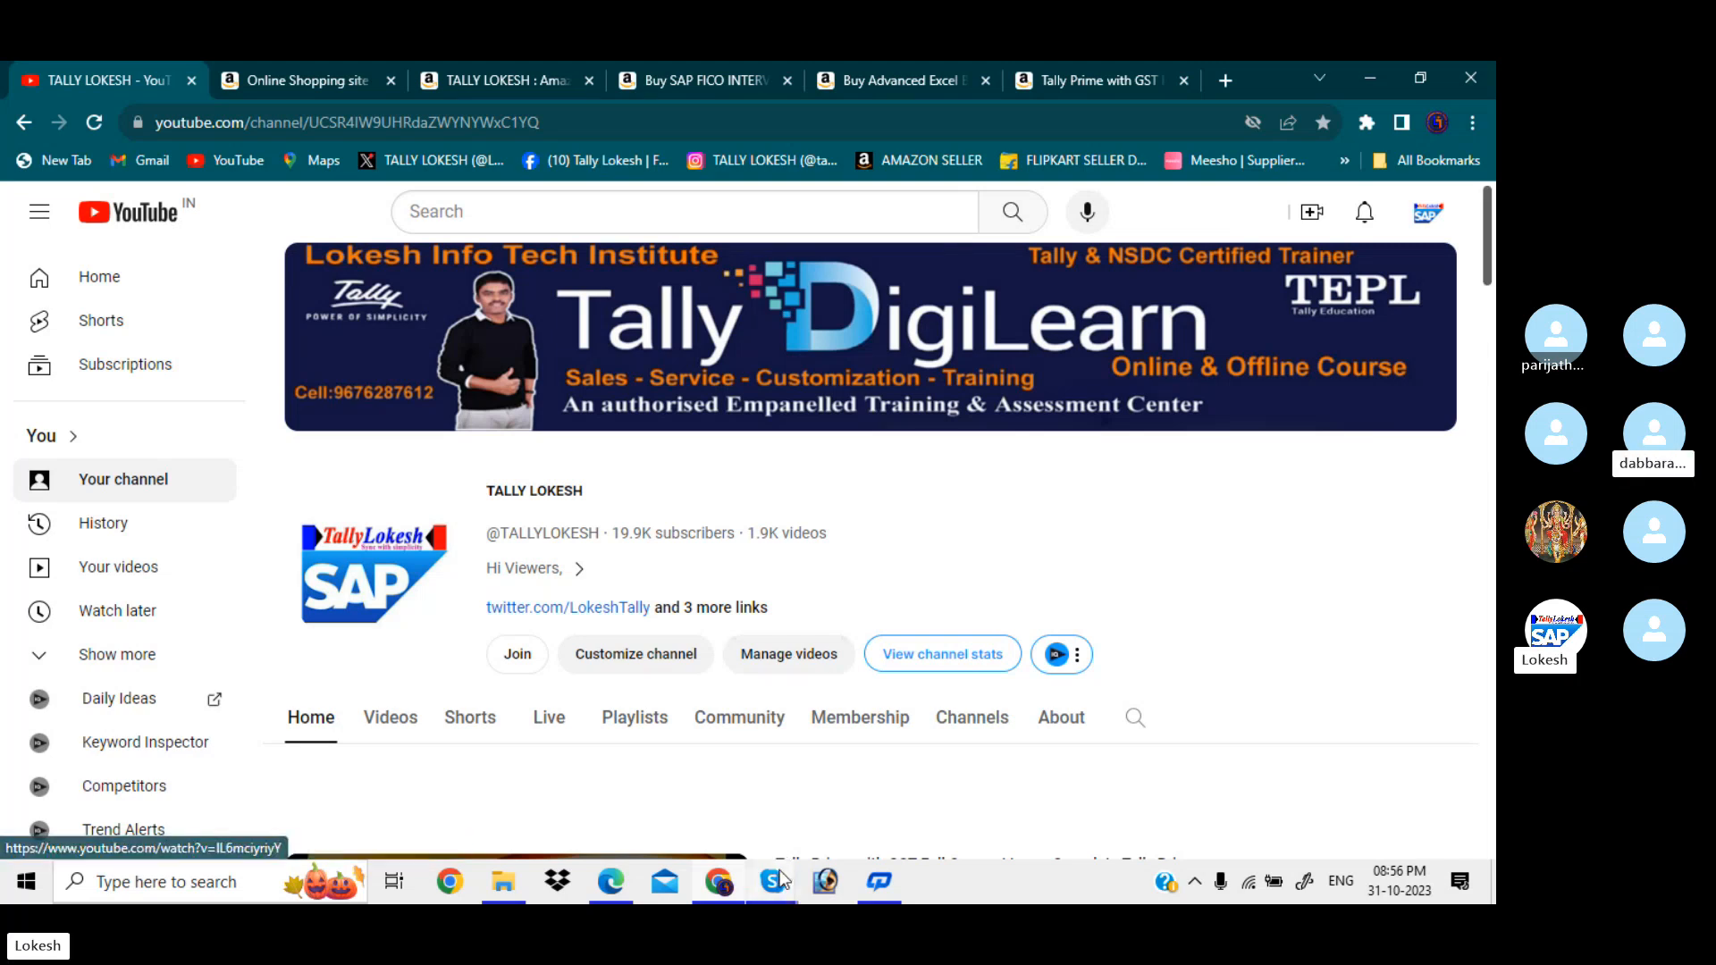
- Switch to the Skype group call and dismiss the recording privacy notice
mouse_move(783, 879)
click(760, 788)
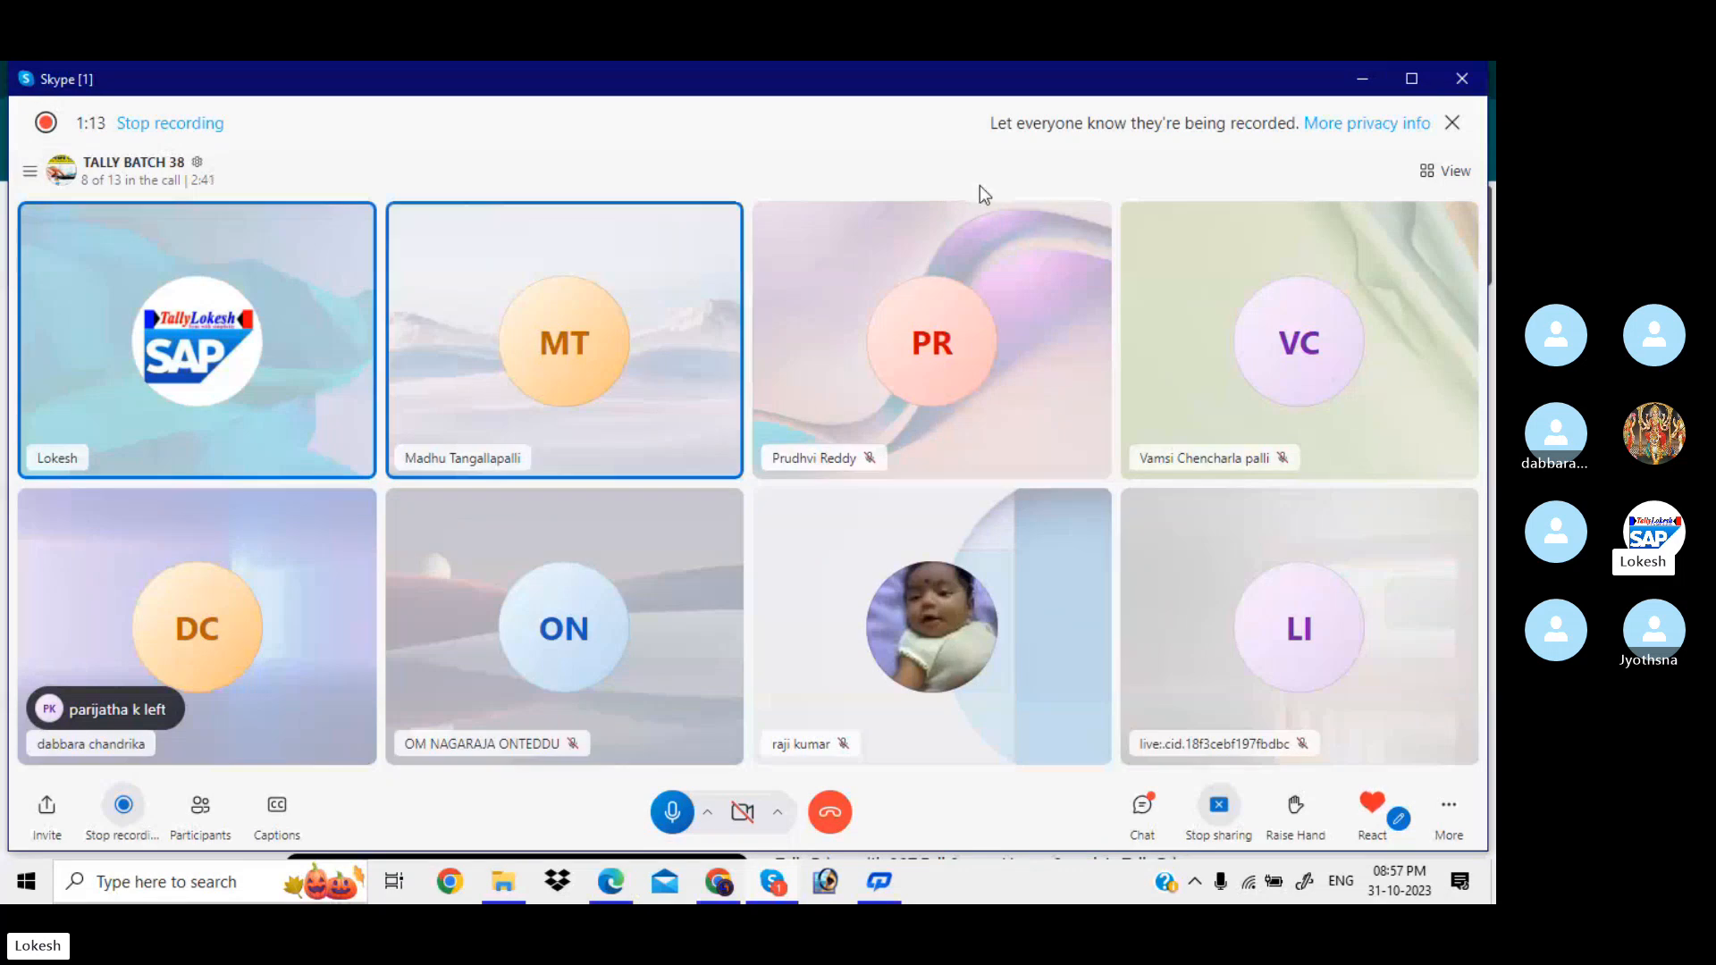
click(1451, 124)
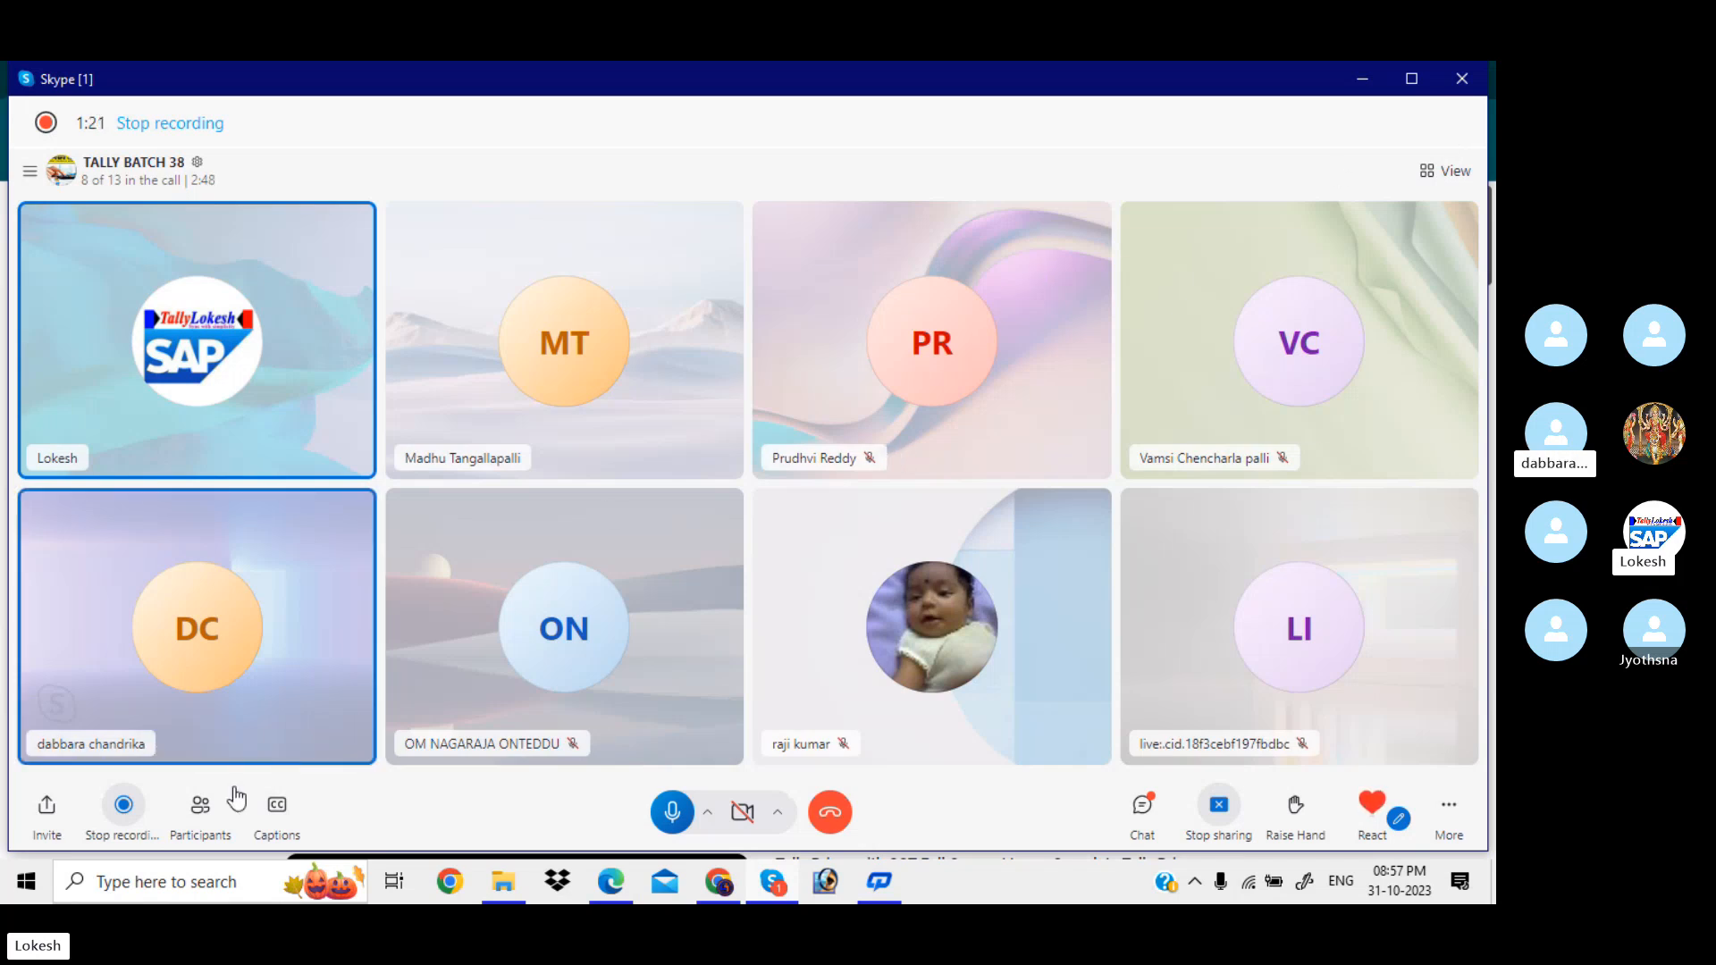
- Ring all group members who are not on the call and return to the YouTube channel page in Chrome
click(200, 807)
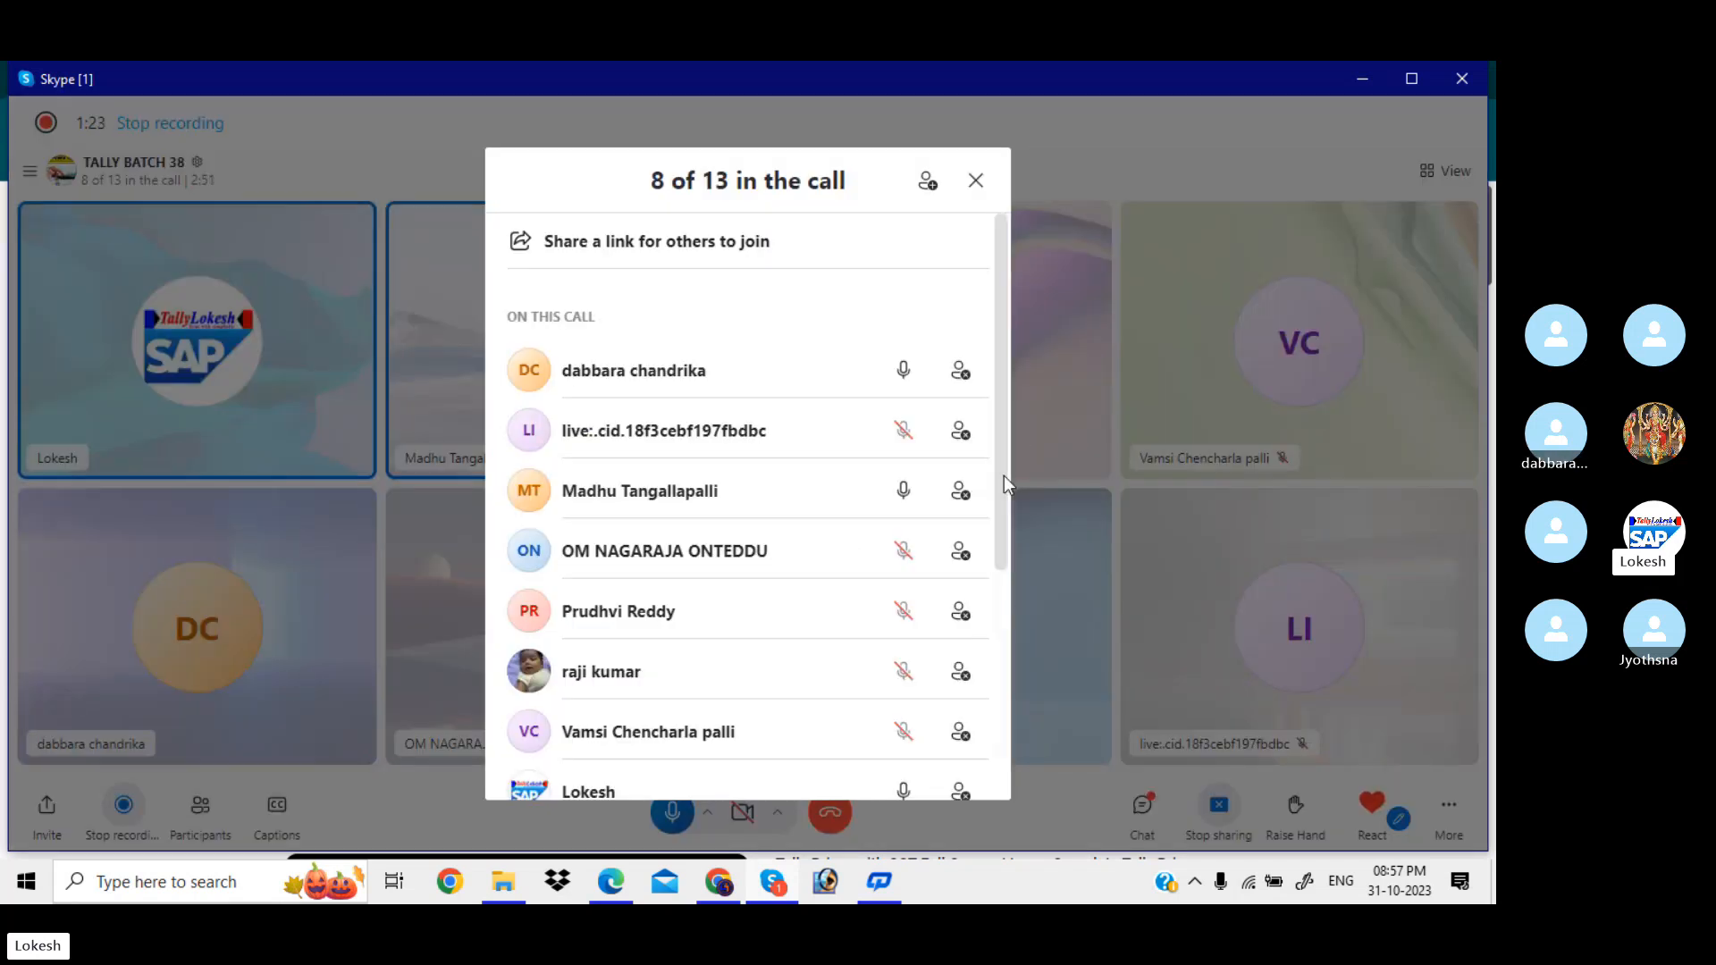
drag(1005, 476, 997, 613)
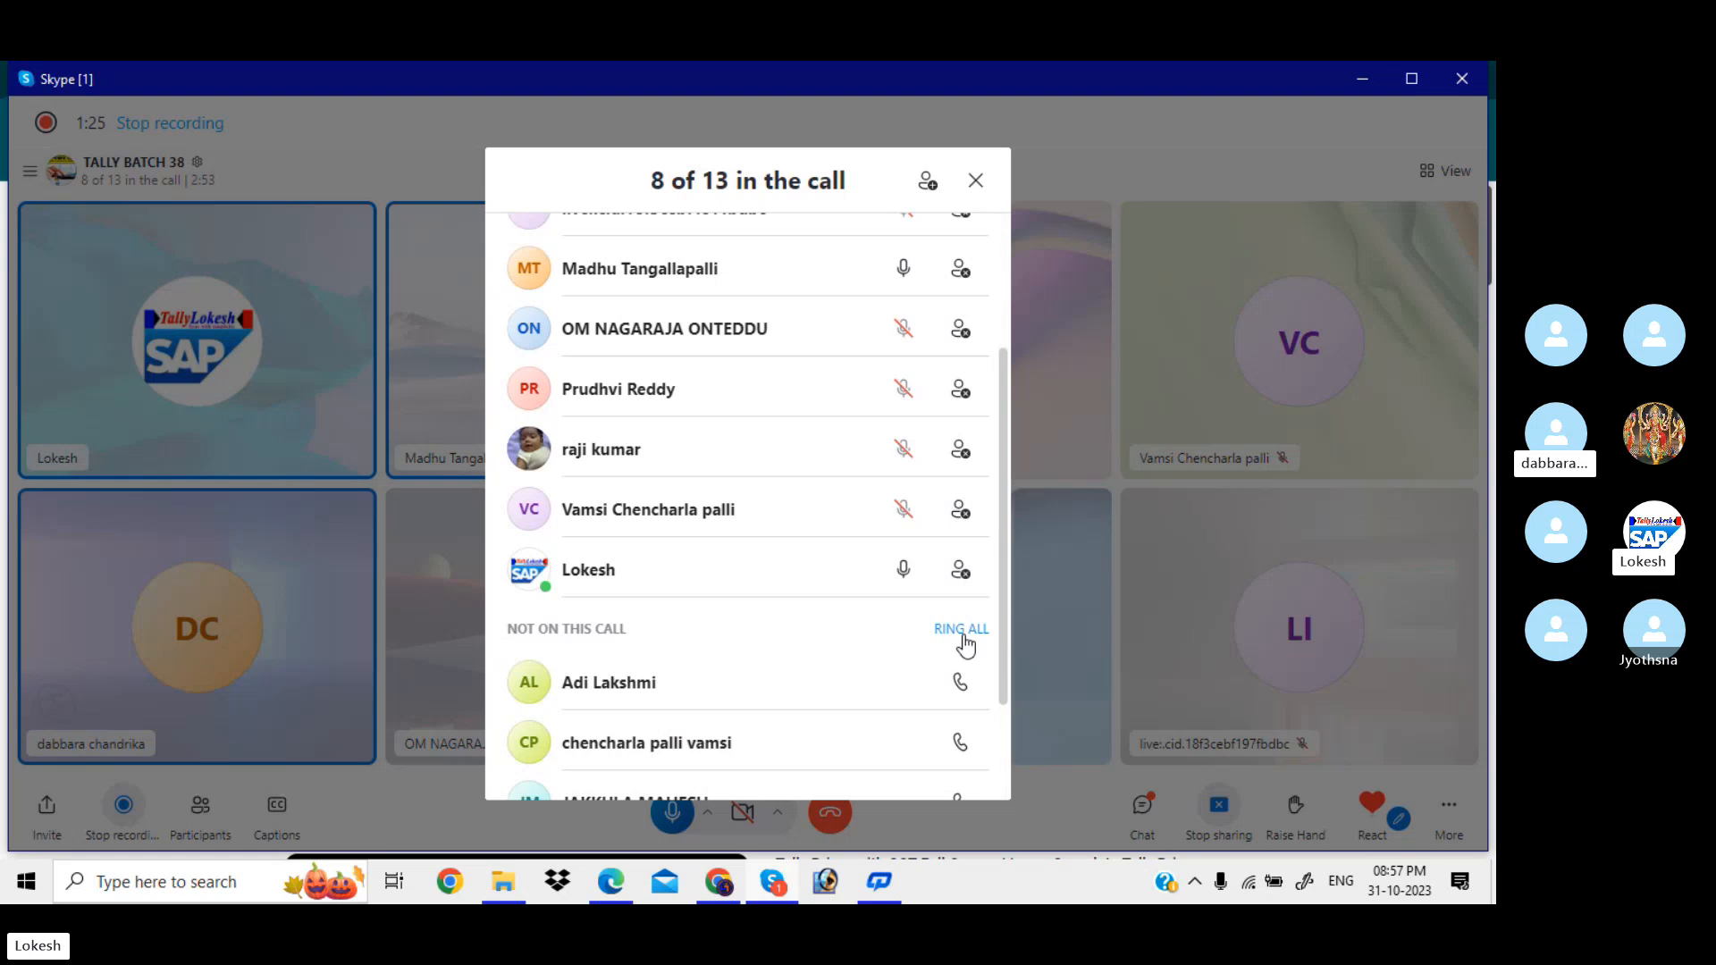
click(962, 631)
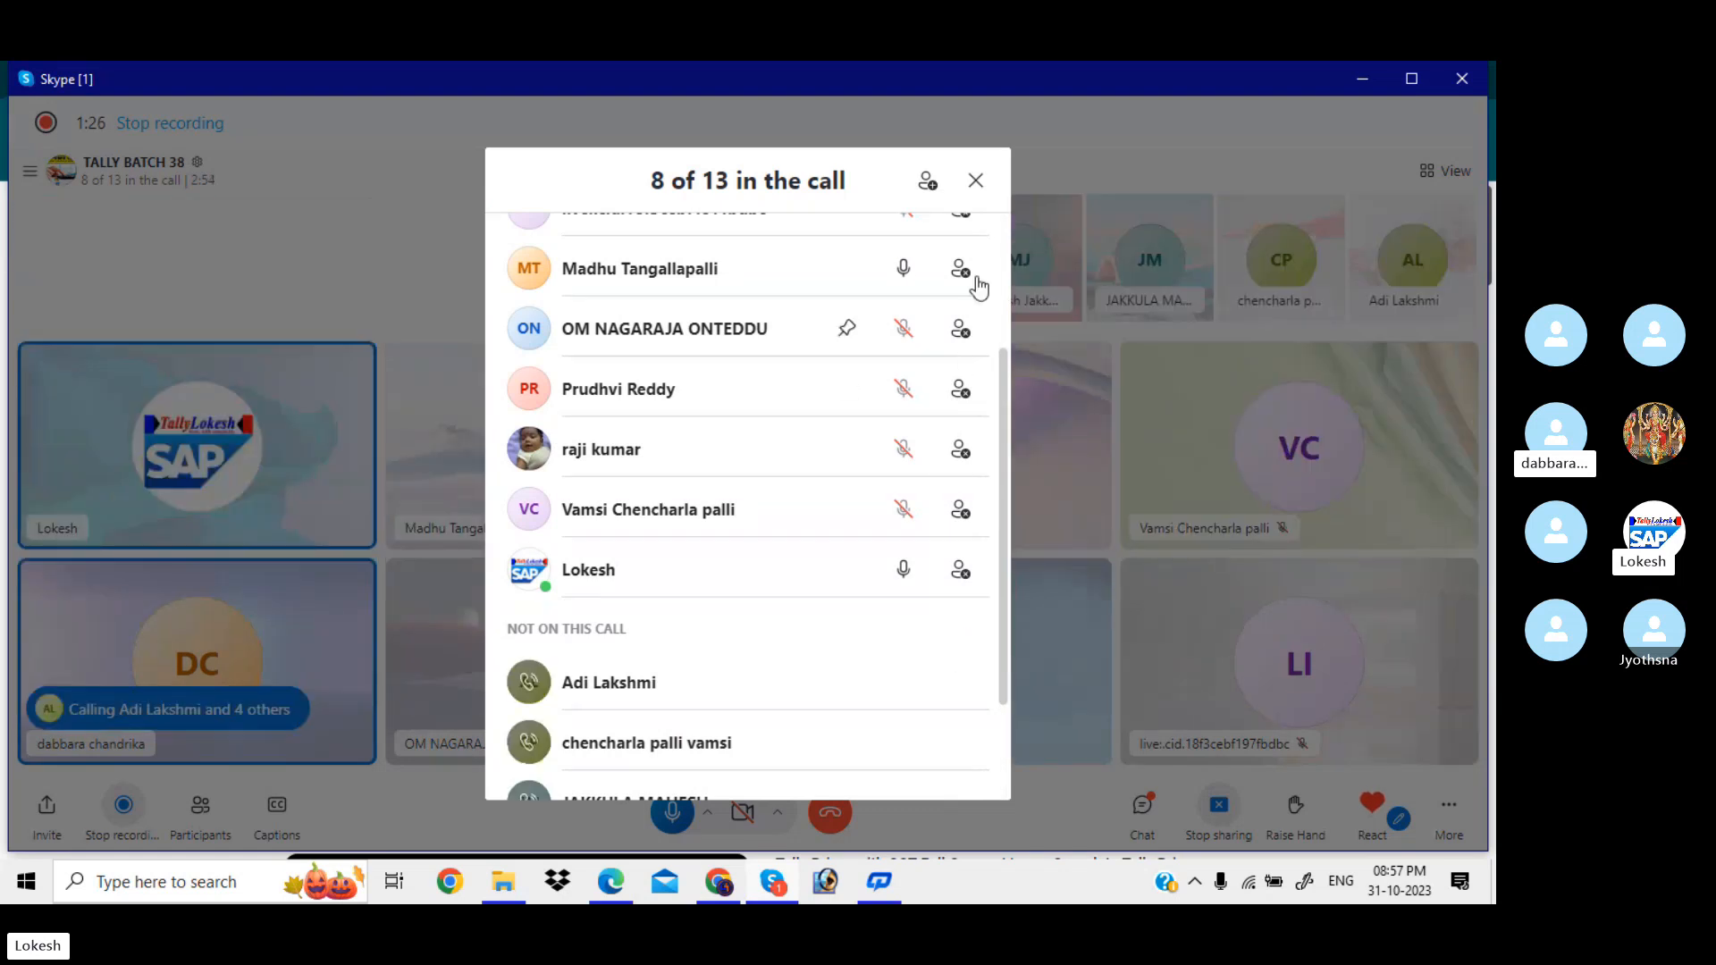
click(976, 182)
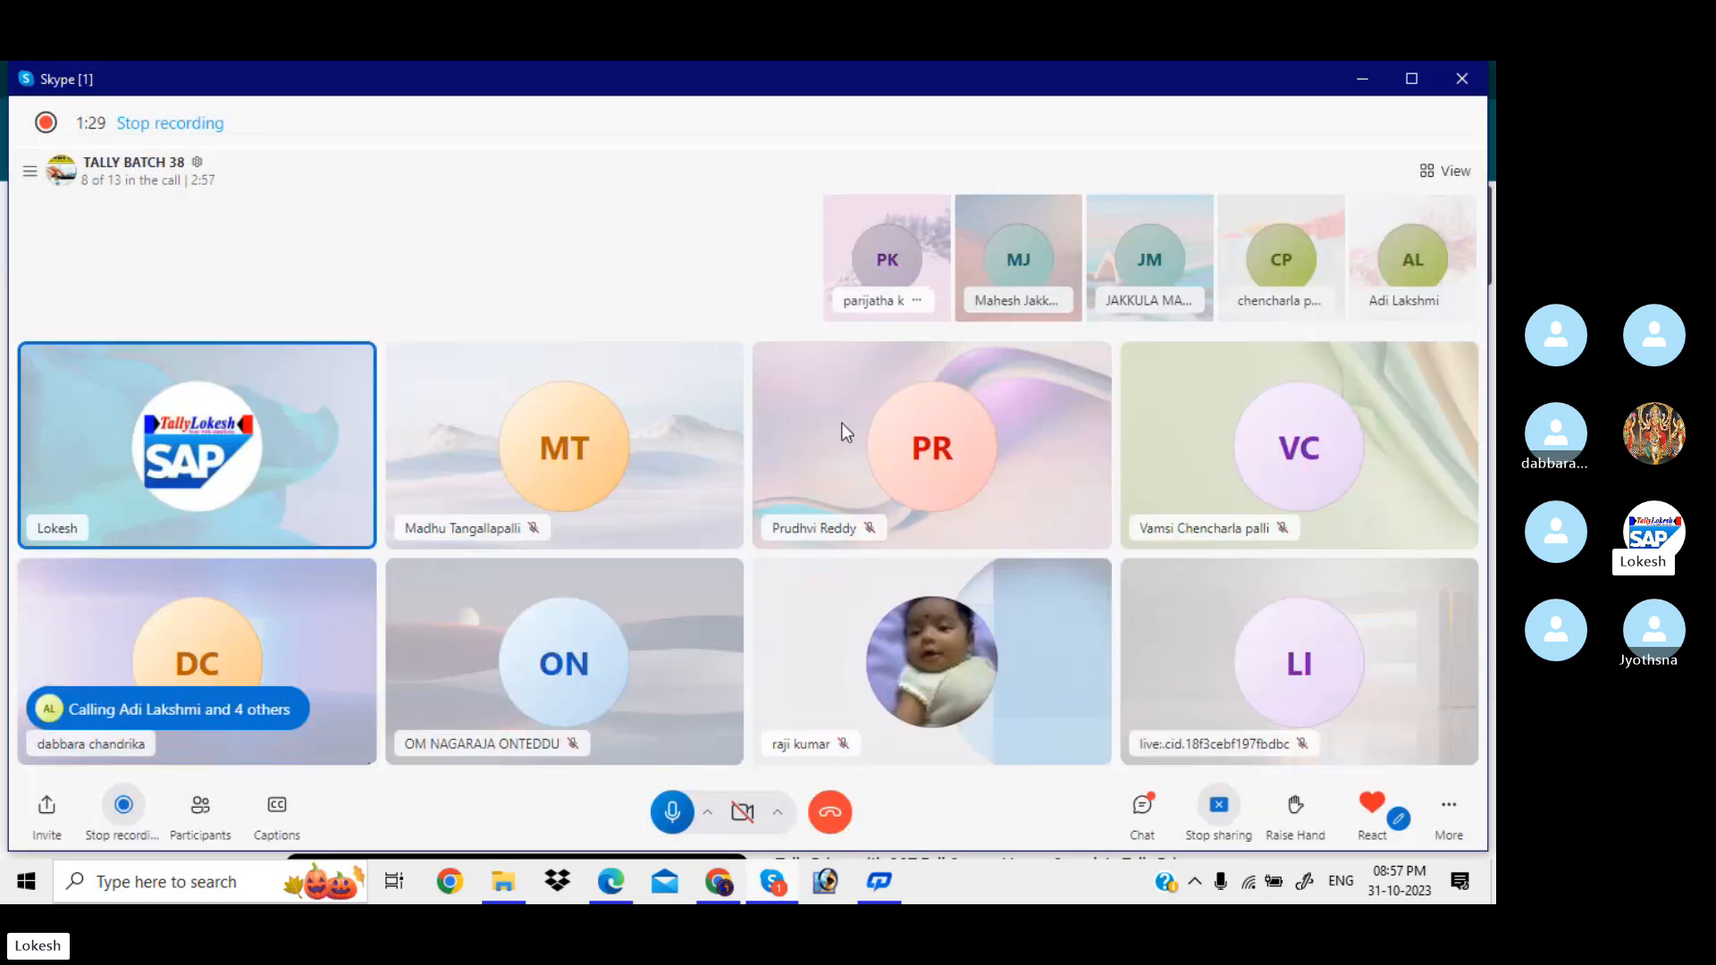
mouse_move(710, 890)
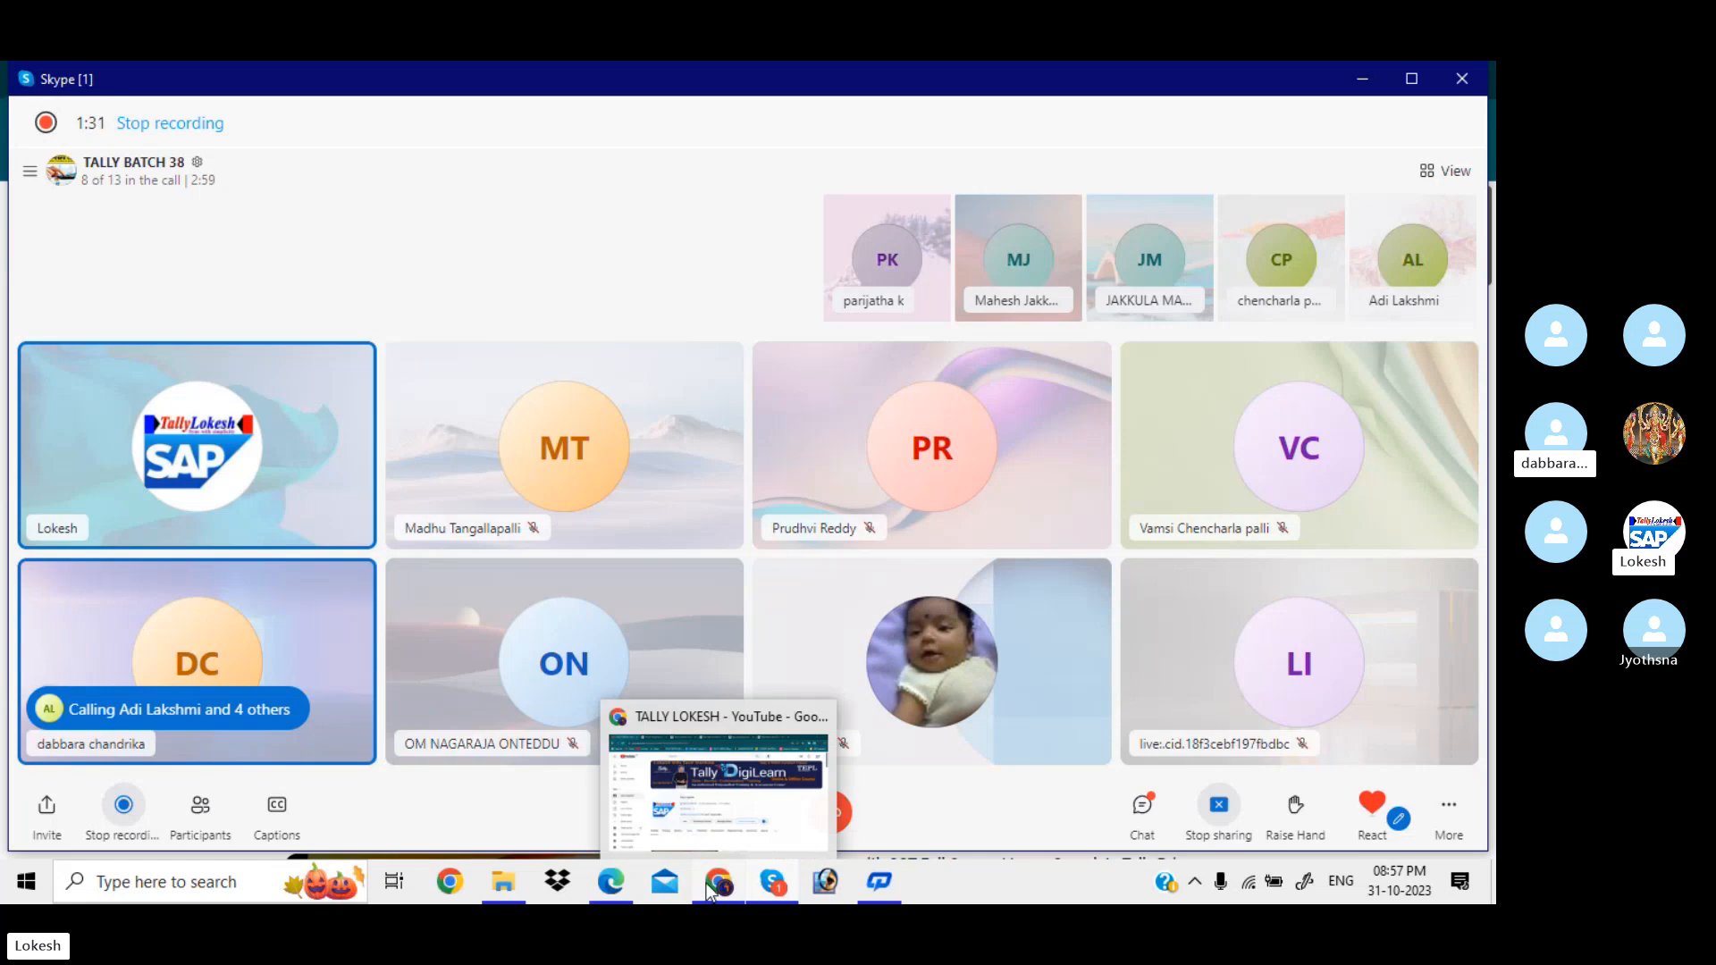
click(758, 778)
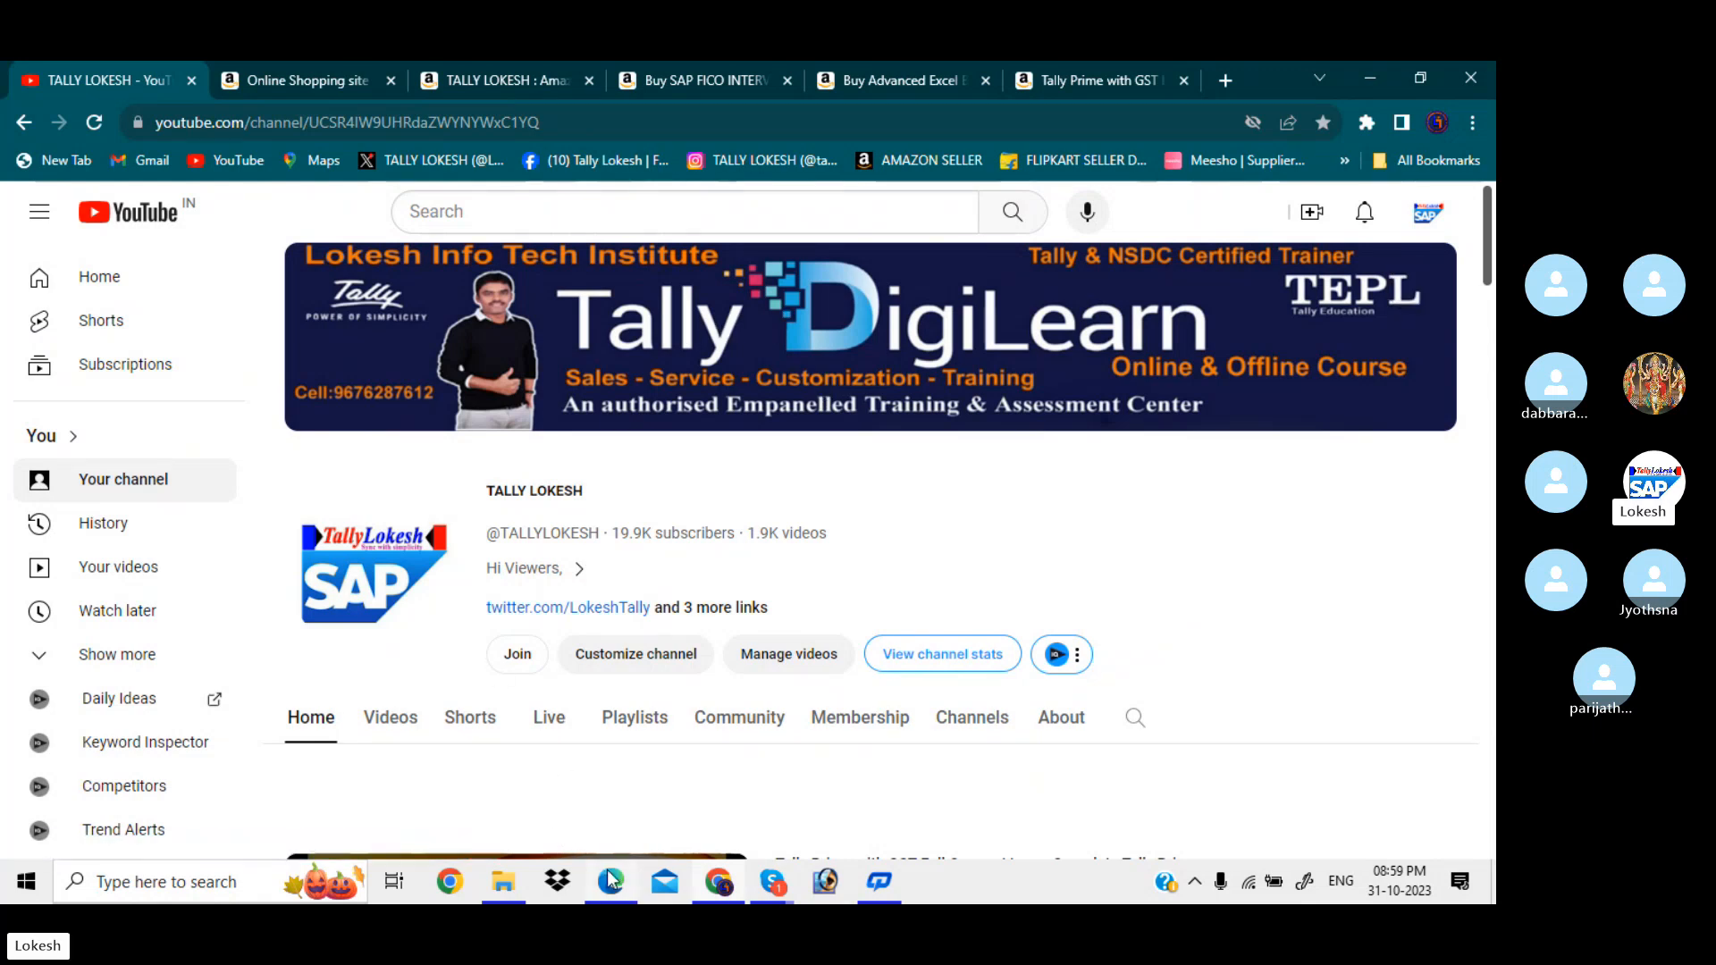
- Switch to the materials PDF in Edge, enlarge page 41 and read the Sumitra Finance Company interest calculation problem
mouse_move(610, 880)
click(661, 807)
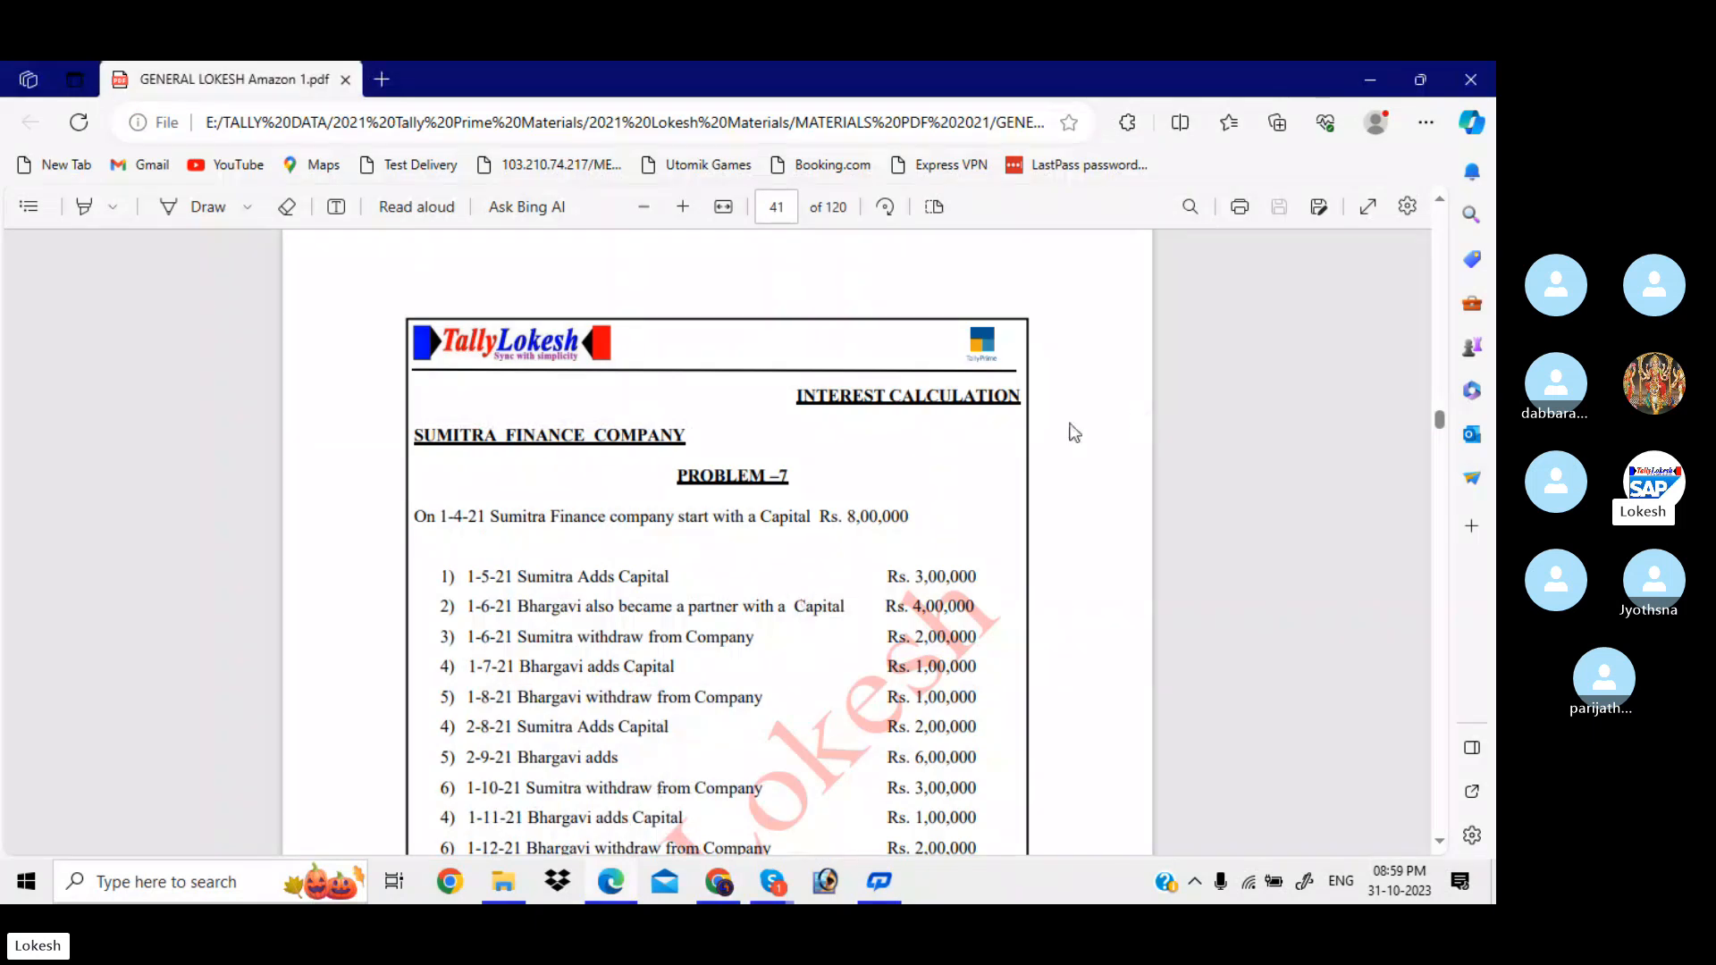
click(683, 206)
click(683, 206)
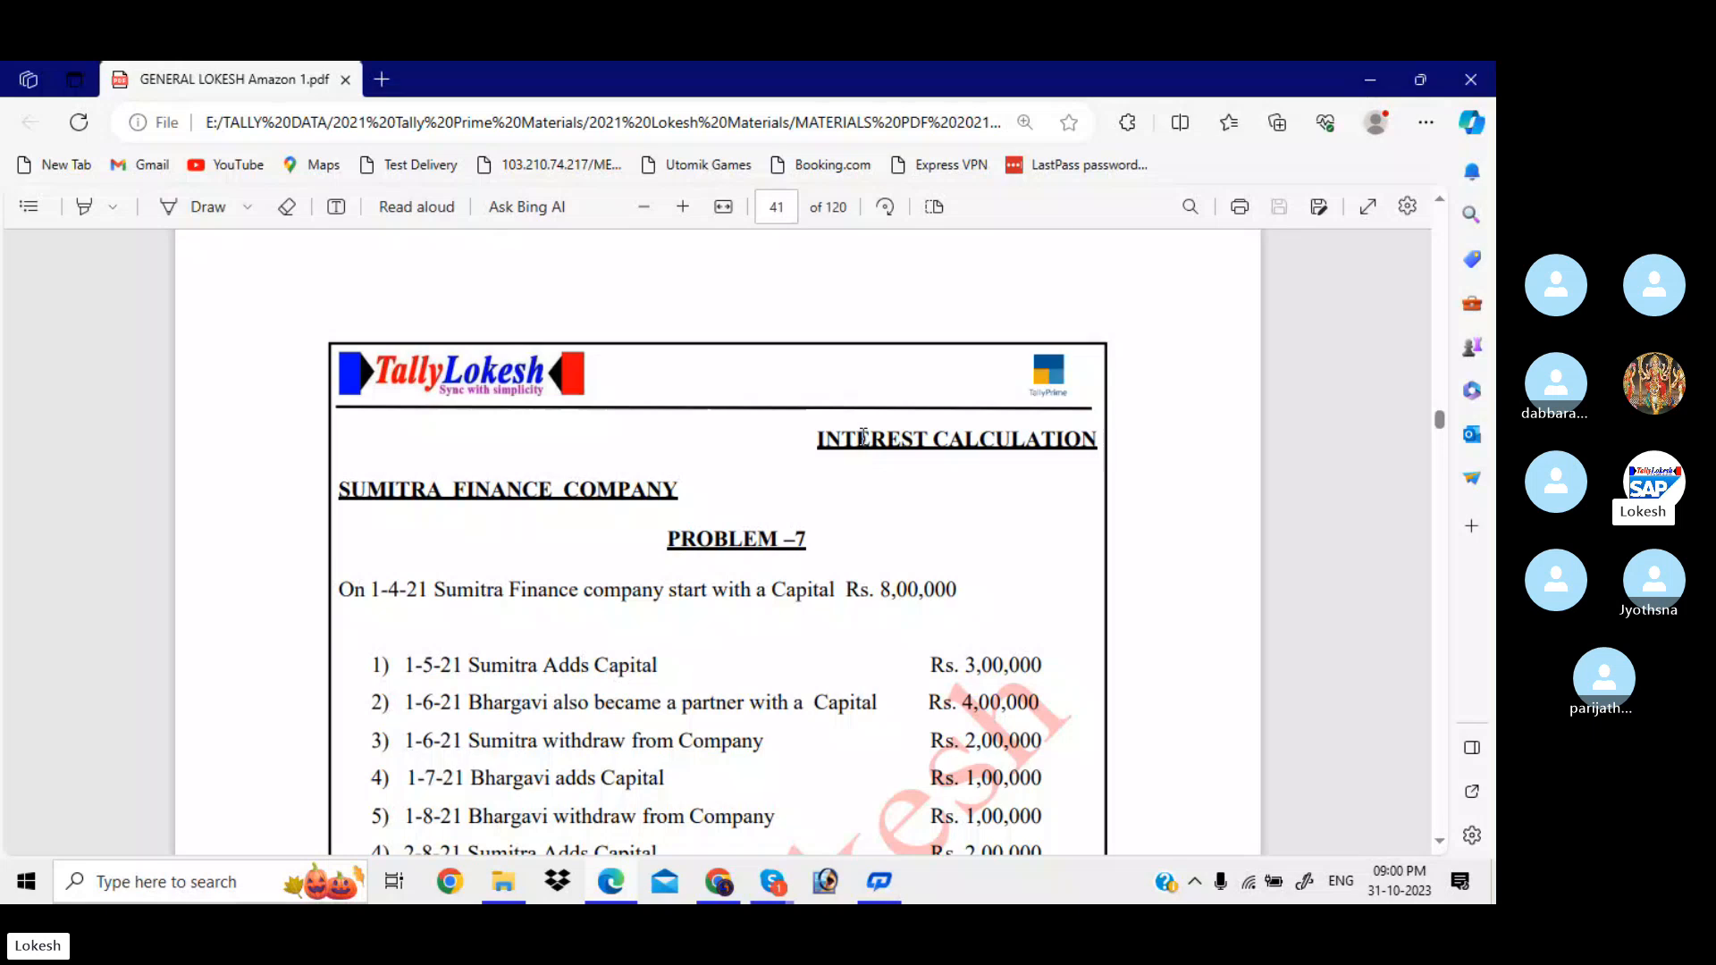
scroll(892, 572, down, 2)
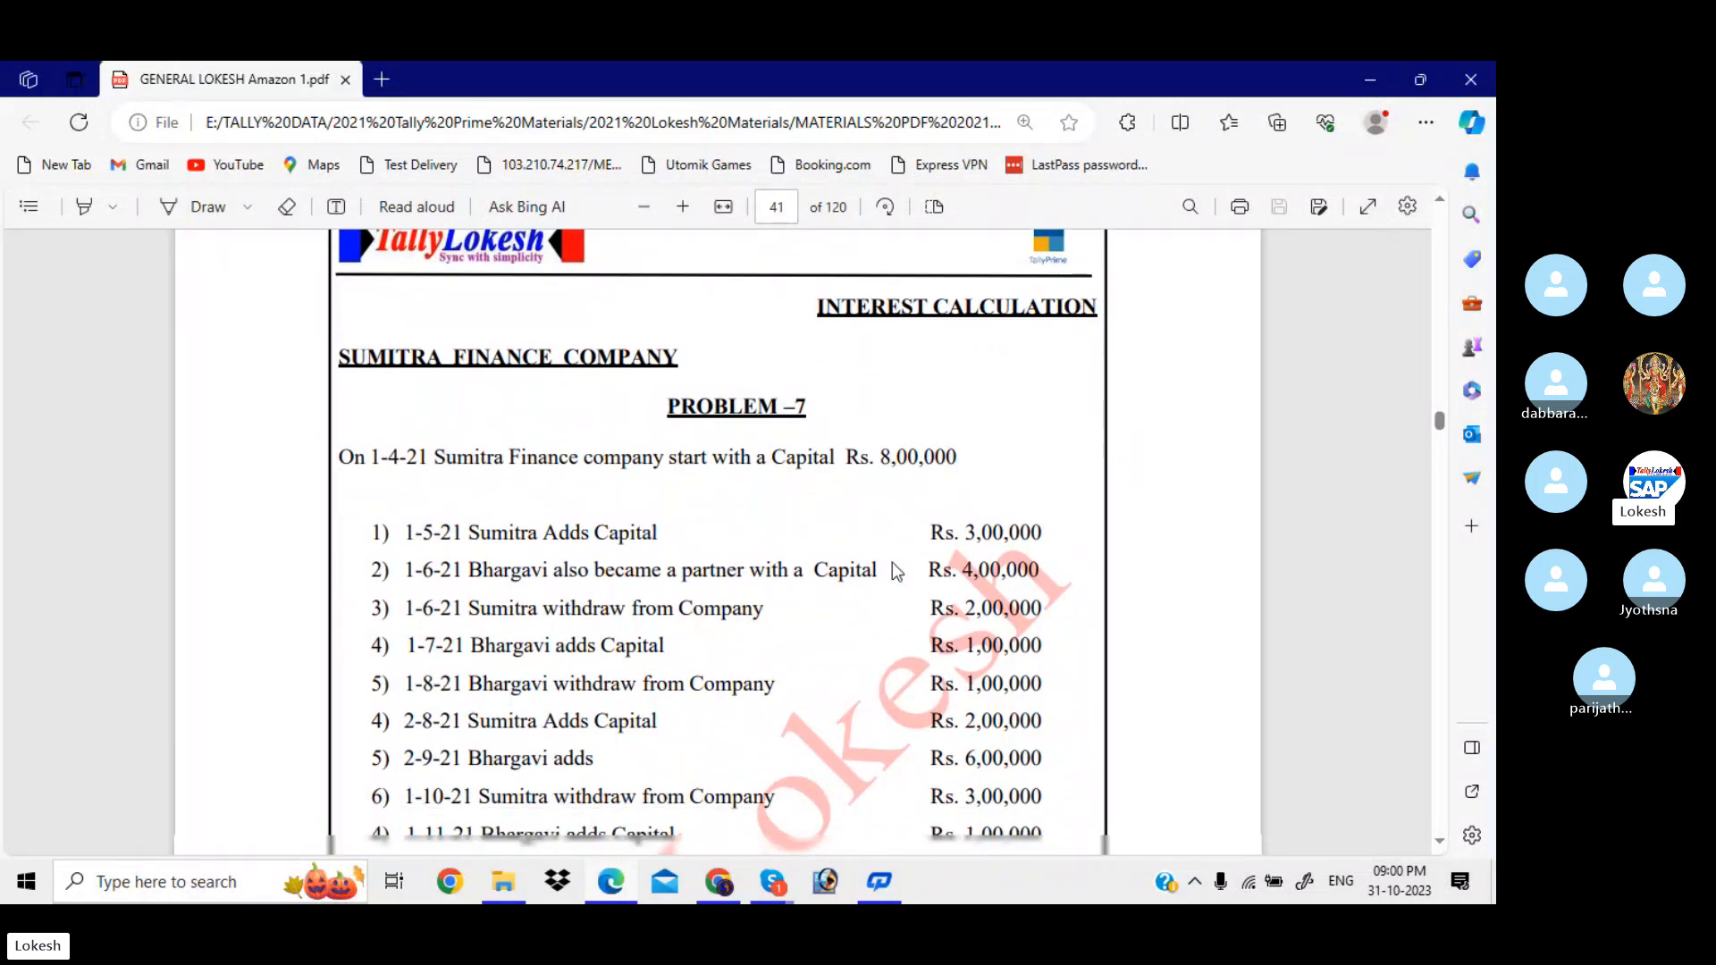
scroll(897, 572, down, 2)
scroll(897, 570, down, 1)
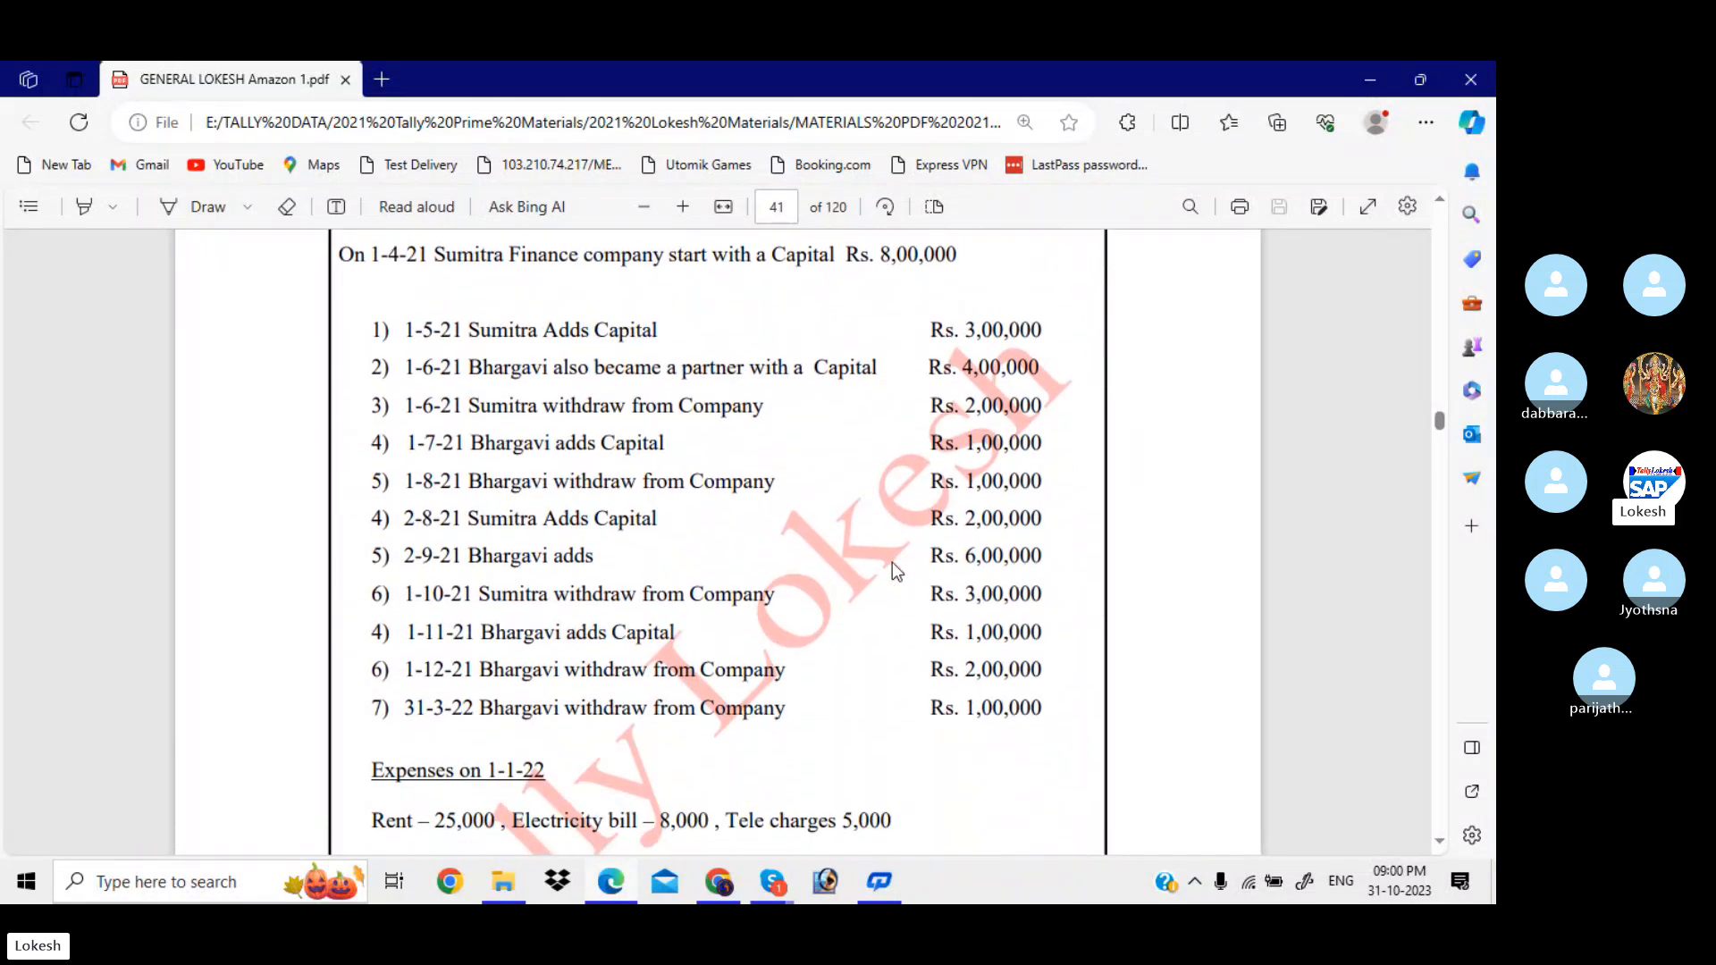
scroll(896, 571, down, 3)
scroll(896, 571, down, 3)
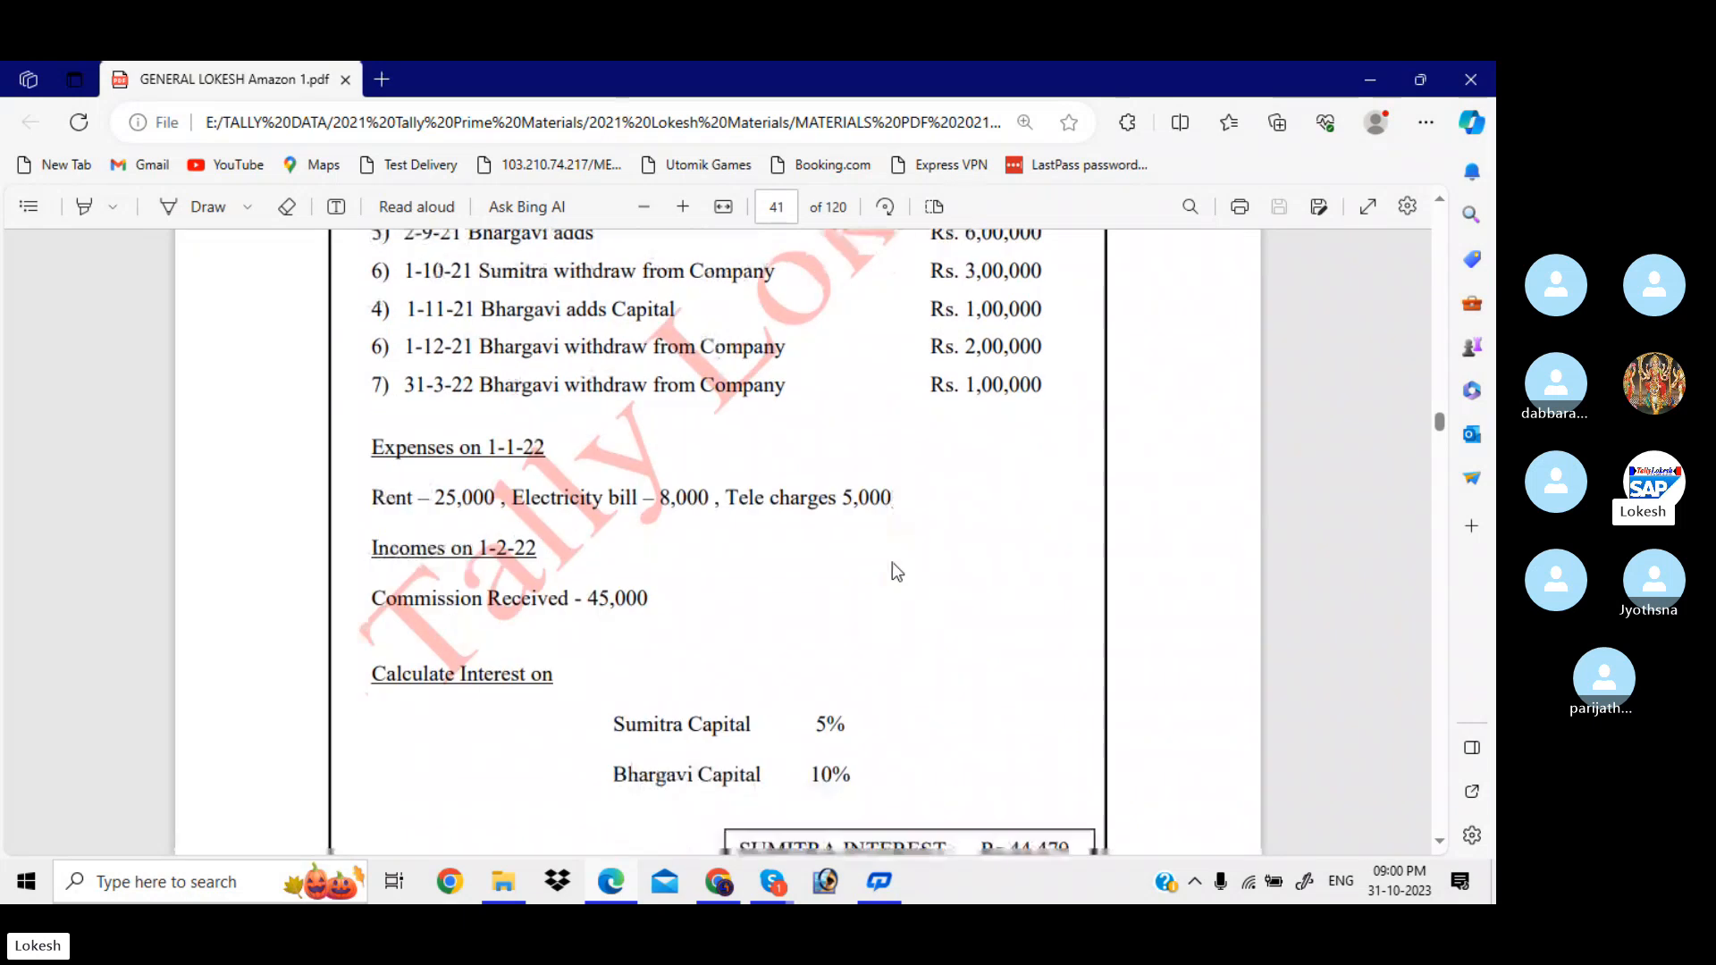
scroll(897, 570, down, 1)
scroll(896, 572, down, 1)
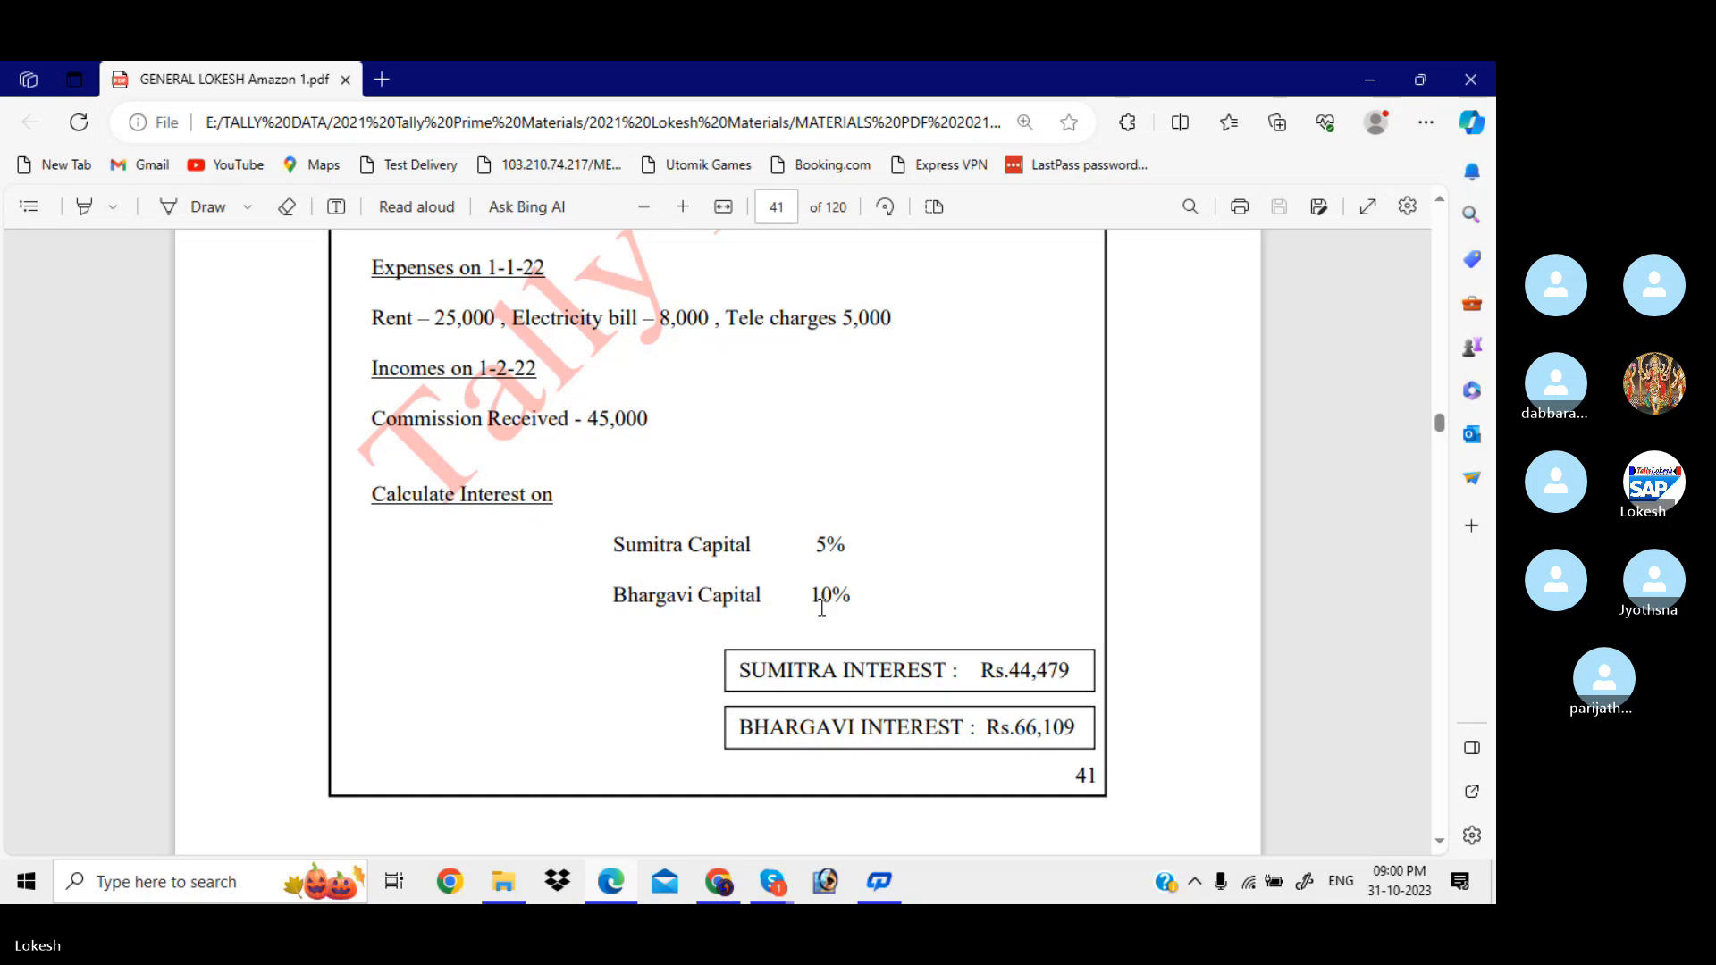
scroll(822, 608, up, 2)
scroll(822, 608, up, 5)
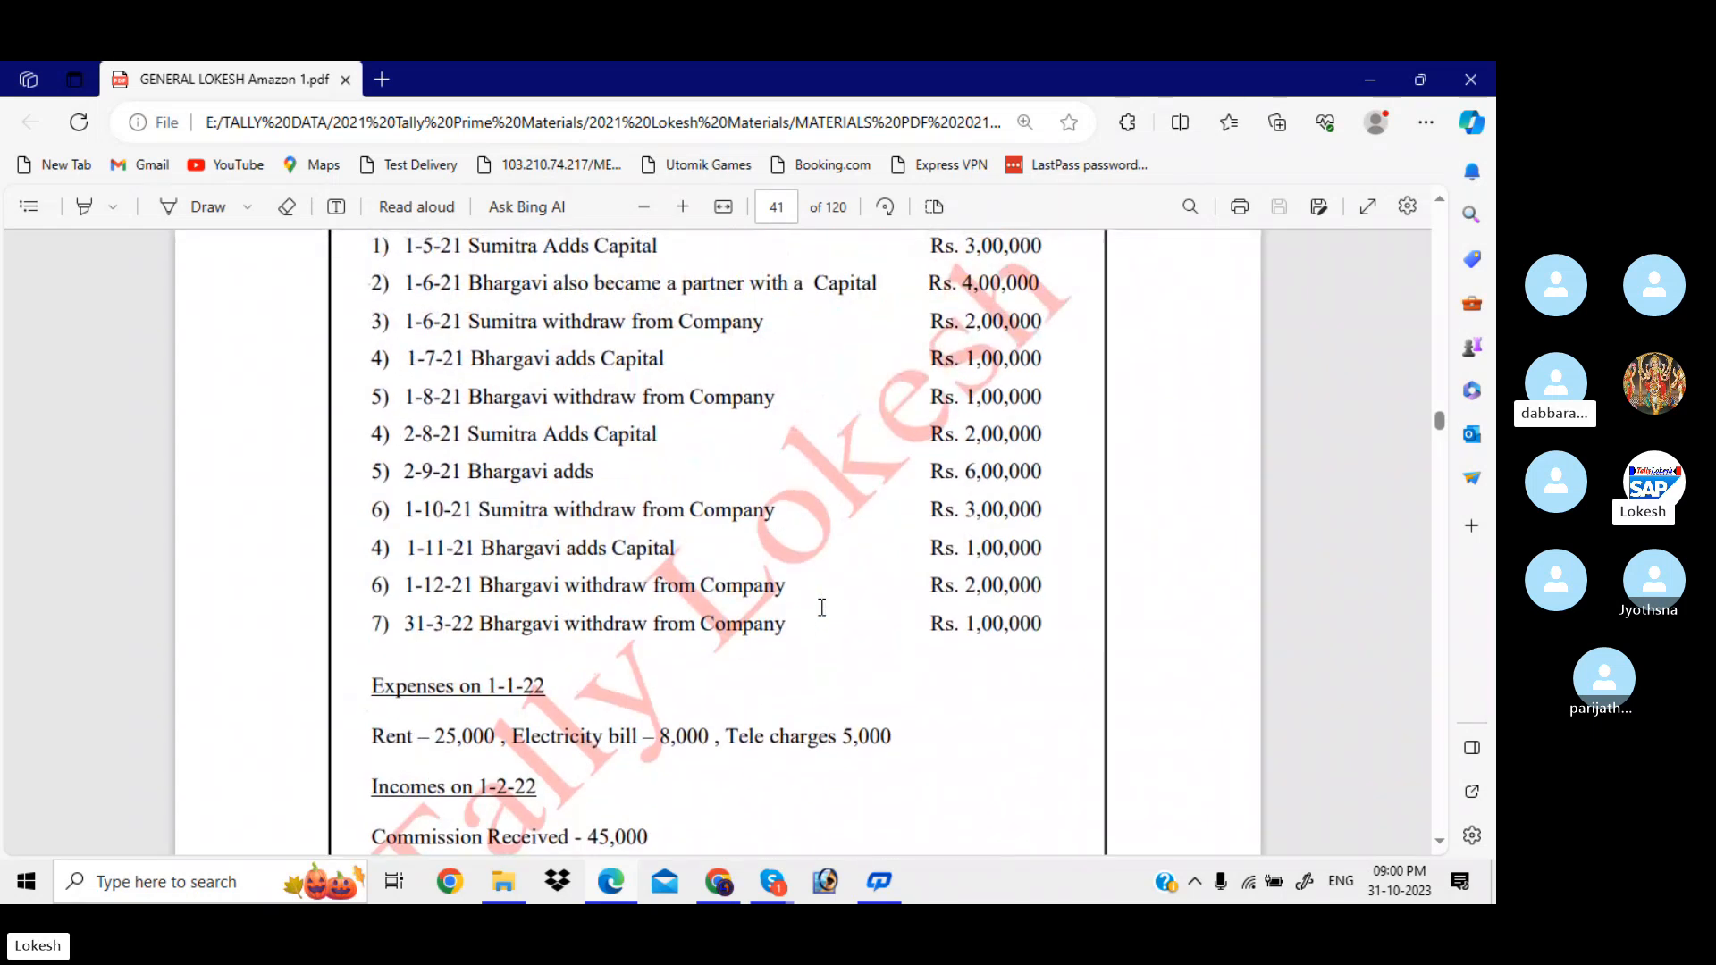
scroll(822, 608, up, 1)
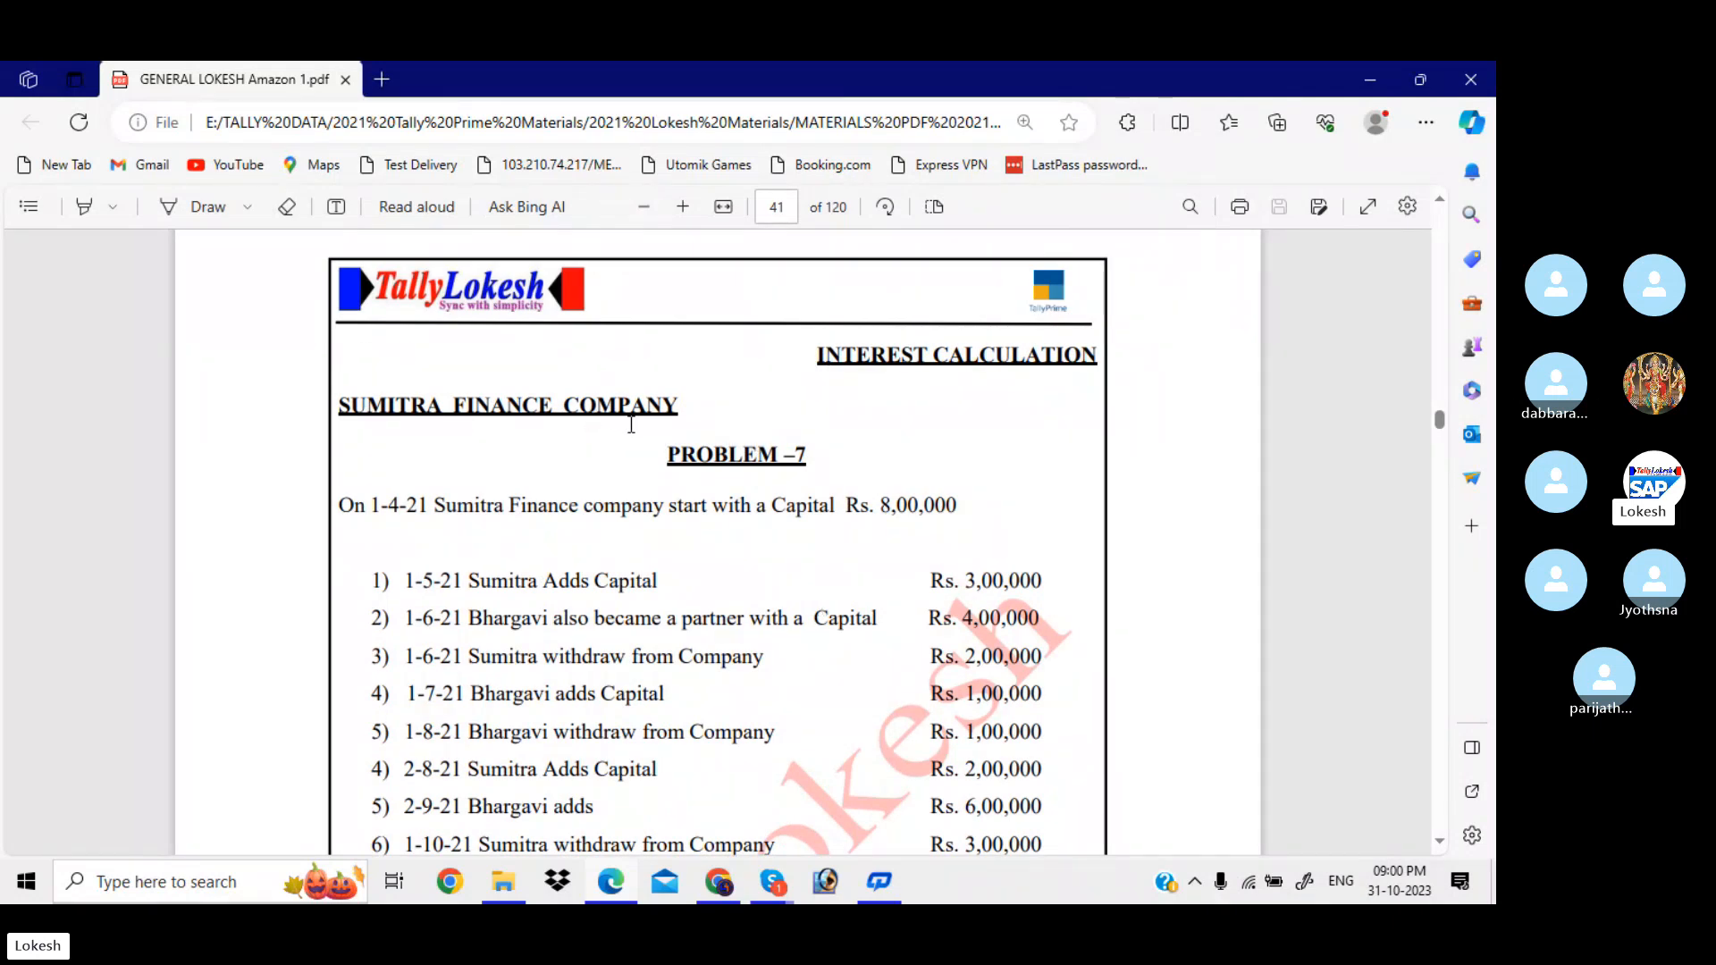
- Minimise the open browser windows and start TallyPrime 3.0.1 in educational mode
click(1365, 81)
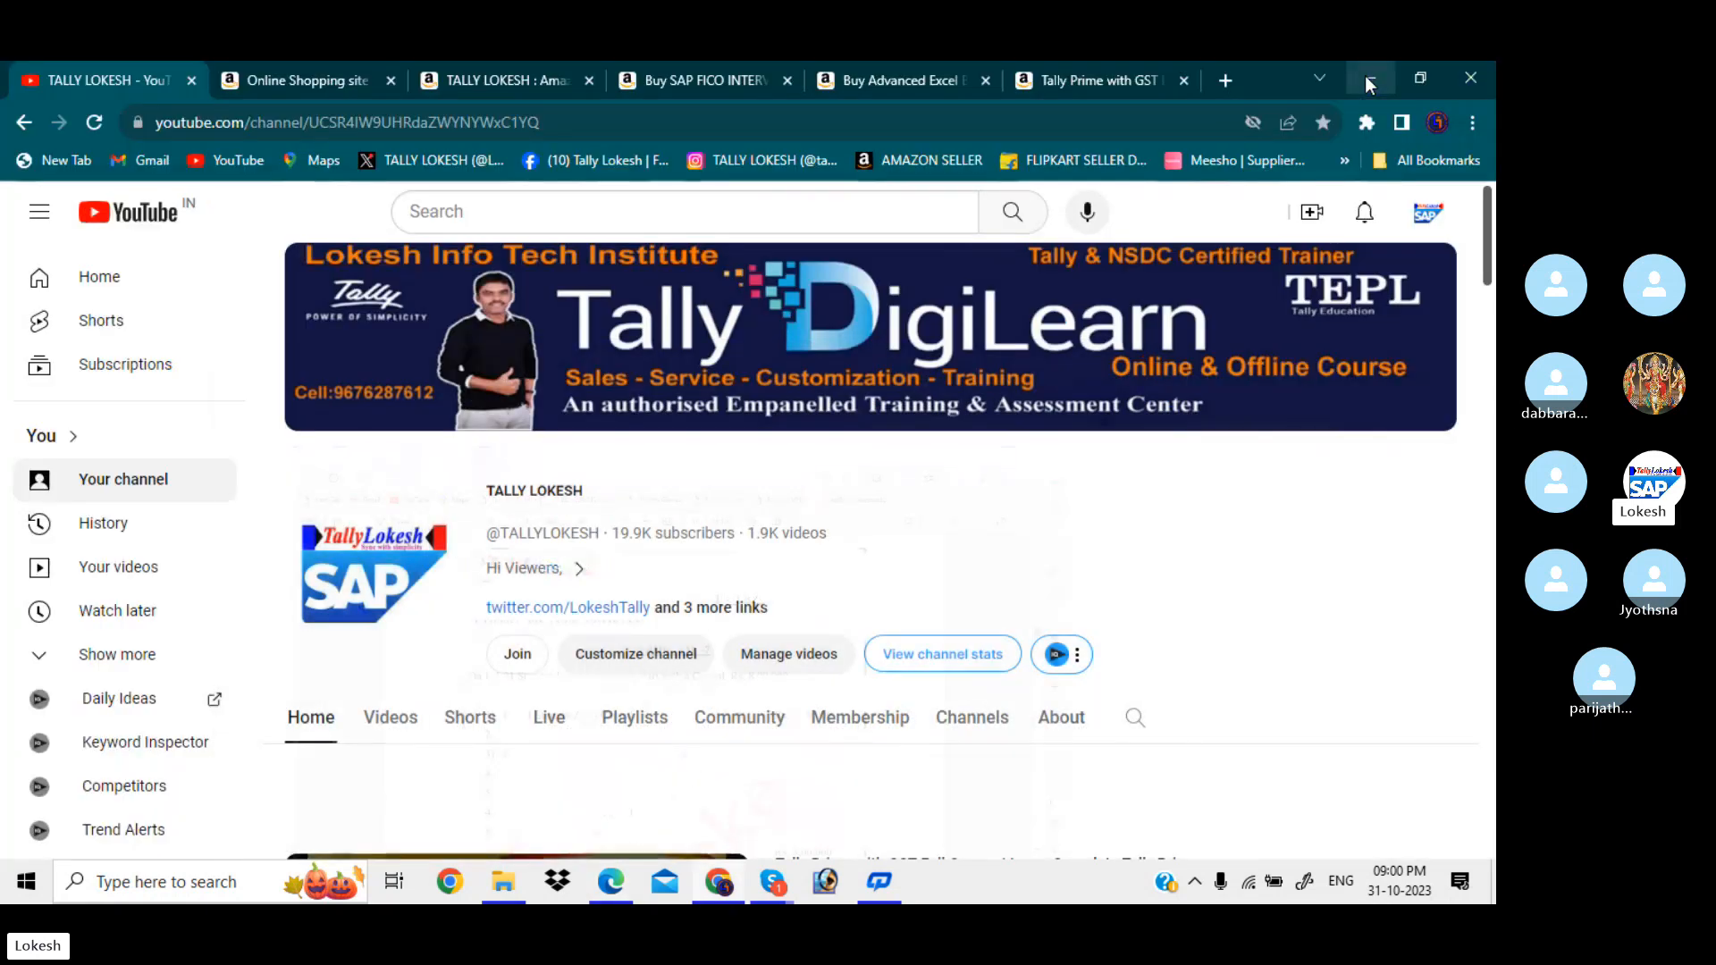
click(1366, 83)
click(1368, 83)
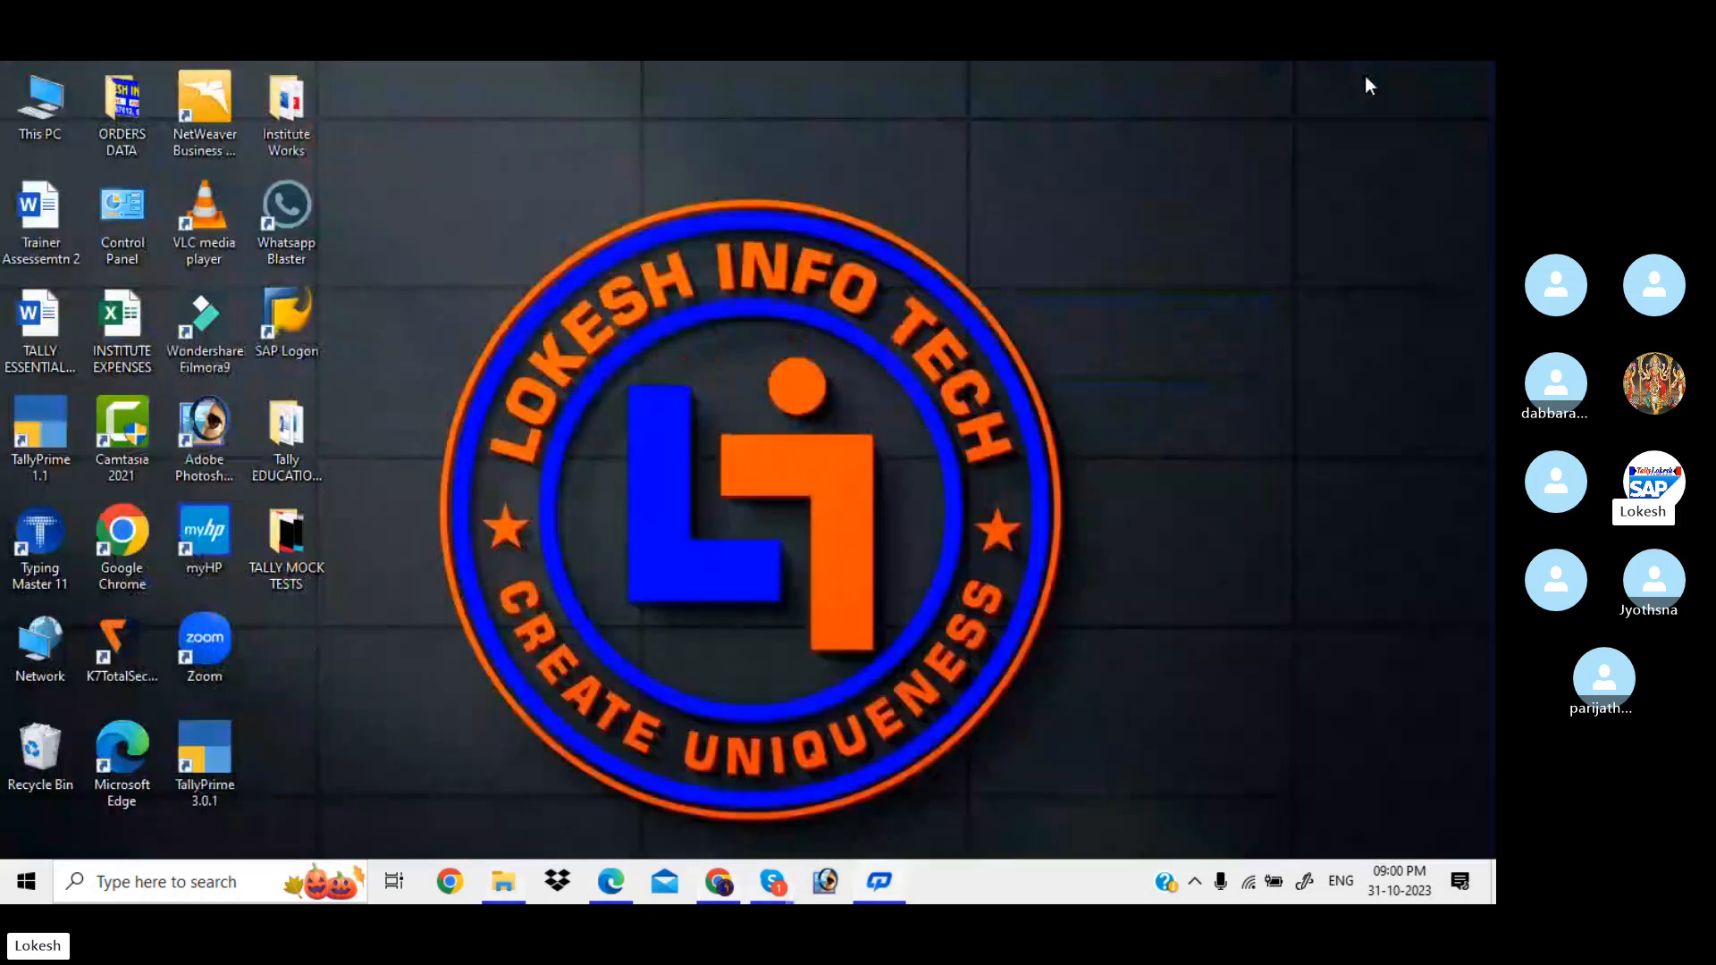
double_click(230, 745)
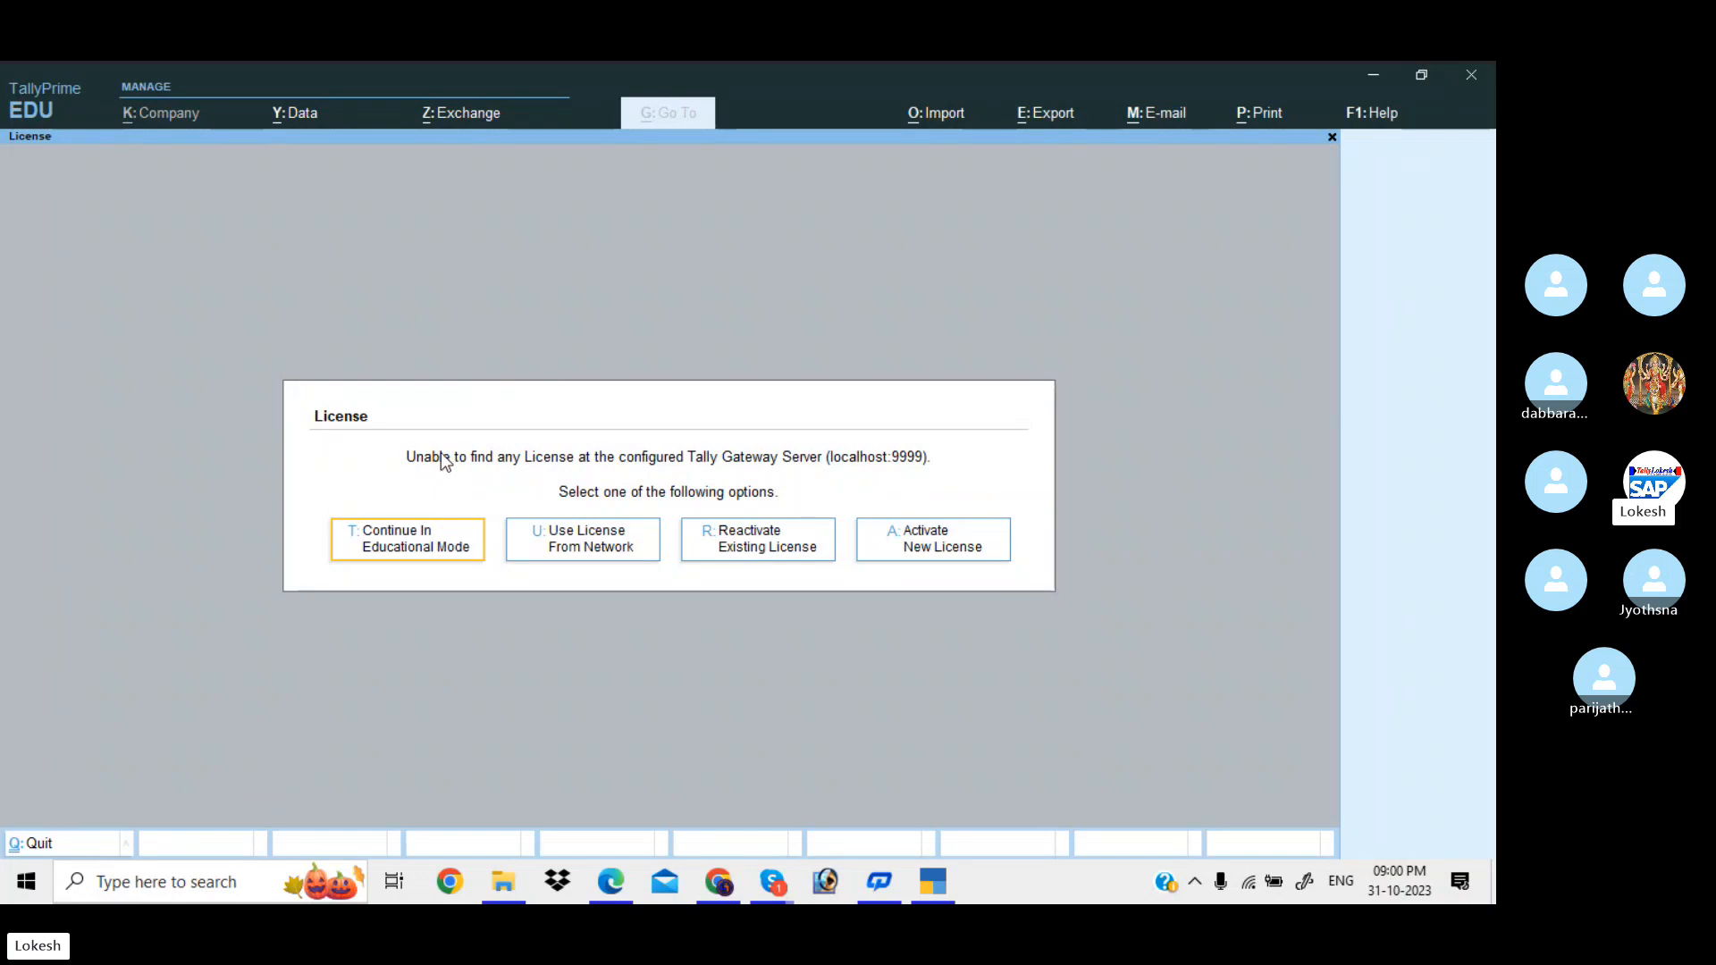
click(454, 552)
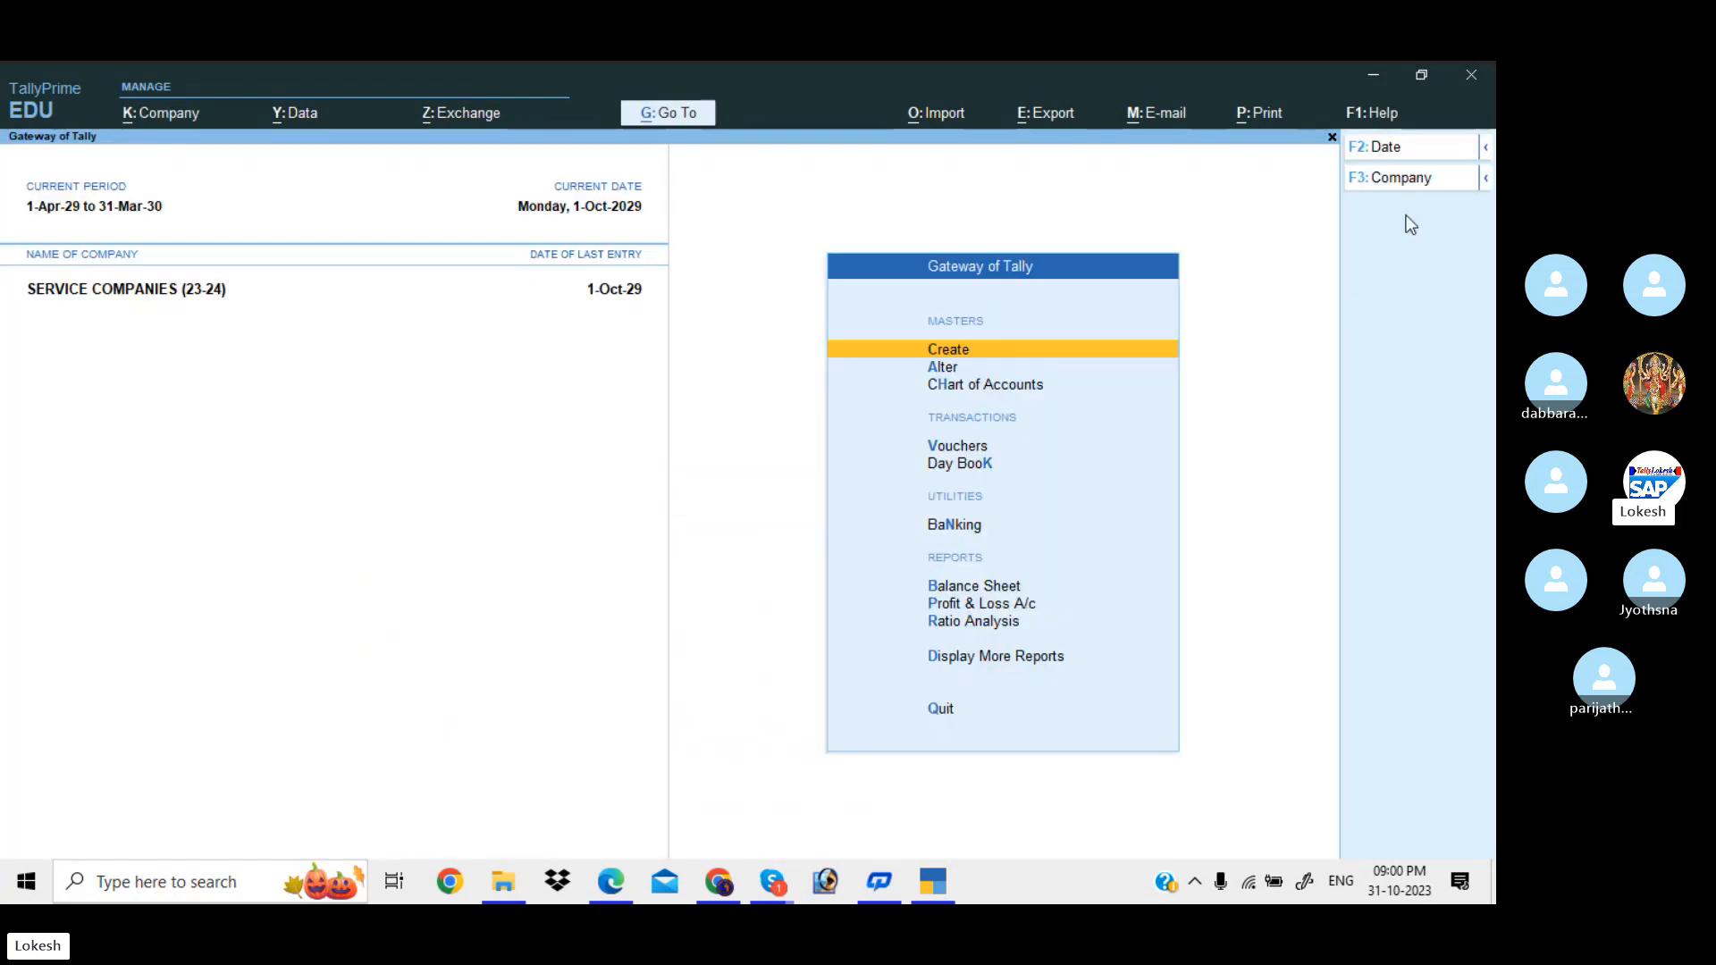
- Shut the open company SERVICE COMPANIES (23-24)
click(1392, 181)
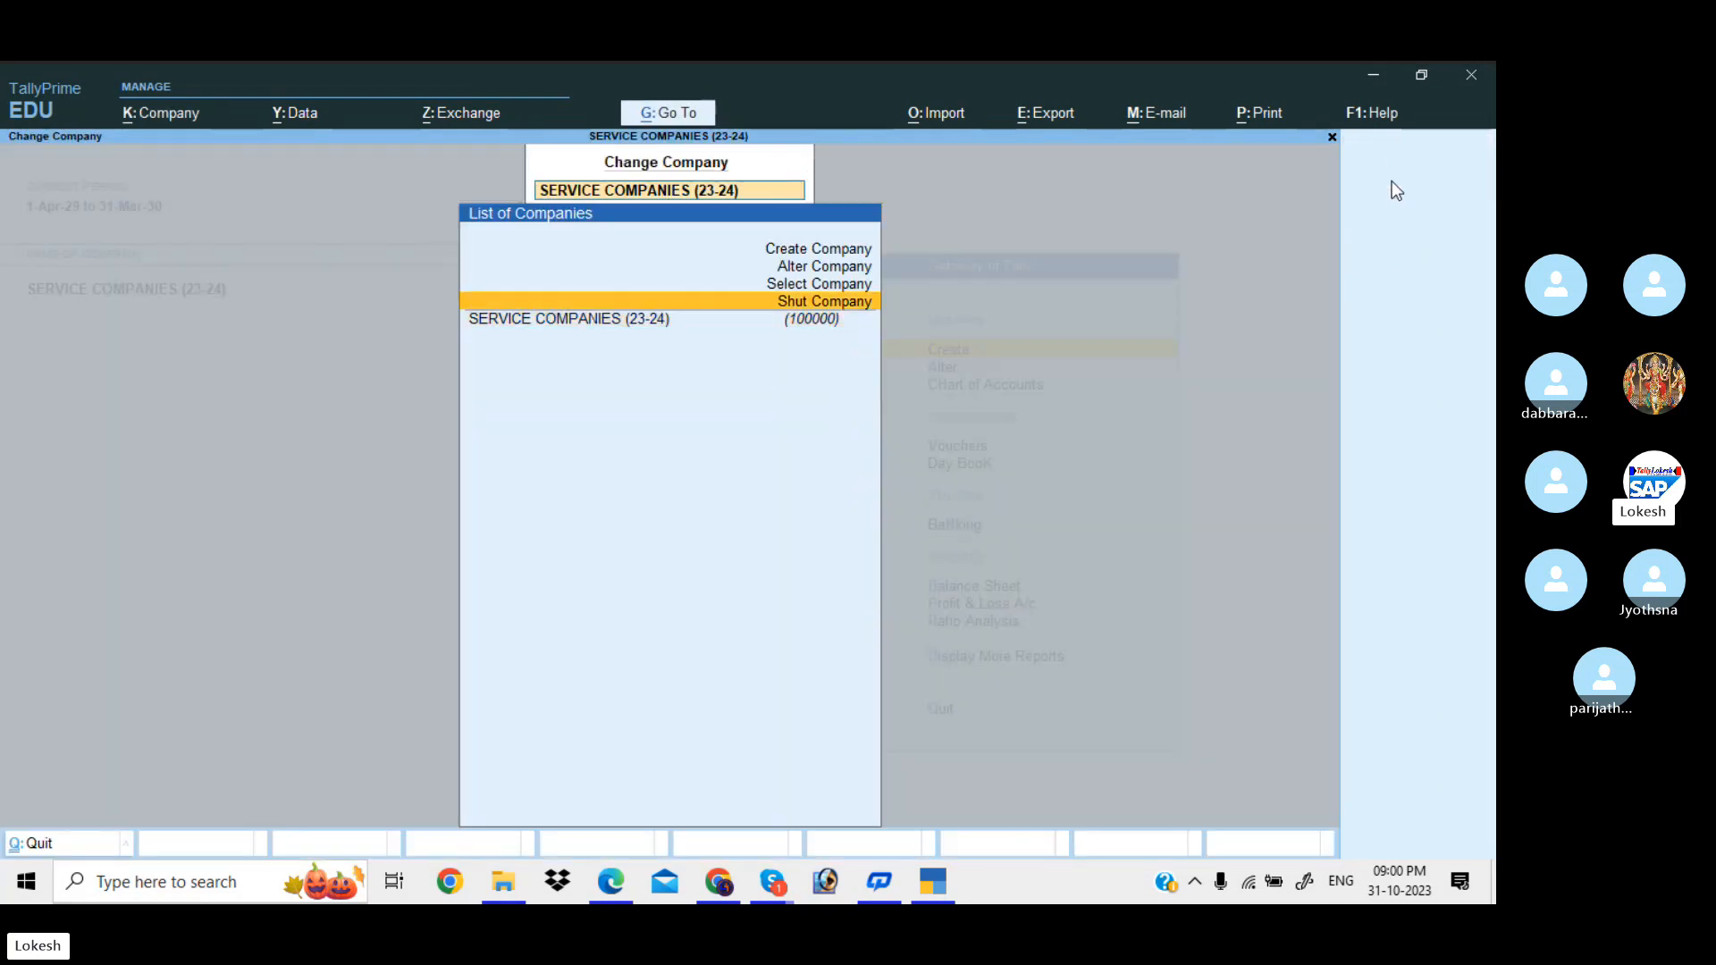
key(Return)
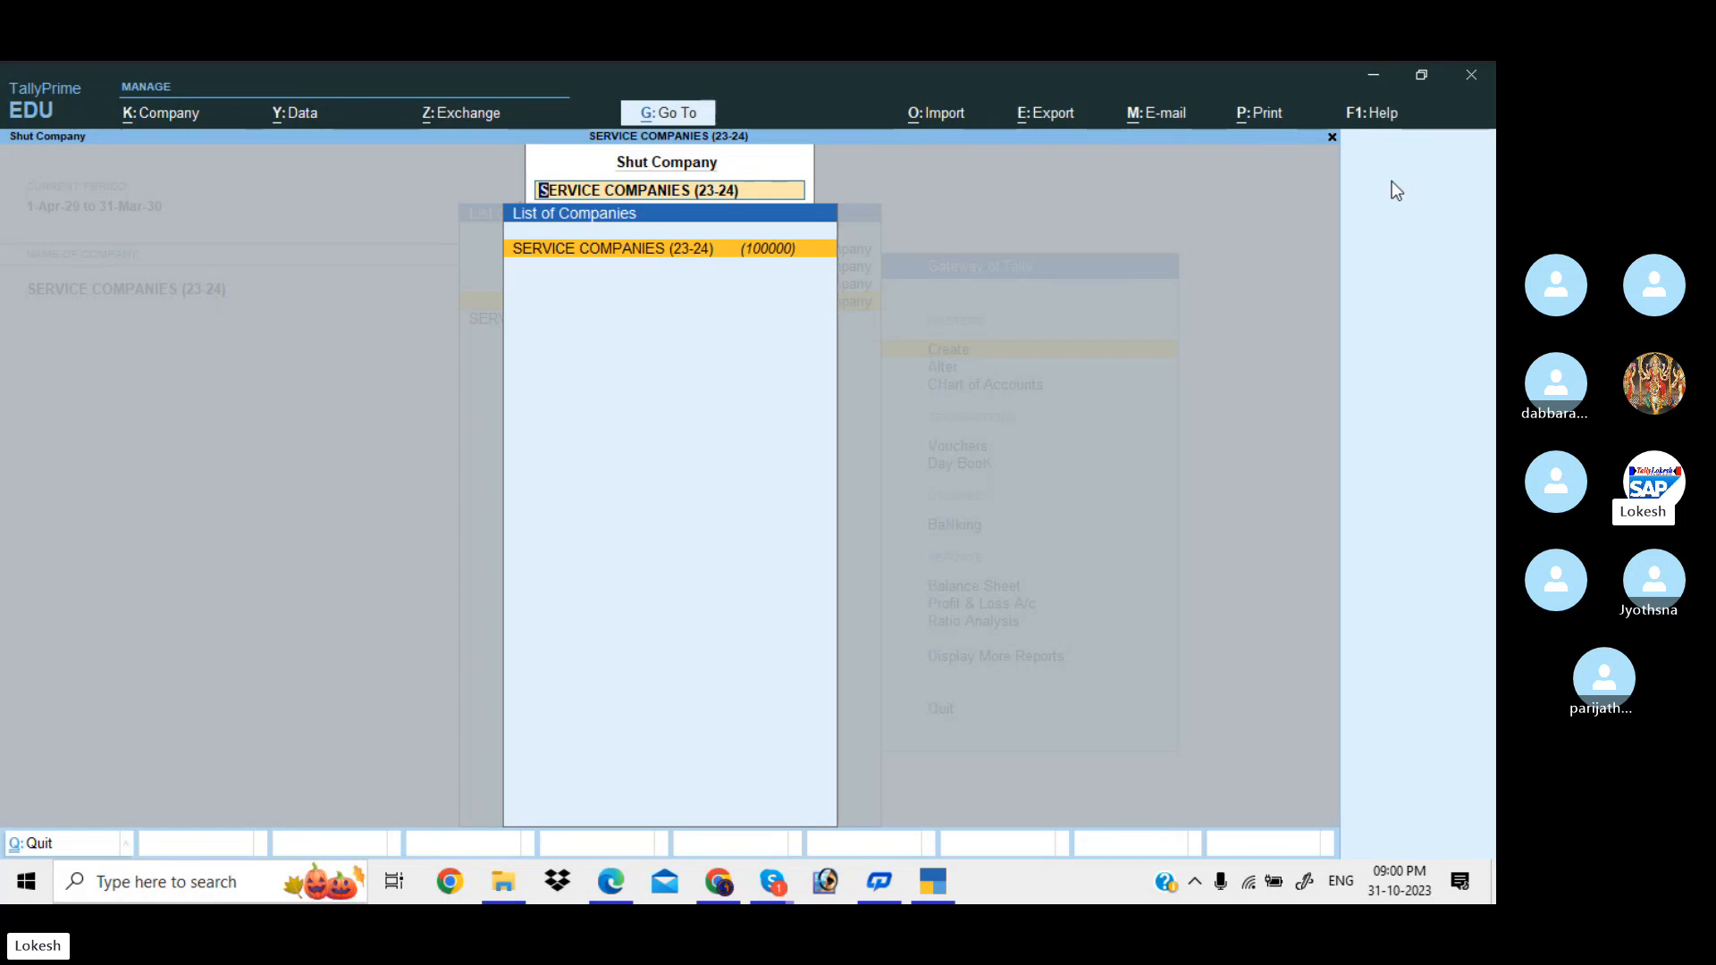
key(Return)
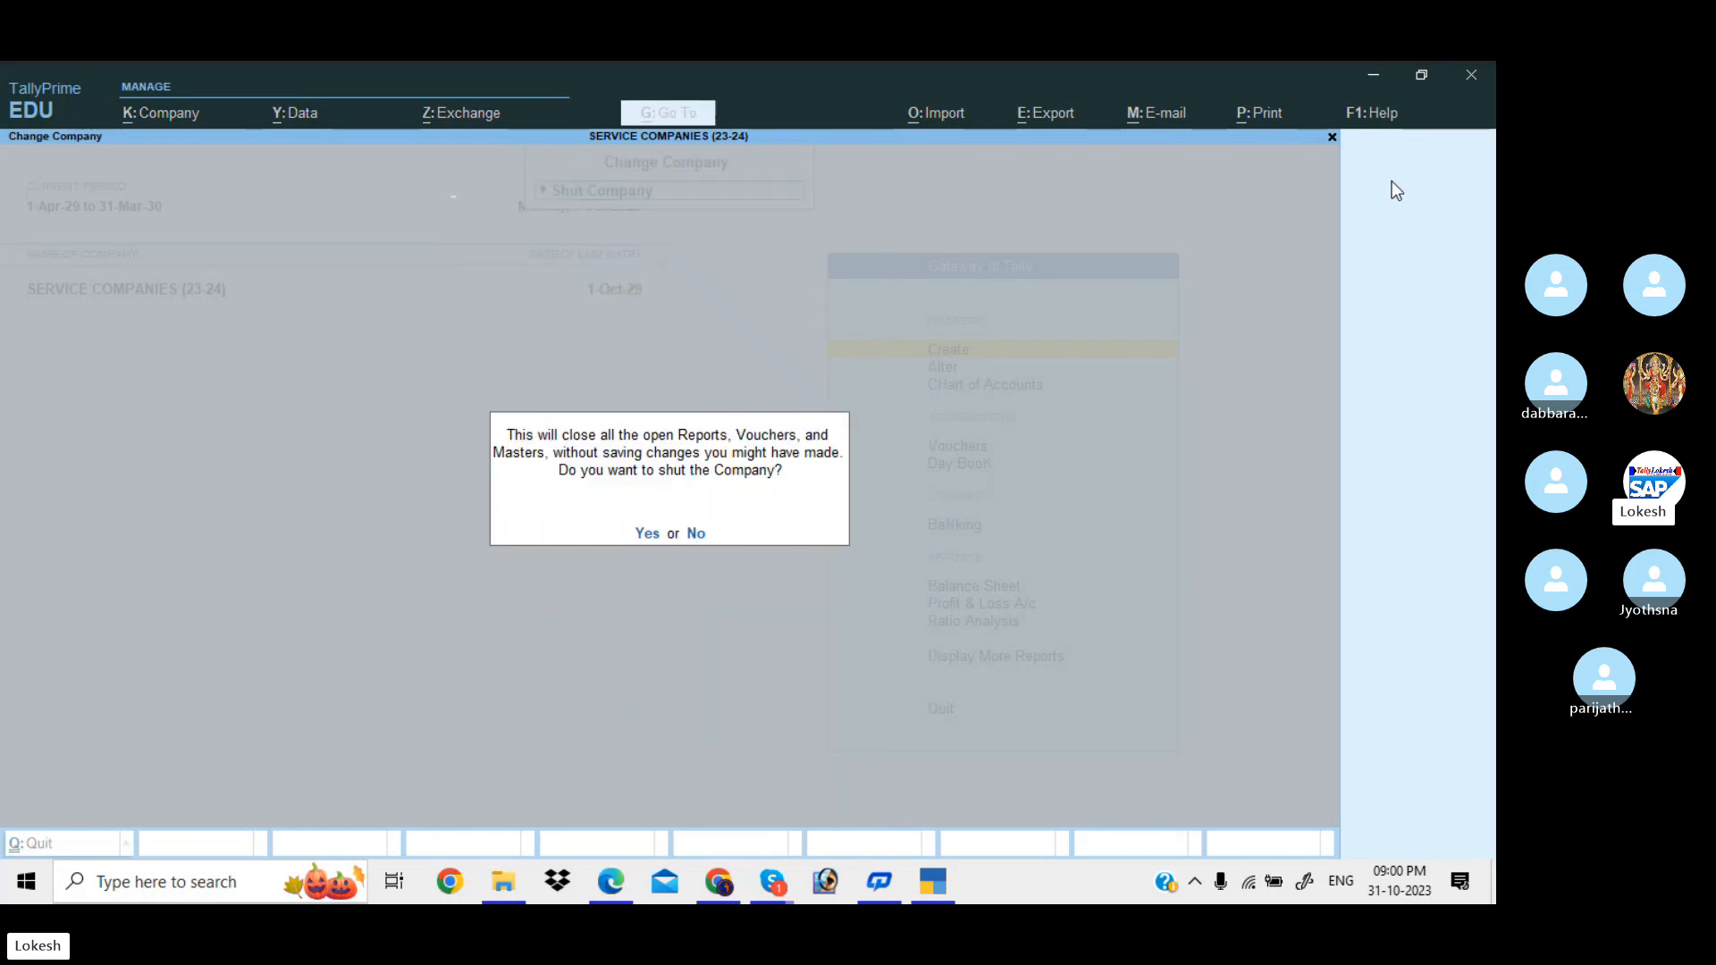
key(y)
- Start a new company and enter SUMITHRA FINANCE COMPANY as its company and mailing name
key(Up)
key(Up)
key(Up)
key(Up)
key(Up)
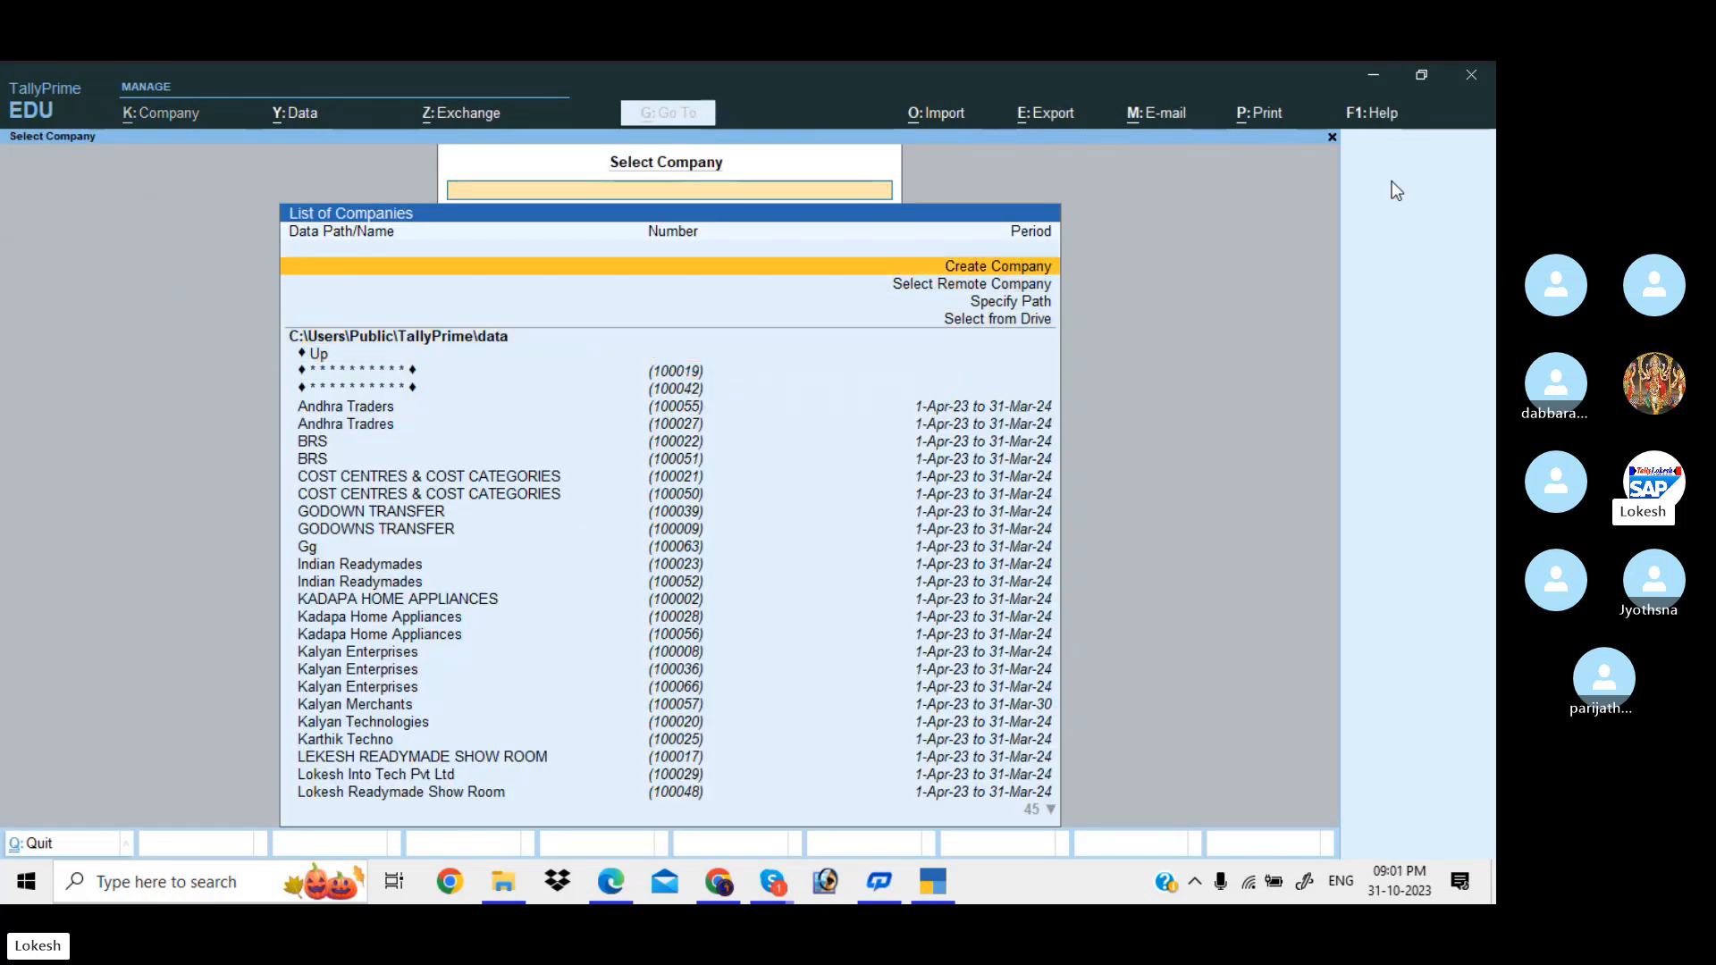
key(Return)
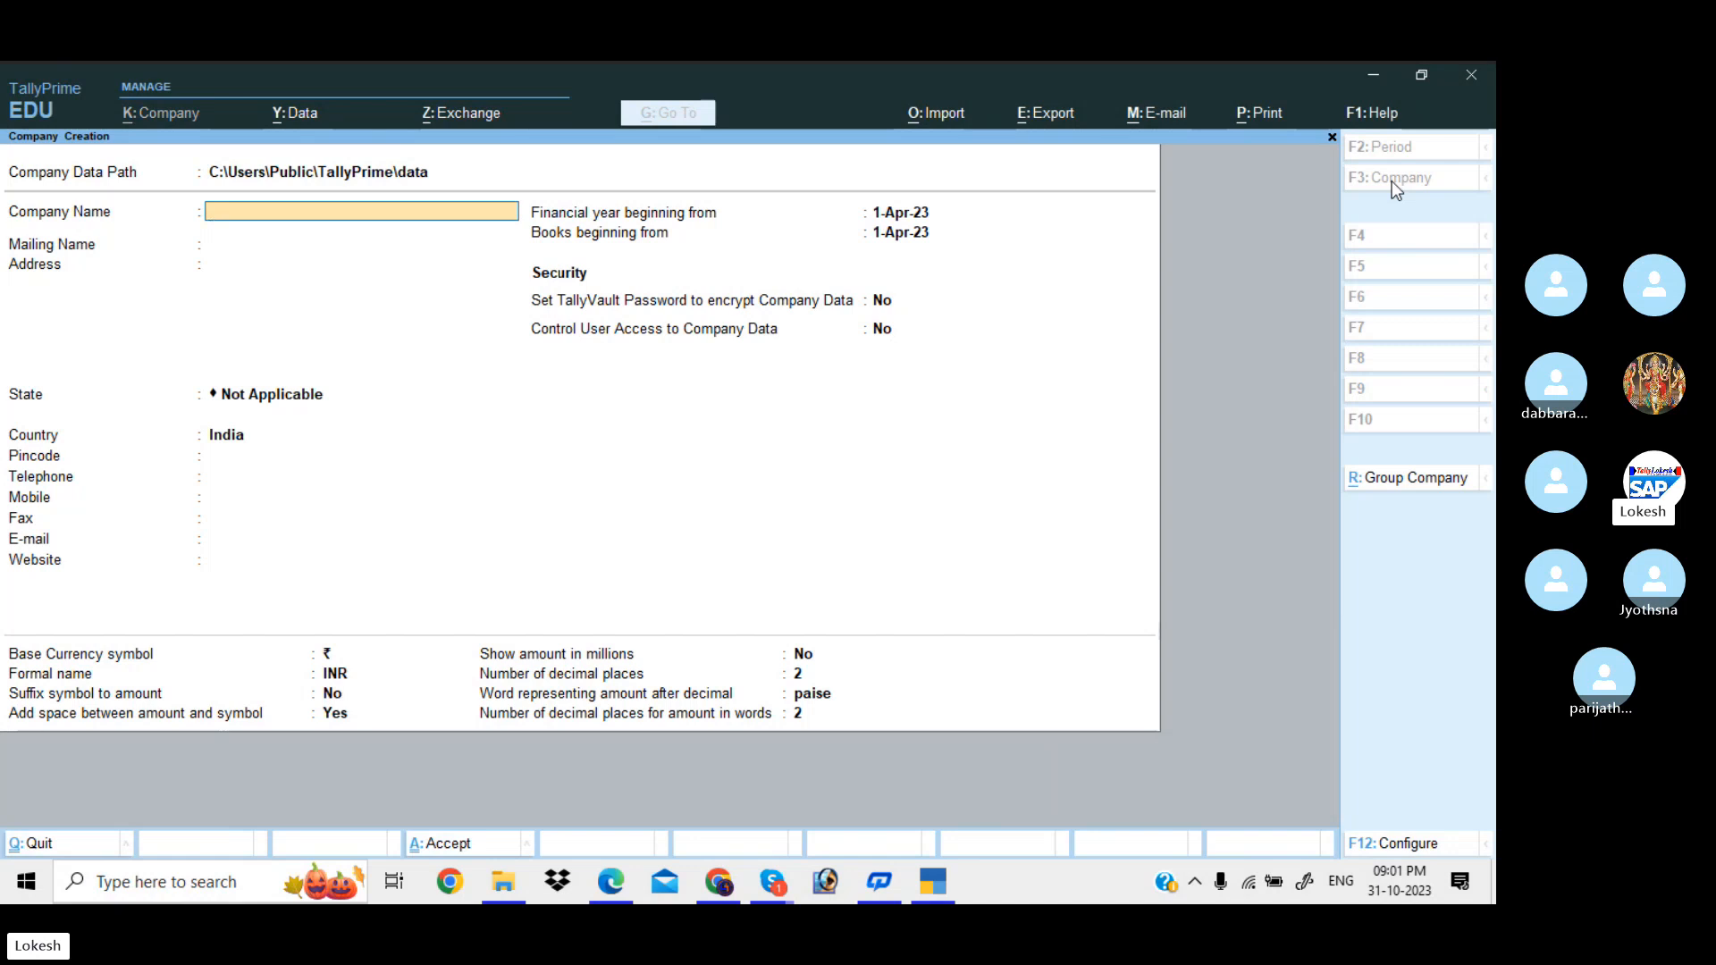
text(SUMIT)
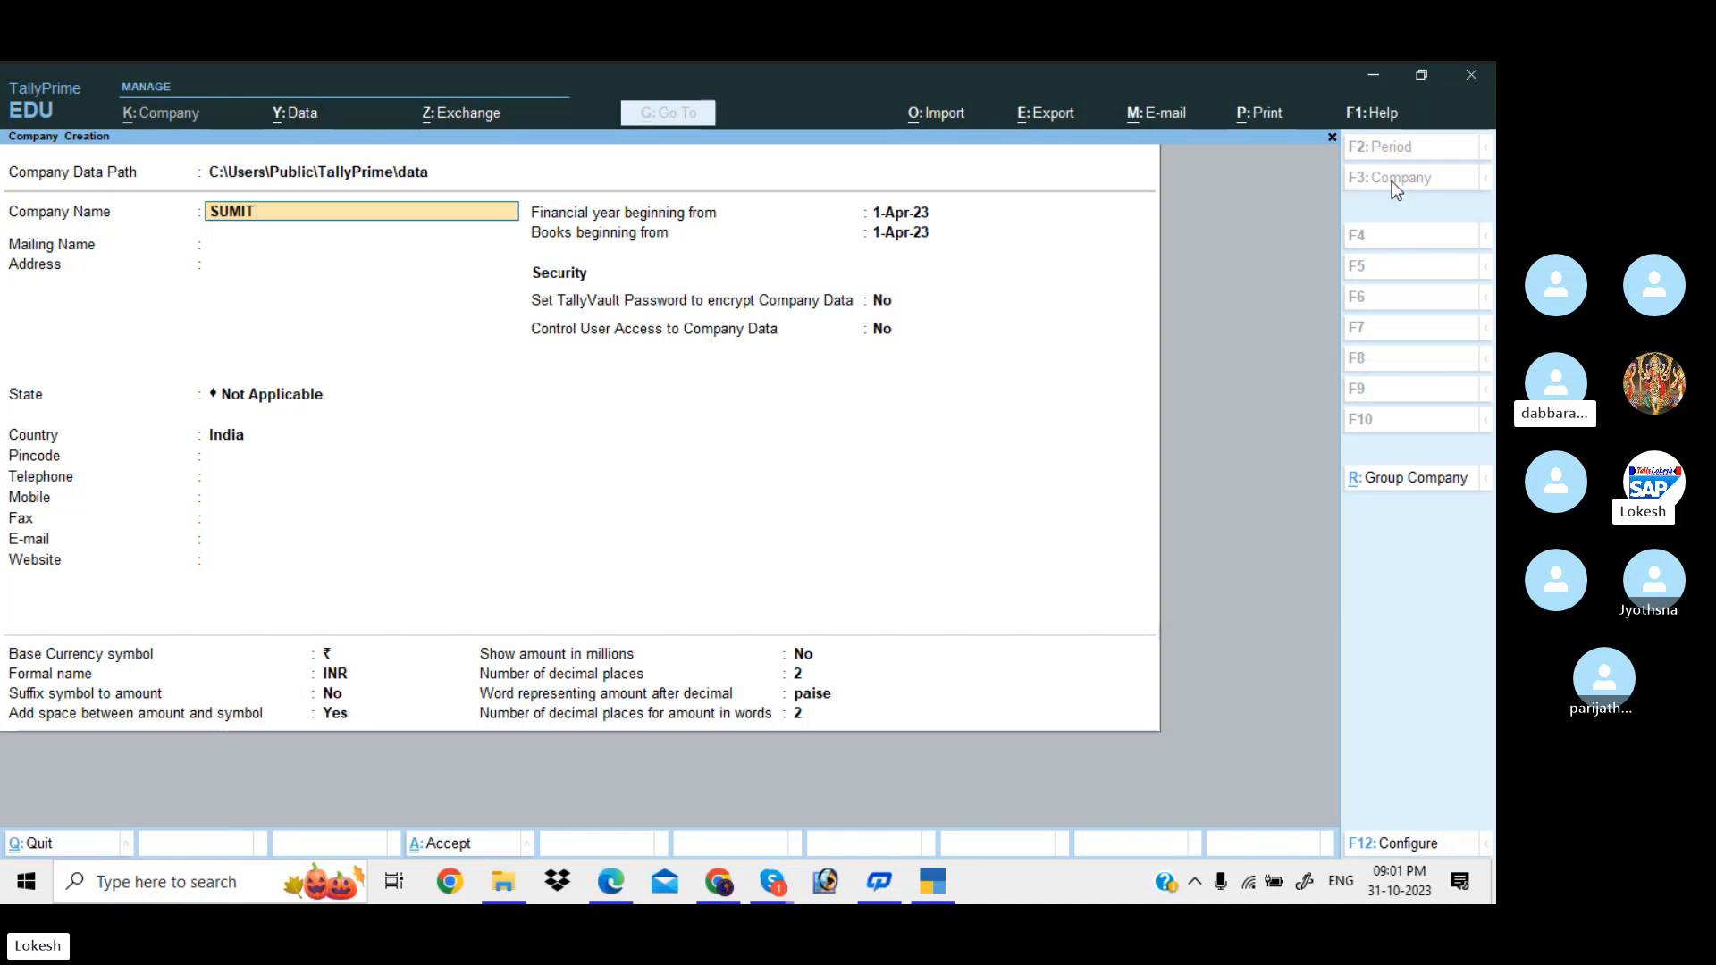
text(HRA FINANC)
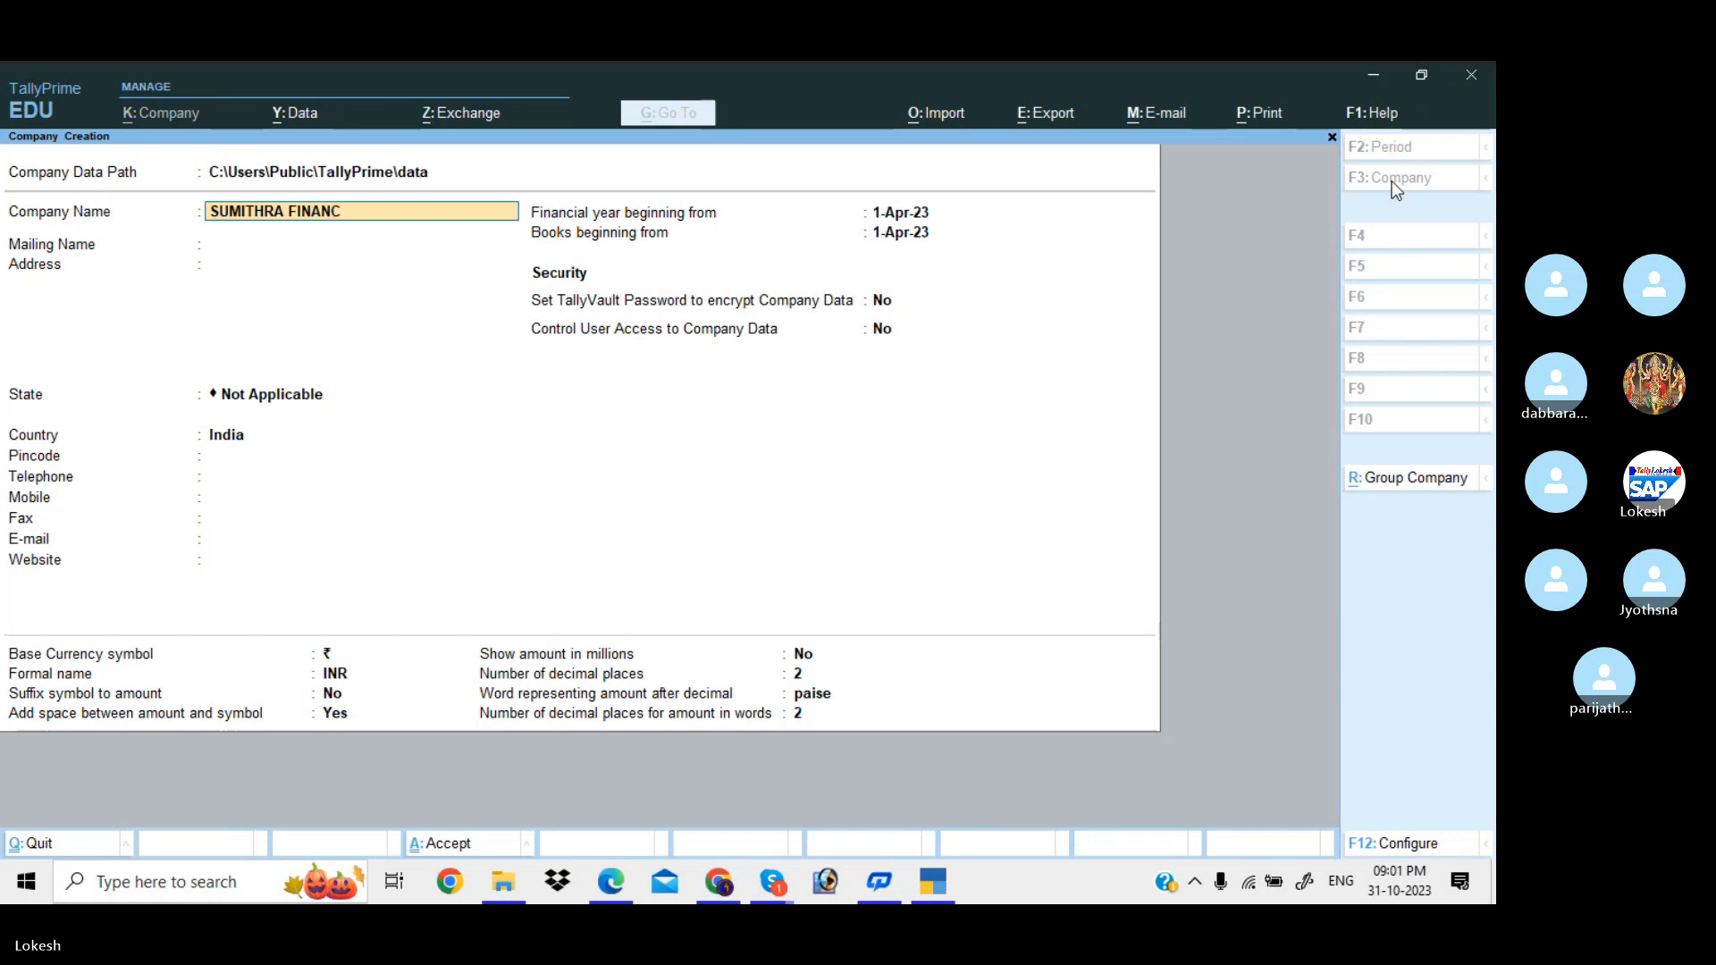
text(E COMPANY)
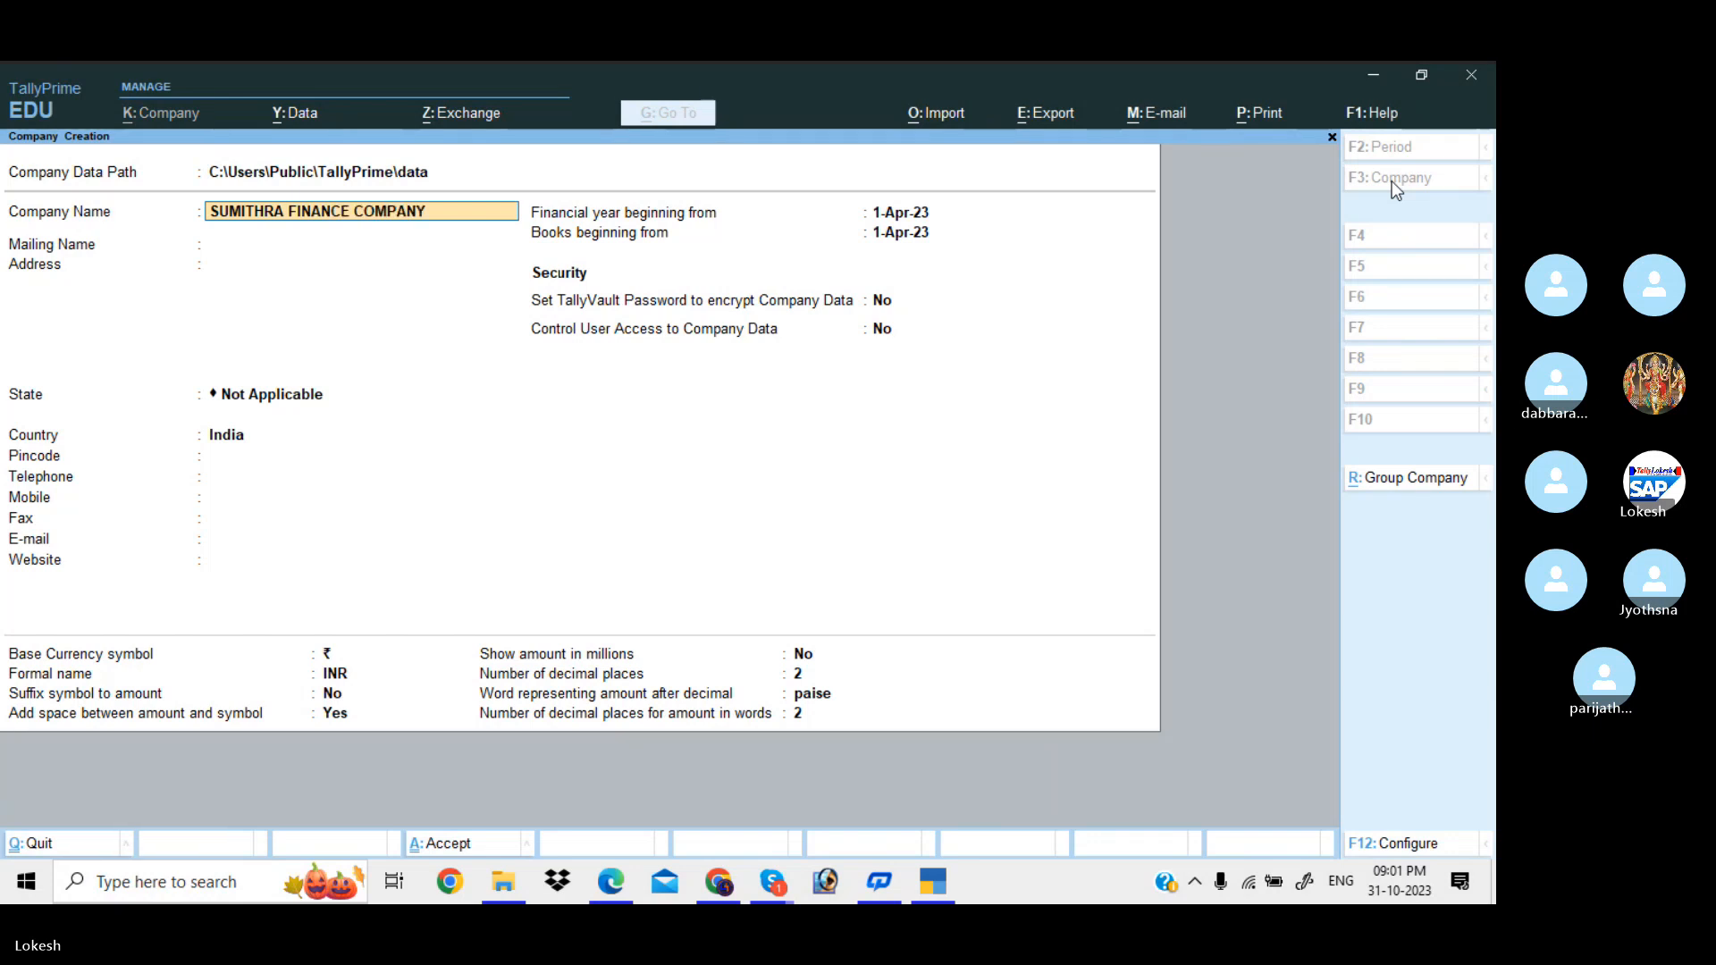
key(Return)
key(Return)
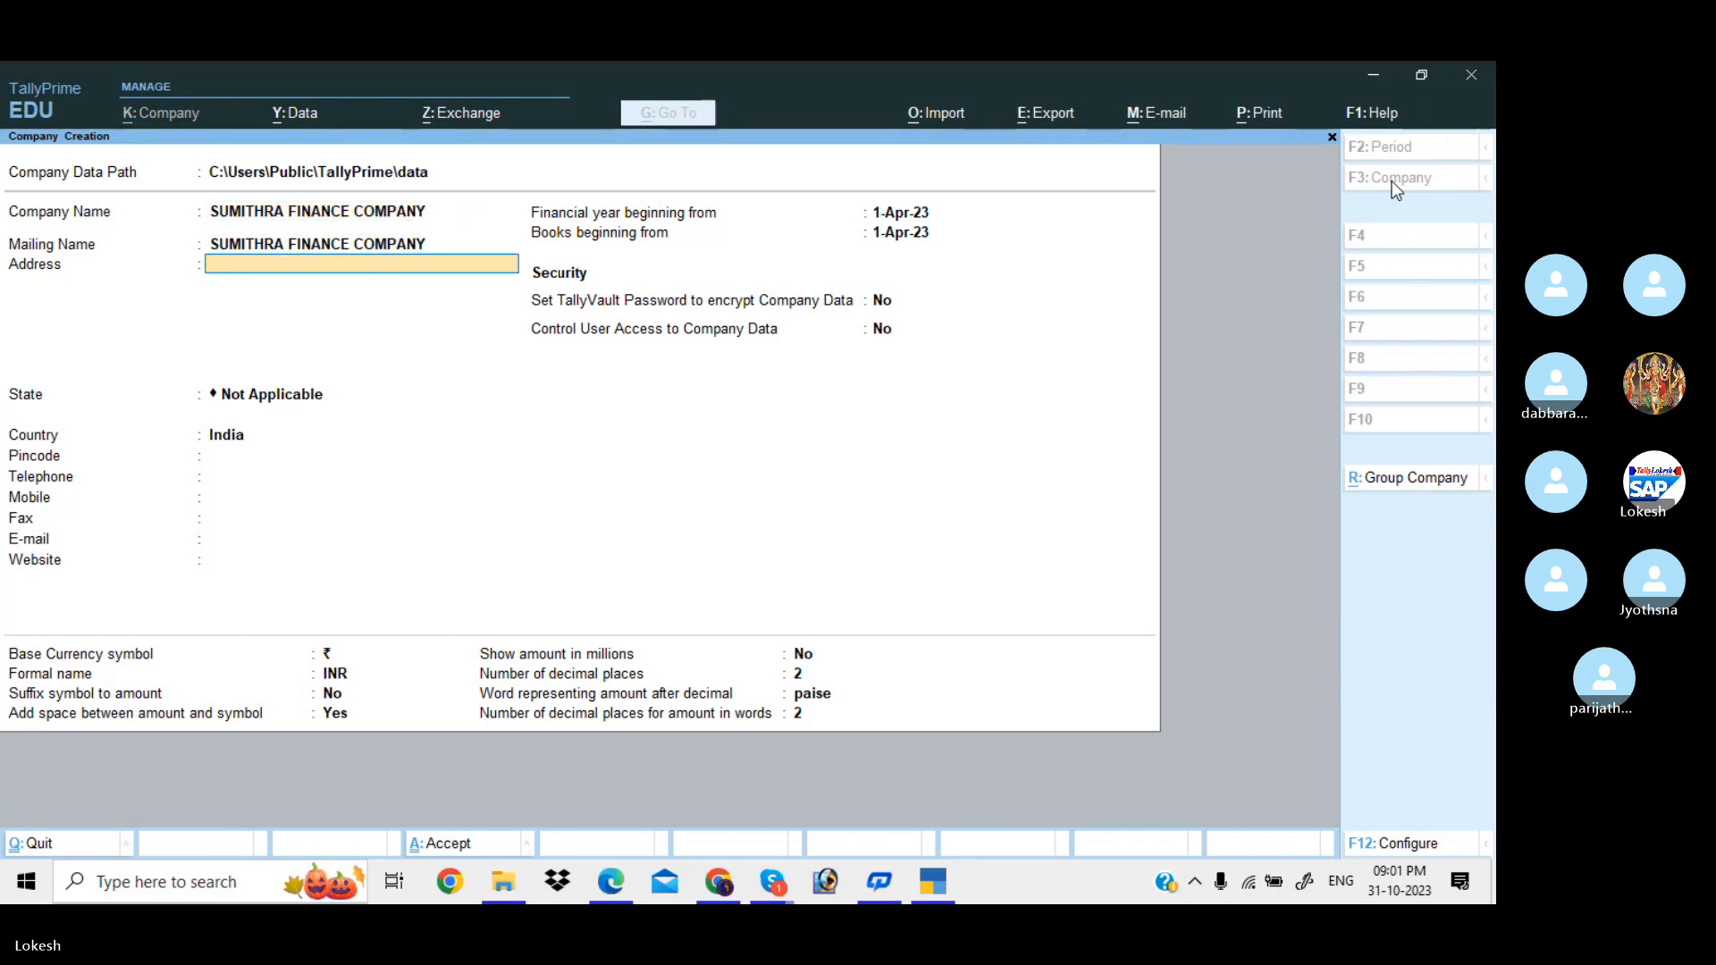
- Leave the company address blank and set the state to Andhra Pradesh
key(Return)
key(Down)
key(Down)
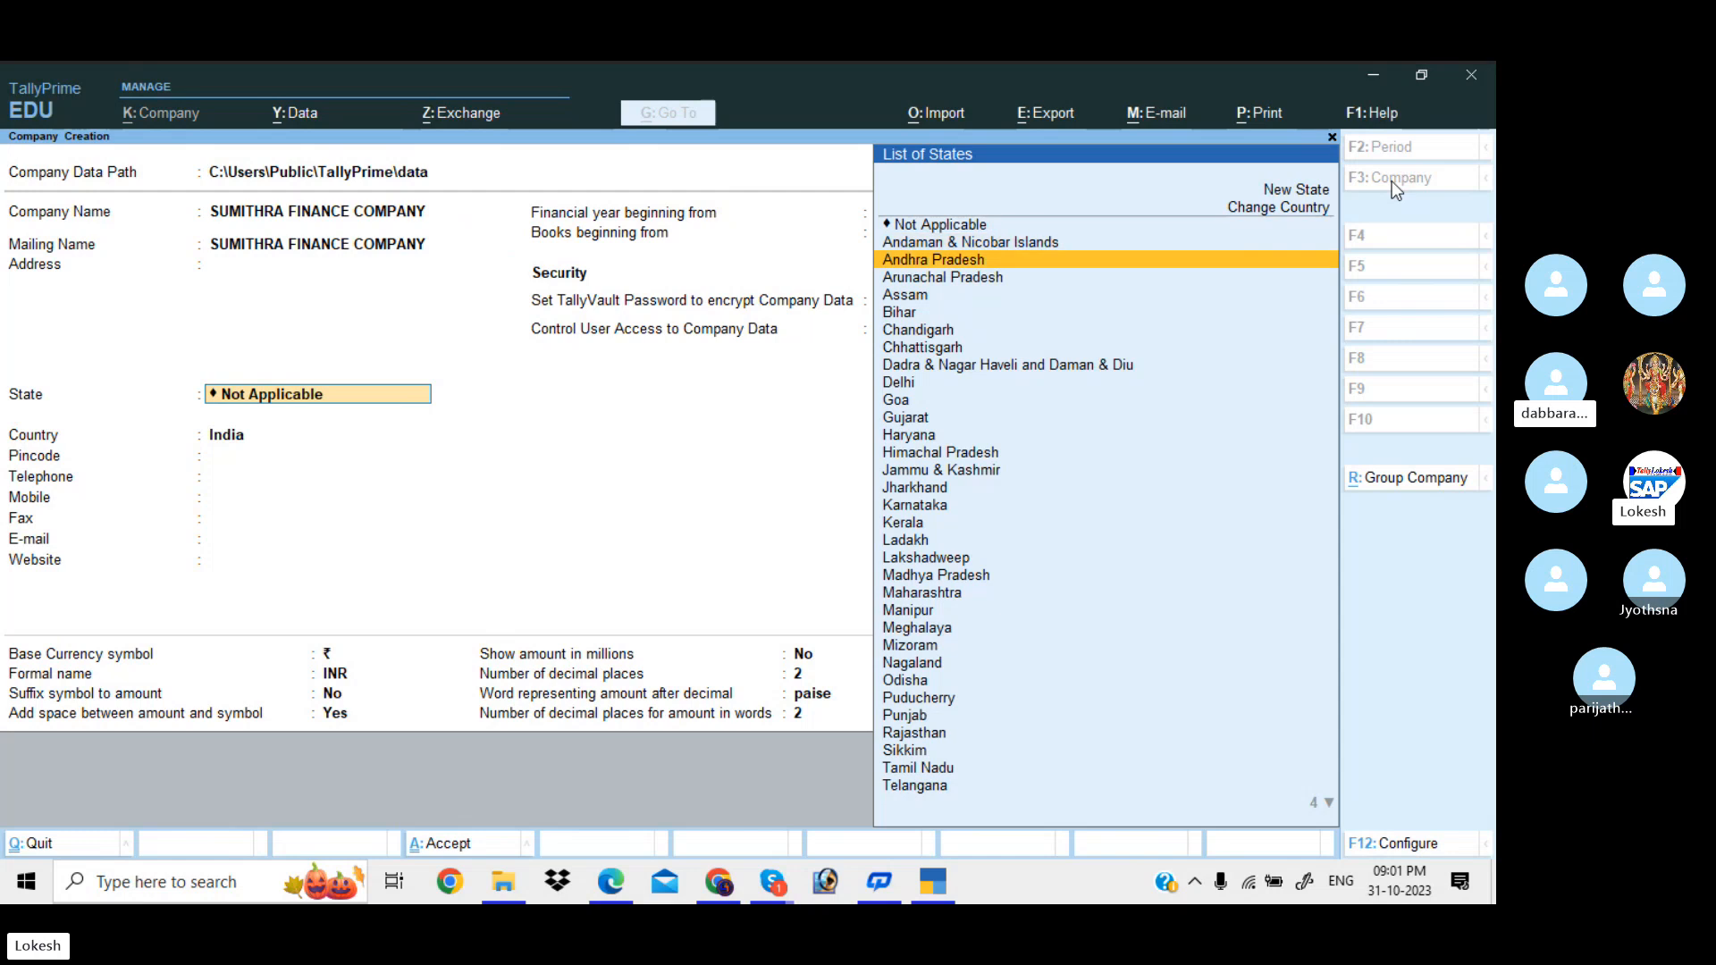
key(Return)
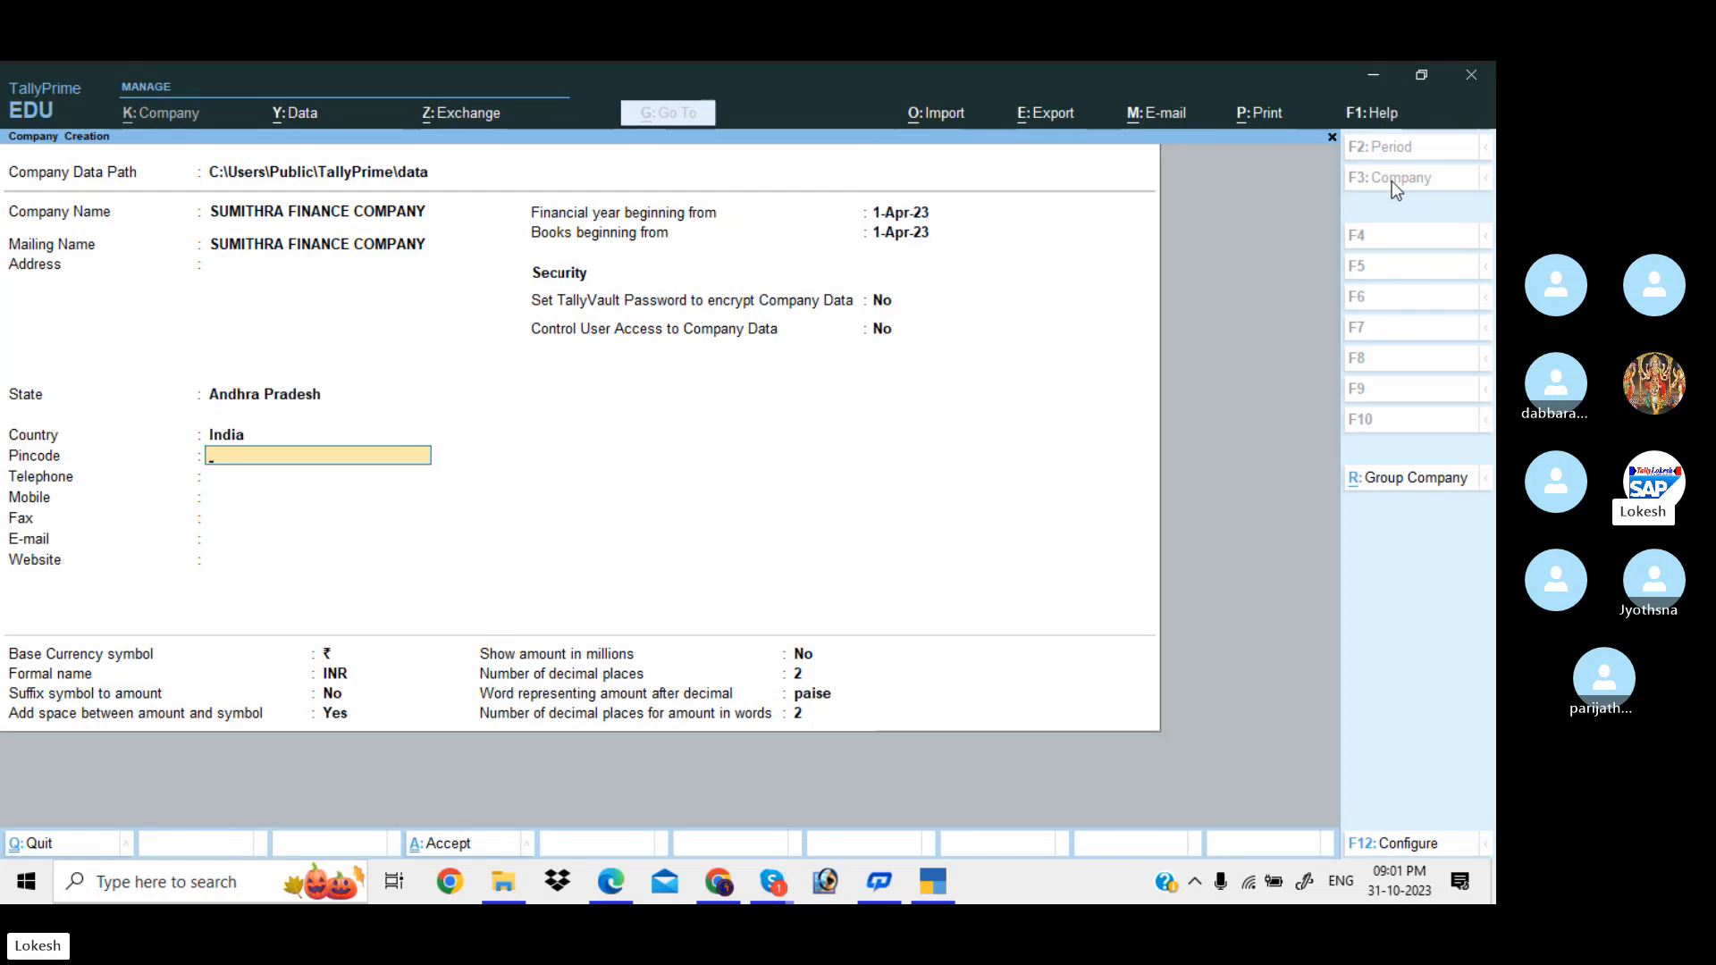
- Leave the contact fields blank, keep the default financial year, security and currency settings, and create the company
key(Return)
key(Return)
key(Return)
key(Return)
key(Return)
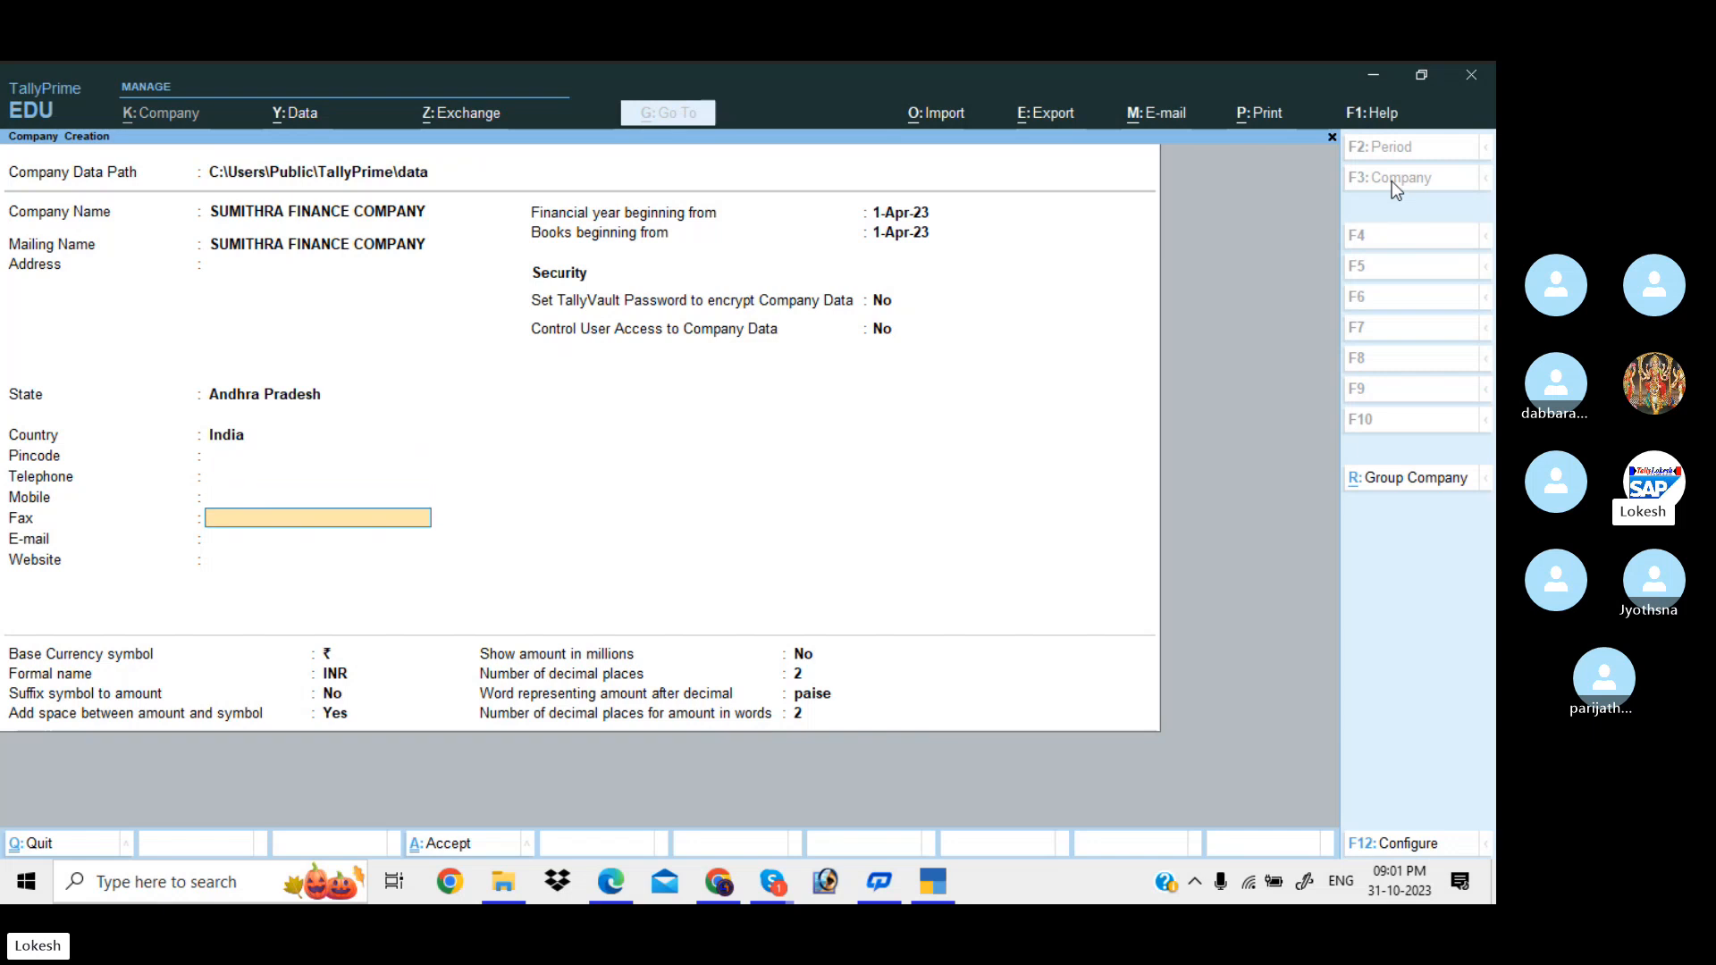
key(Return)
key(Return)
key(Return)
key(Return)
key(Return)
key(Return)
key(Return)
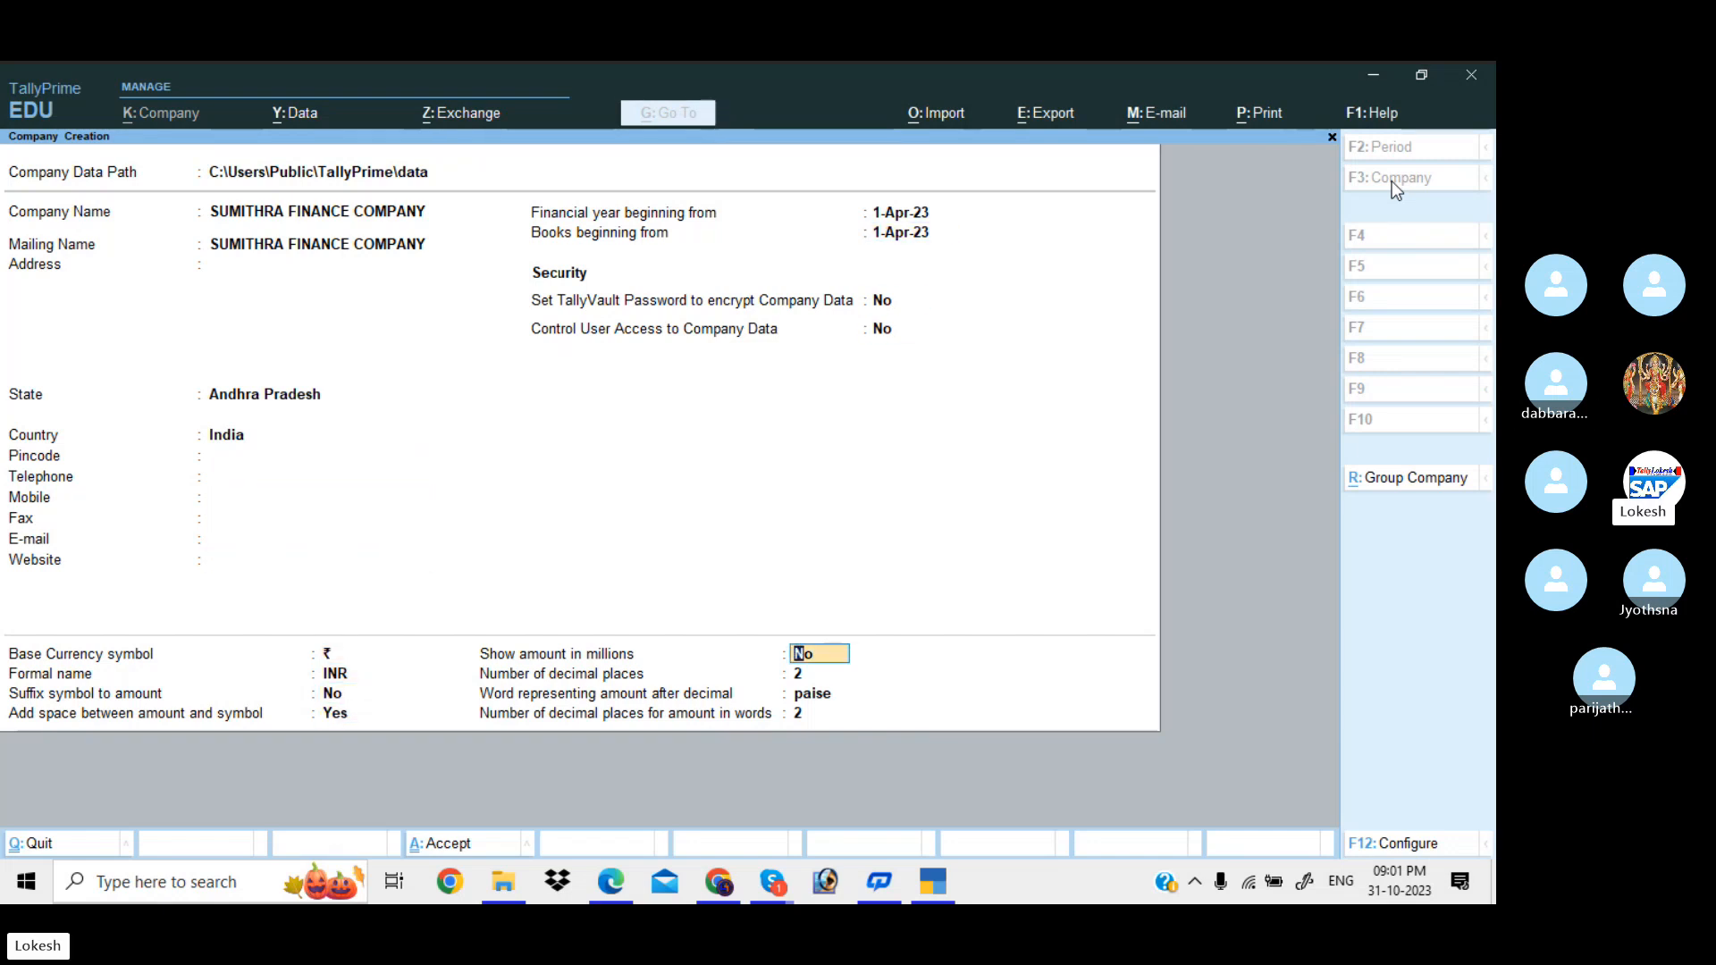
key(Return)
key(Return)
key(Return)
key(Return)
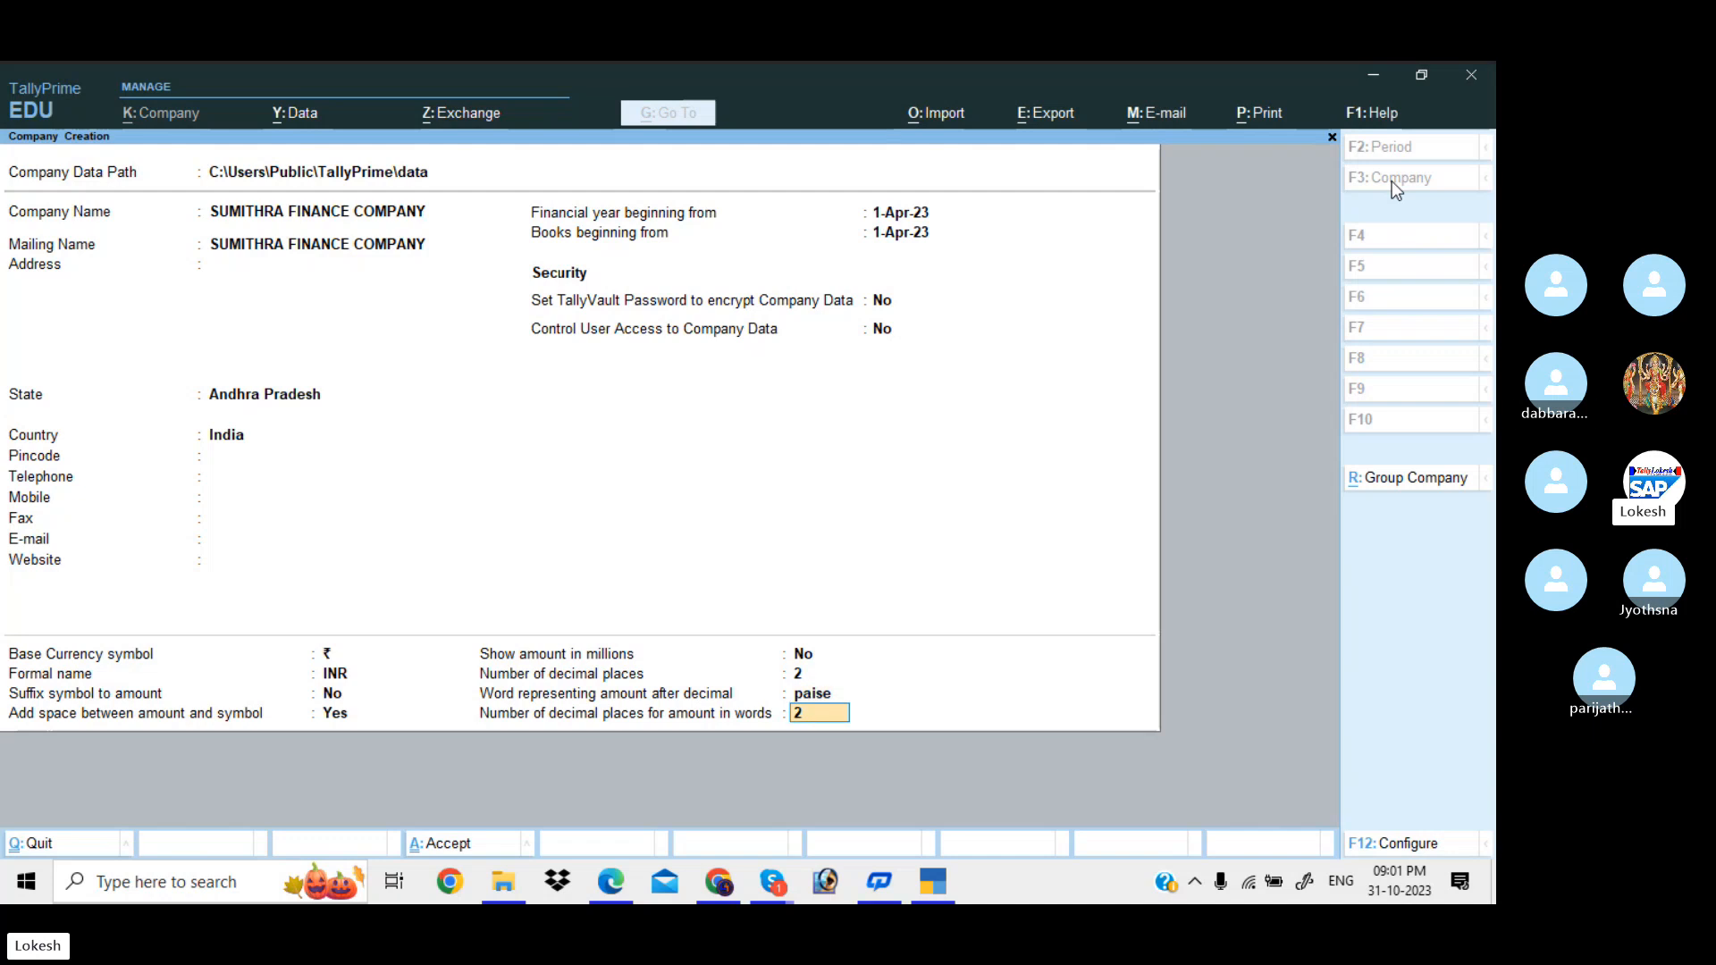
key(Return)
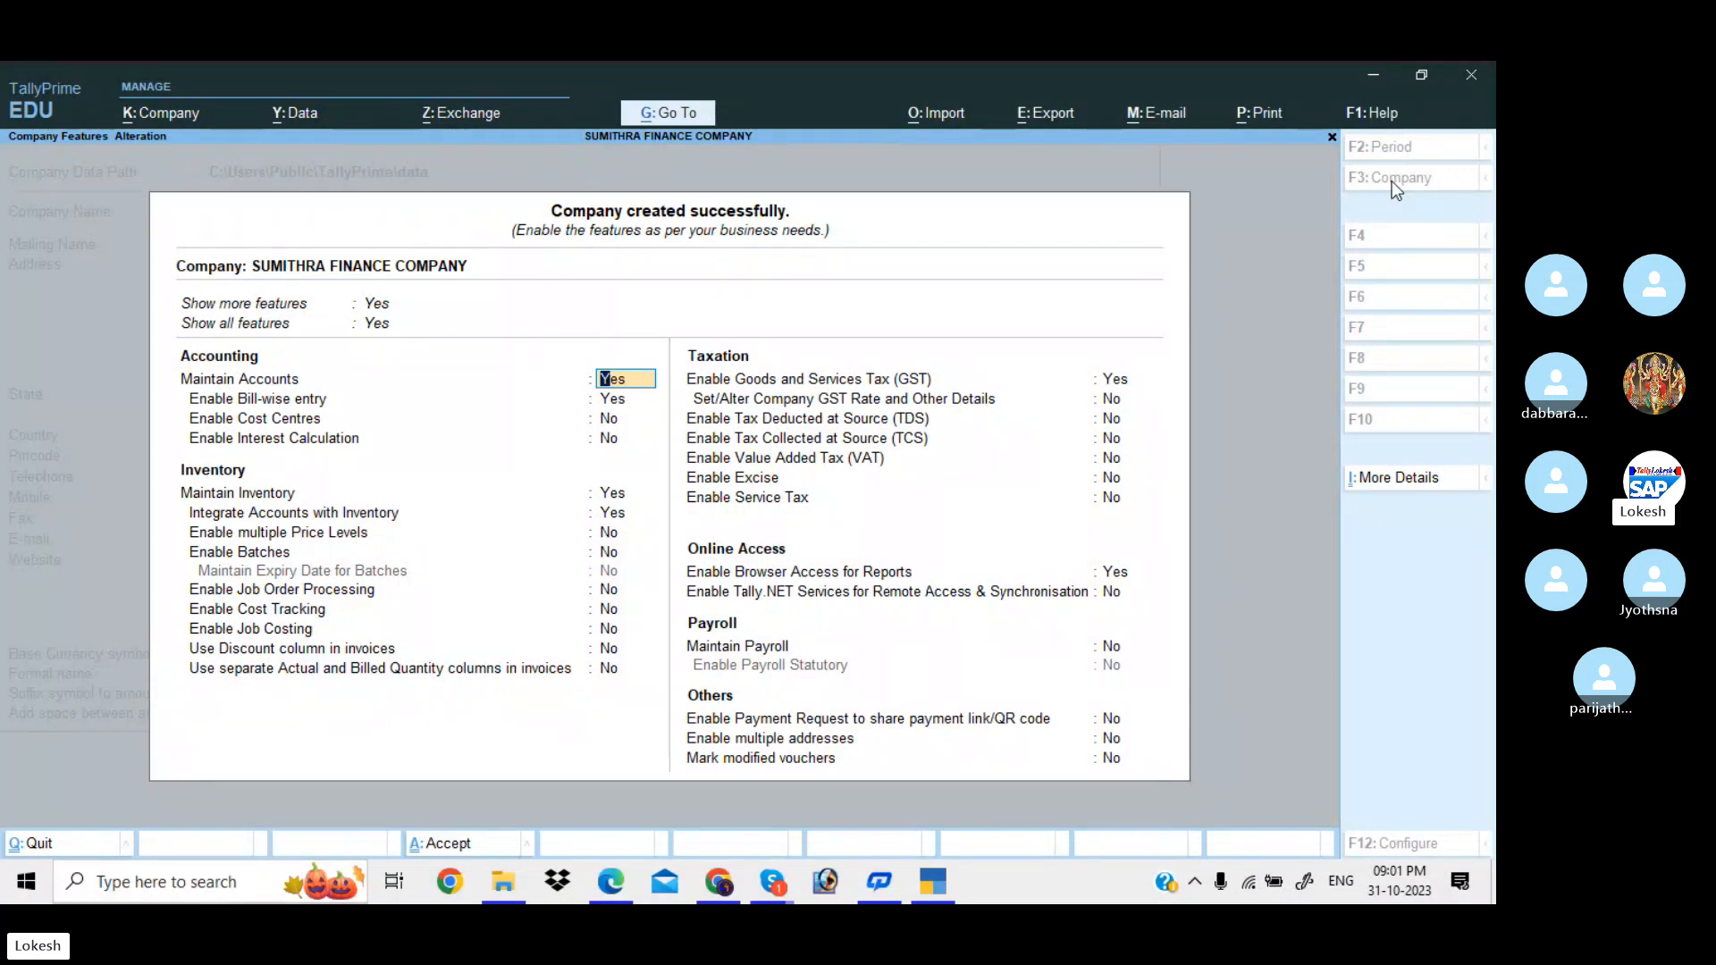
- Disable bill-wise entry and enable interest calculation in the company's accounting features, keeping cost centres off
key(Return)
text(n)
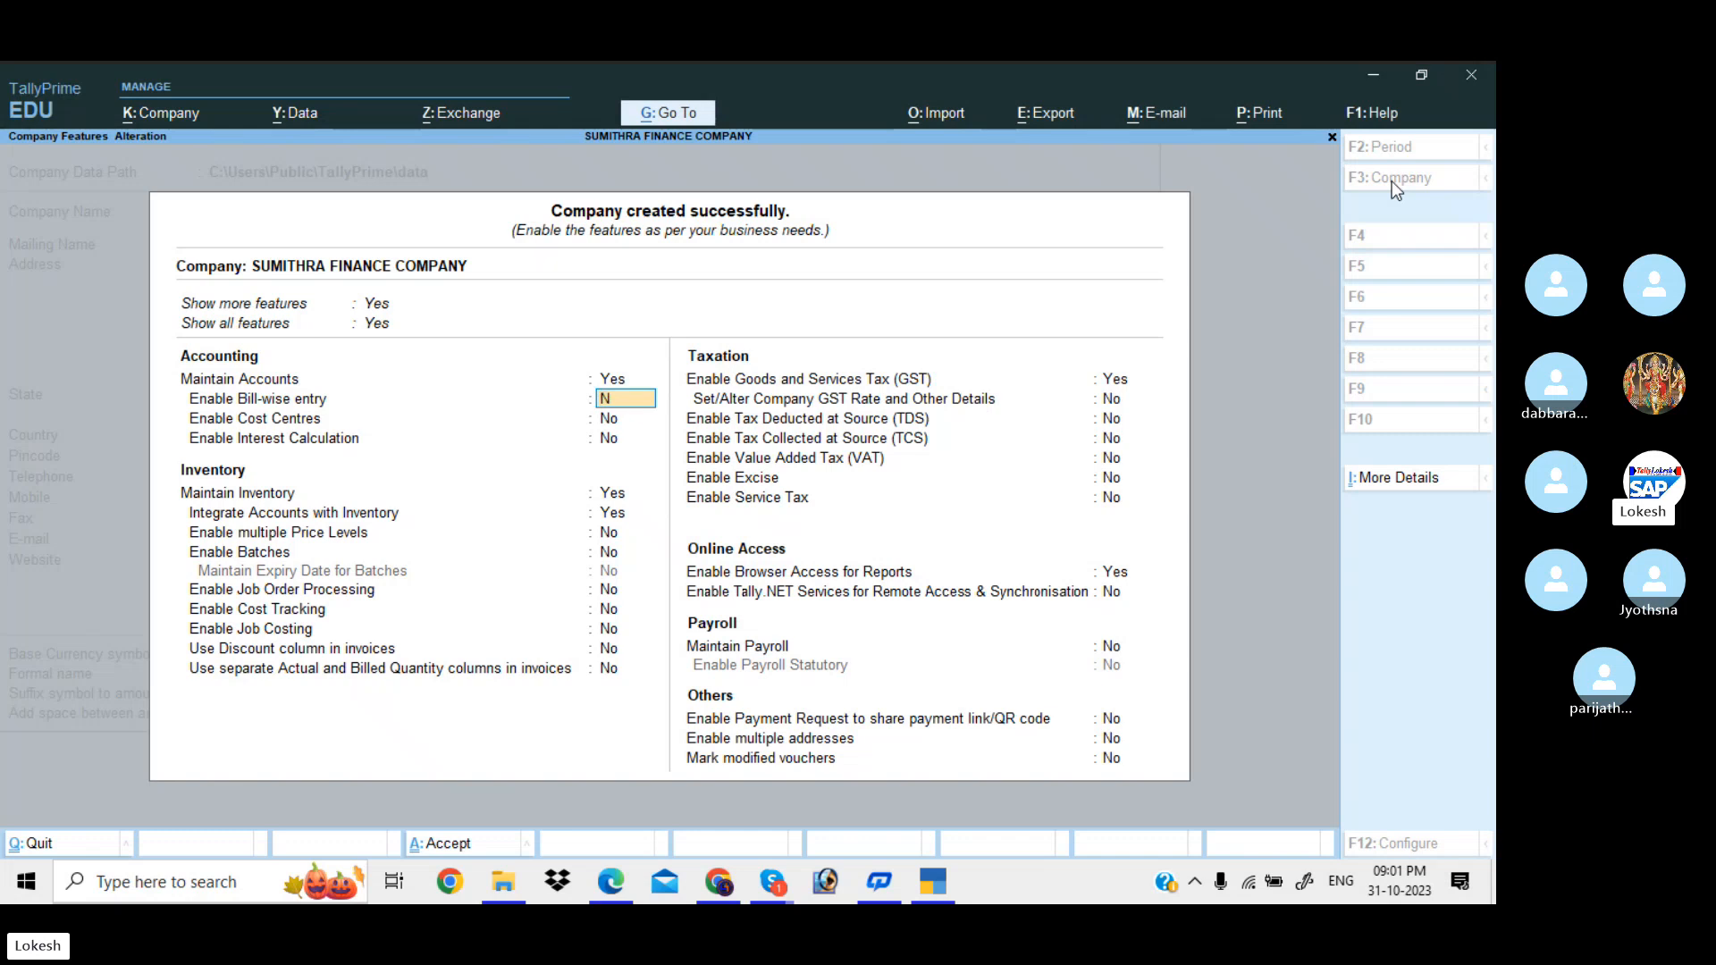
key(Return)
key(Return)
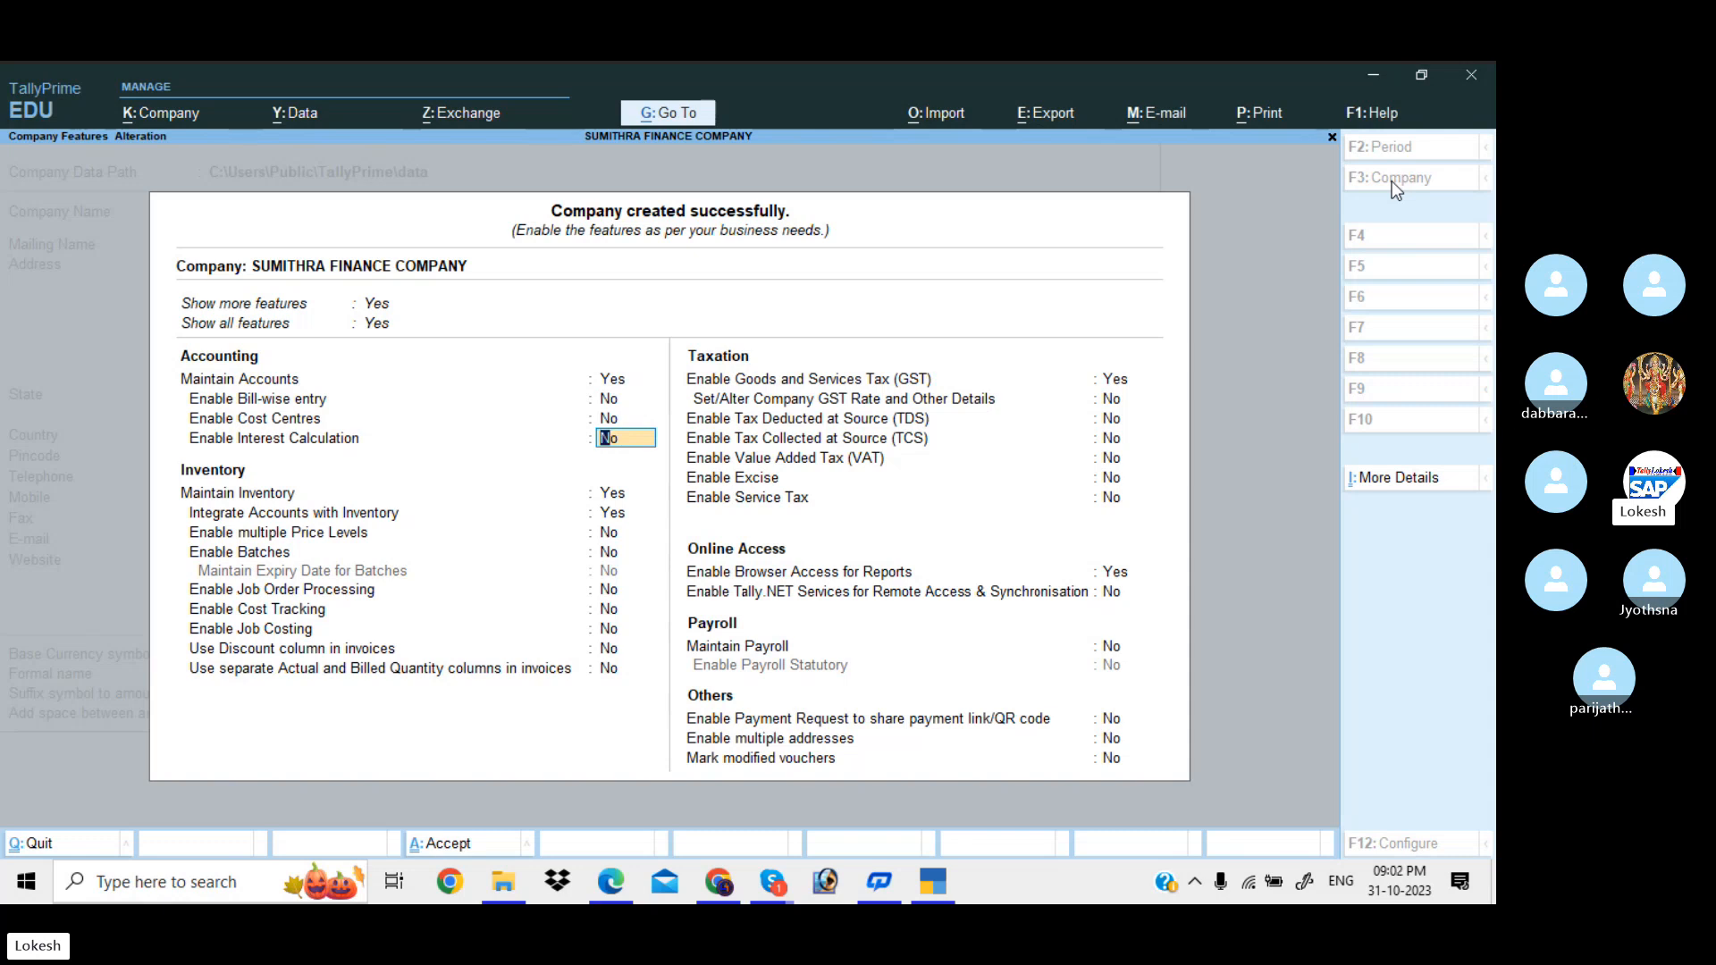
text(y)
key(Return)
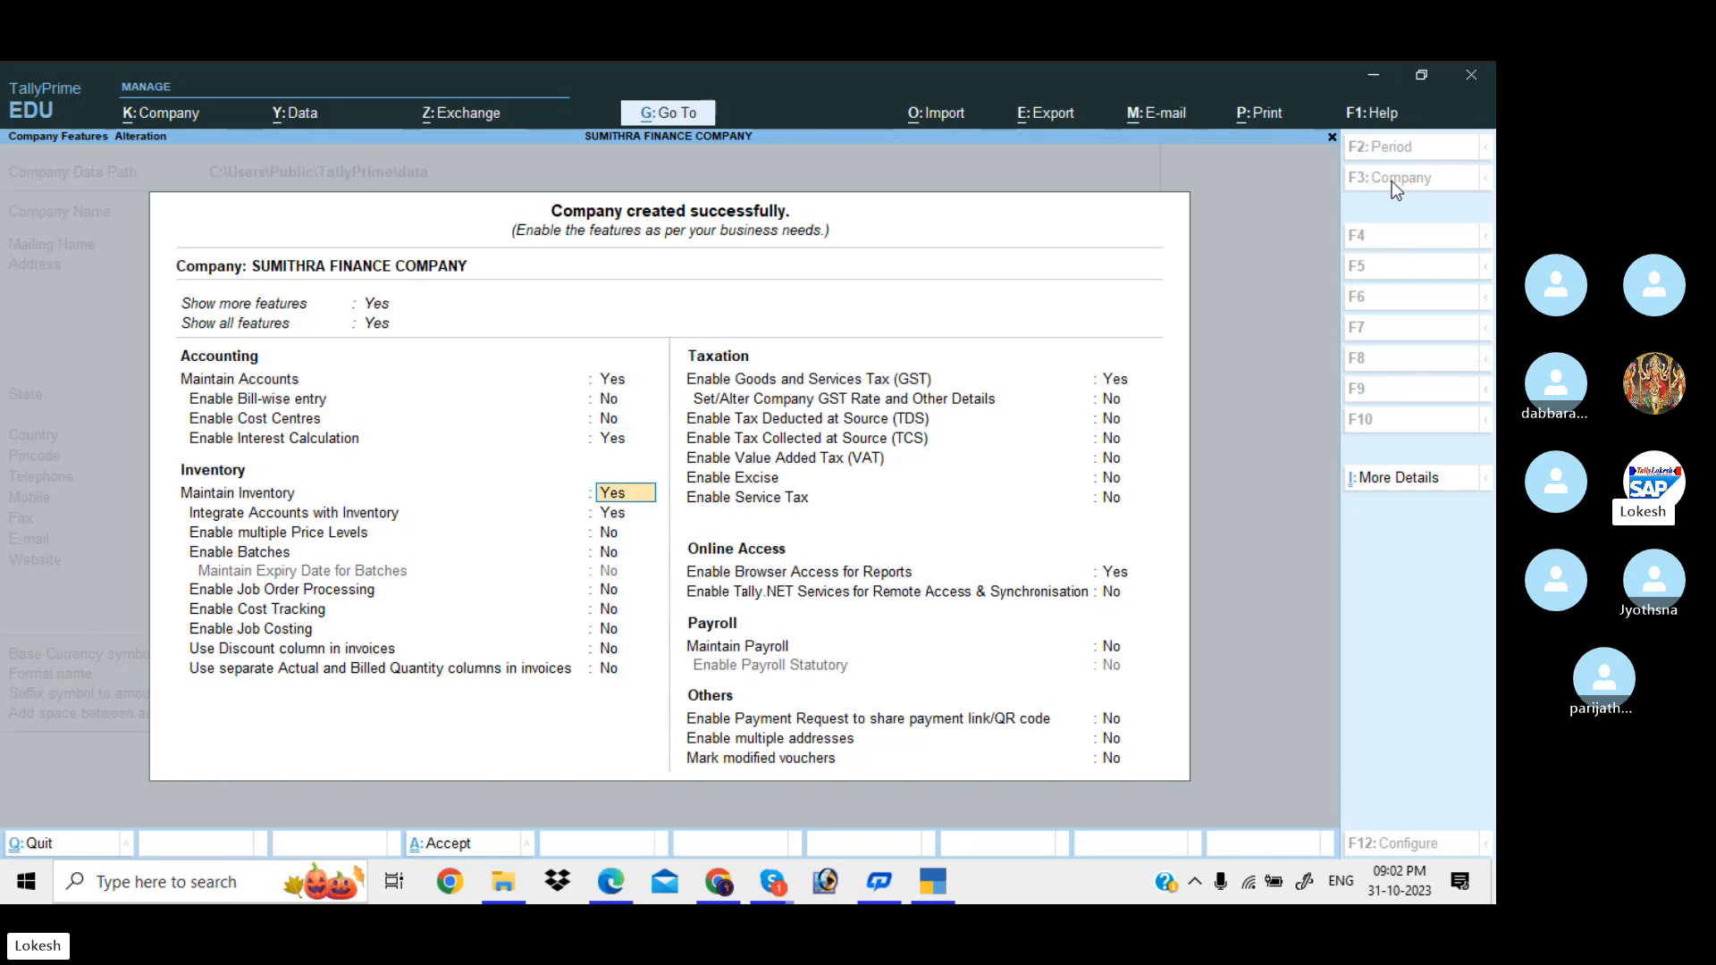
- Disable inventory maintenance and Goods and Services Tax (GST) for the company
text(n)
key(Return)
text(n)
key(Return)
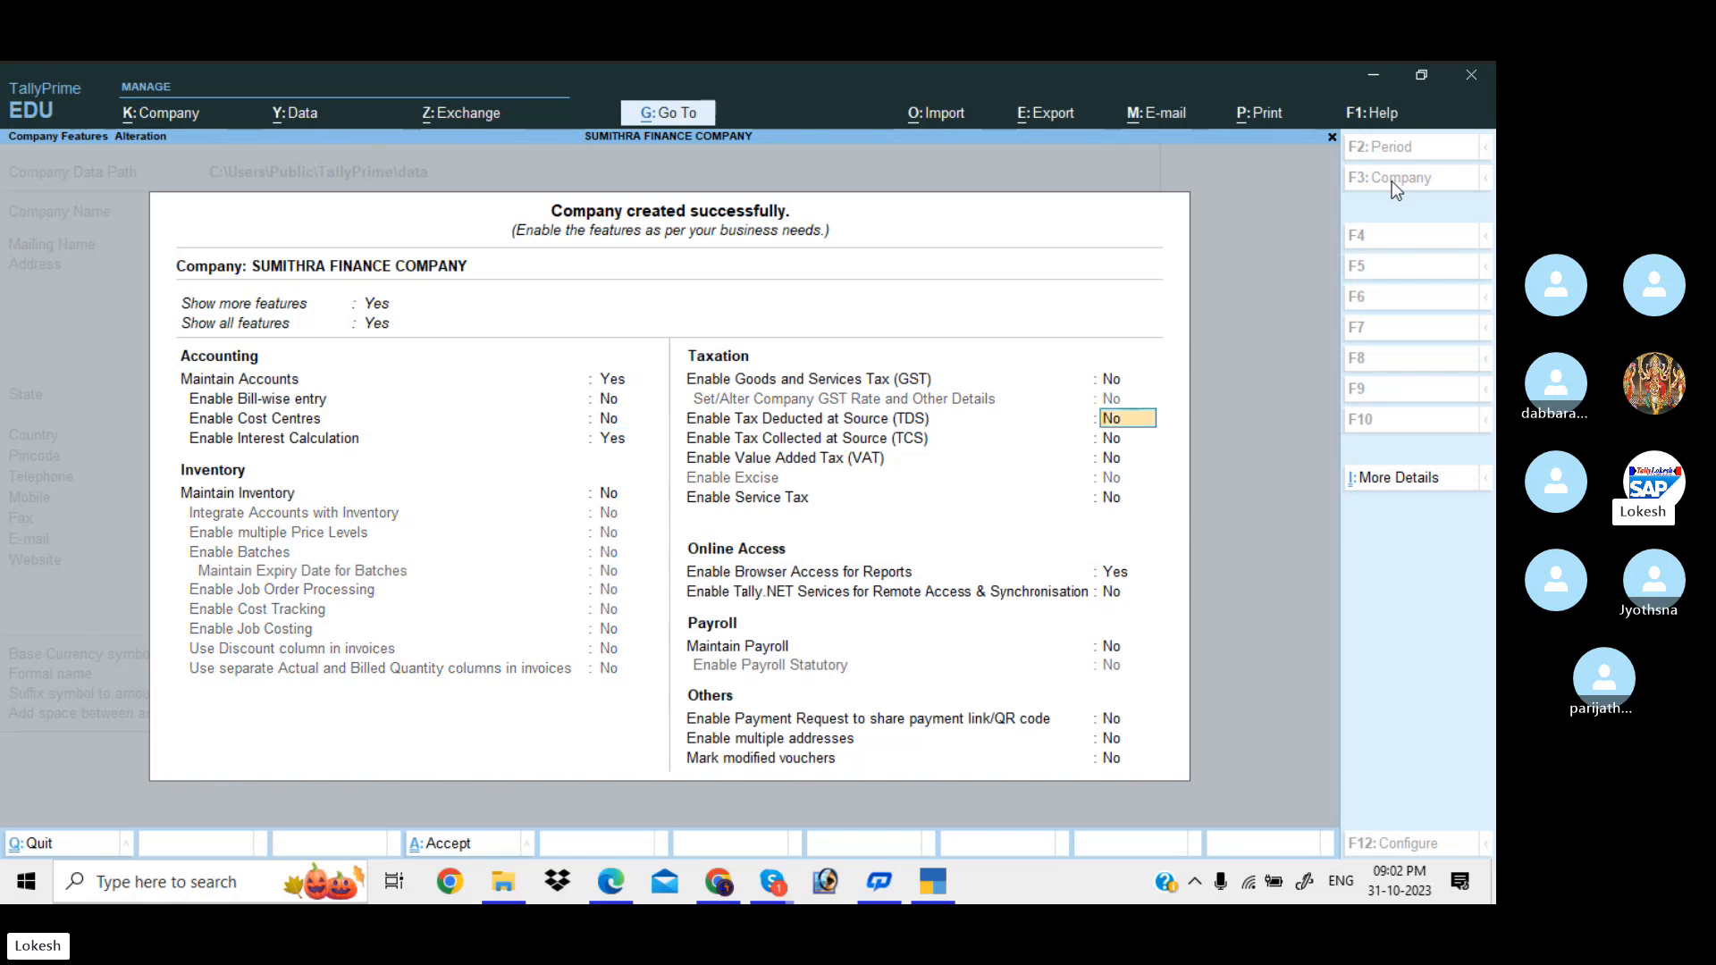
- Keep the remaining taxation features off, disable browser access for reports, and save the company features with the other settings at No
key(Return)
key(Return)
key(Return)
key(Return)
text(n)
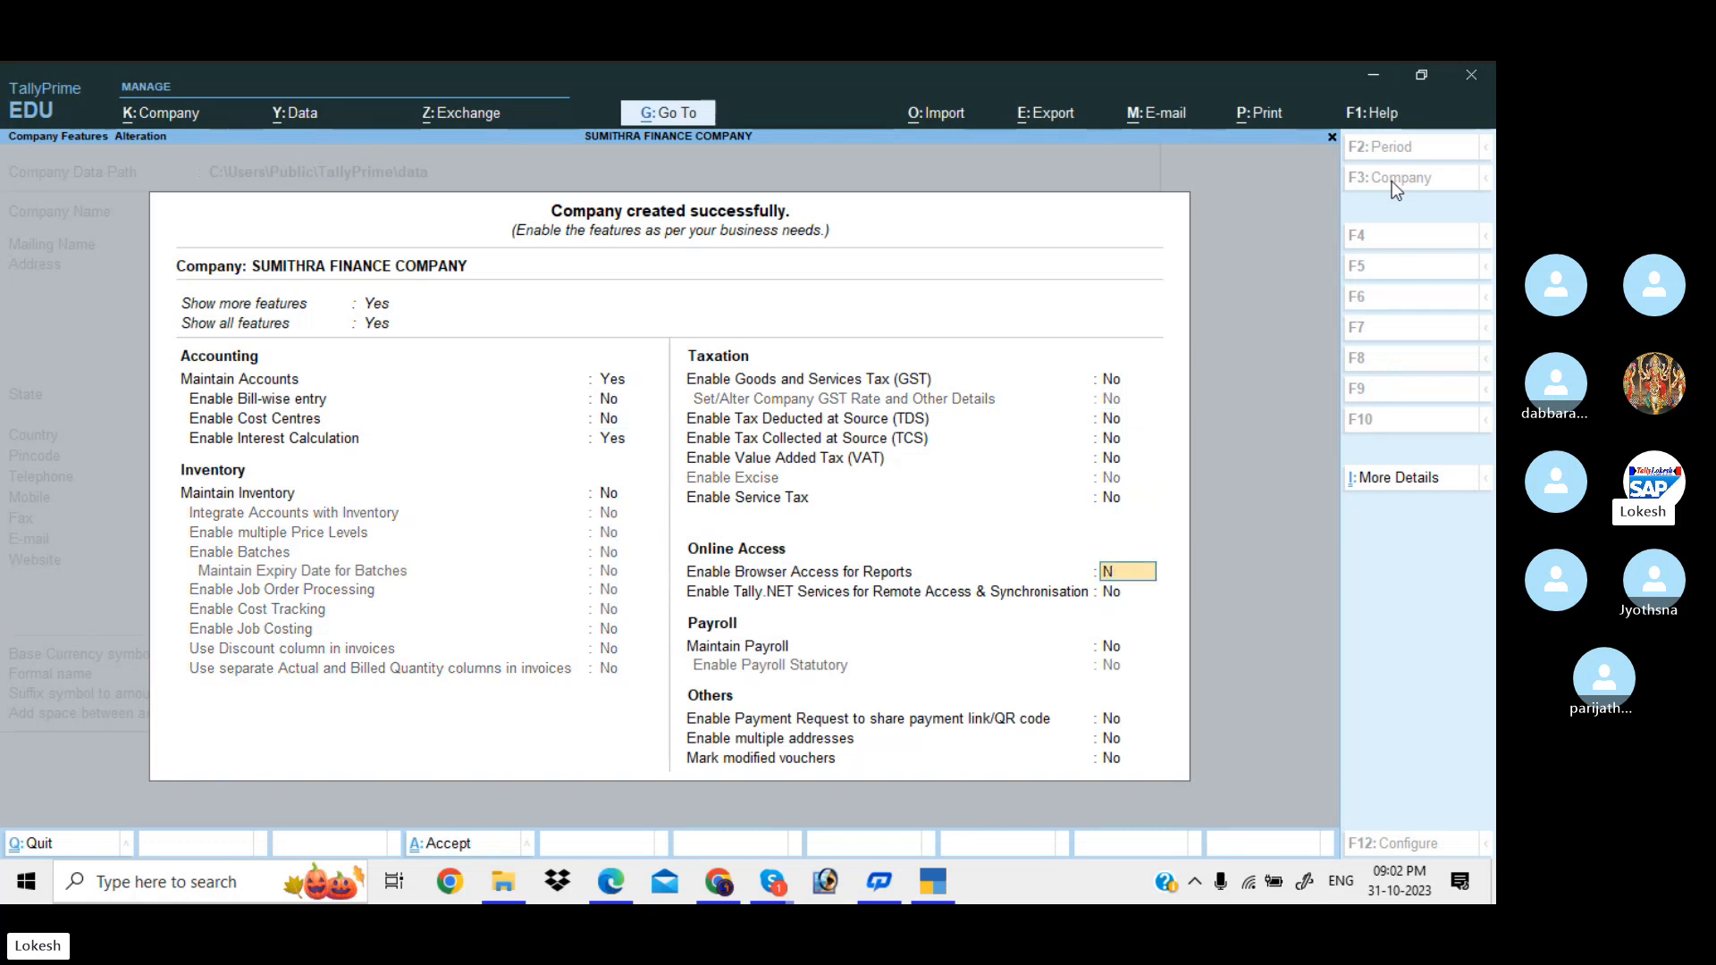
key(Return)
key(Return)
key(Return)
key(Return)
key(Return)
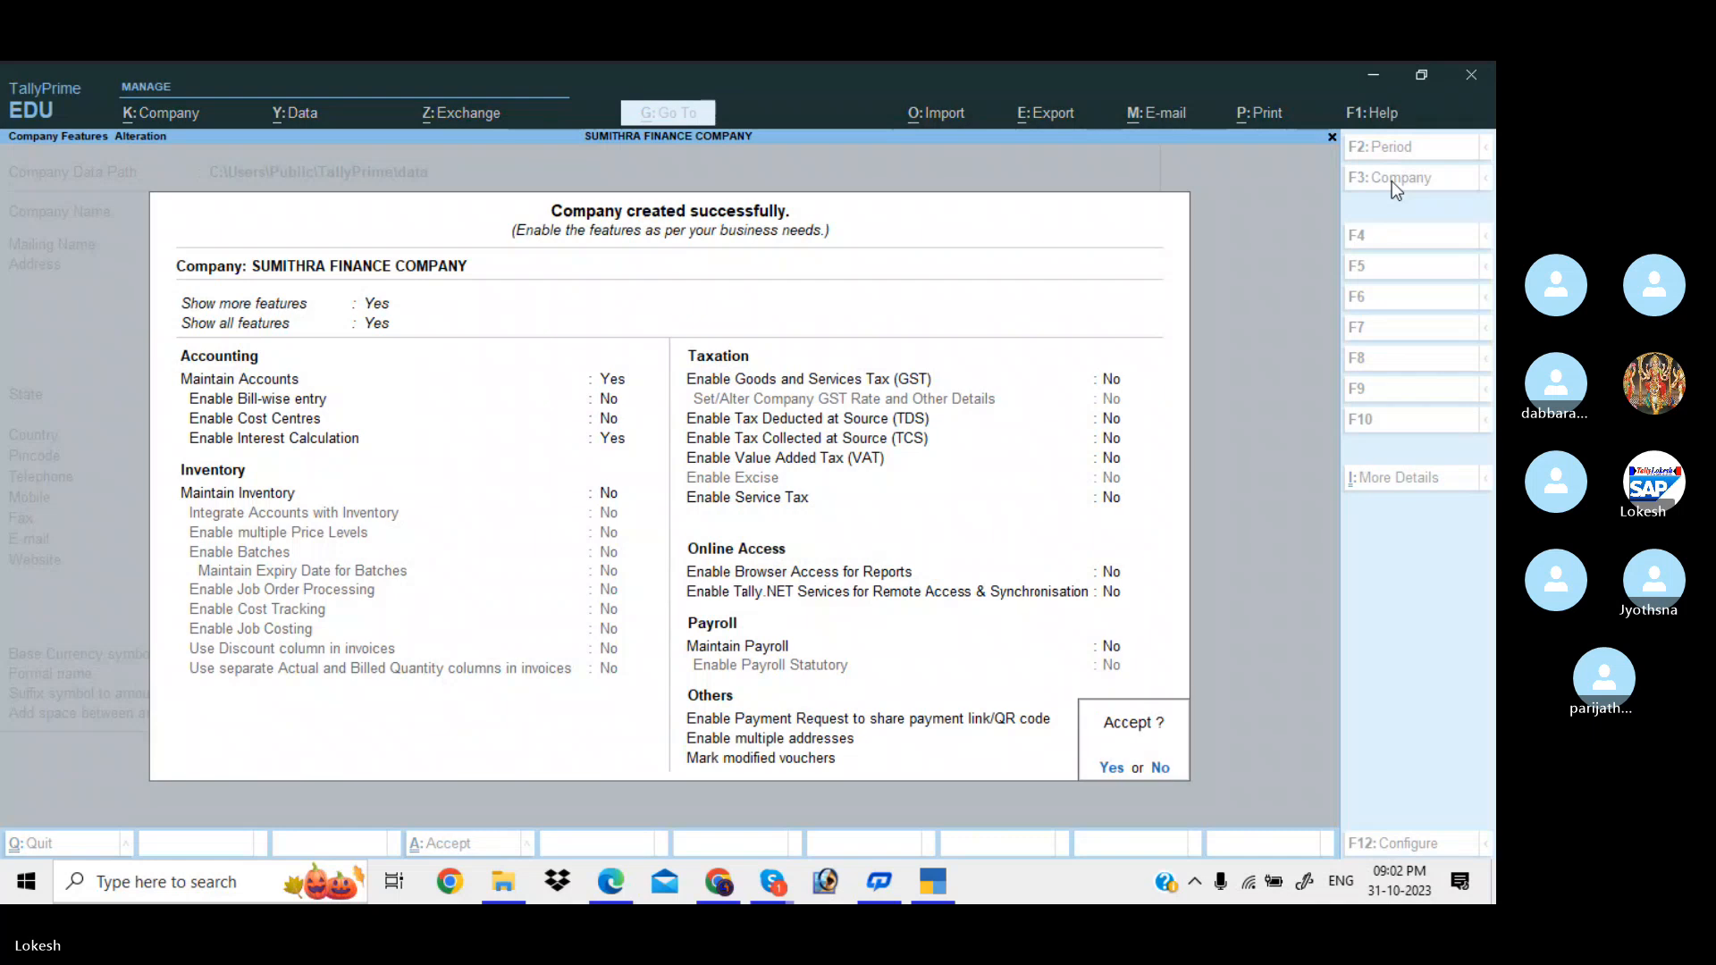
key(Return)
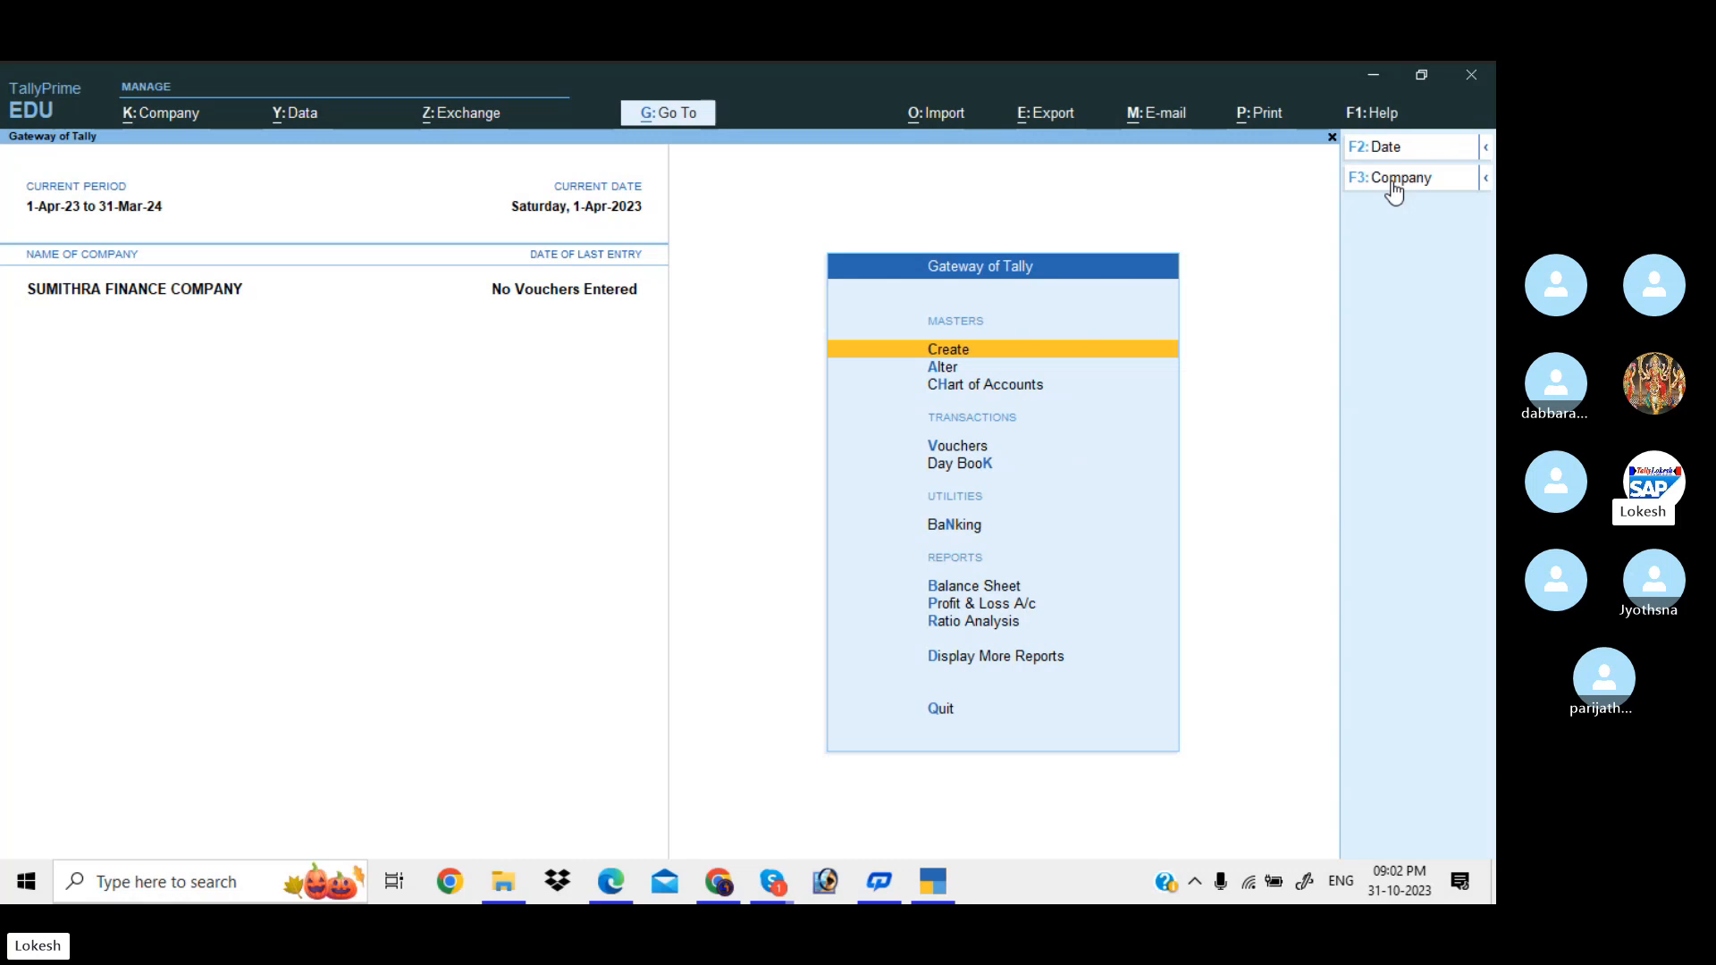
- Examine the company's existing groups and ledgers in the masters available for alteration
key(Down)
key(Return)
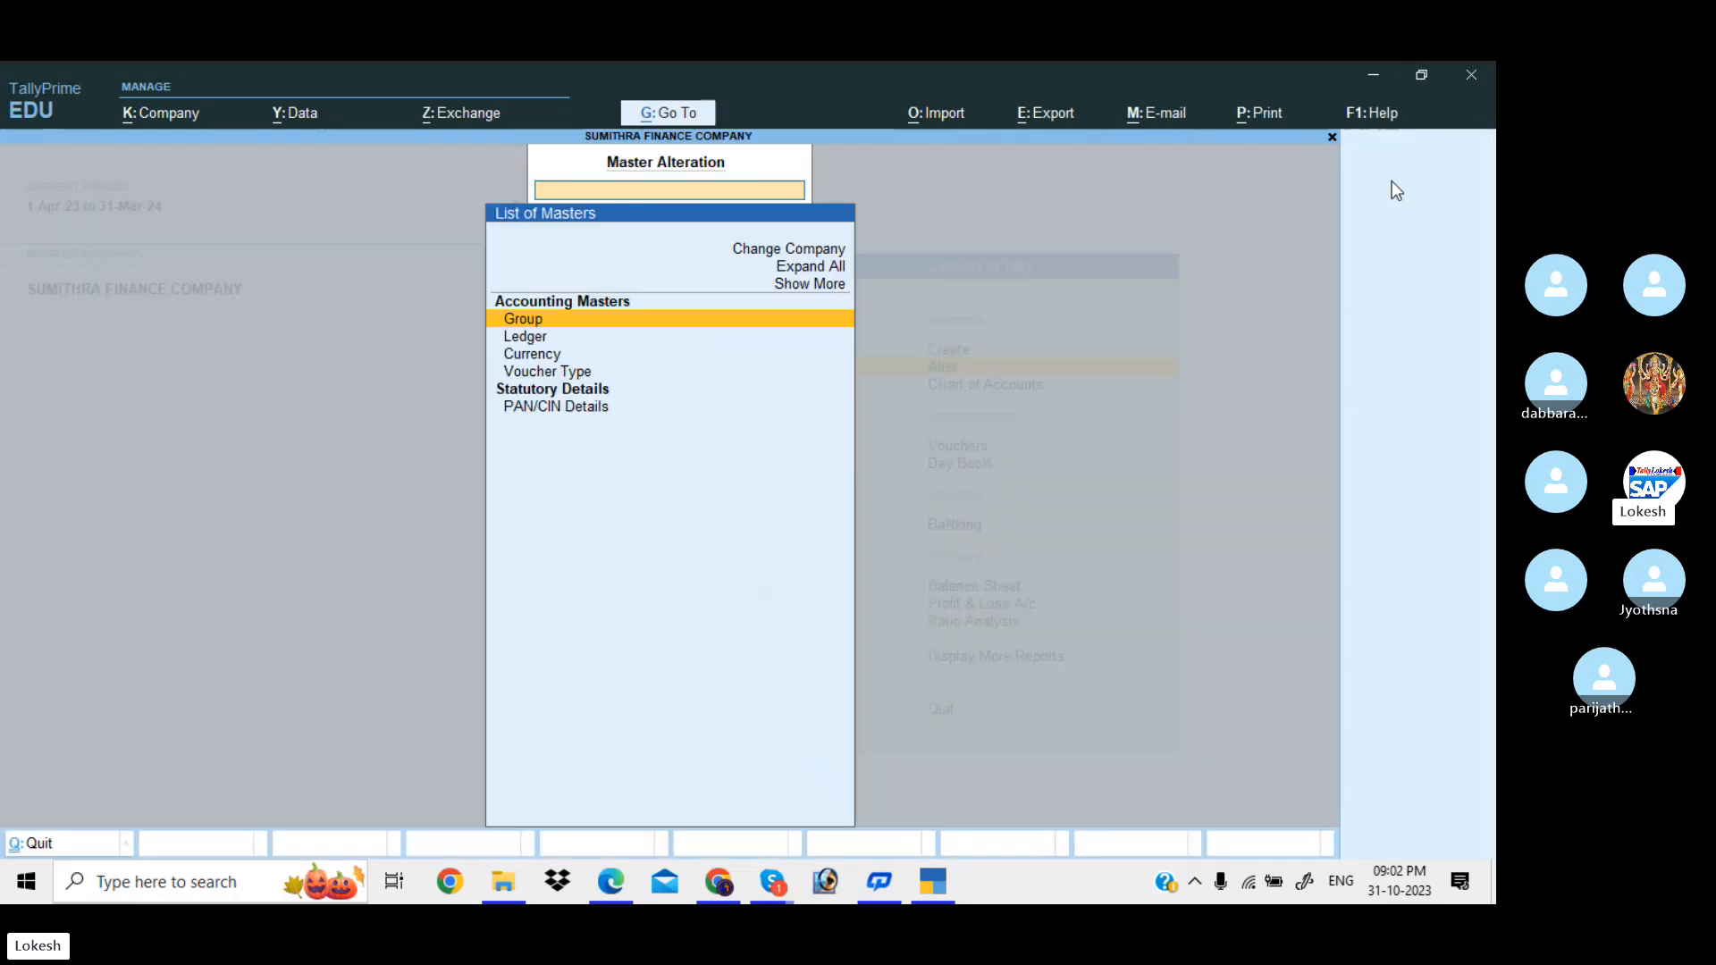
key(Return)
key(Escape)
key(Down)
key(Return)
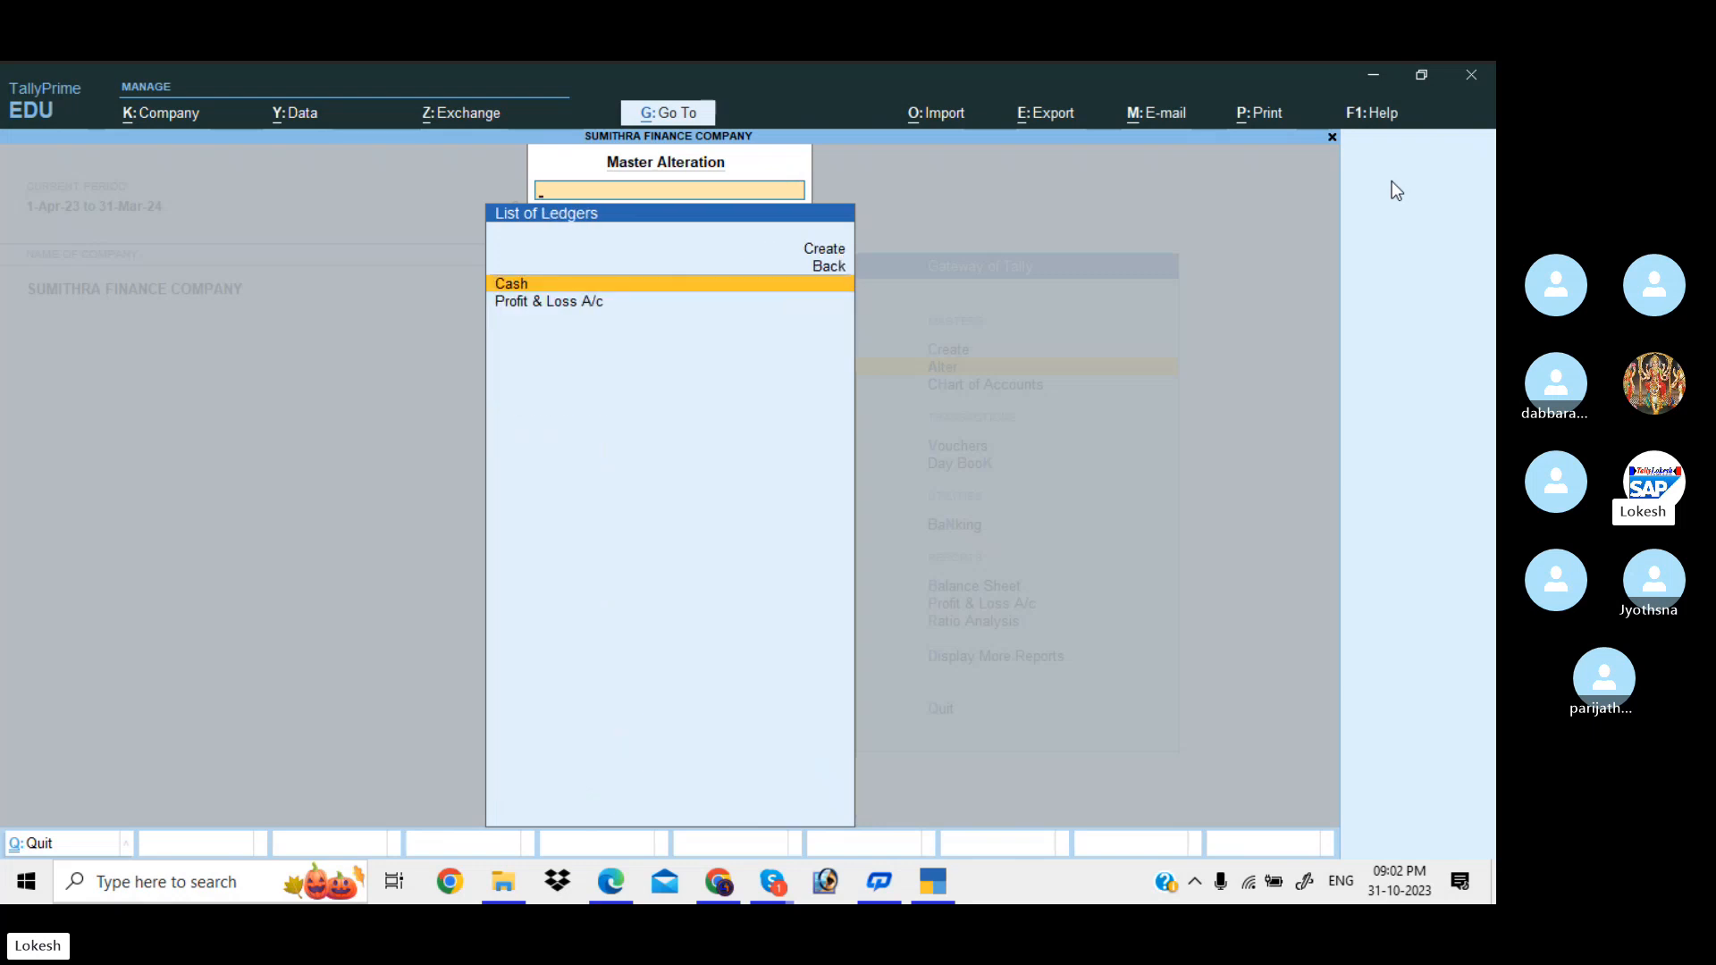
key(Escape)
key(Down)
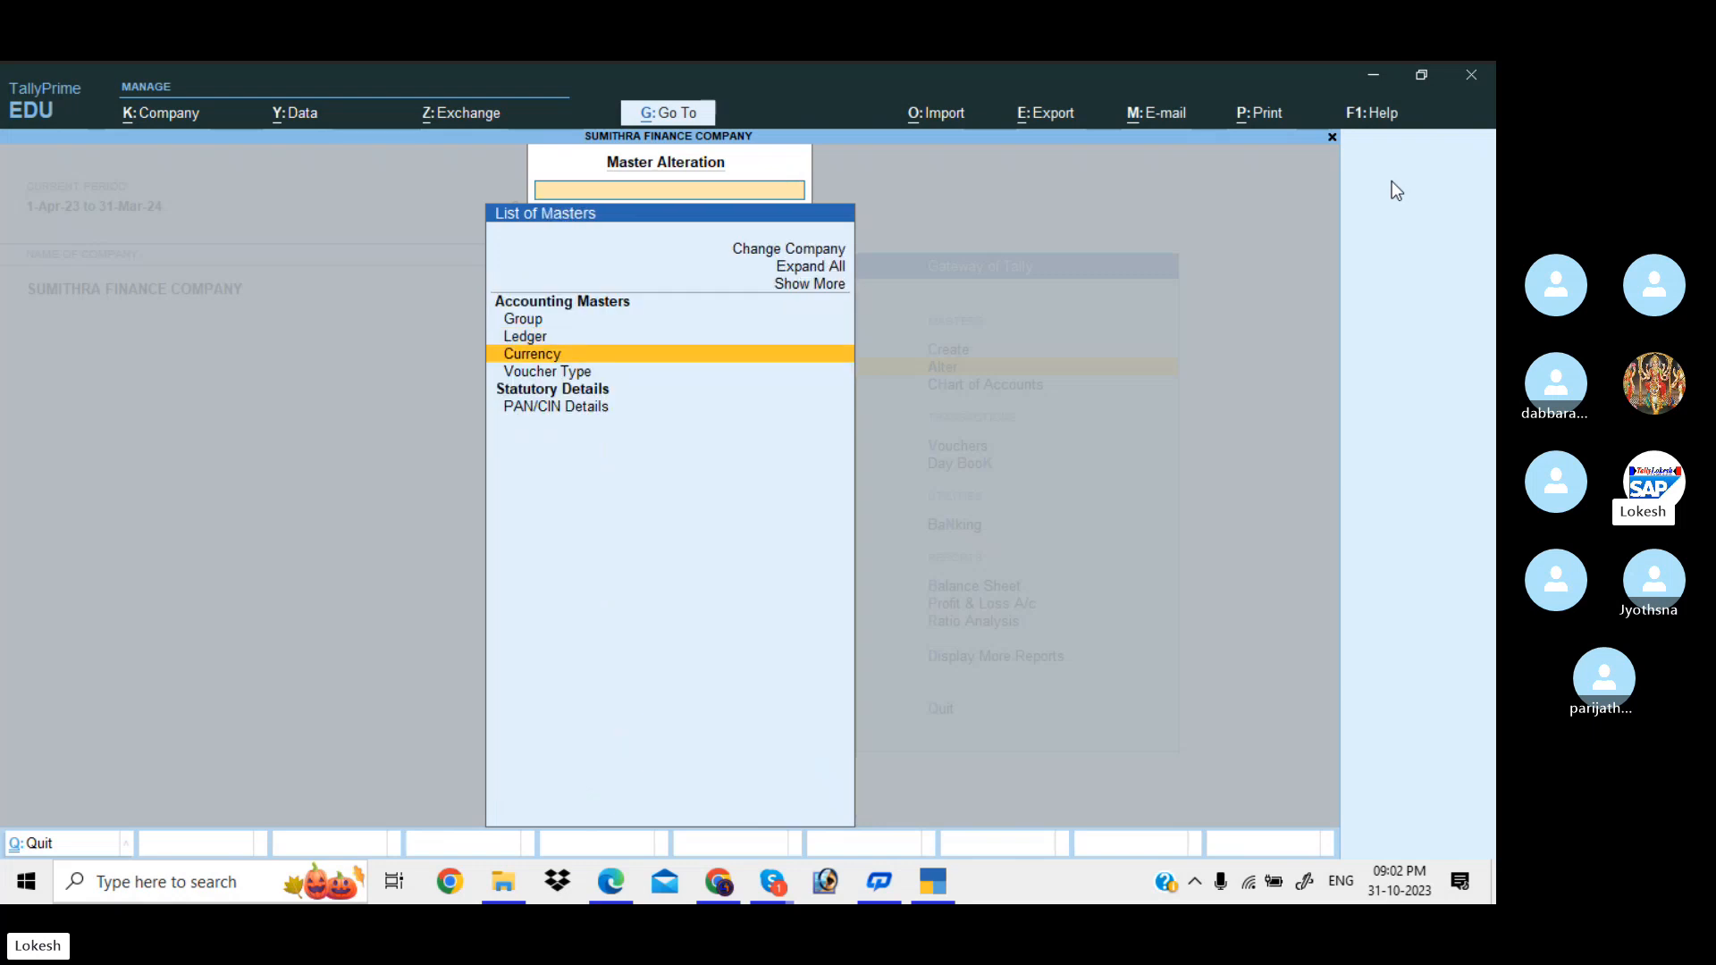
- Examine the list of voucher types with the inactive ones shown, and return to the Gateway of Tally
key(Down)
key(Return)
key(Up)
key(Up)
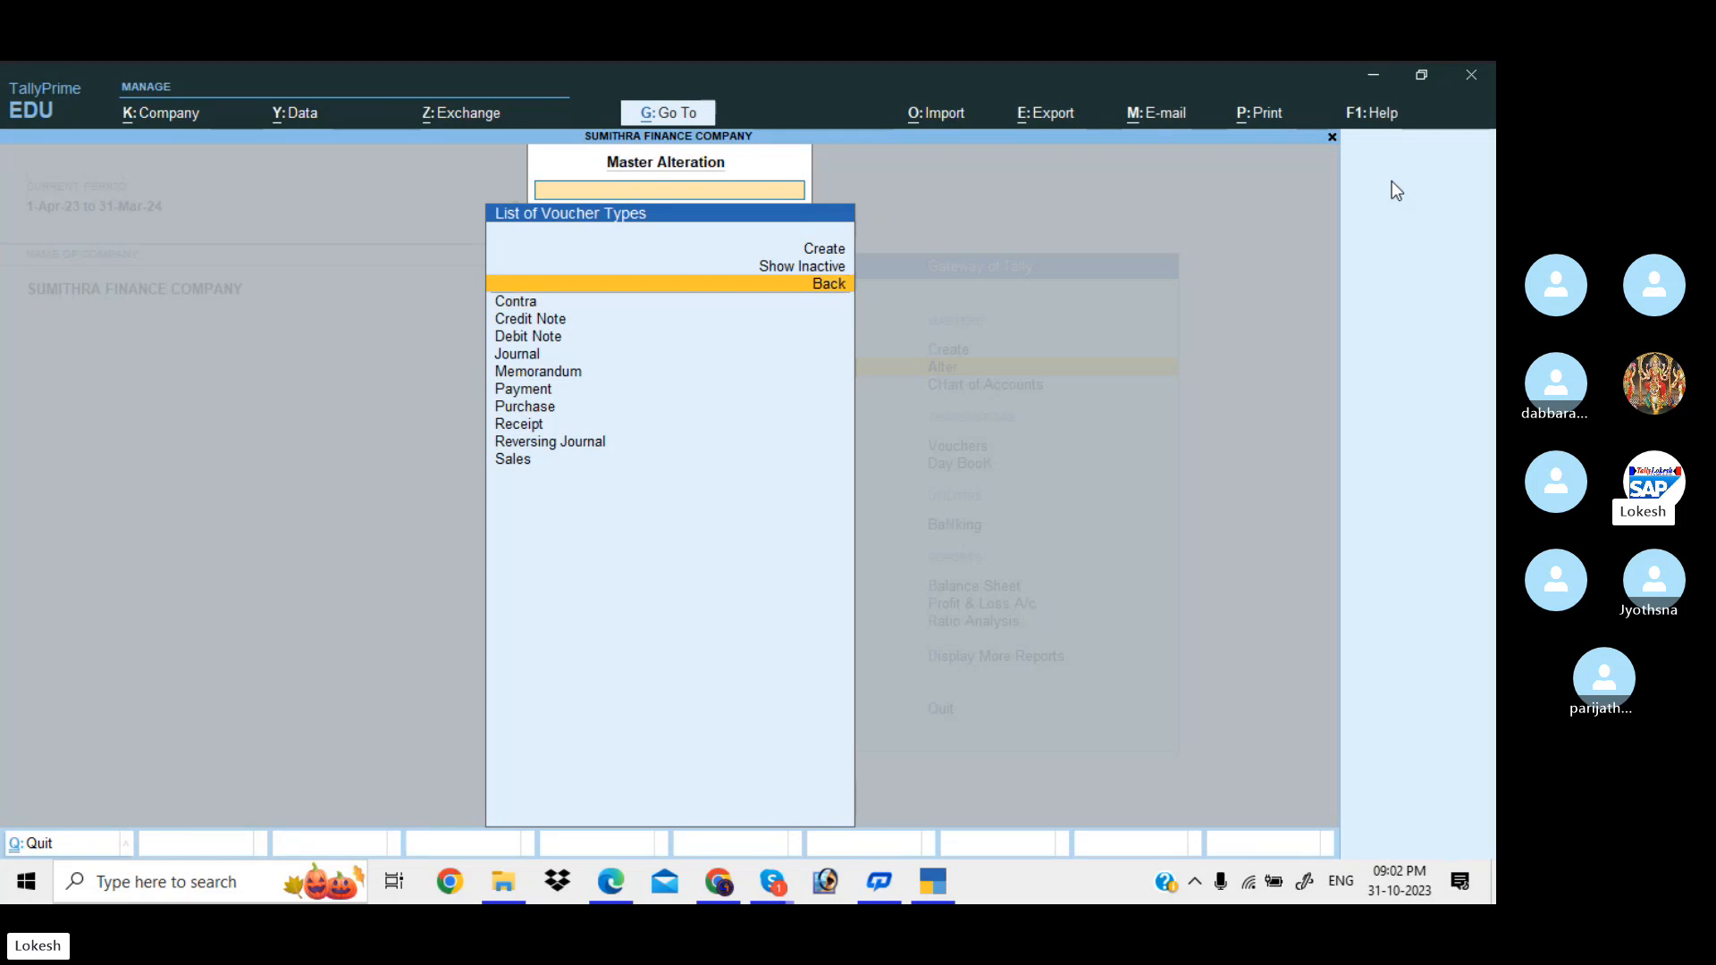
key(Return)
key(Down)
key(Down)
key(Down)
key(Down)
key(Down)
key(Down)
key(Down)
key(Down)
key(Down)
key(Down)
key(Down)
key(Down)
key(Down)
key(Down)
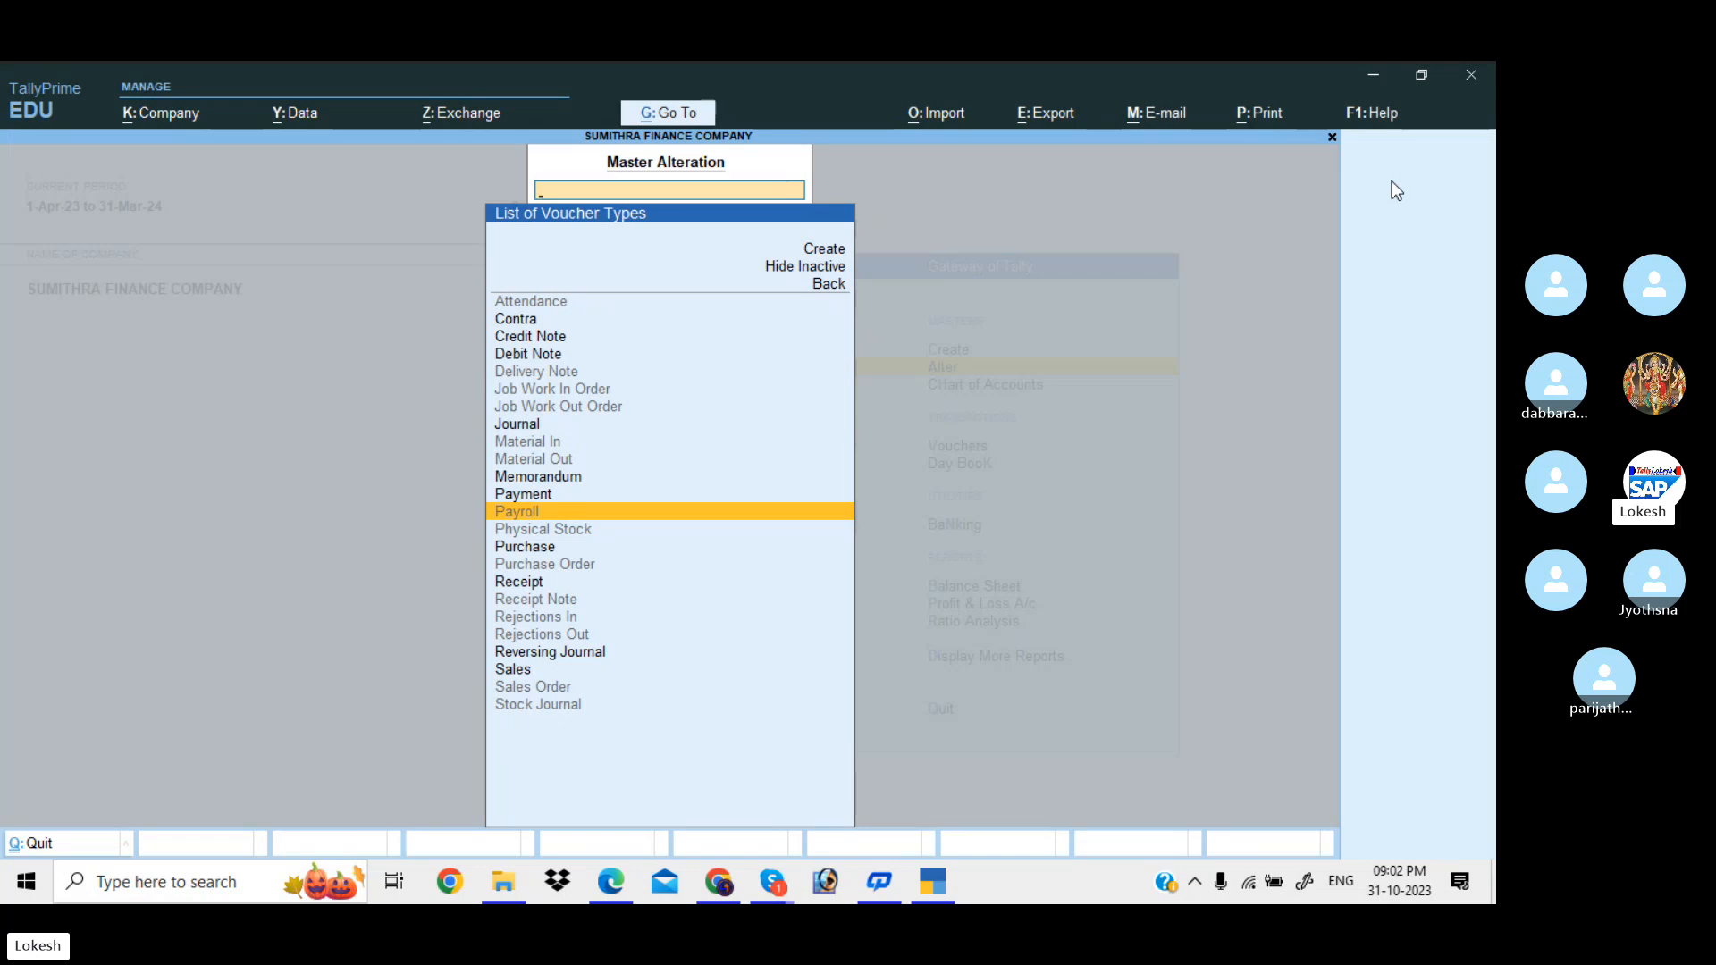
key(Escape)
key(Escape)
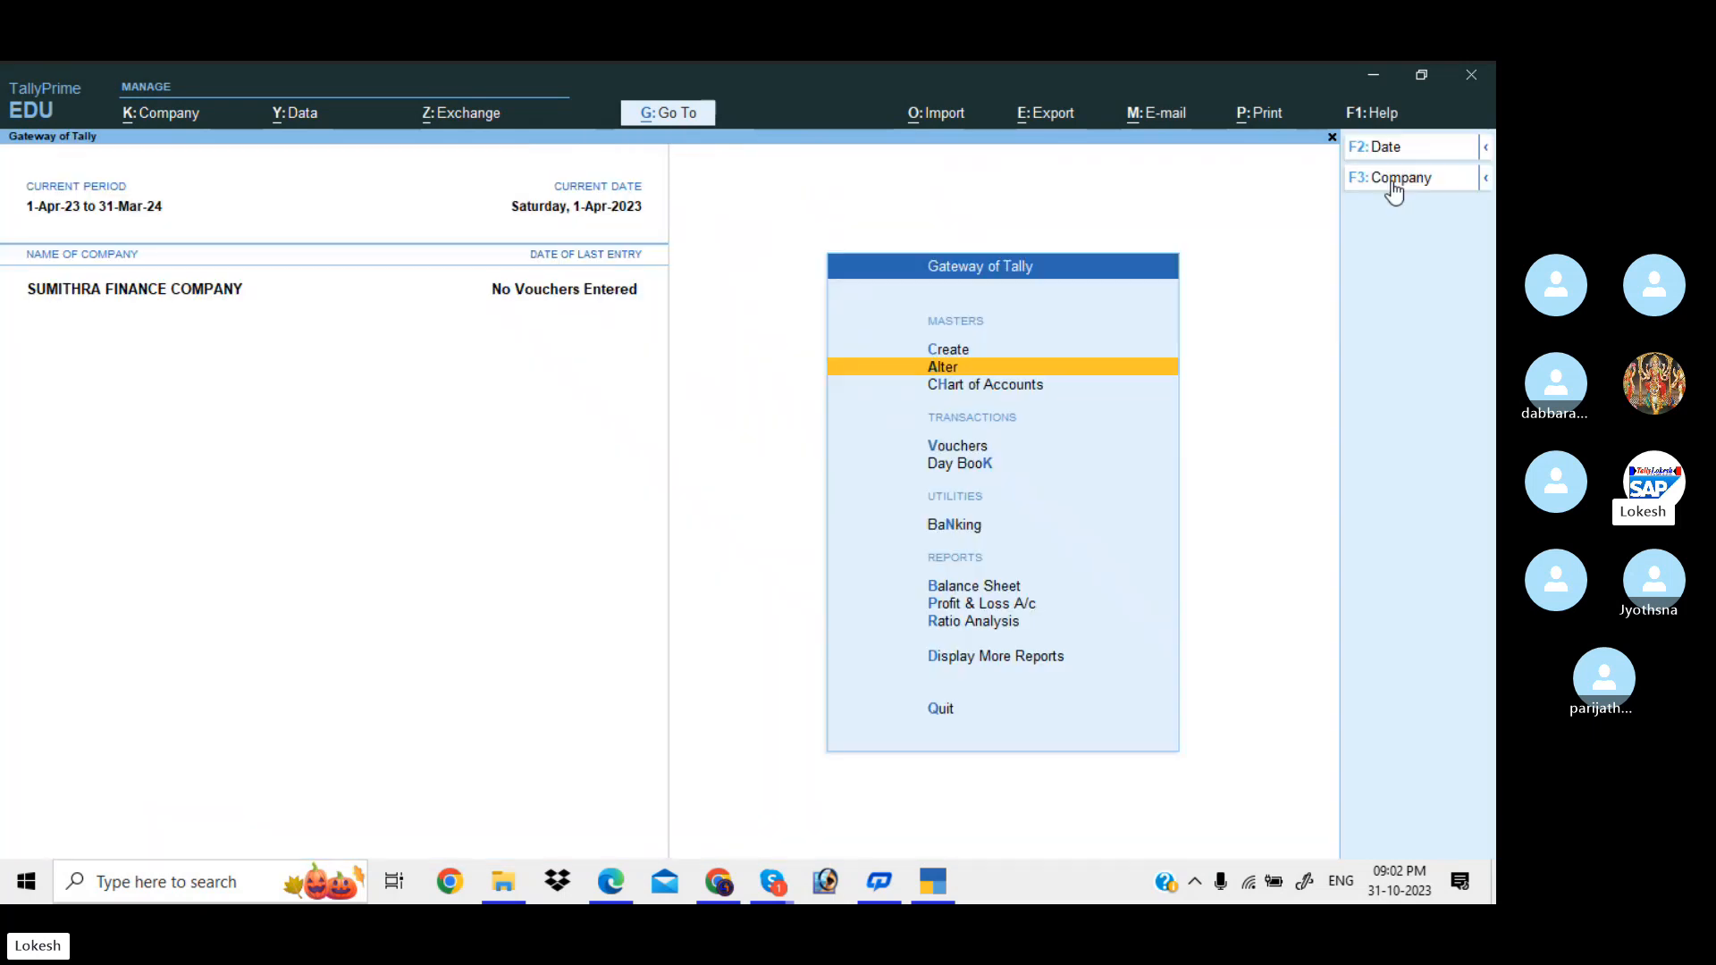
- Start a new ledger, copy the name of the 5% capital account from page 41 of the course PDF, and keep the Capital Account group
key(Up)
key(Return)
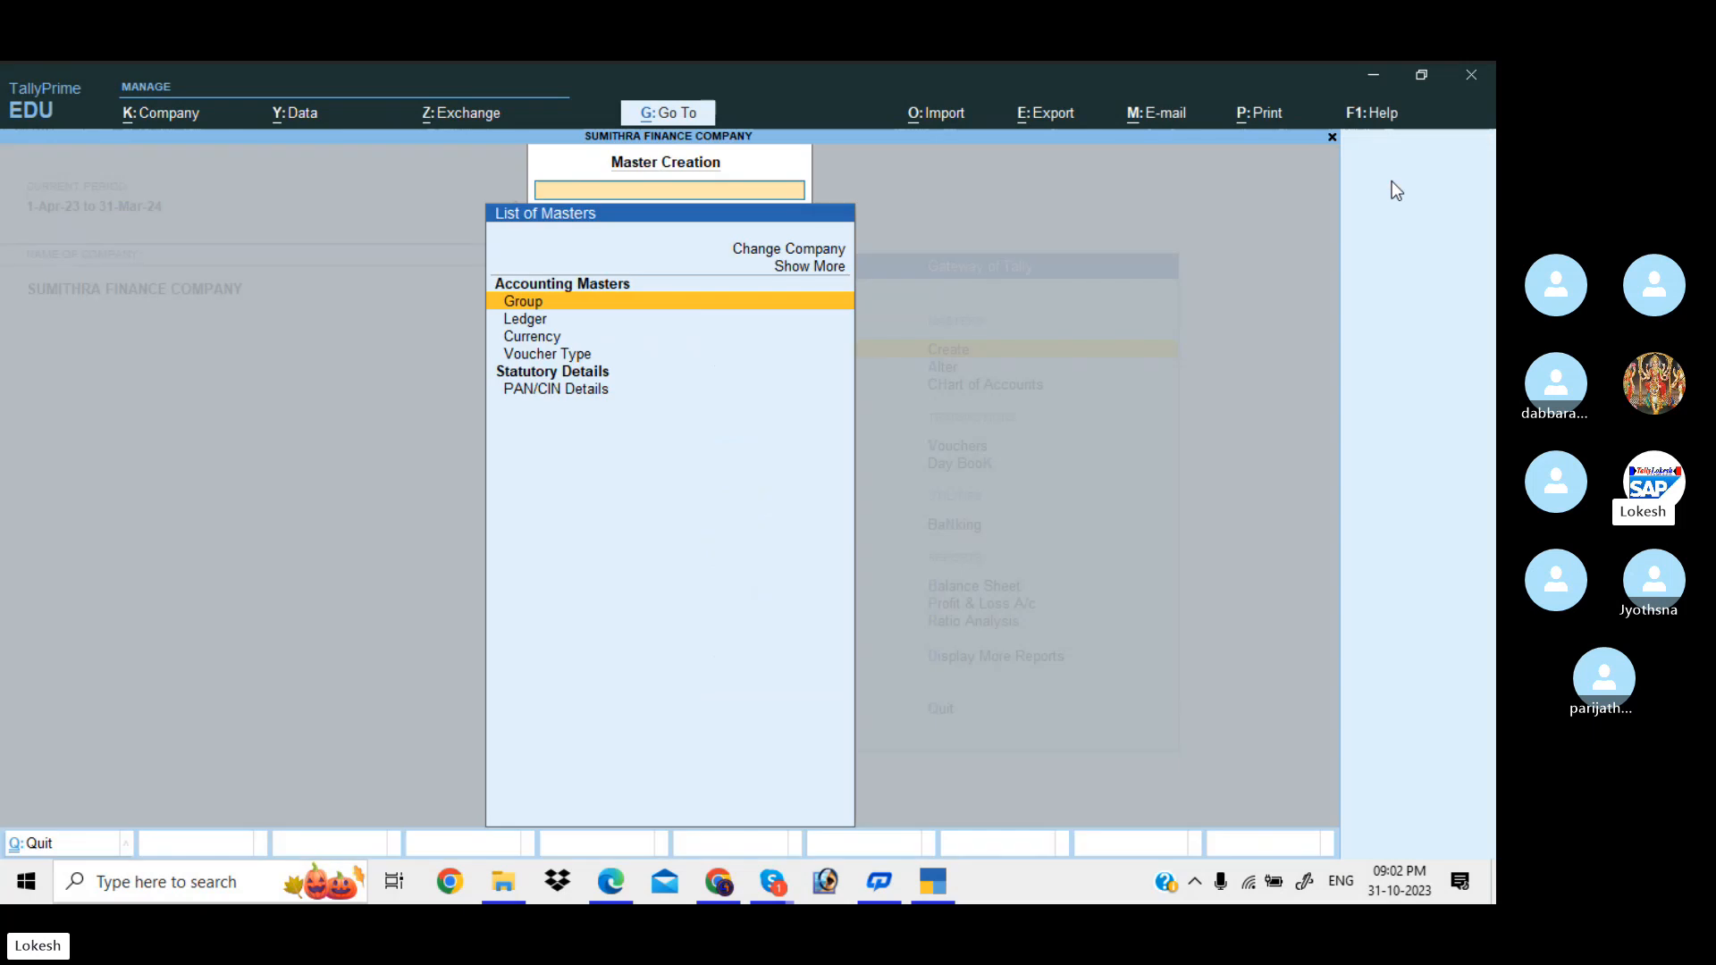
key(Down)
key(Return)
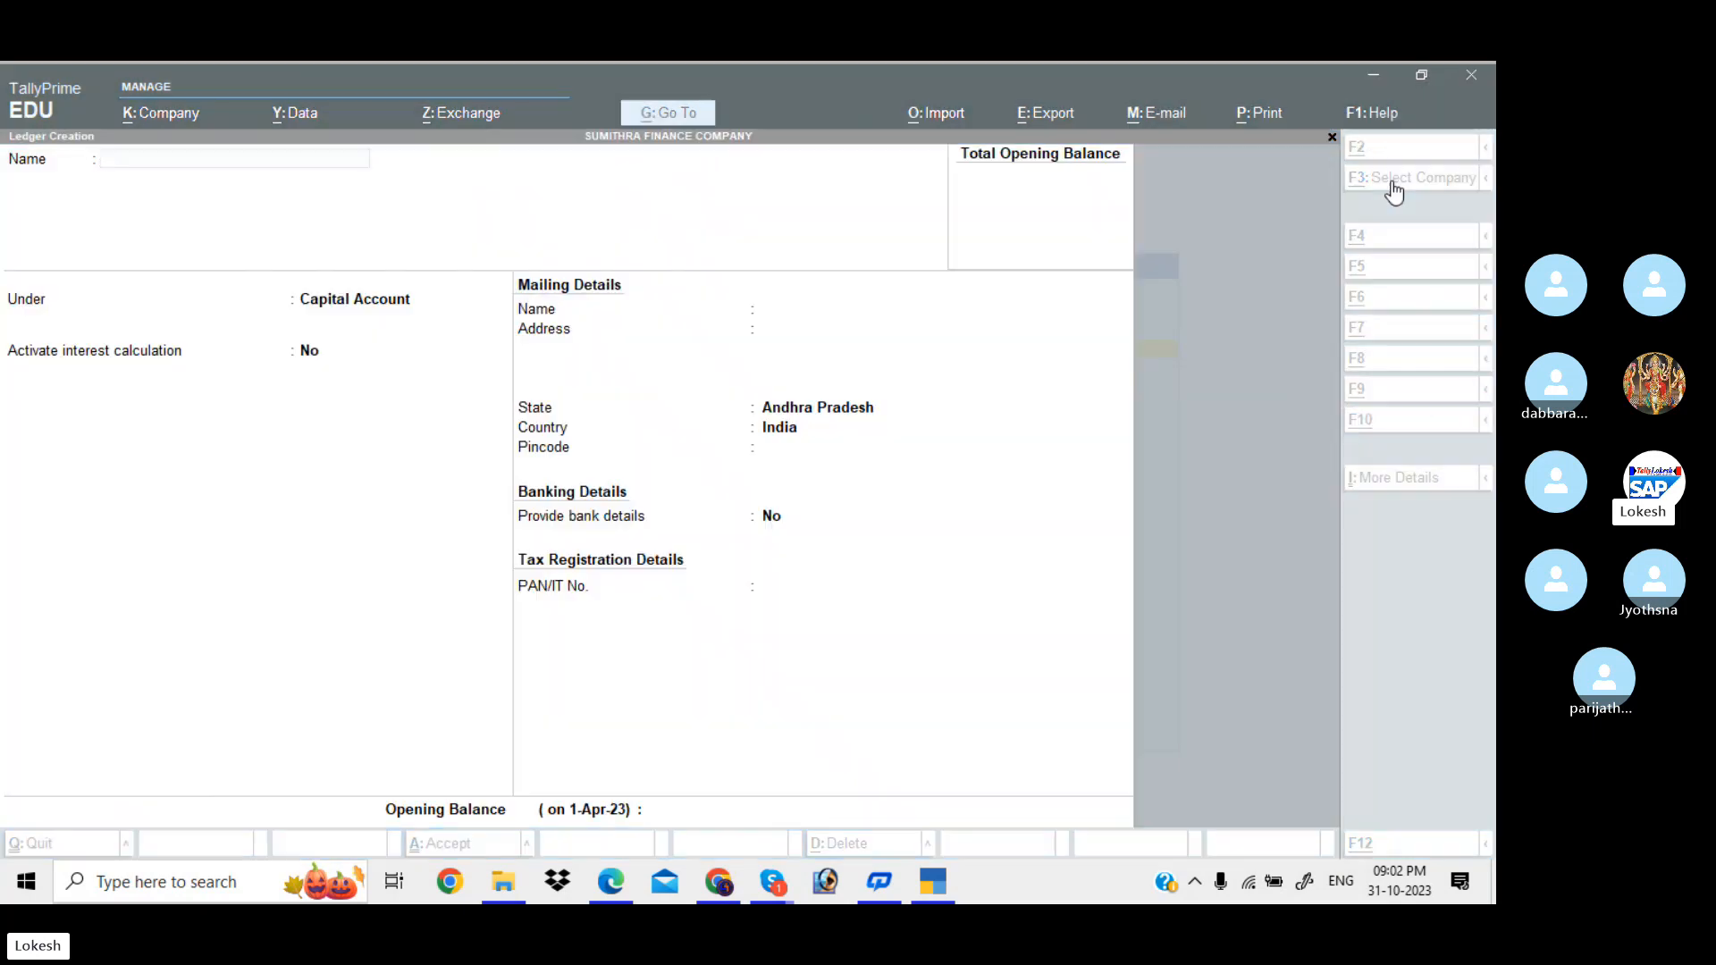
key(alt+Tab)
key(alt+Tab)
key(alt+Tab)
key(alt+Tab)
key(alt+Tab)
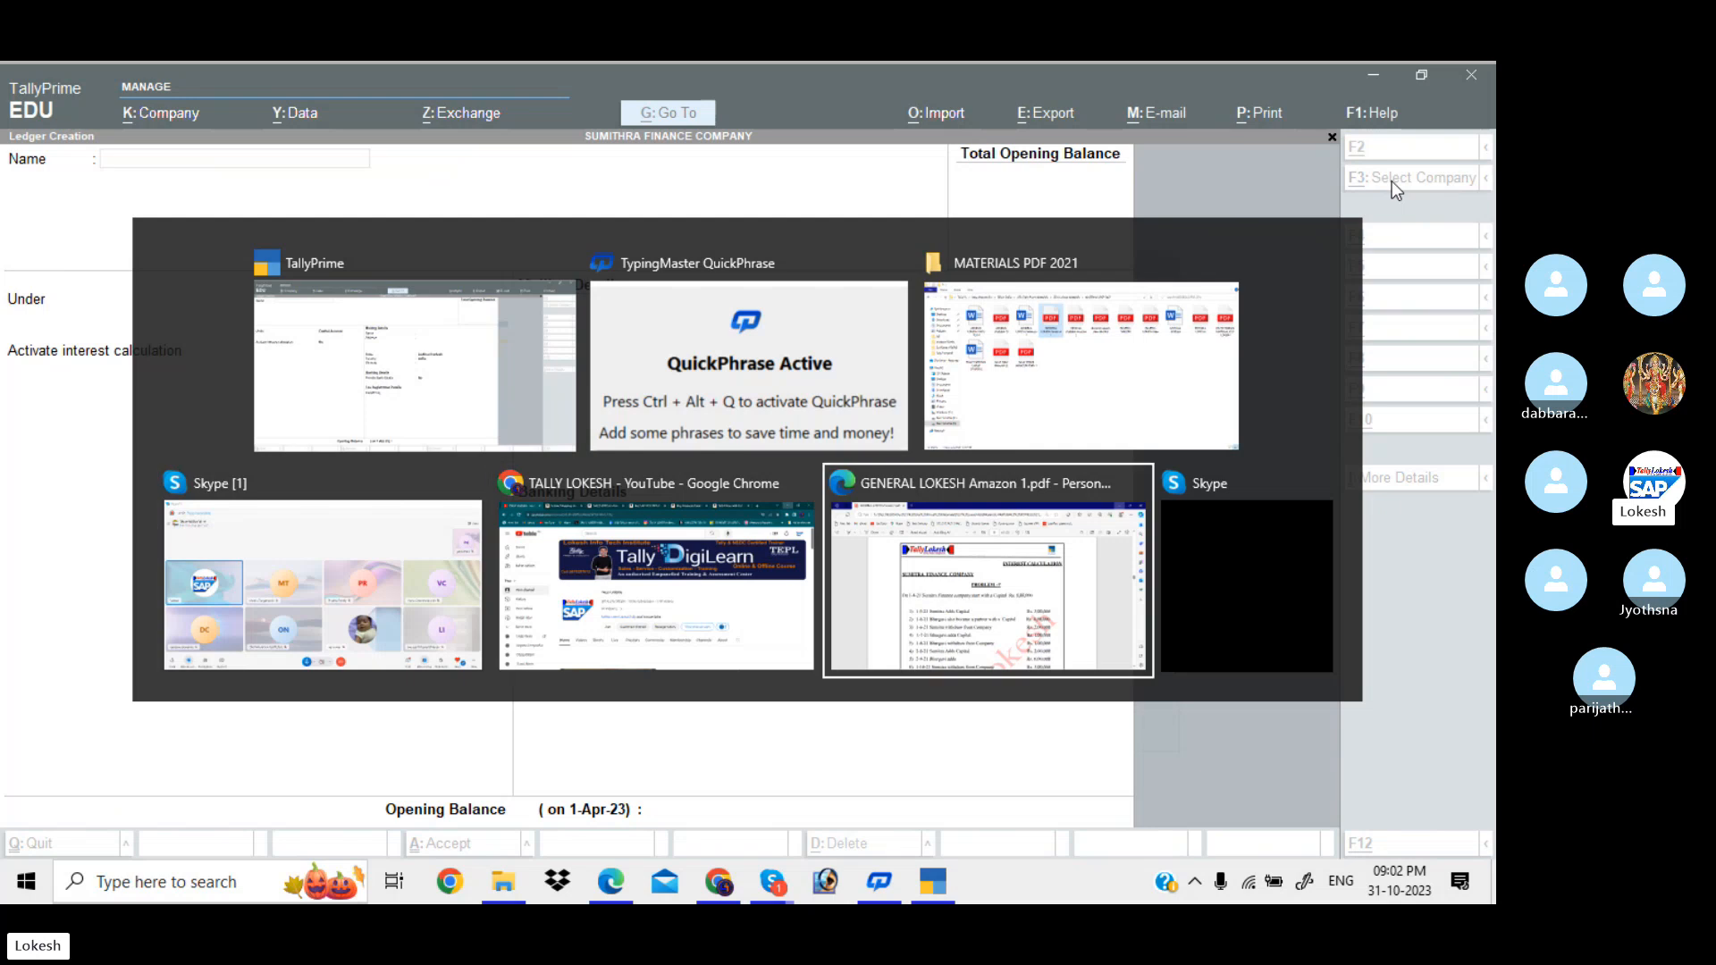
scroll(715, 446, down, 10)
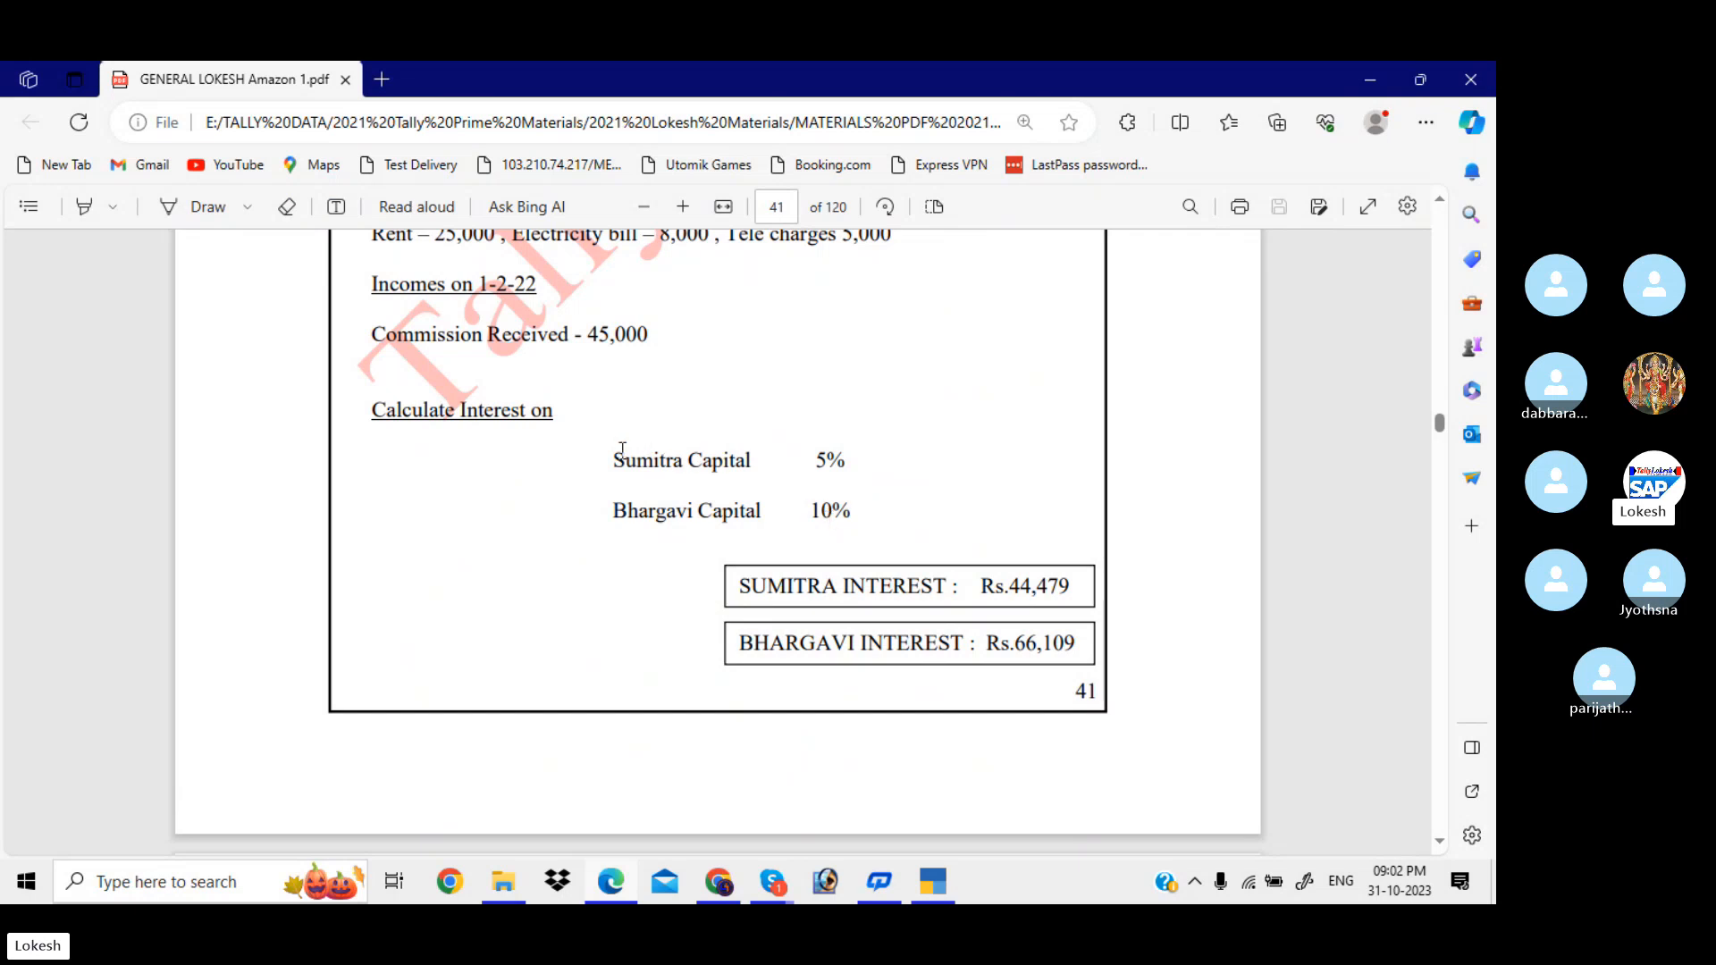
drag(617, 456, 760, 455)
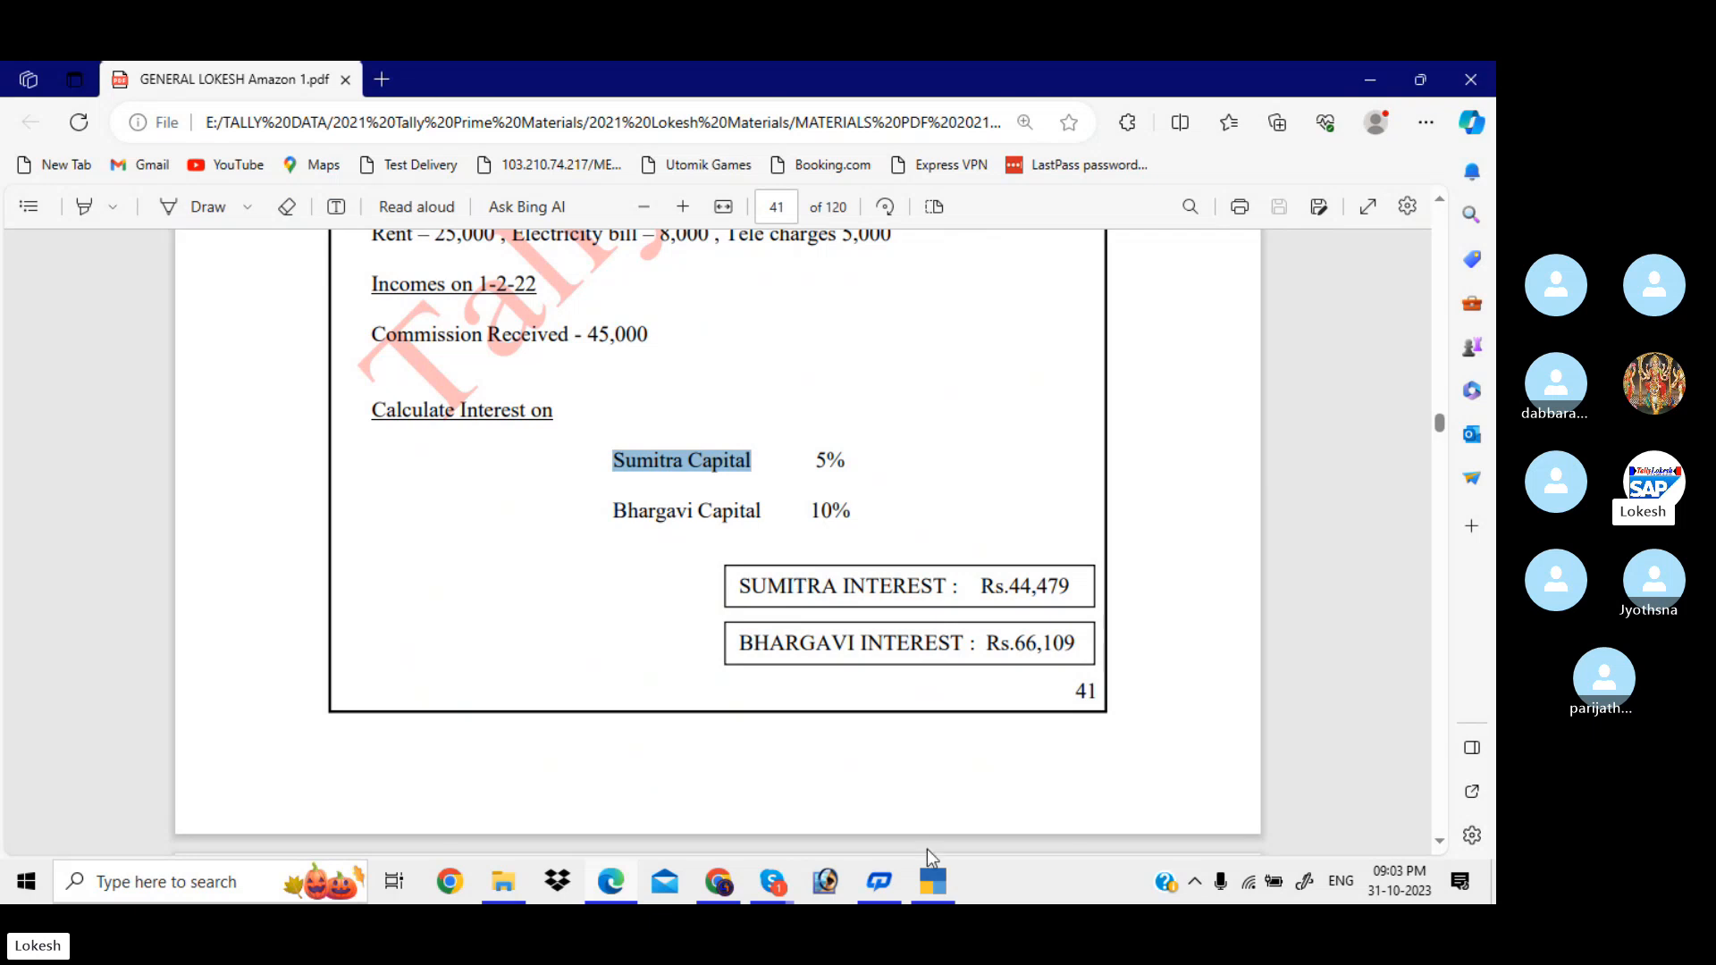
click(933, 882)
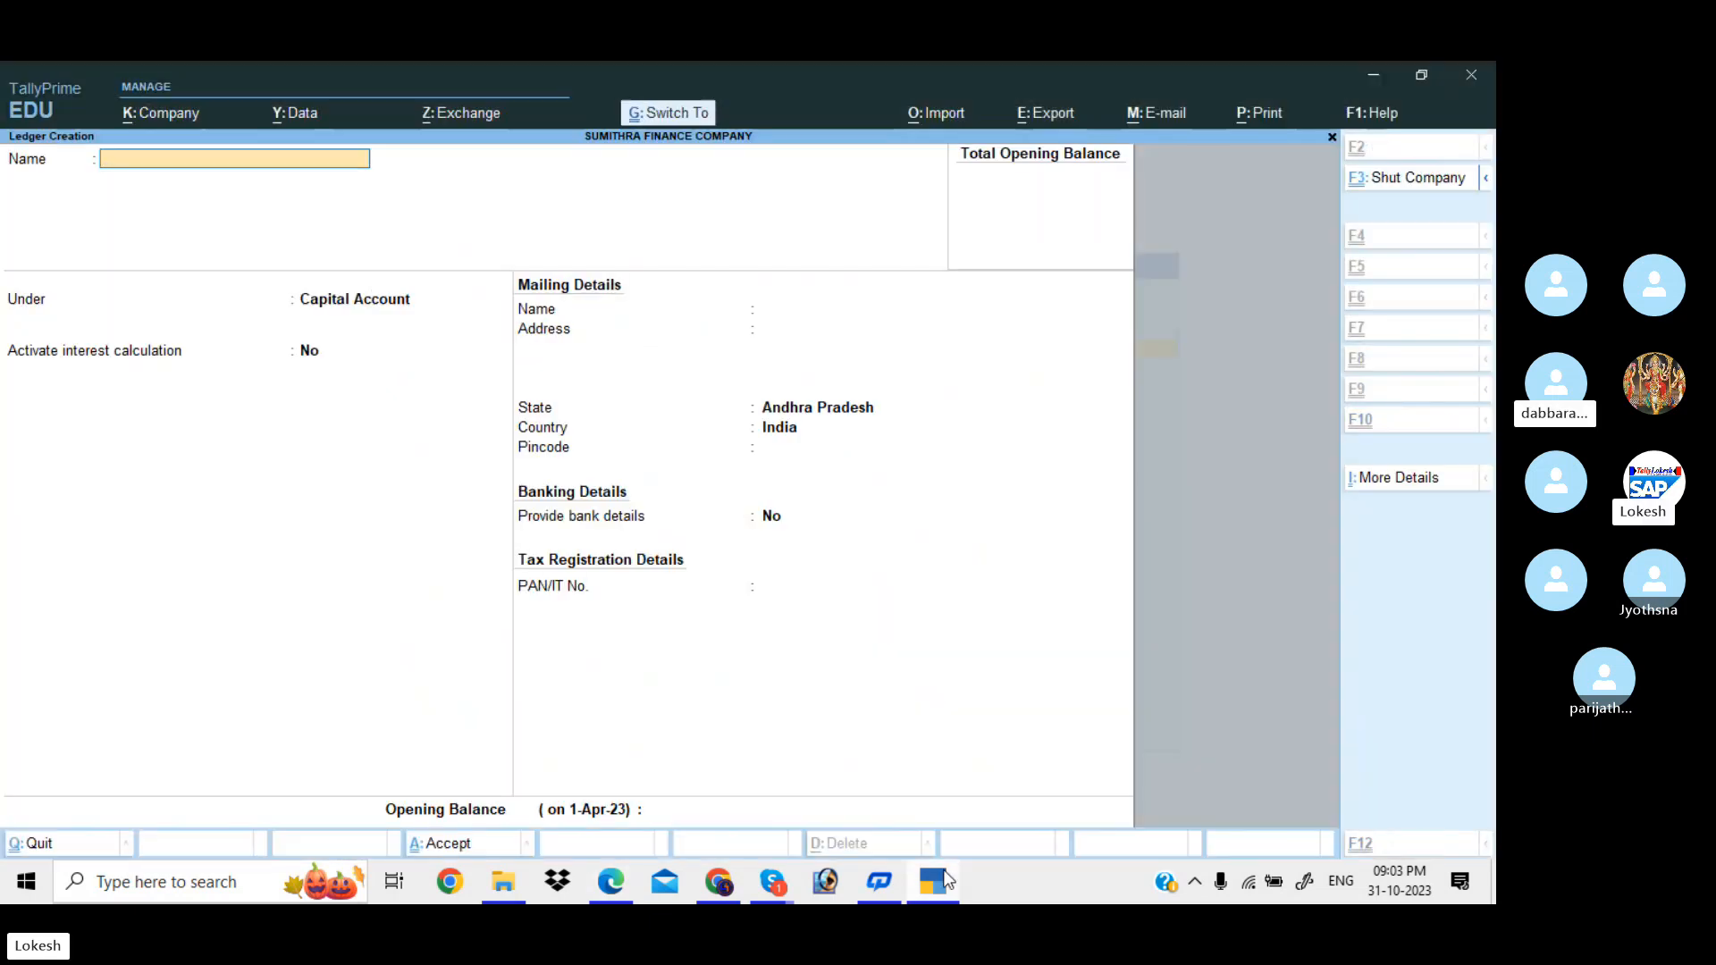
key(ctrl+alt+v)
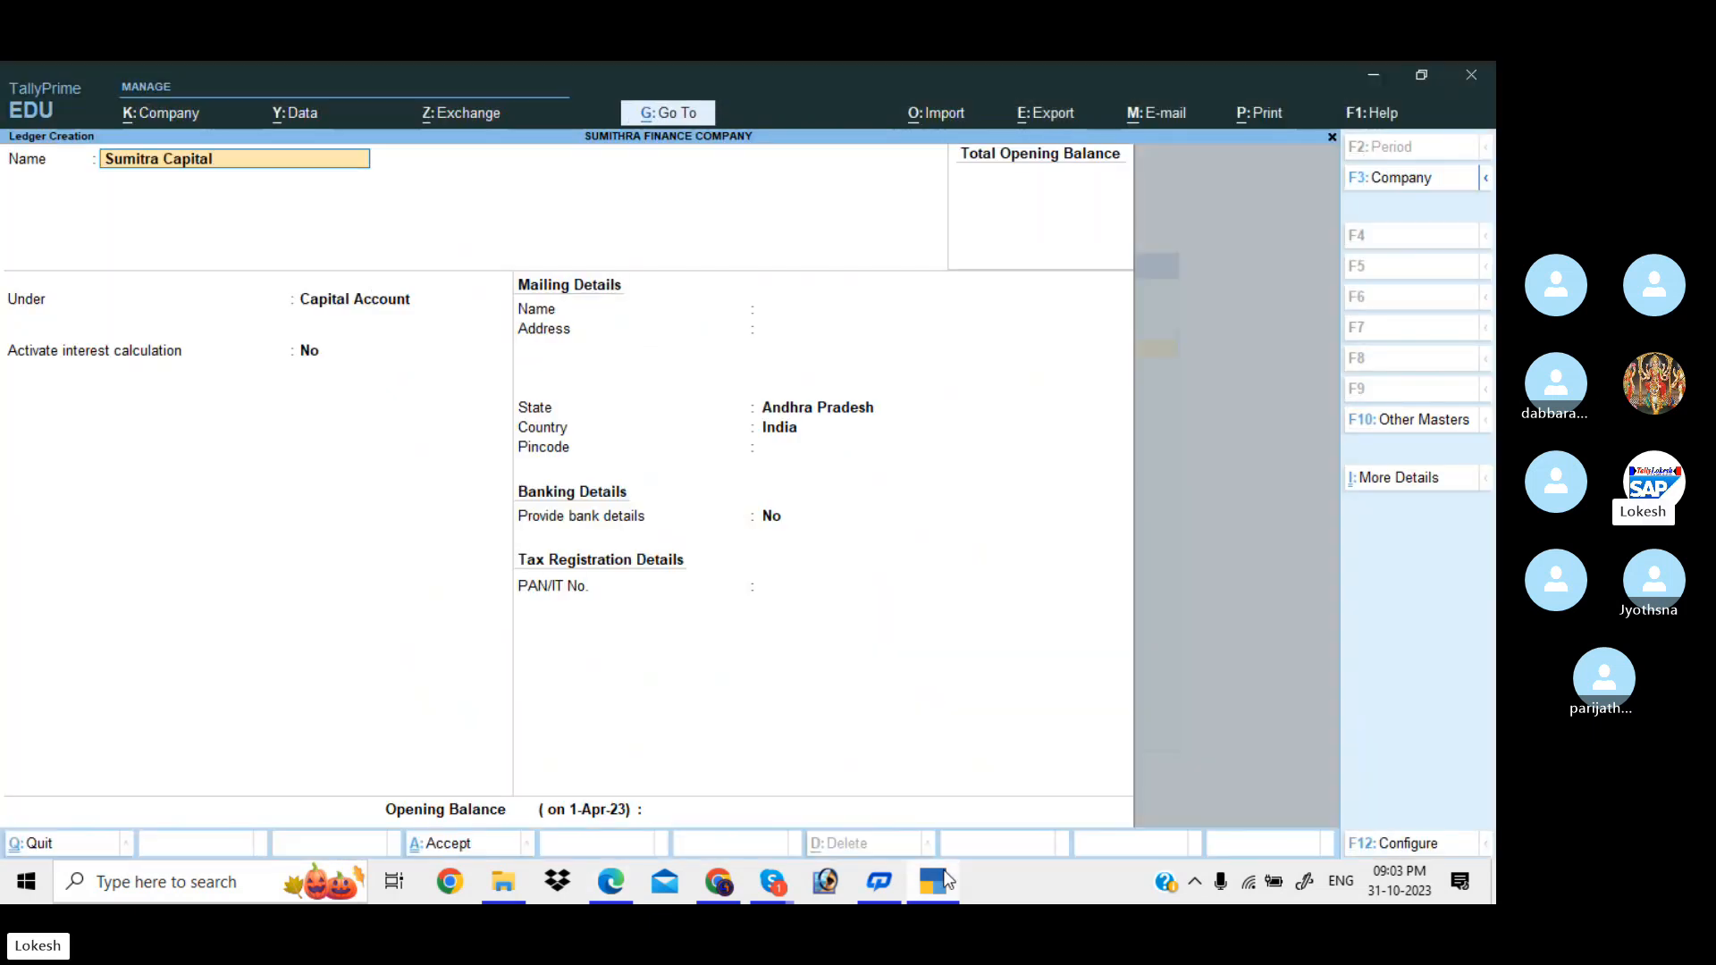
key(Return)
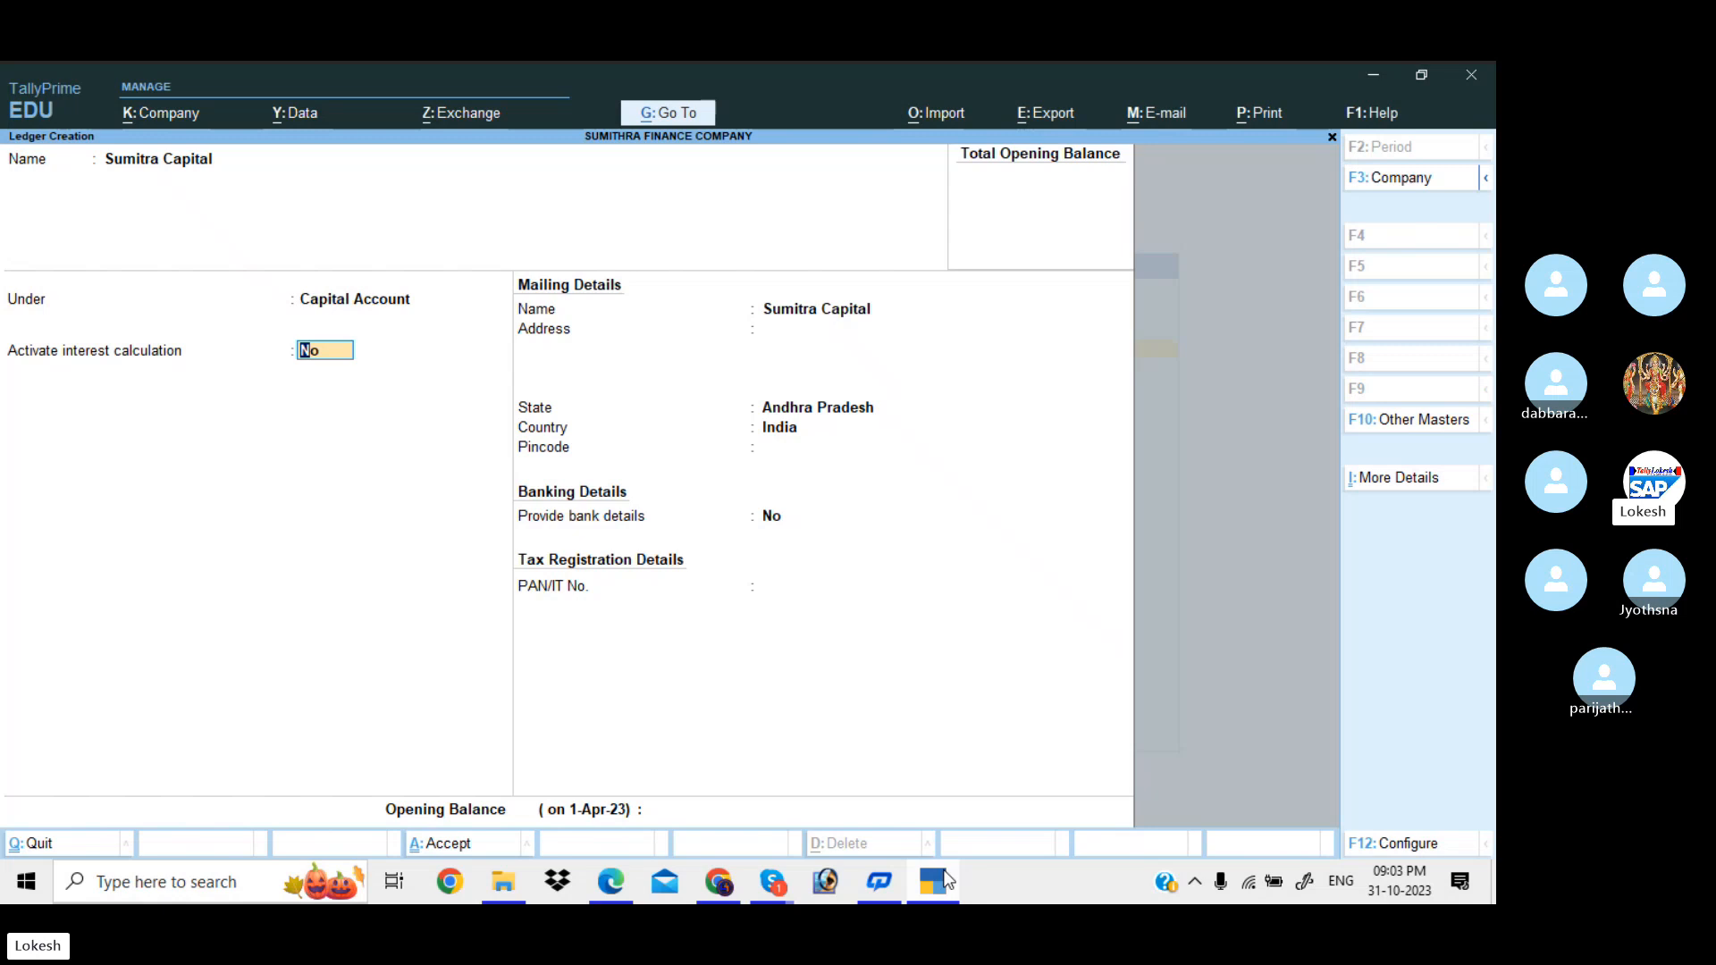
- Activate interest calculation for the ledger at 5% per 365-Day Year on All Balances, leaving both transaction-date options at No
text(y)
key(Return)
key(Return)
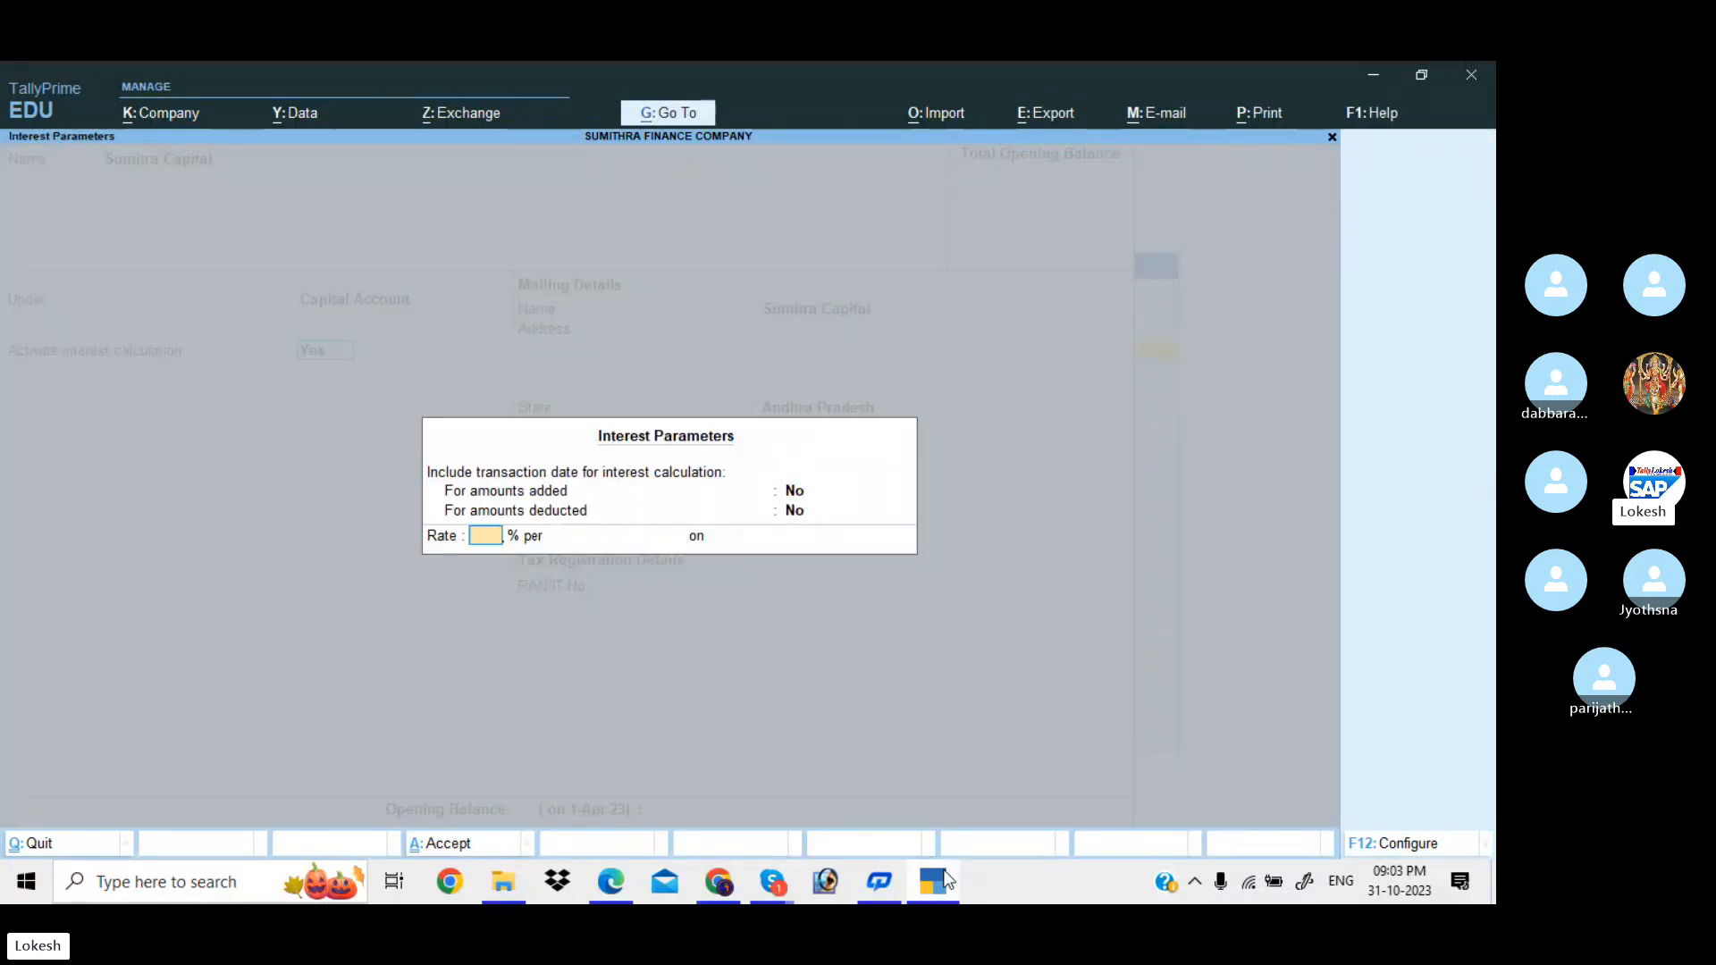
key(alt+Tab)
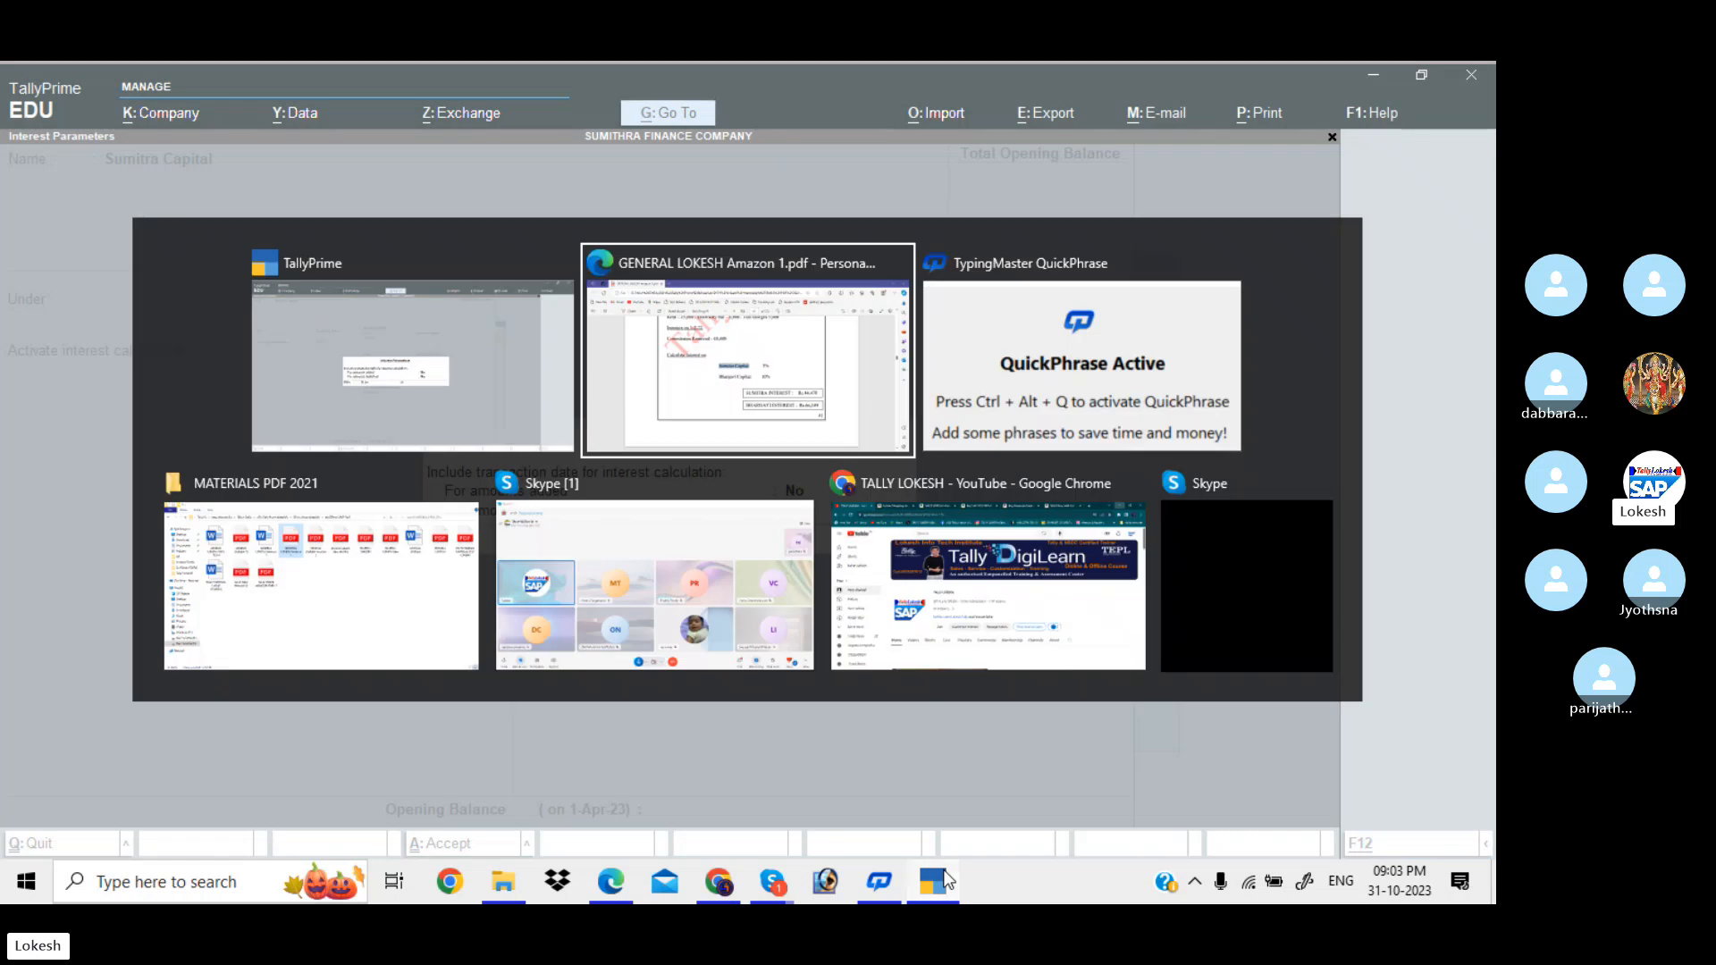
key(alt+Tab)
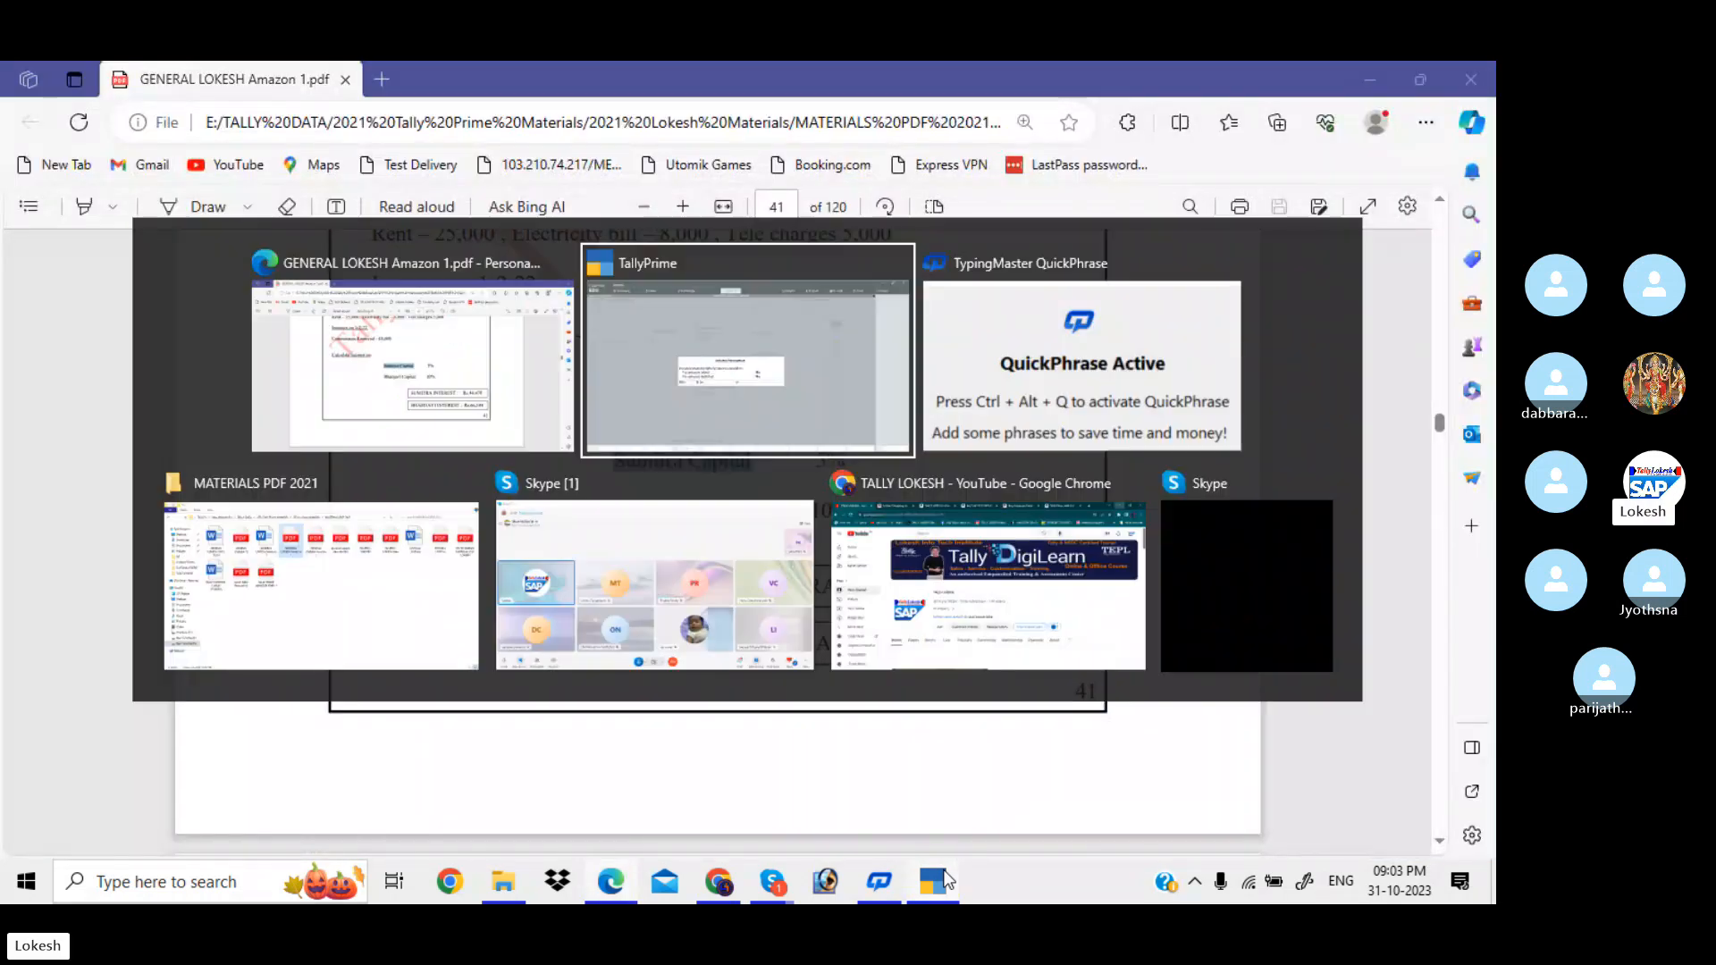
text(5)
key(Return)
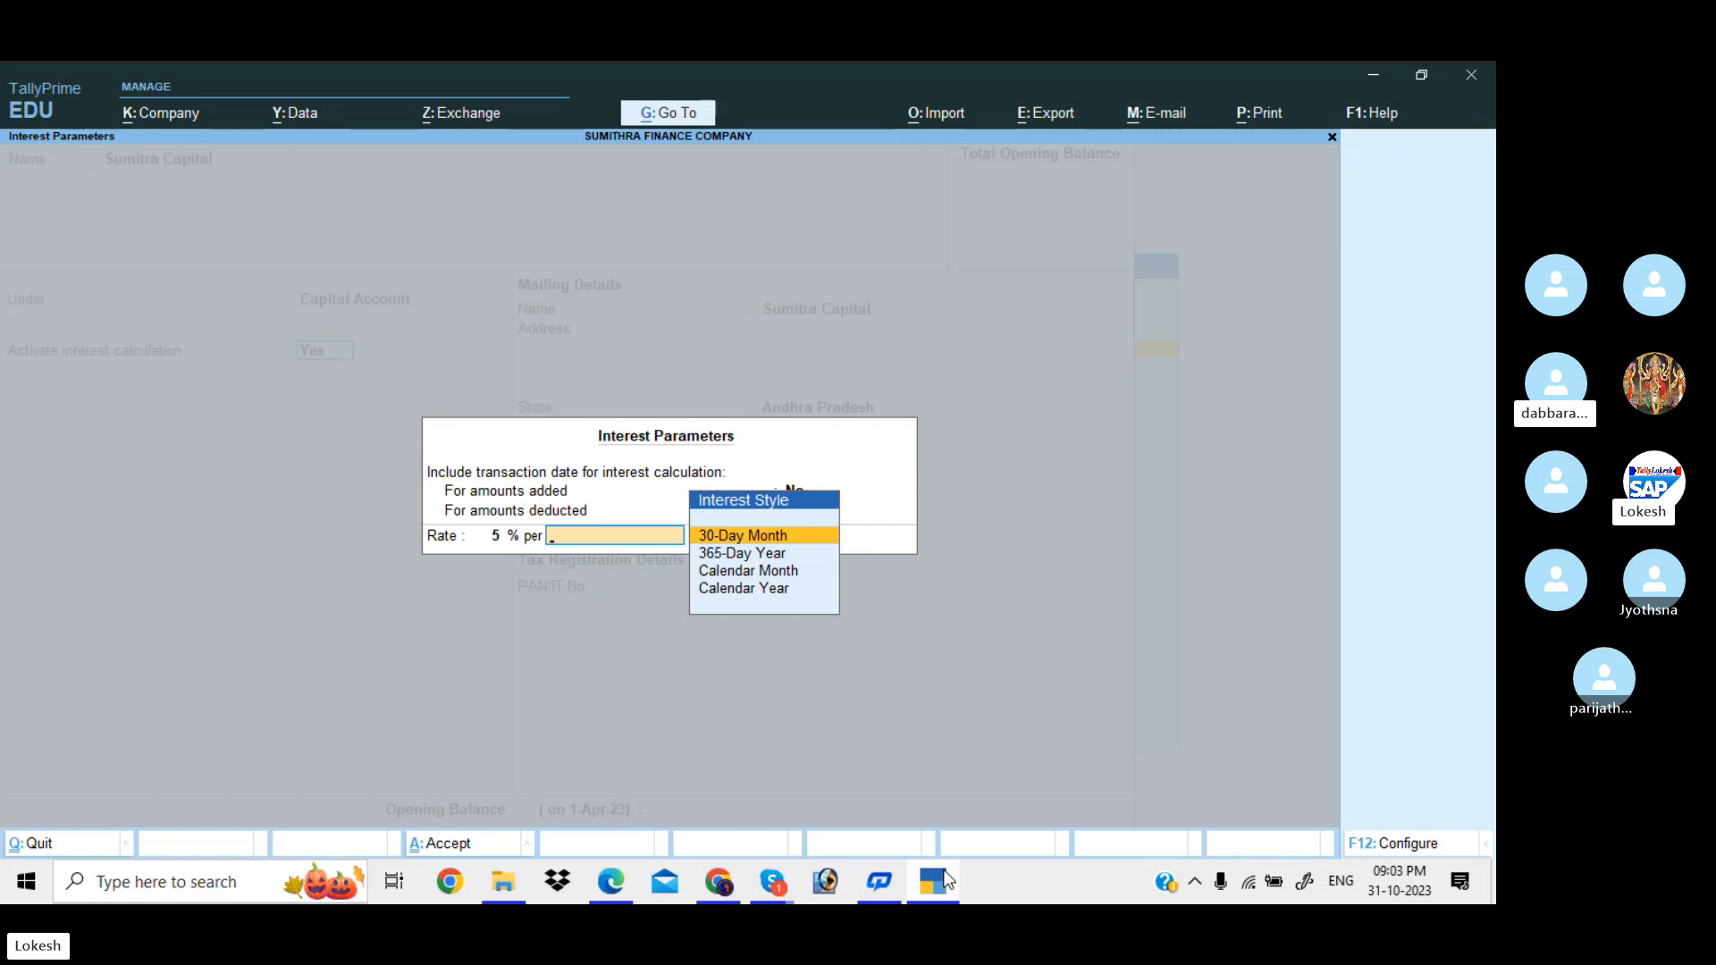
key(Down)
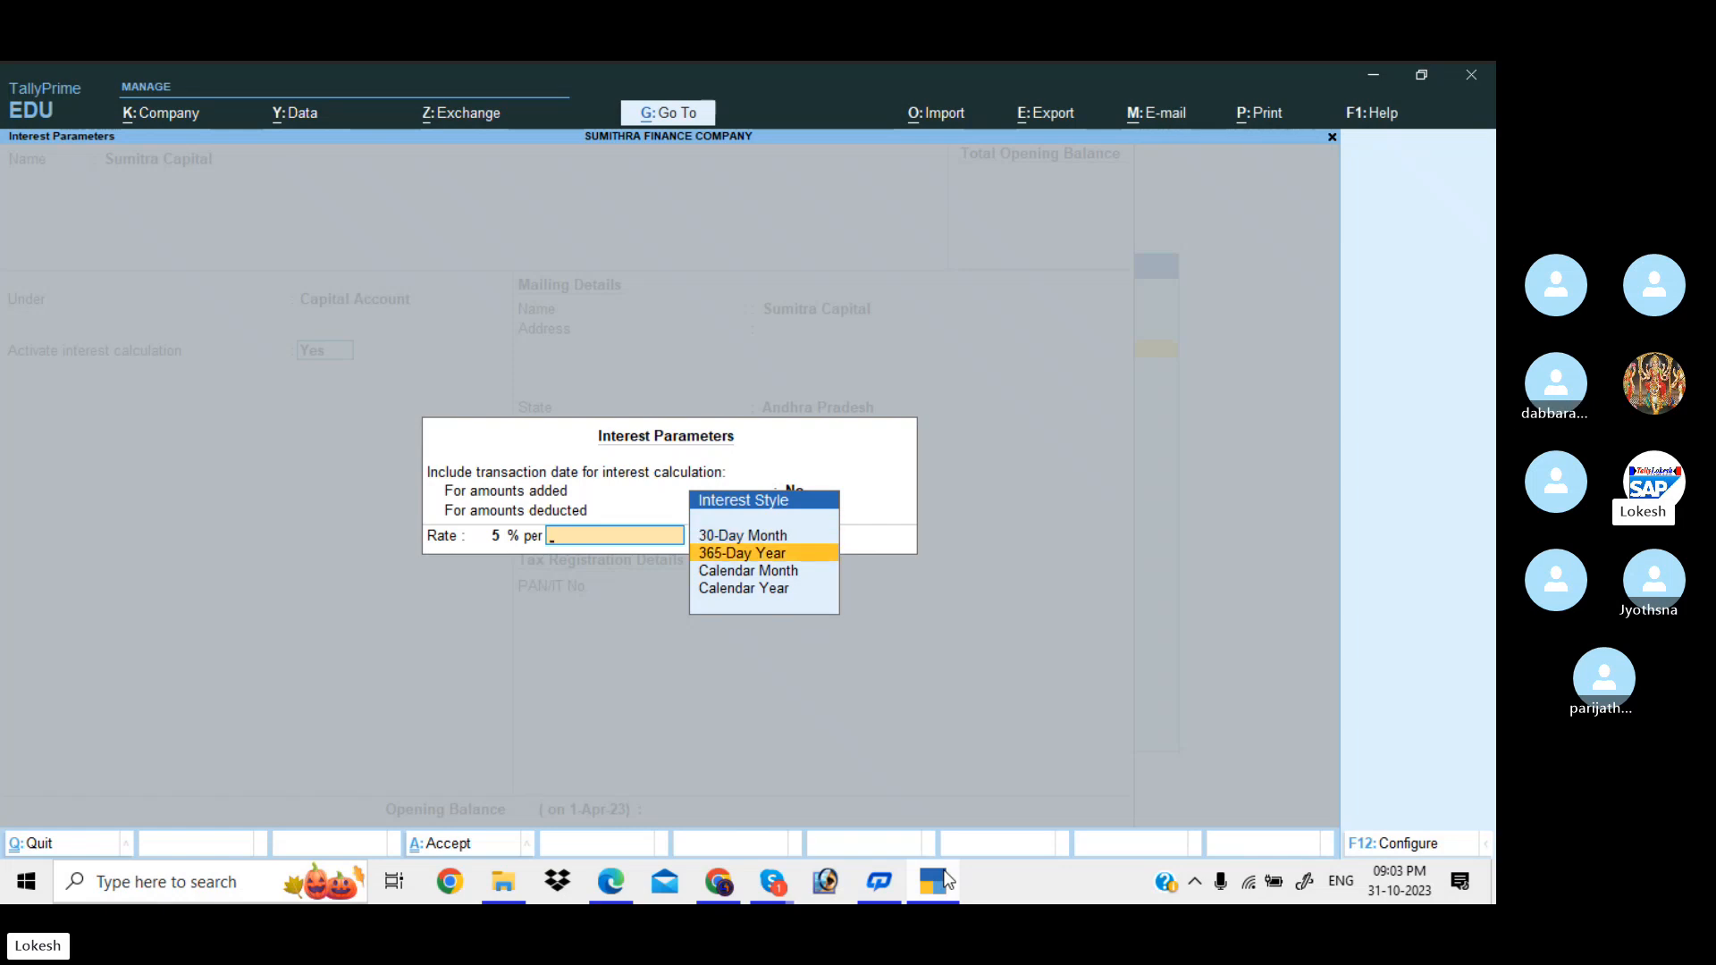
key(Return)
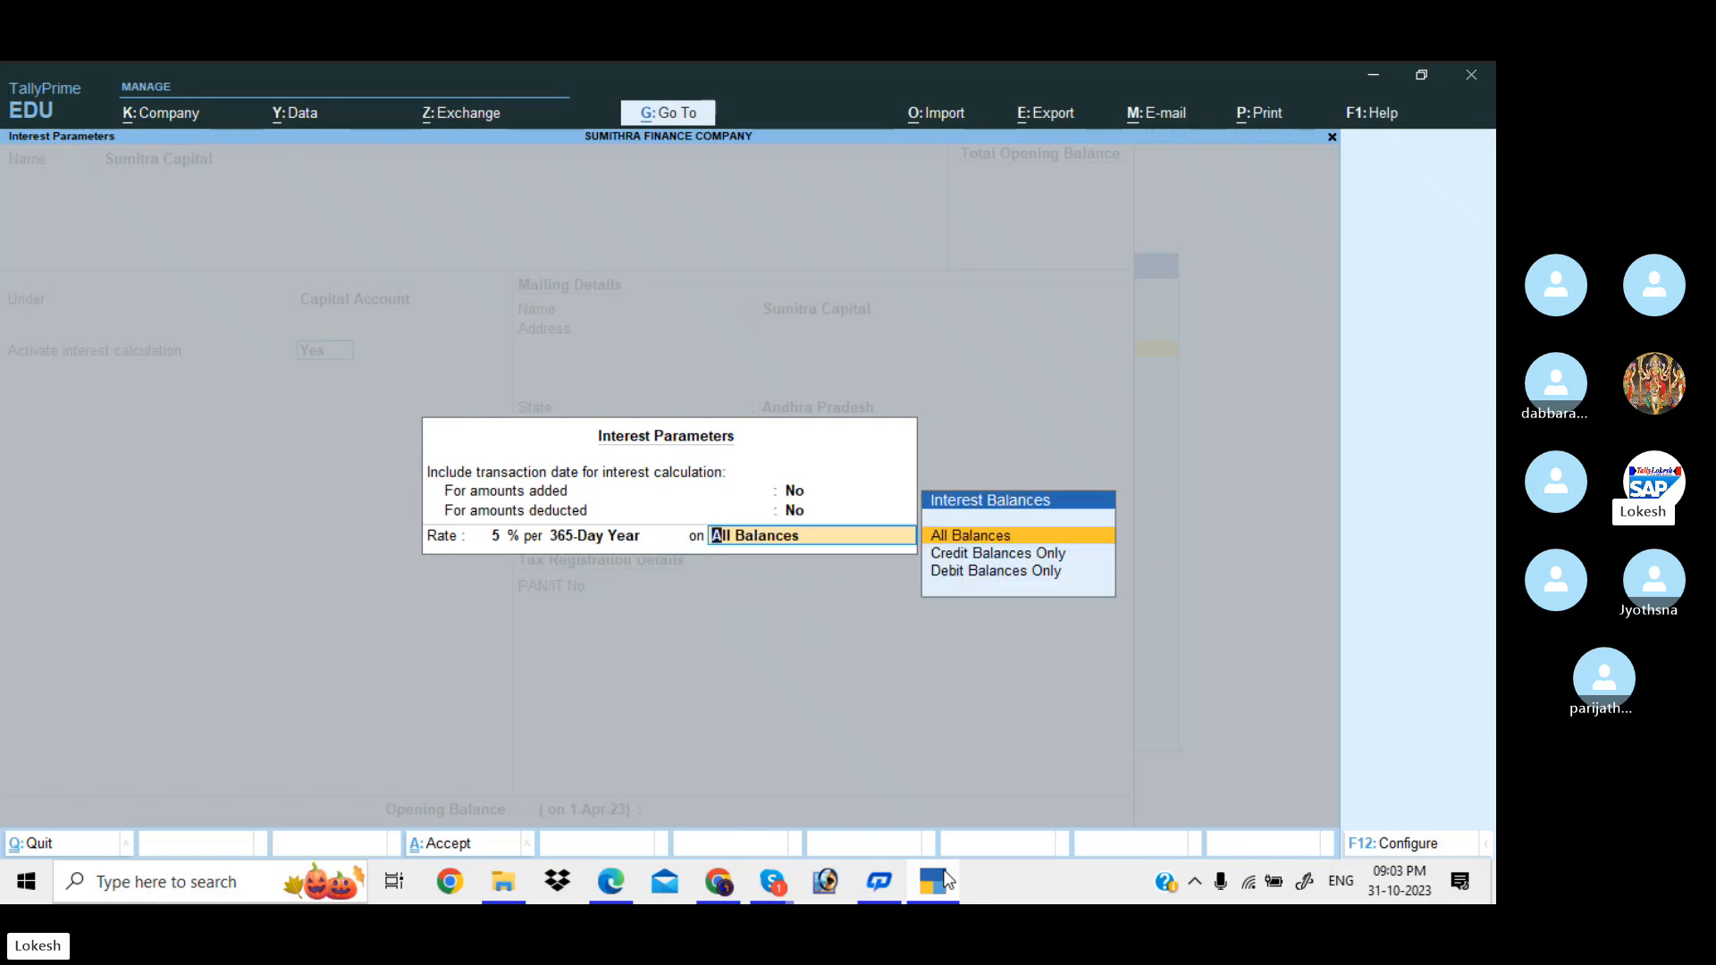
key(Return)
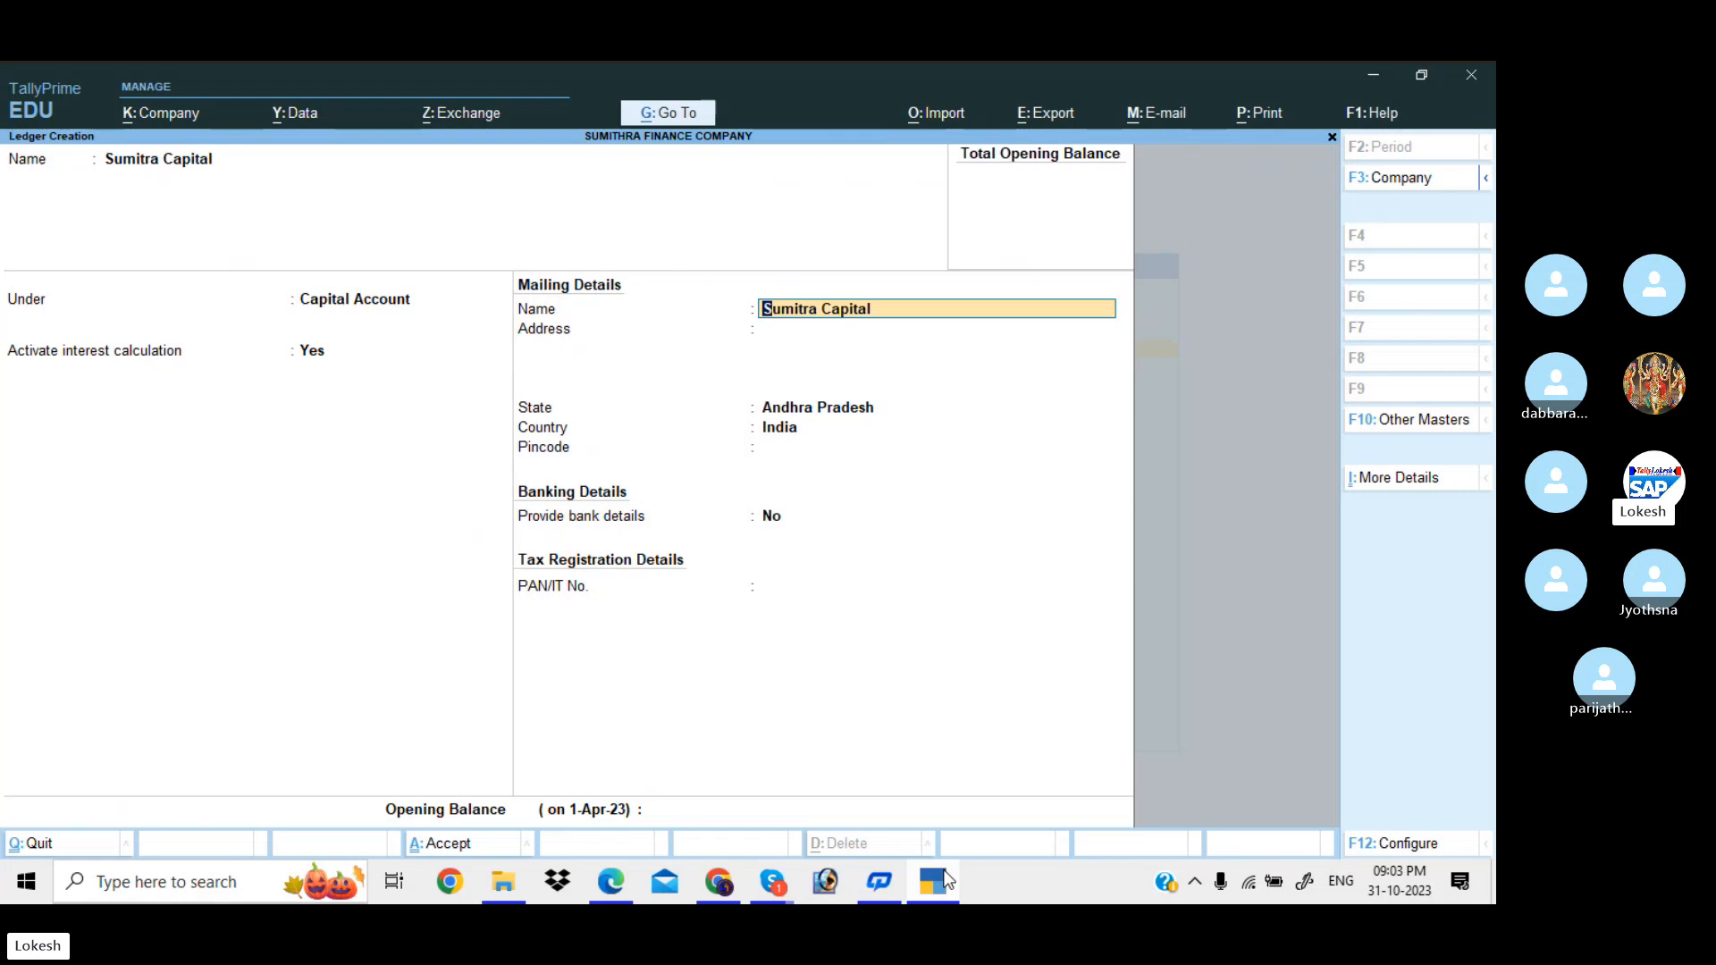
- Keep the default mailing, banking and tax details, leave the opening balance blank, and save the 5% capital ledger
key(Return)
key(Return)
key(Return)
key(Return)
key(Return)
key(Return)
key(Return)
key(Return)
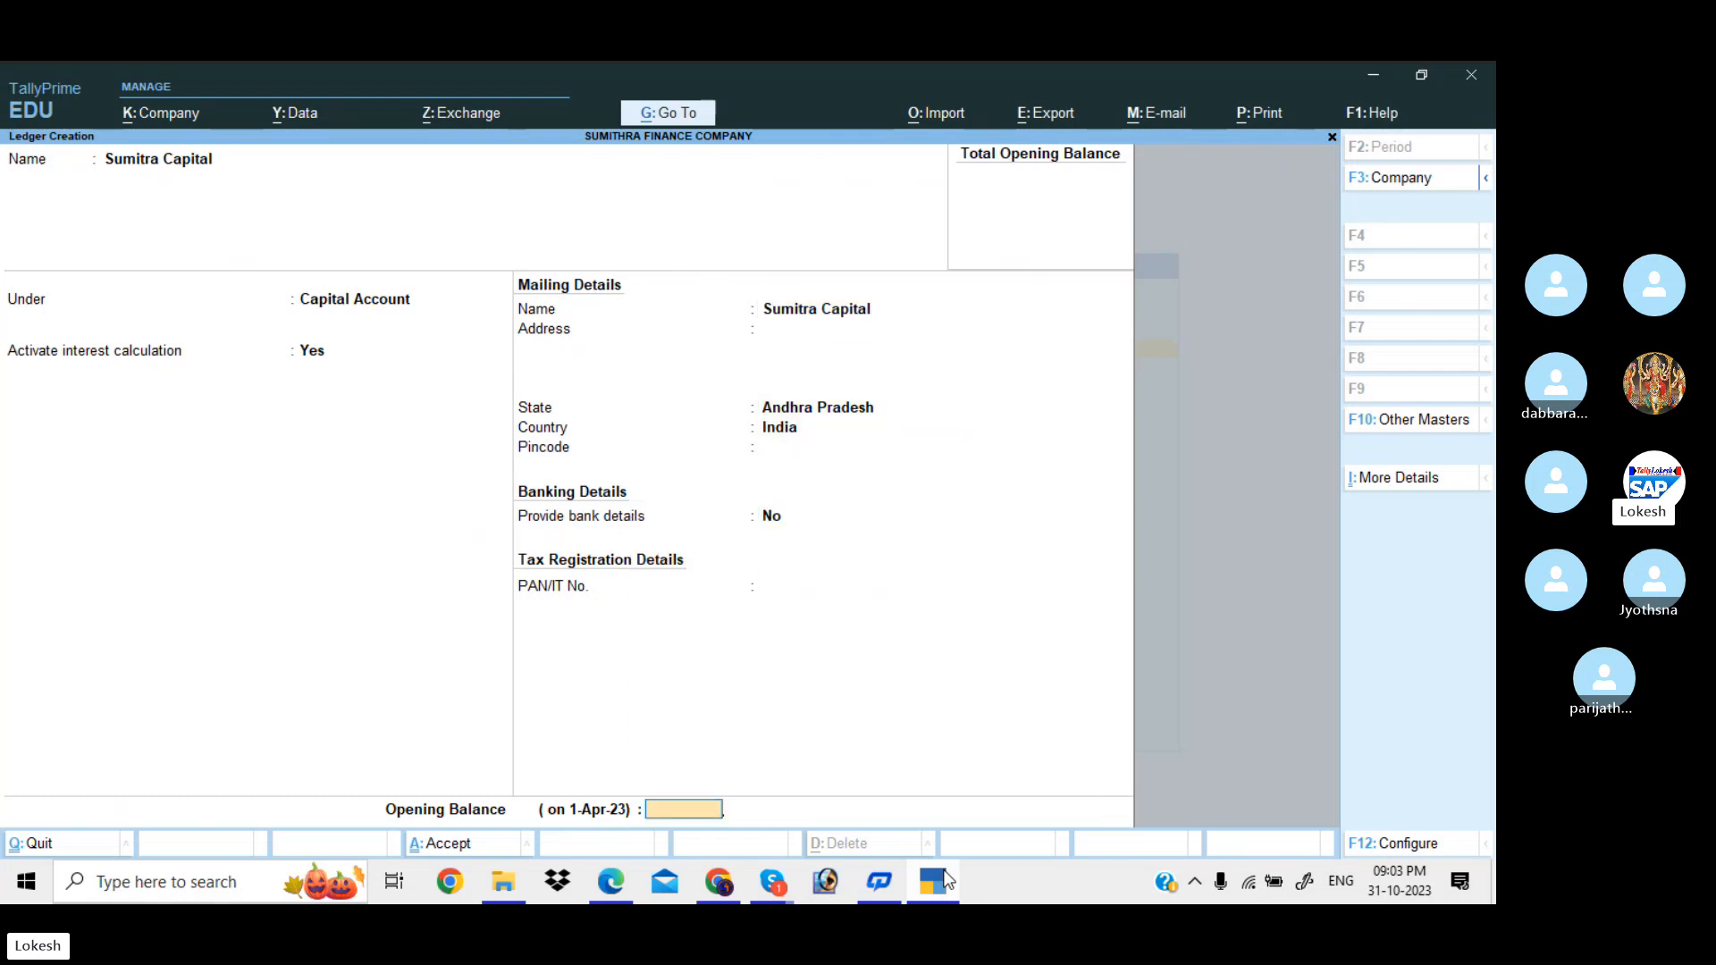
key(Return)
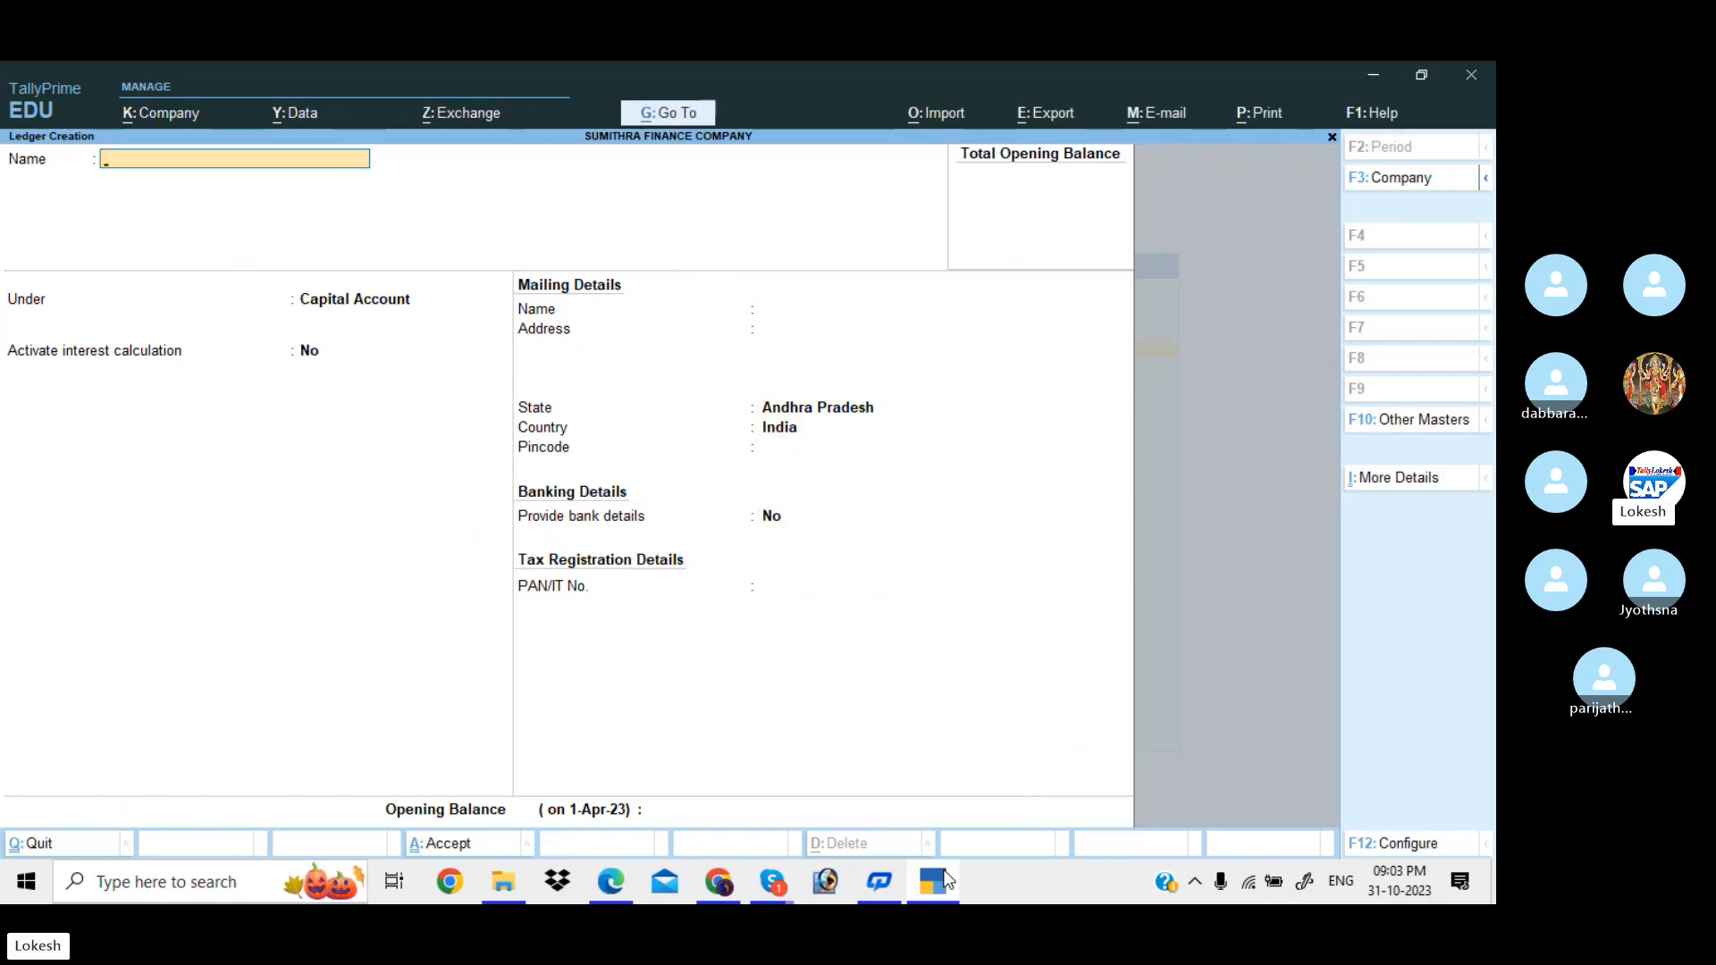
- Copy the name of the 10% capital account from the course PDF into the next new ledger and group it under Capital Account
key(alt+Tab)
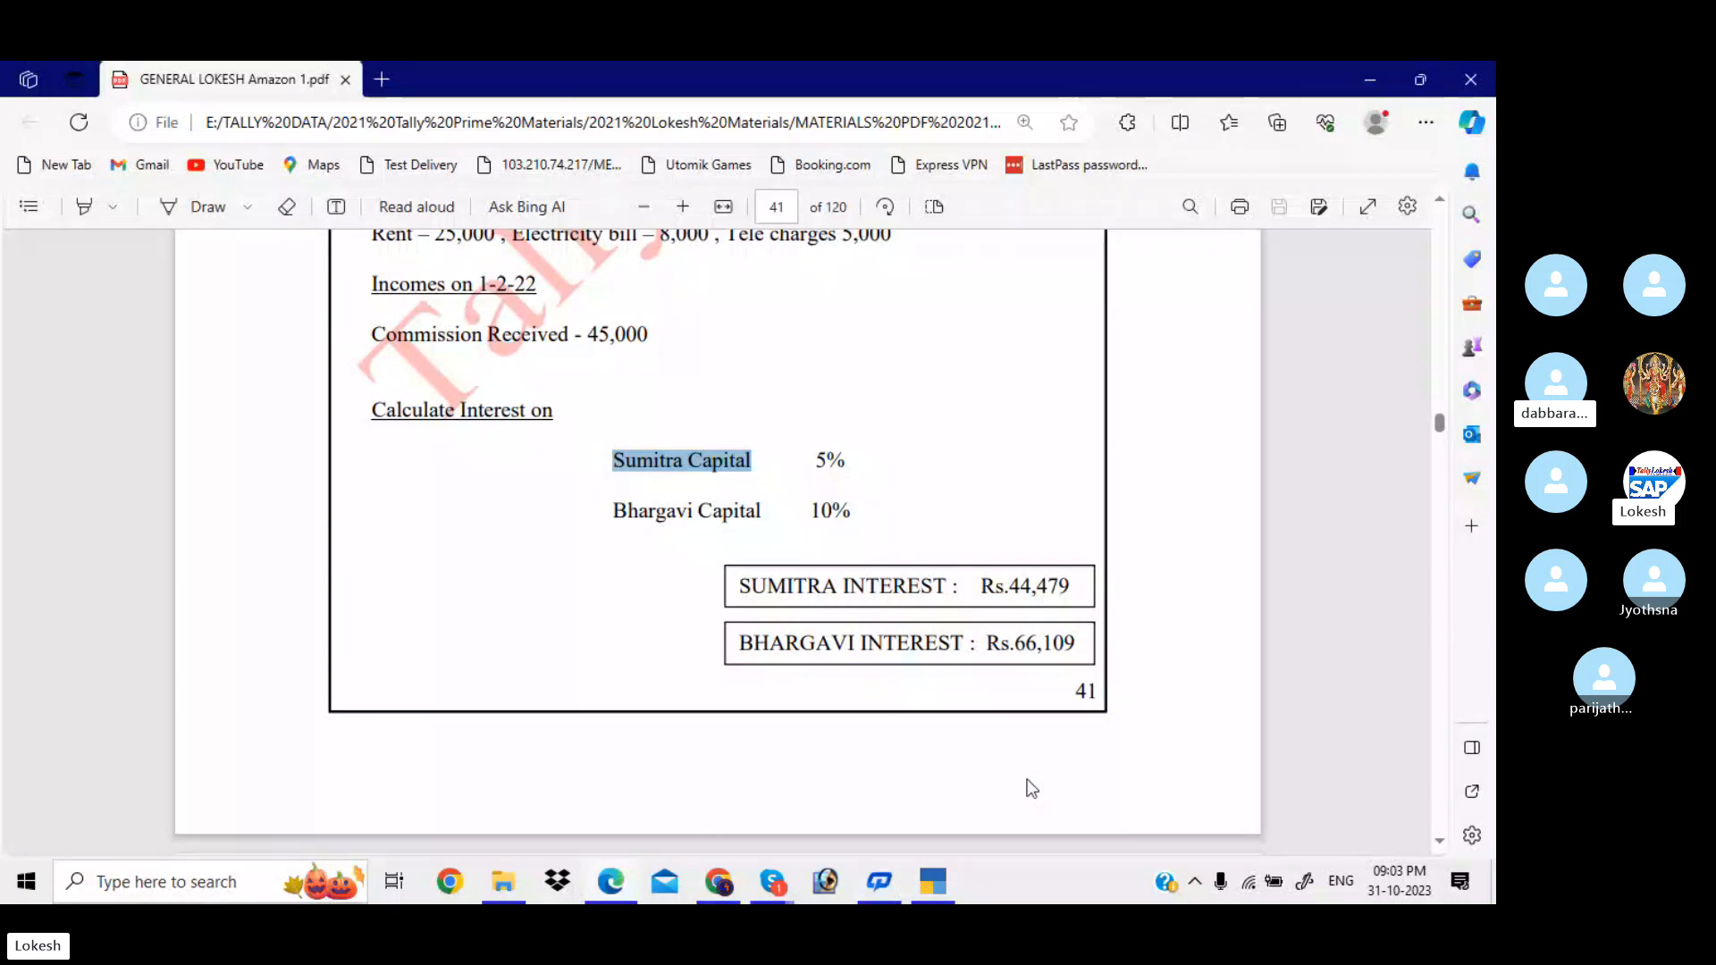
drag(614, 516, 764, 514)
key(ctrl+c)
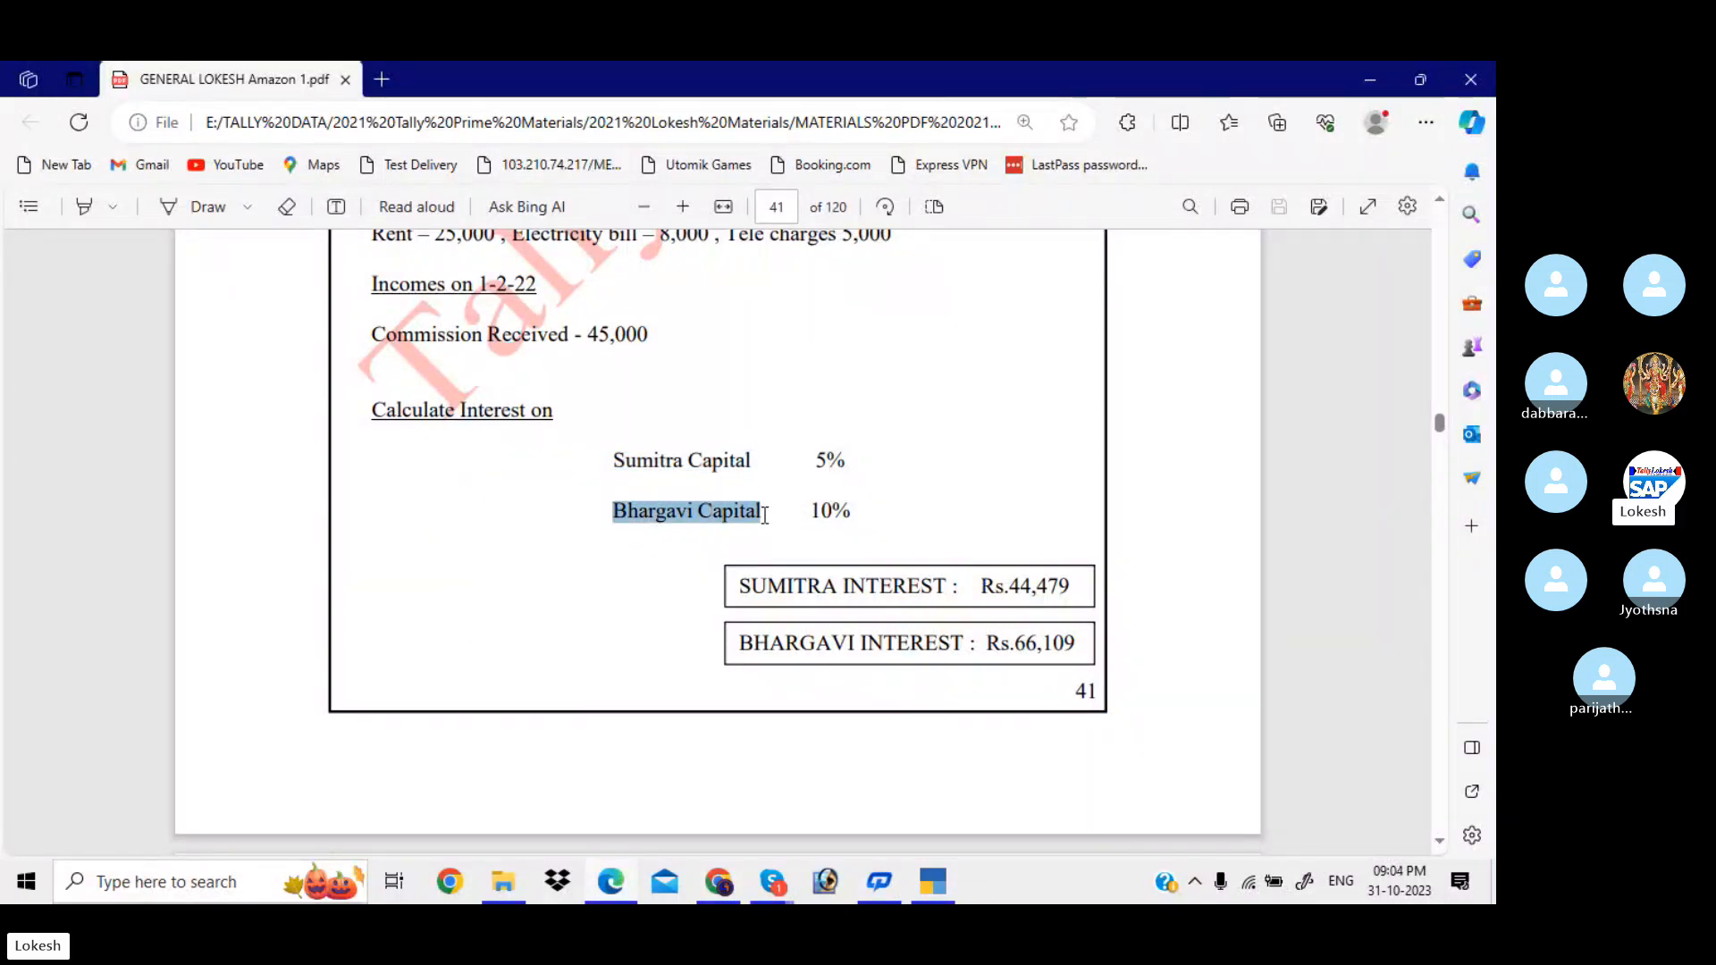
key(alt+Tab)
key(ctrl+v)
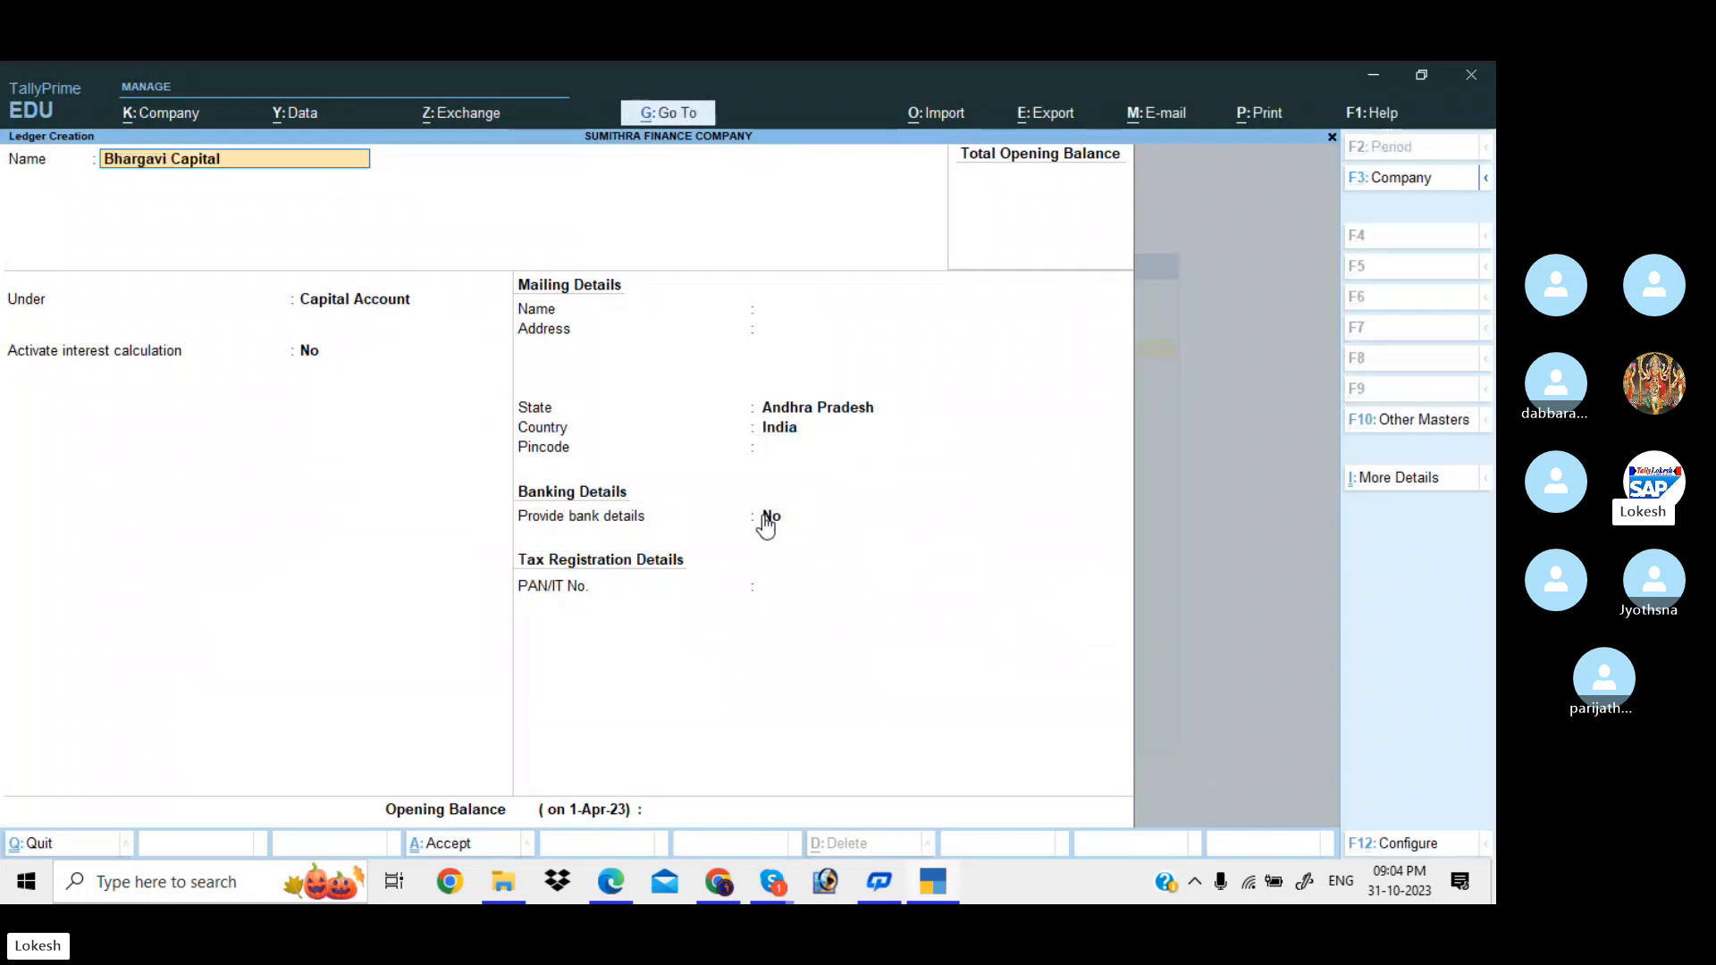
key(Return)
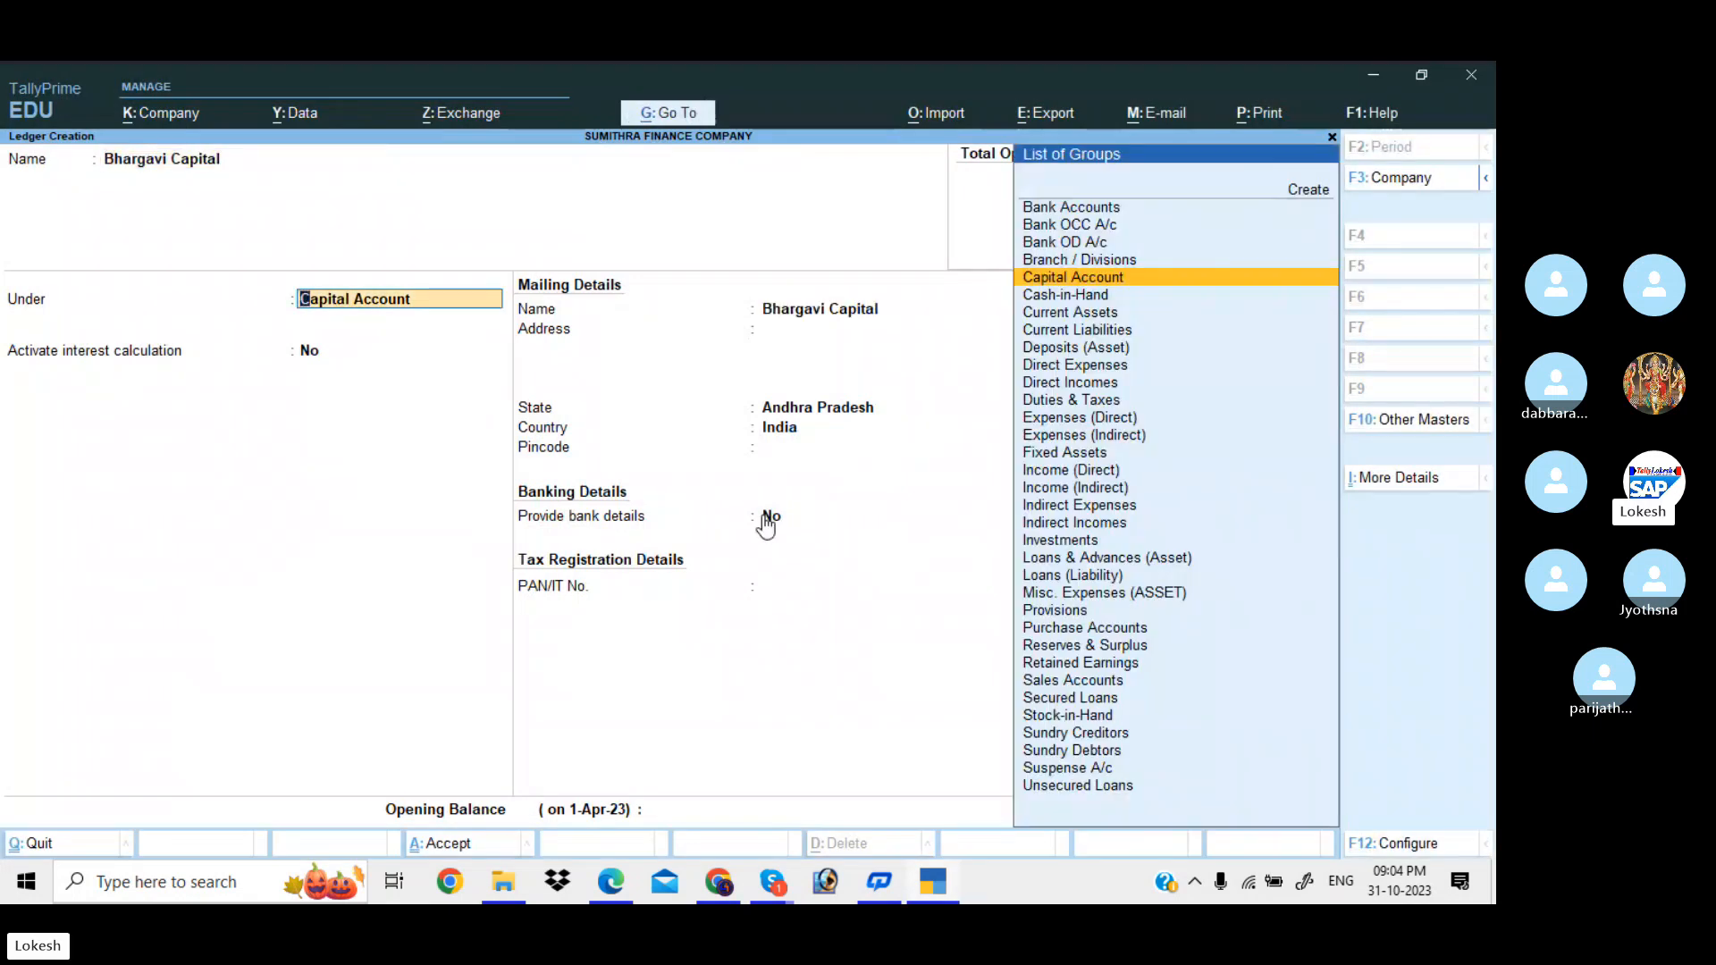
key(Return)
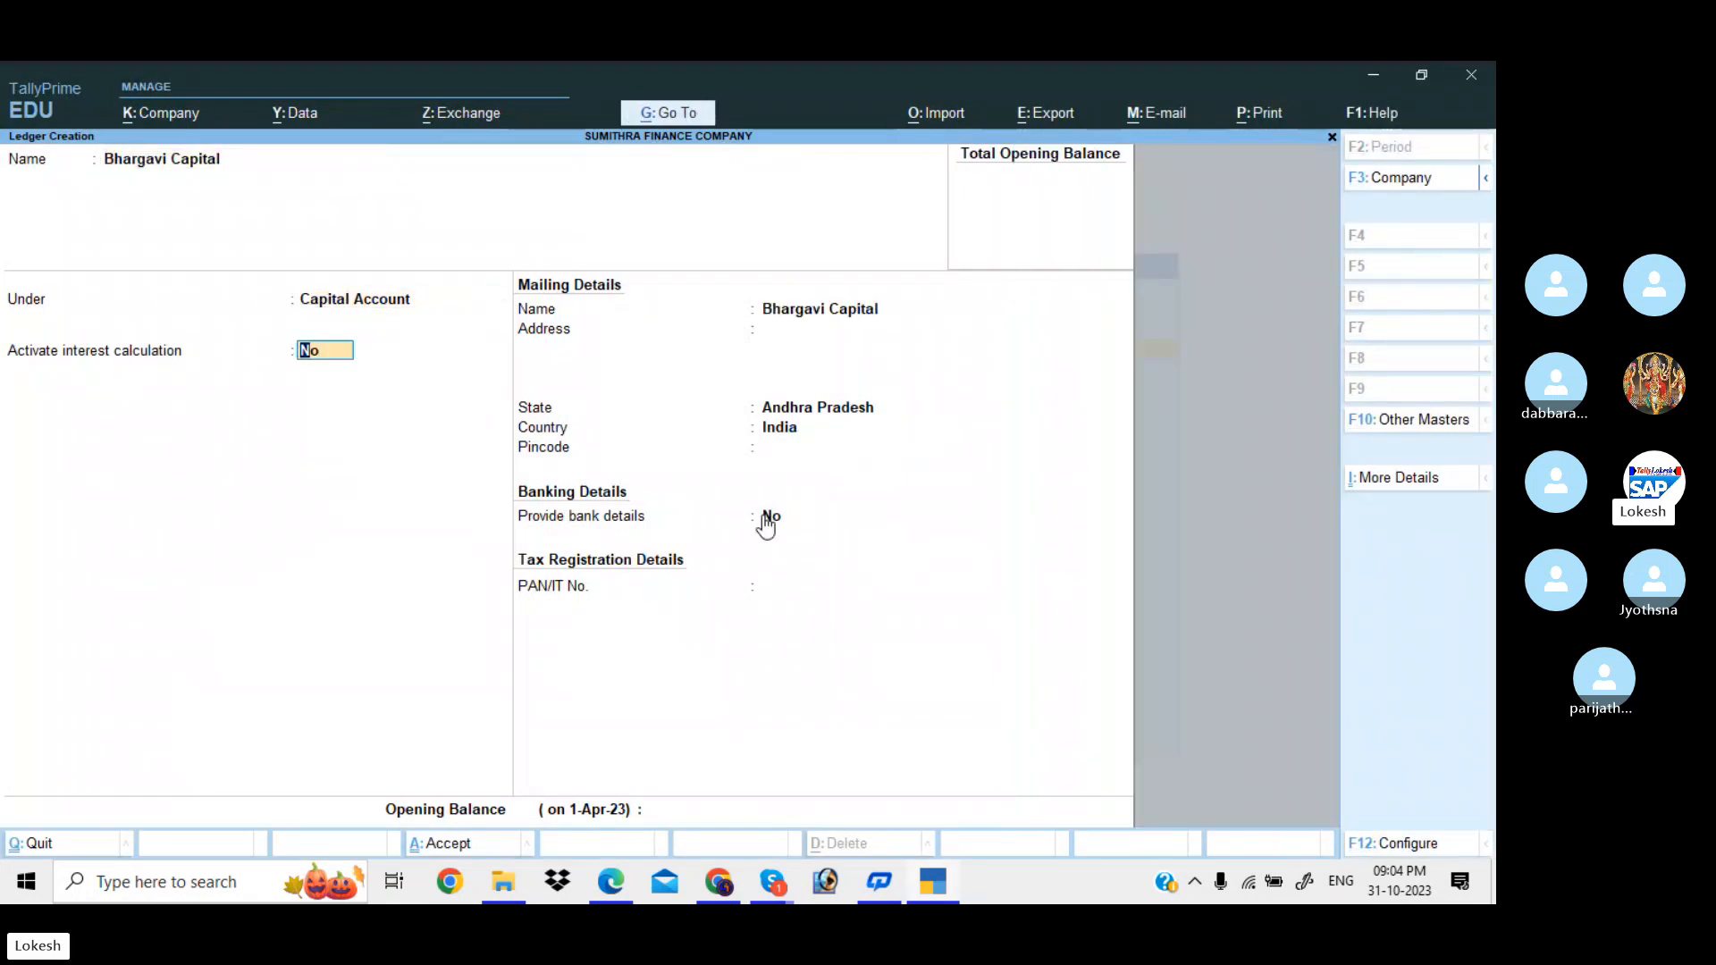
- Activate interest calculation for the second capital ledger at 10% per 365-Day Year on All Balances, leaving both transaction-date options at No
text(Y)
key(Return)
key(Return)
key(Return)
text(10)
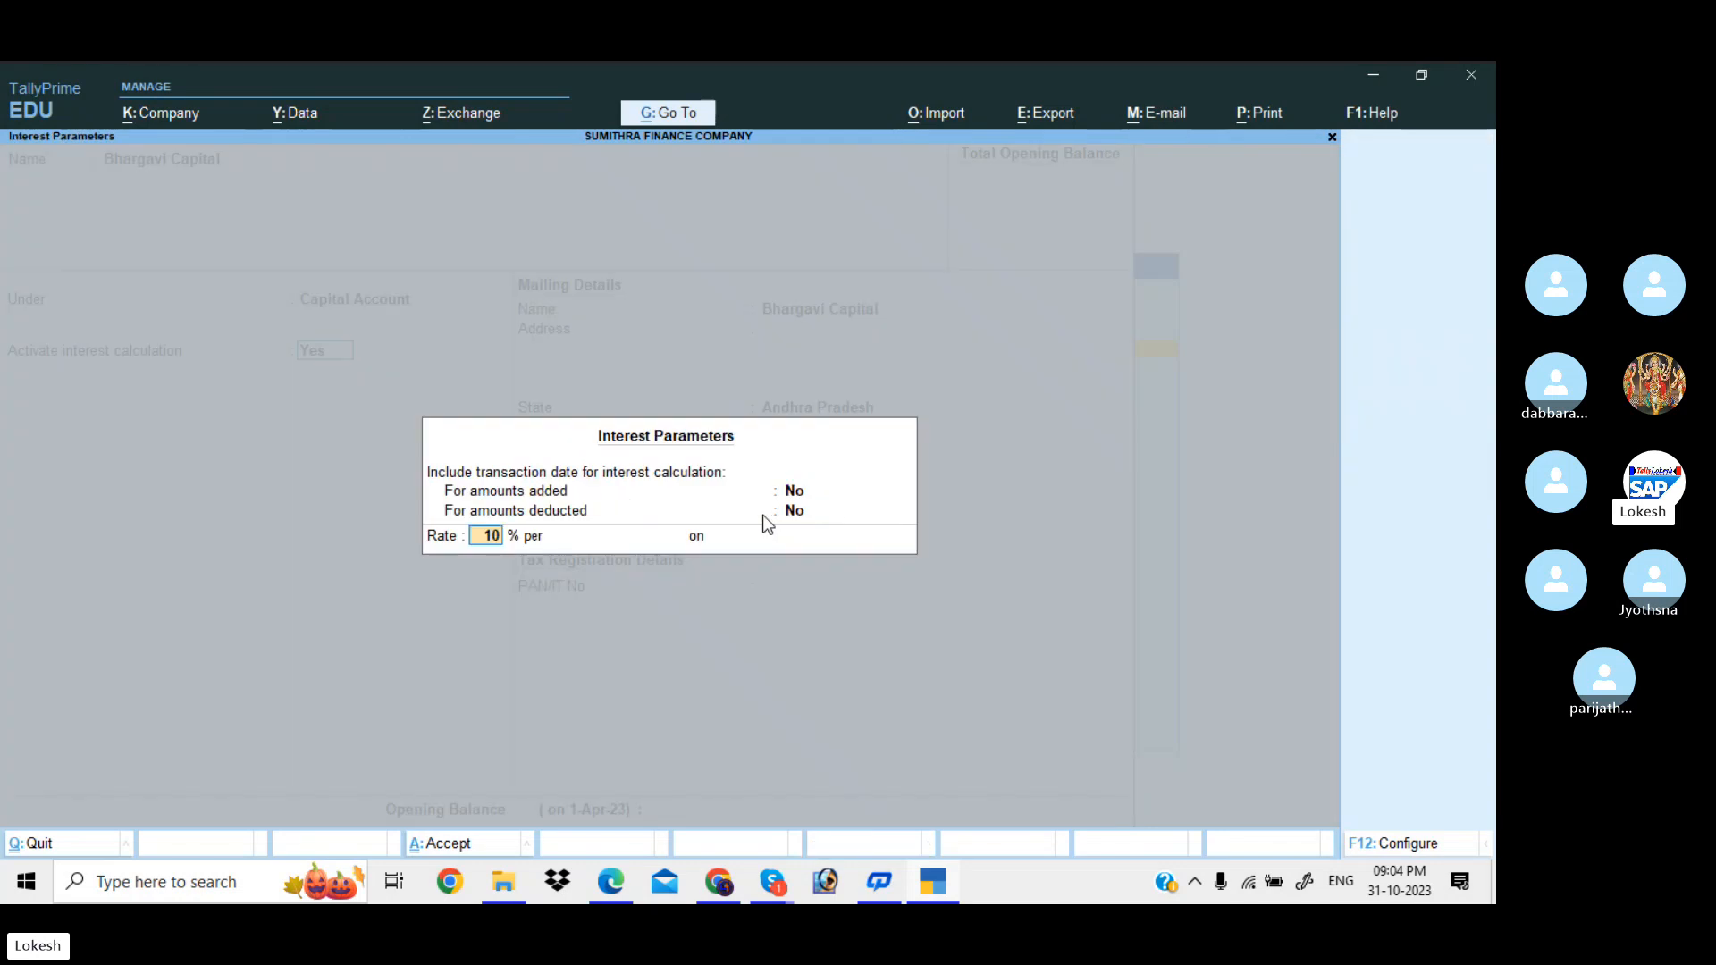
key(Return)
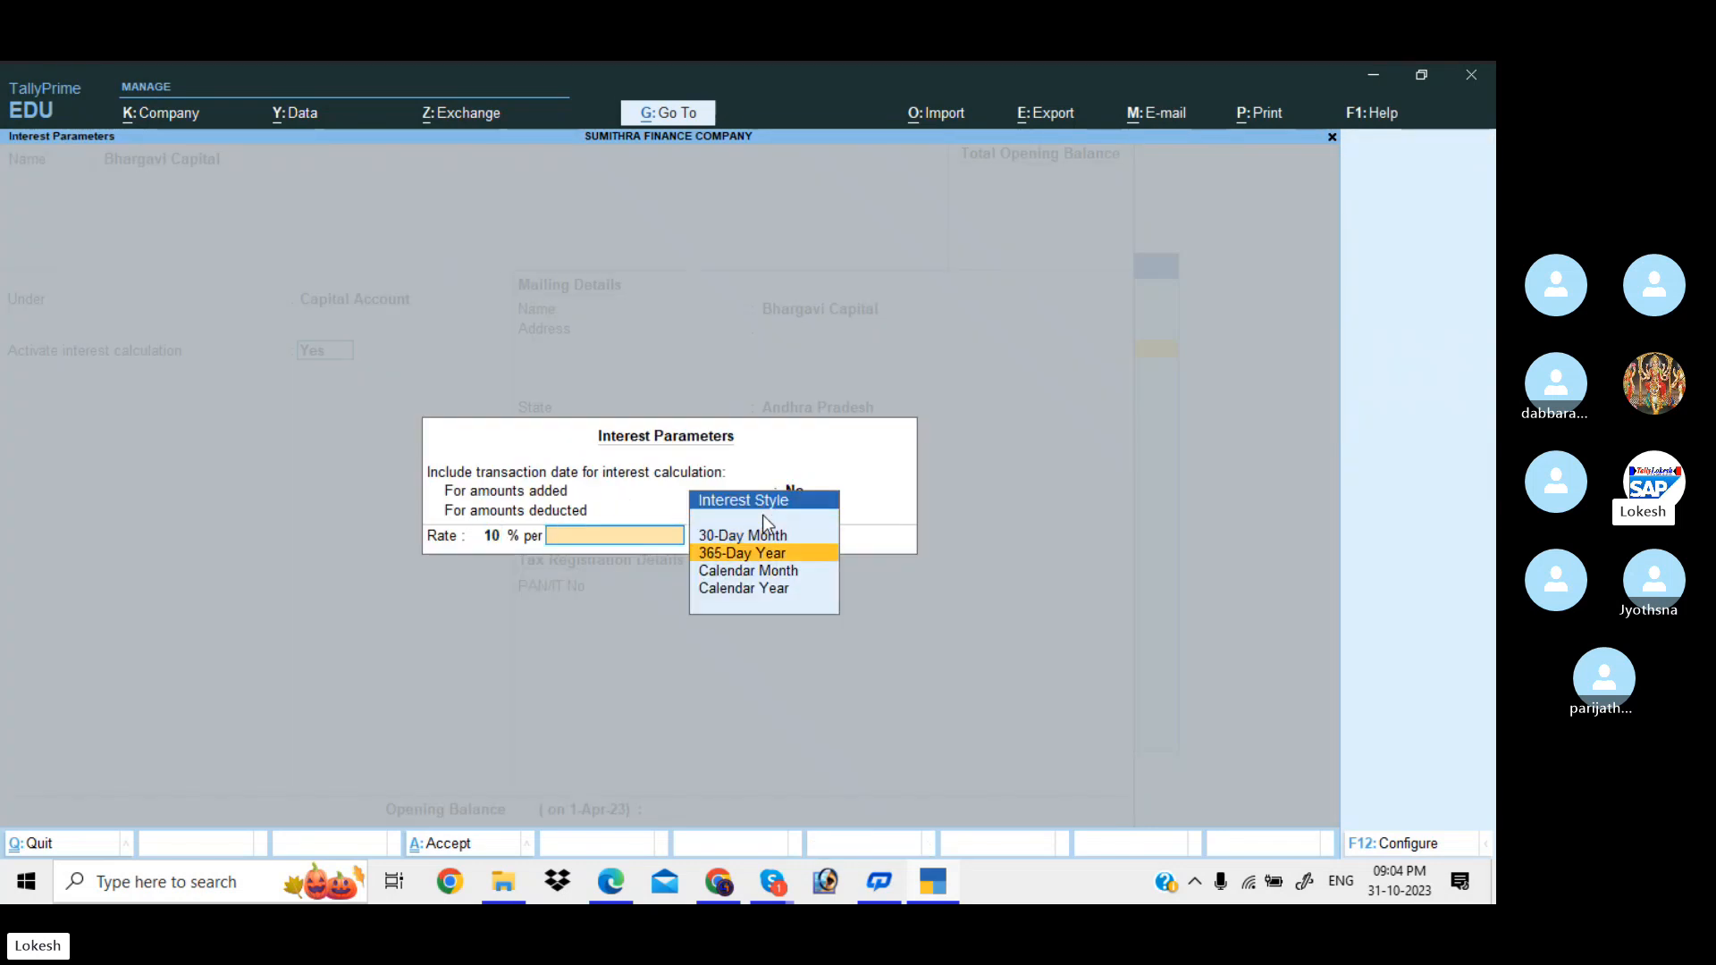
key(Return)
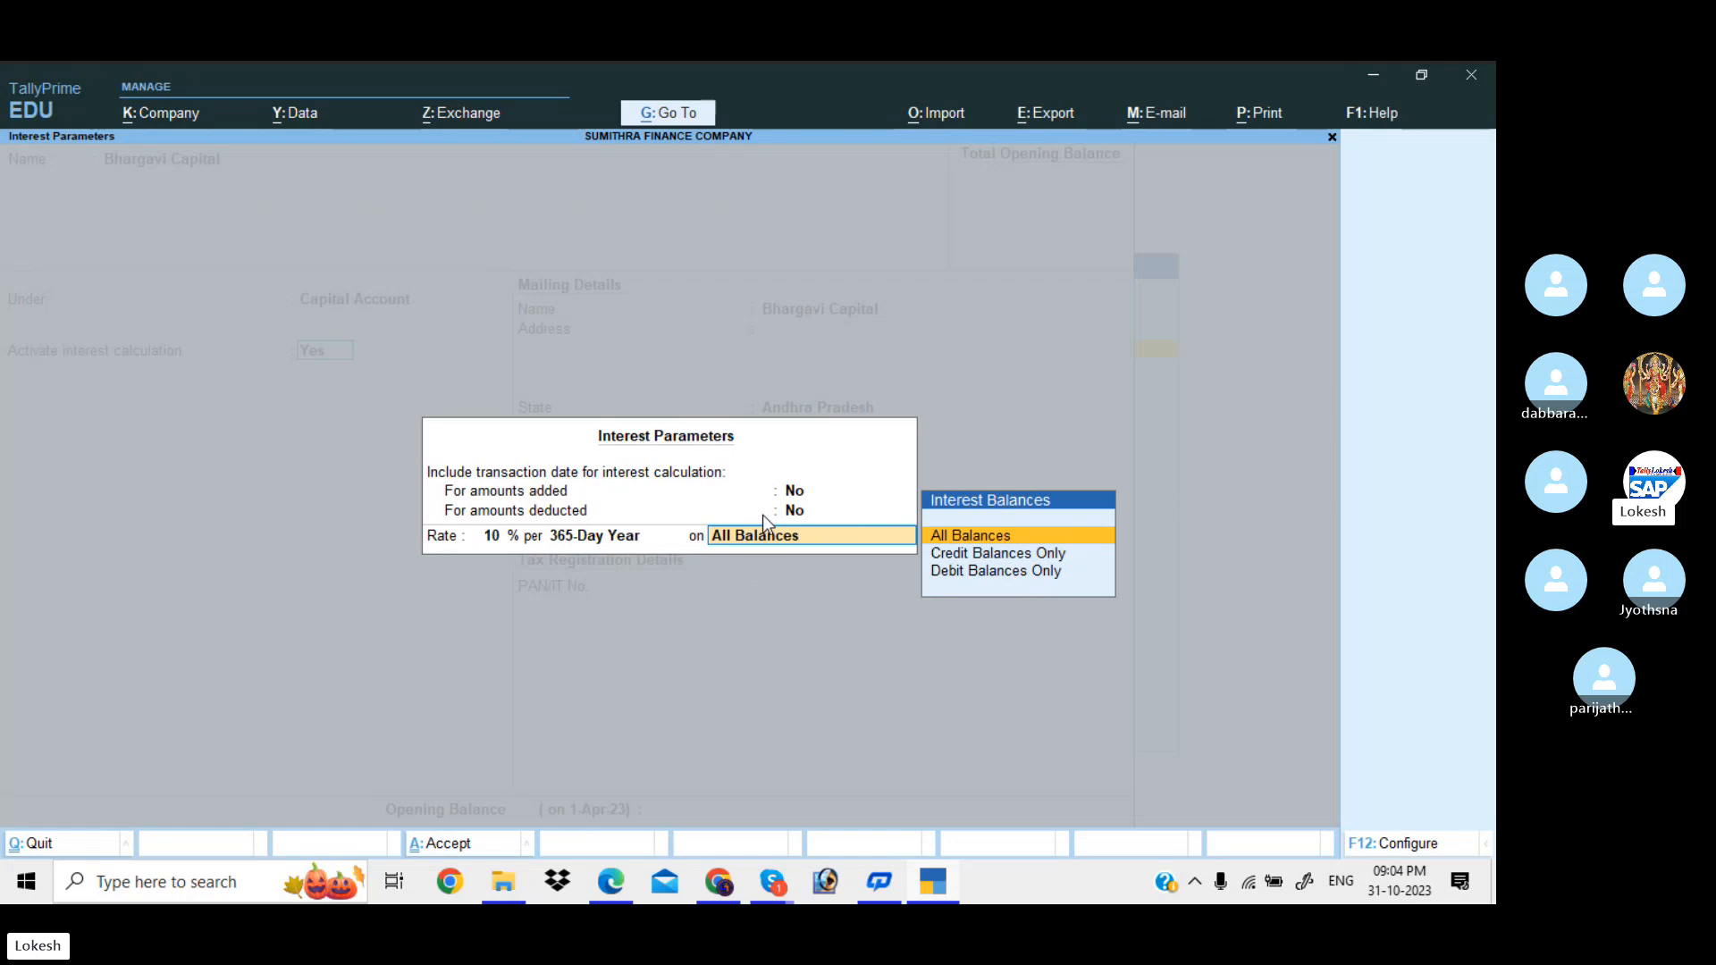
key(Return)
- Keep the default mailing, banking and tax details, leave the opening balance blank, and save the 10% capital ledger
key(Return)
key(Return)
key(Return)
key(Return)
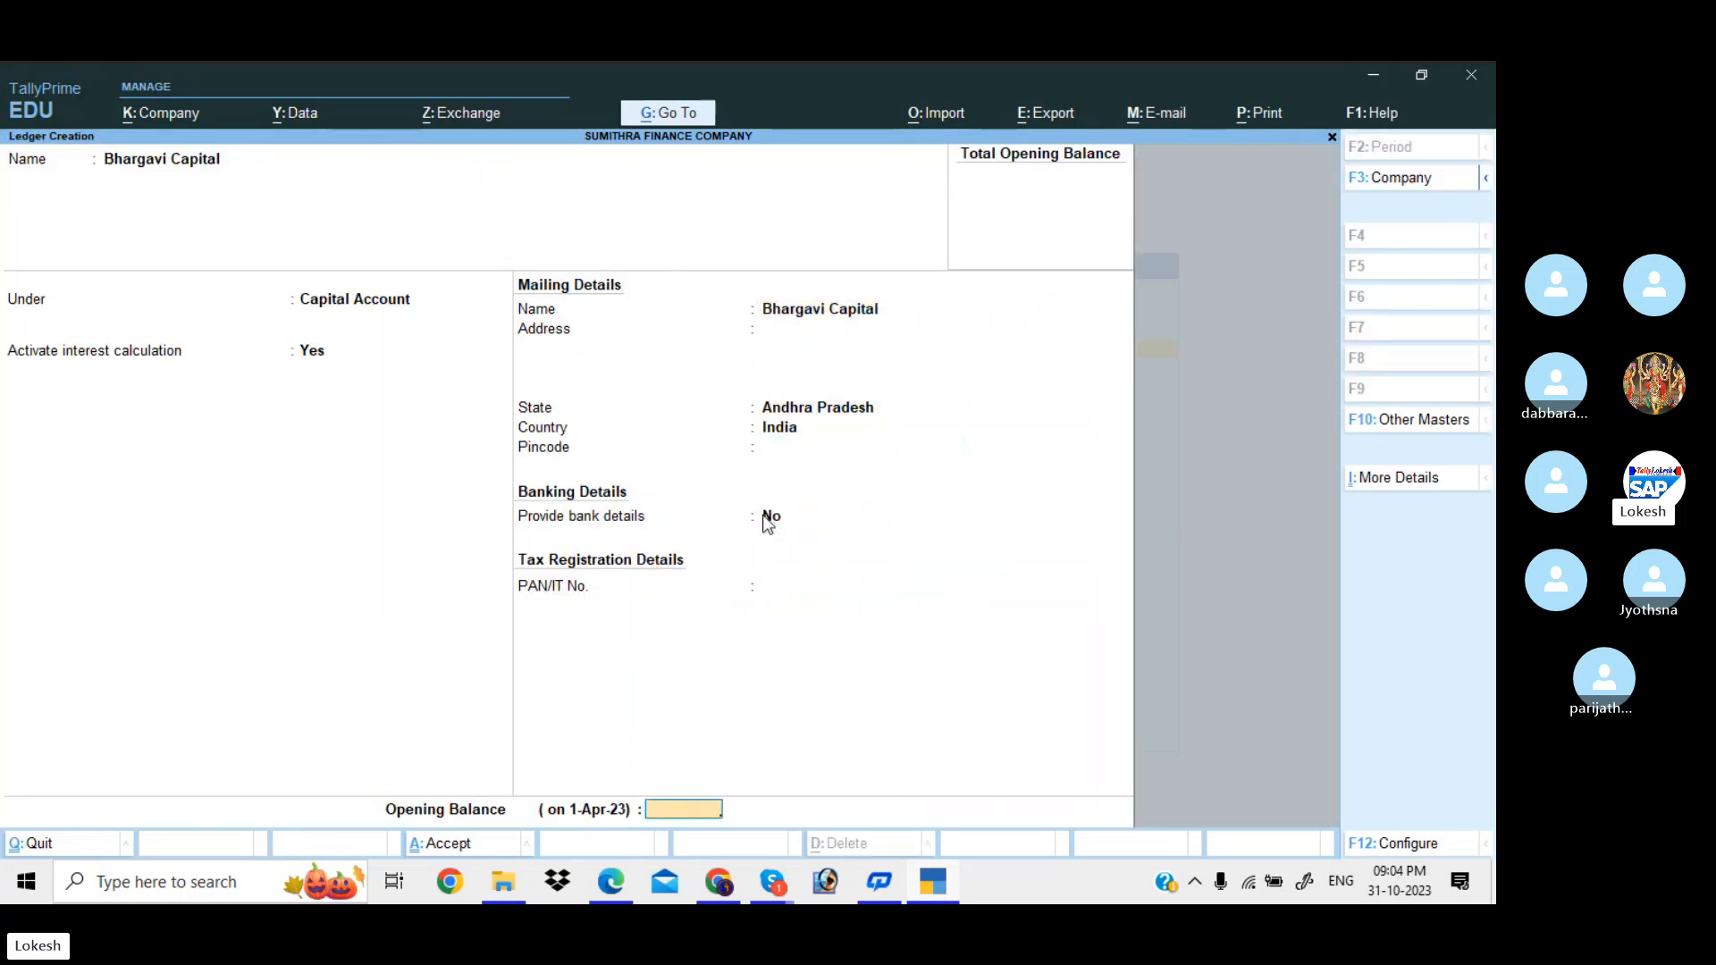
key(Return)
key(Return)
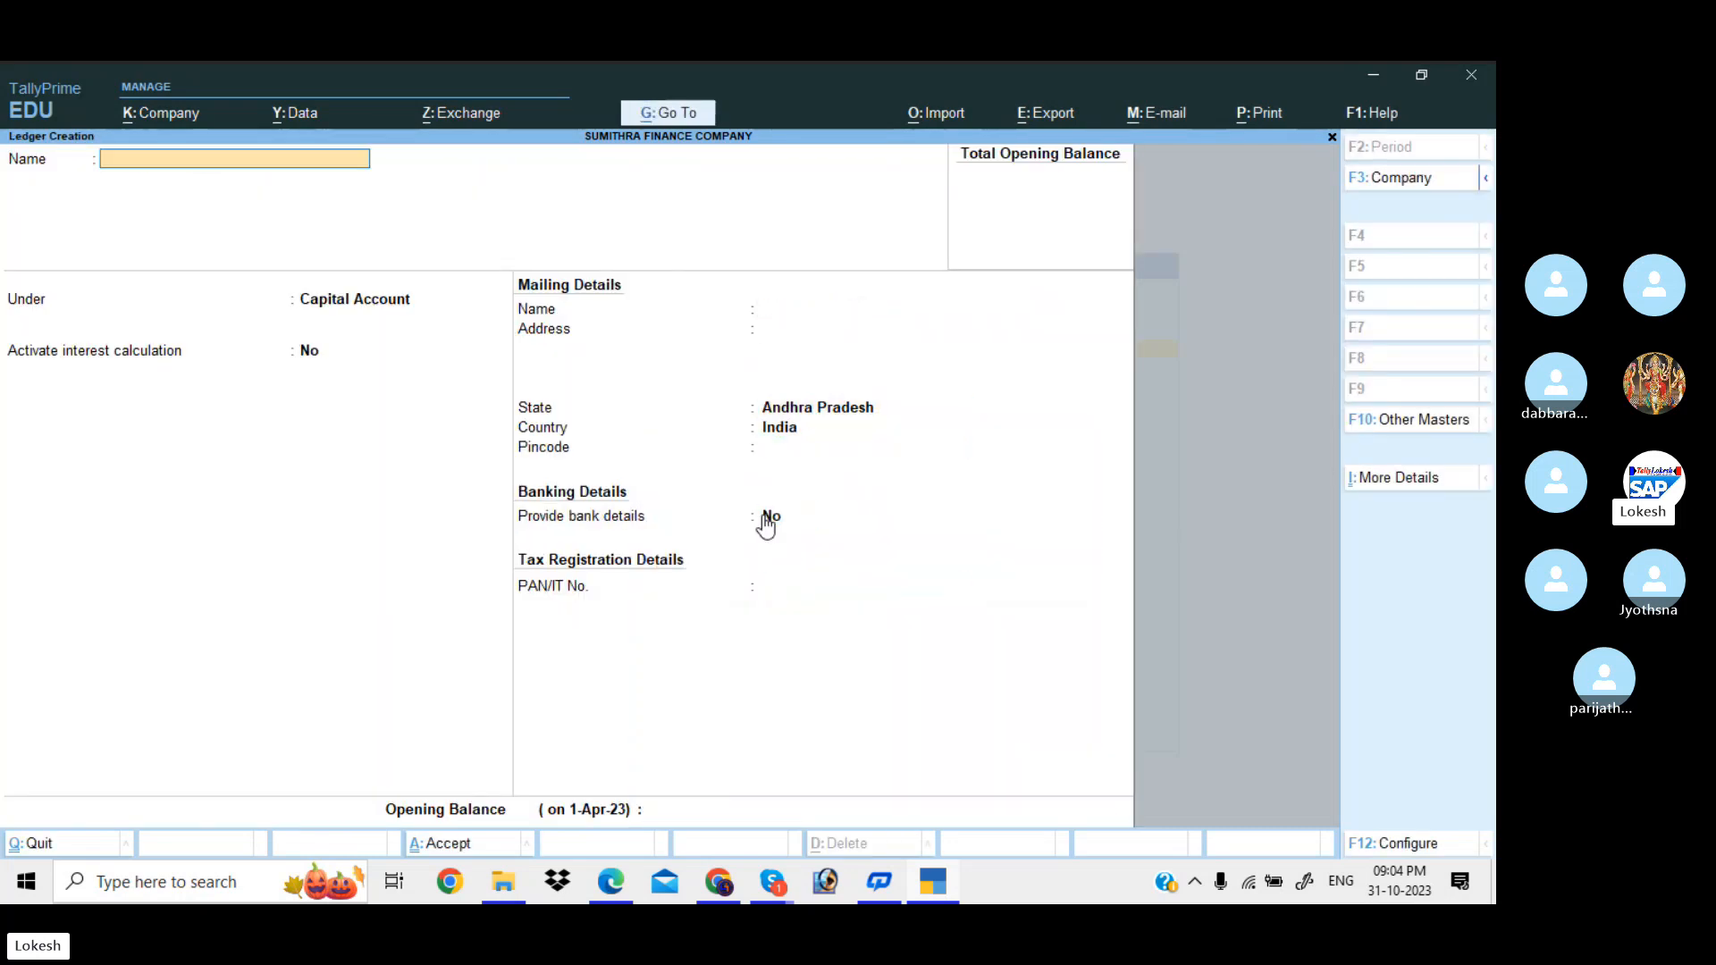
- Copy the expense name "Rent" from page 41 of the course PDF into the name of the next new ledger
key(alt+Tab)
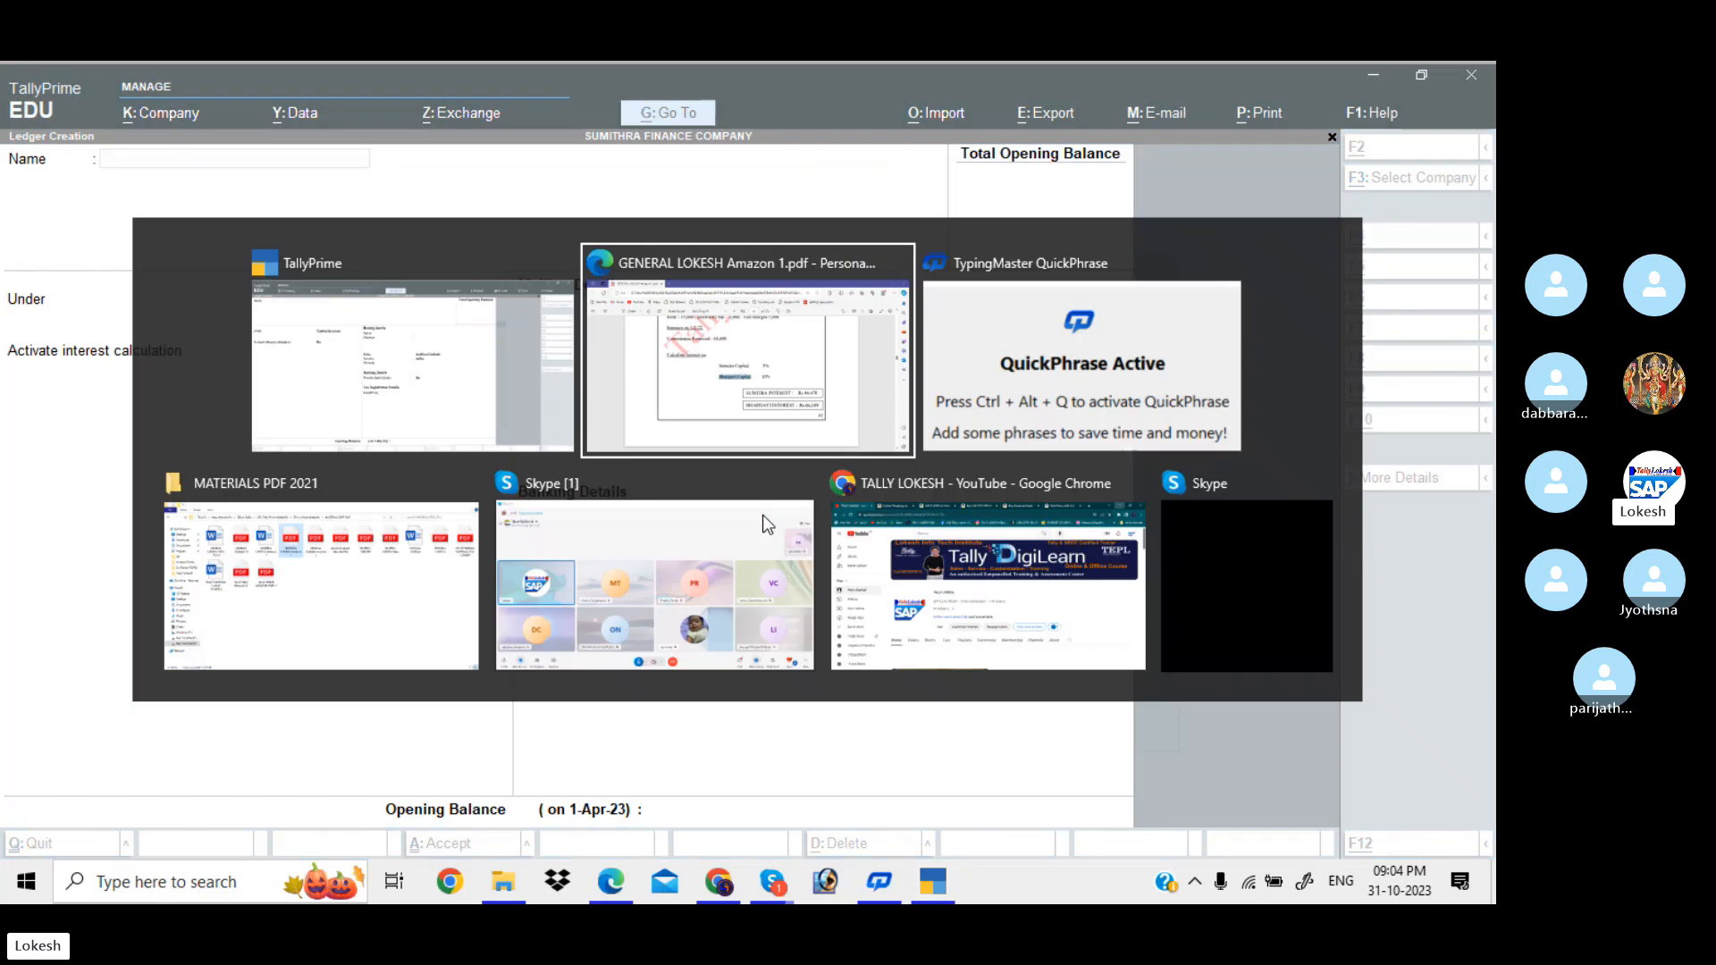
scroll(764, 516, up, 2)
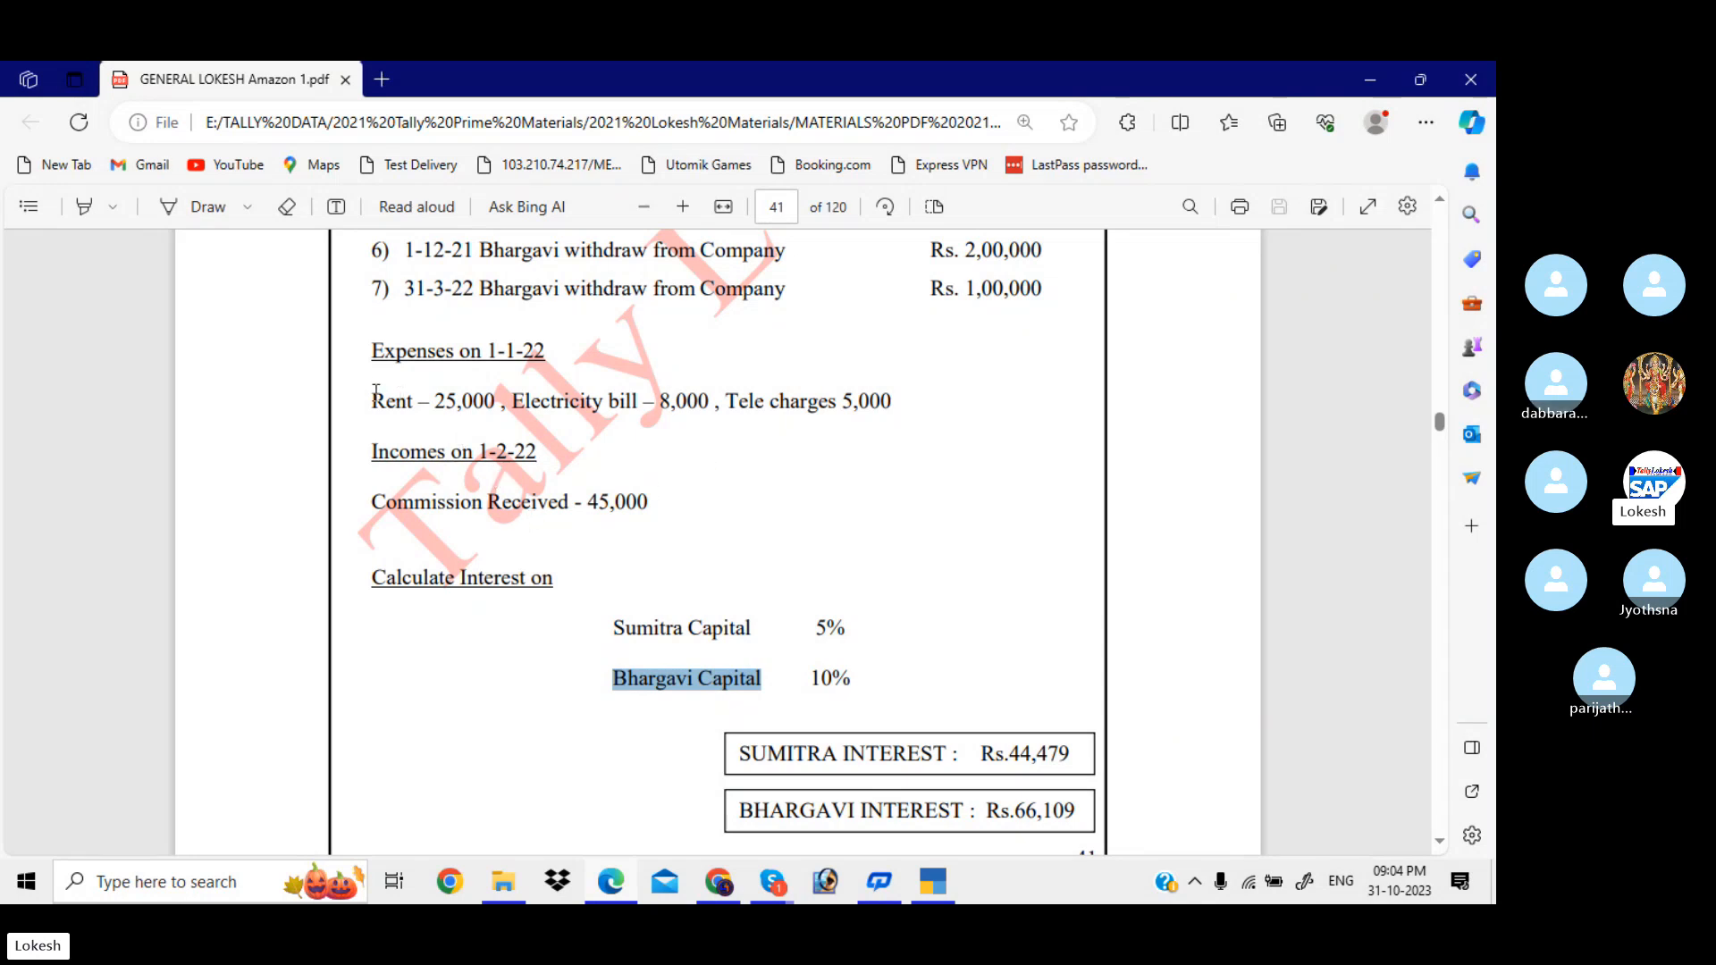
drag(373, 399, 413, 406)
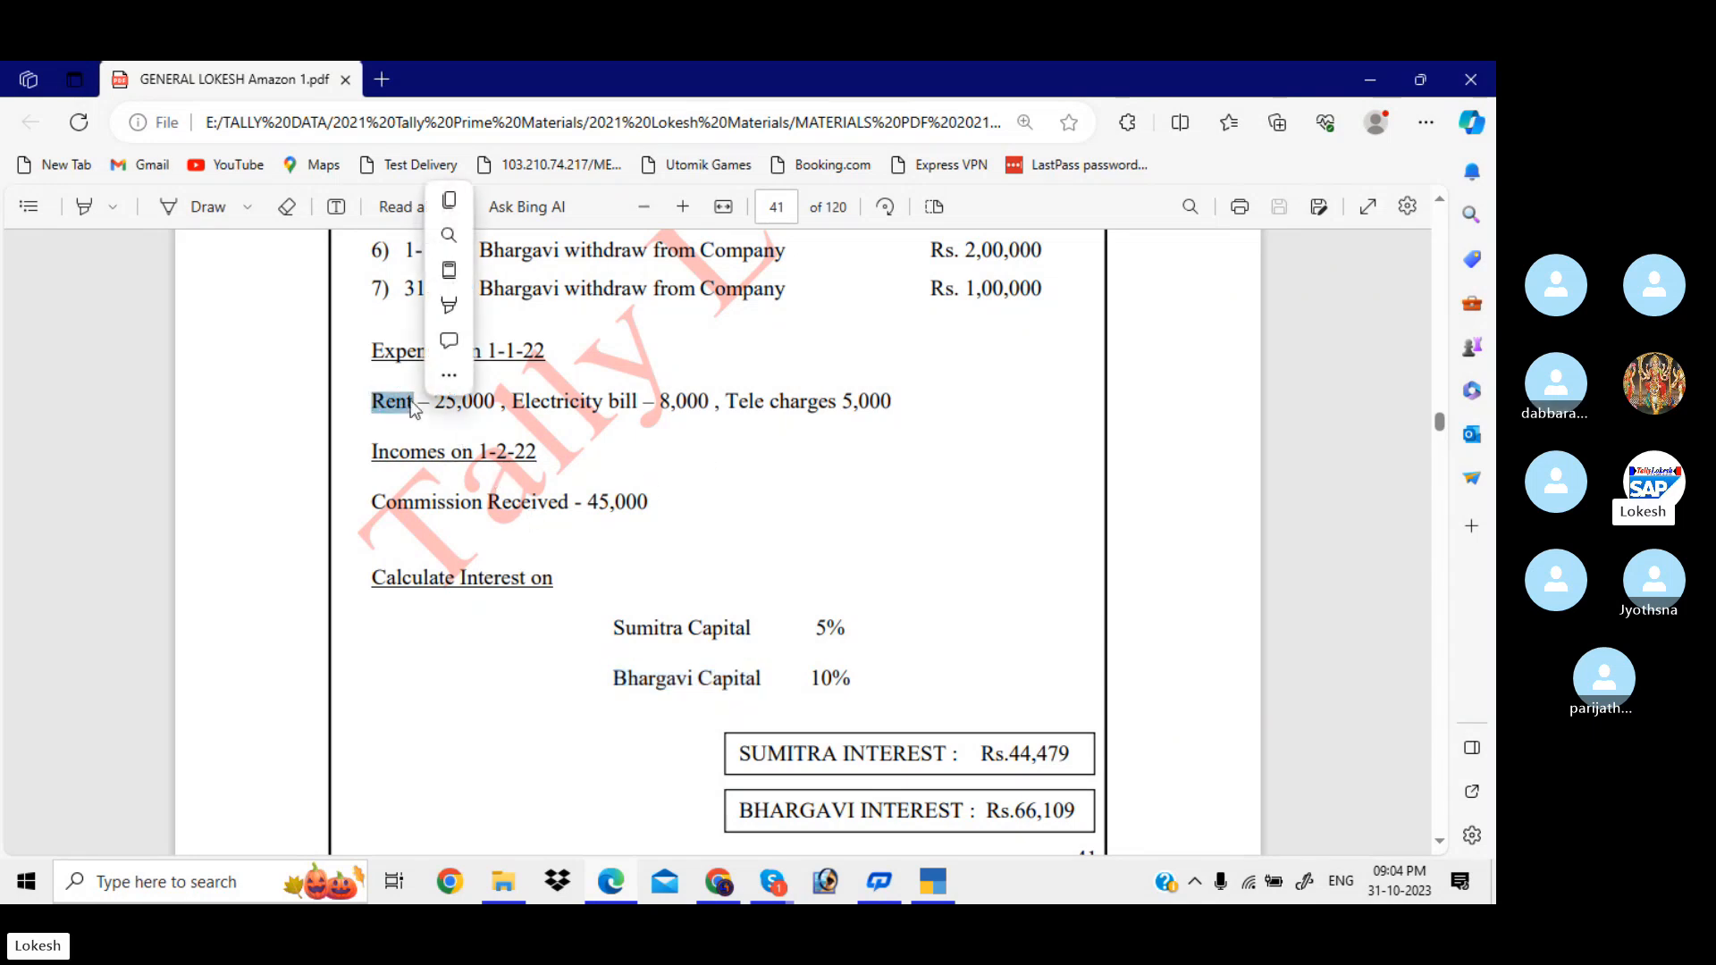
click(412, 401)
key(ctrl+c)
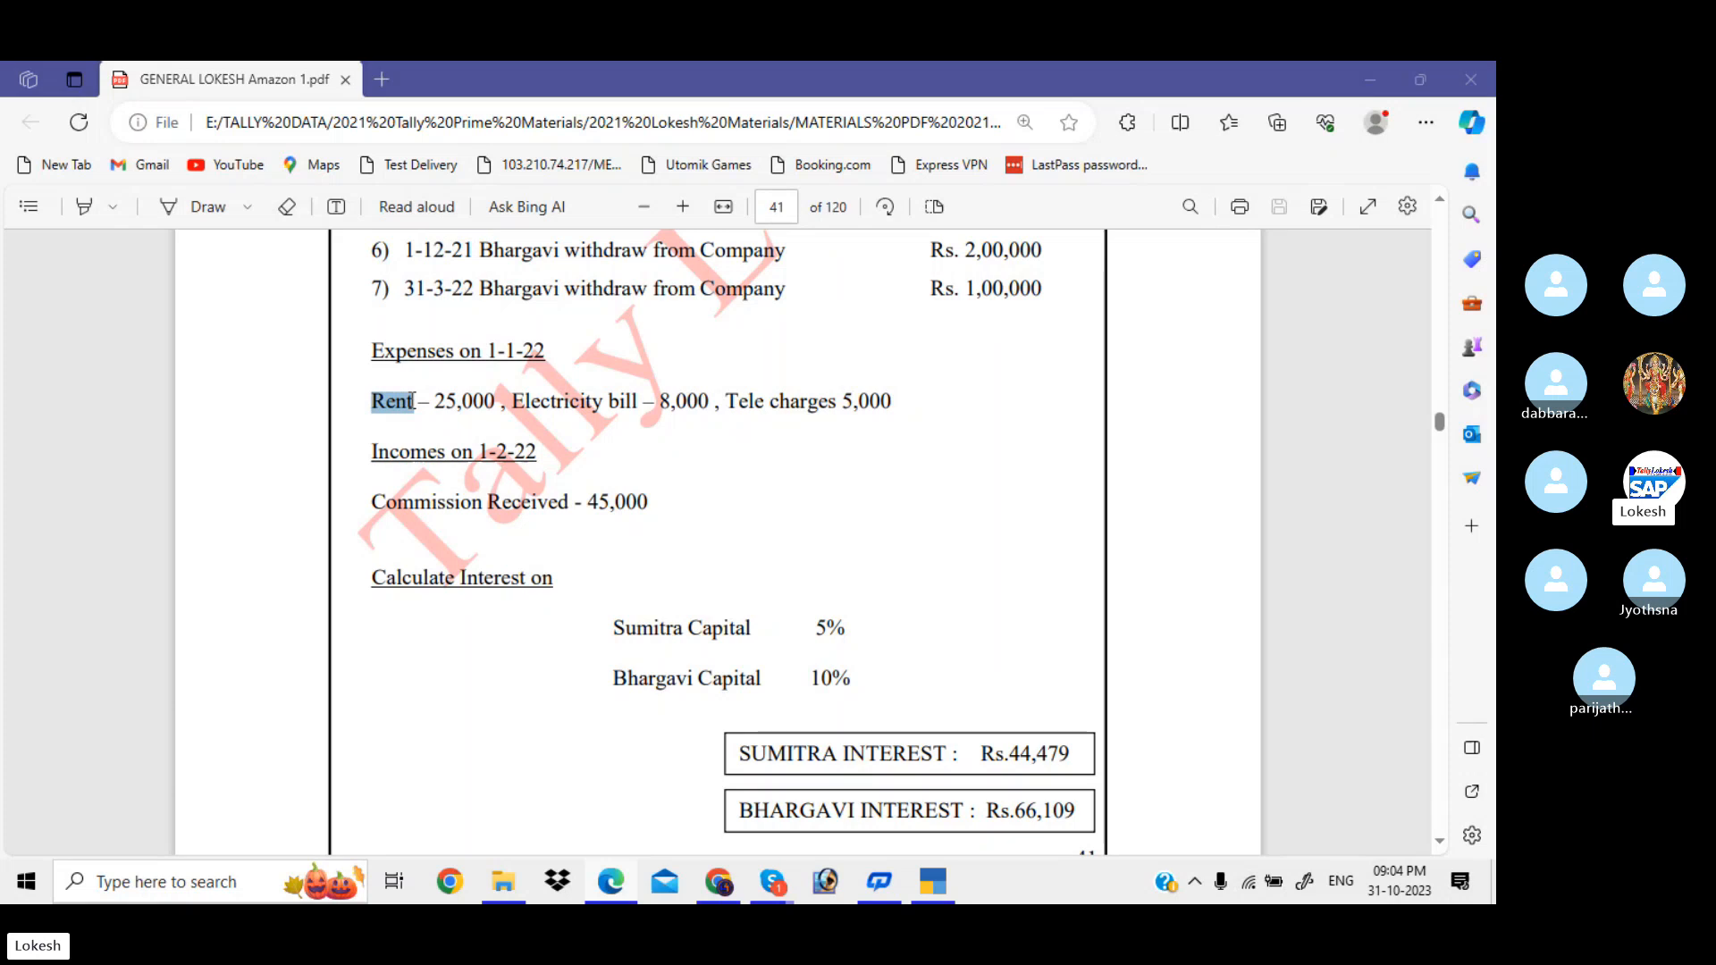
key(alt+Tab)
key(ctrl+alt+v)
key(Return)
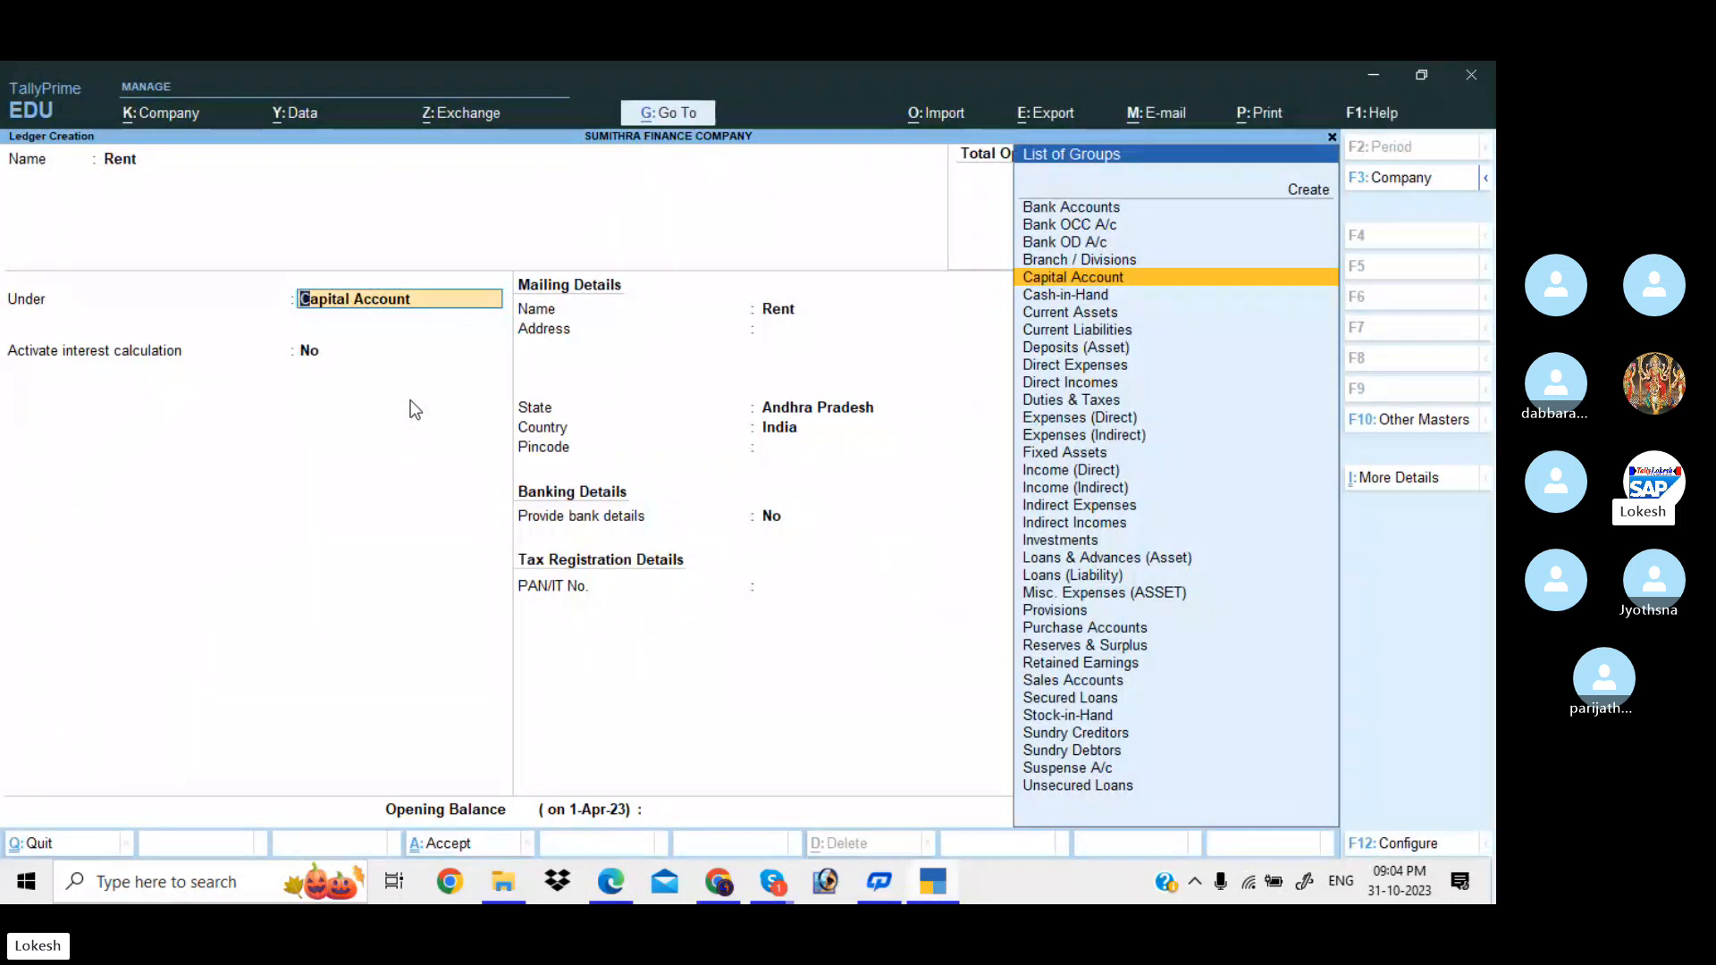
- Group the Rent ledger under Indirect Expenses, leave interest calculation off and the opening balance blank, and save it
text(IND)
key(Down)
key(Down)
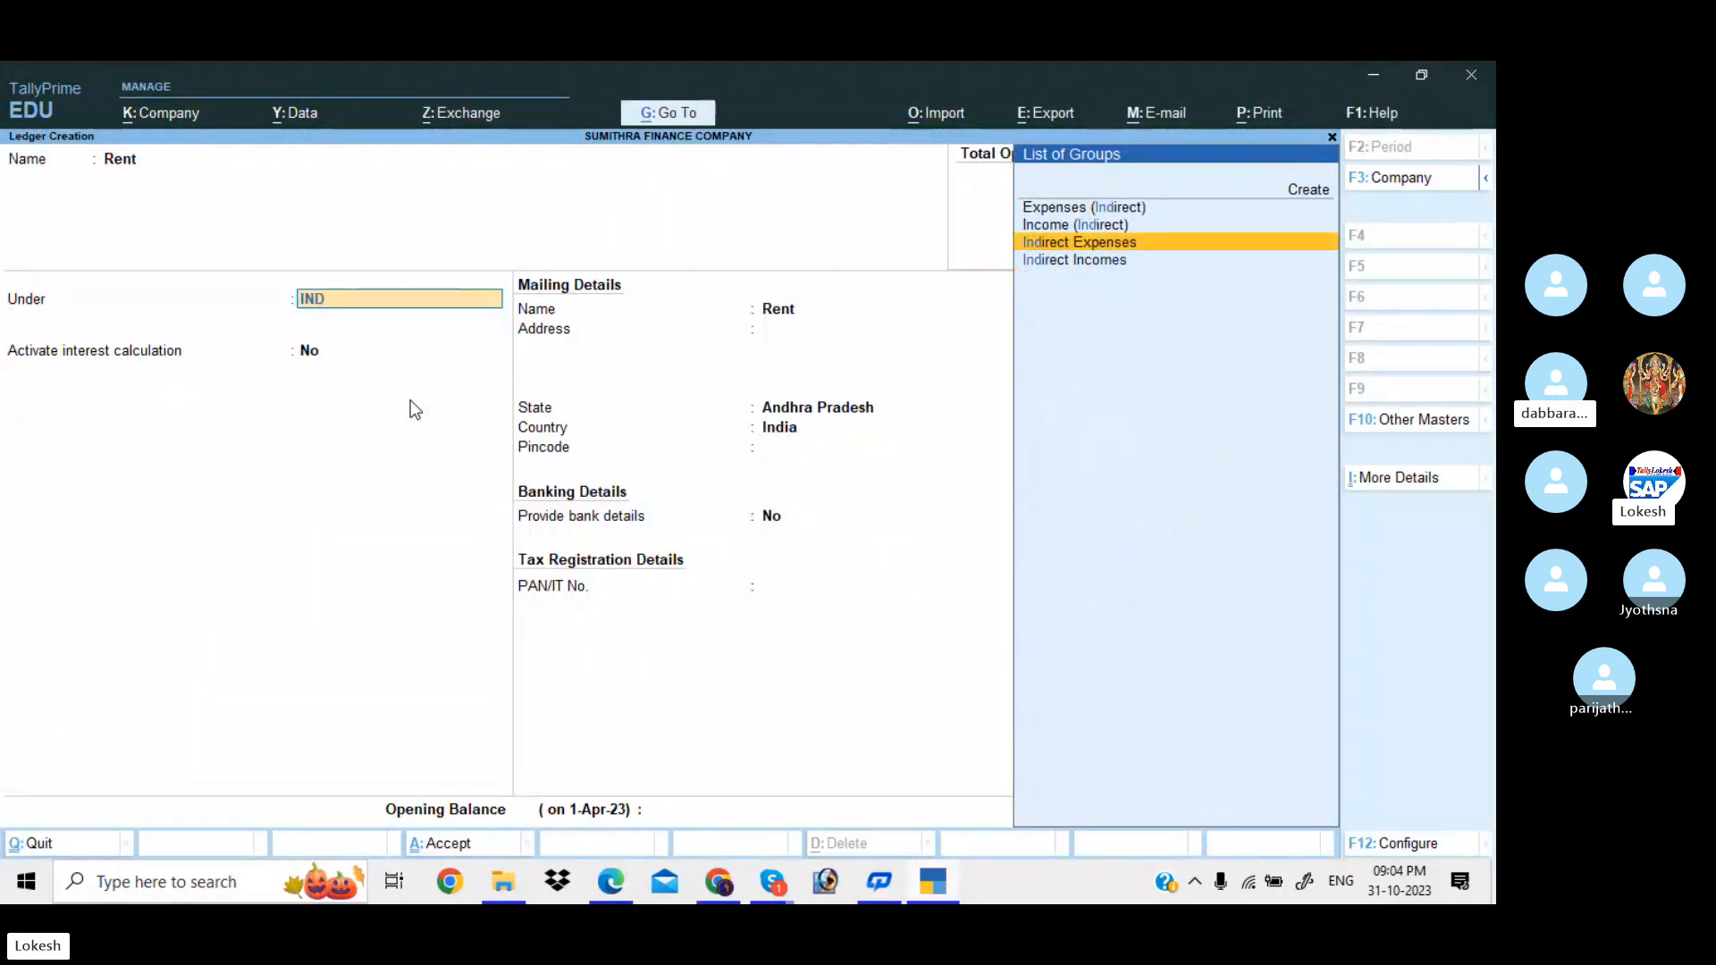
key(Return)
key(Return)
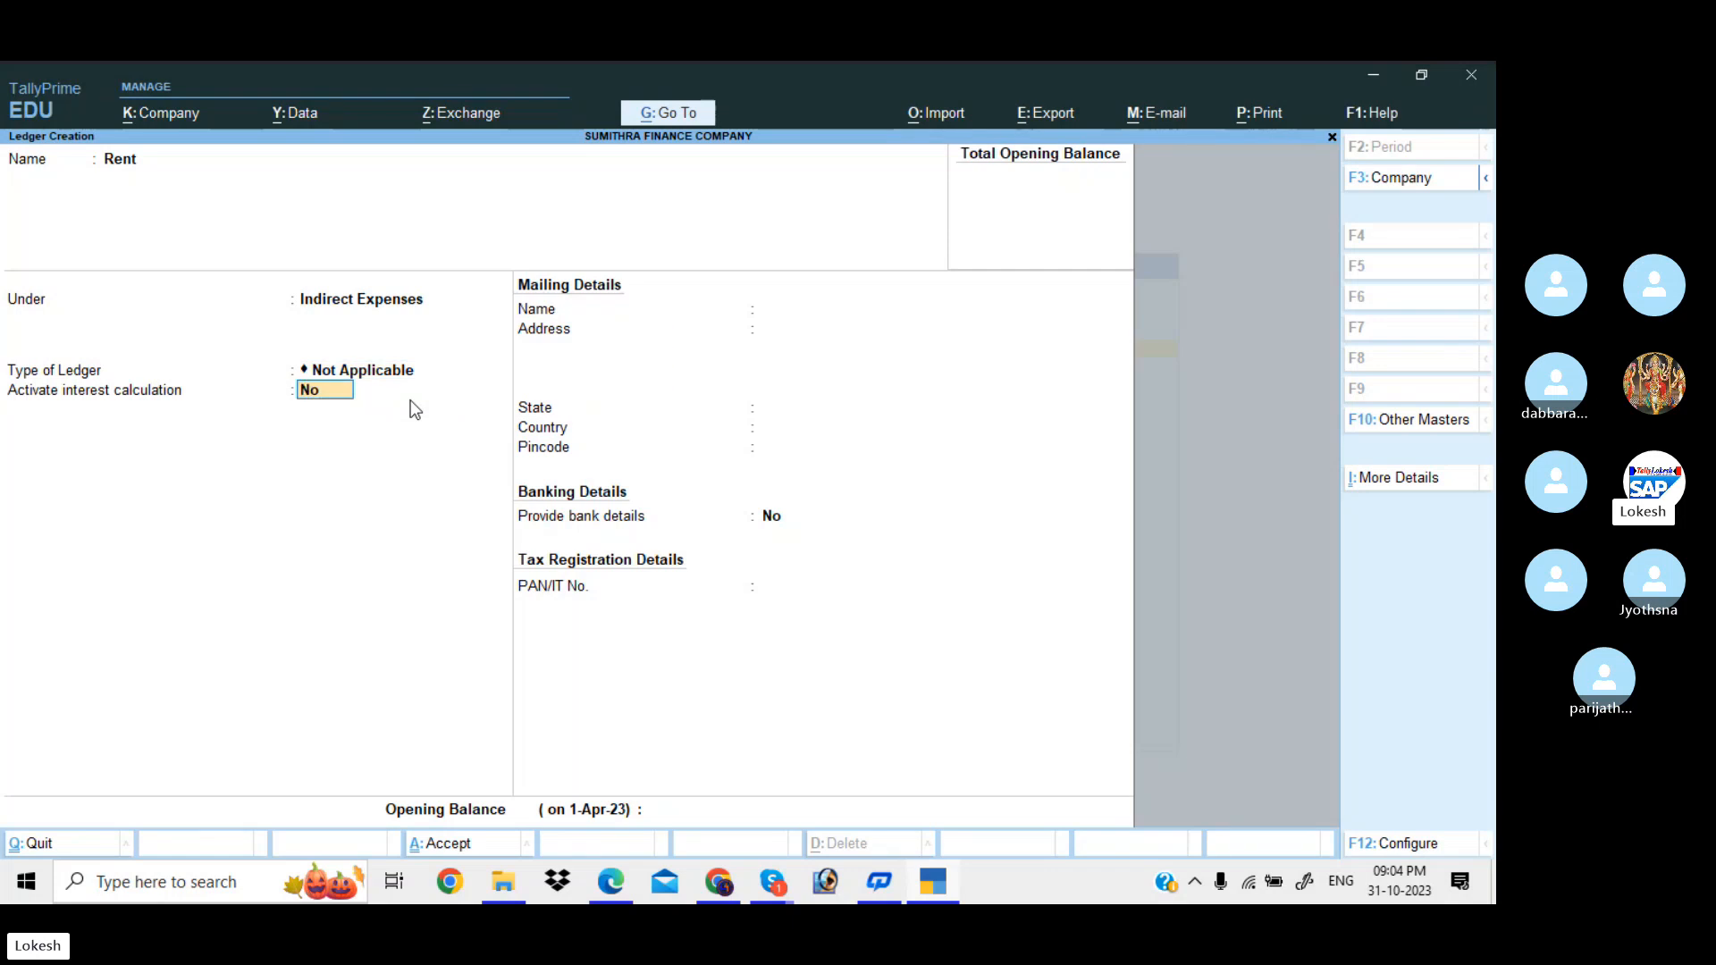
key(Return)
key(Return)
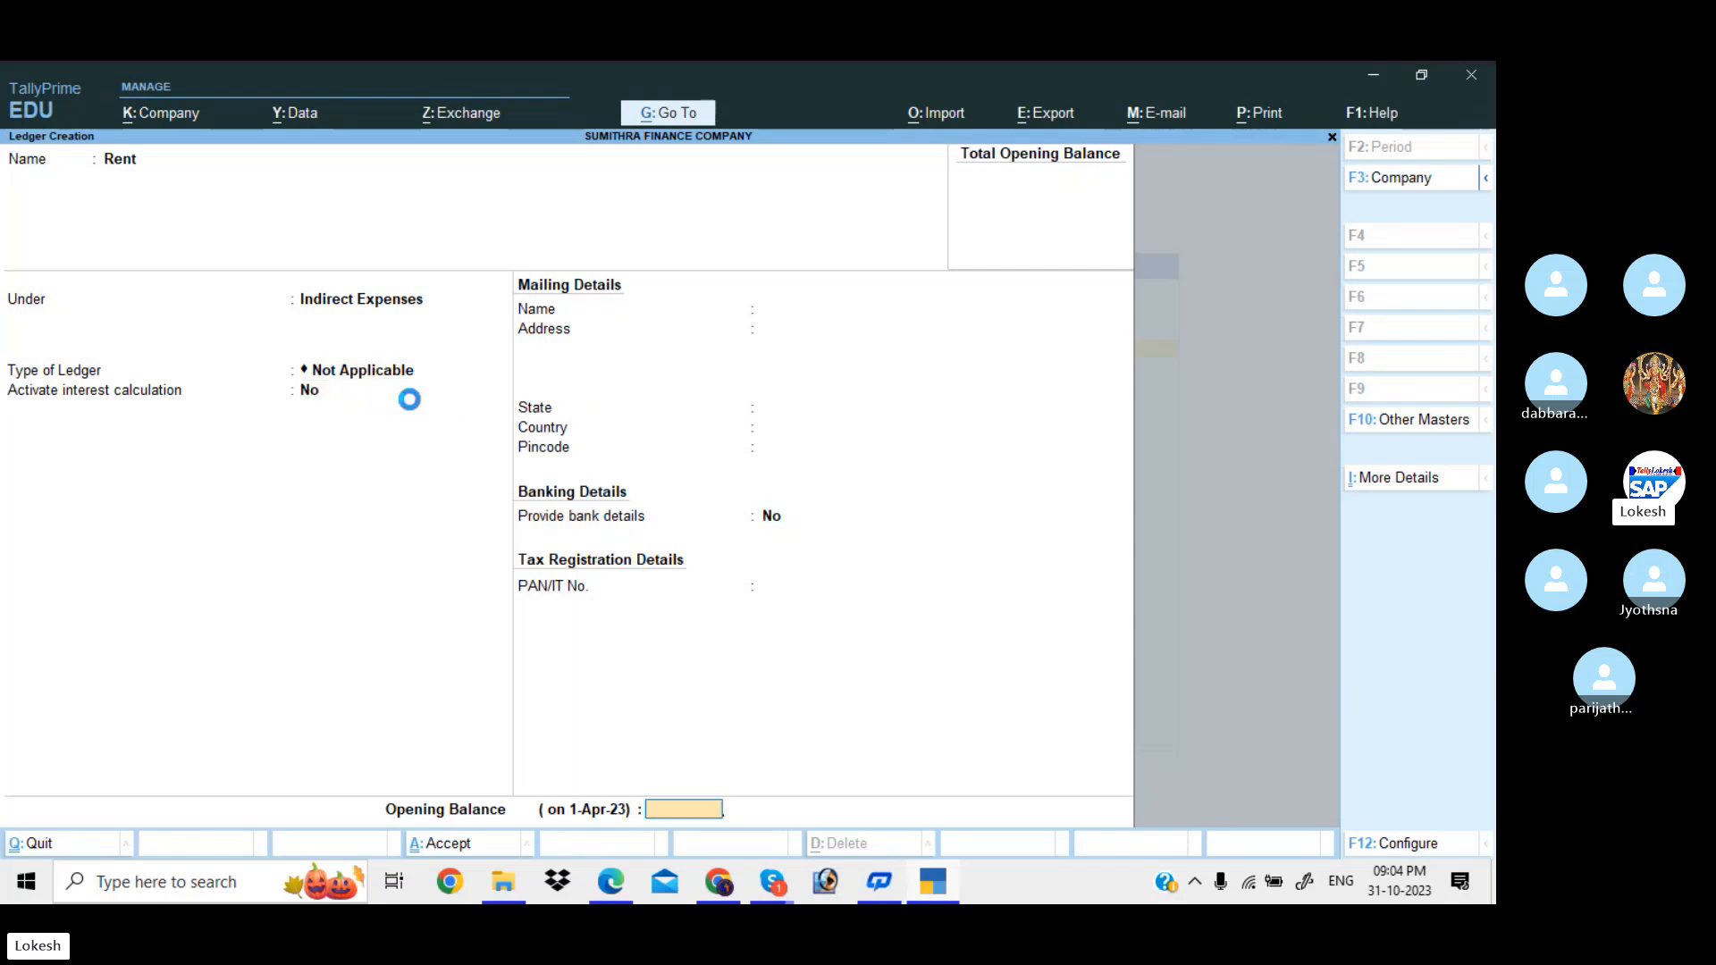
key(Return)
key(Return)
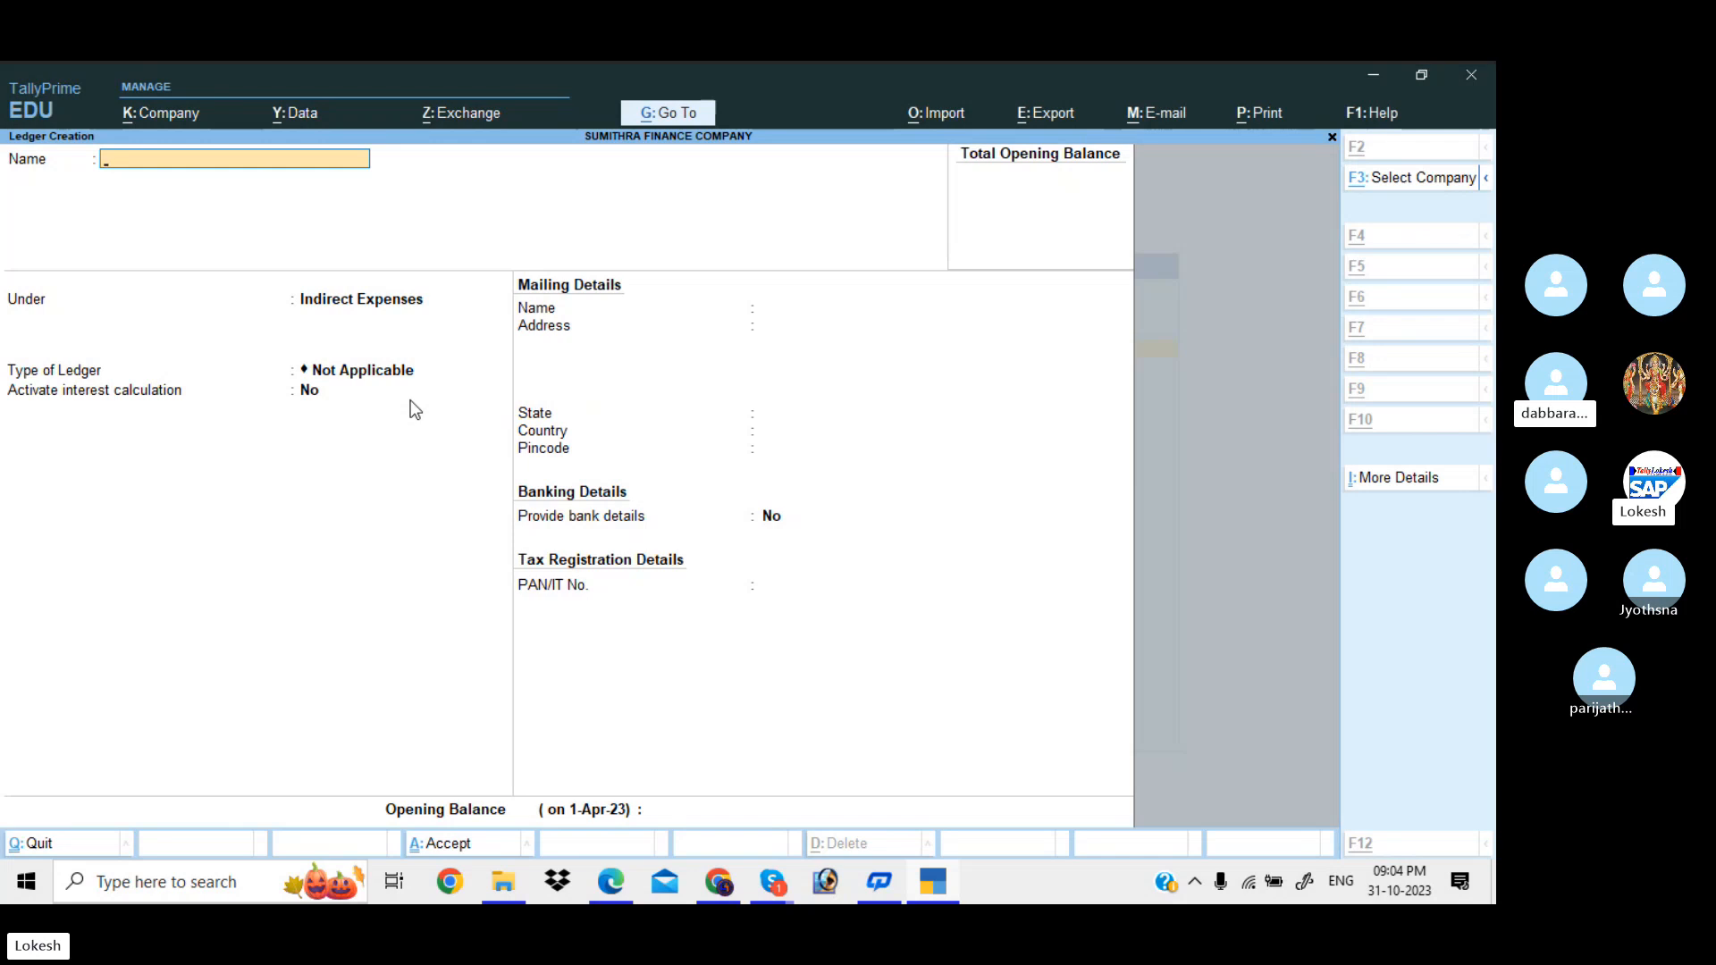
- Copy the expense name "Electricity bill" from the course PDF into the name of the next new ledger
key(alt+Tab)
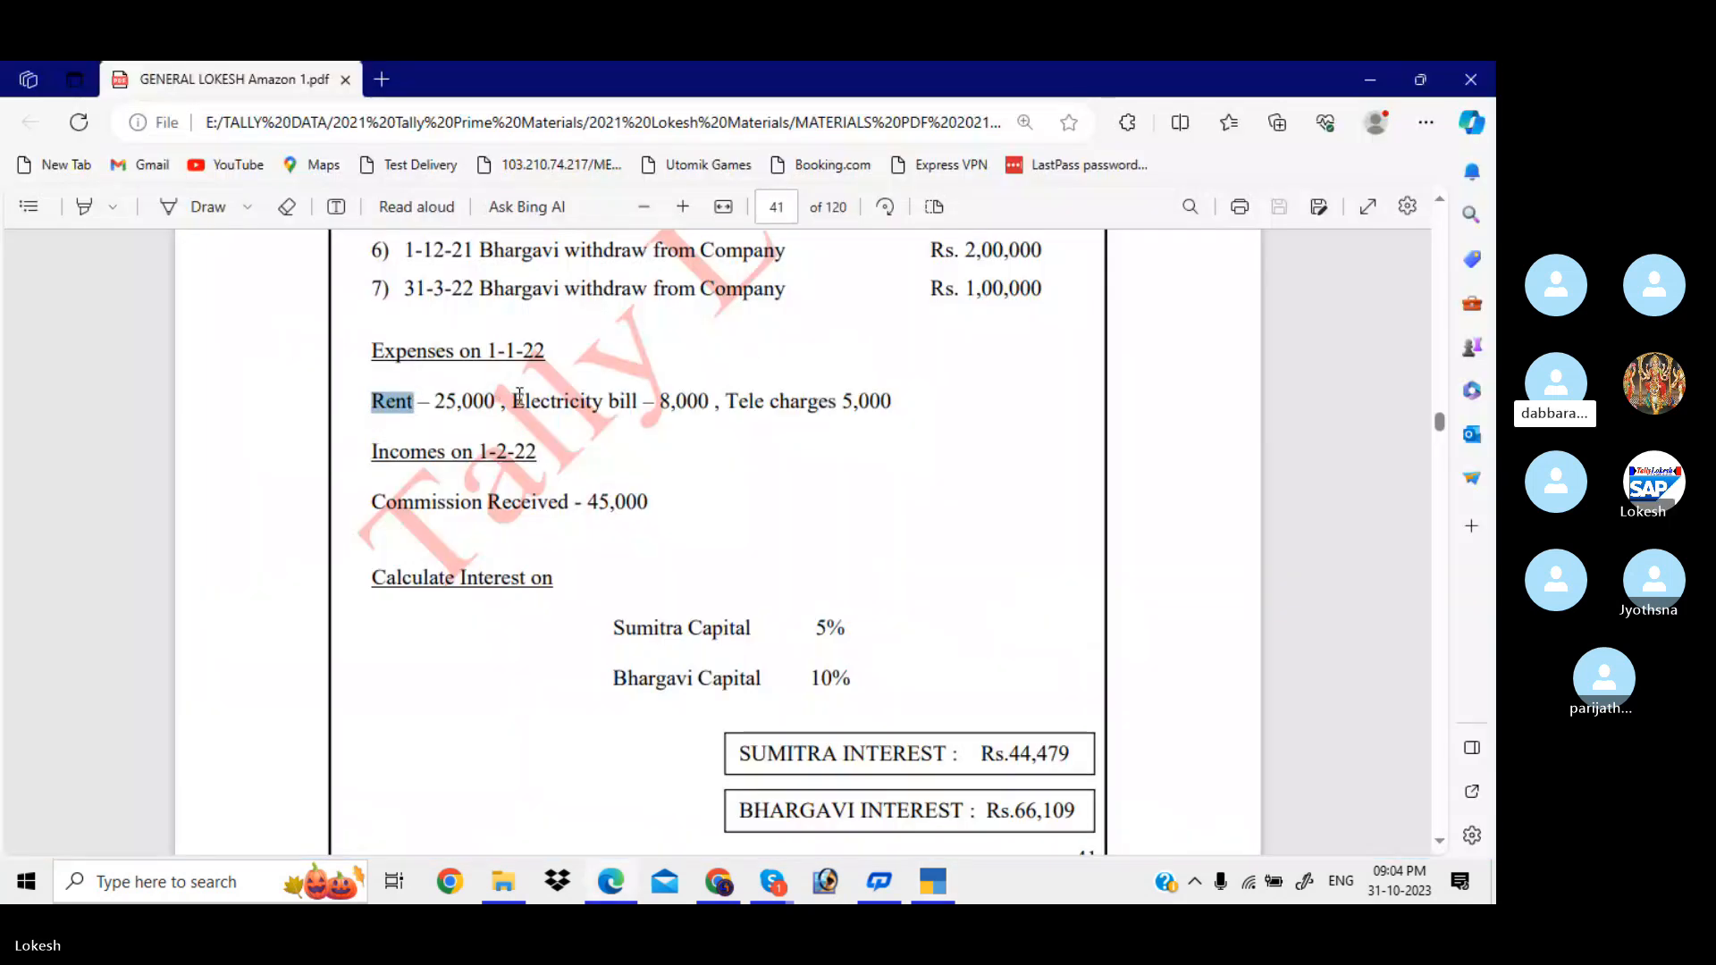
drag(513, 400, 631, 403)
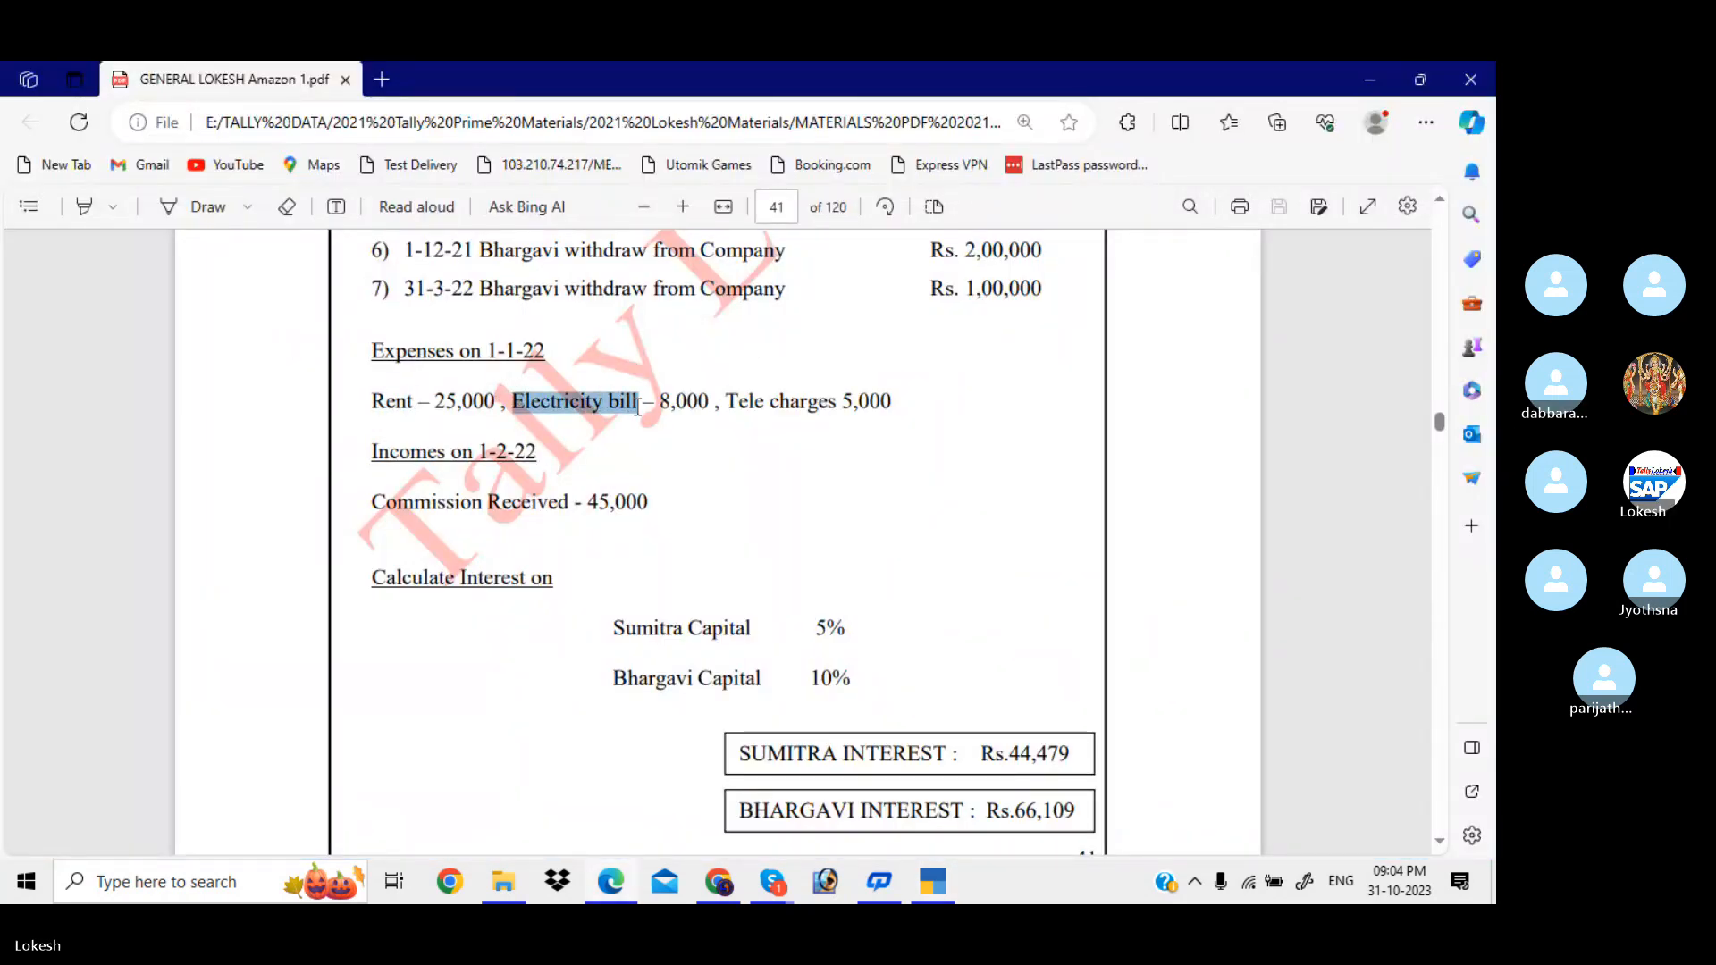
key(ctrl+c)
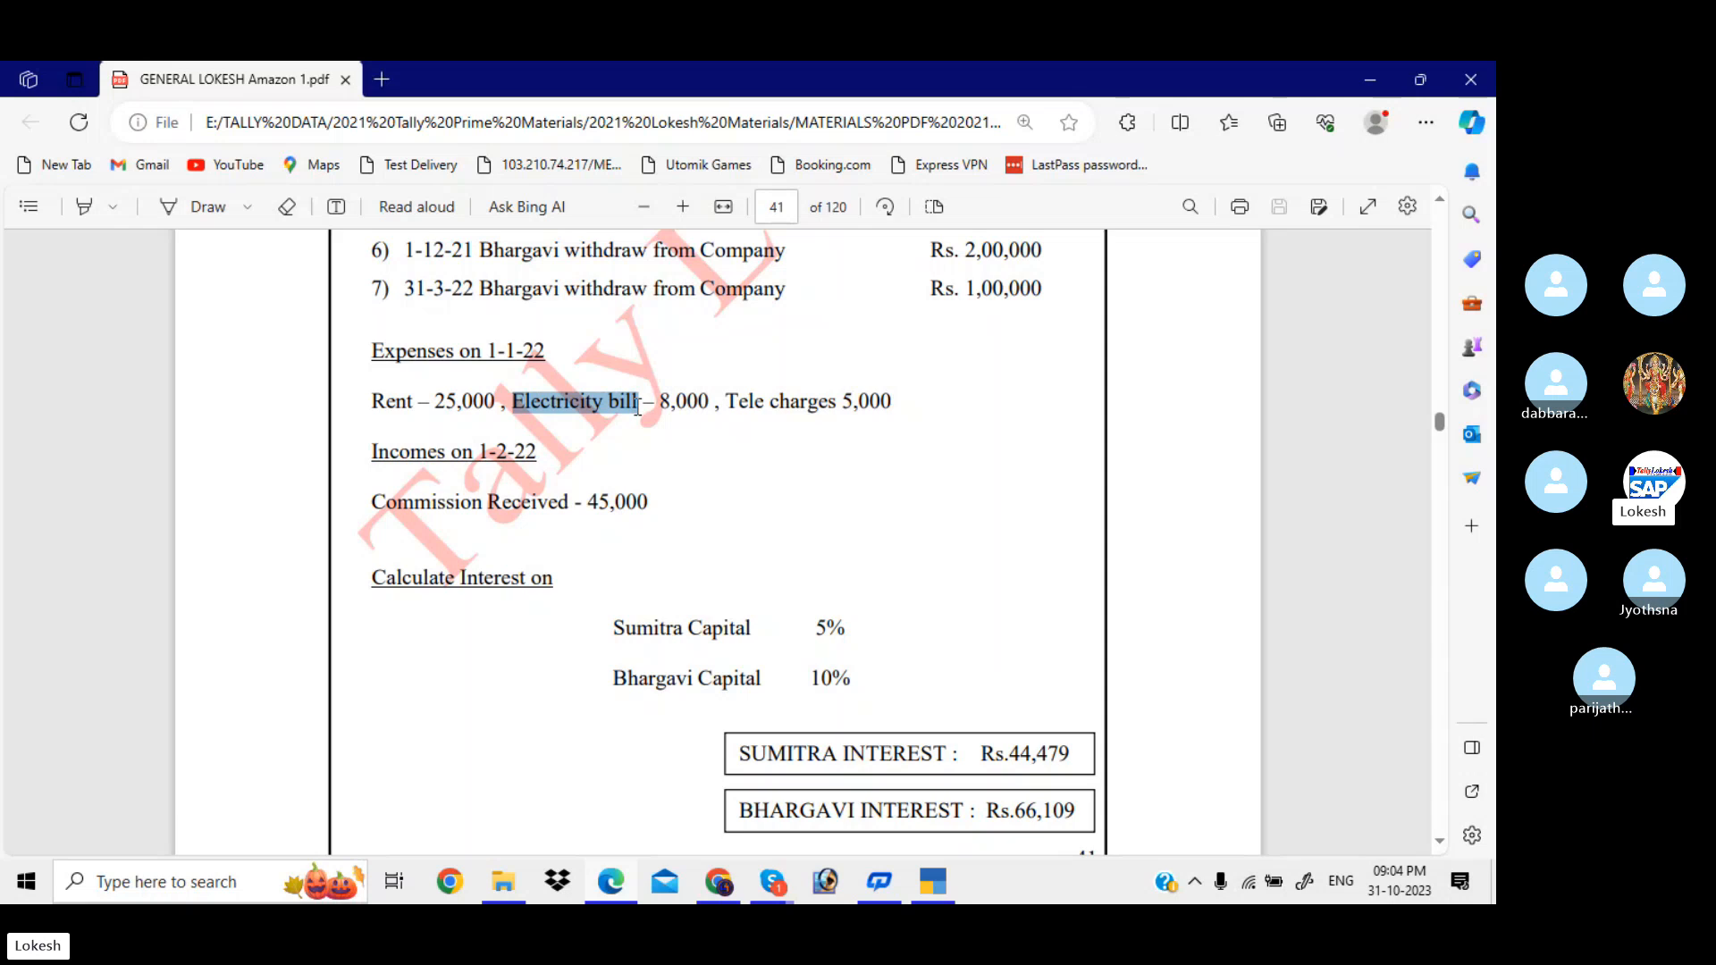
key(alt+Tab)
key(ctrl+v)
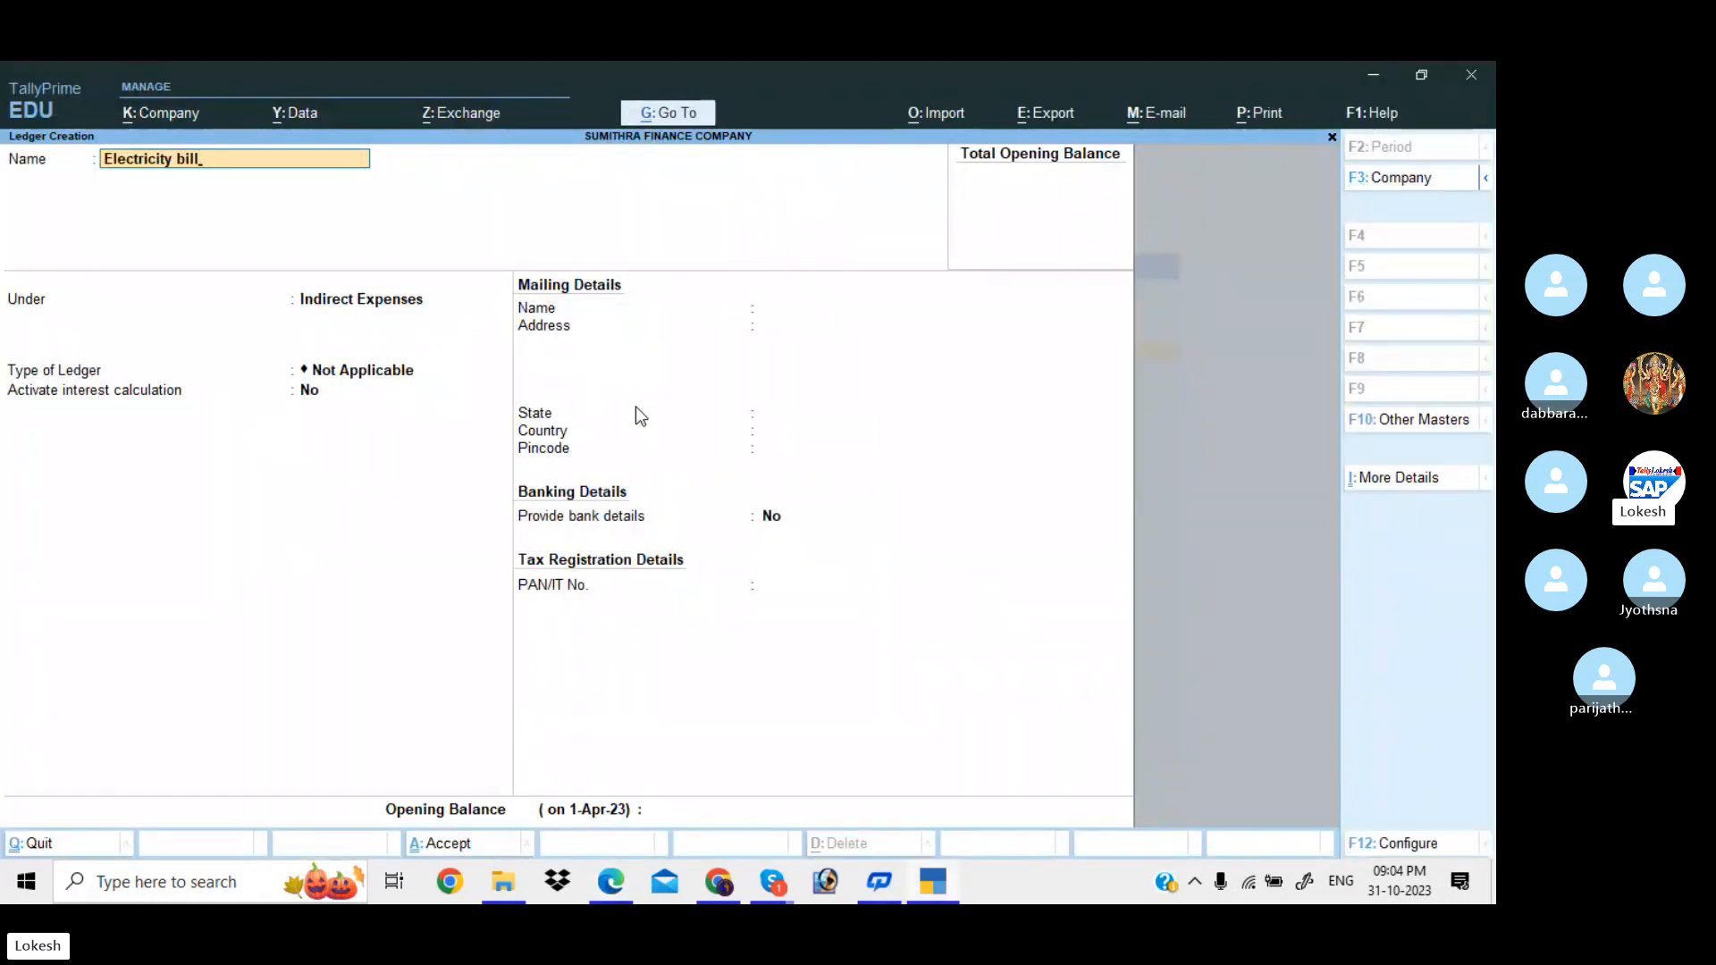
- Save the Electricity bill ledger under Indirect Expenses, with interest calculation off and no opening balance
key(Return)
key(Return)
key(Return)
key(Return)
key(Return)
key(Return)
key(Return)
key(Return)
key(Return)
key(Return)
key(Return)
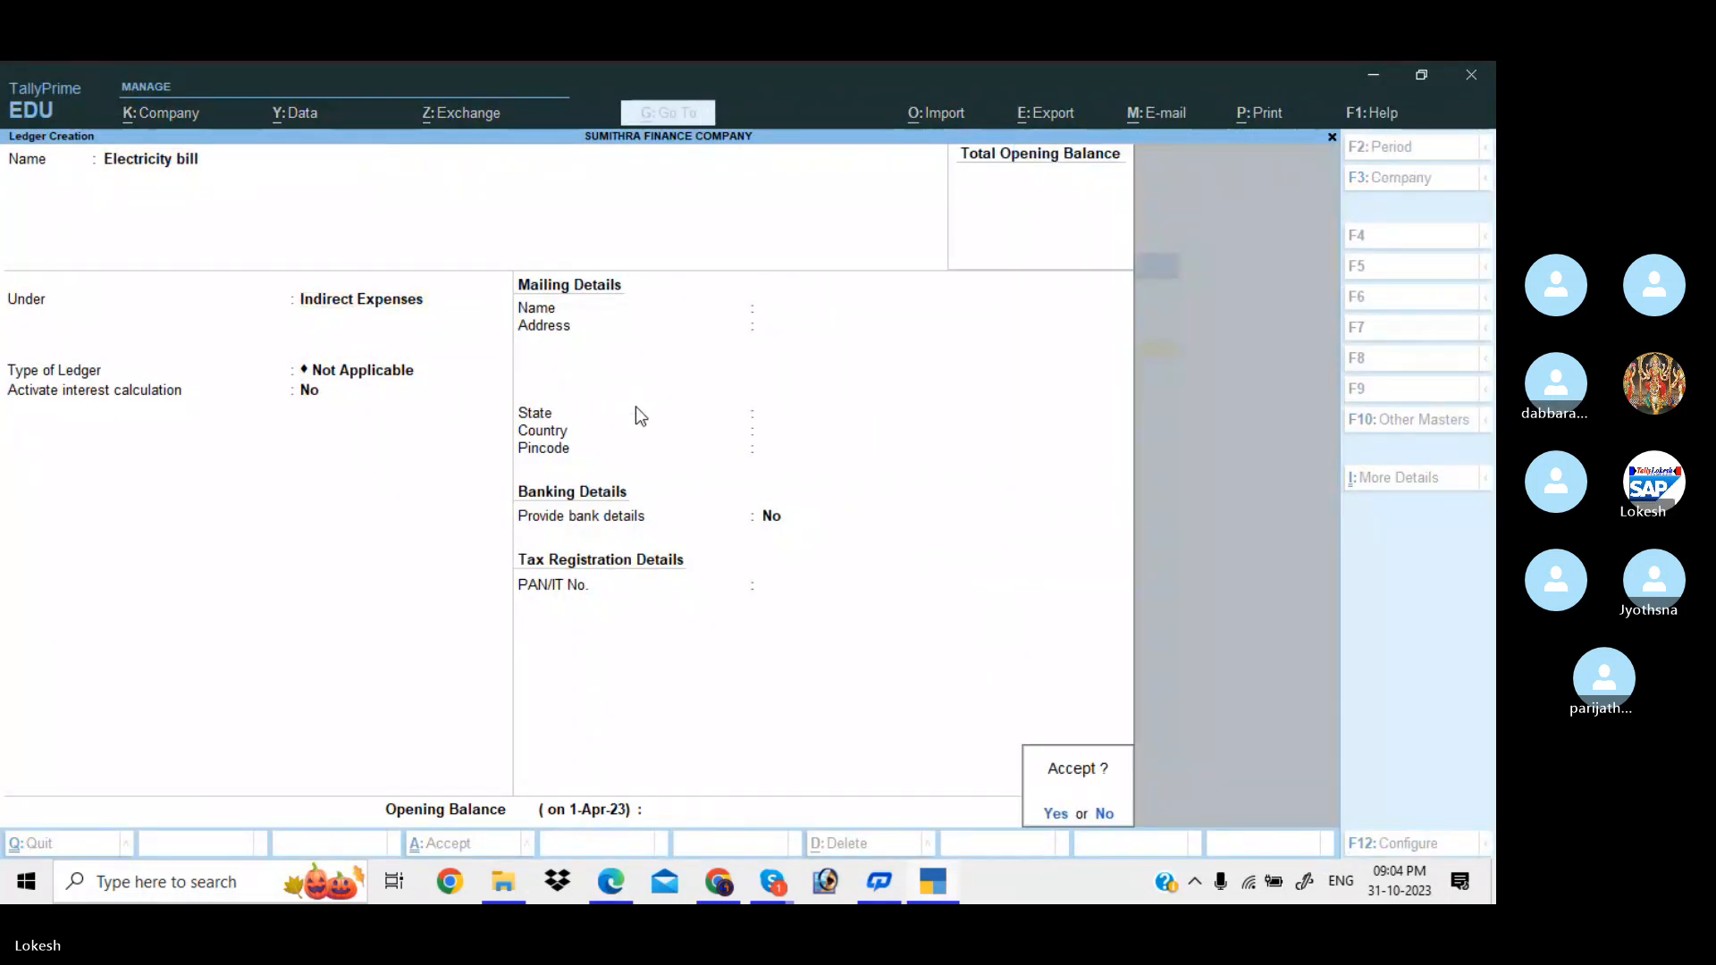
key(Return)
- Copy the expense name "Tele charges" from the course PDF into the name of the next new ledger
key(alt+Tab)
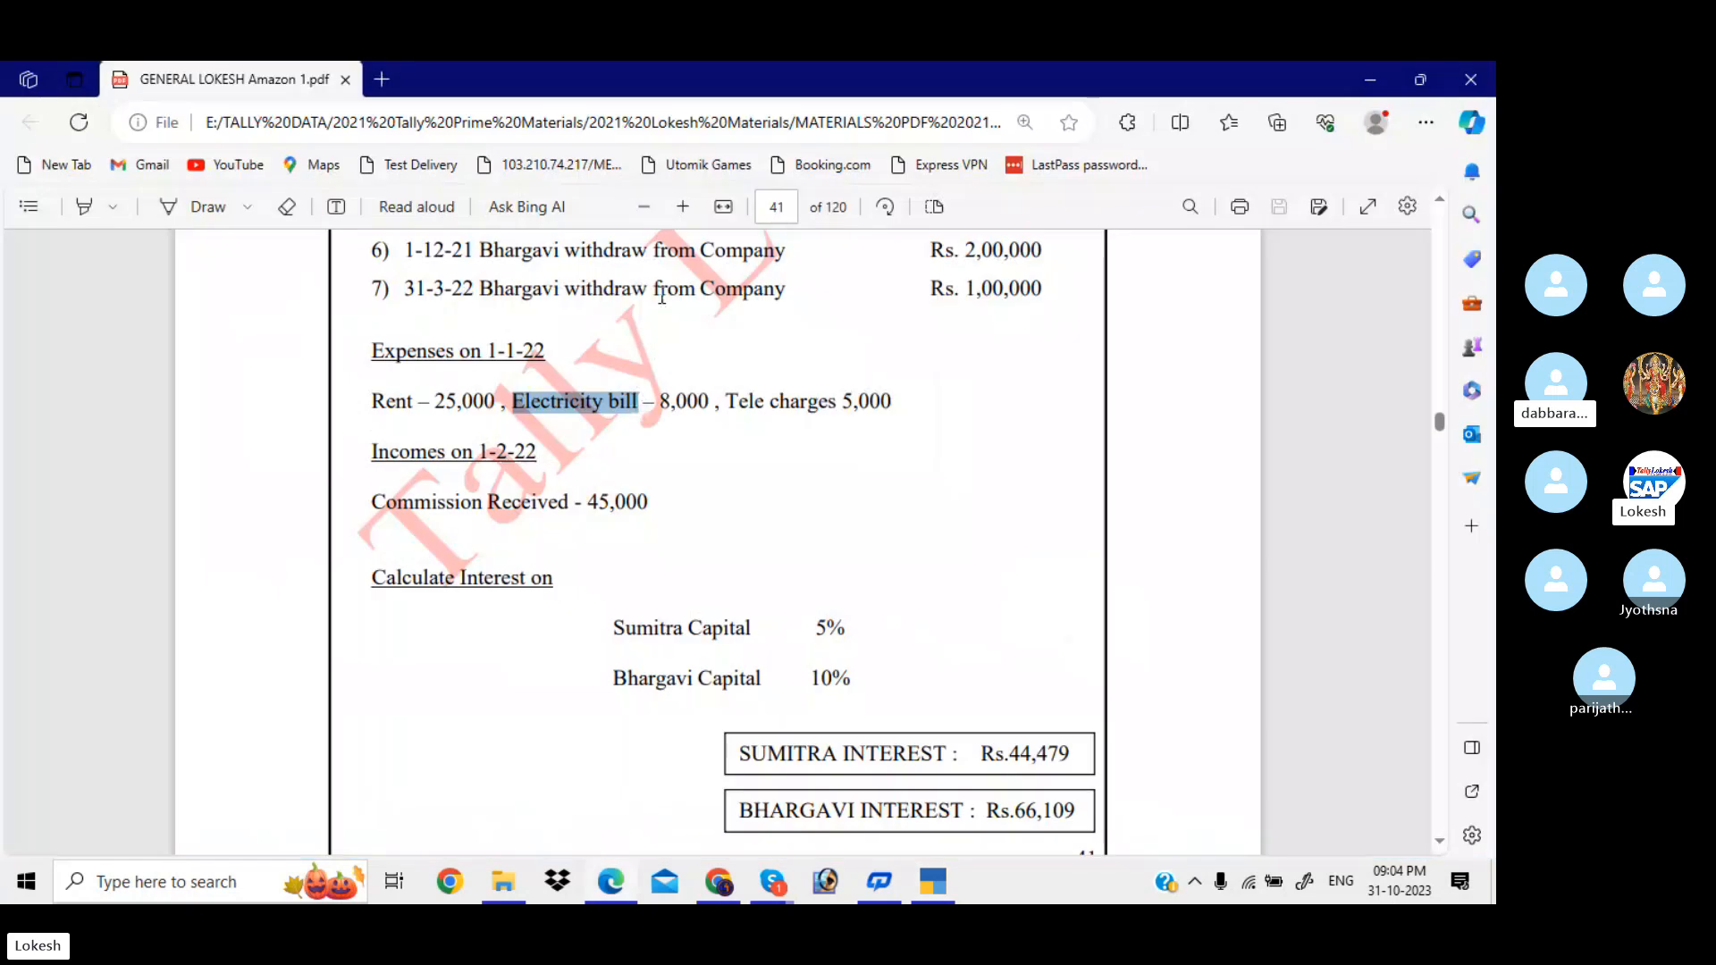
drag(726, 402, 836, 402)
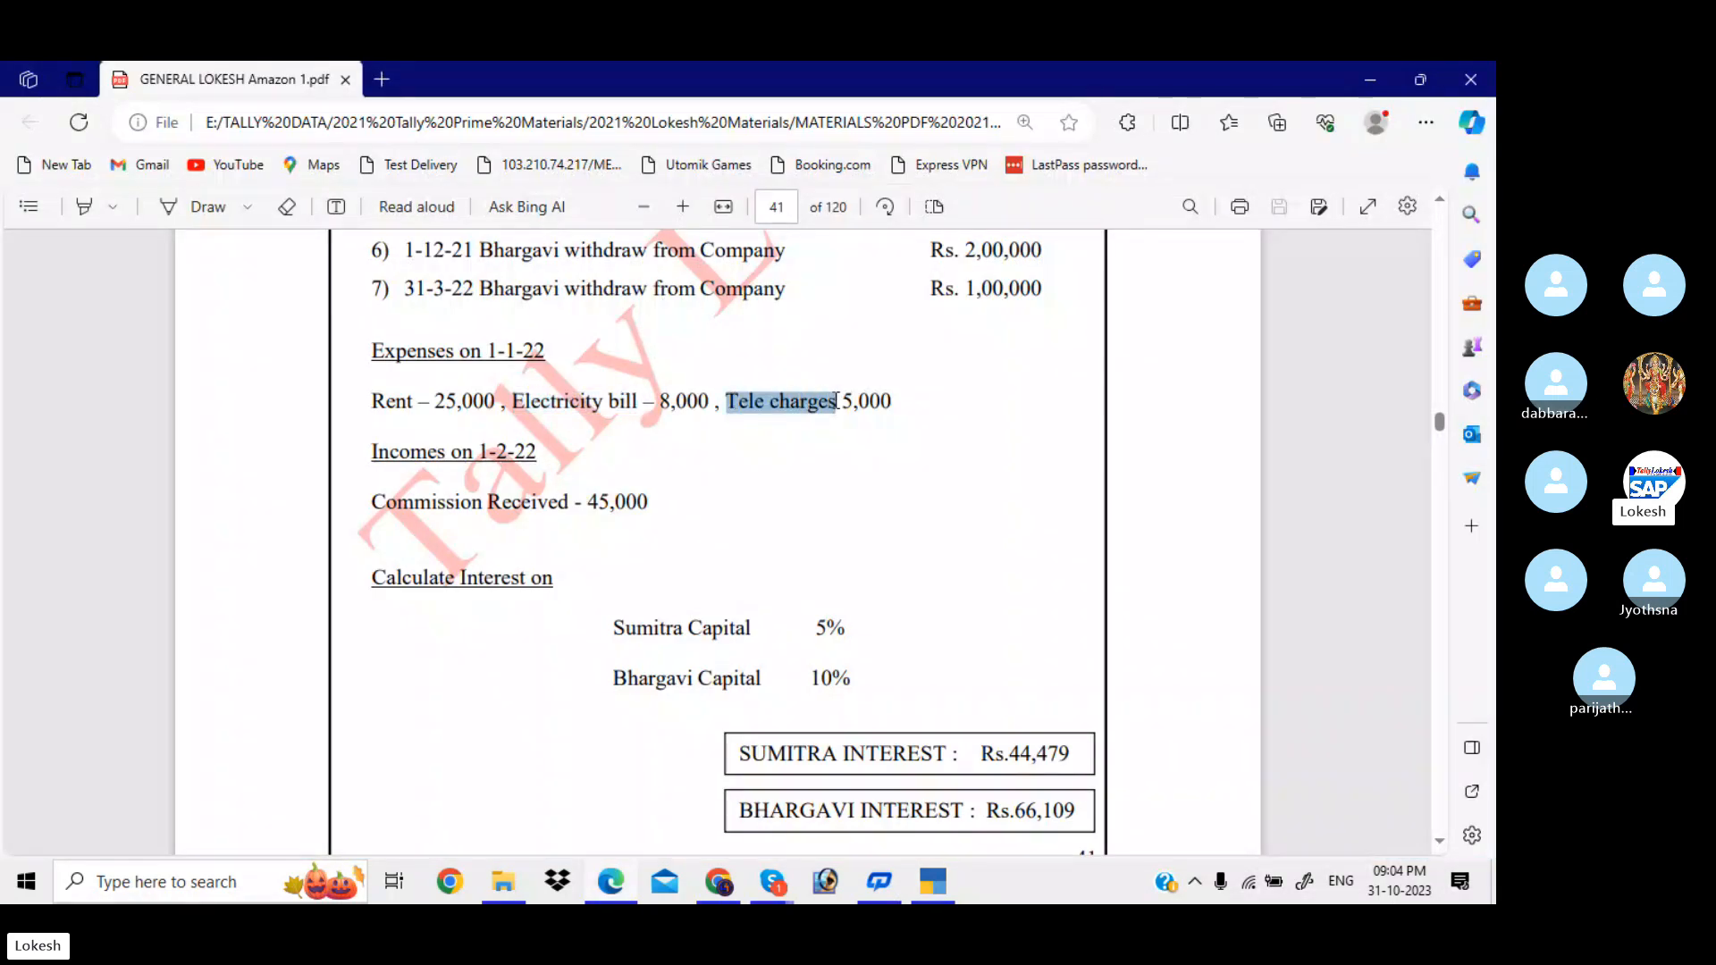
key(ctrl+c)
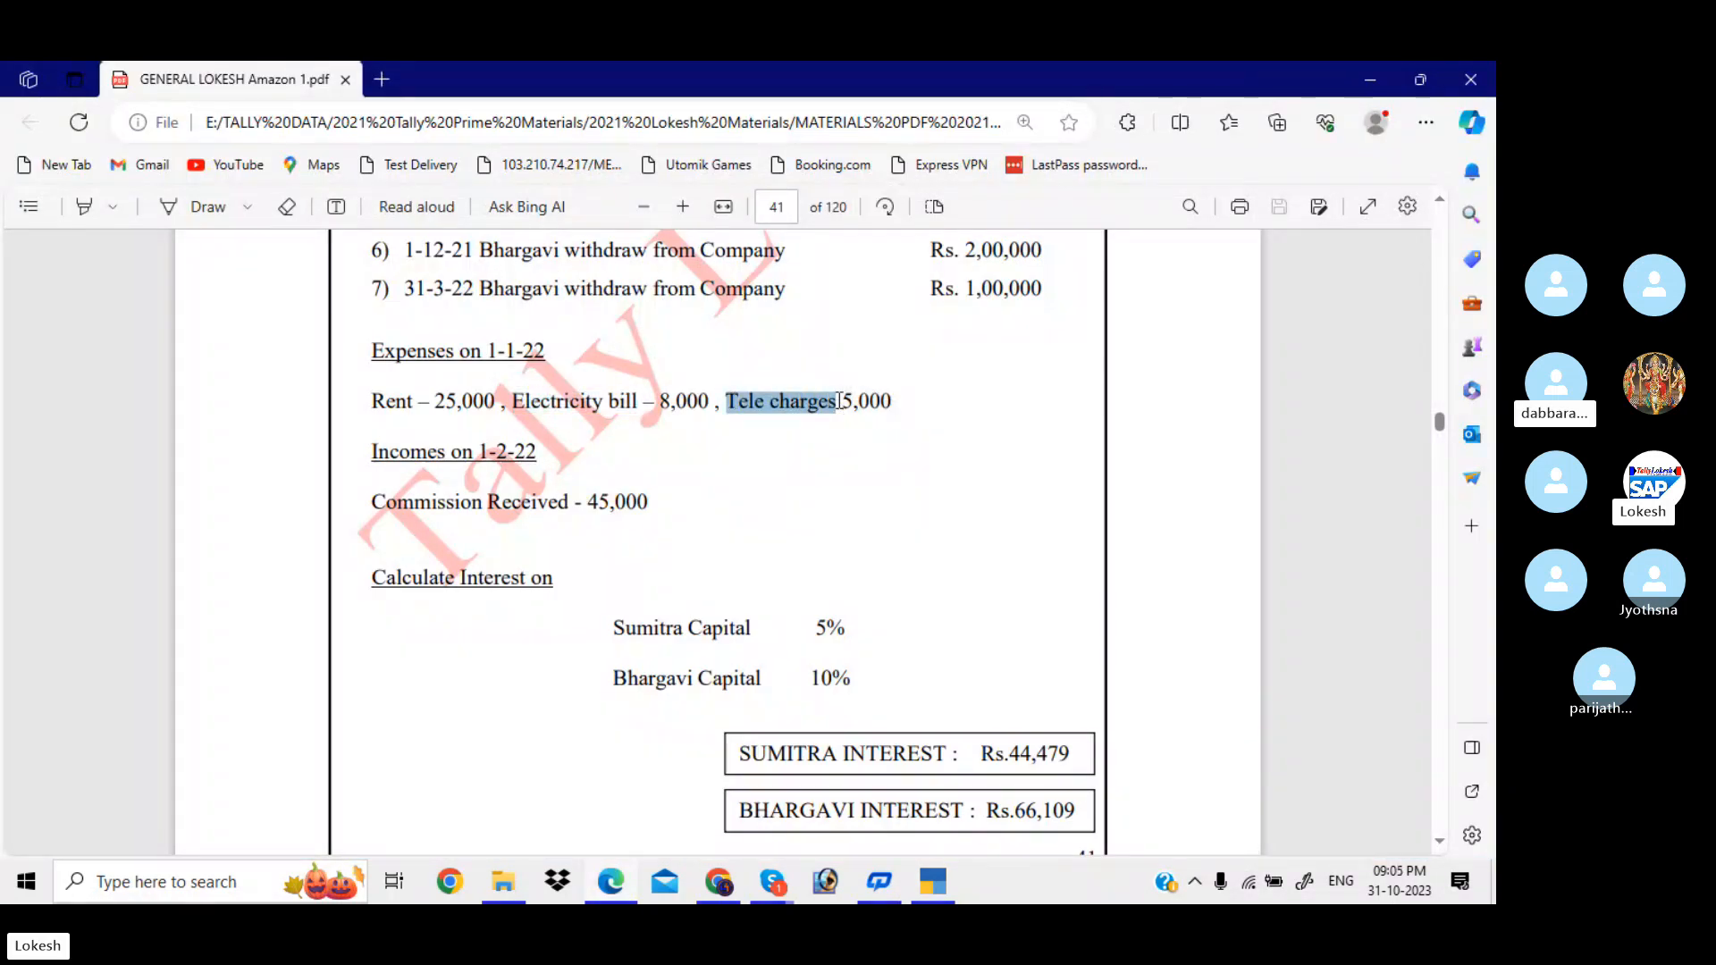
key(alt+Tab)
key(ctrl+v)
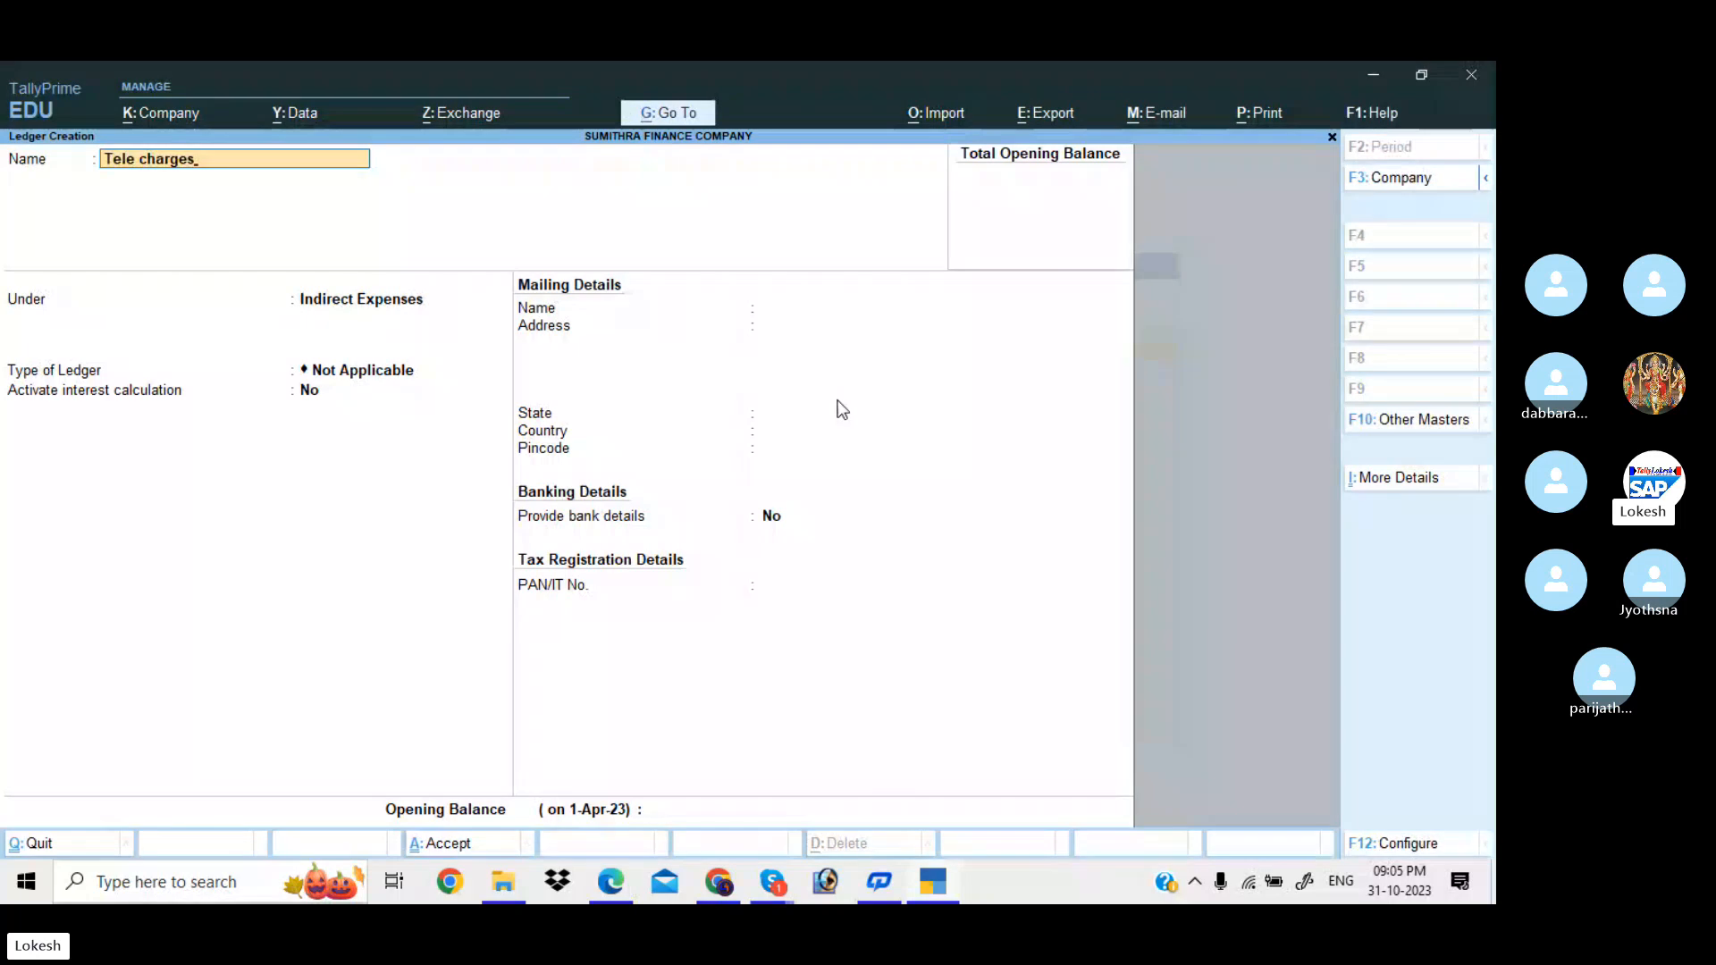
- Save the Tele charges ledger under Indirect Expenses, with interest calculation off and no opening balance
key(Return)
key(Return)
key(Return)
key(Return)
key(Return)
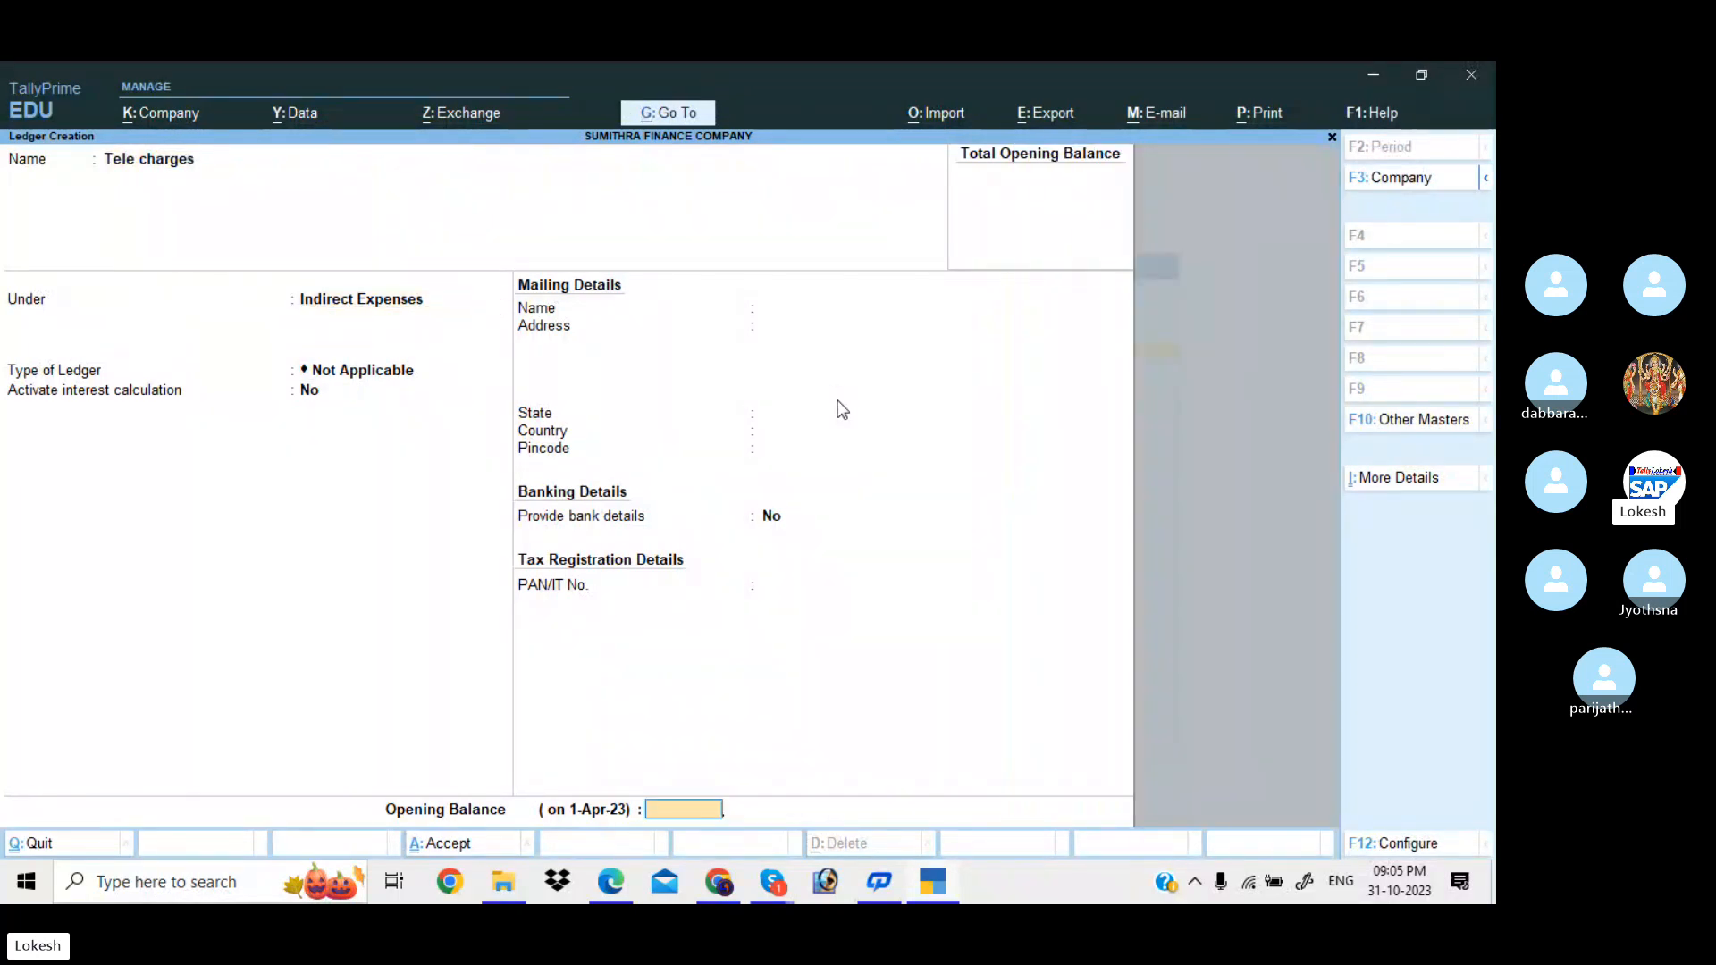
key(Return)
key(Return)
- Copy the income name "Commission Received" from the course PDF into the name of the next new ledger
key(alt+Tab)
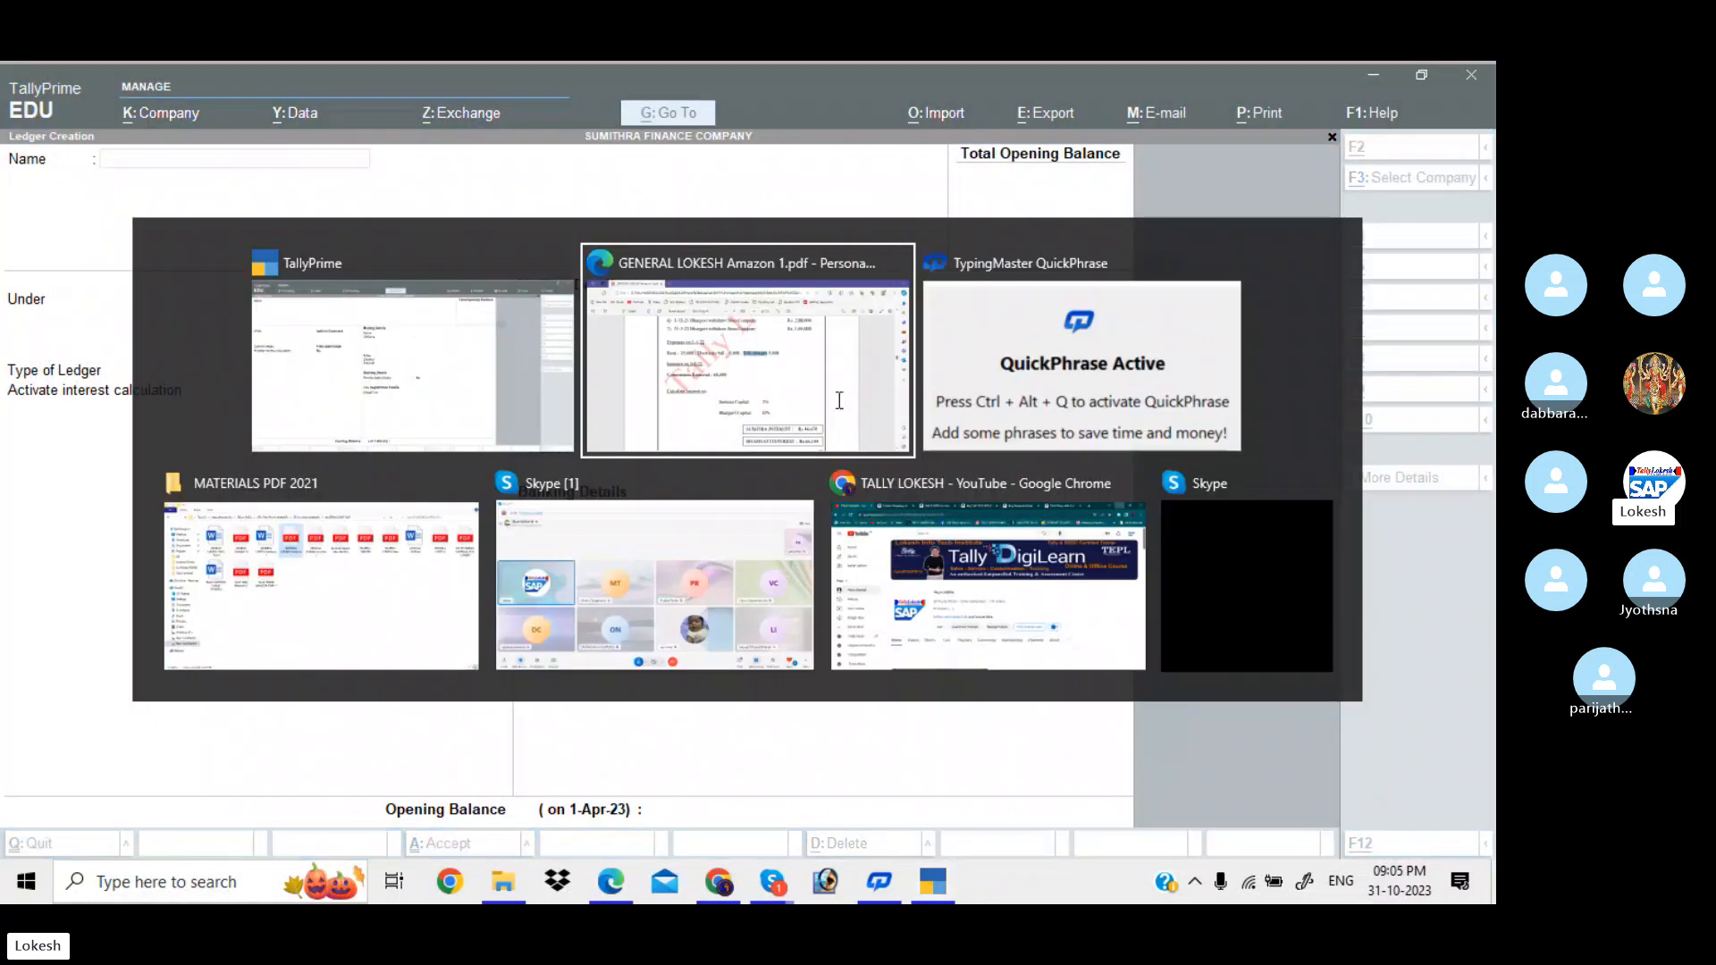
click(375, 497)
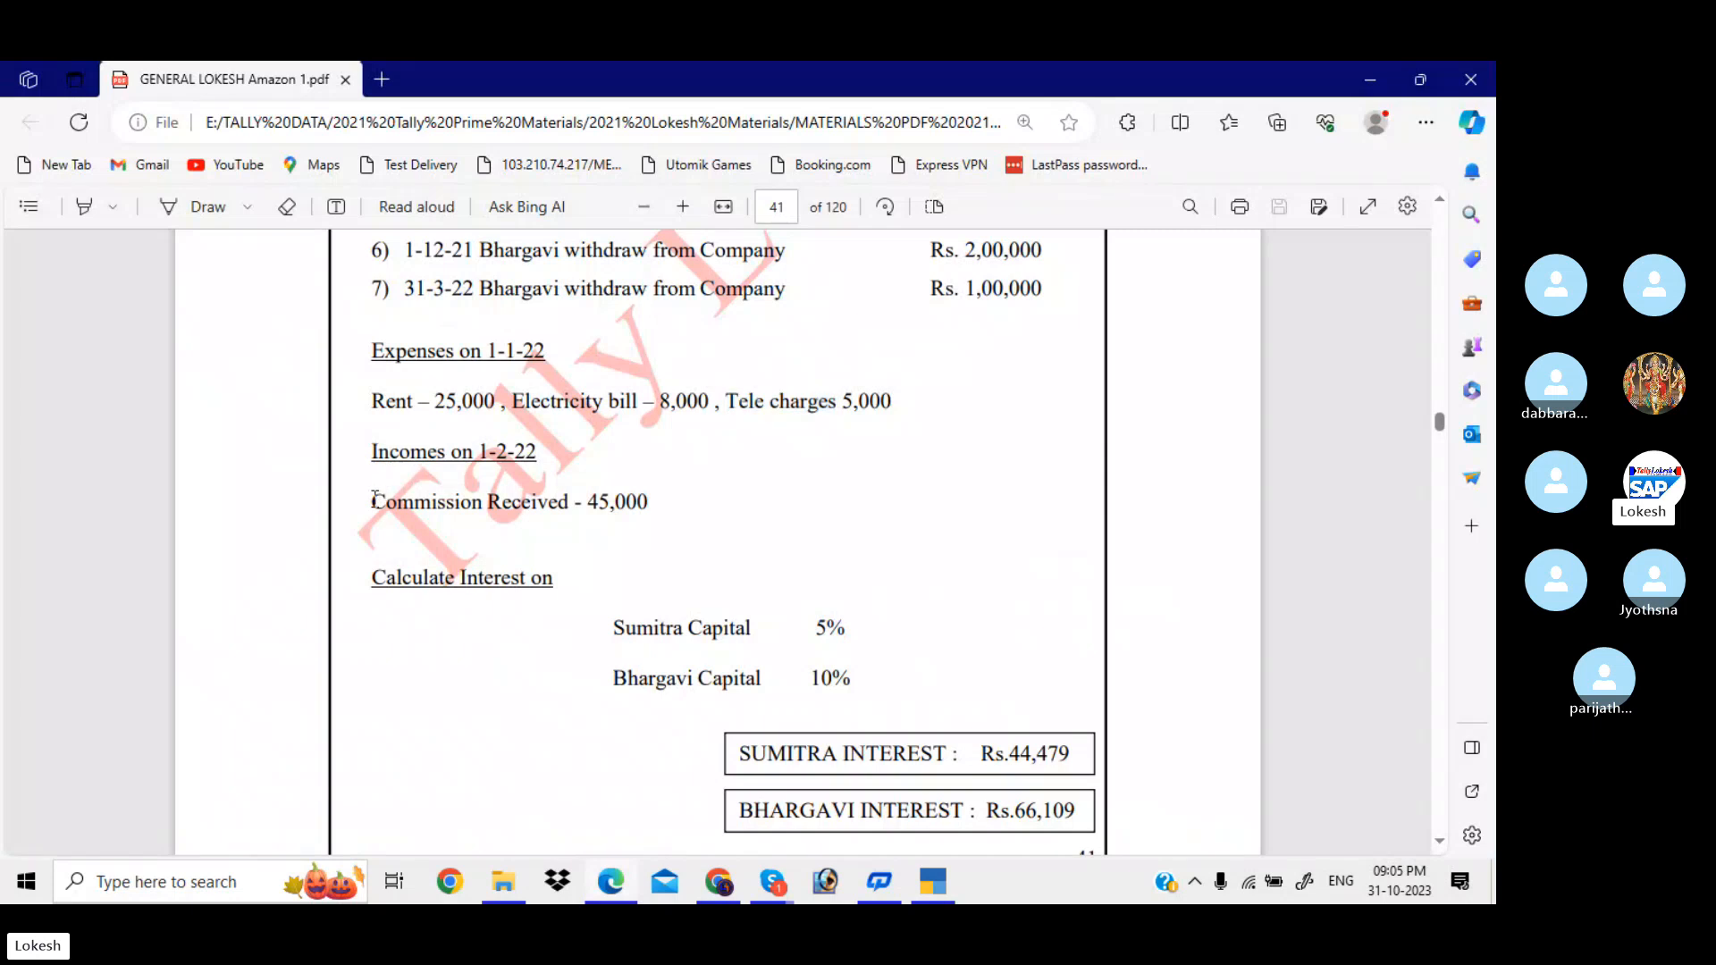
drag(375, 498, 572, 494)
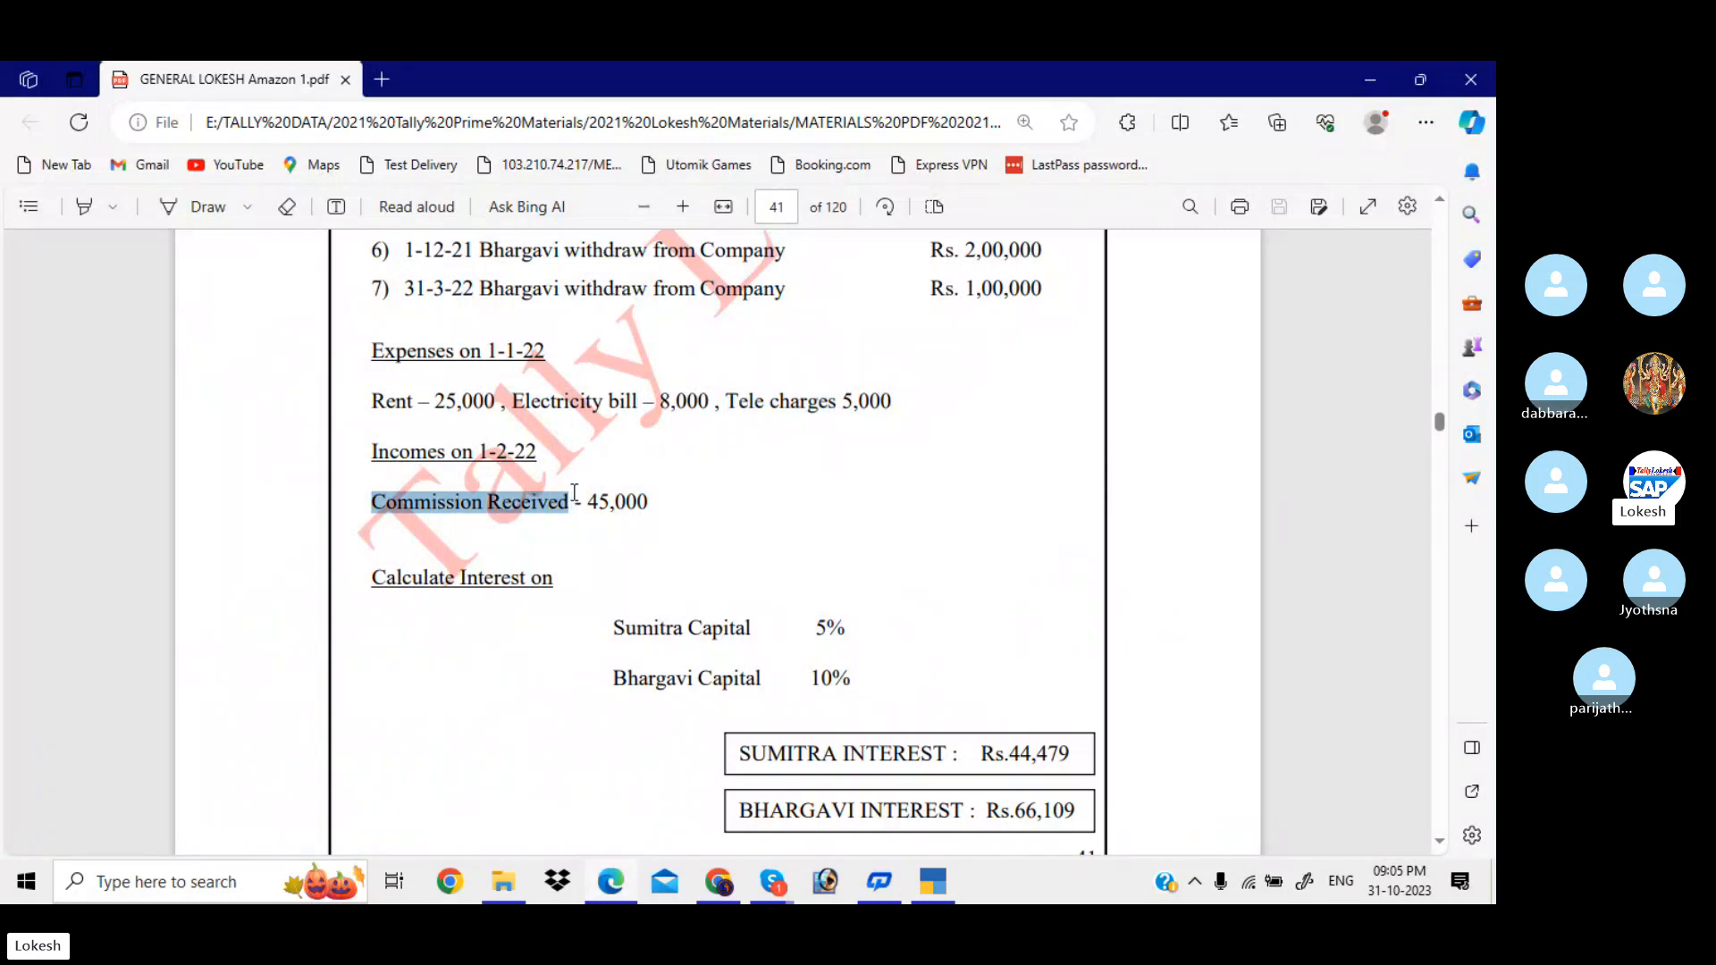
key(ctrl+c)
key(alt+Tab)
key(ctrl+alt+v)
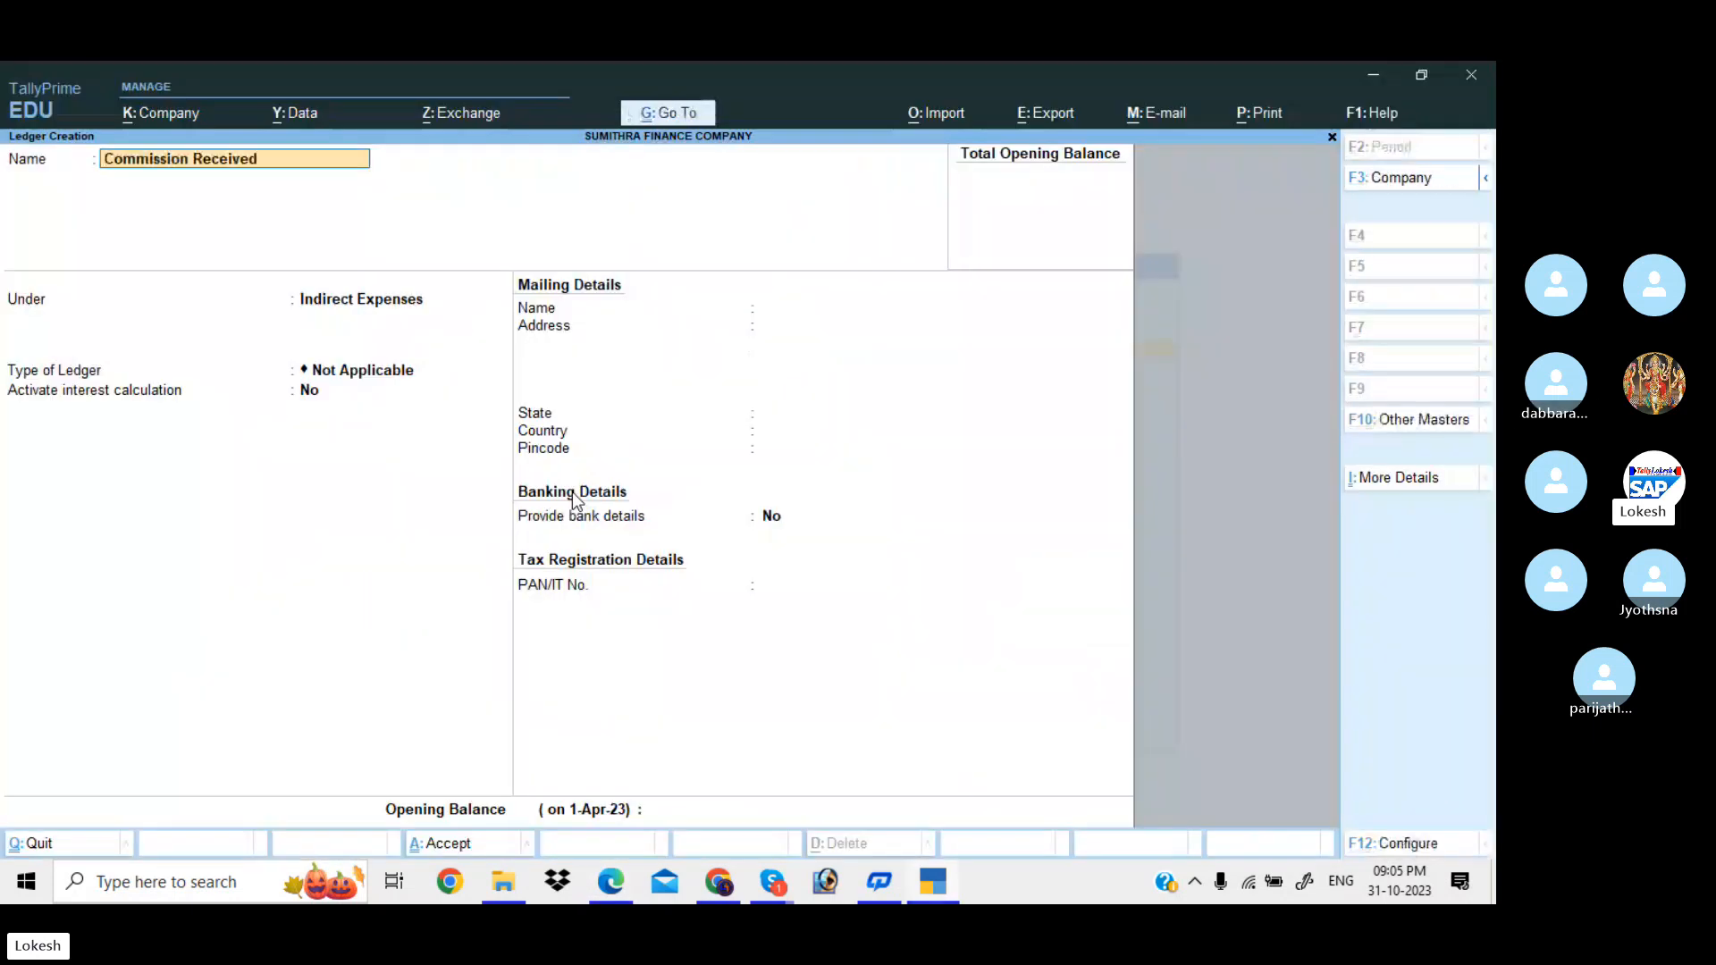
- Group the Commission Received ledger under Indirect Incomes, keep its type Not Applicable and interest calculation off, and save it
key(Return)
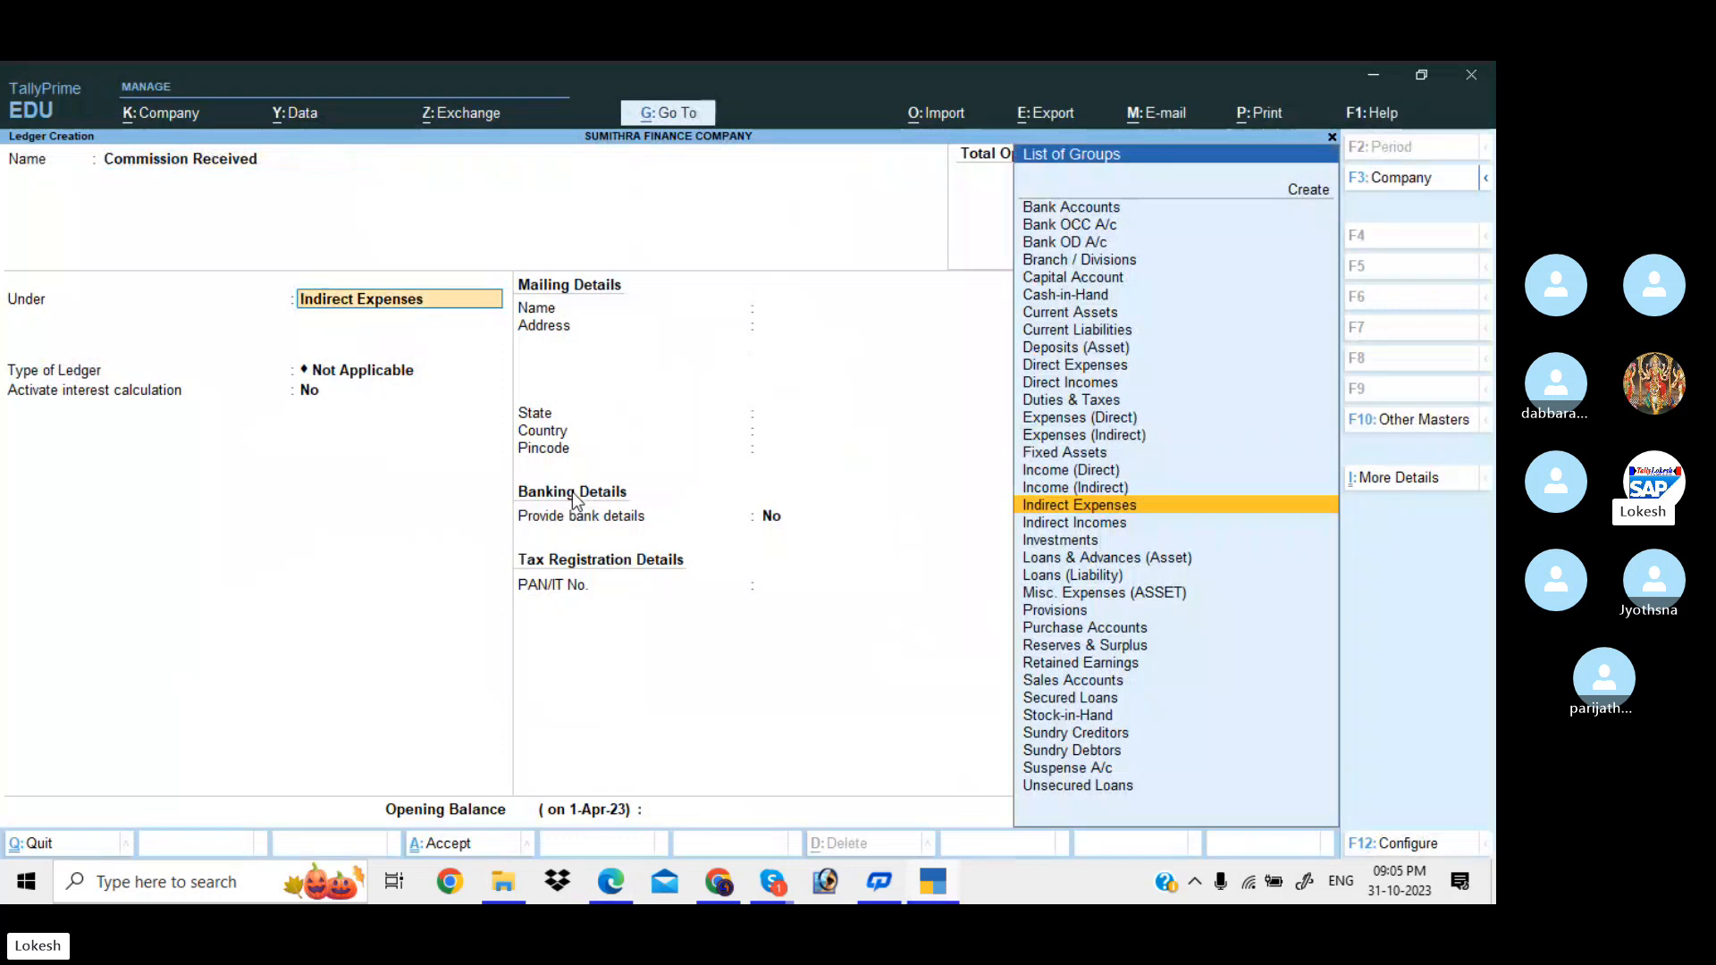
key(Down)
key(Return)
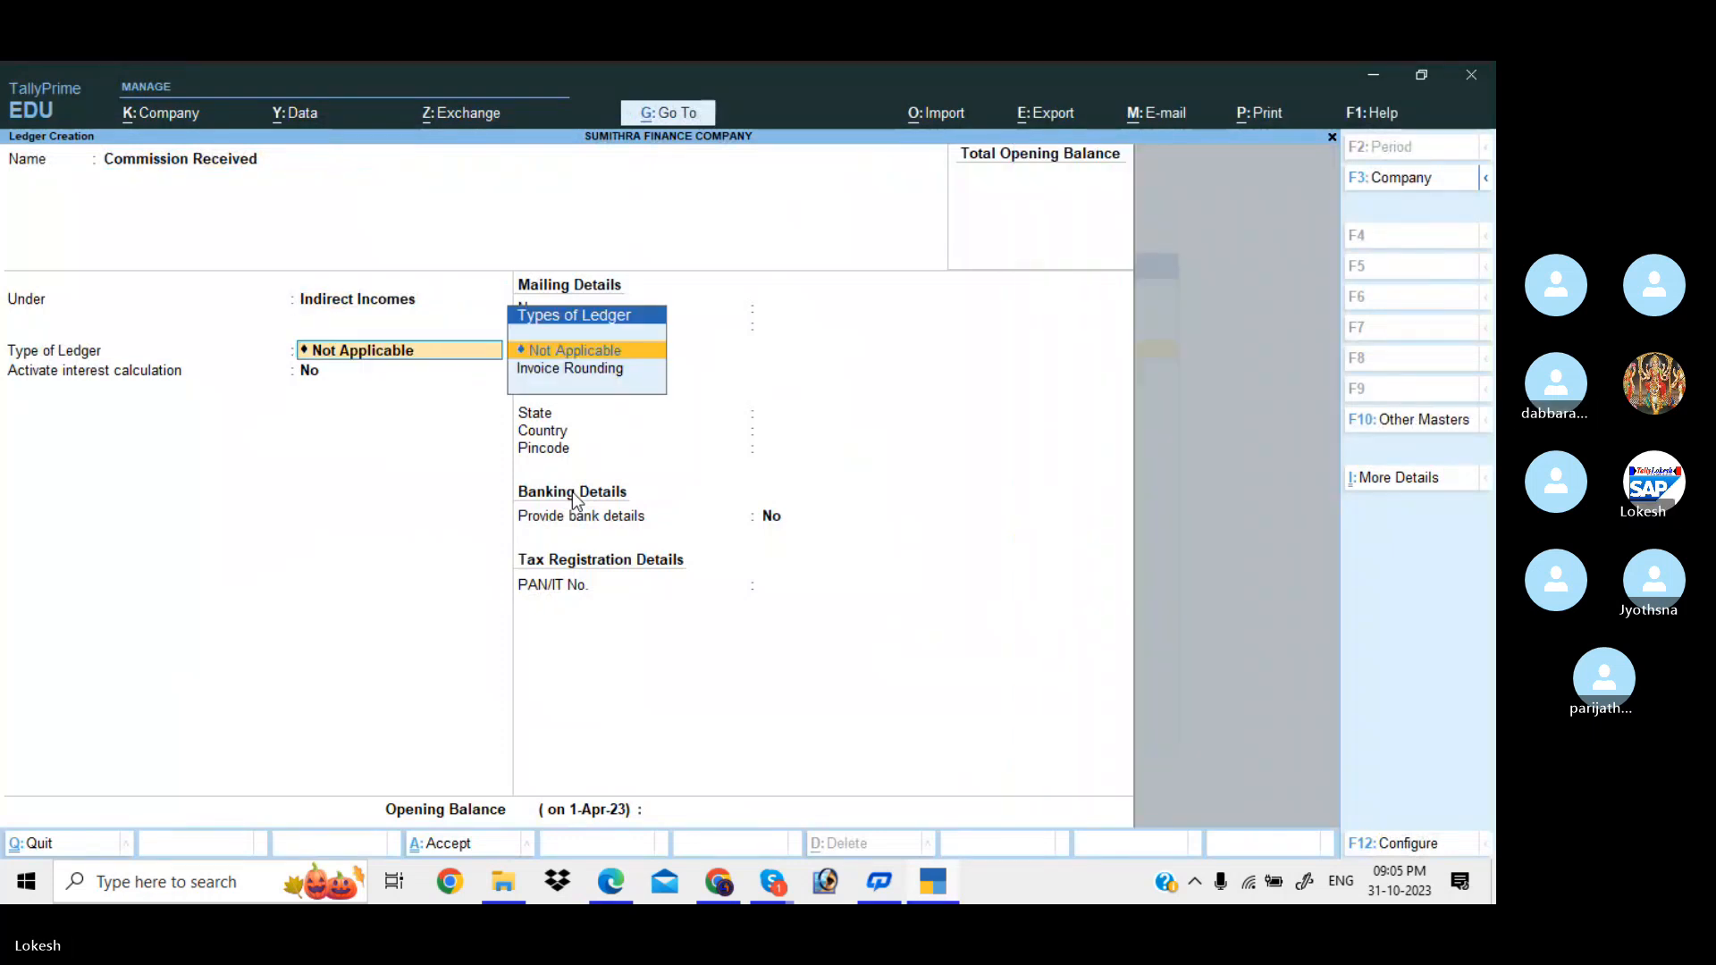
key(Return)
key(Return)
key(Return)
key(Return)
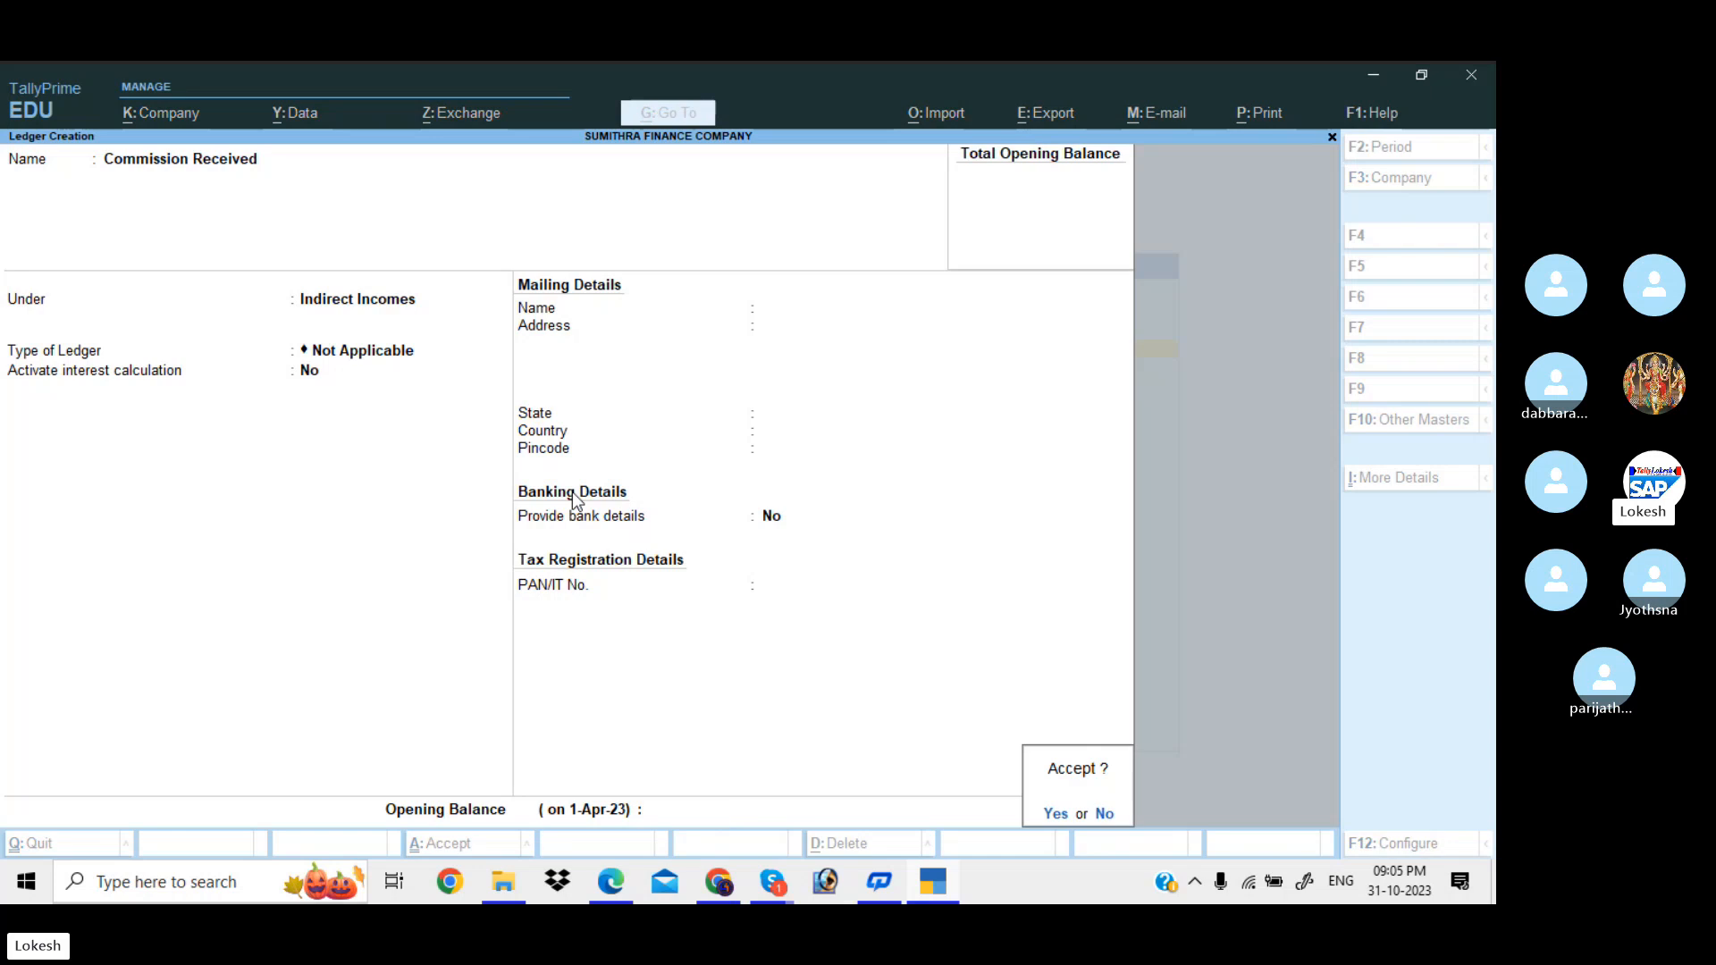
key(Return)
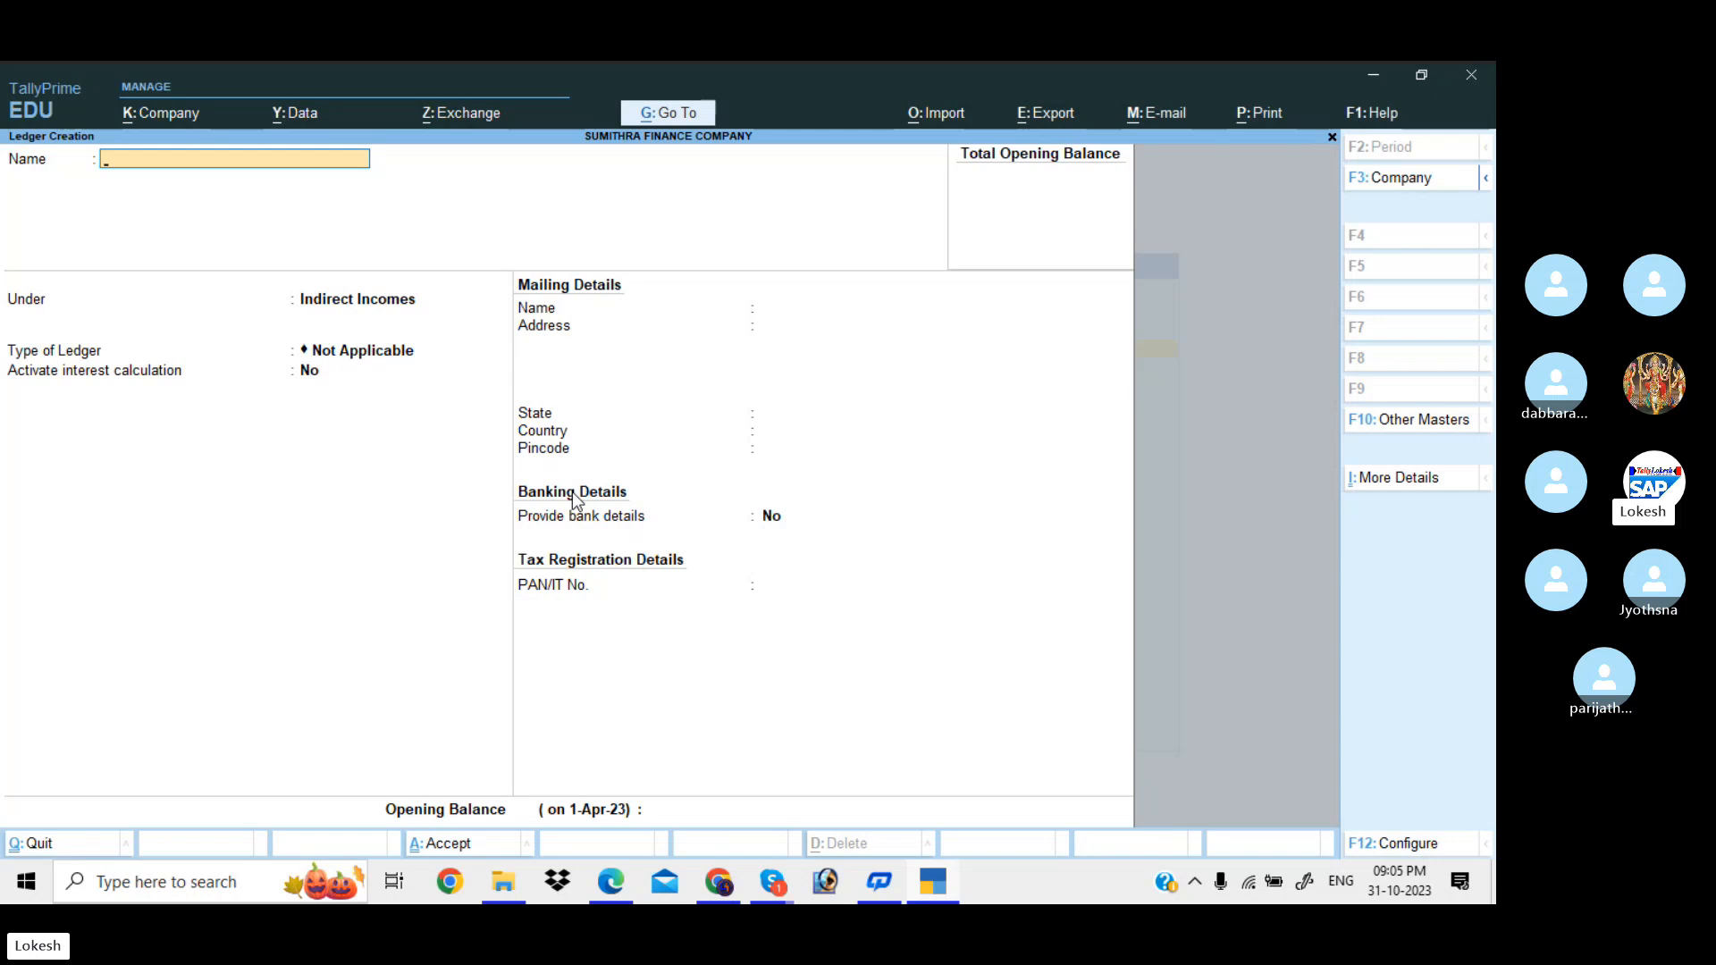
- Leave ledger creation for the Gateway of Tally and open accounting voucher creation with a new Payment voucher
key(Escape)
key(Return)
key(Escape)
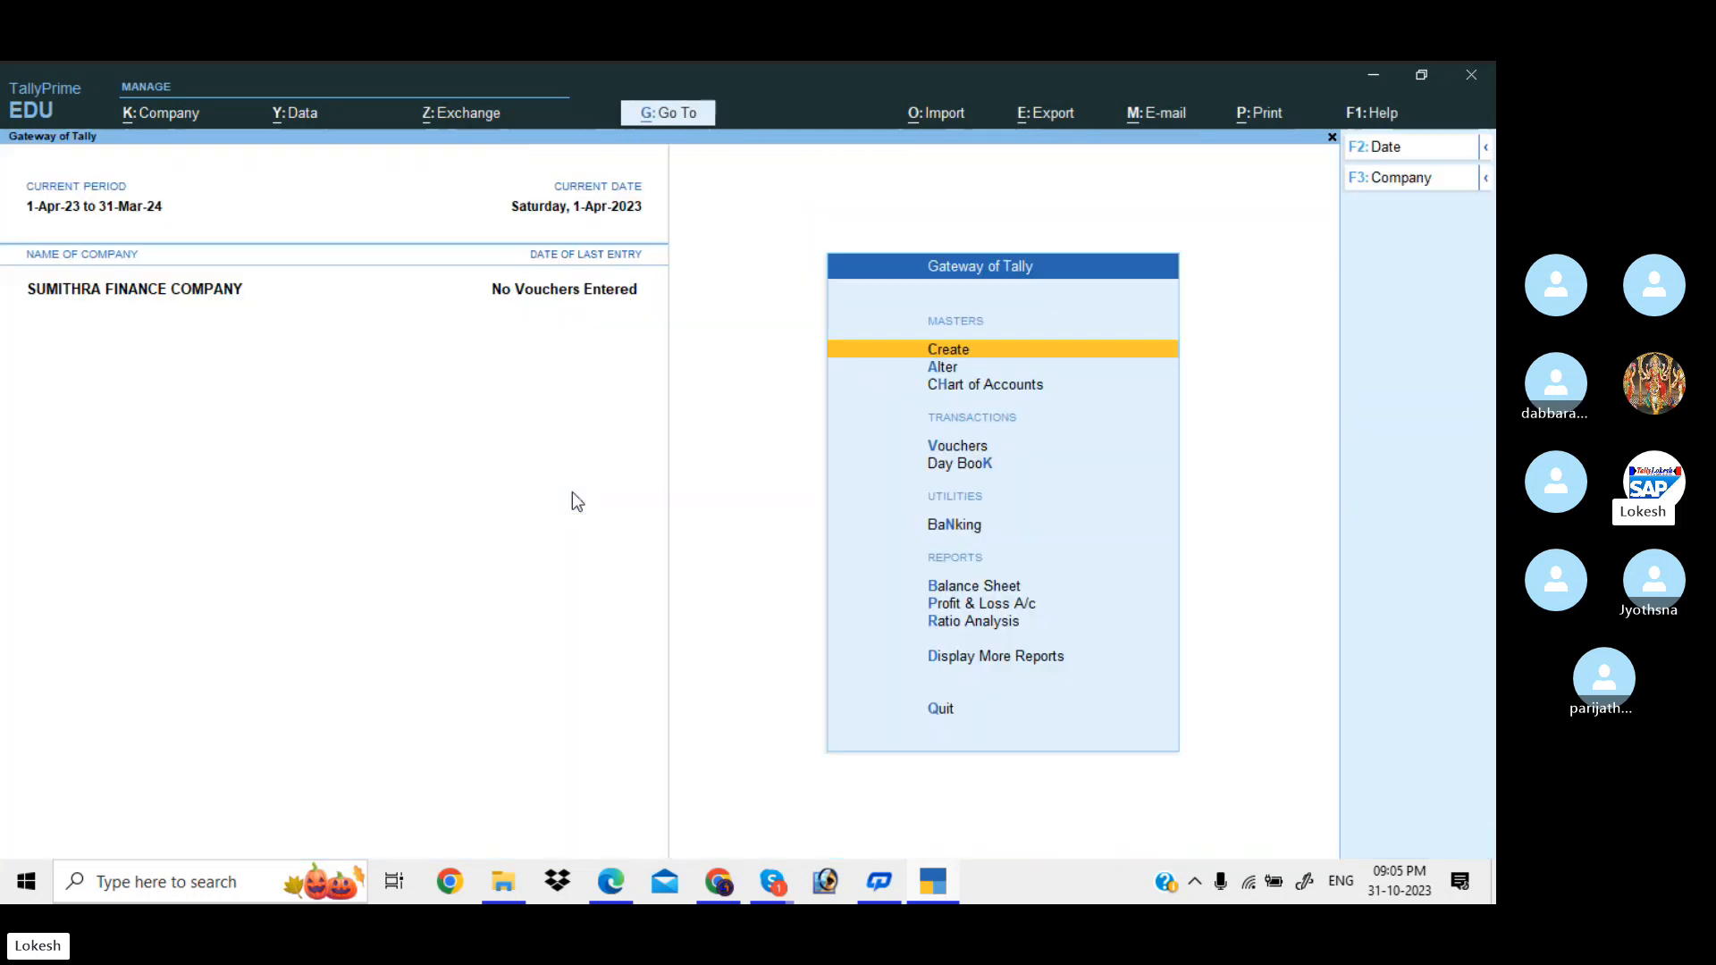
key(Down)
key(Down)
key(Down)
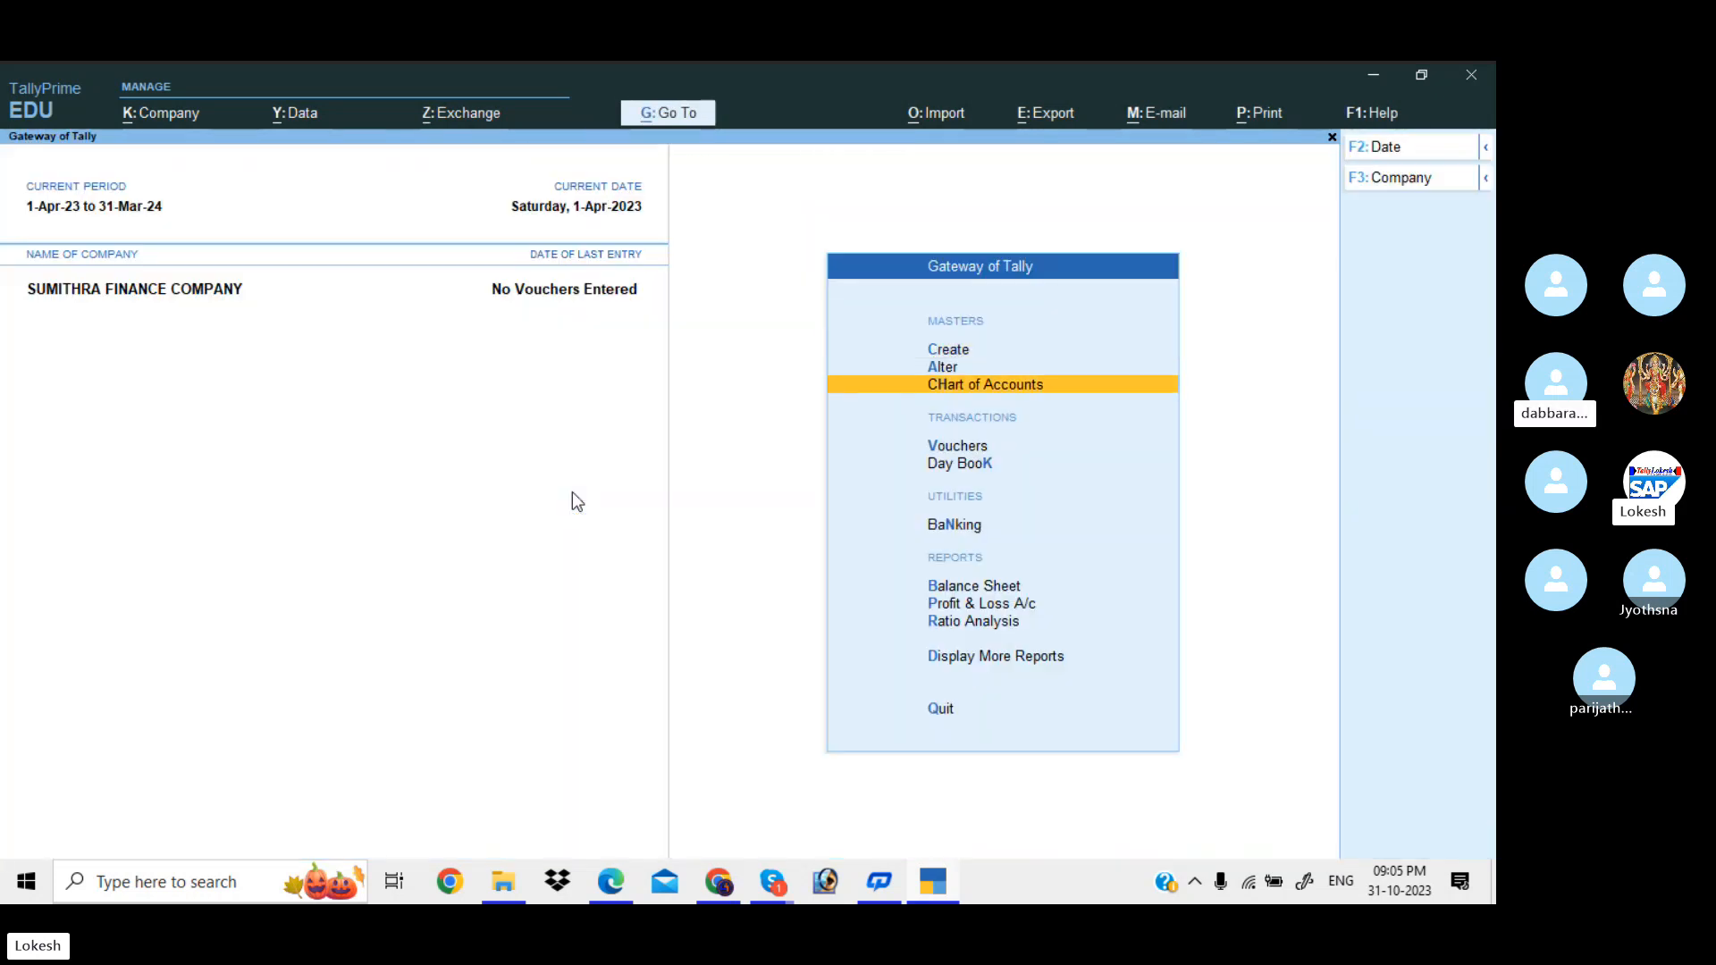
key(Return)
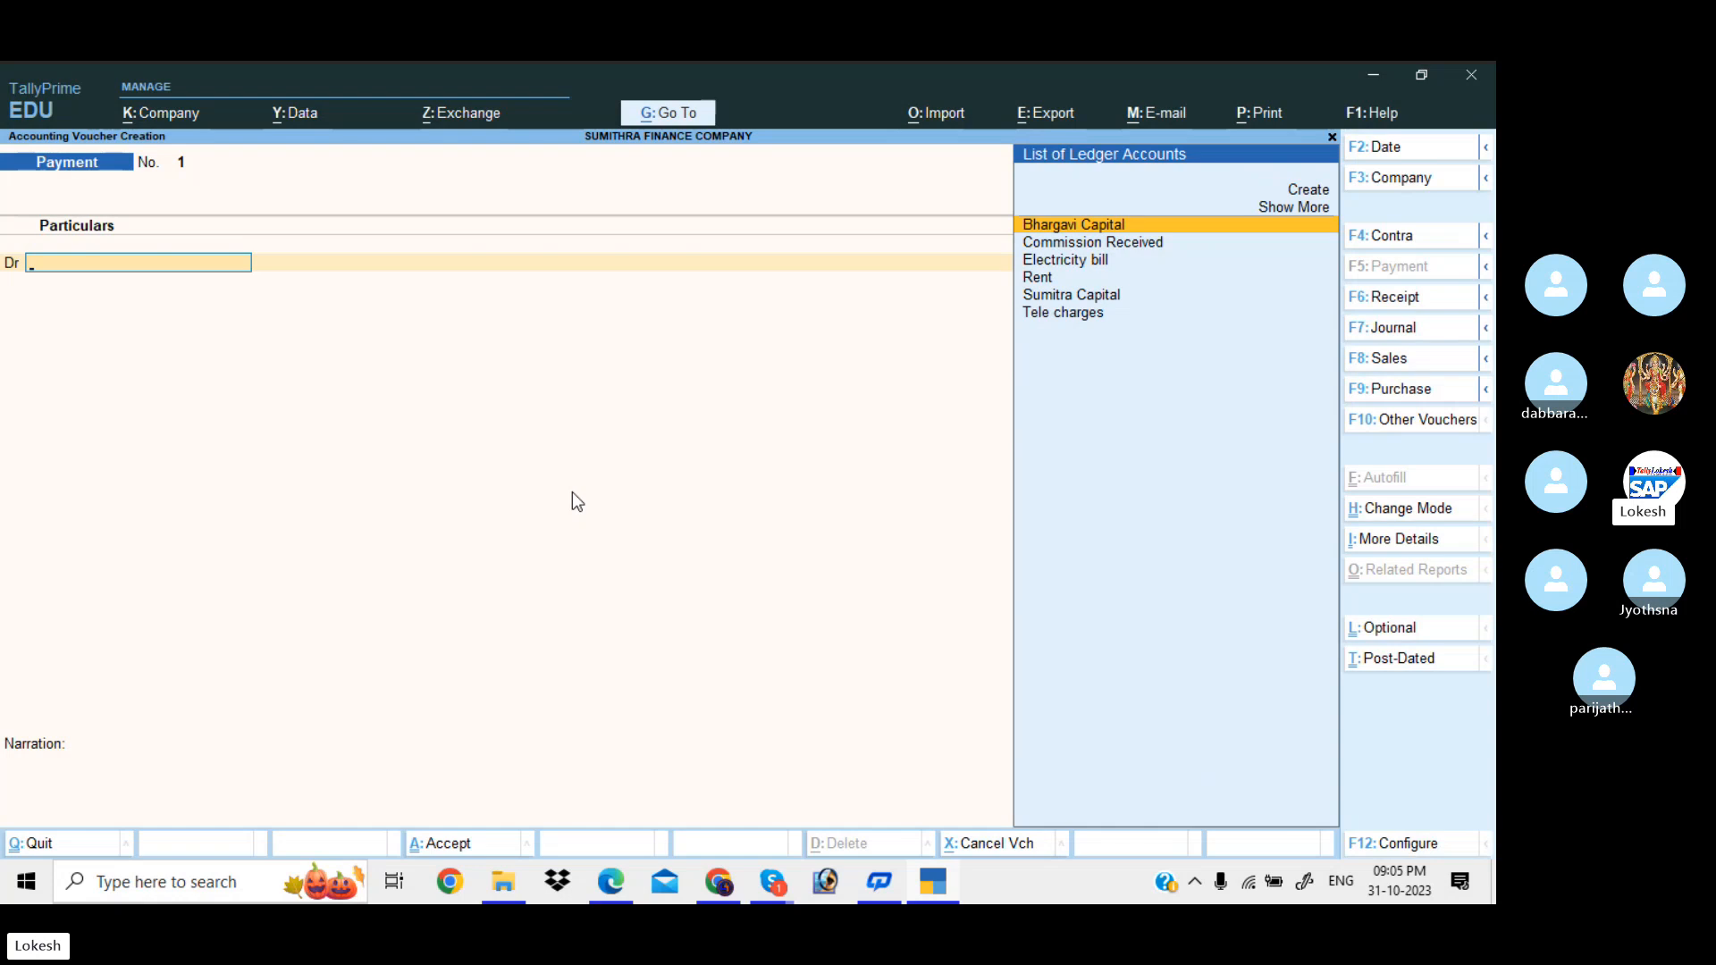
- Switch to a Receipt voucher, consult the first transaction in the course PDF, and set the voucher date to 1-4
click(1369, 300)
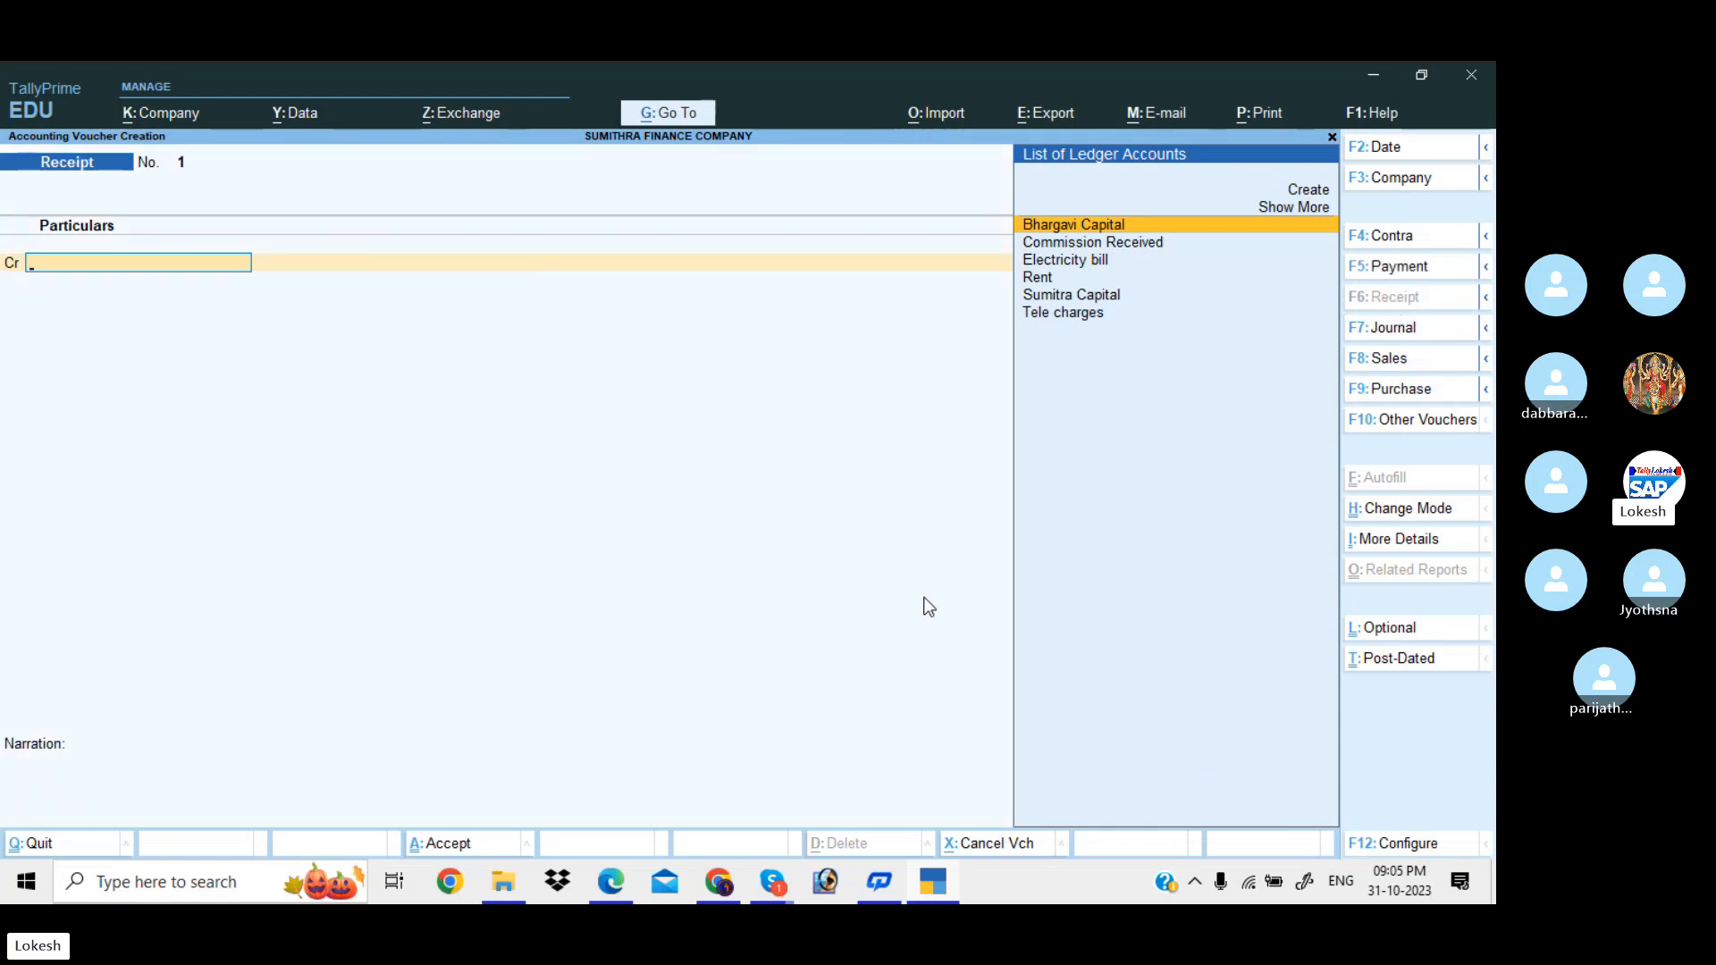
key(alt+Tab)
scroll(929, 607, up, 1)
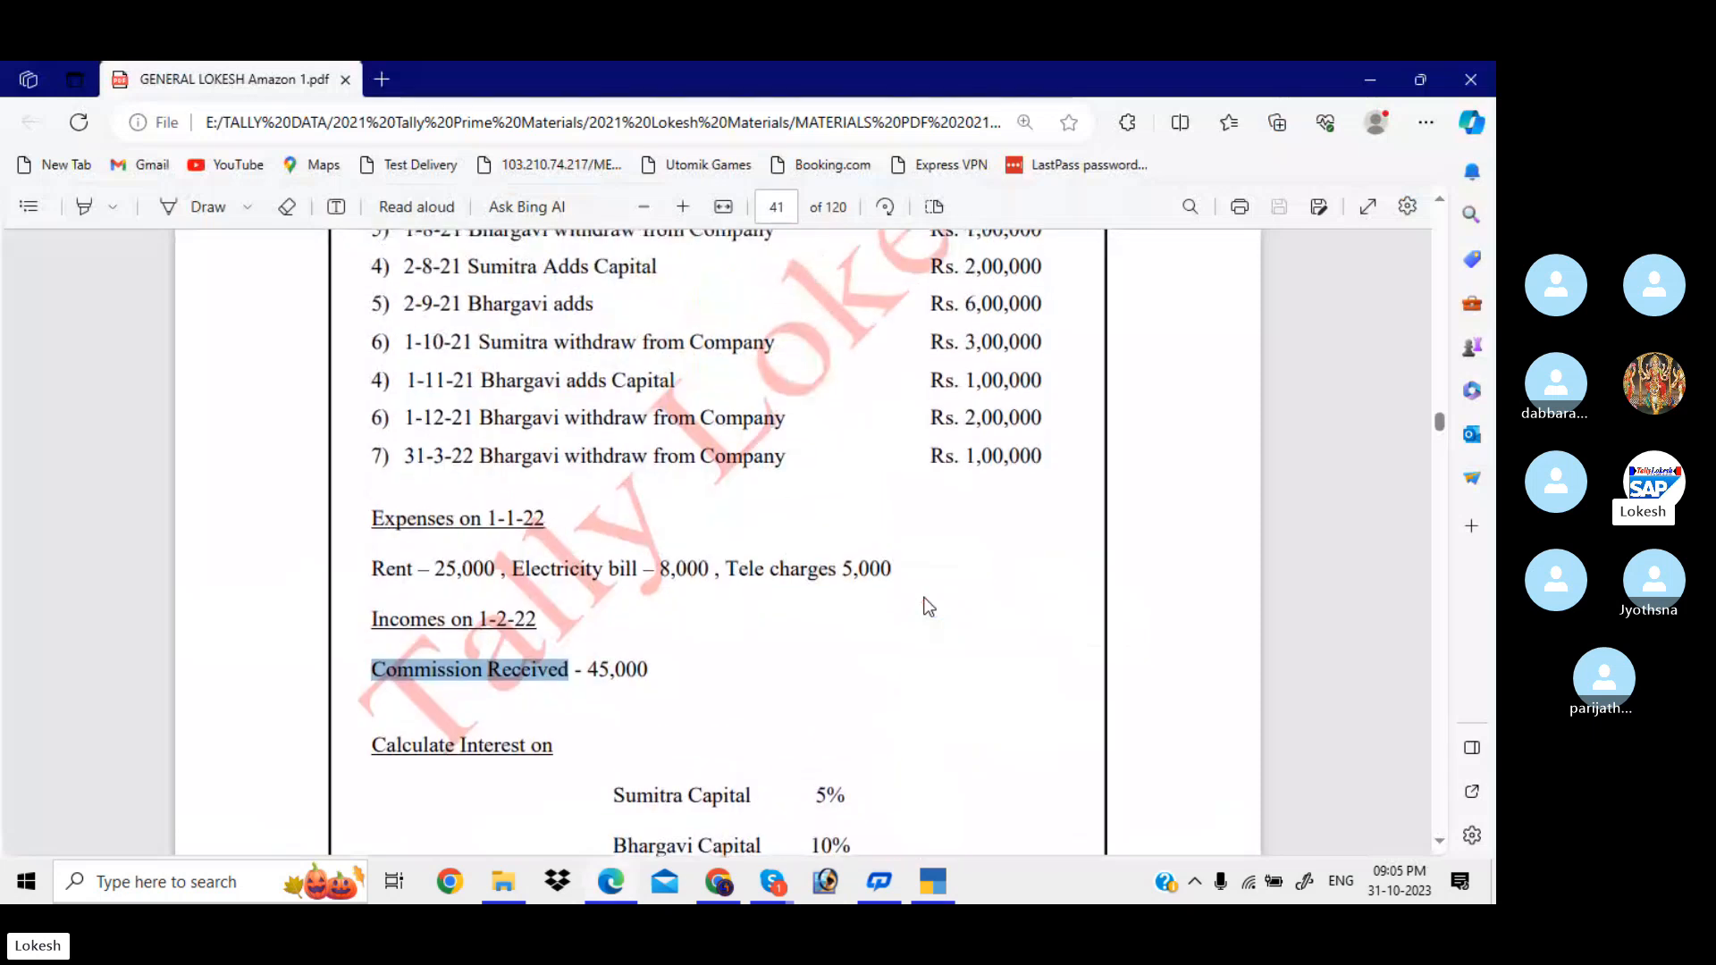
scroll(929, 607, up, 5)
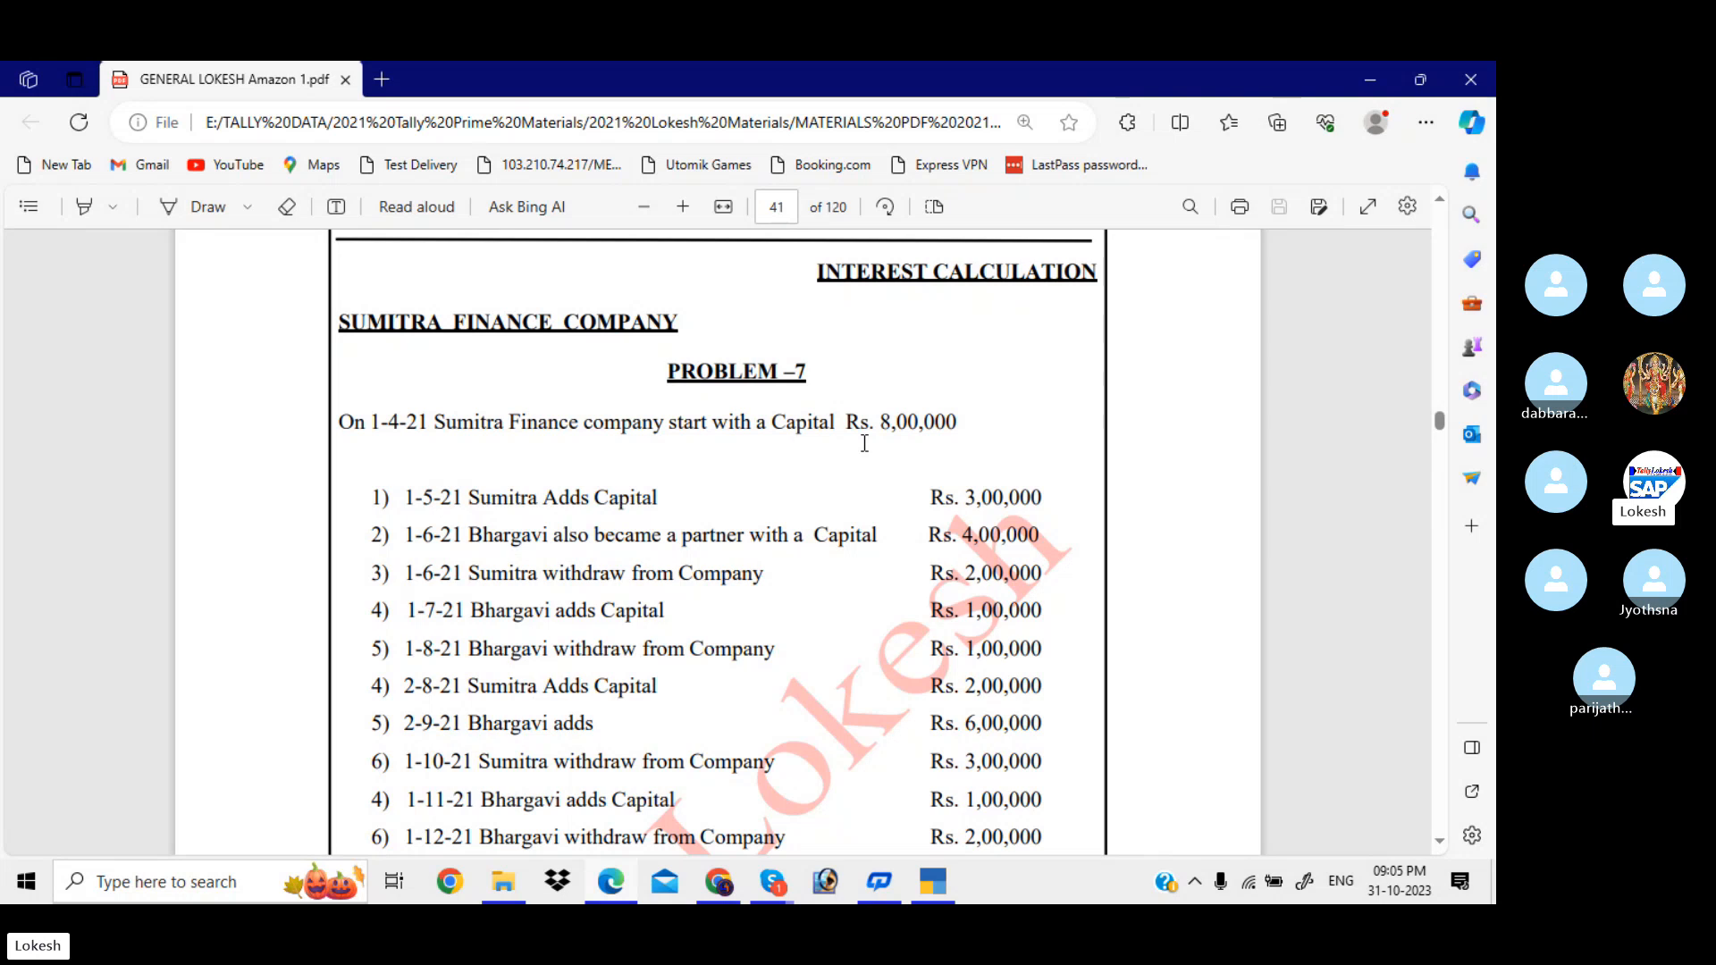
key(alt+Tab)
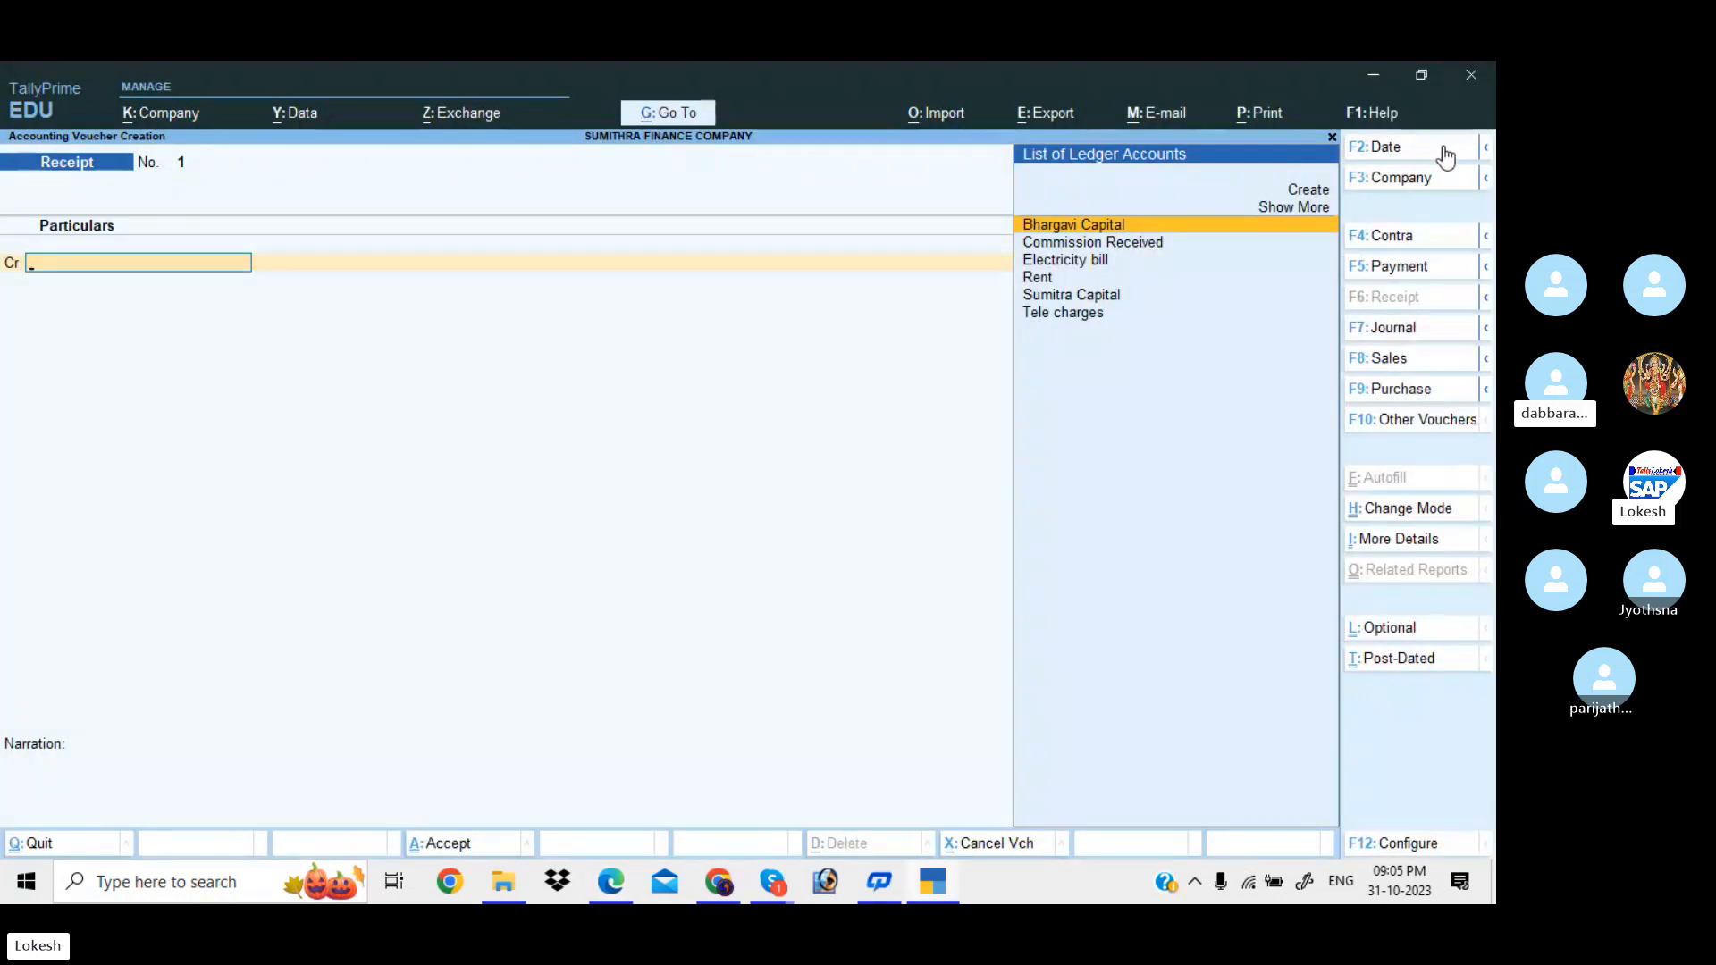
click(1417, 150)
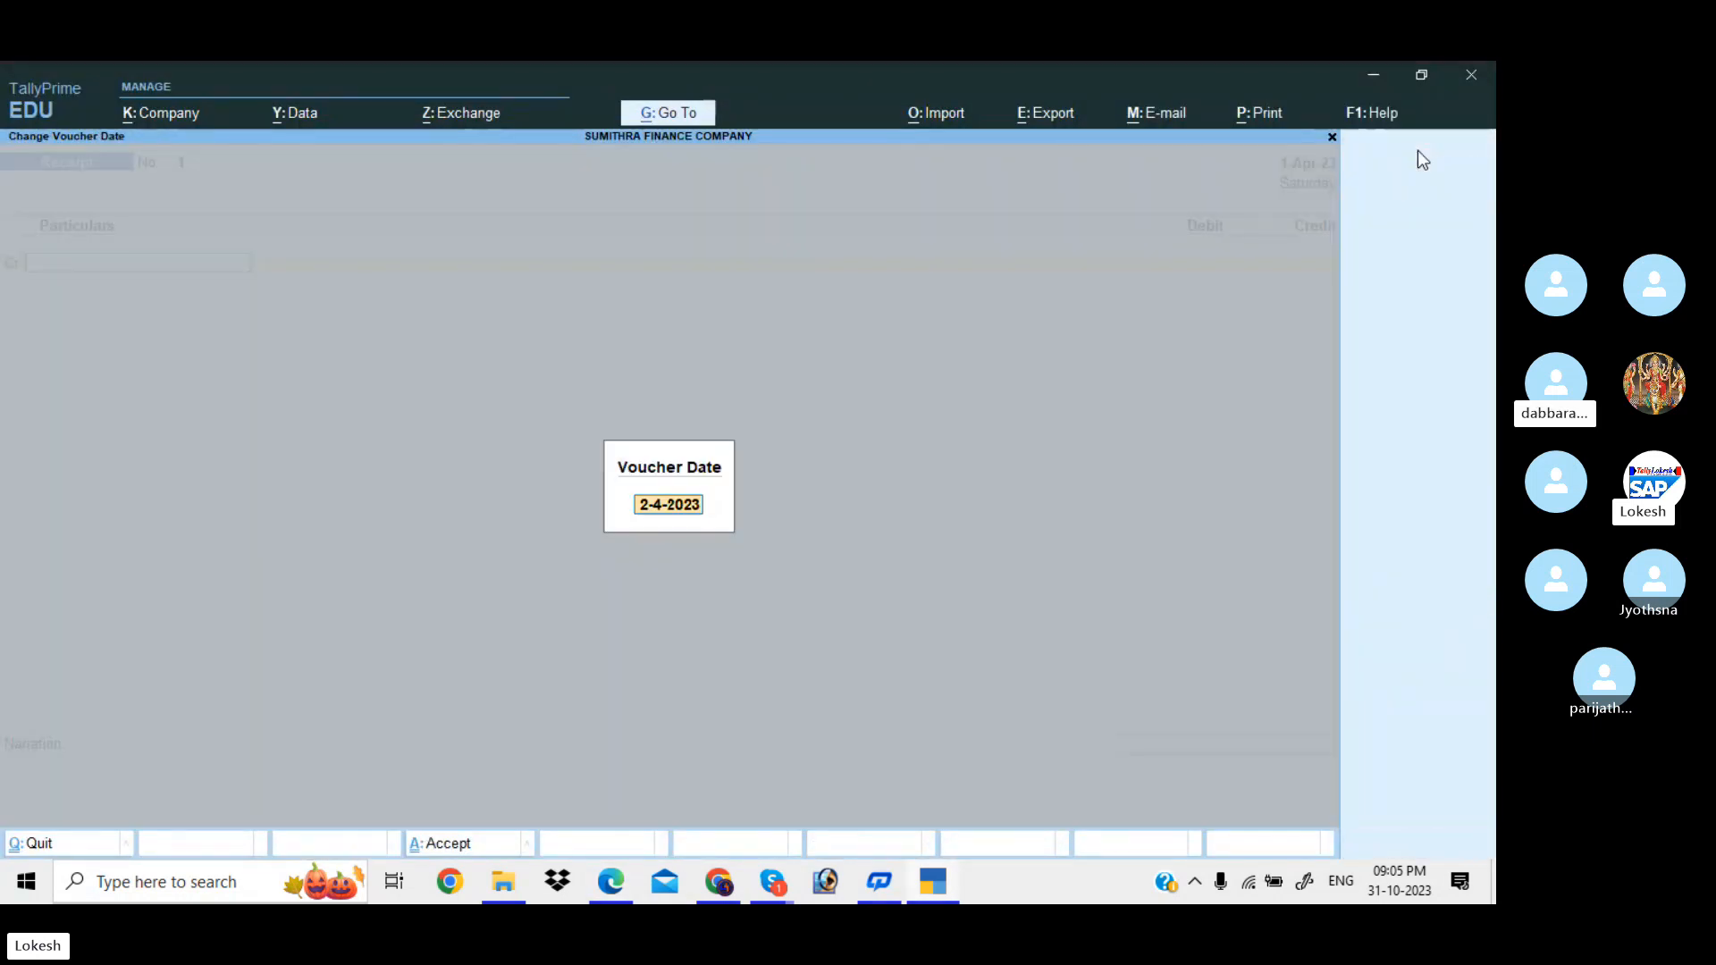
key(BackSpace)
text(1-4)
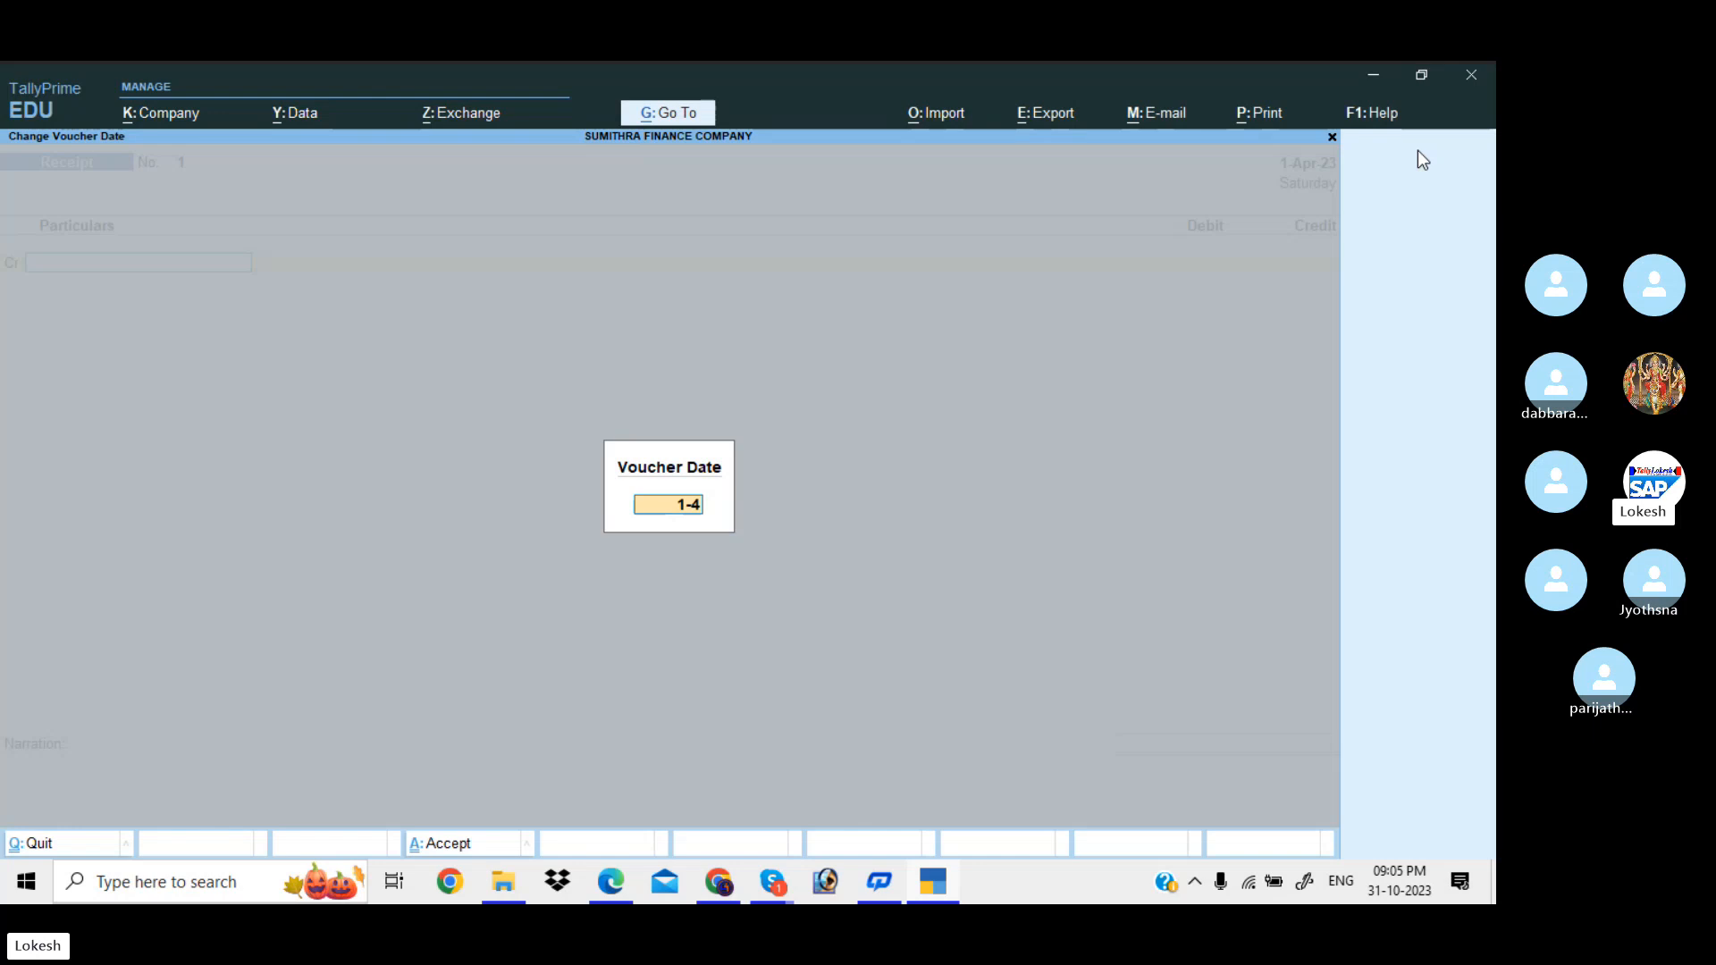
key(Return)
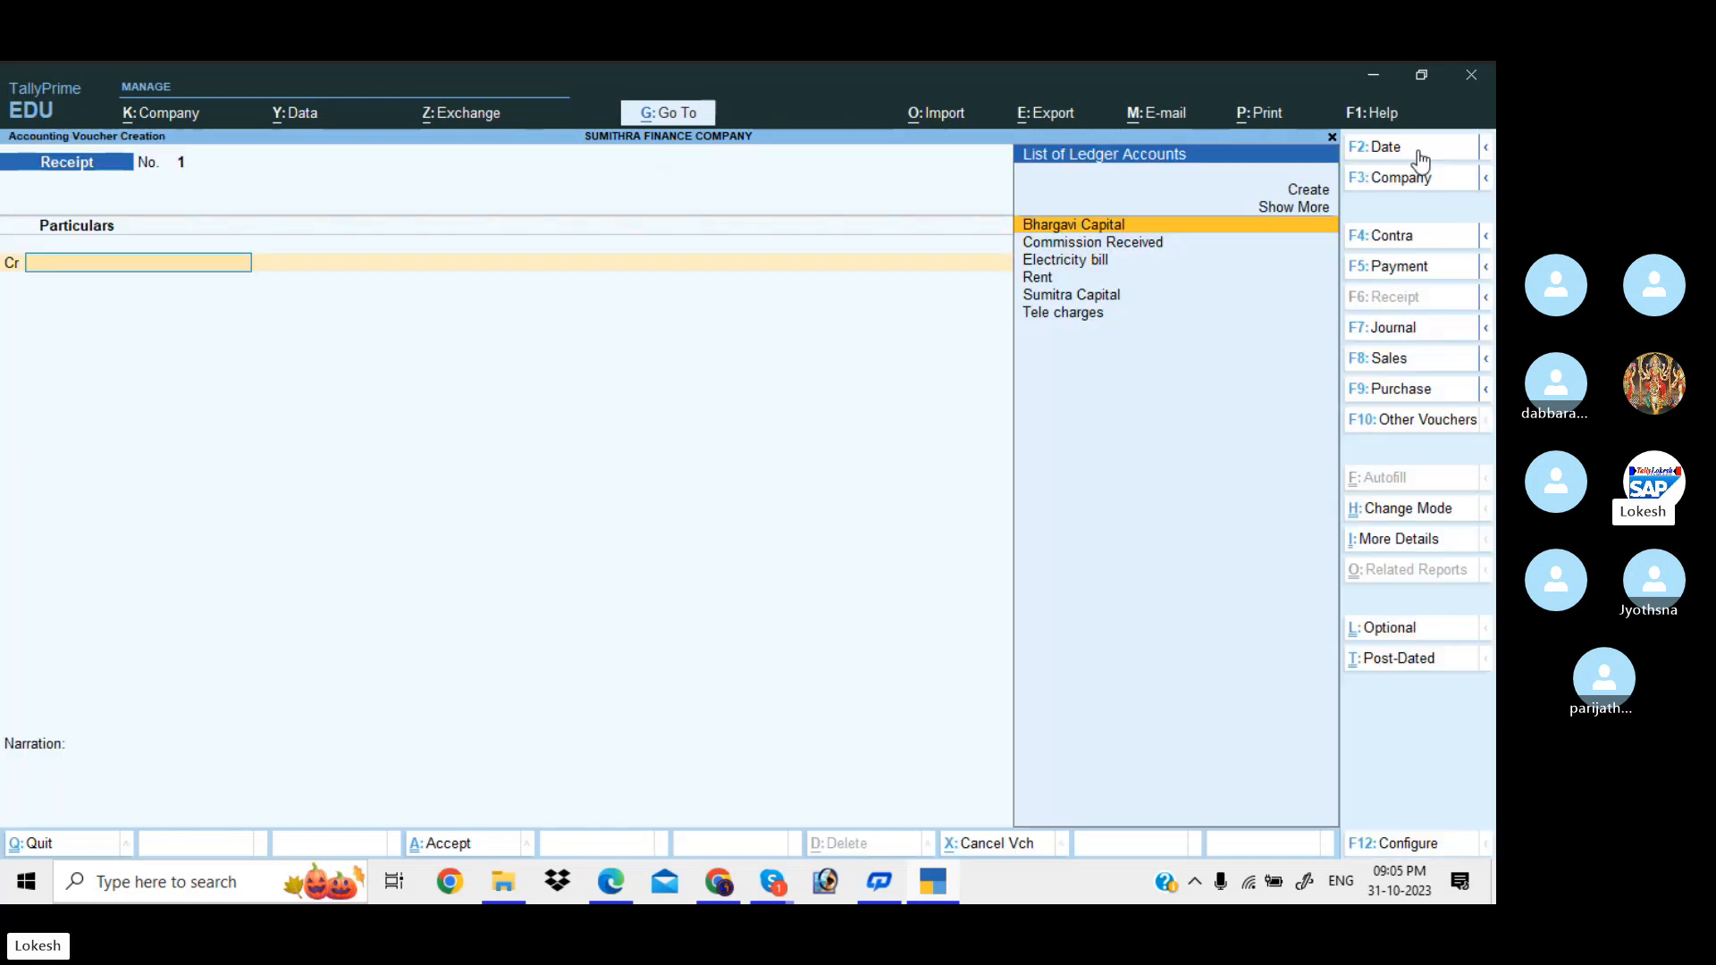
- Credit Sumitra Capital with 8,00,000, debit Cash for the same amount, and save the receipt without a narration
text(S)
key(Return)
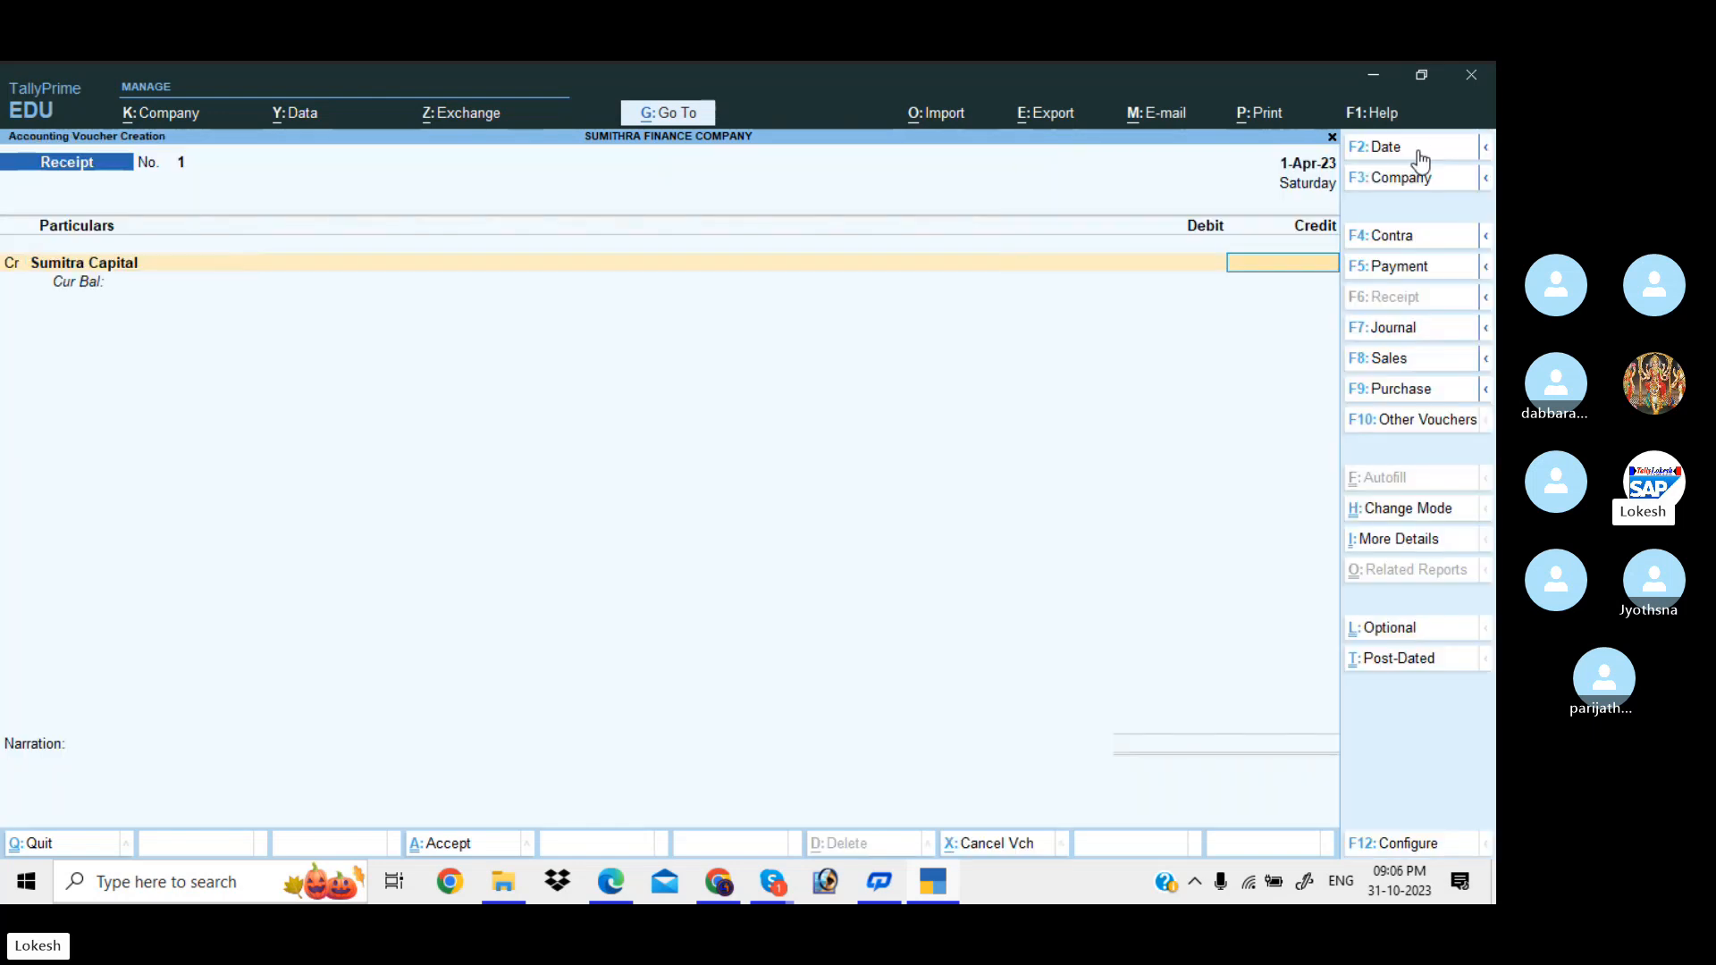
text(800000)
key(Return)
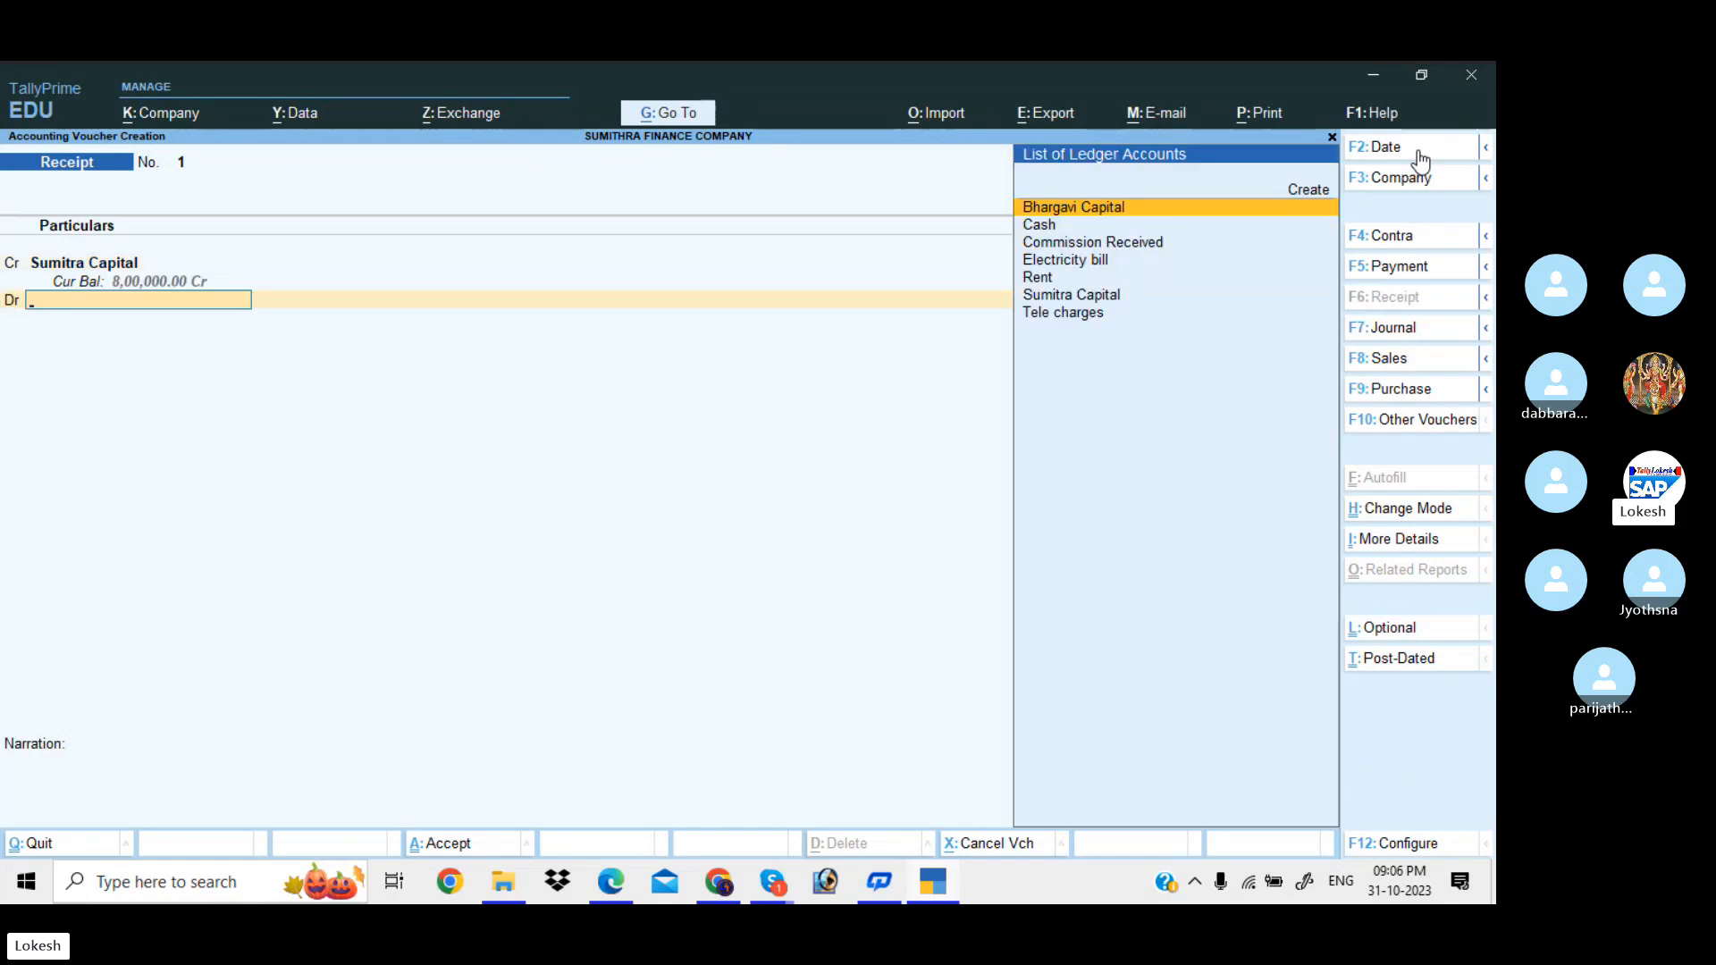
key(Down)
key(Return)
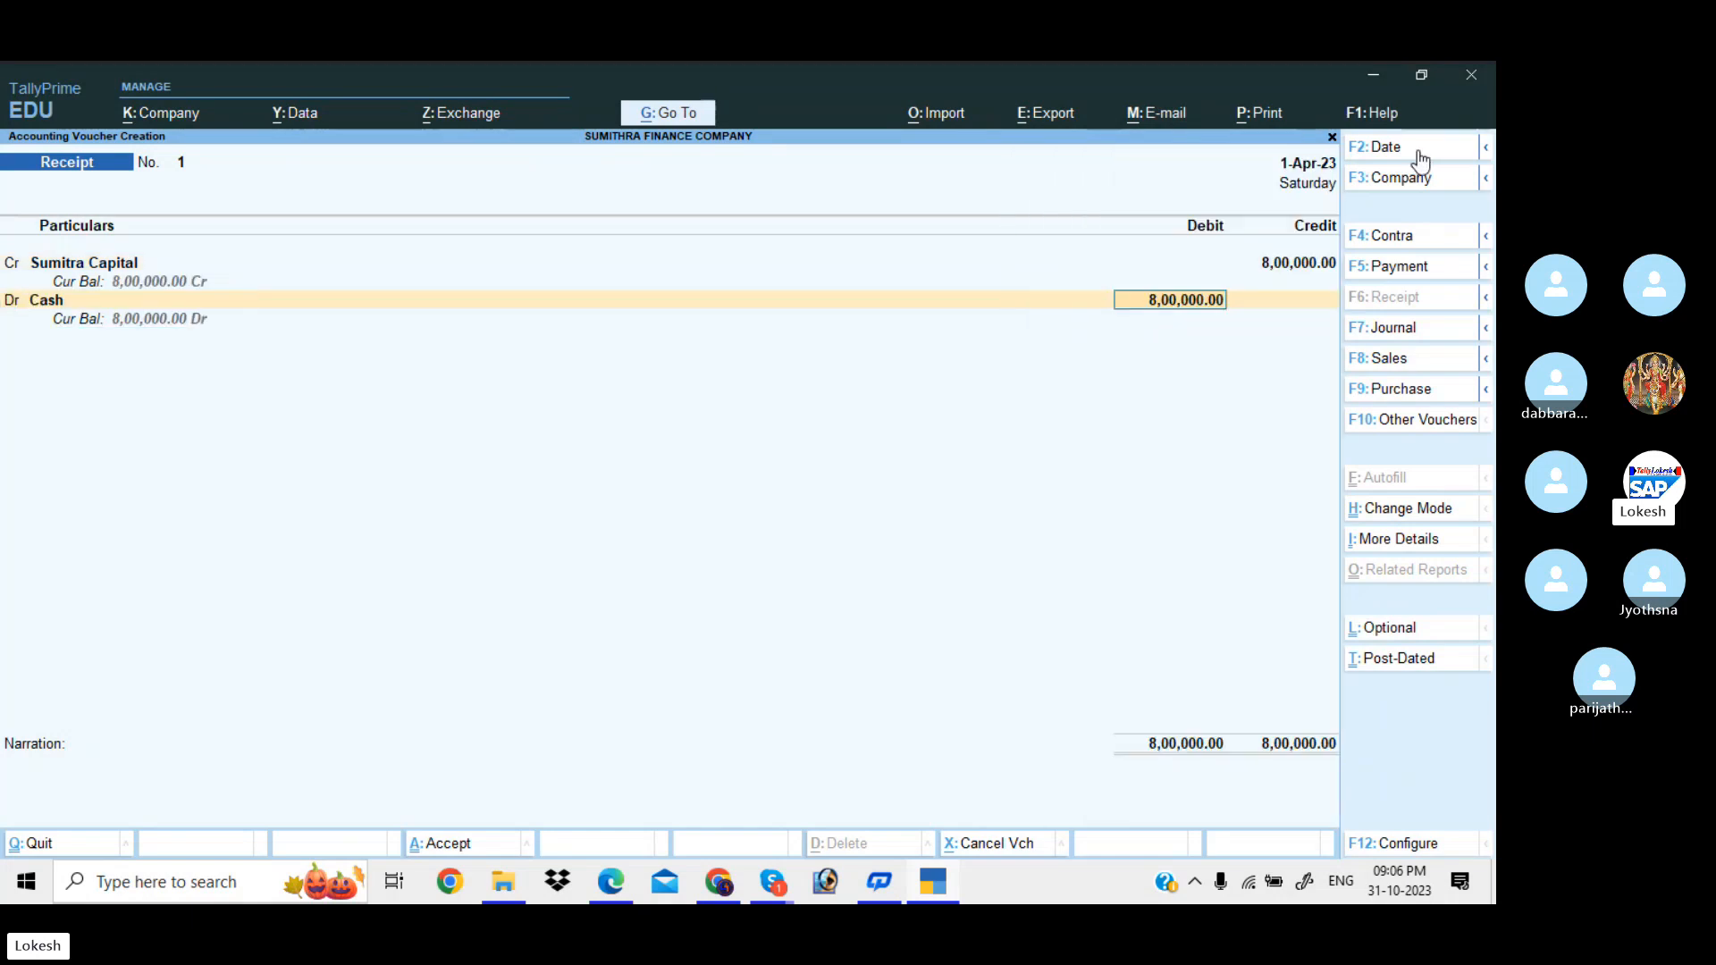
key(Return)
key(Return)
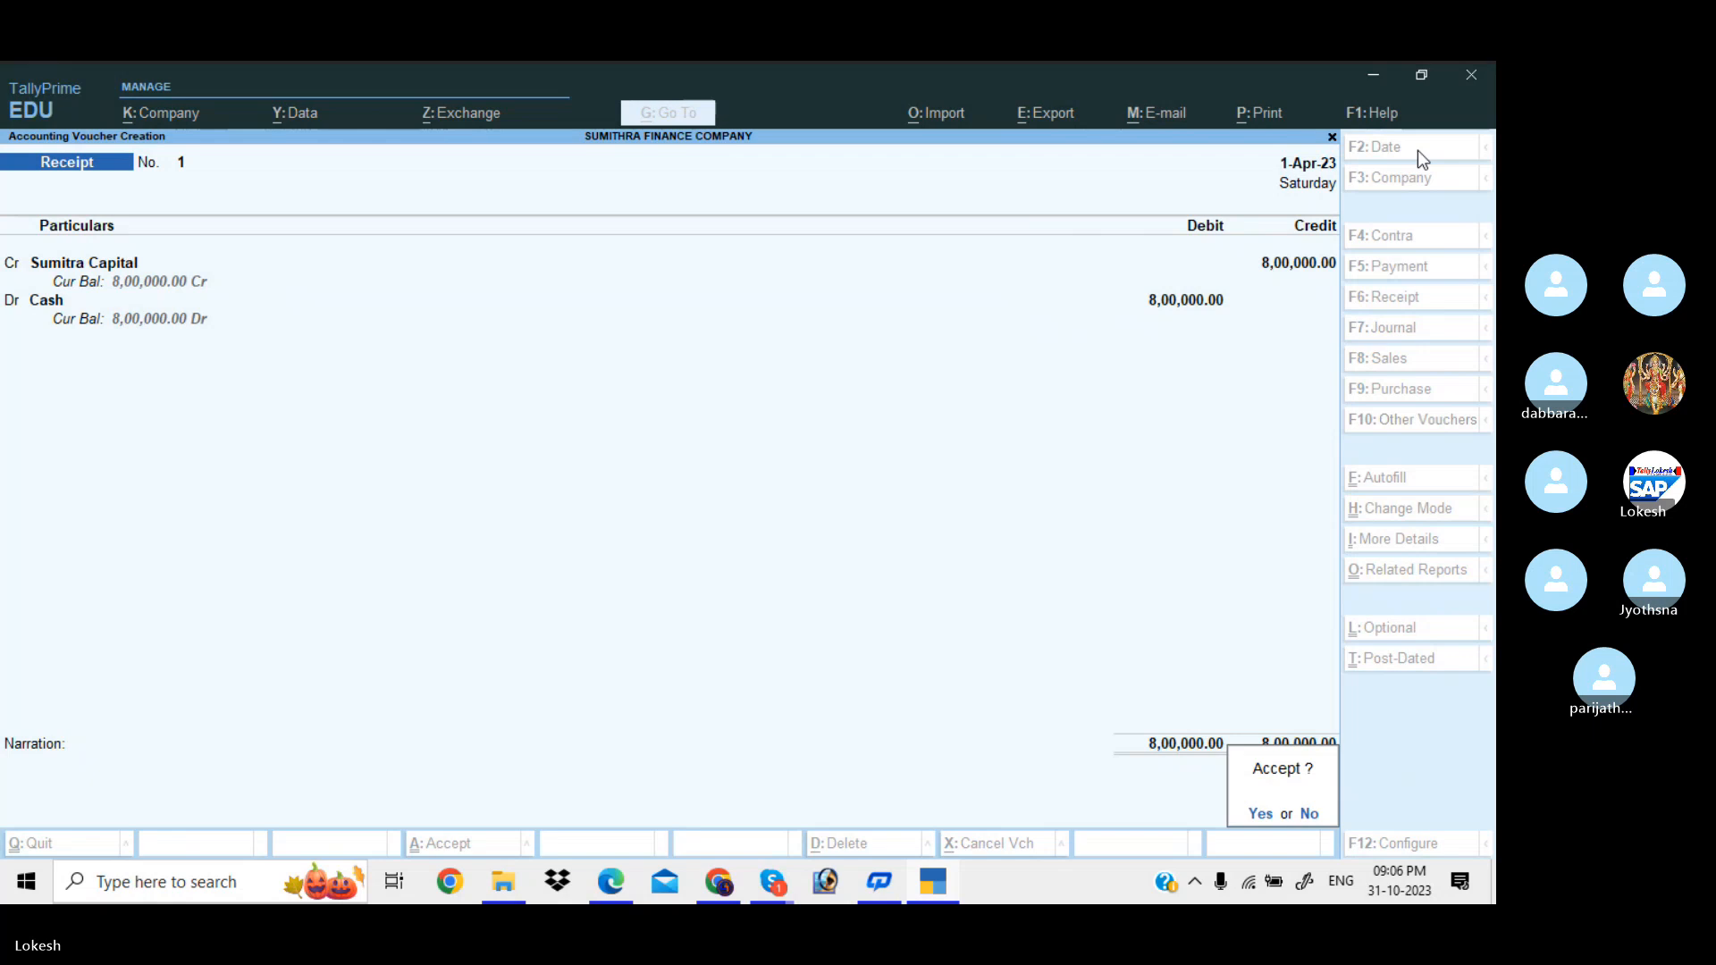
key(Return)
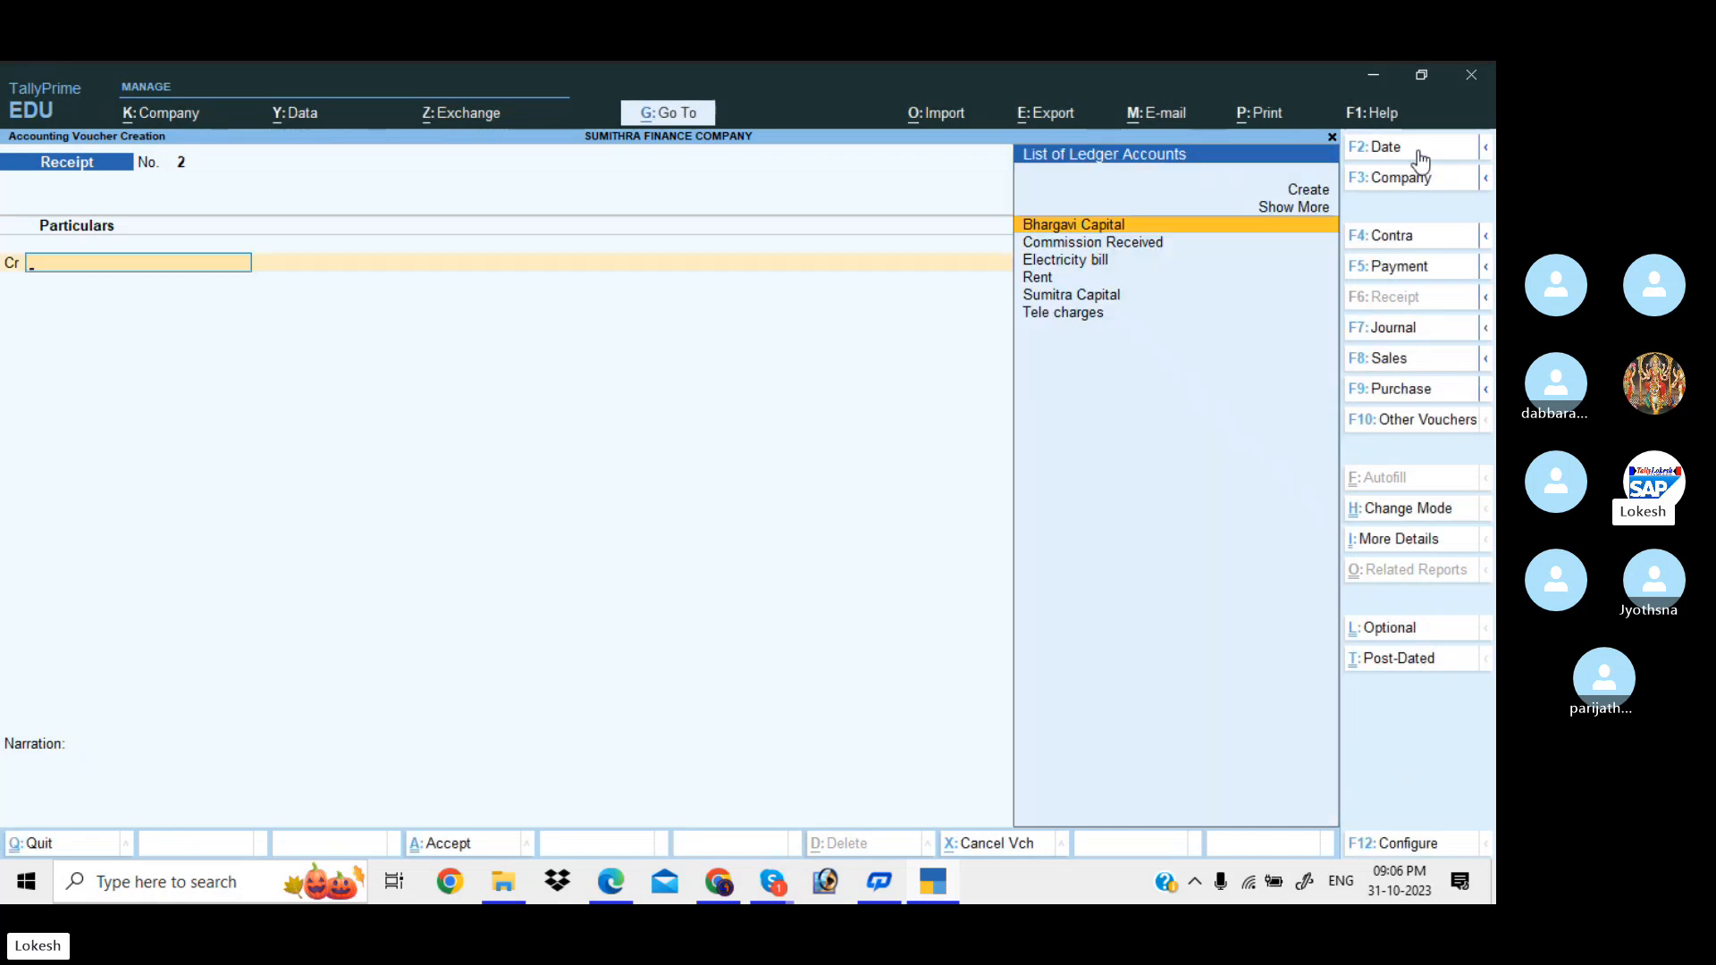
- Consult the next capital addition in the course PDF and set the new Receipt voucher's date to 1-5
key(ctrl)
key(alt+Tab)
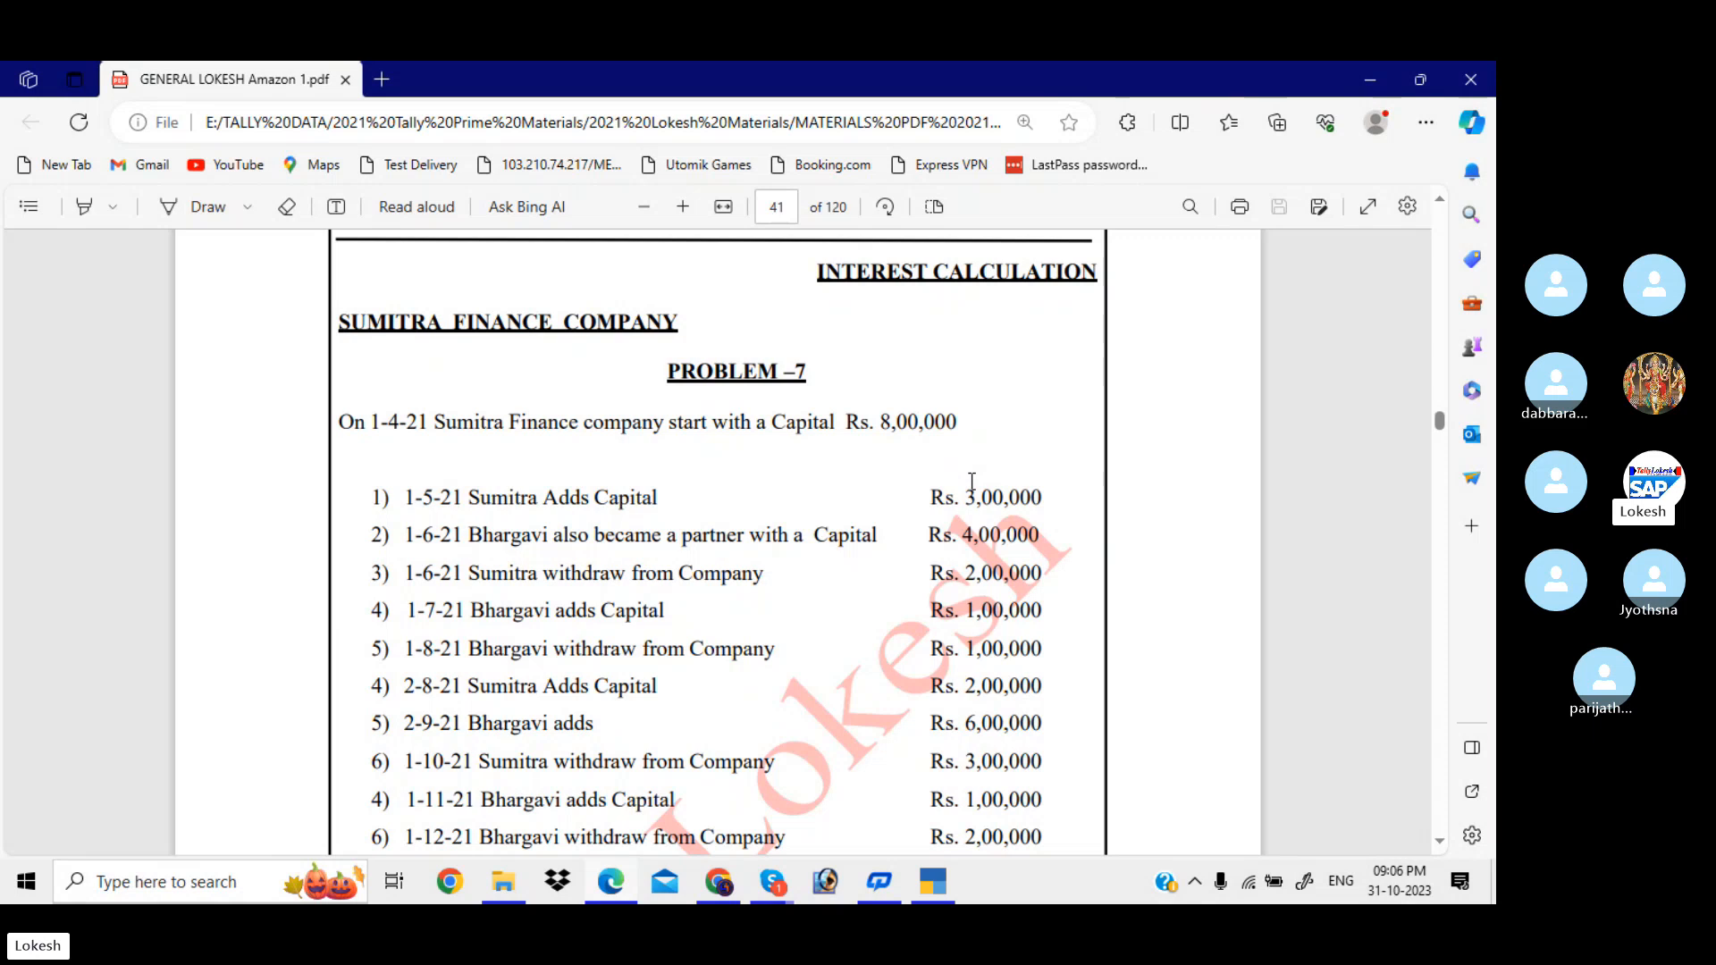
key(alt+Tab)
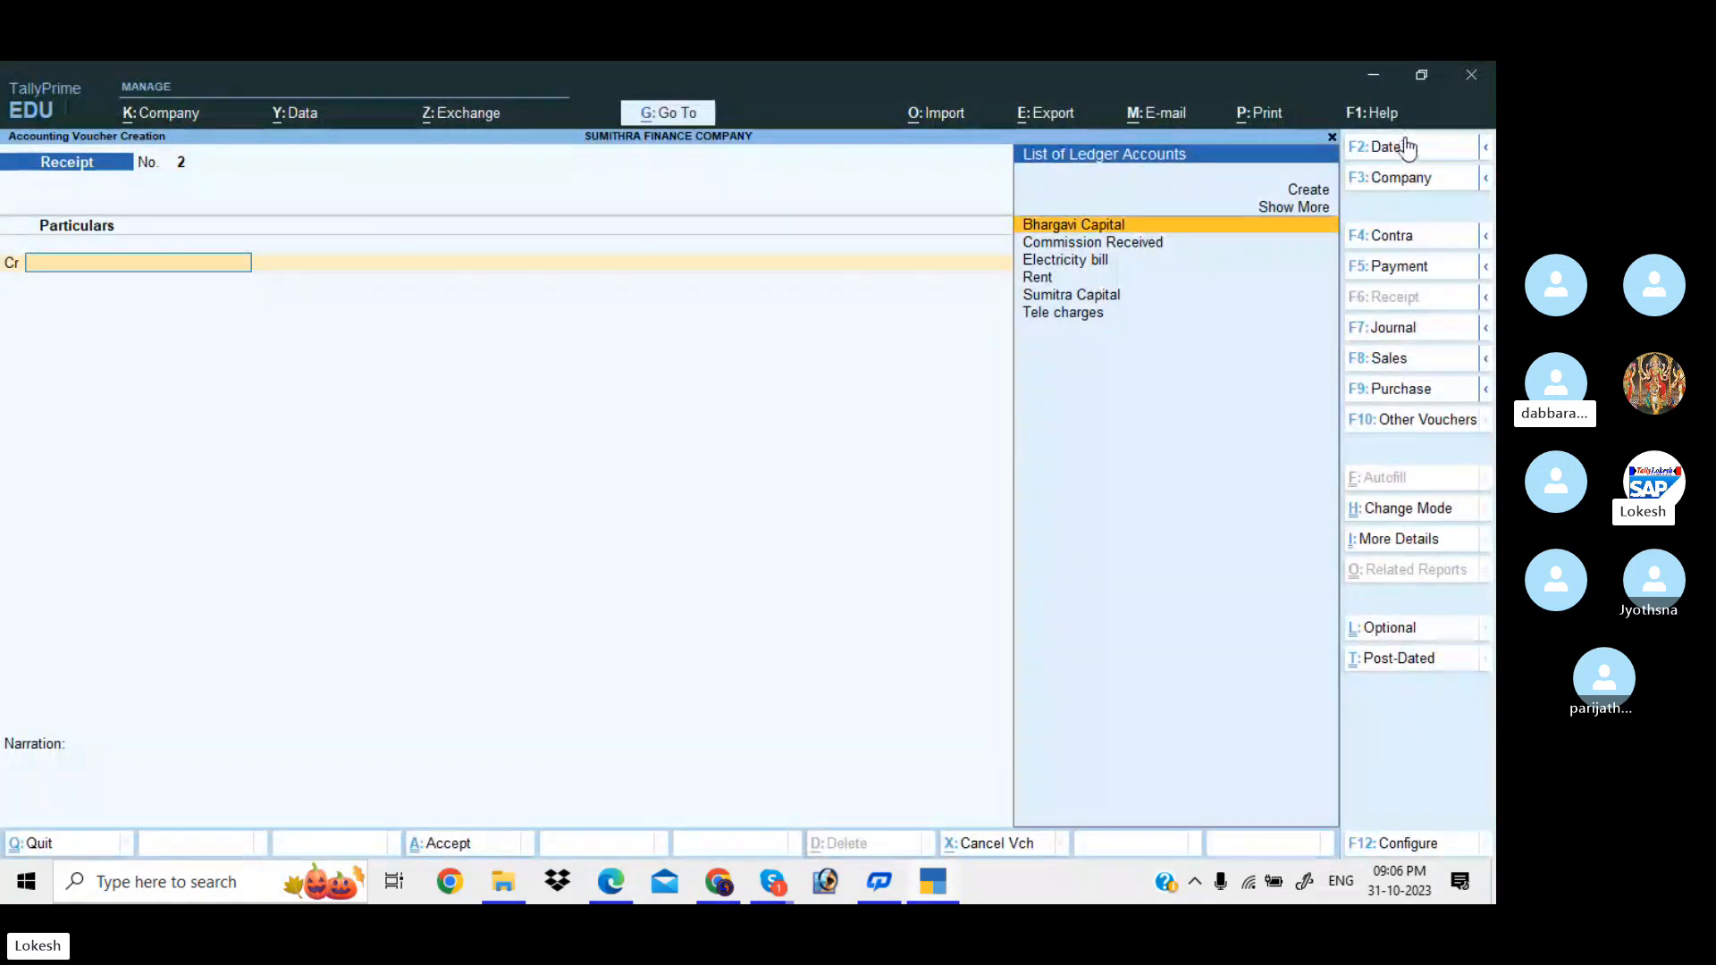
click(1413, 159)
text(1-5)
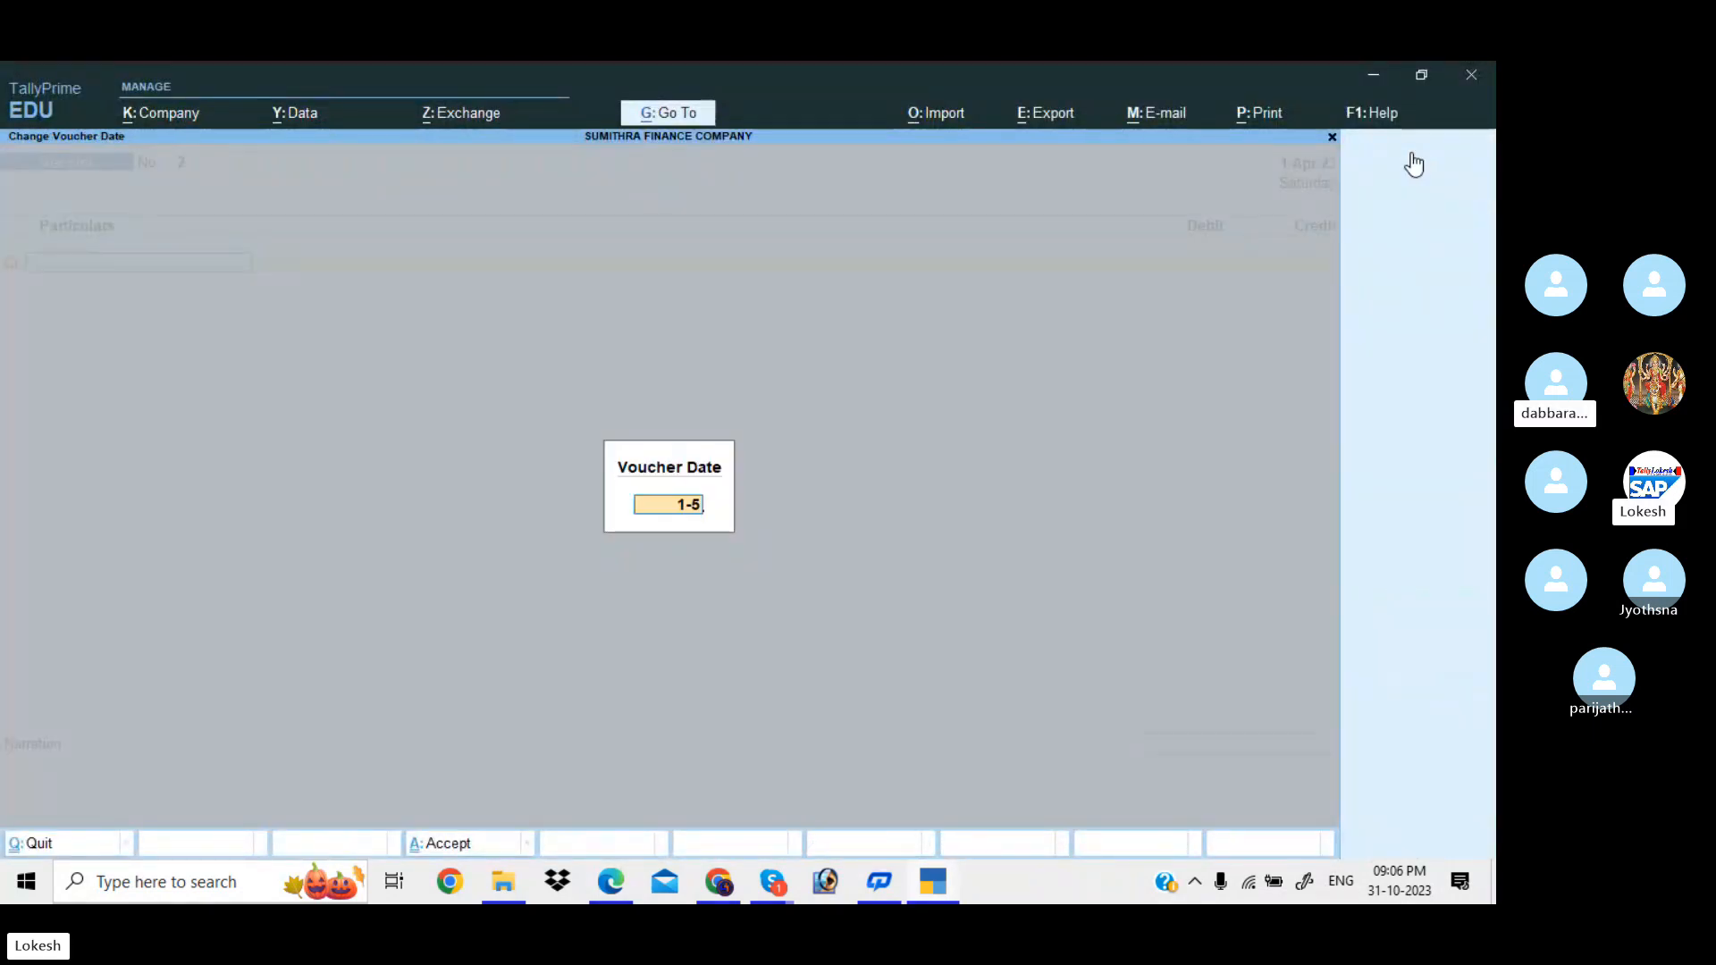
key(Return)
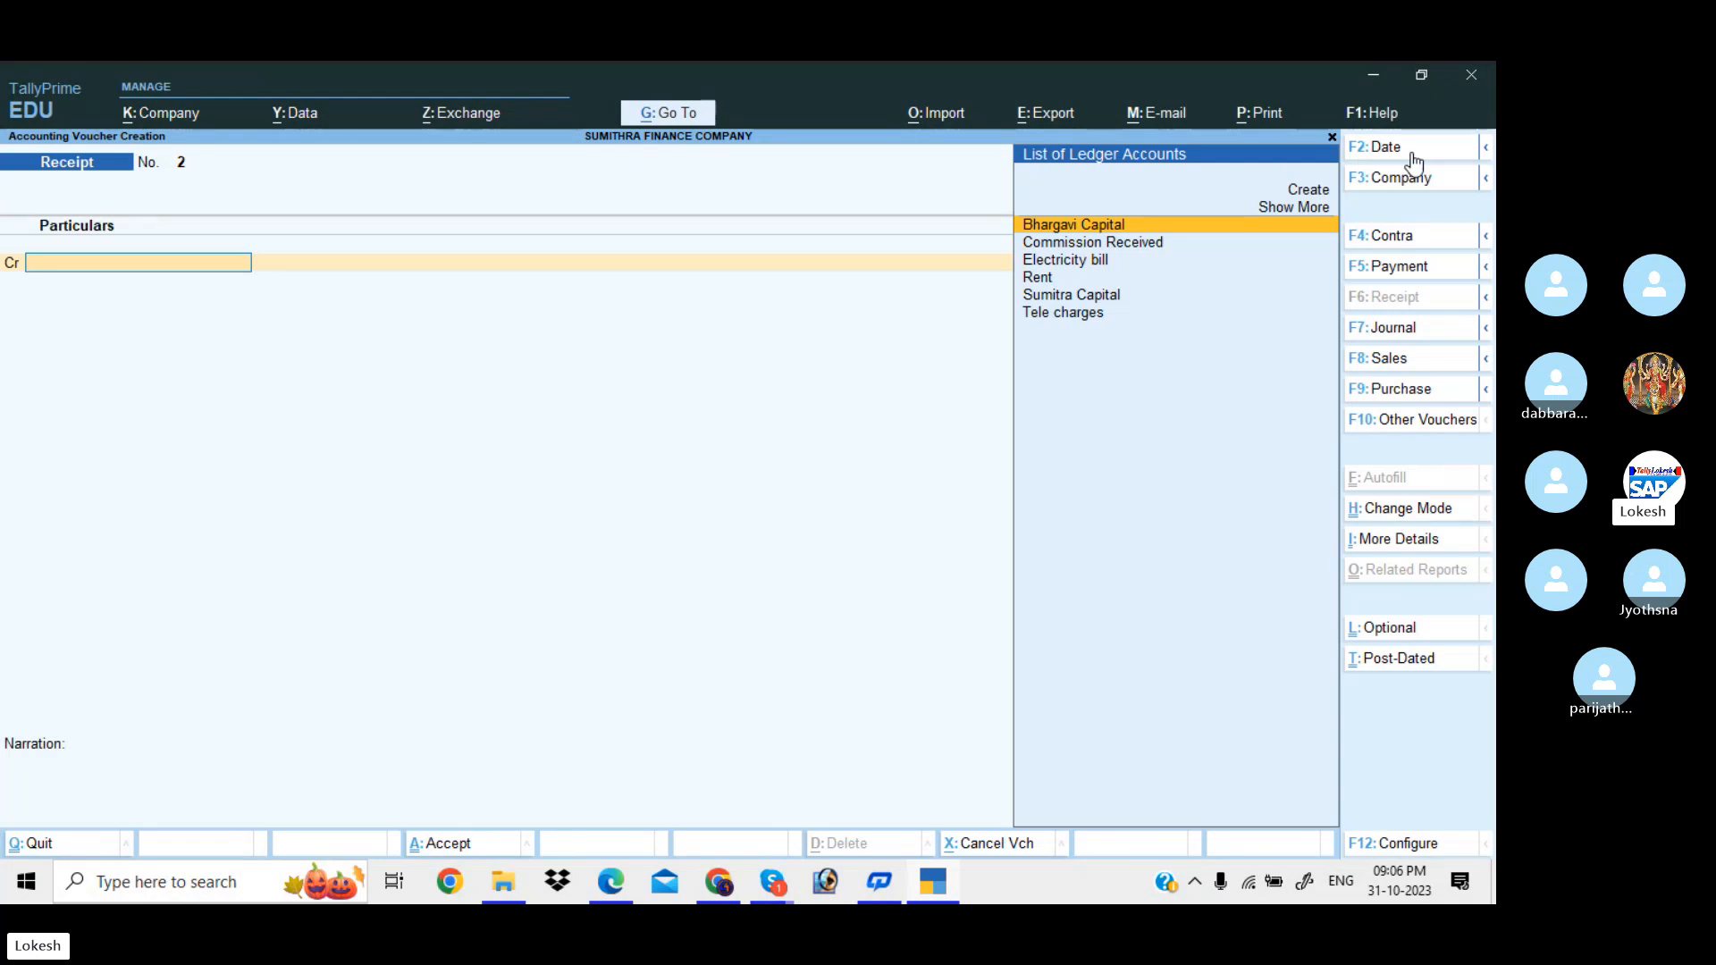
- Credit Sumitra Capital with 3,00,000 against Cash and save the receipt without a narration
text(sum)
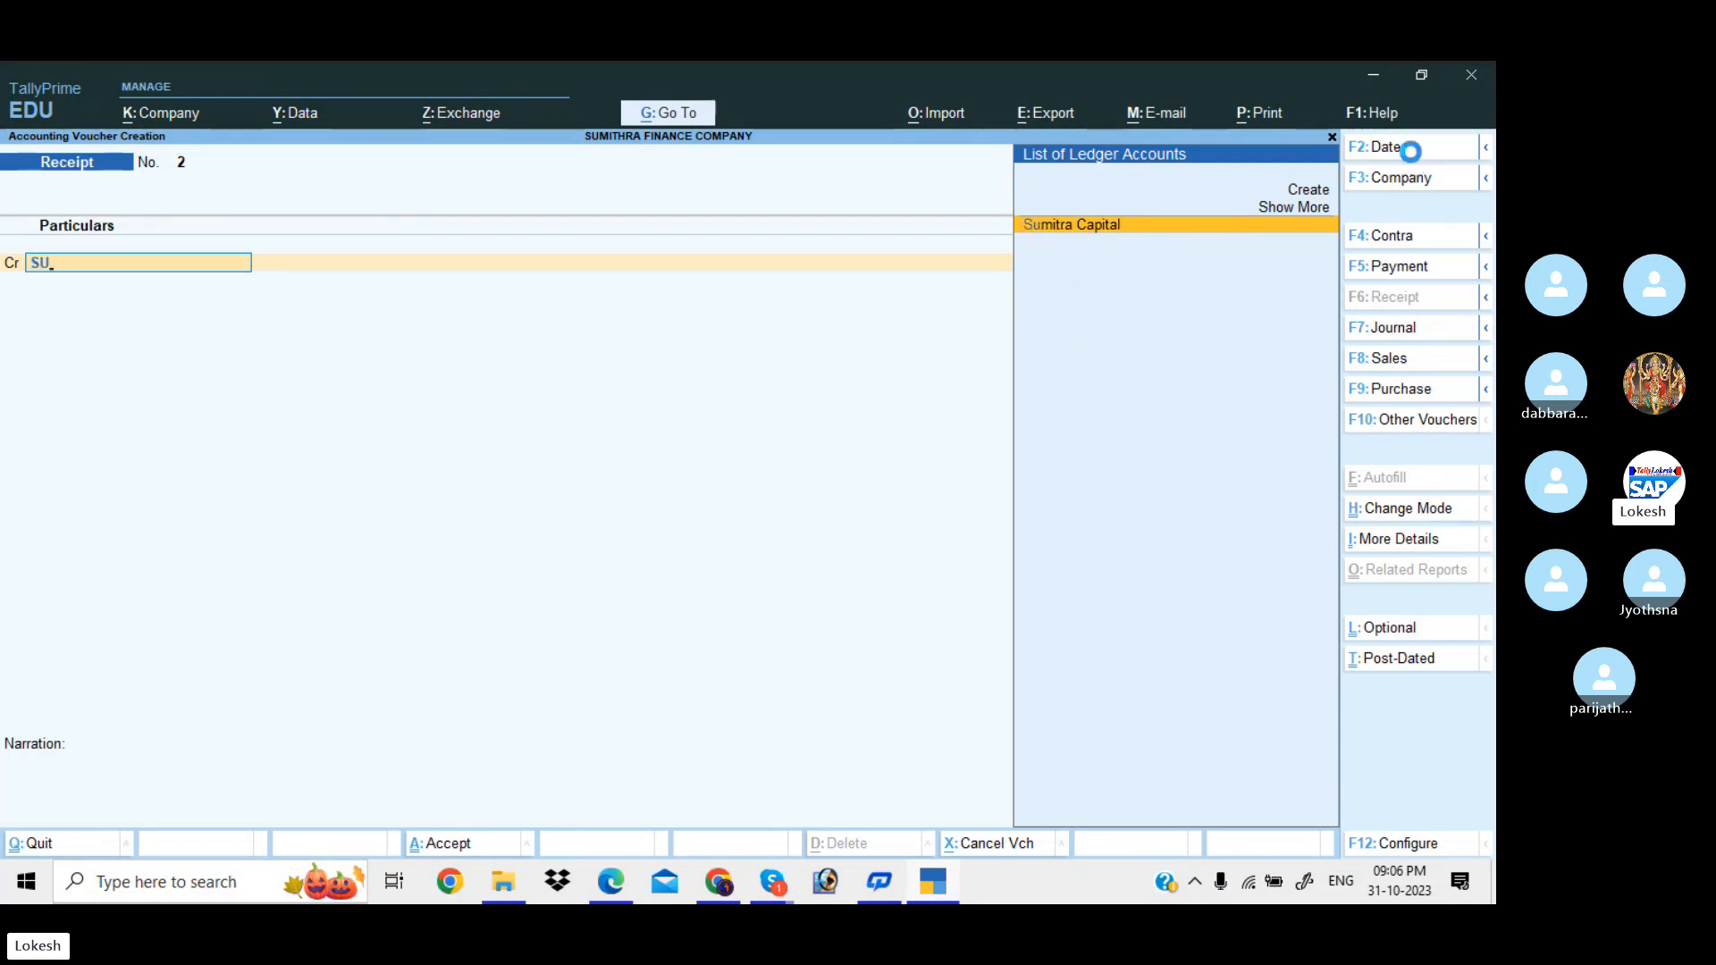
key(Return)
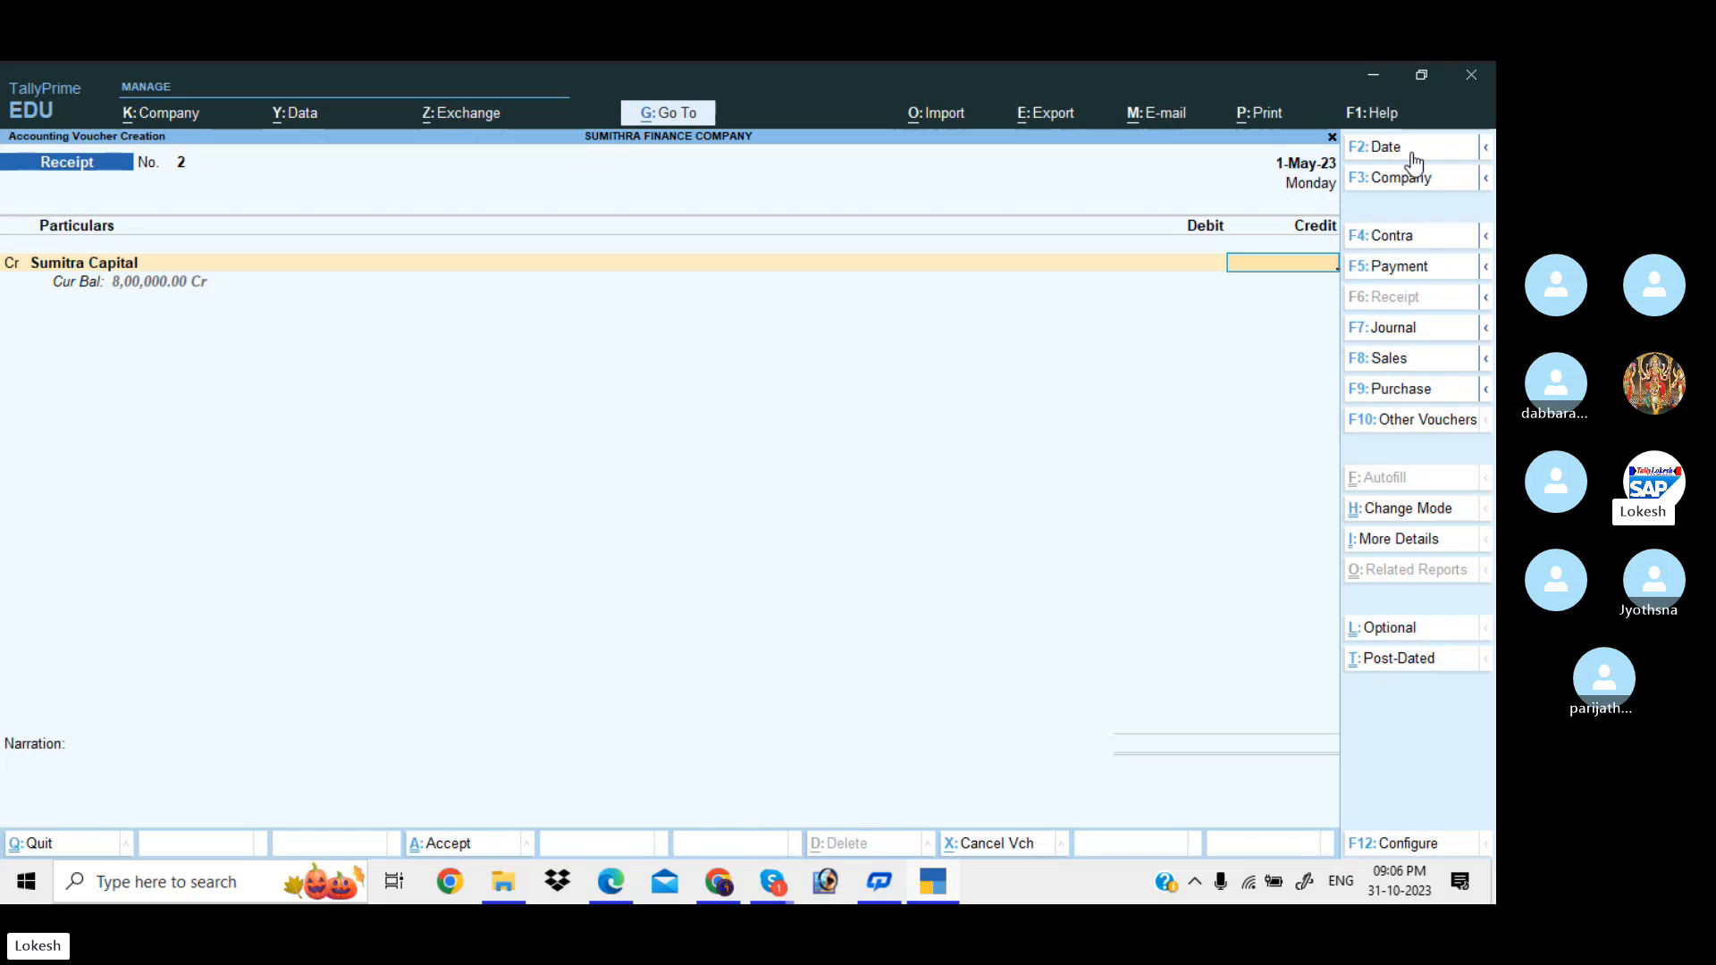
text(300000)
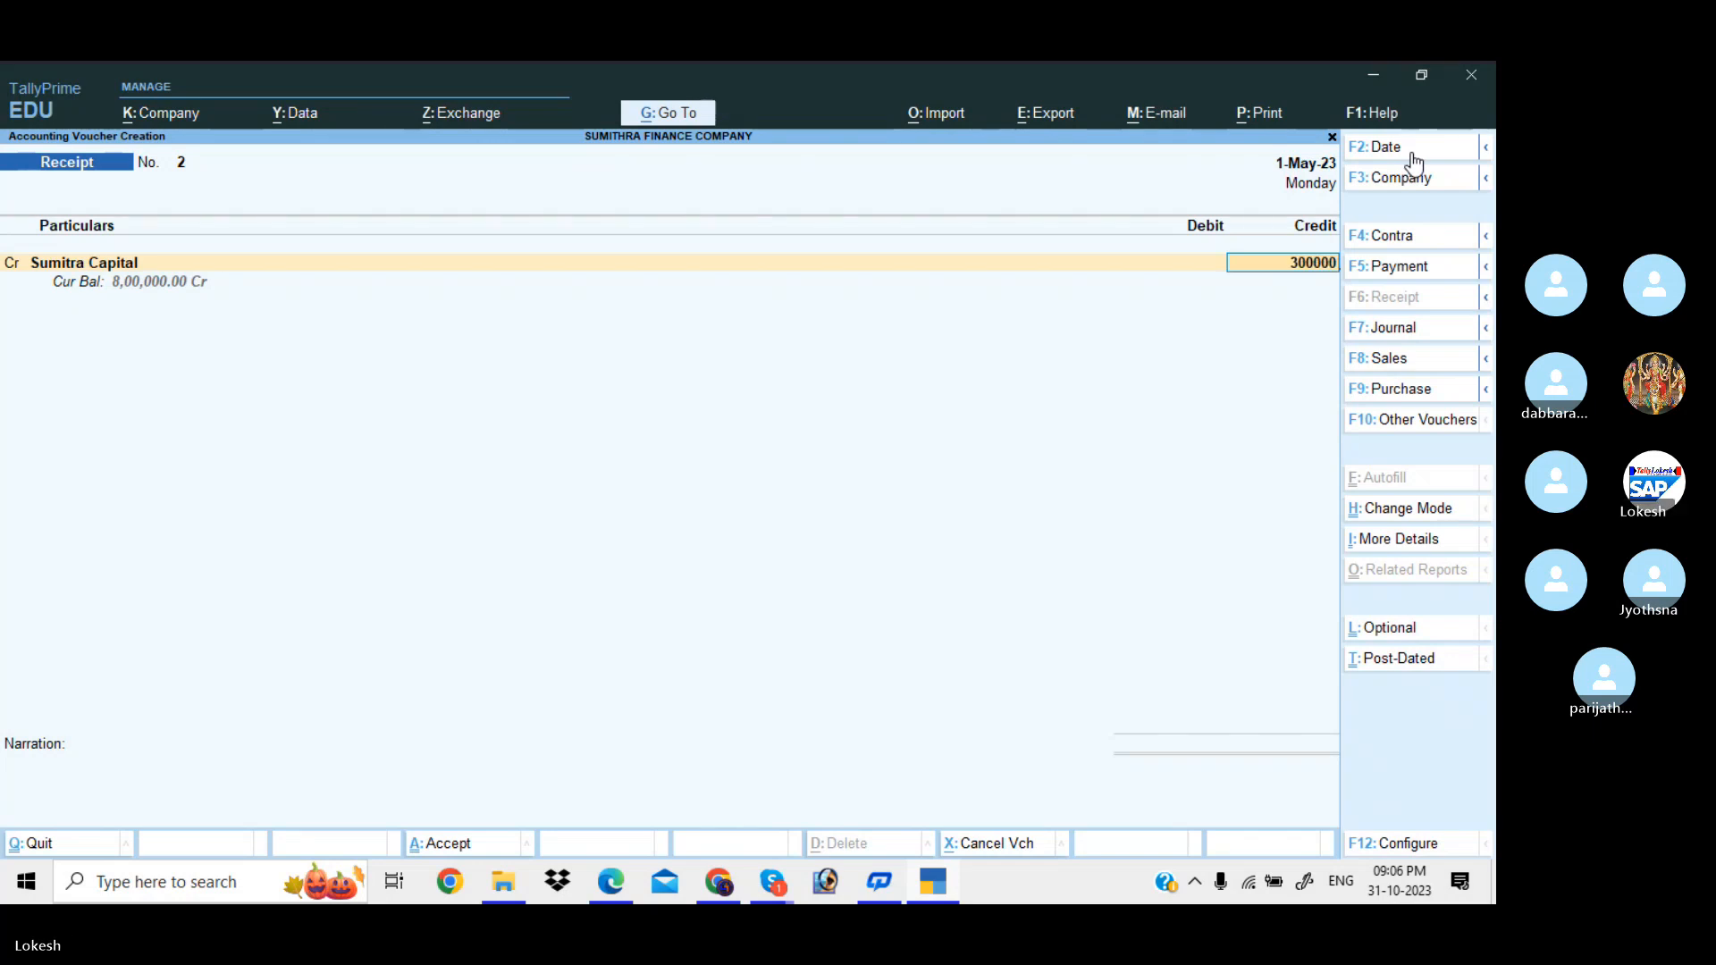
key(Return)
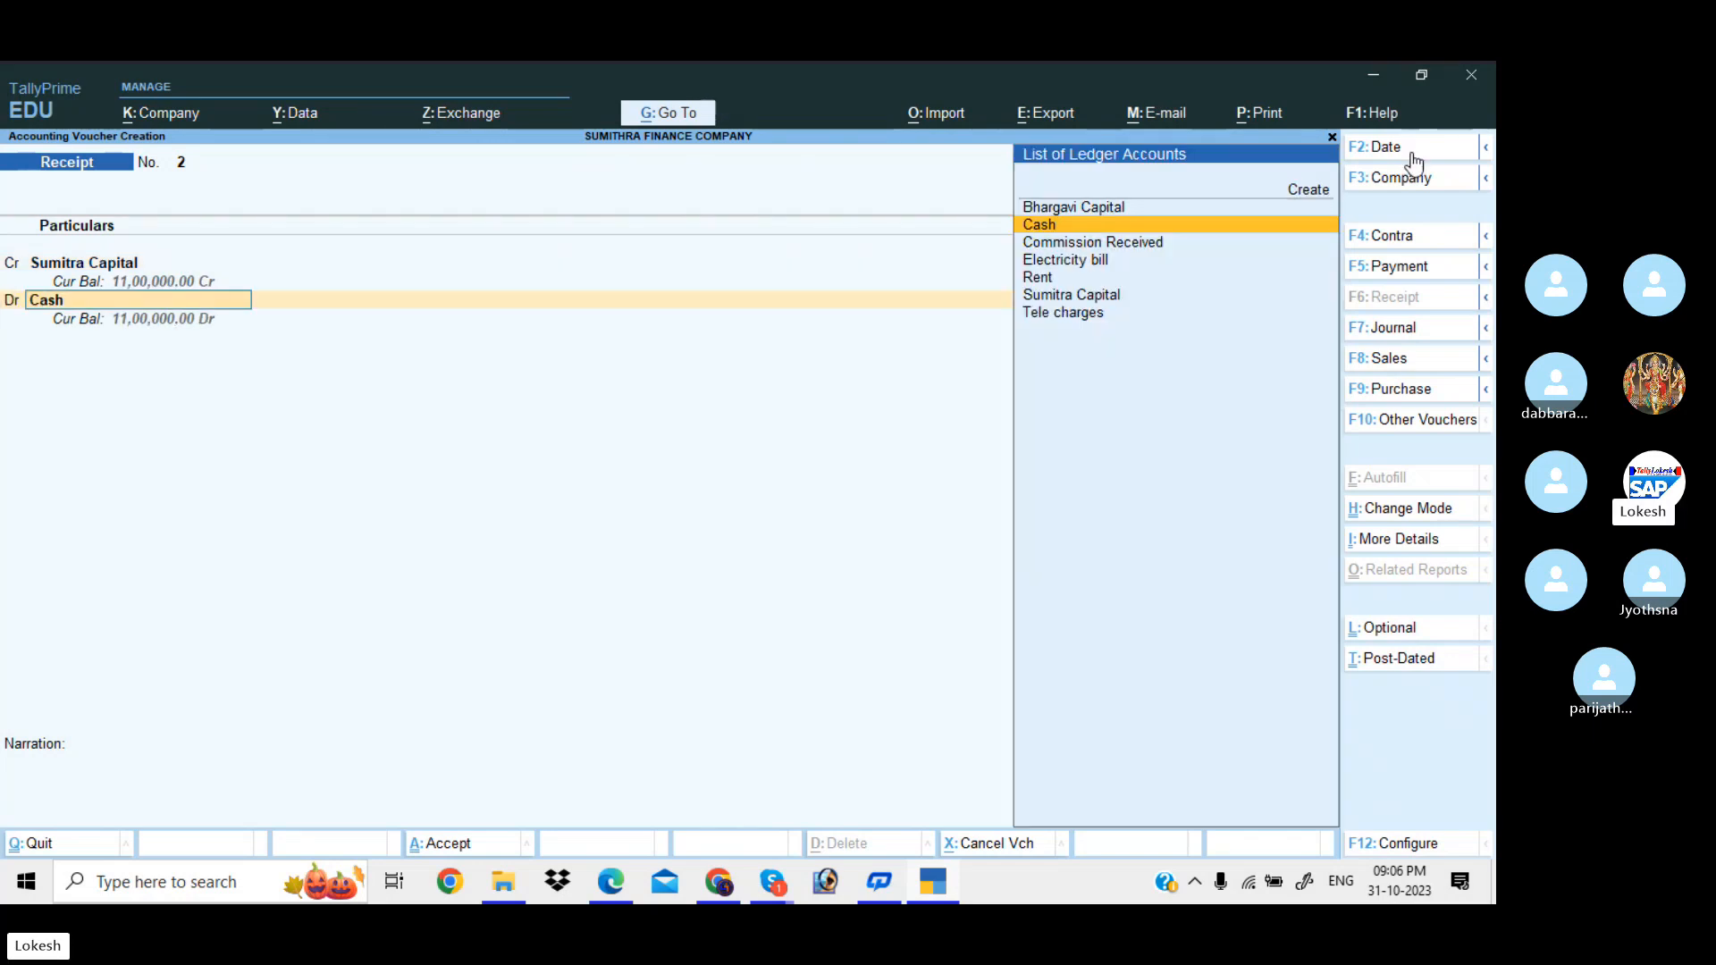
key(Return)
key(Return)
key(Return)
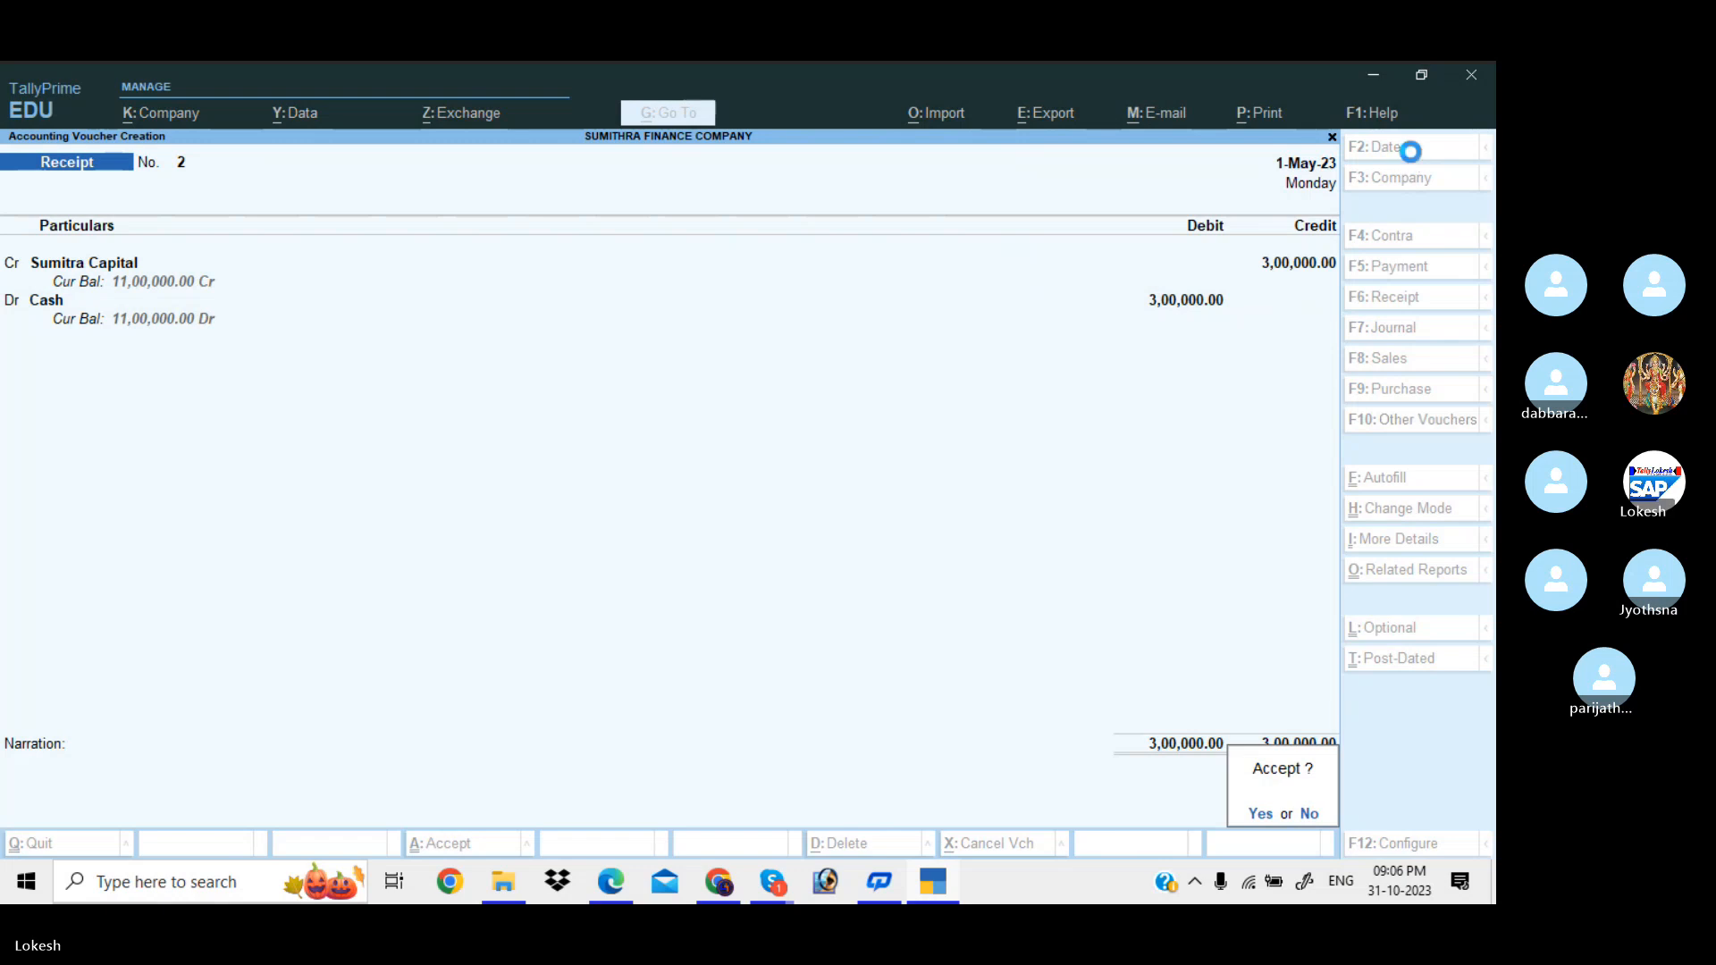
key(Return)
- Look up the new partner's capital entry in the course PDF and date the next Receipt voucher 1-6
key(alt+Tab)
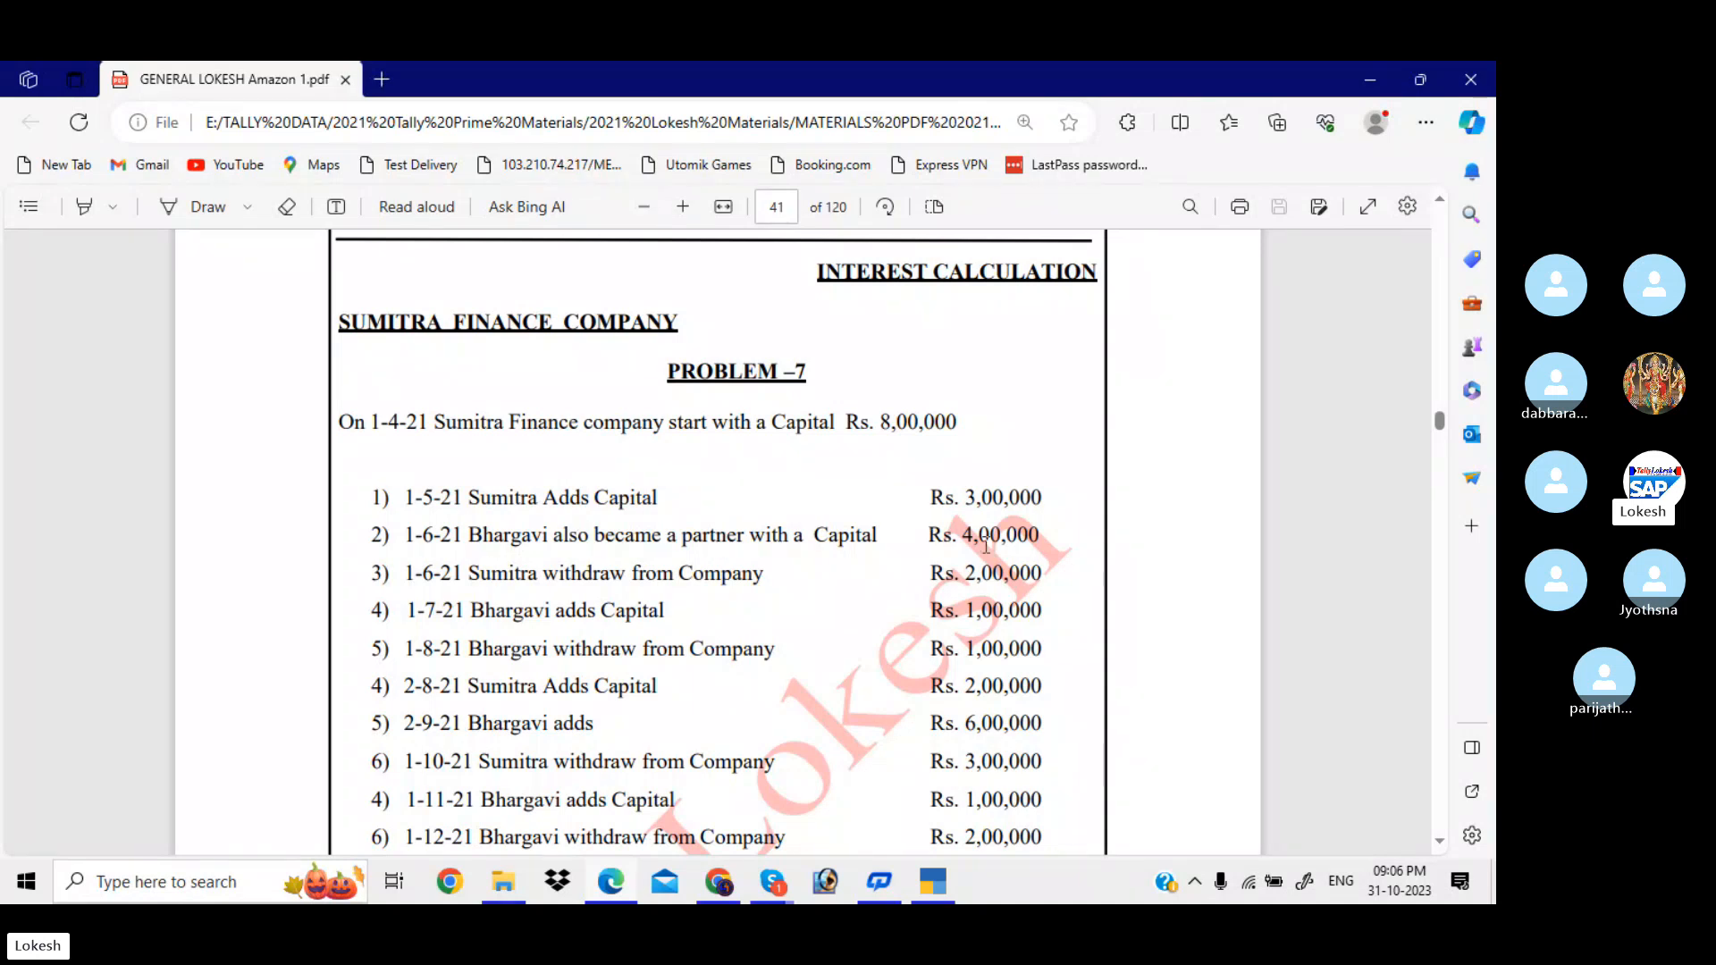
key(alt+Tab)
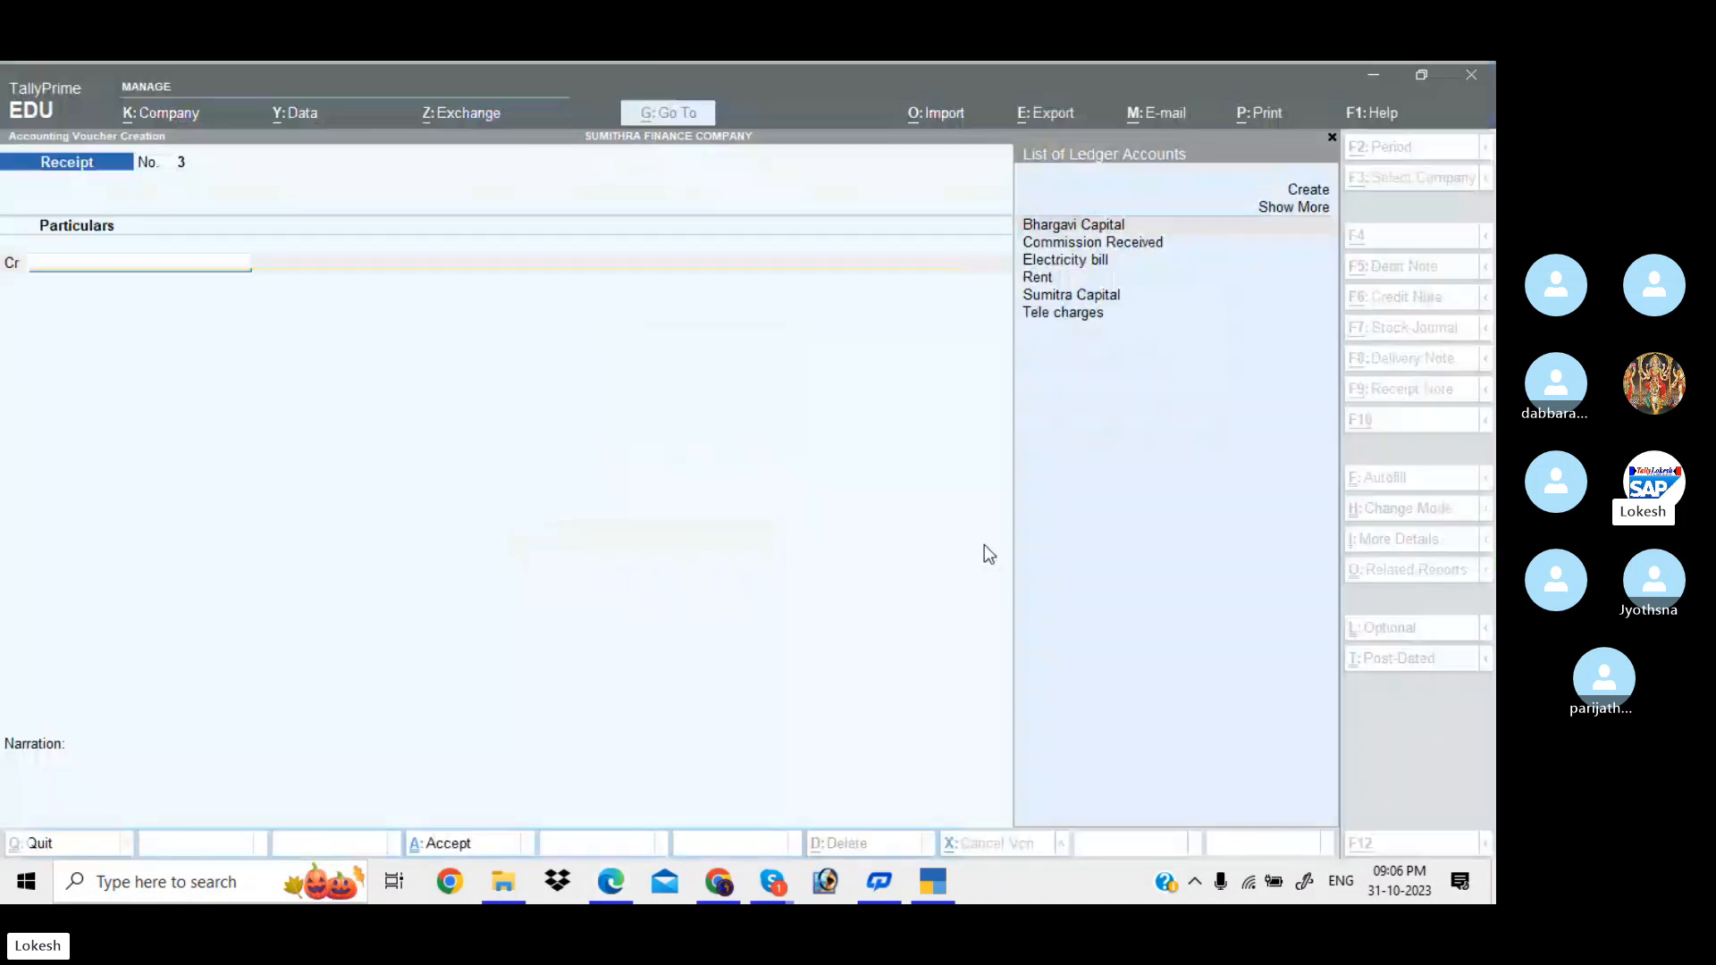
click(1397, 149)
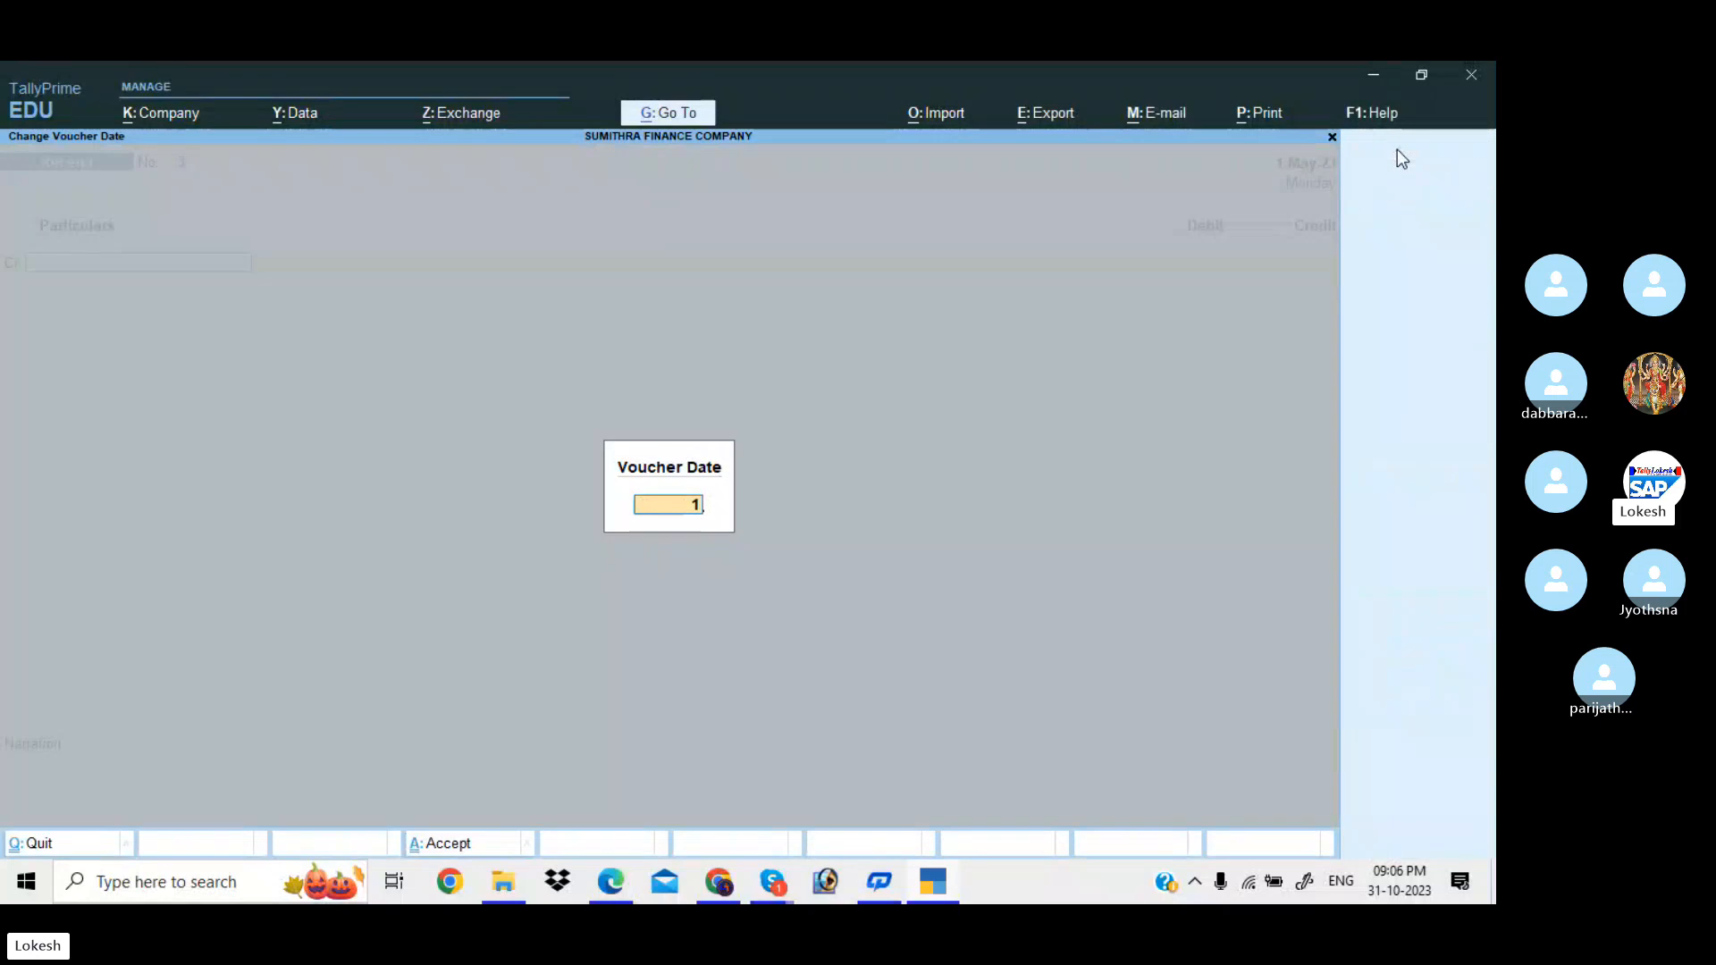
text(1-6)
key(Return)
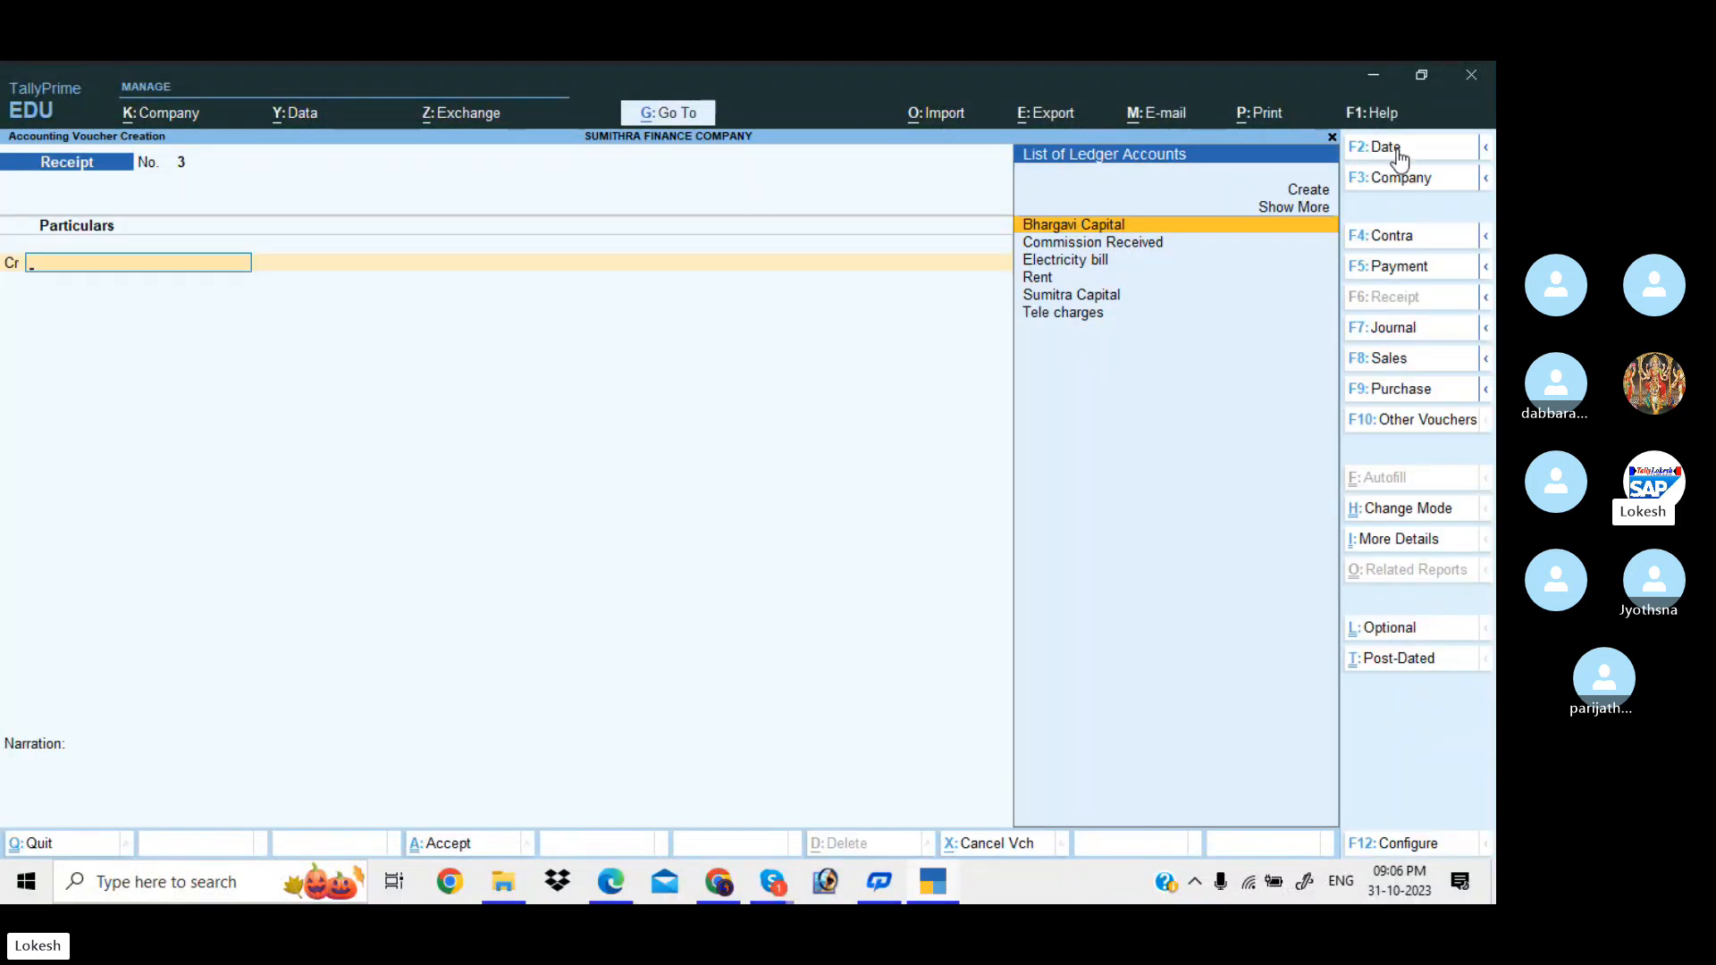
- Credit Bhargavi Capital with 4,00,000, debit Cash for the same amount, and accept the receipt without a narration
key(Return)
text(400000)
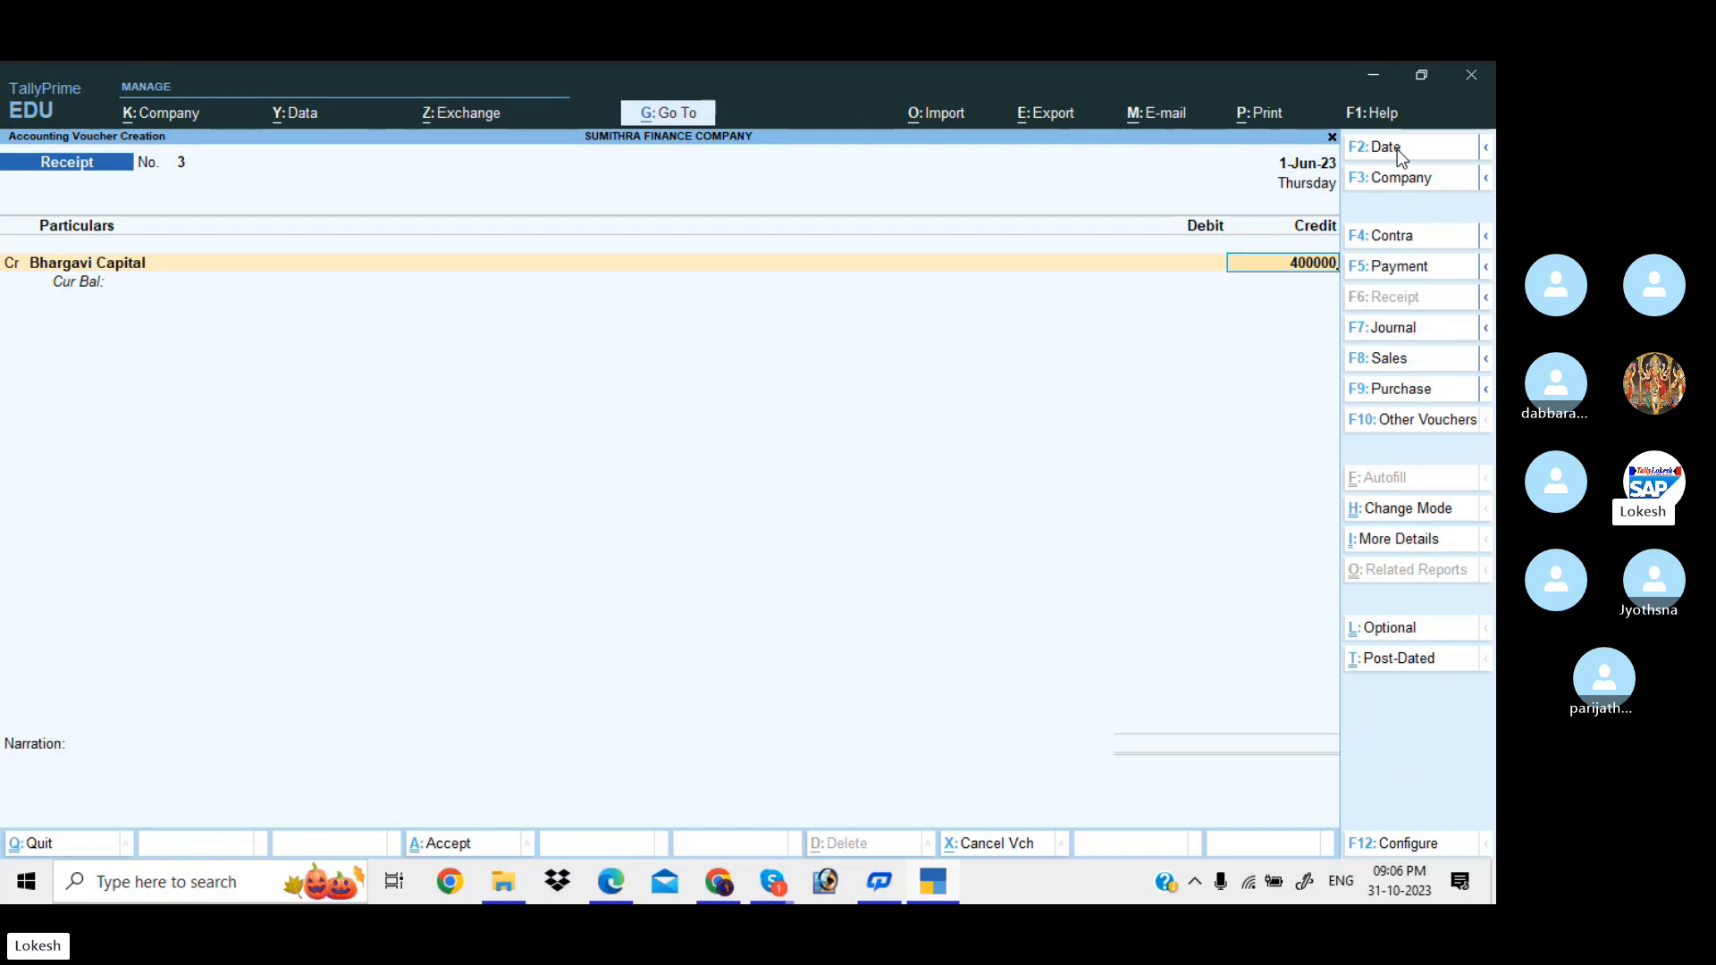
key(Return)
key(Down)
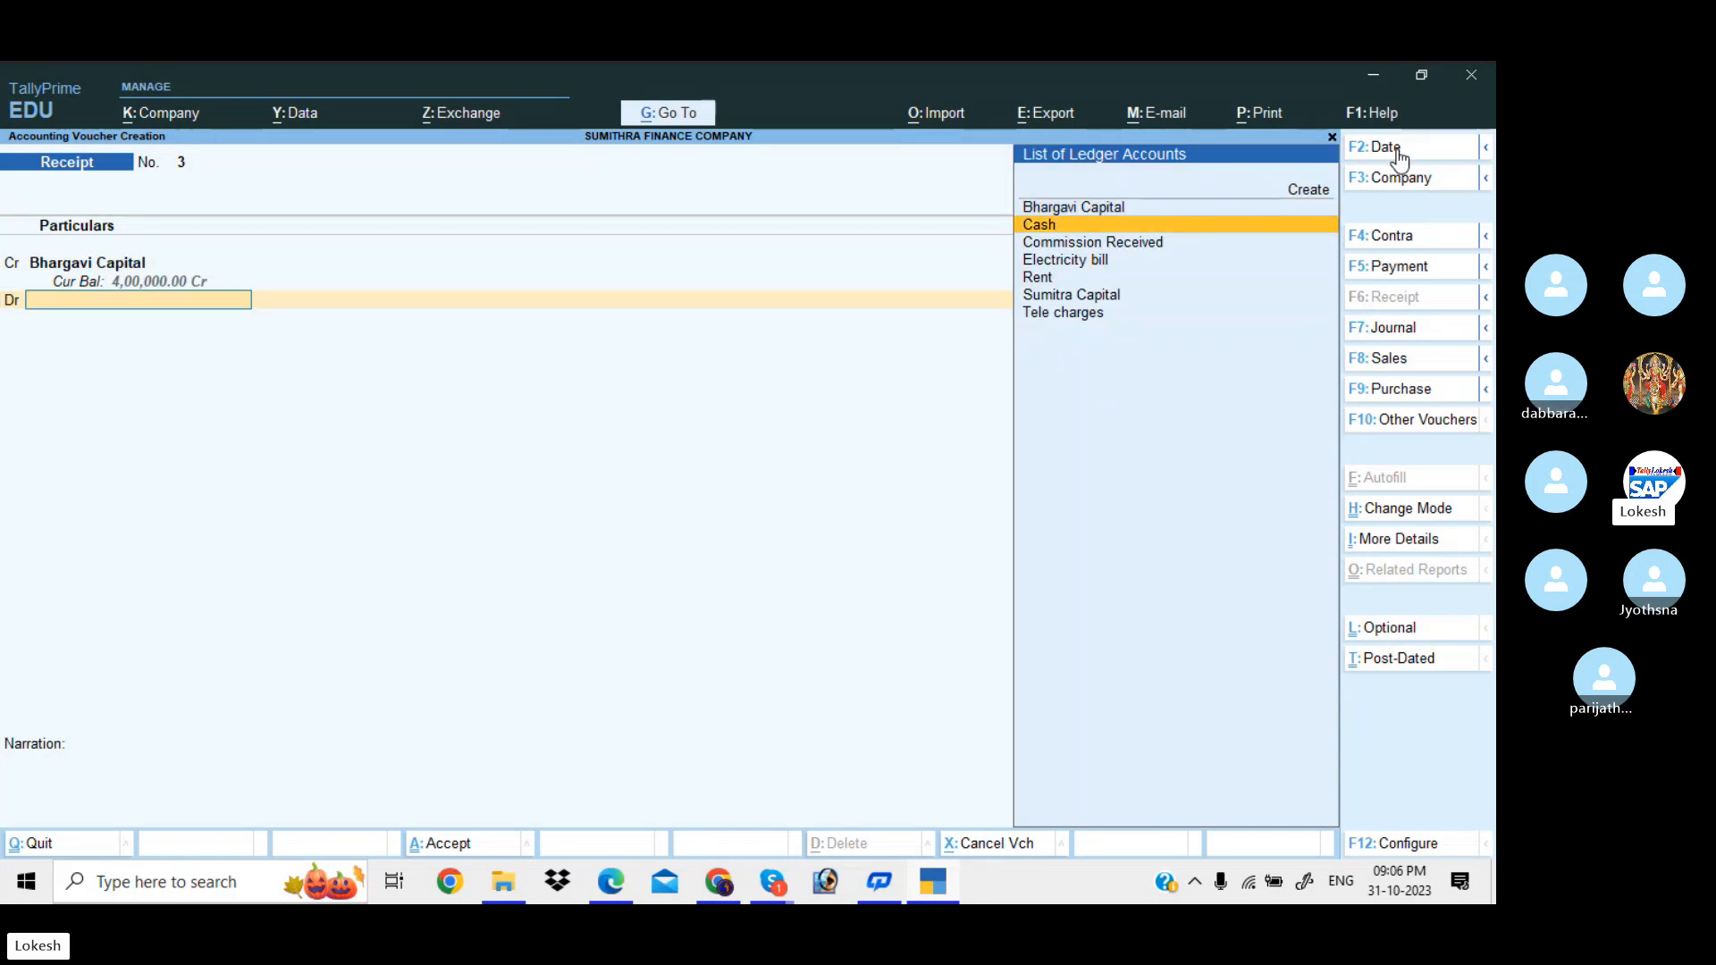
key(Return)
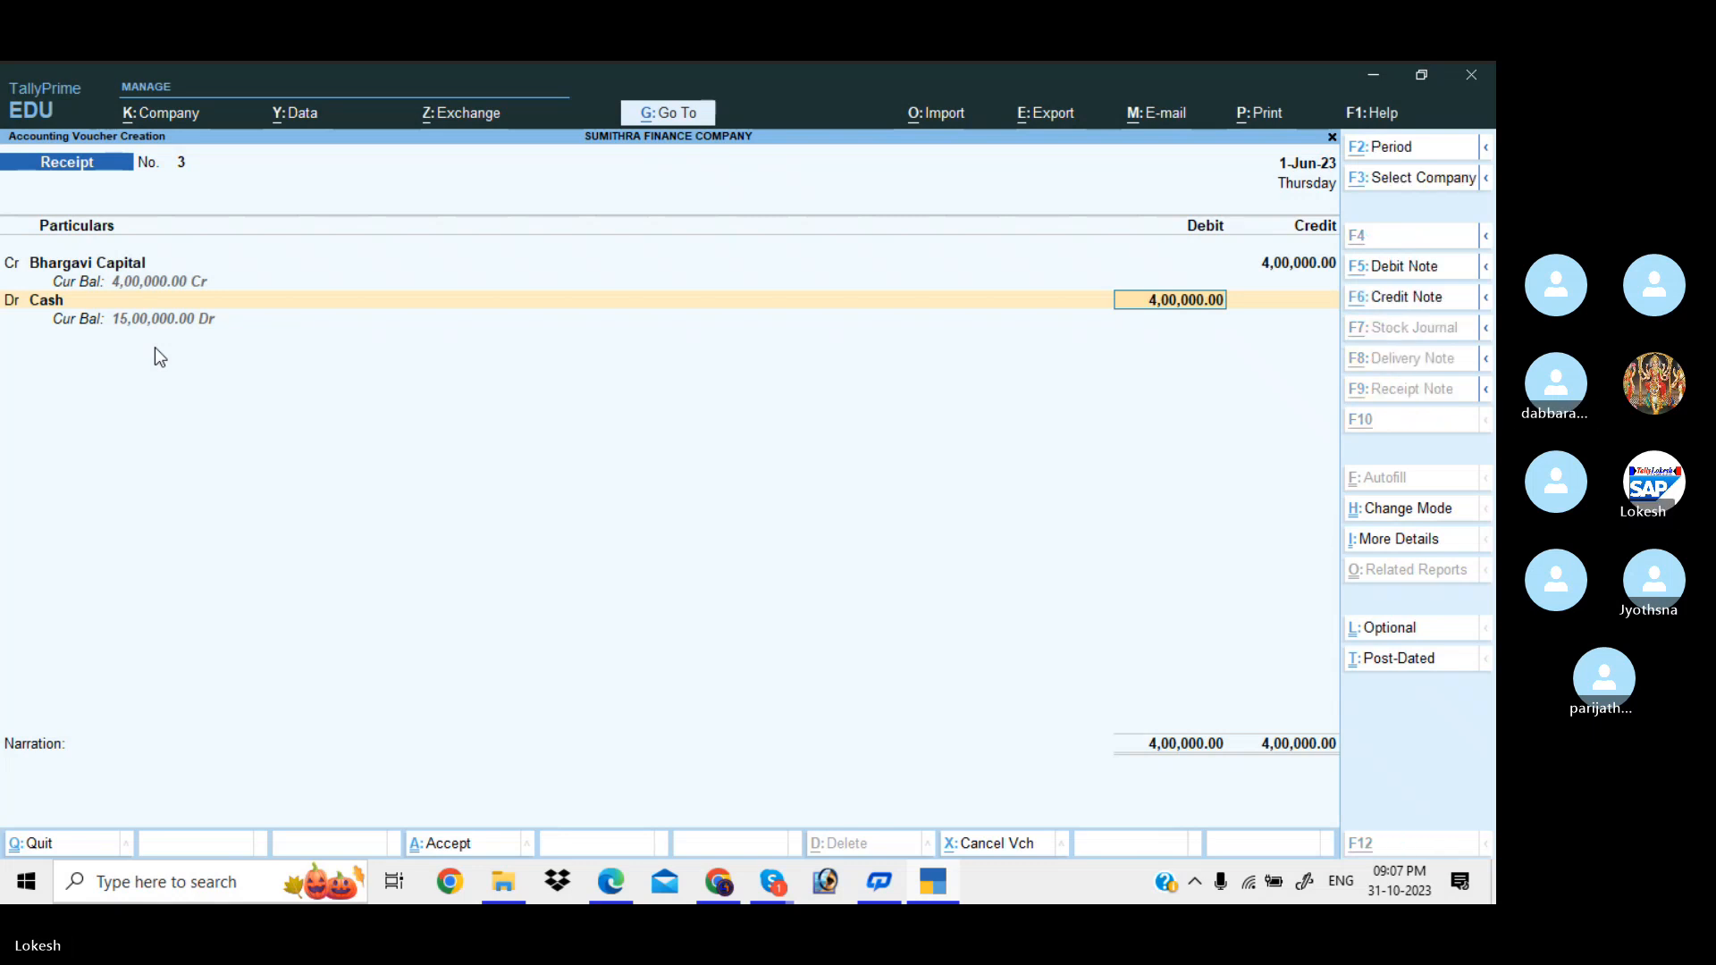
key(alt+Tab)
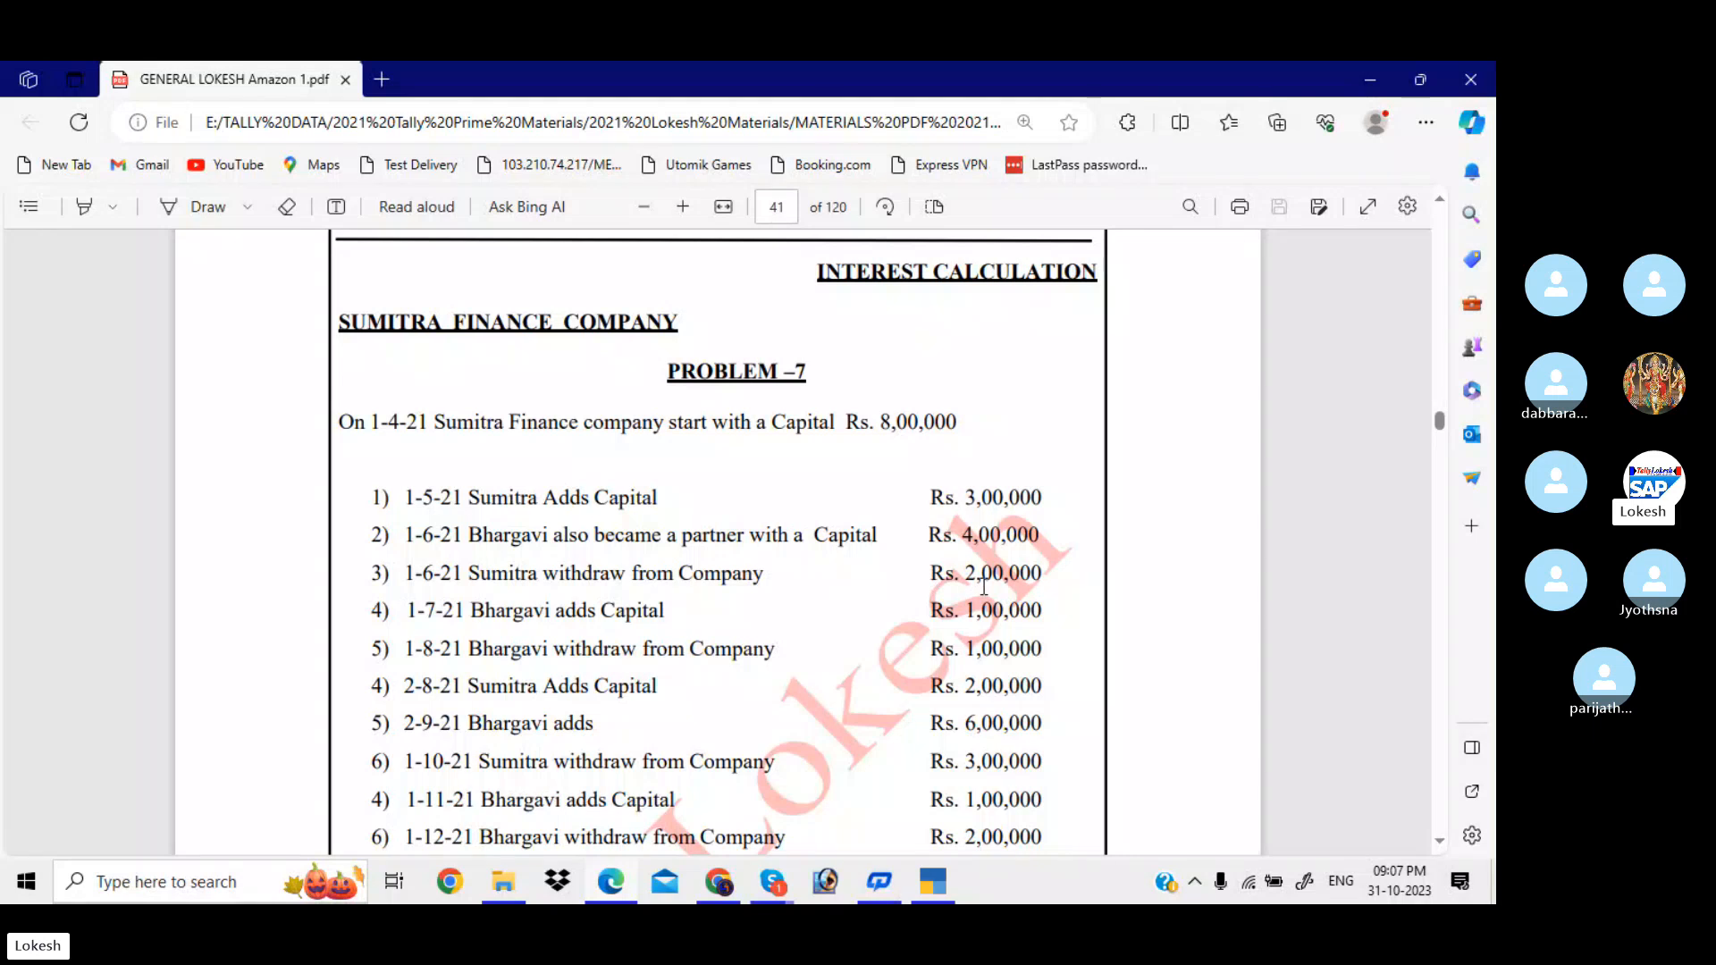
key(alt+Tab)
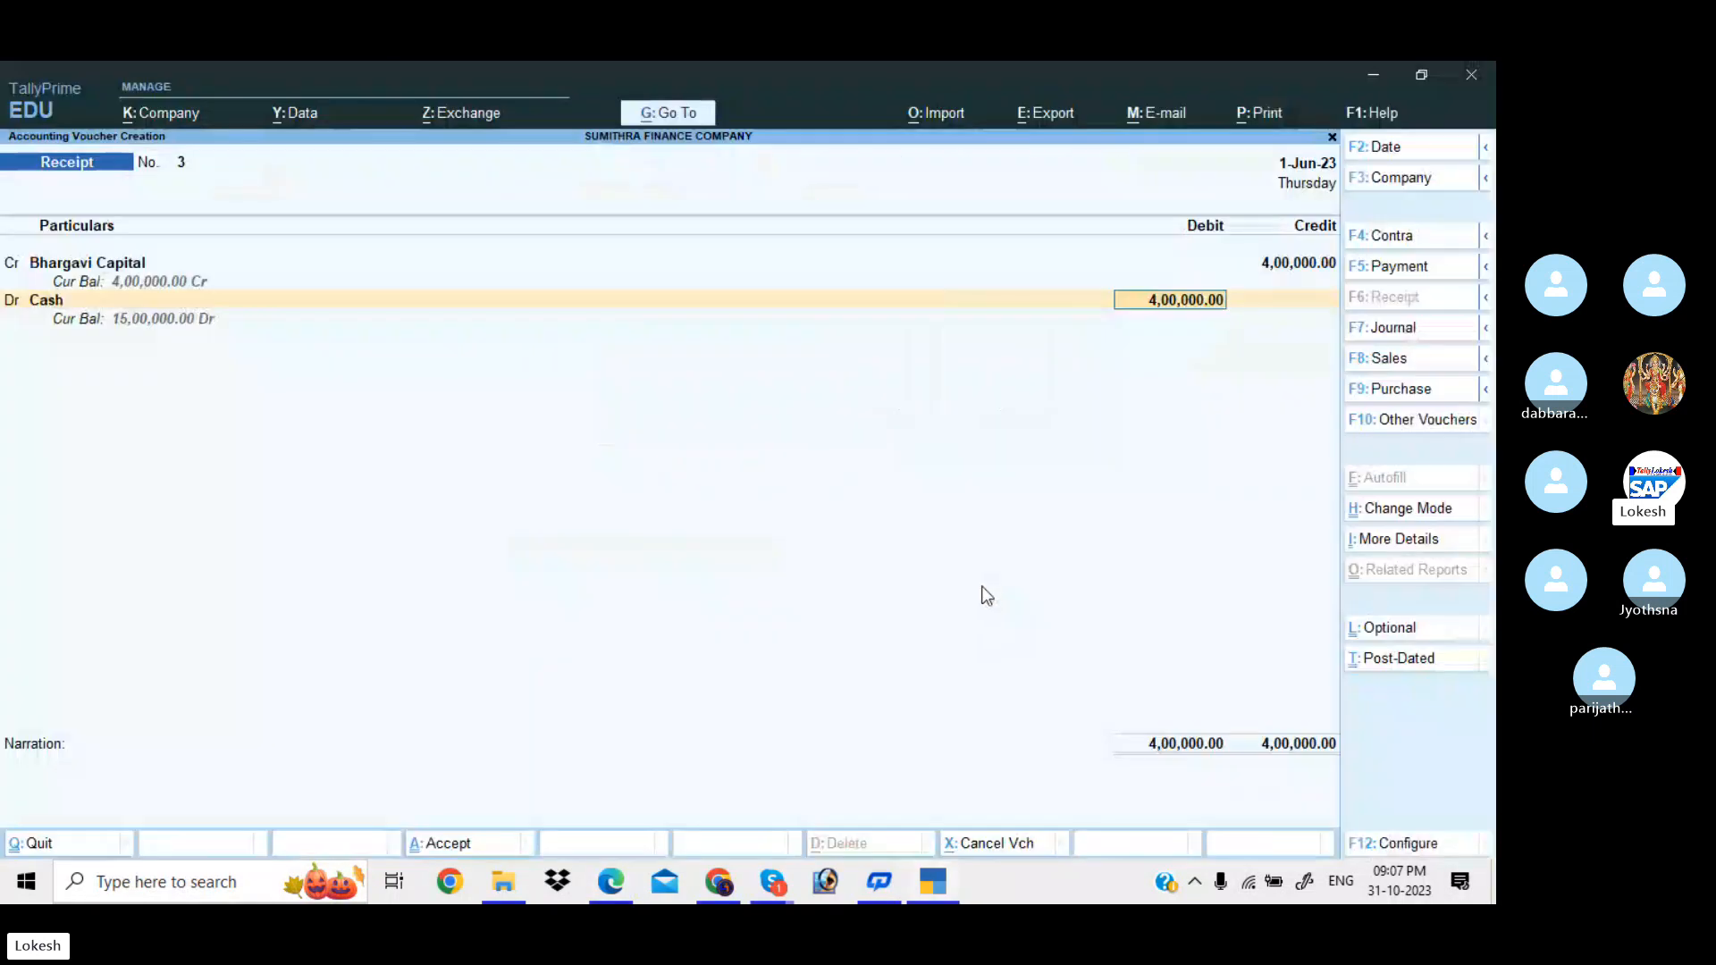
key(Return)
key(Return)
key(Return)
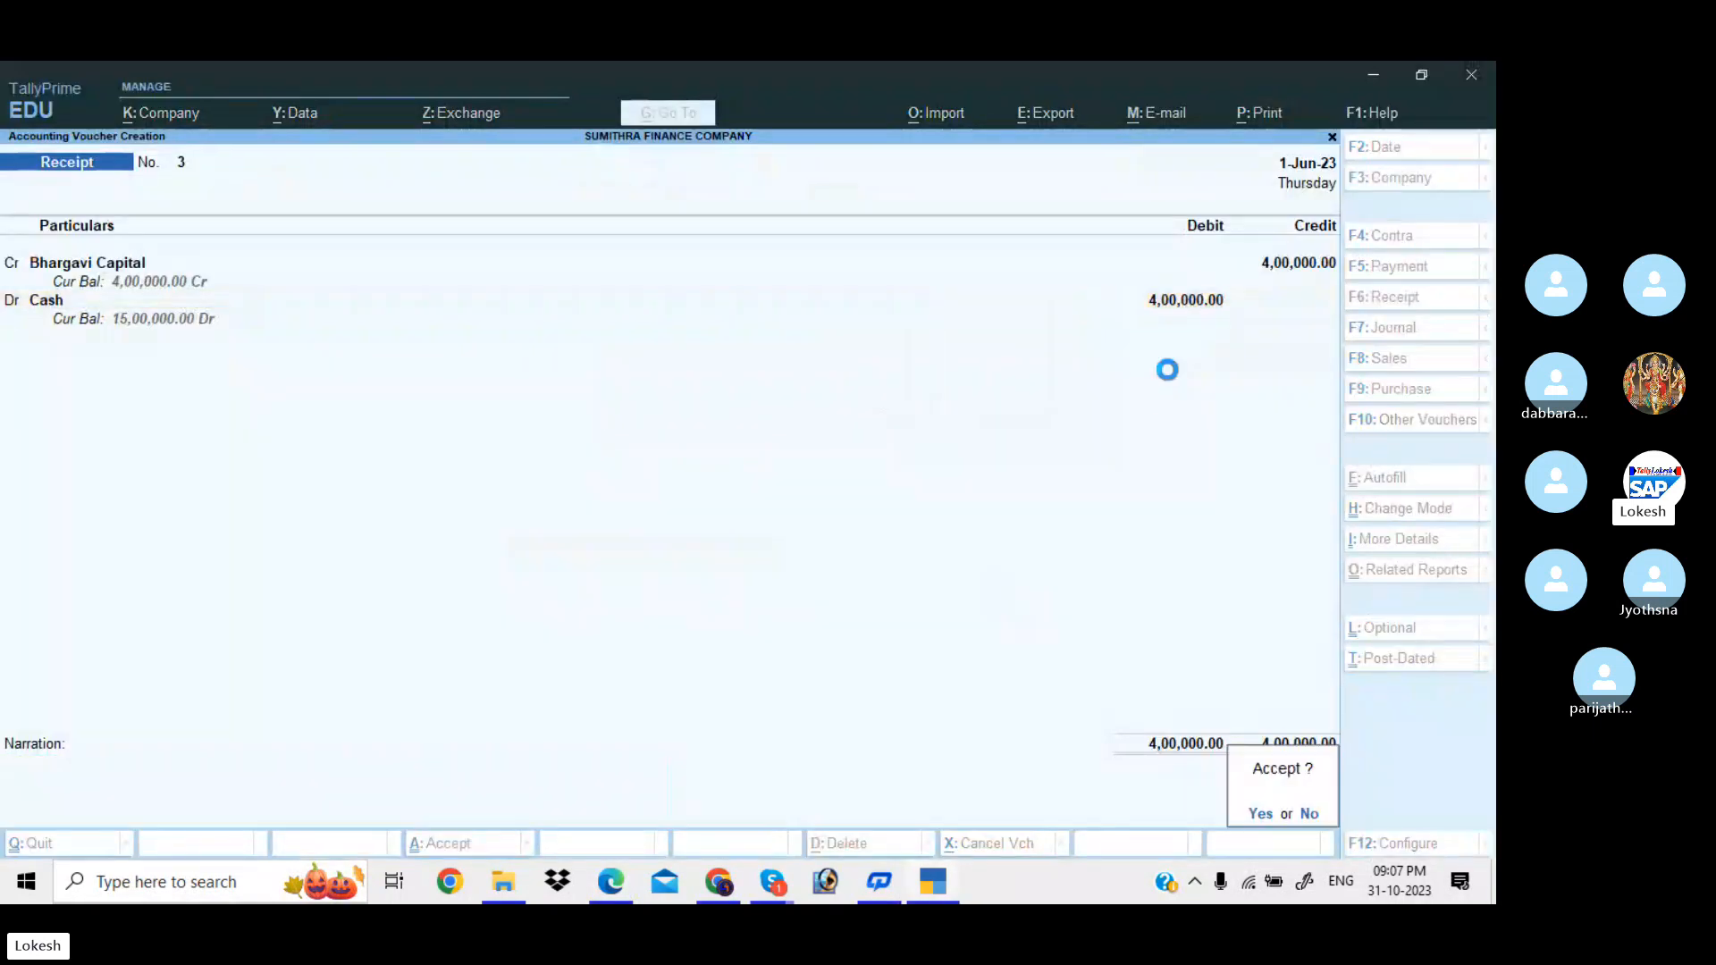
- Switch to a Payment voucher, consult the capital withdrawal in the course PDF, and set the voucher date to 1-4
click(1412, 266)
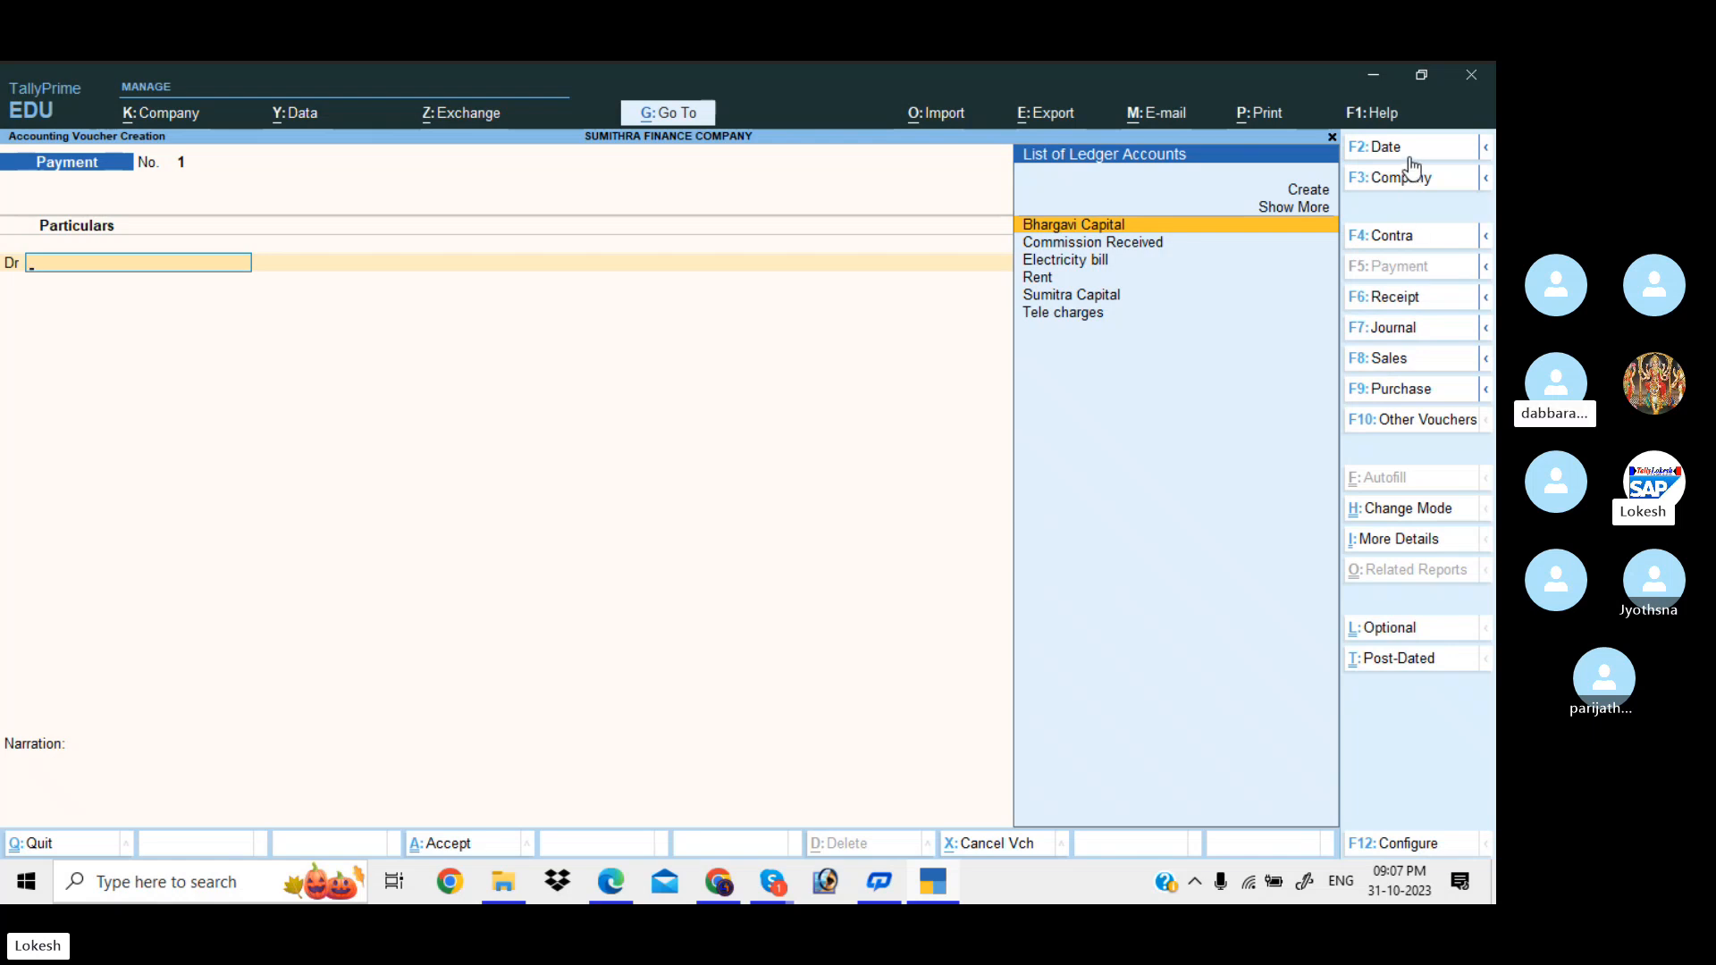
key(alt)
key(alt+Tab)
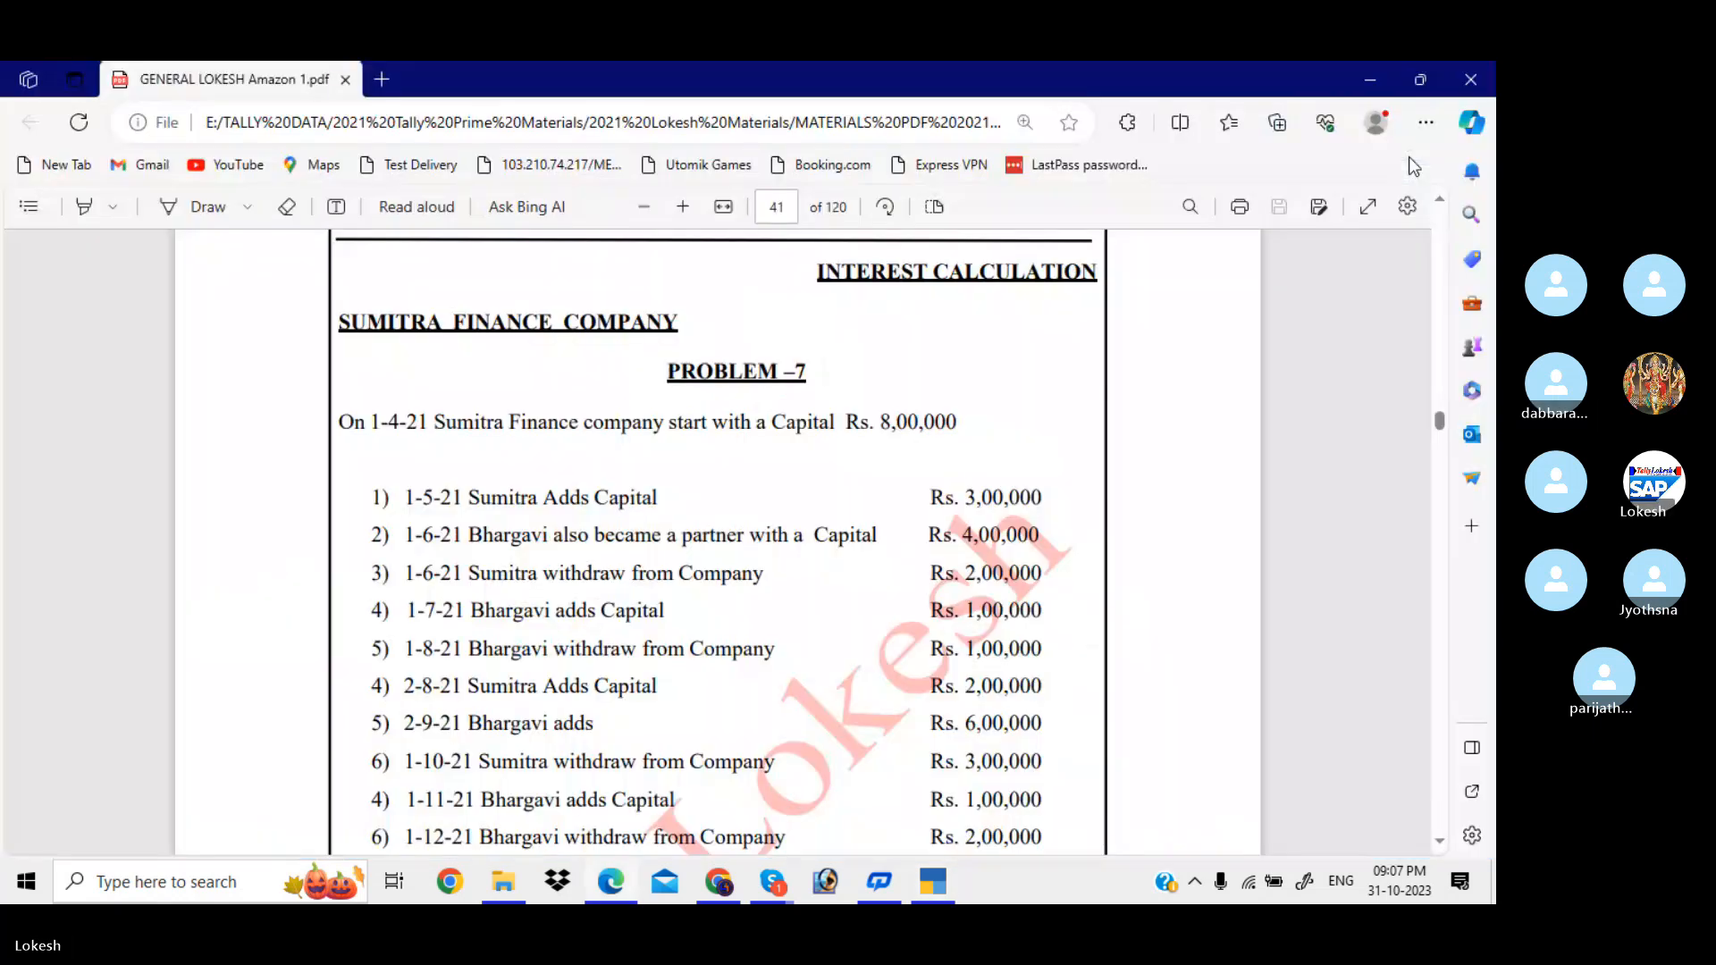
key(alt+Tab)
key(F2)
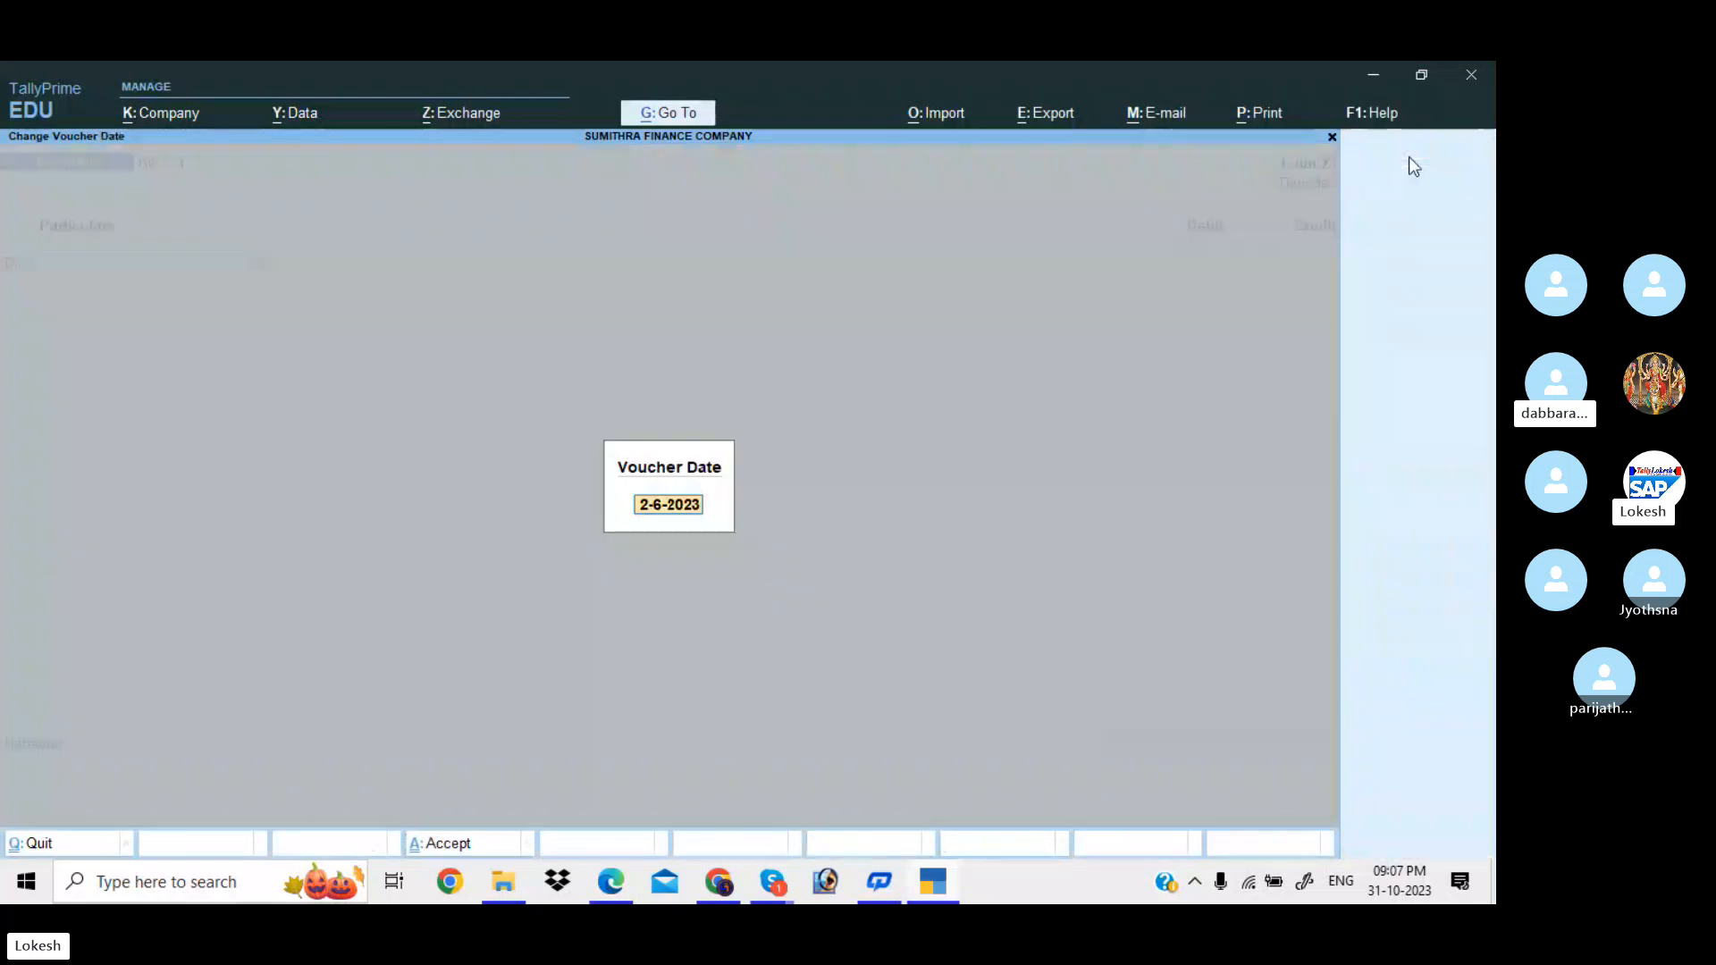
text(1-4)
key(Return)
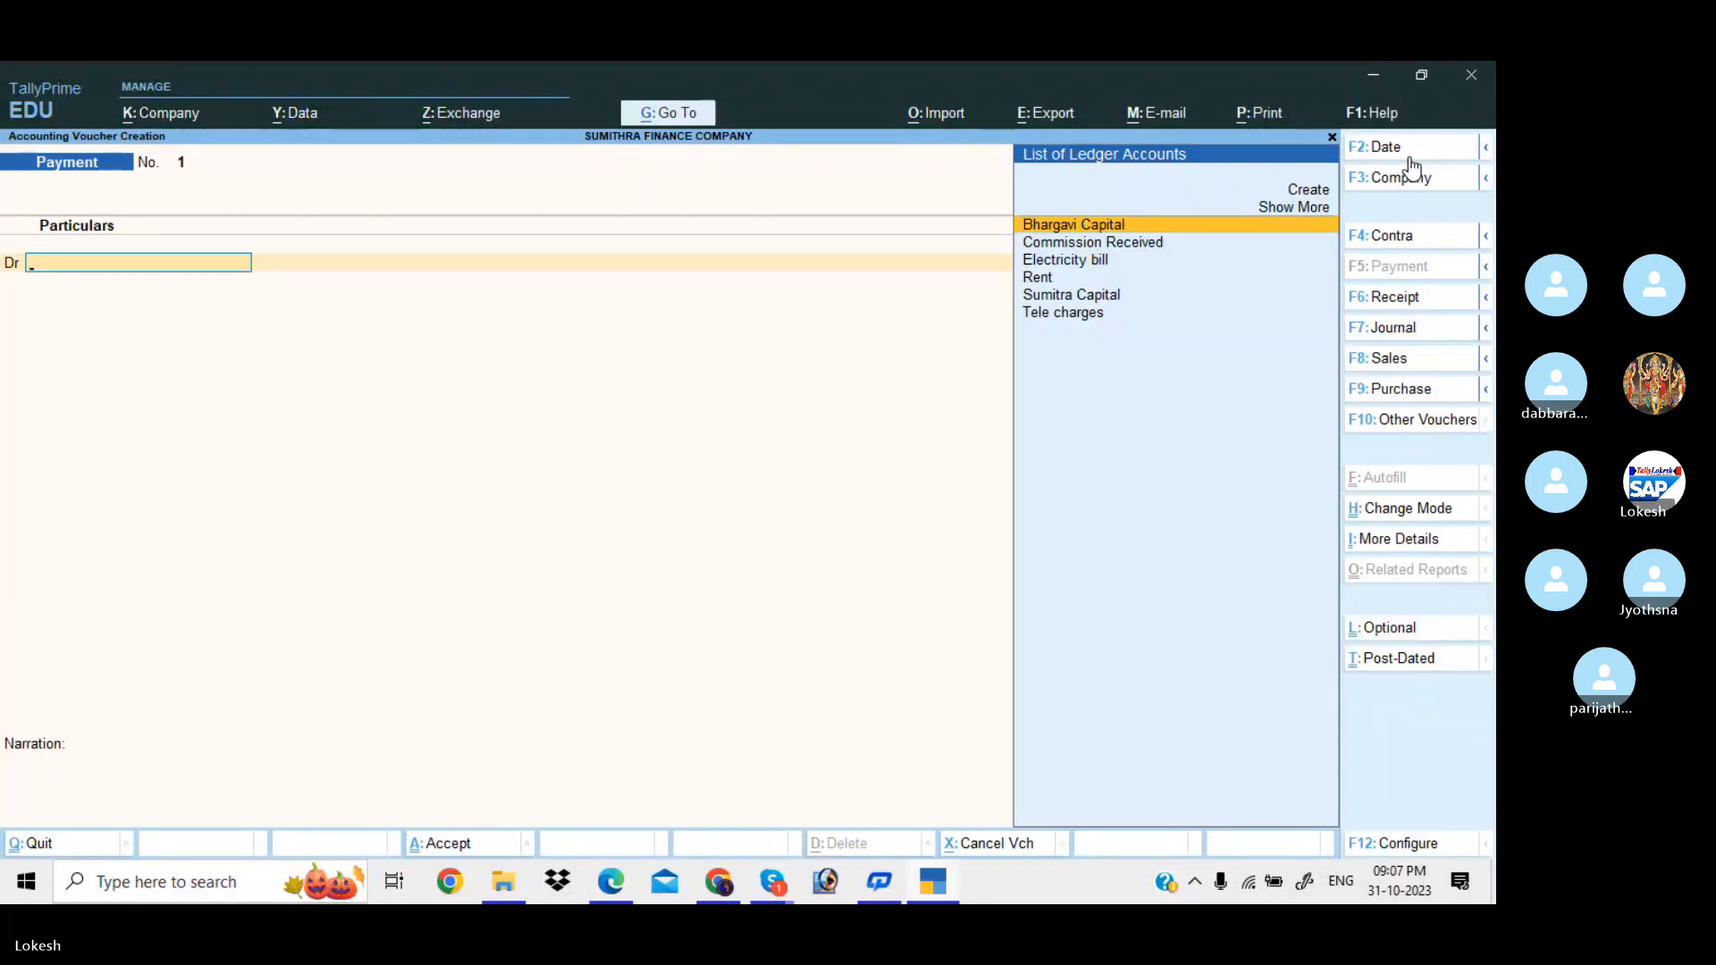
- Debit Sumitra Capital with the 2,00,000 withdrawal, checking the amount against the course PDF
text(s)
key(Return)
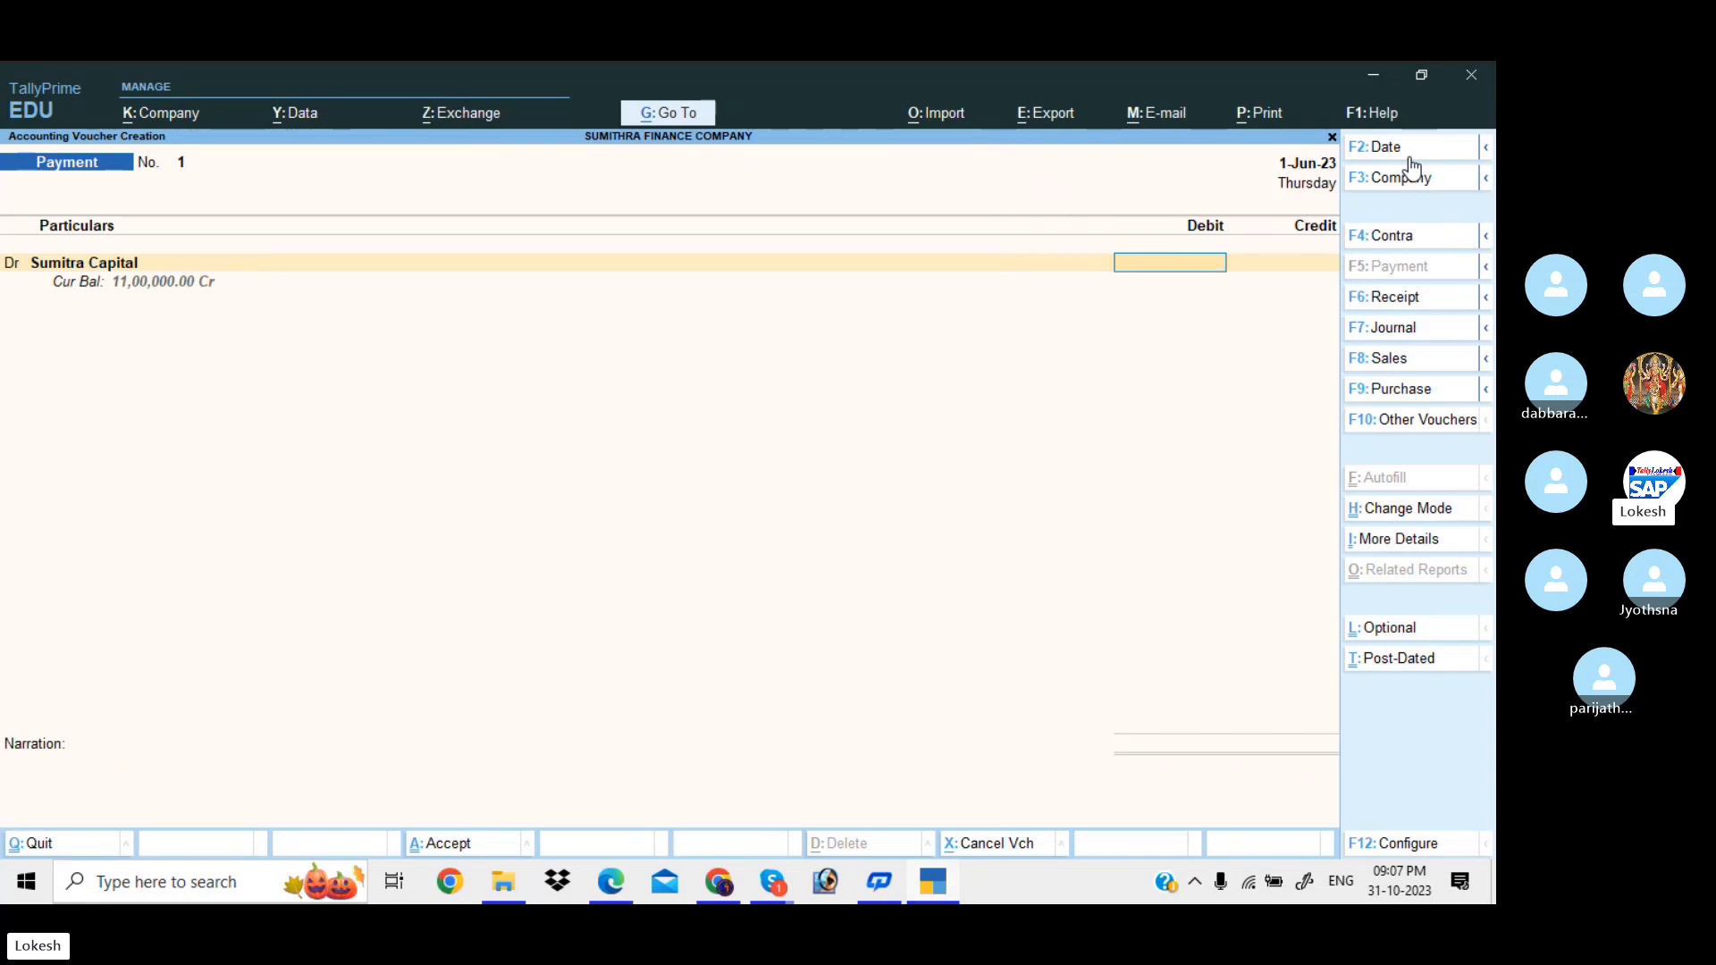
key(alt)
key(alt+Tab)
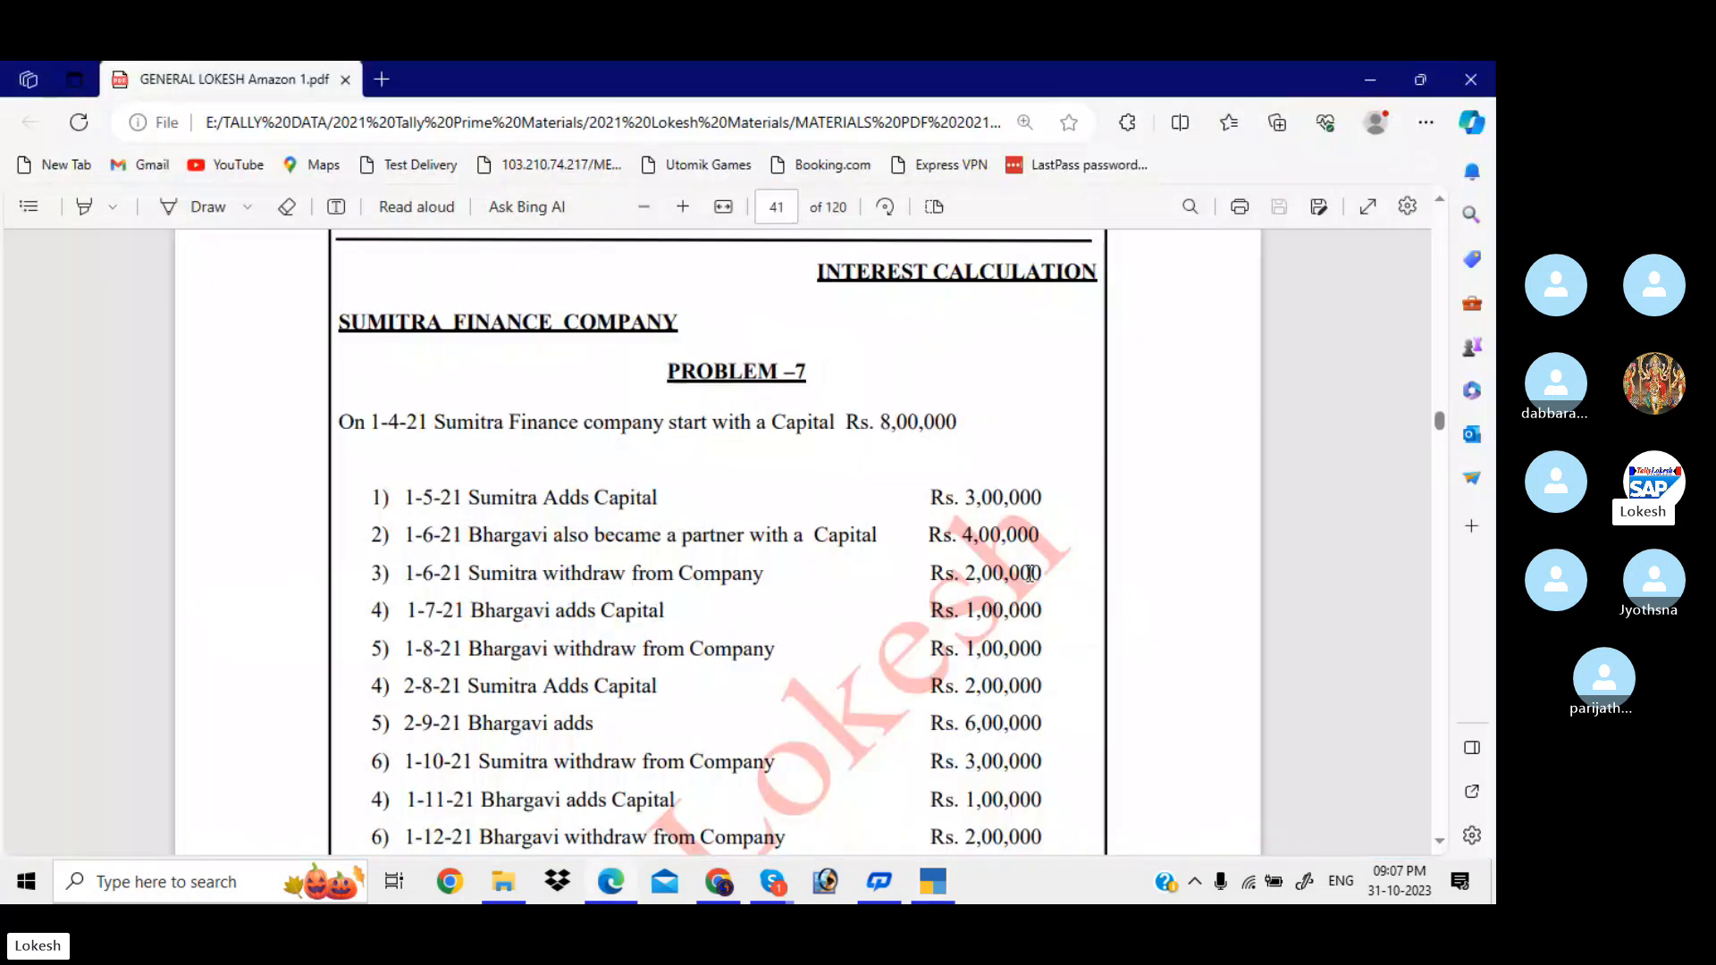
key(alt+Tab)
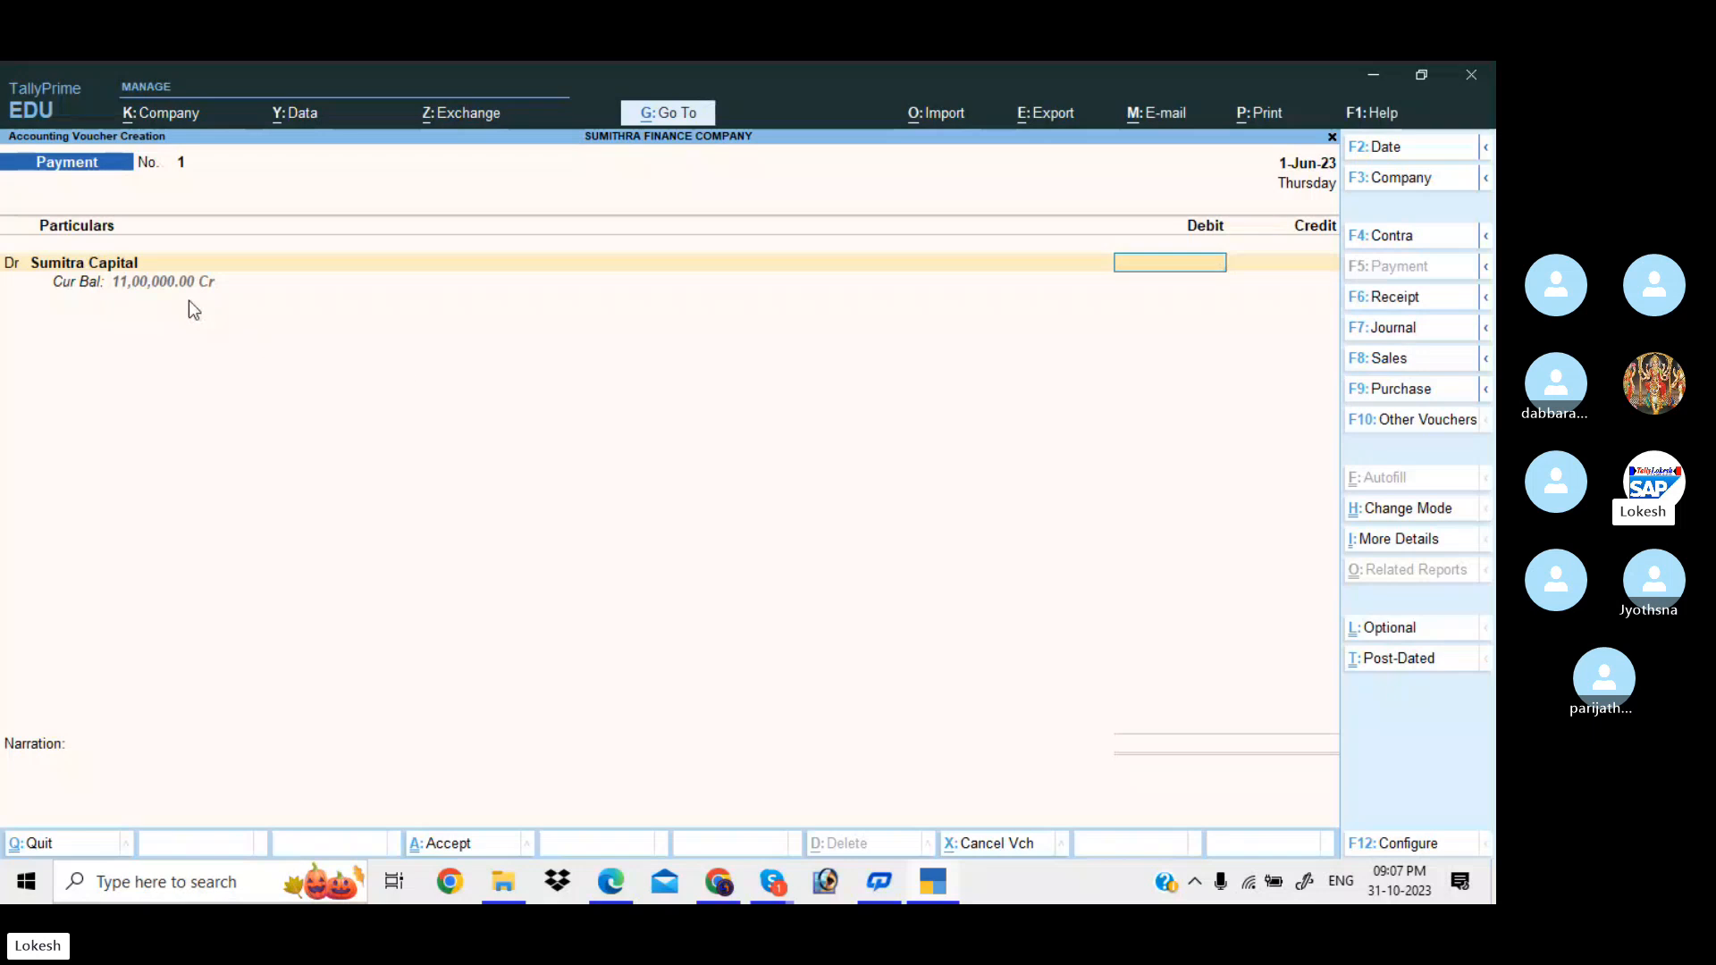
text(2,00,00000)
key(Return)
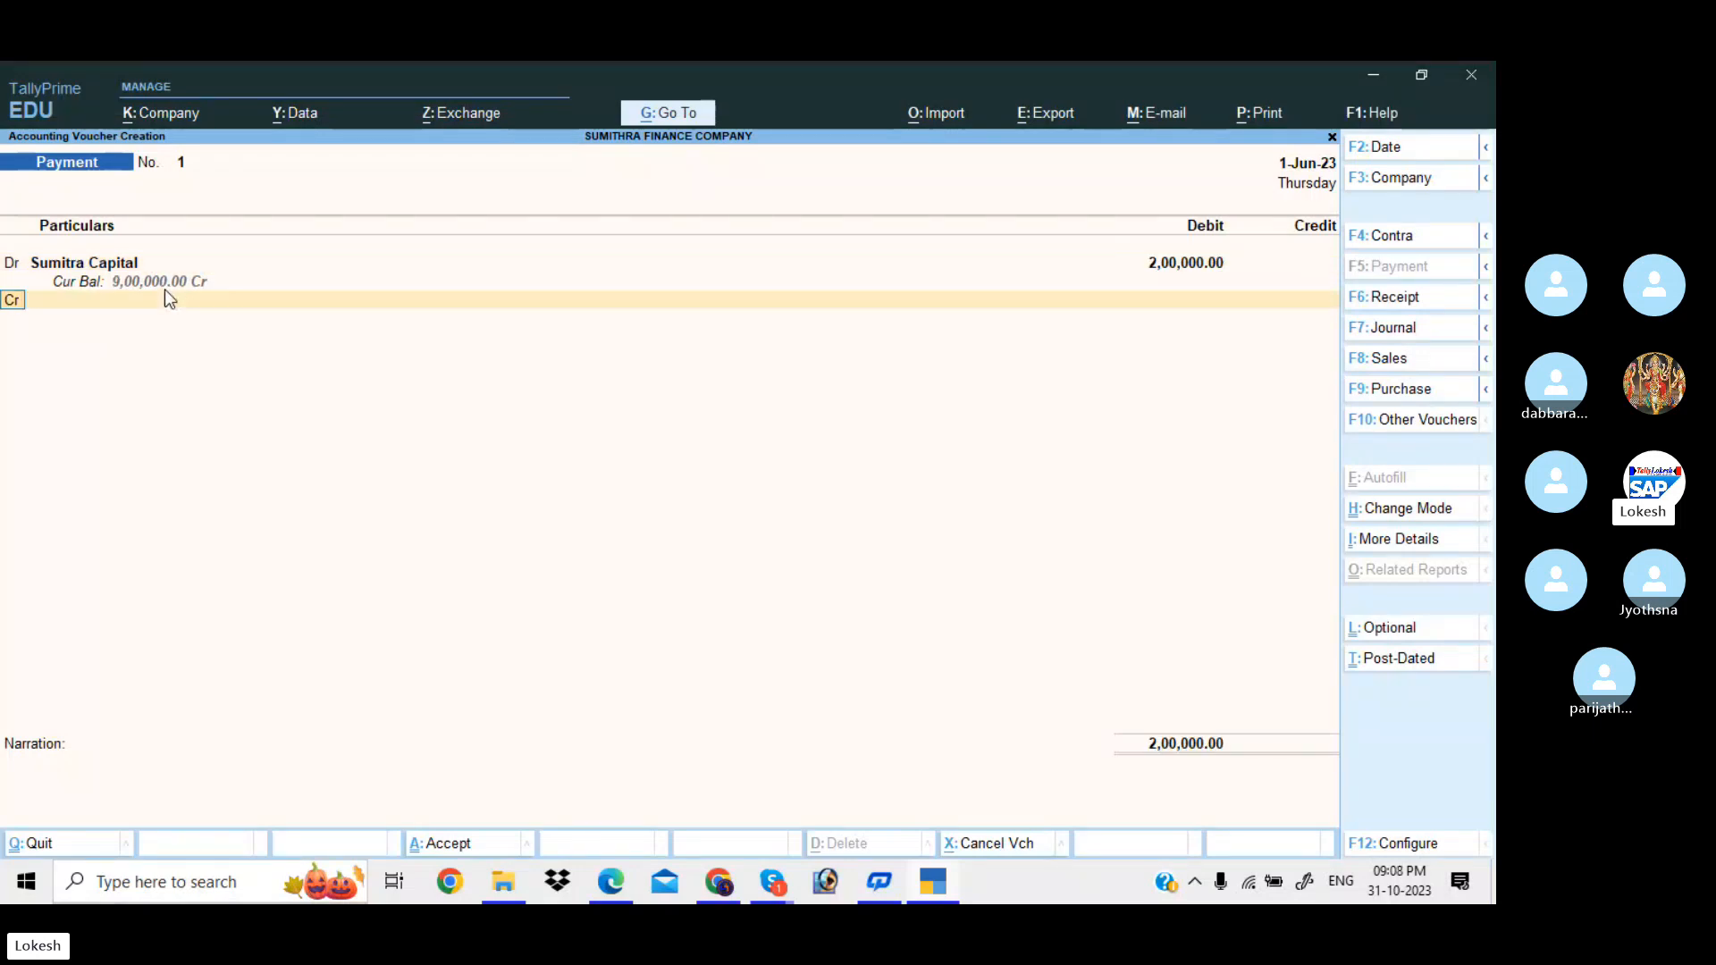
- Credit Cash with the same 2,00,000 and accept the payment without a narration
key(Return)
key(Down)
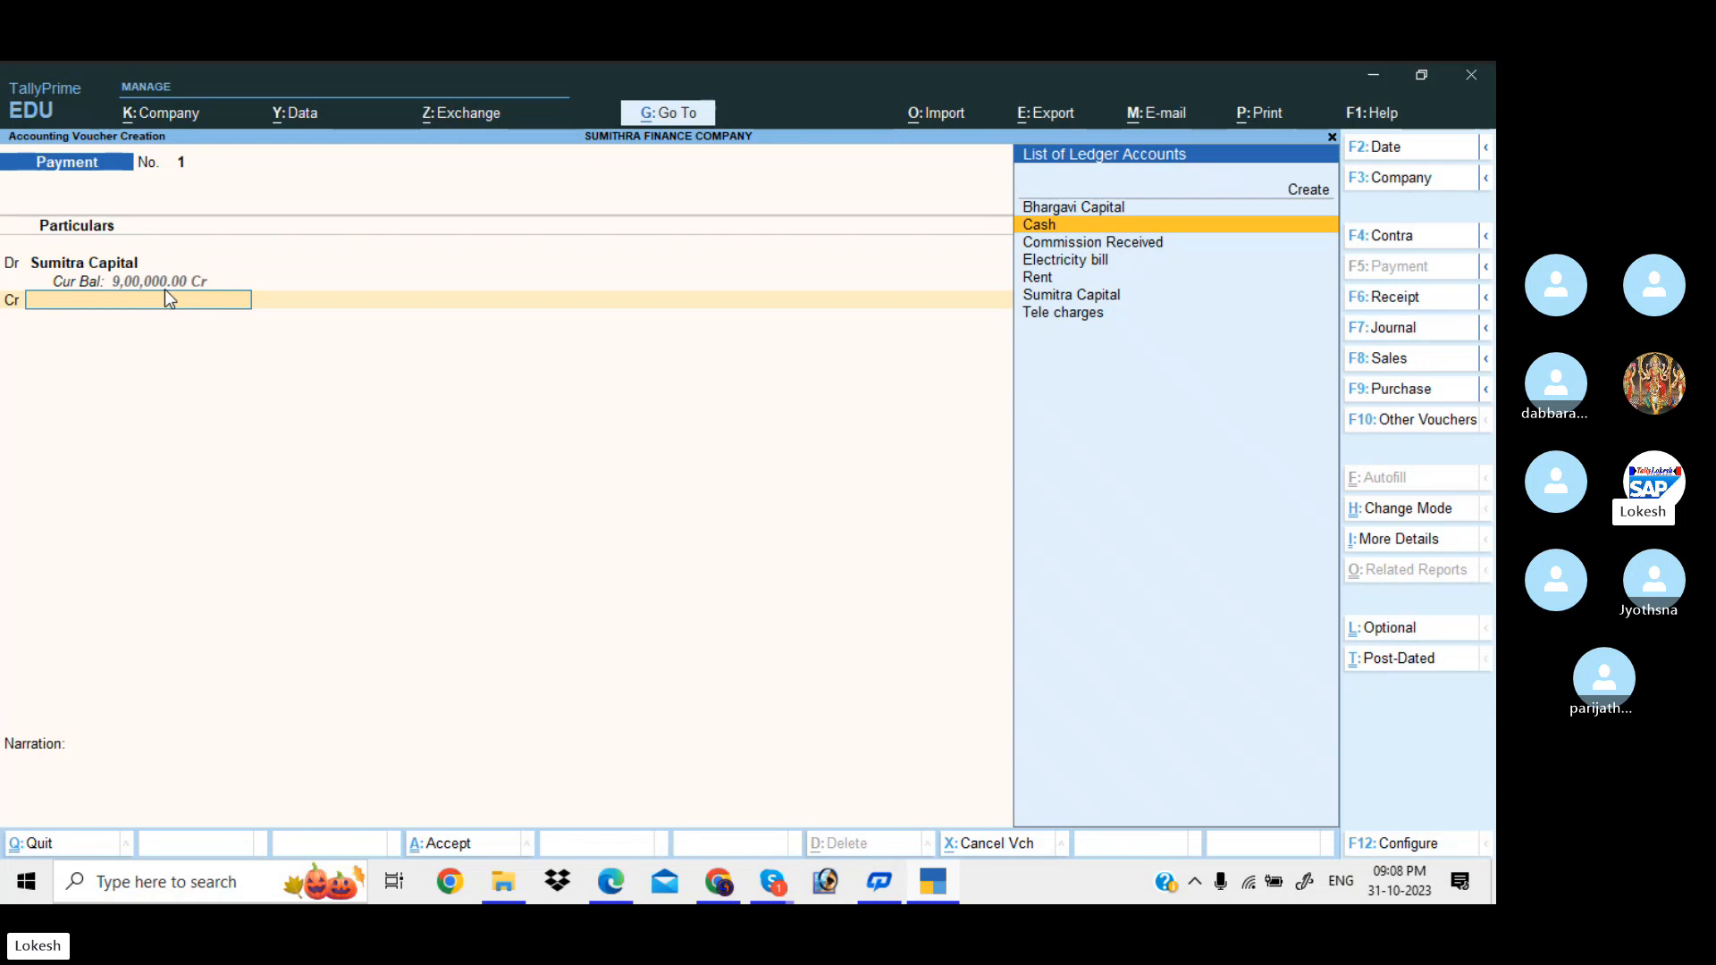
key(Return)
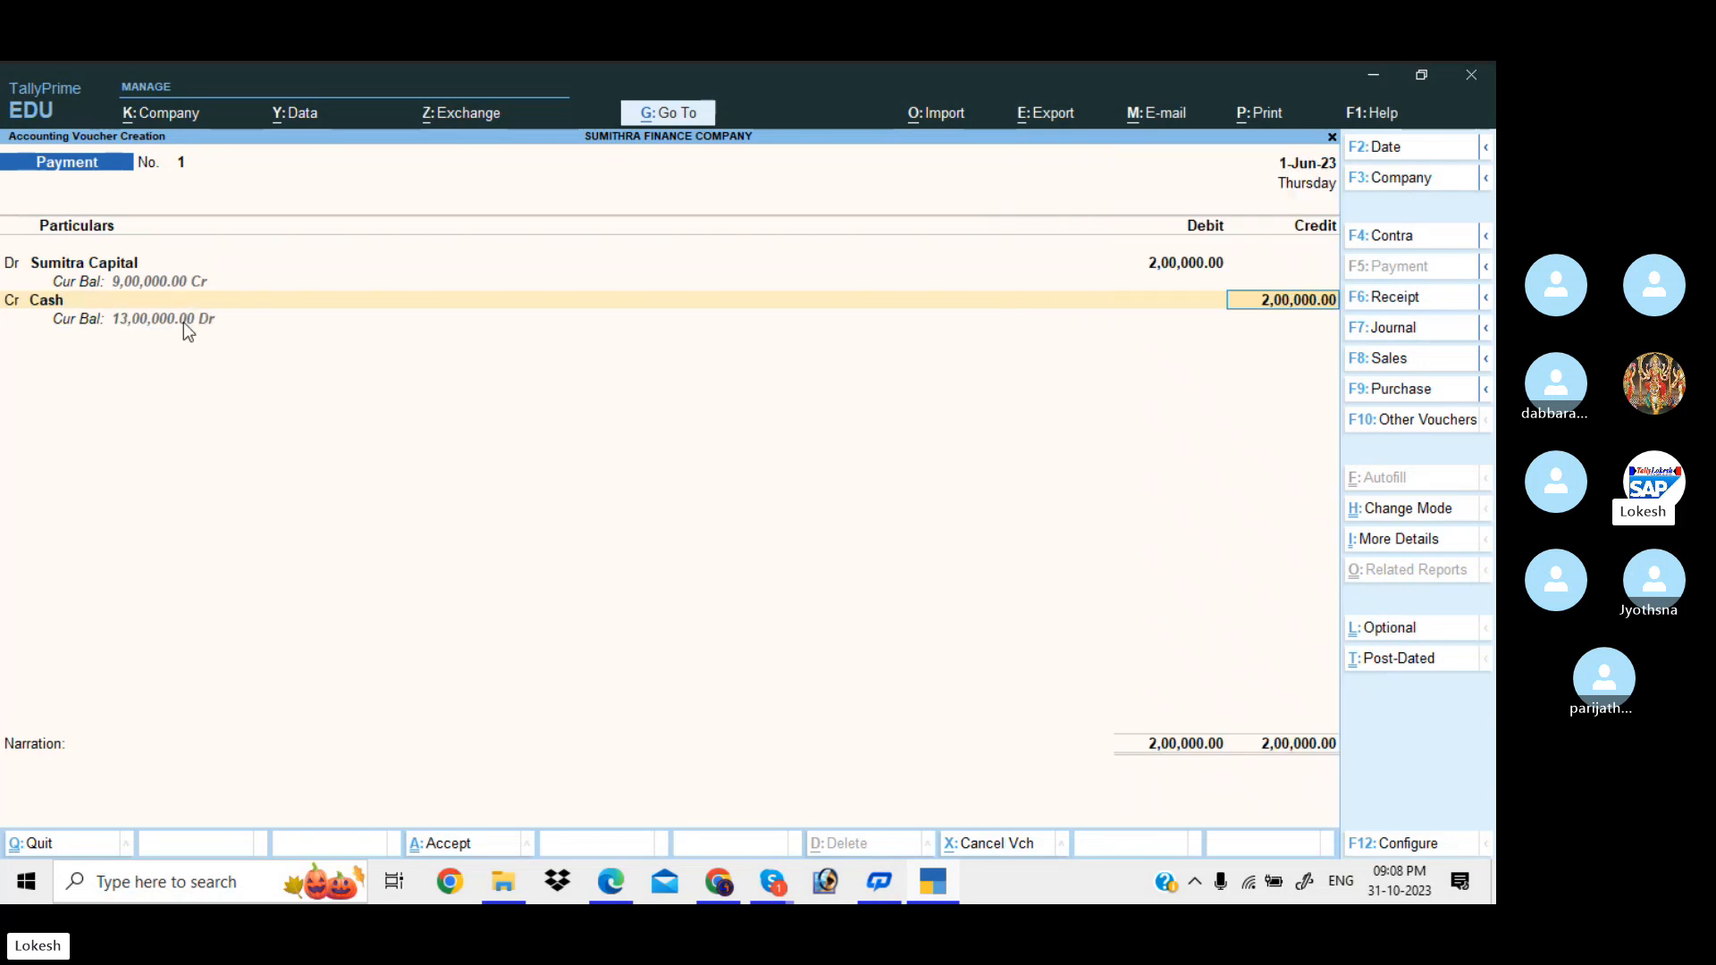
key(Return)
key(Return)
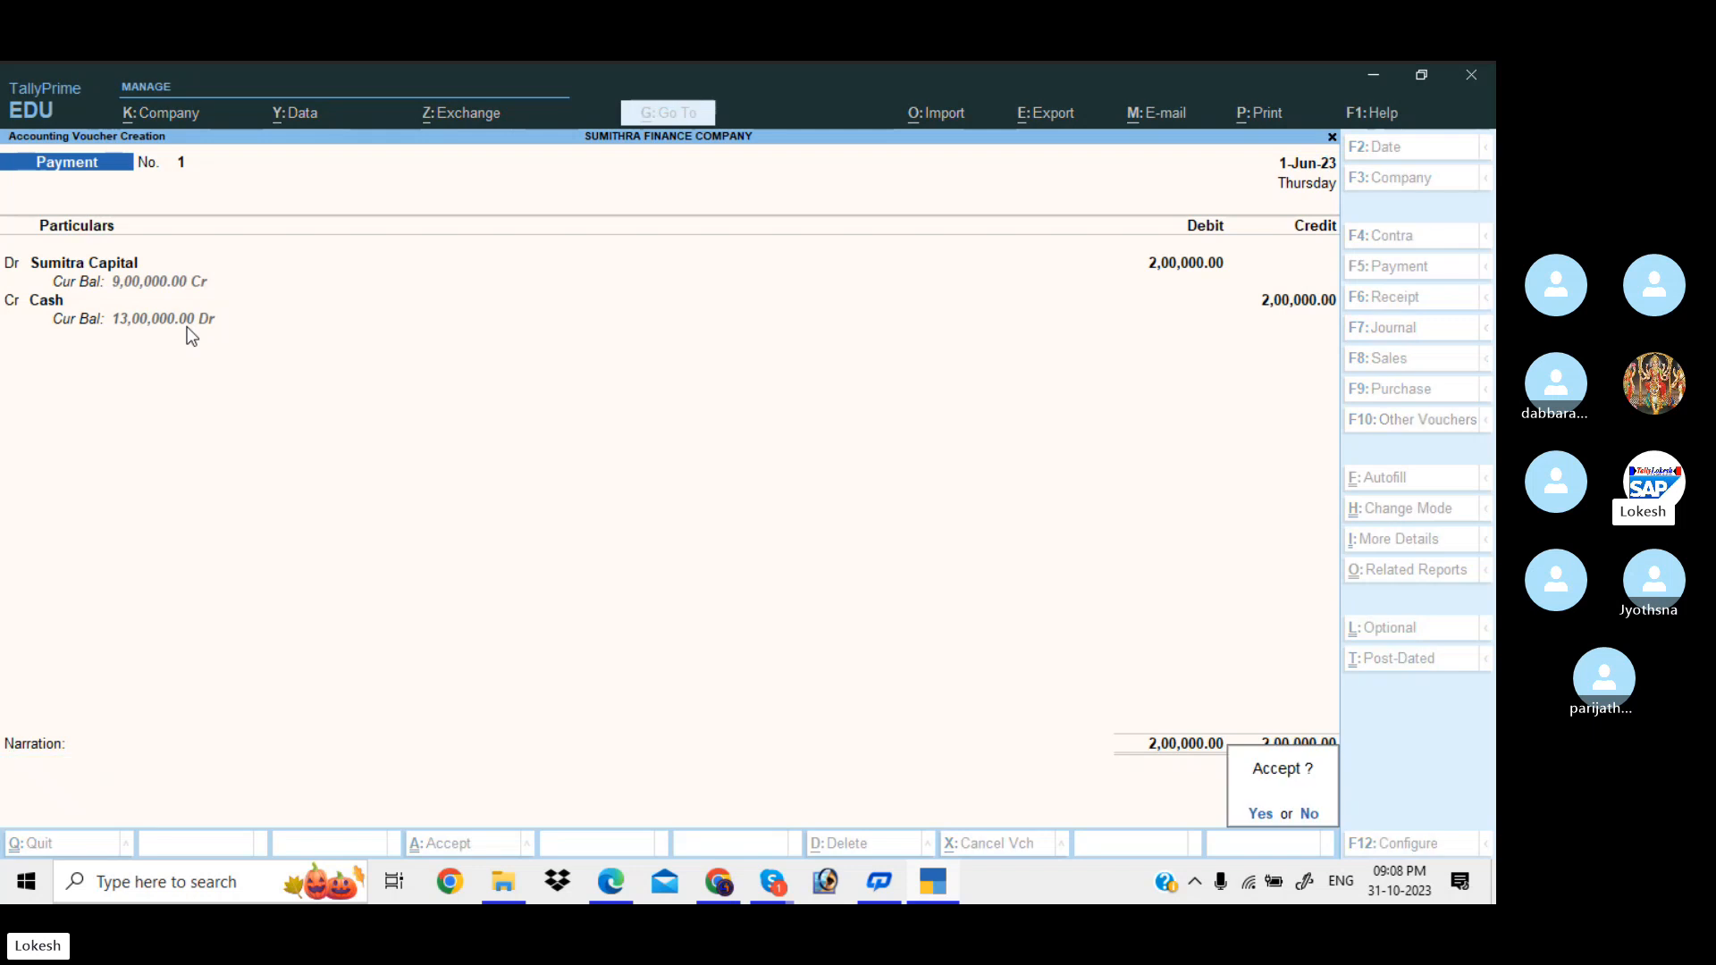
key(Return)
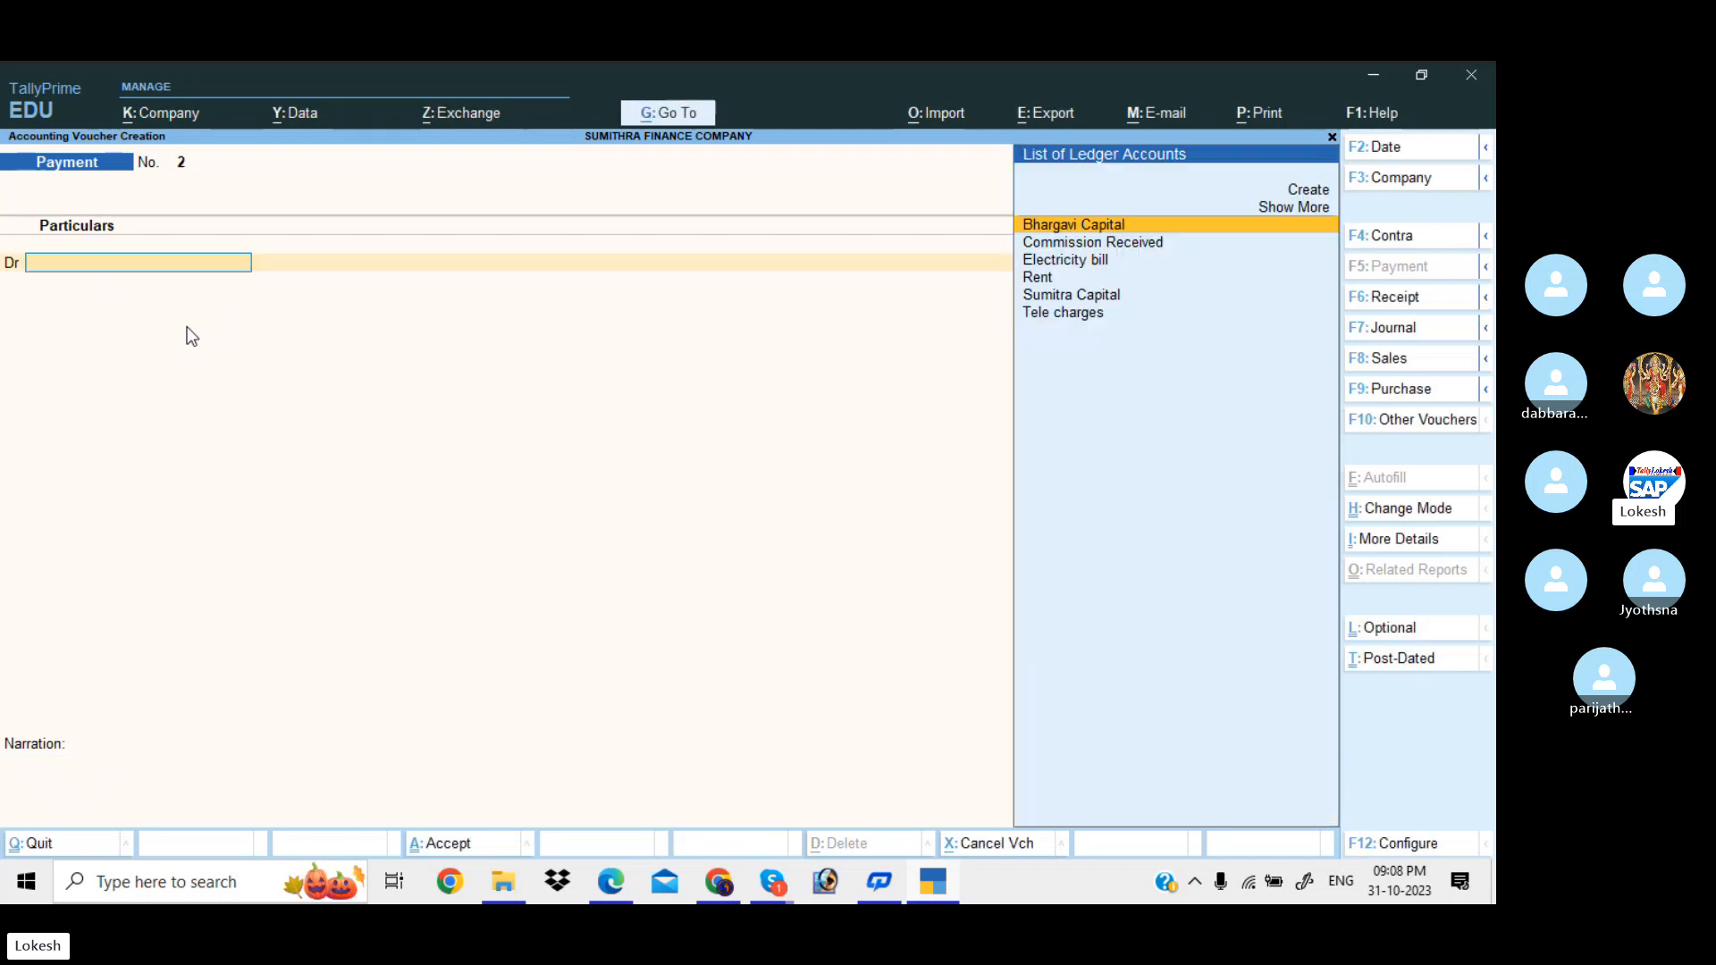
- Check the next capital entry in the course PDF and start a Receipt voucher dated 1-7
key(alt+Tab)
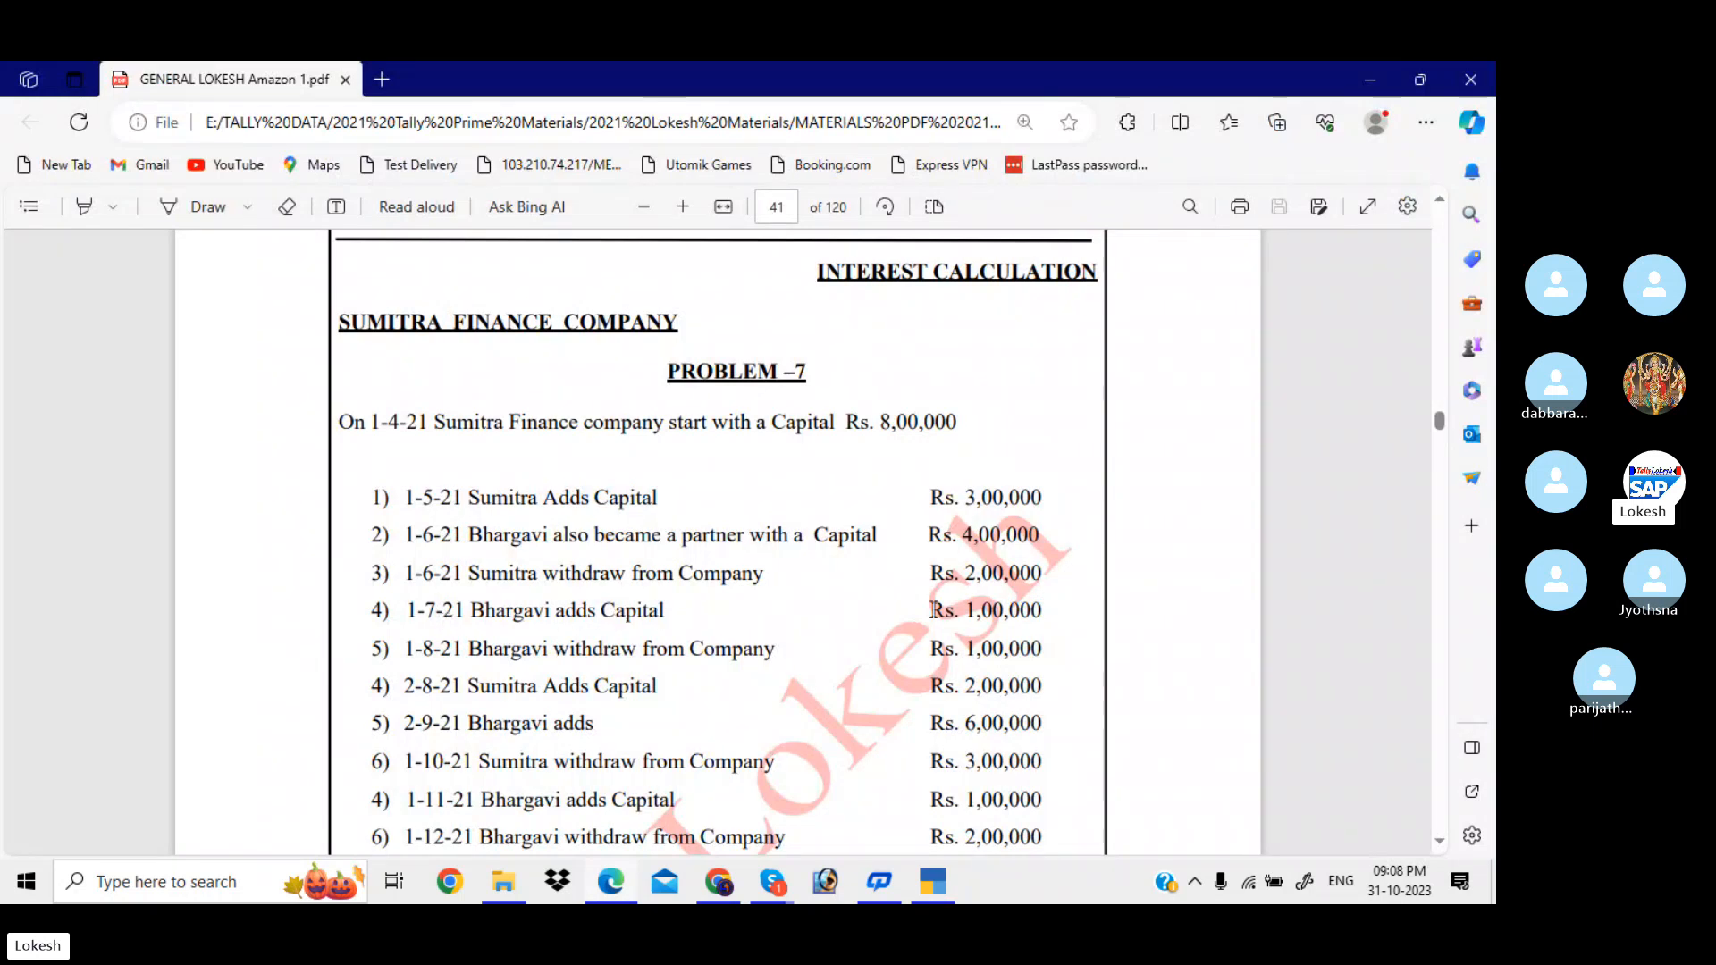
key(alt+Tab)
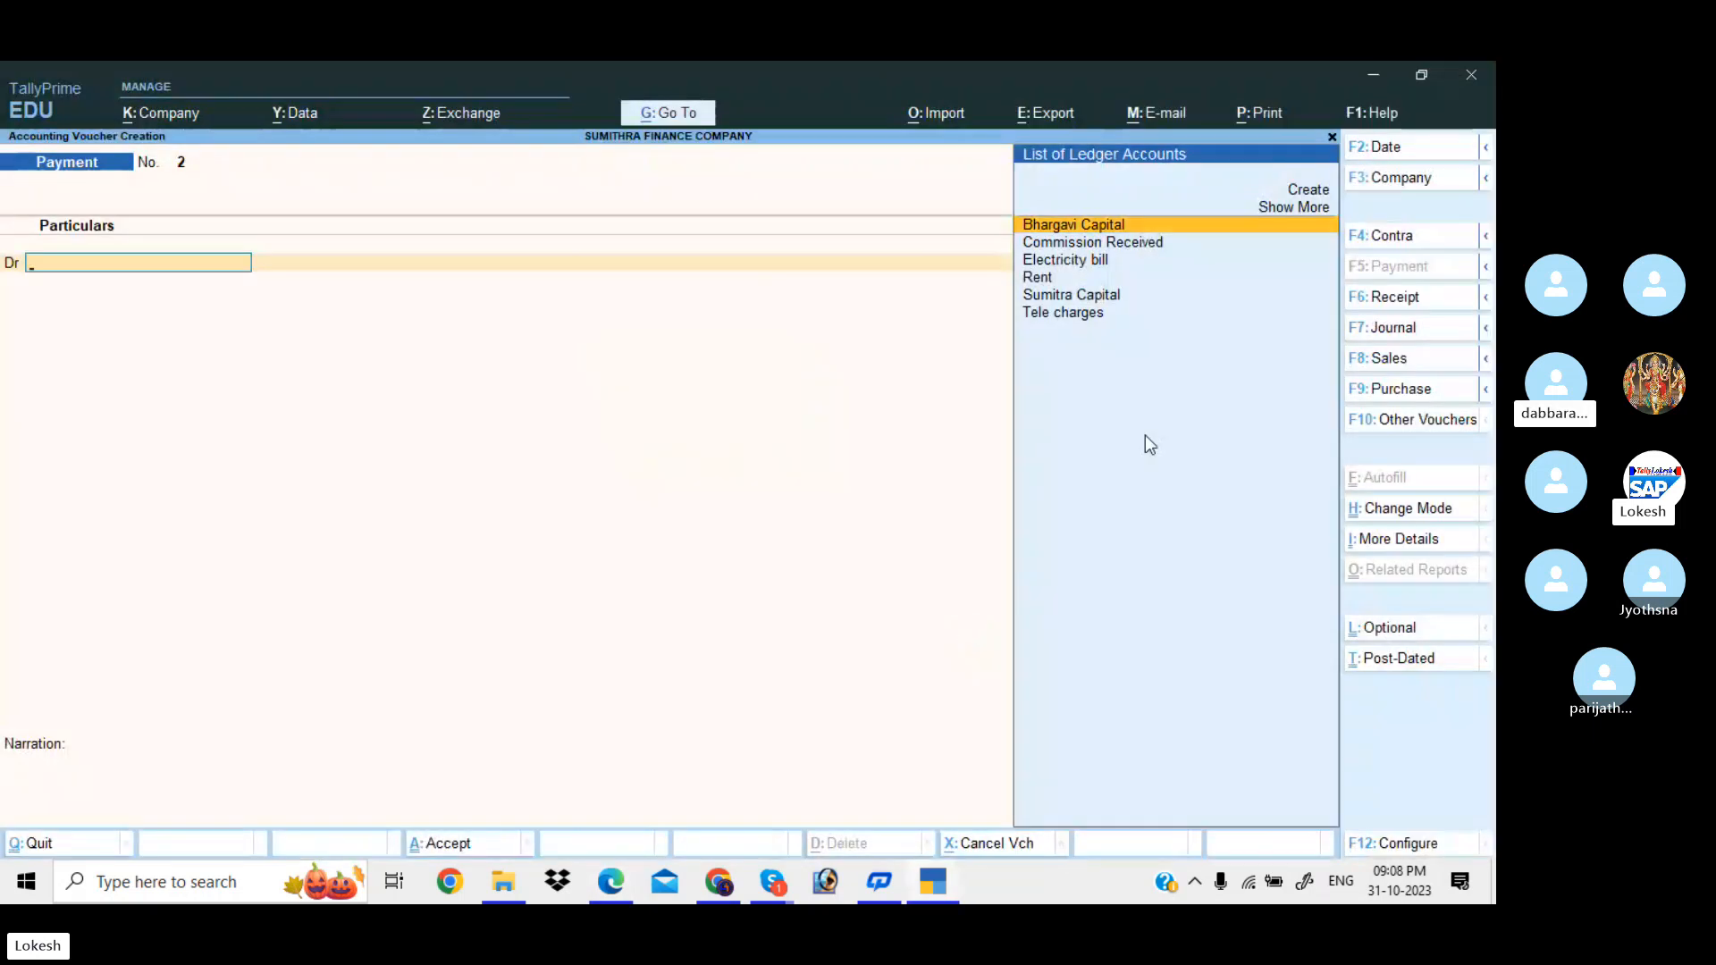
click(1399, 299)
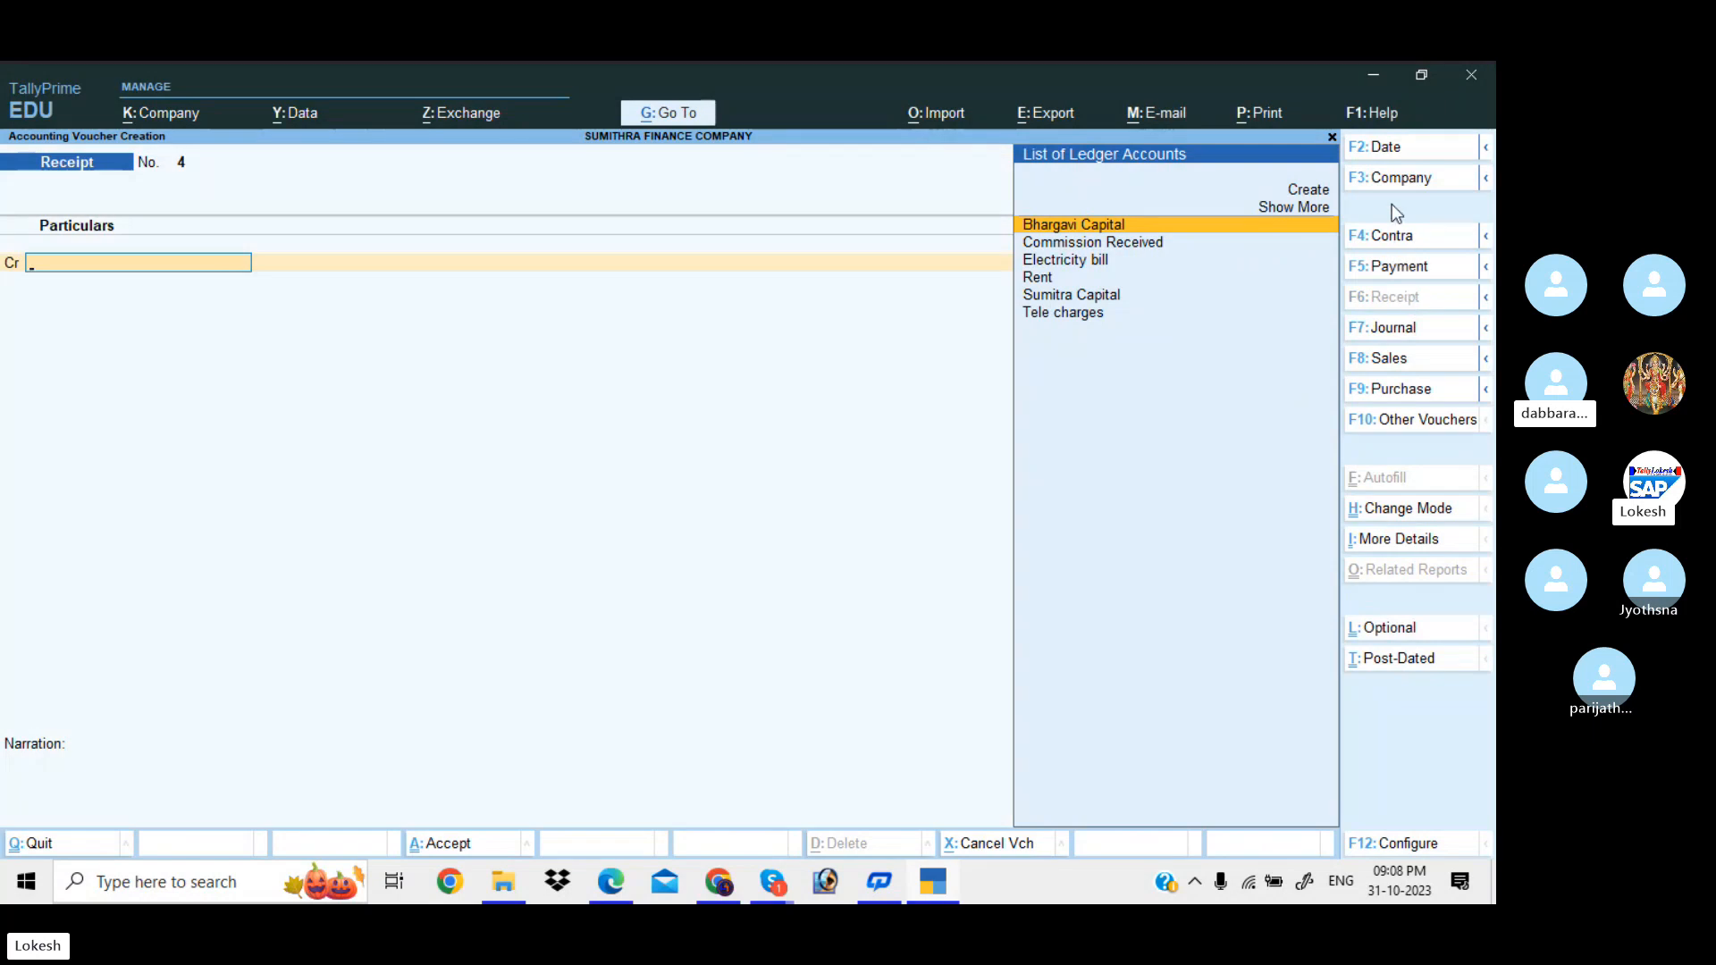
click(1391, 148)
text(1-7)
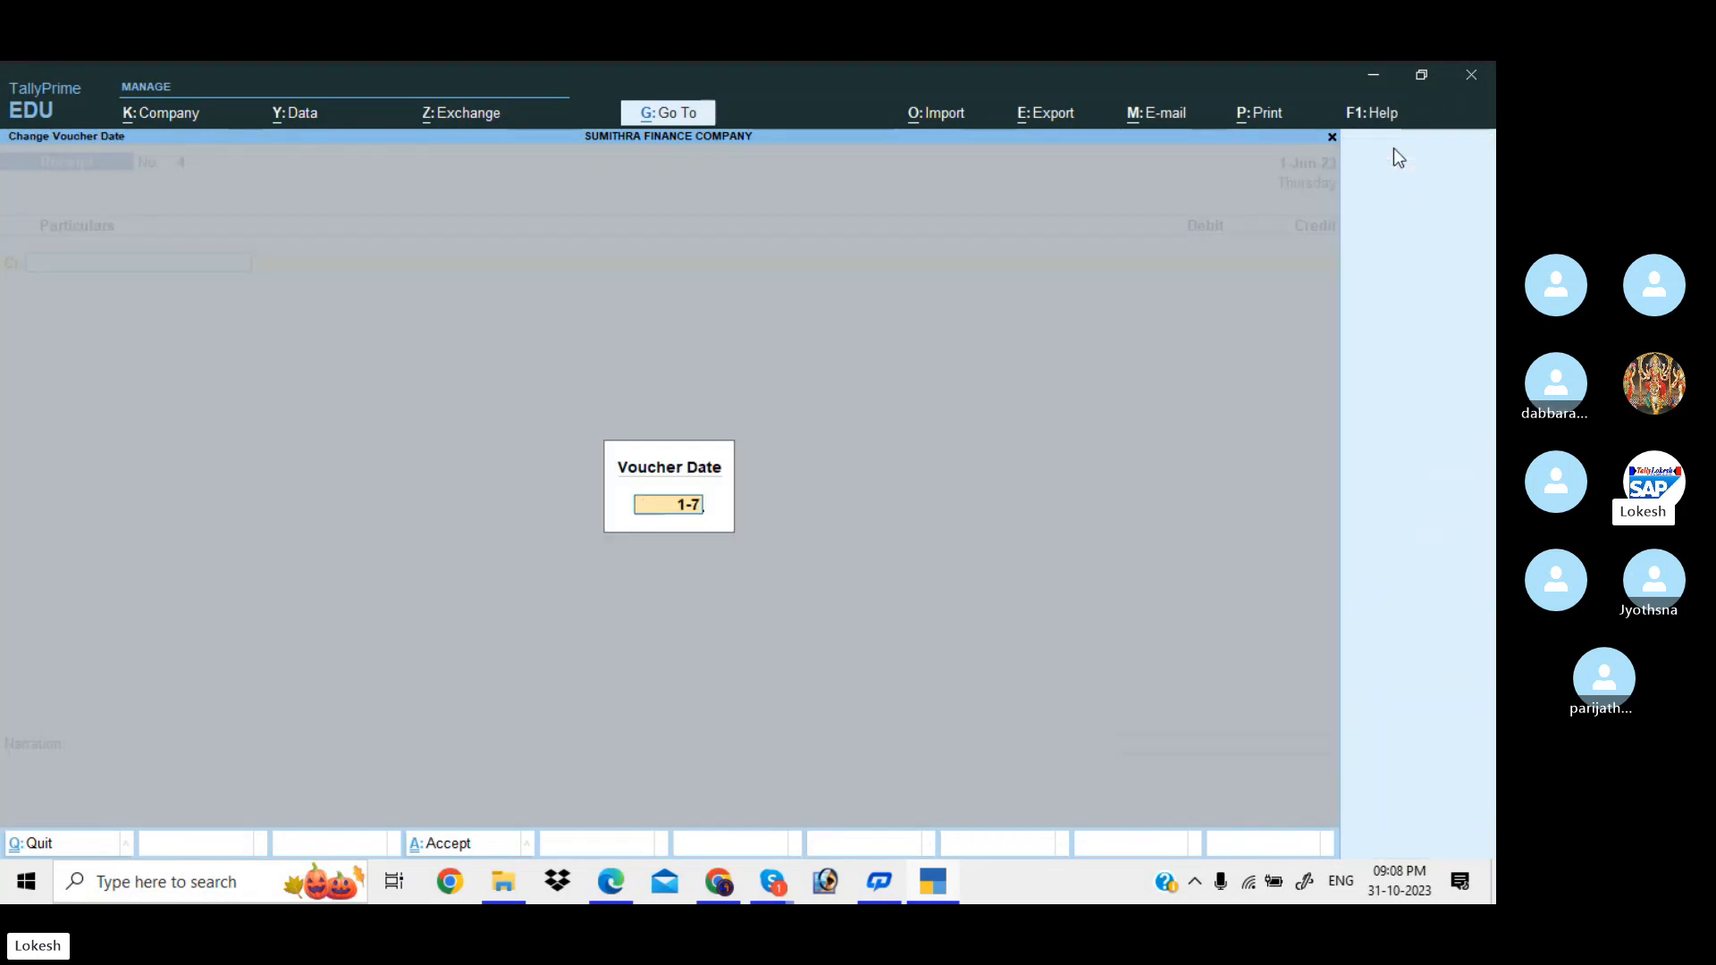
key(Return)
- Credit Bhargavi Capital with 1,00,000 as given in the PDF, debit Cash, and save the receipt without a narration
text(B)
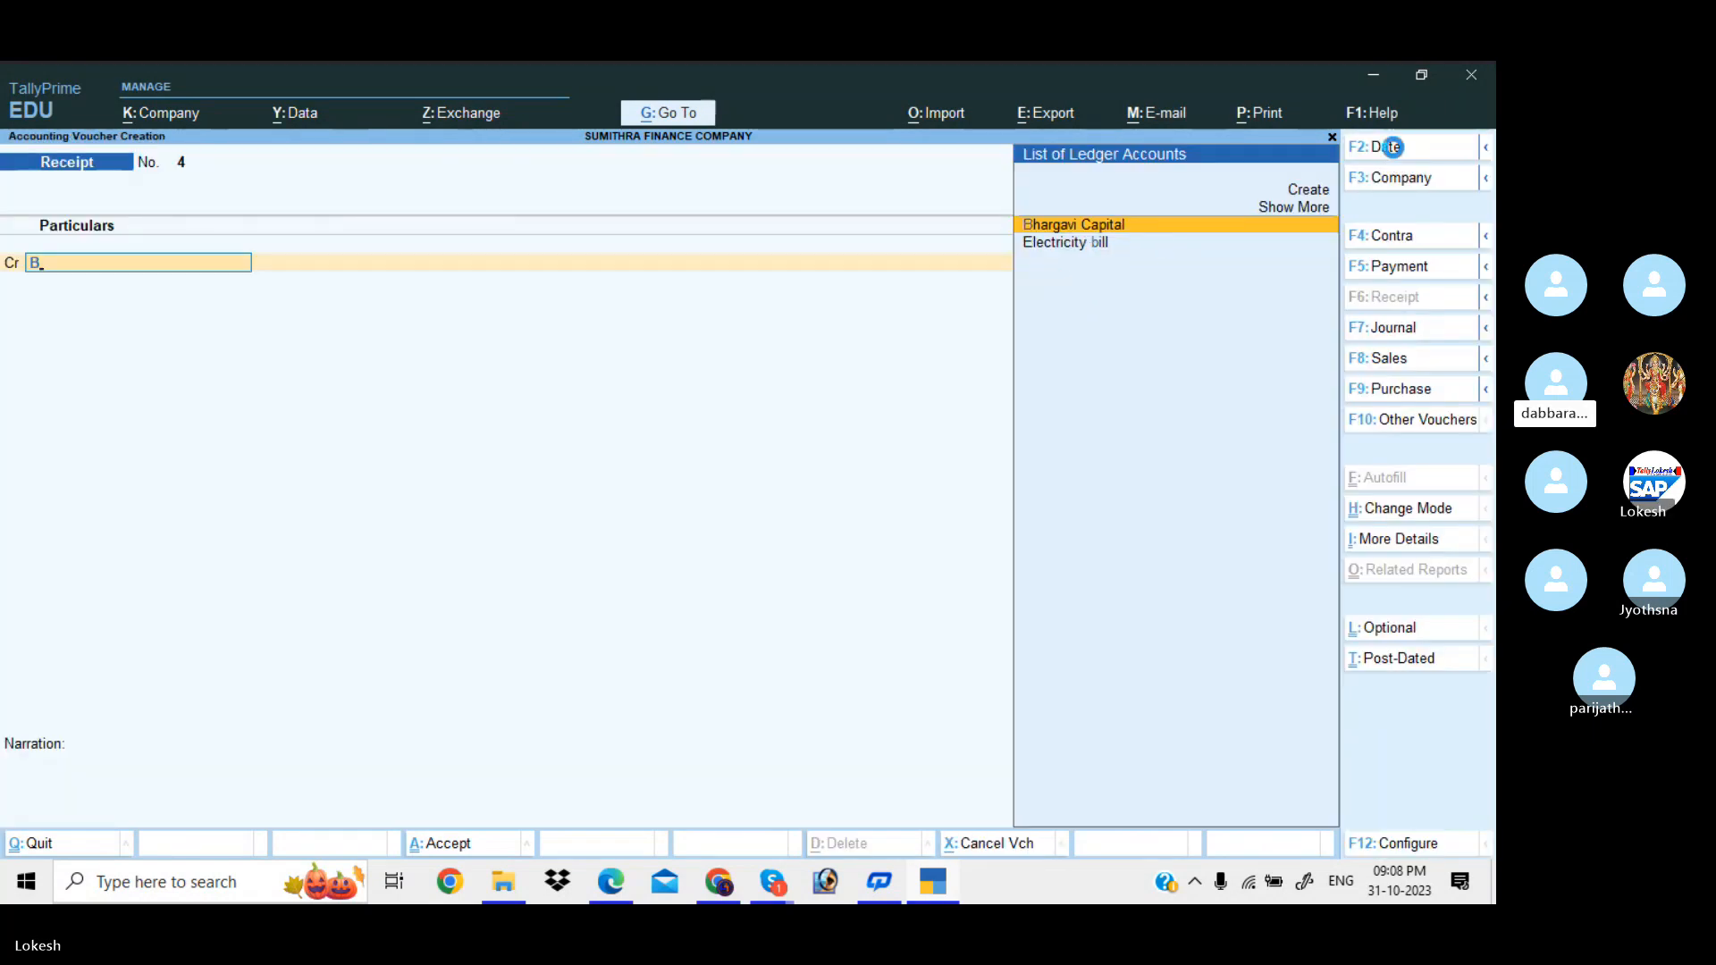
key(Return)
key(alt+Tab)
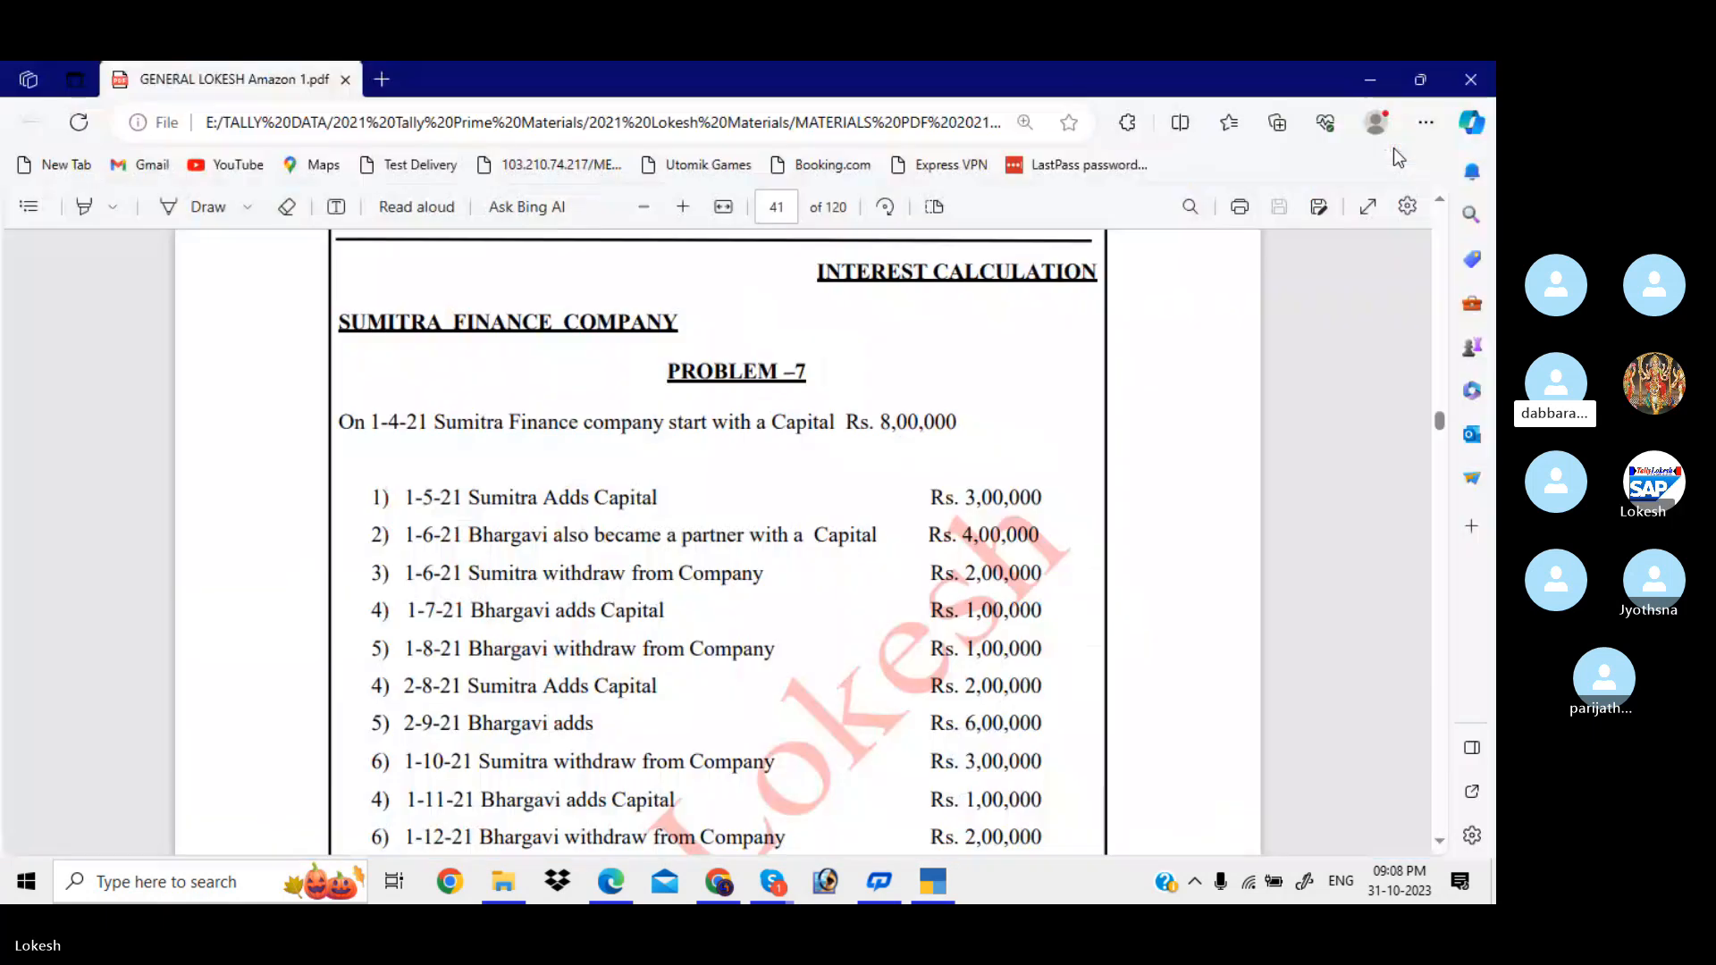
key(alt+Tab)
text(1000)
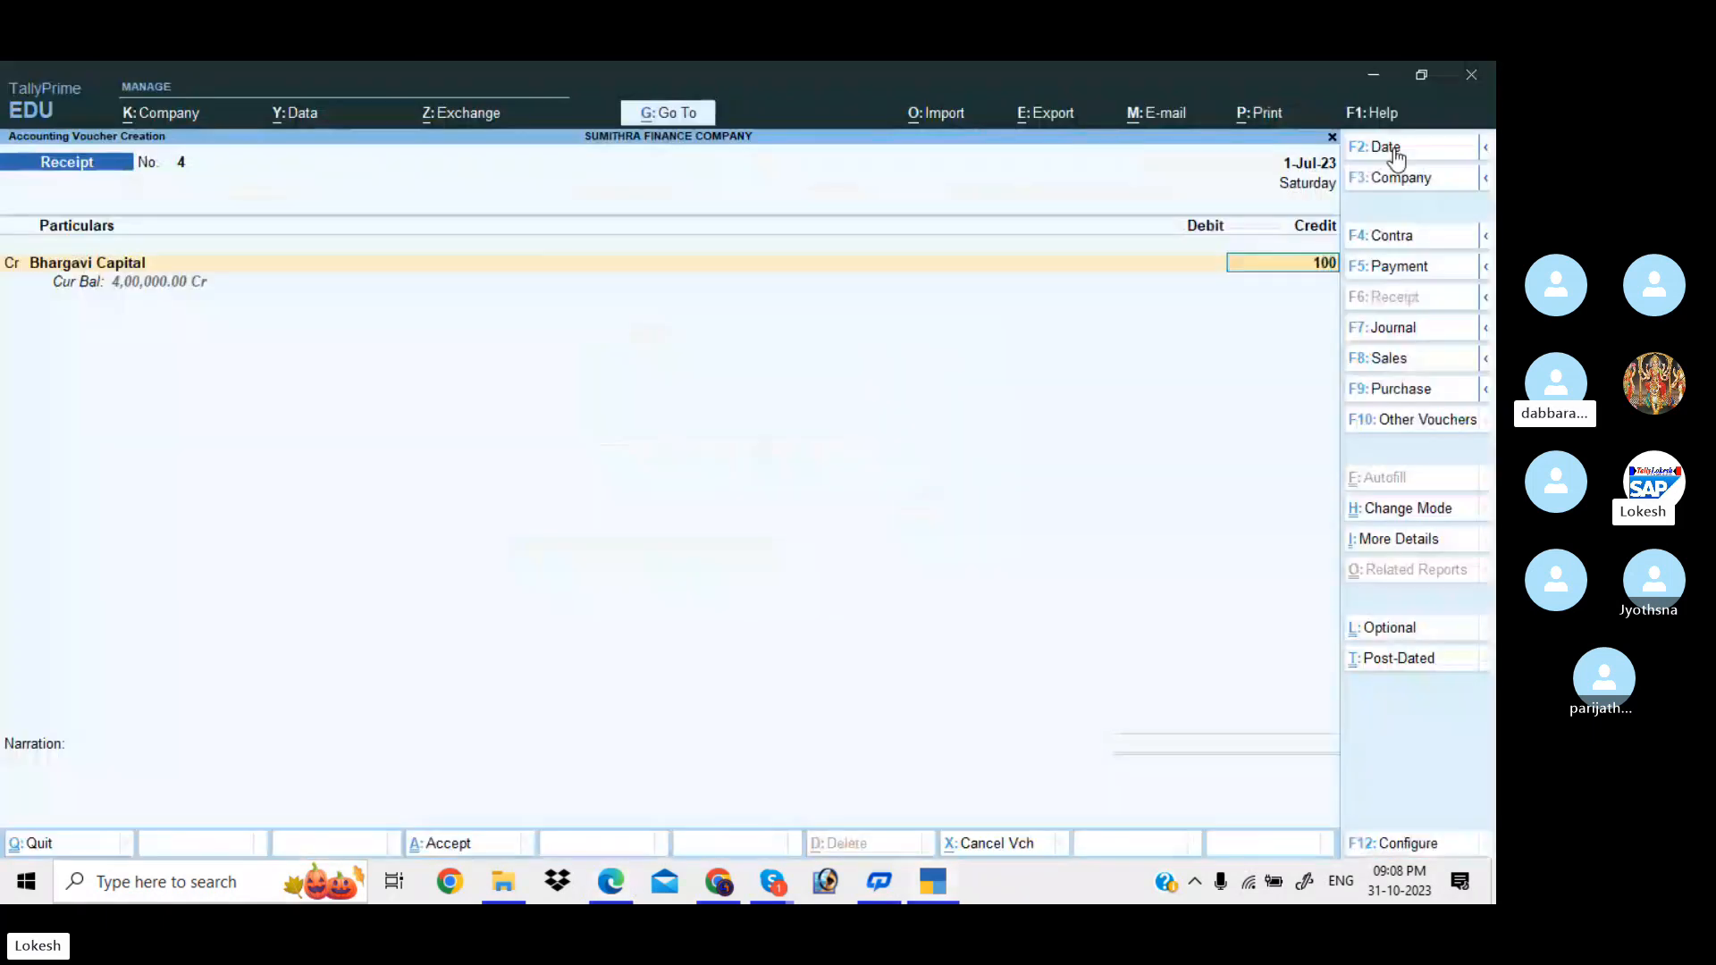
key(Return)
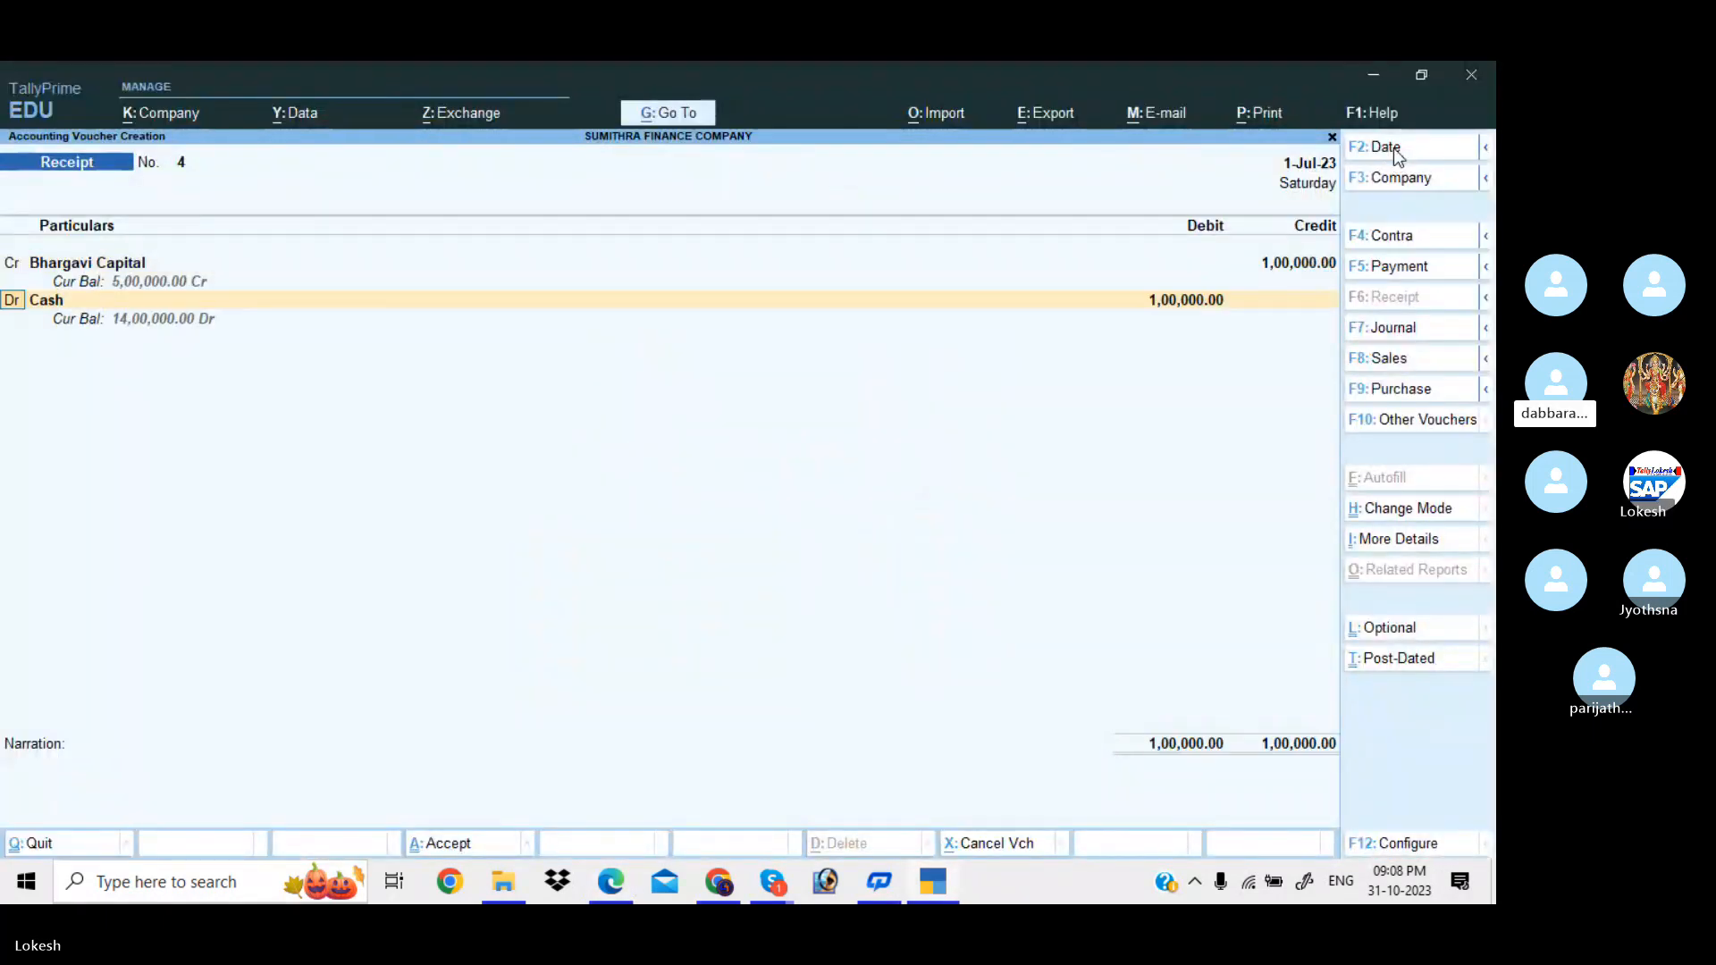
key(Return)
key(Return)
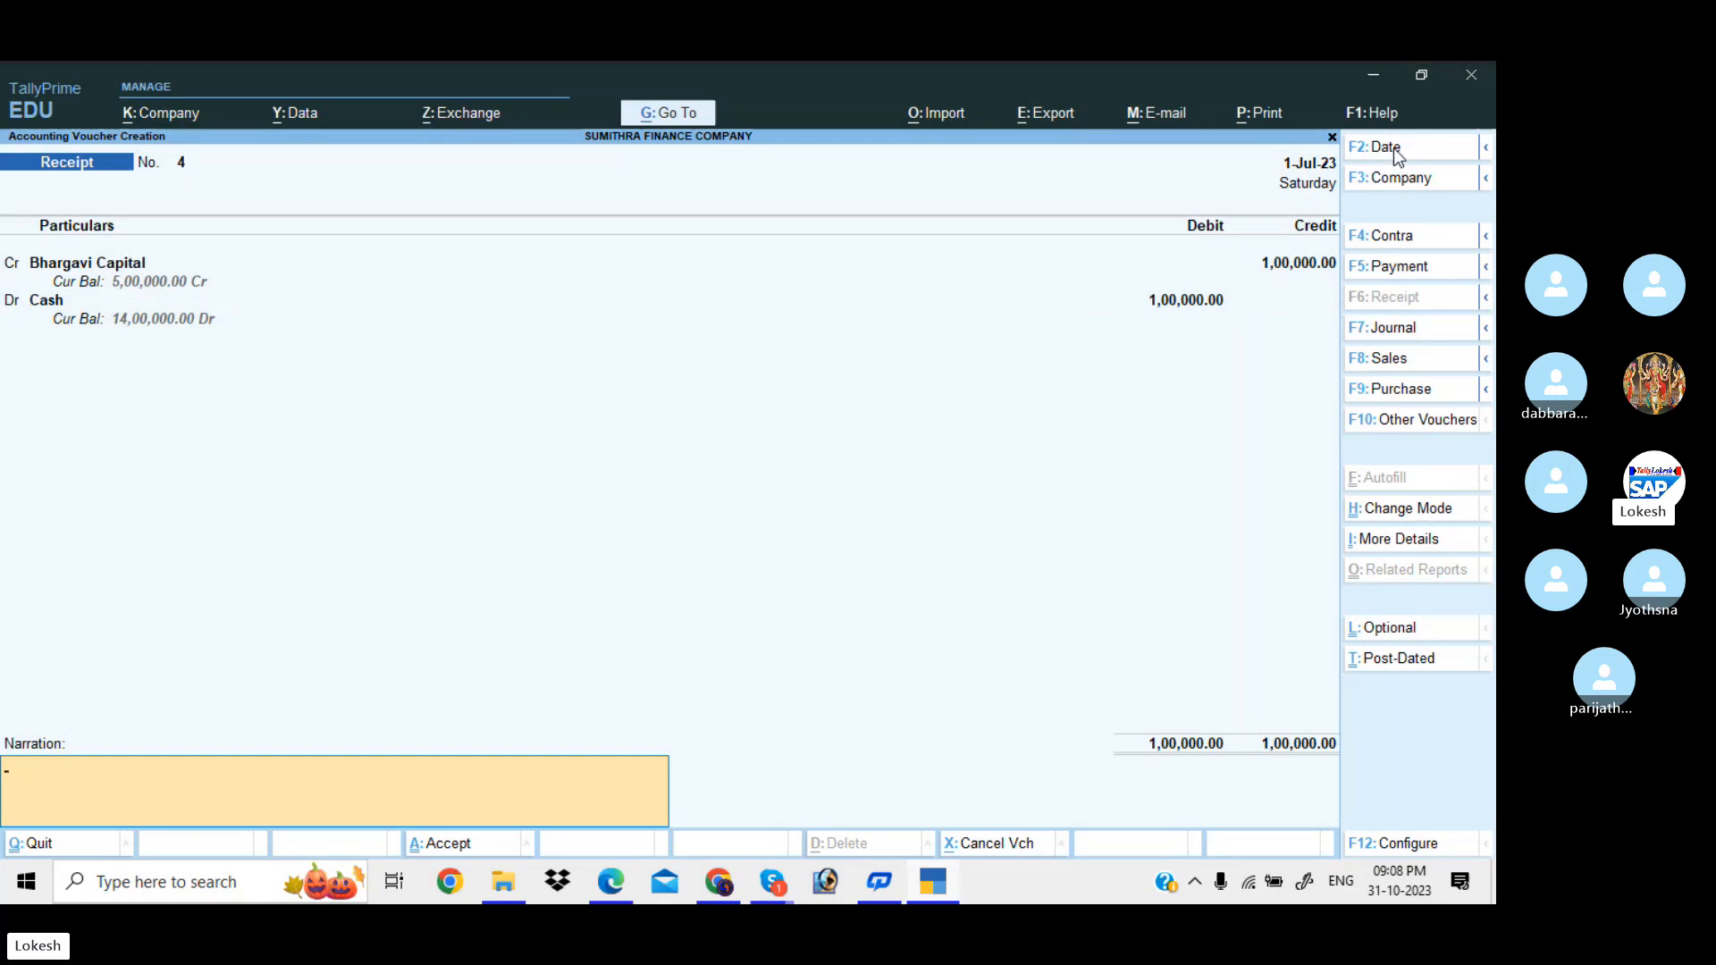
key(Return)
key(Return)
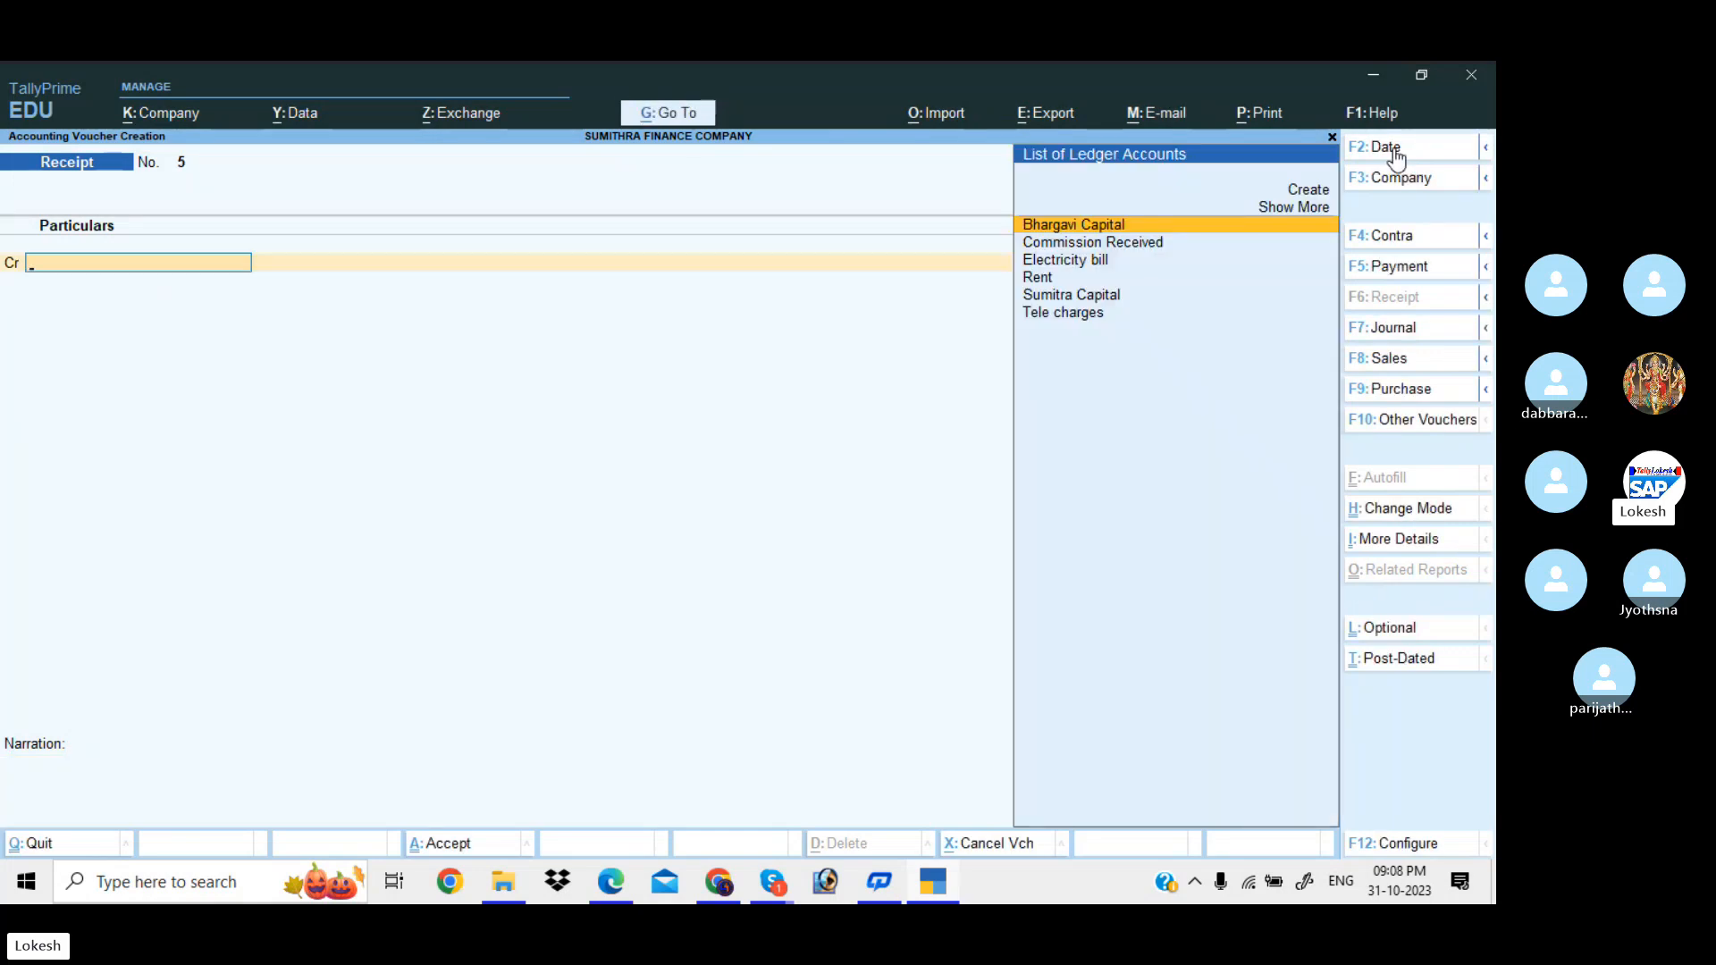
- Consult Bhargavi's withdrawal in the course PDF and start a Payment voucher dated 1-8
key(alt+Tab)
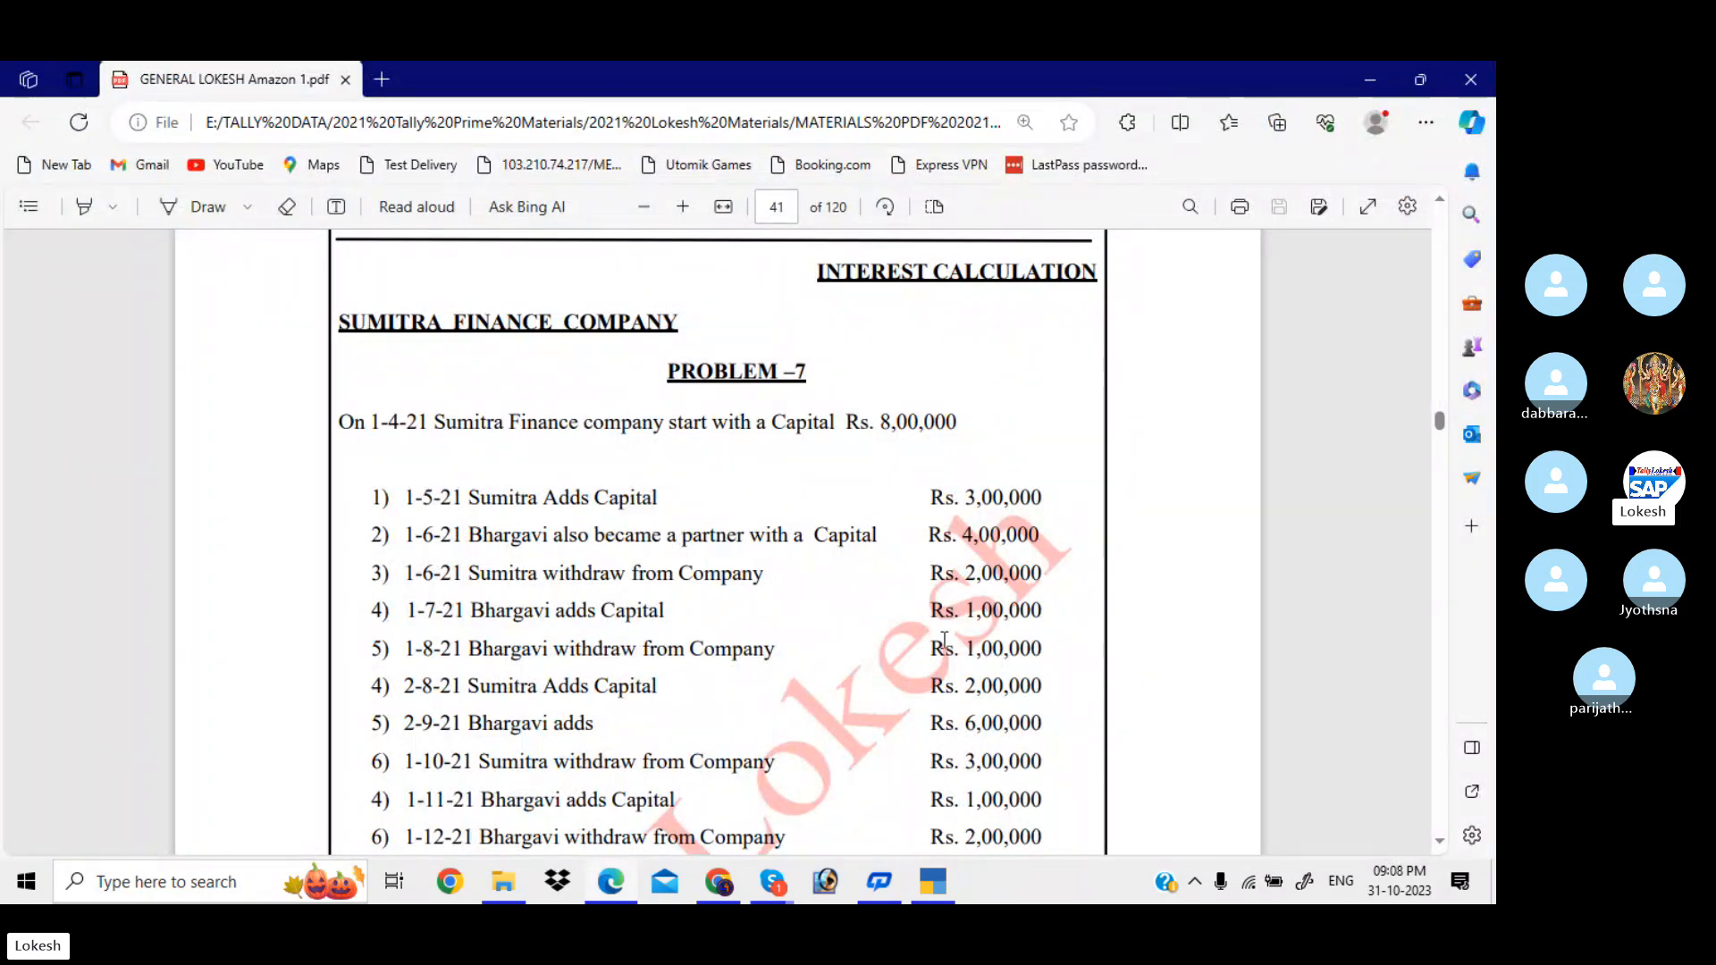
key(alt+Tab)
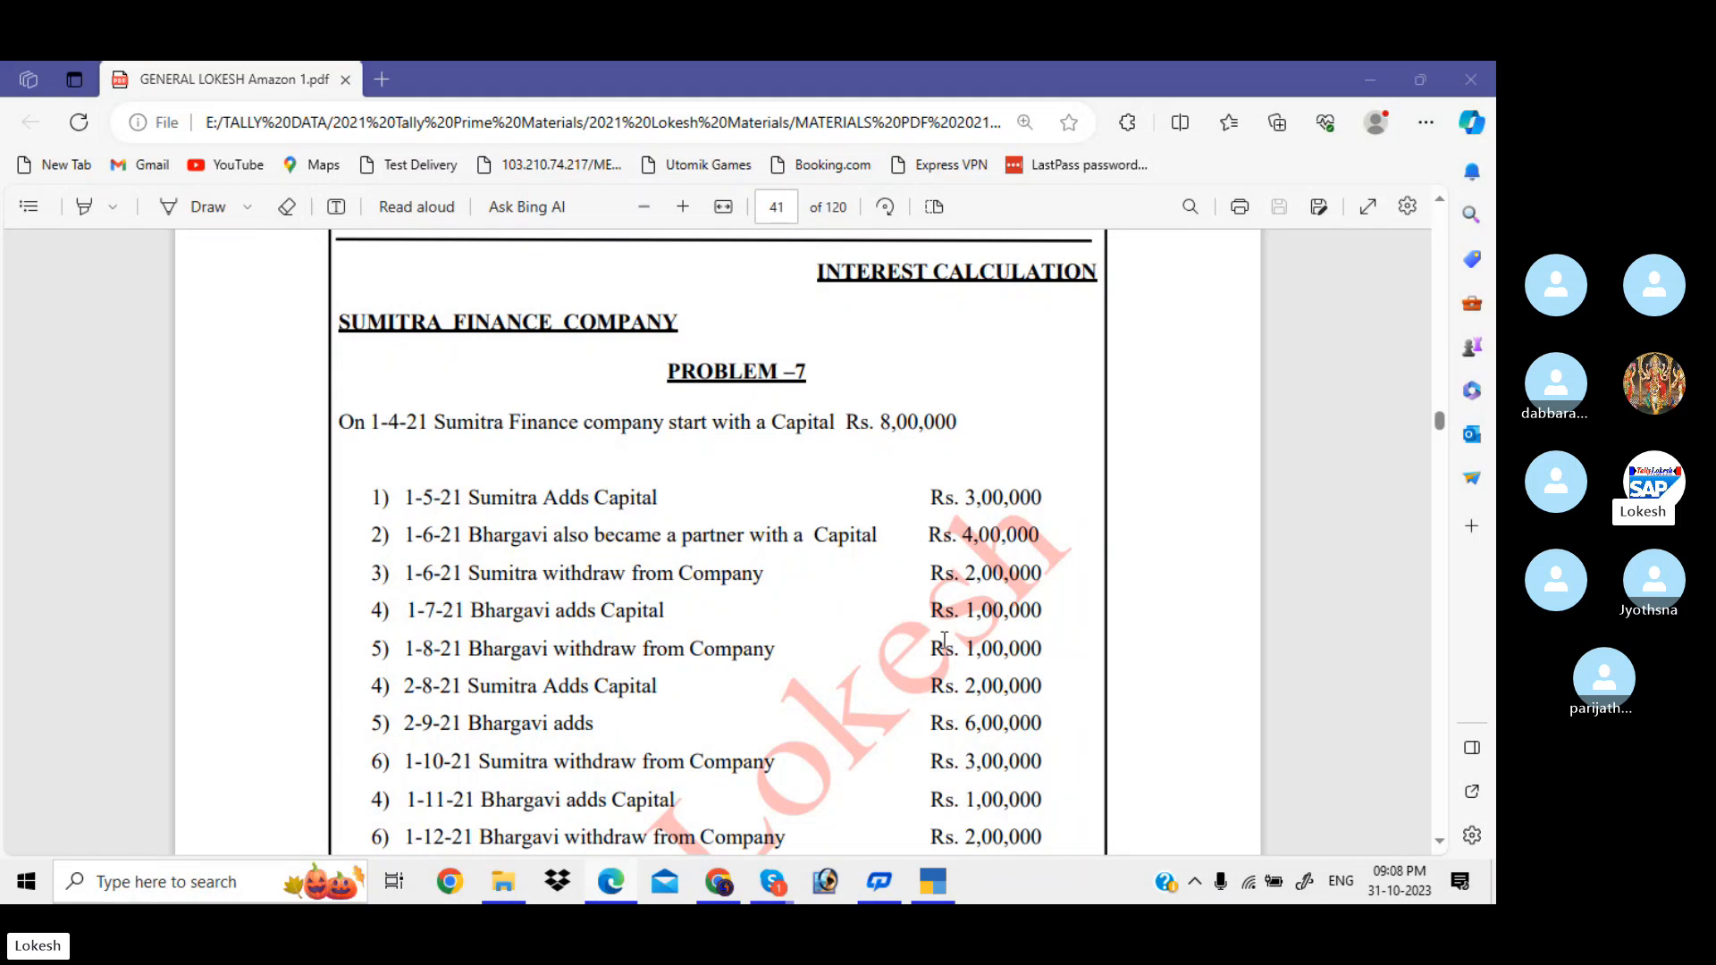
click(1413, 272)
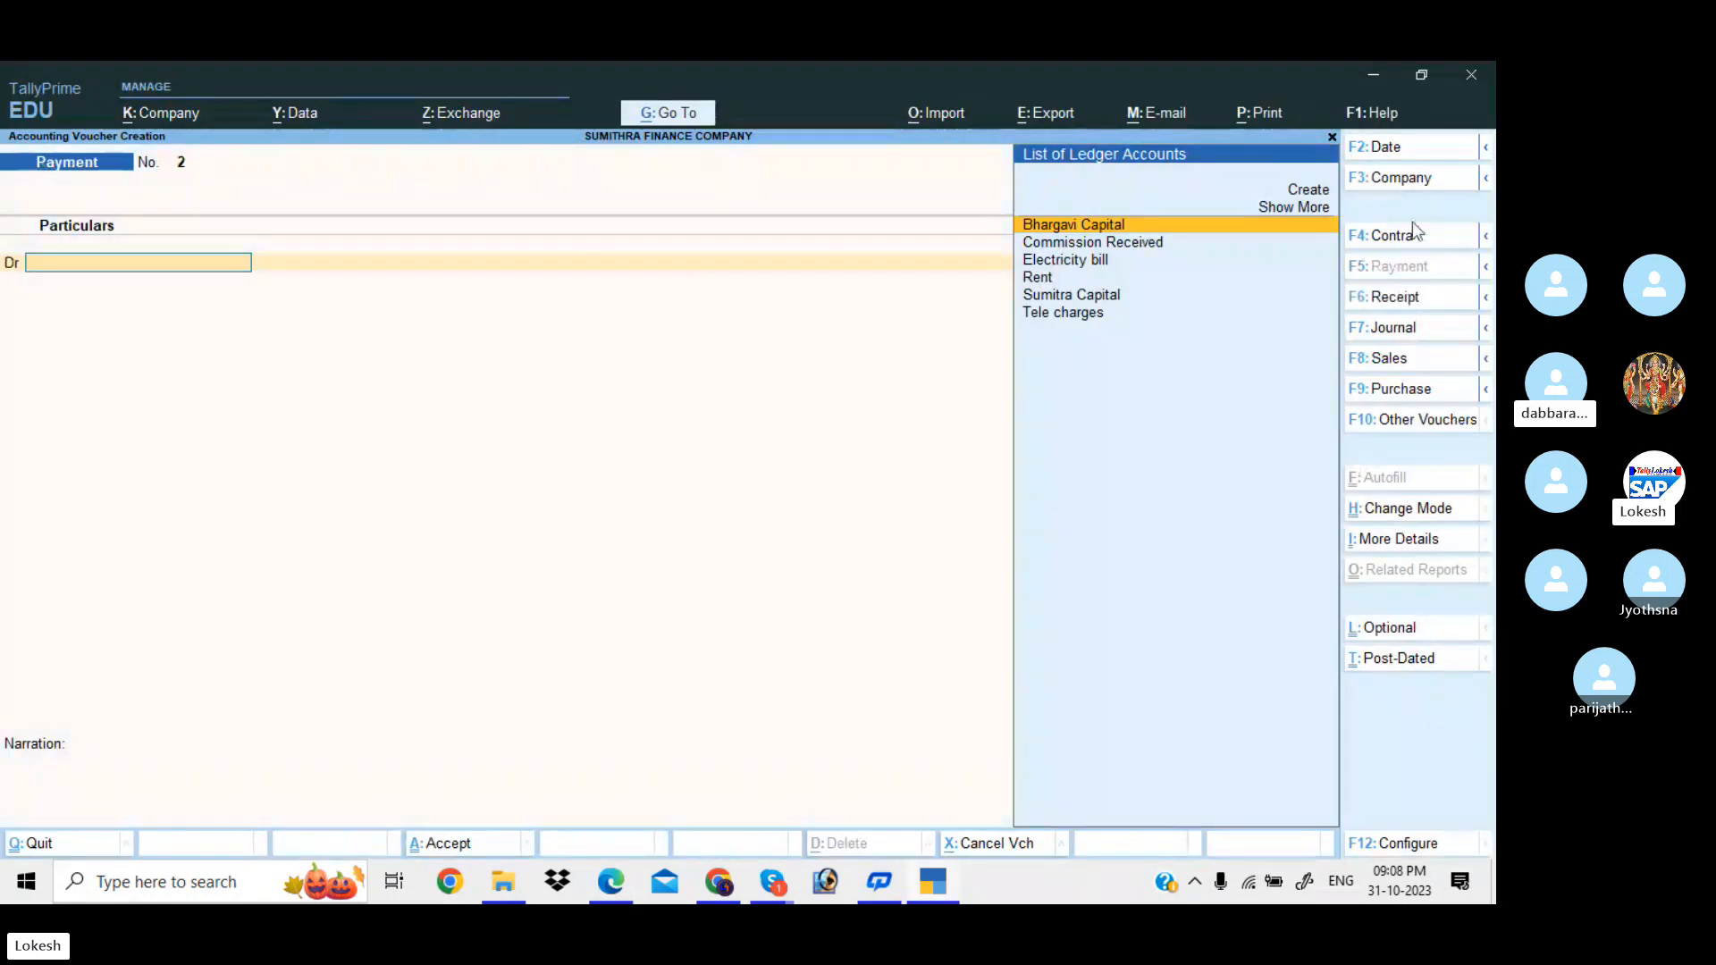
click(1398, 158)
text(1)
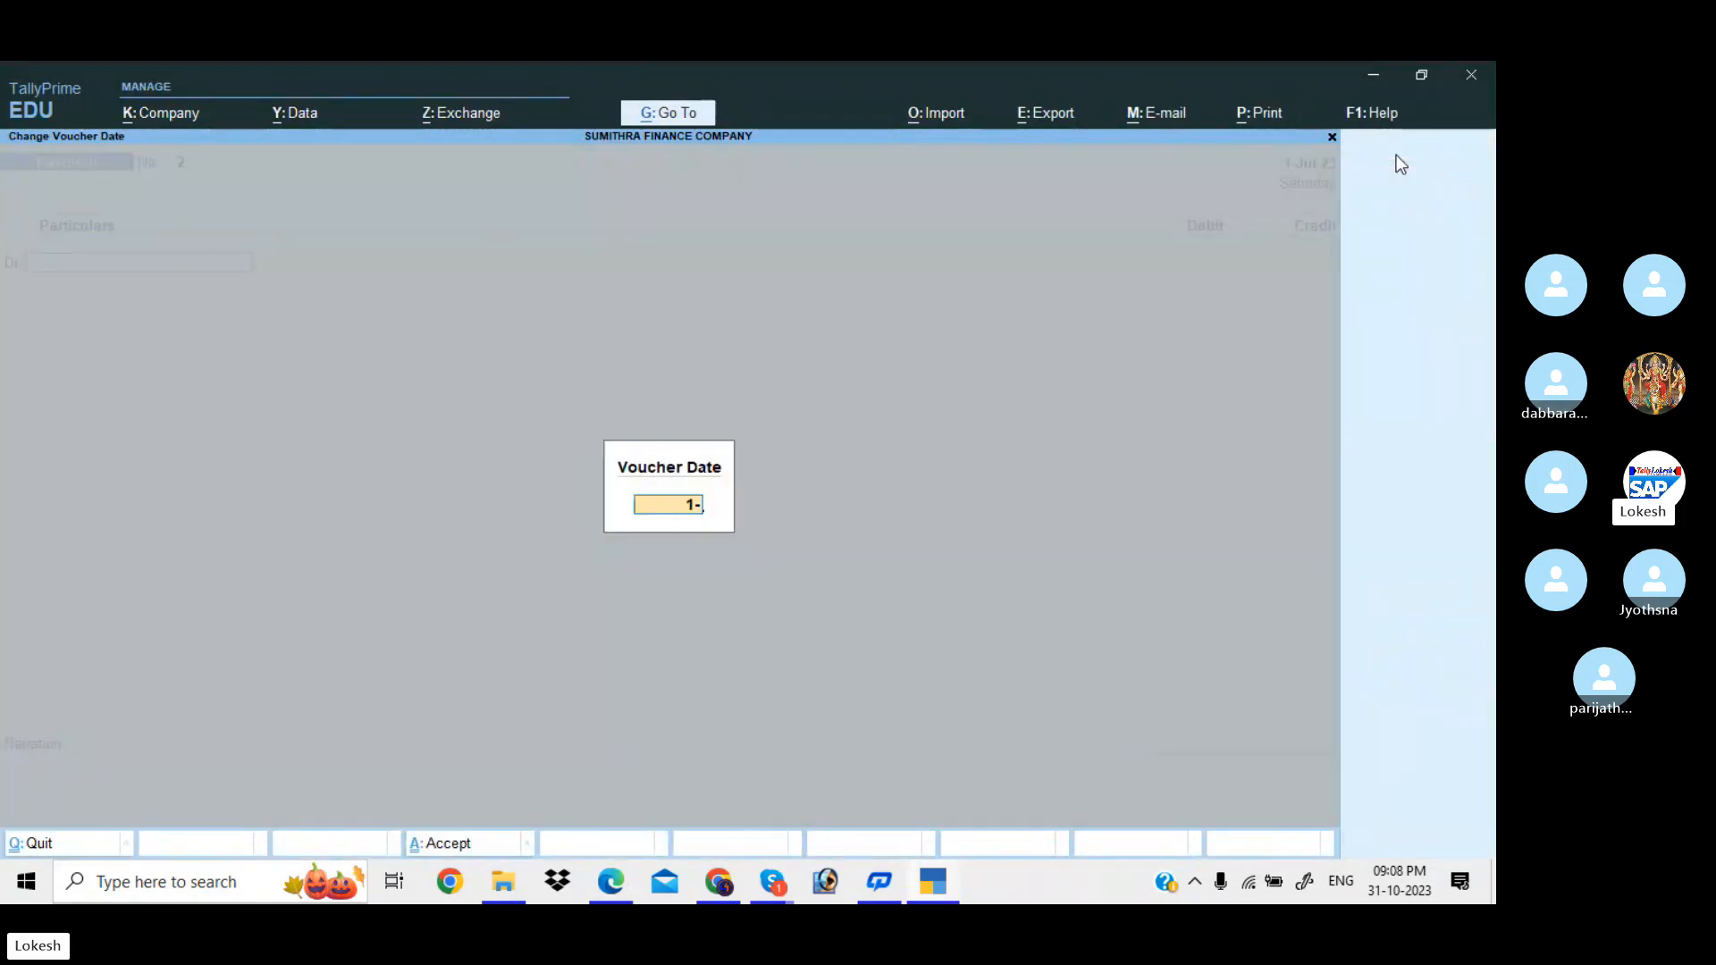
text(-8)
key(Return)
- Debit Bhargavi Capital with 1,00,000, credit Cash for the same amount, and accept the payment without a narration
text(B)
key(Return)
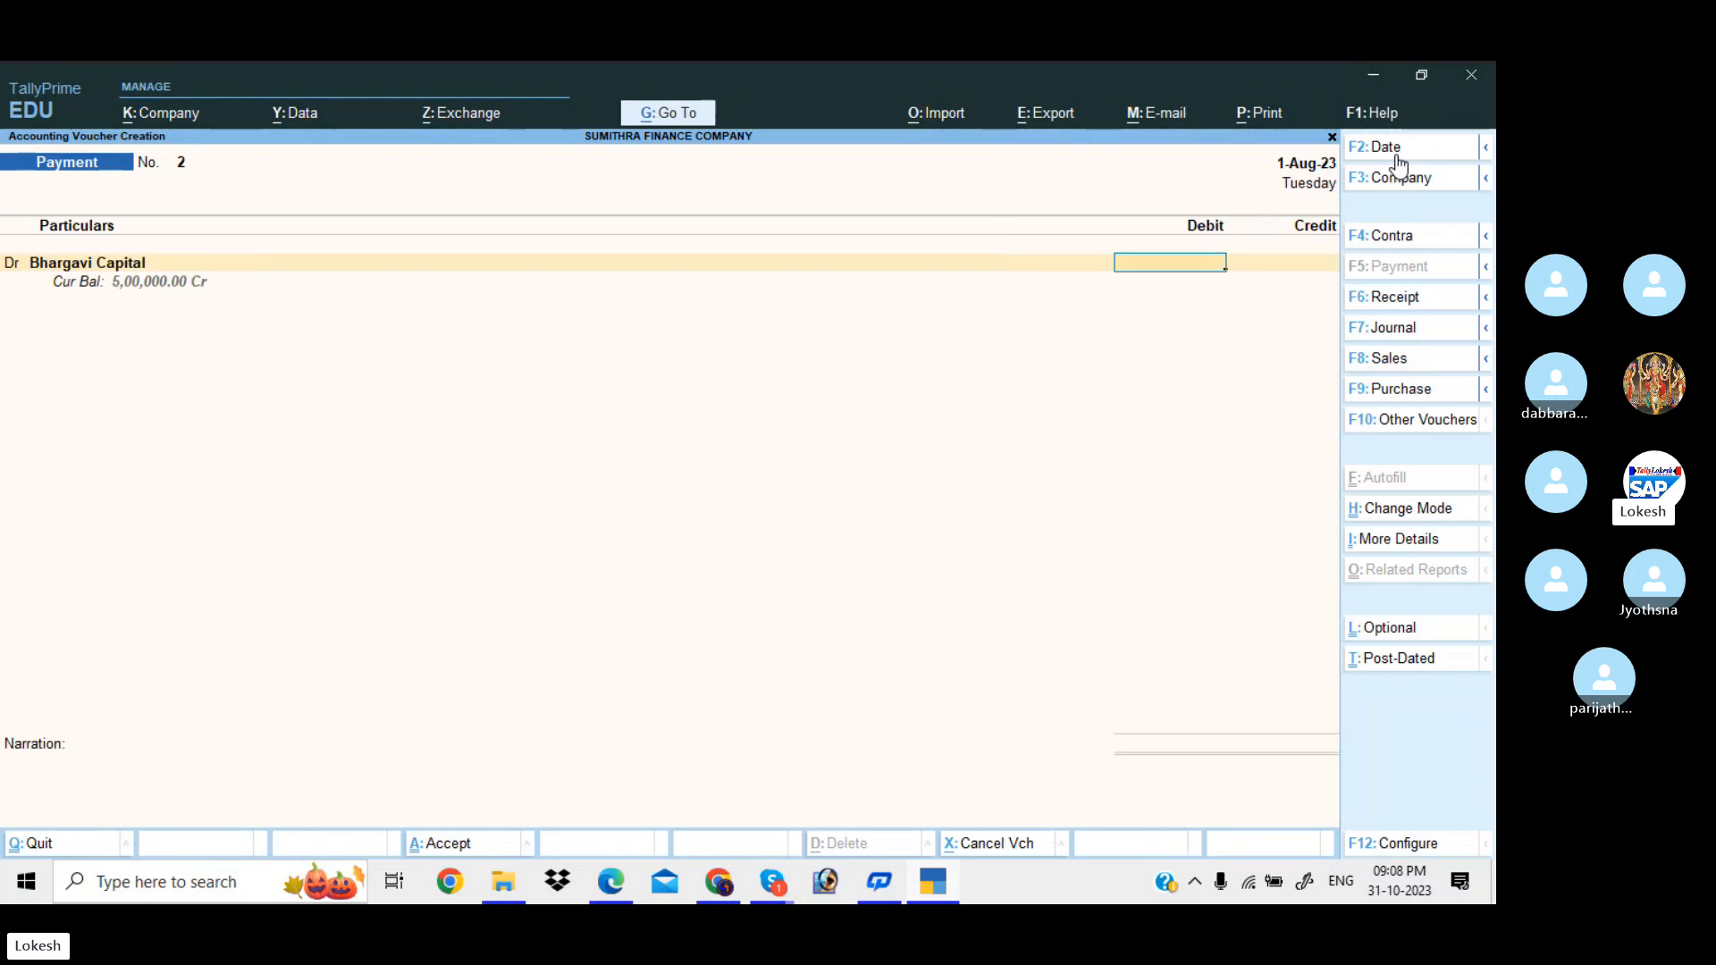
text(100000)
key(Return)
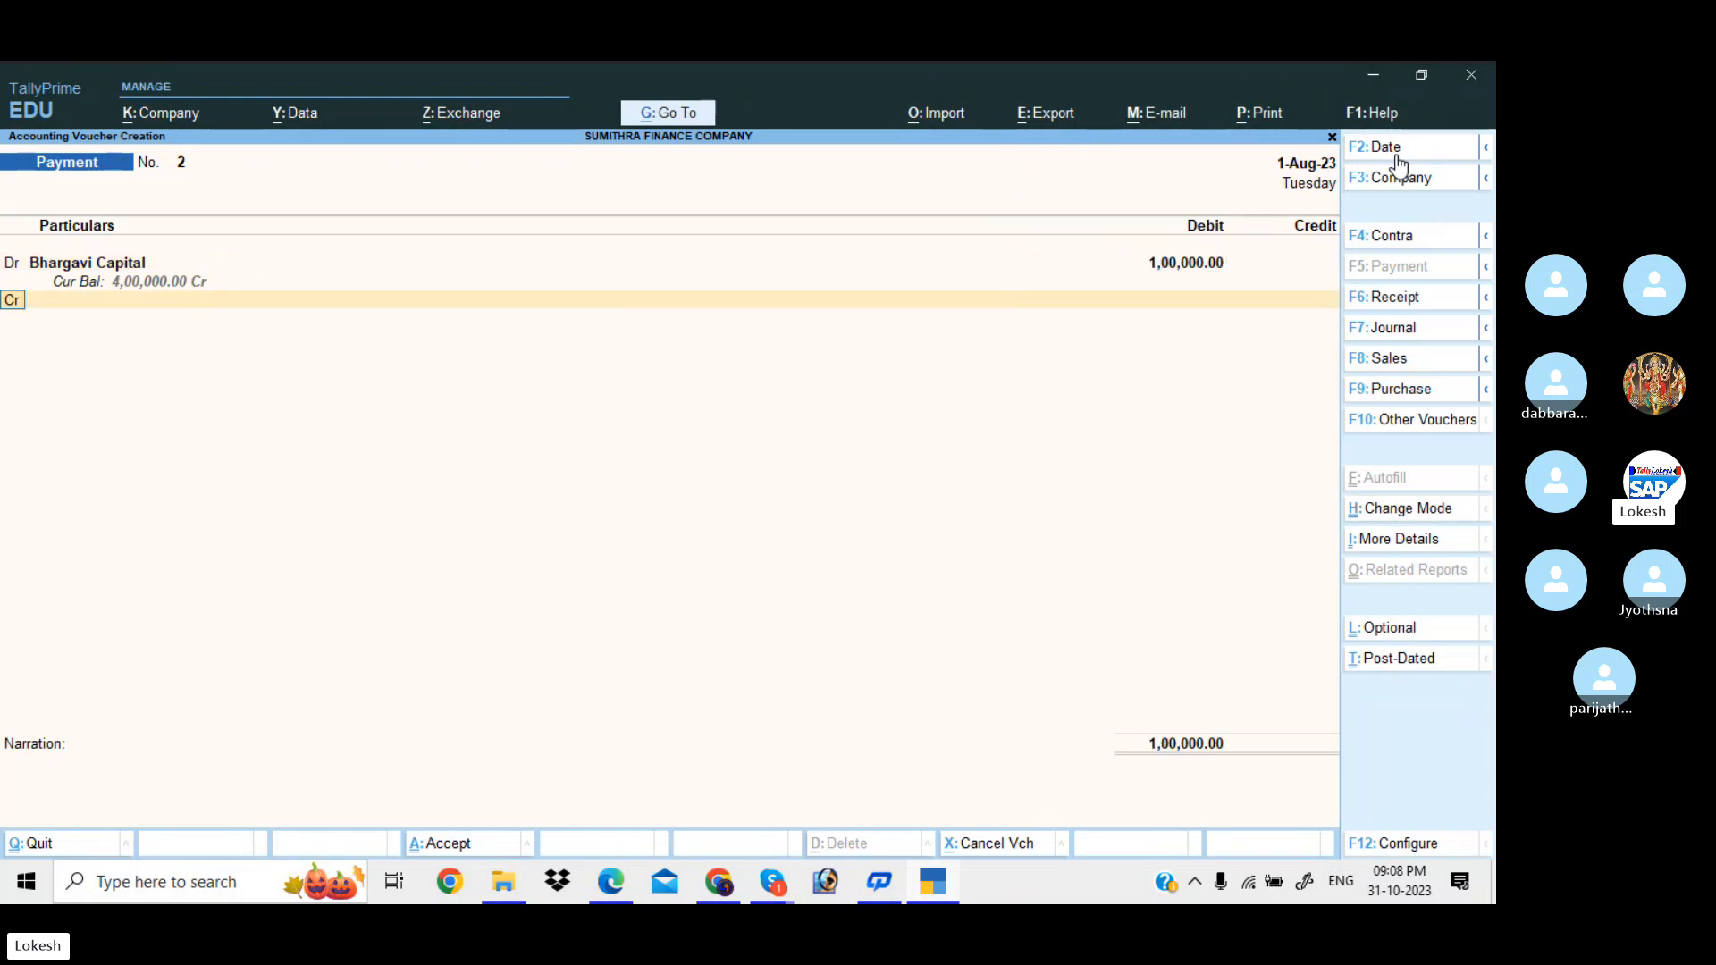
key(Return)
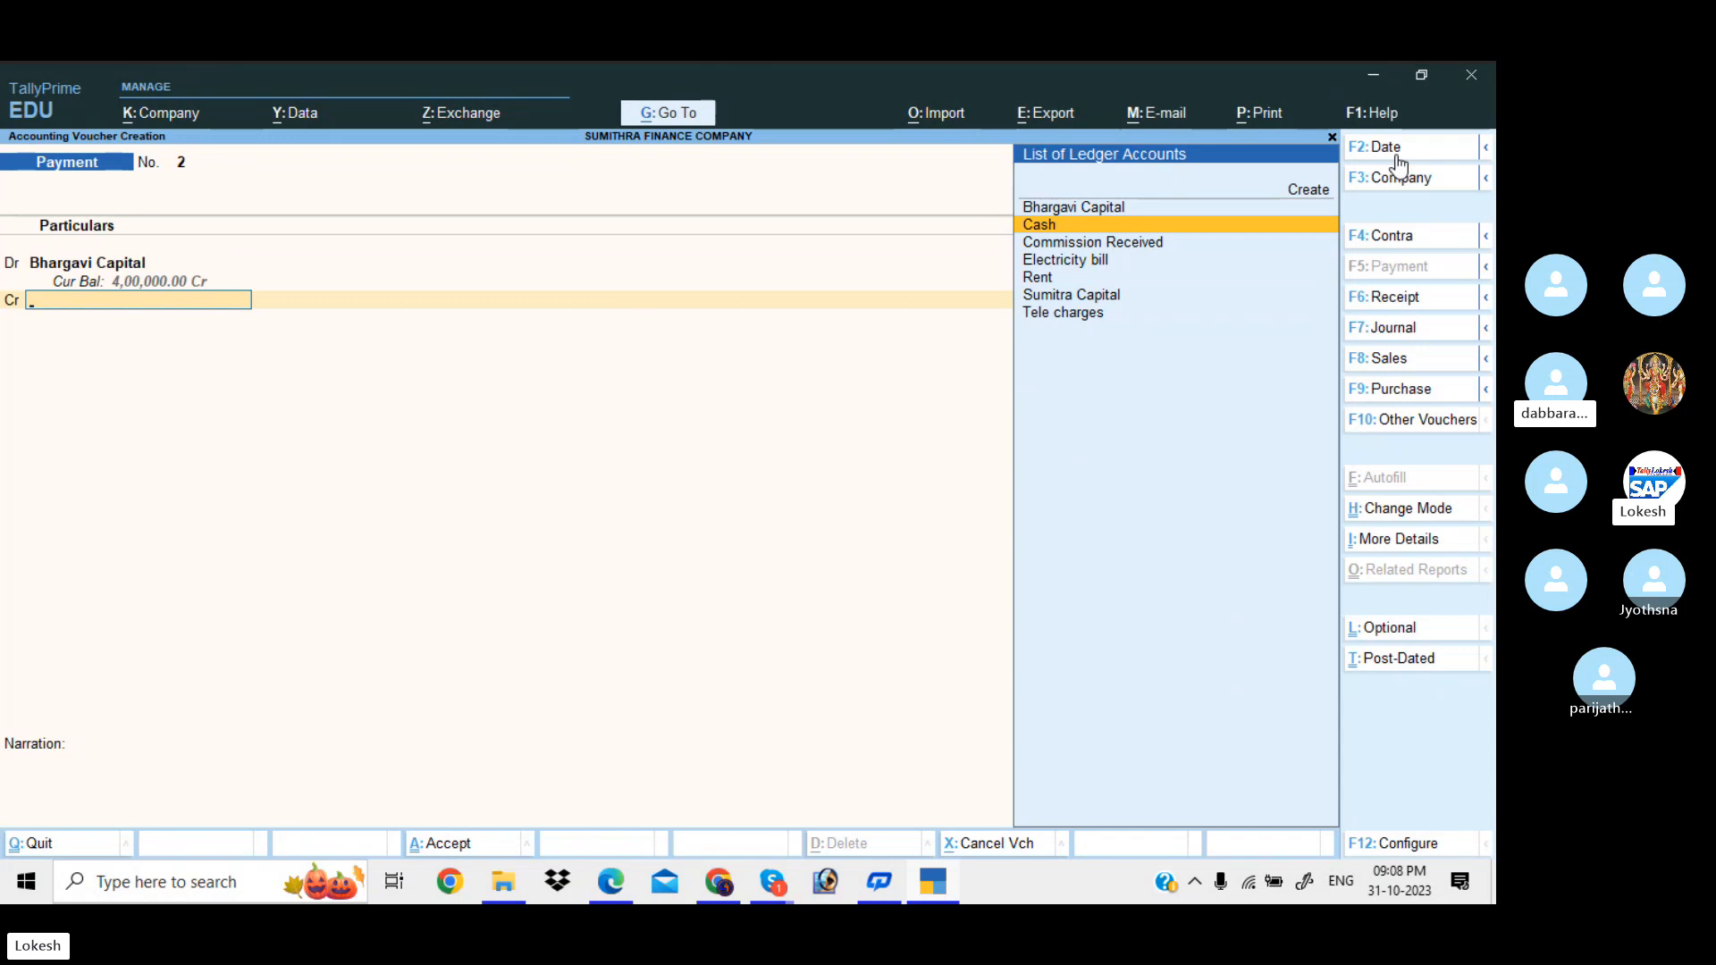
key(Return)
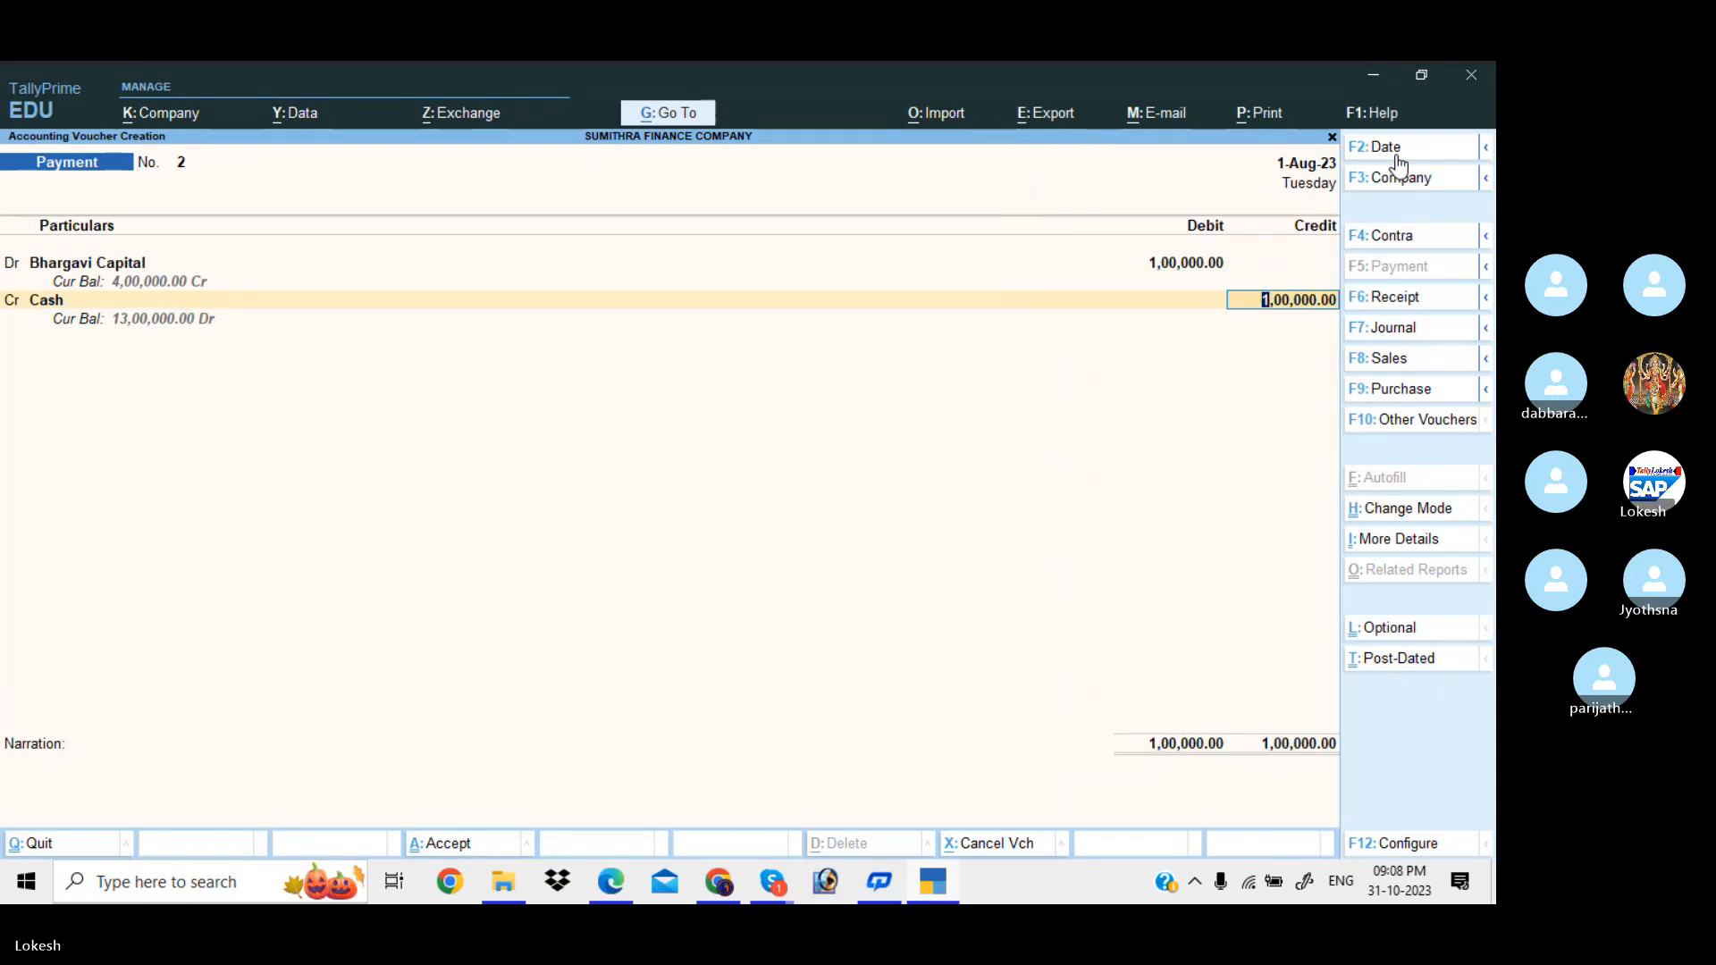
key(Return)
key(Return)
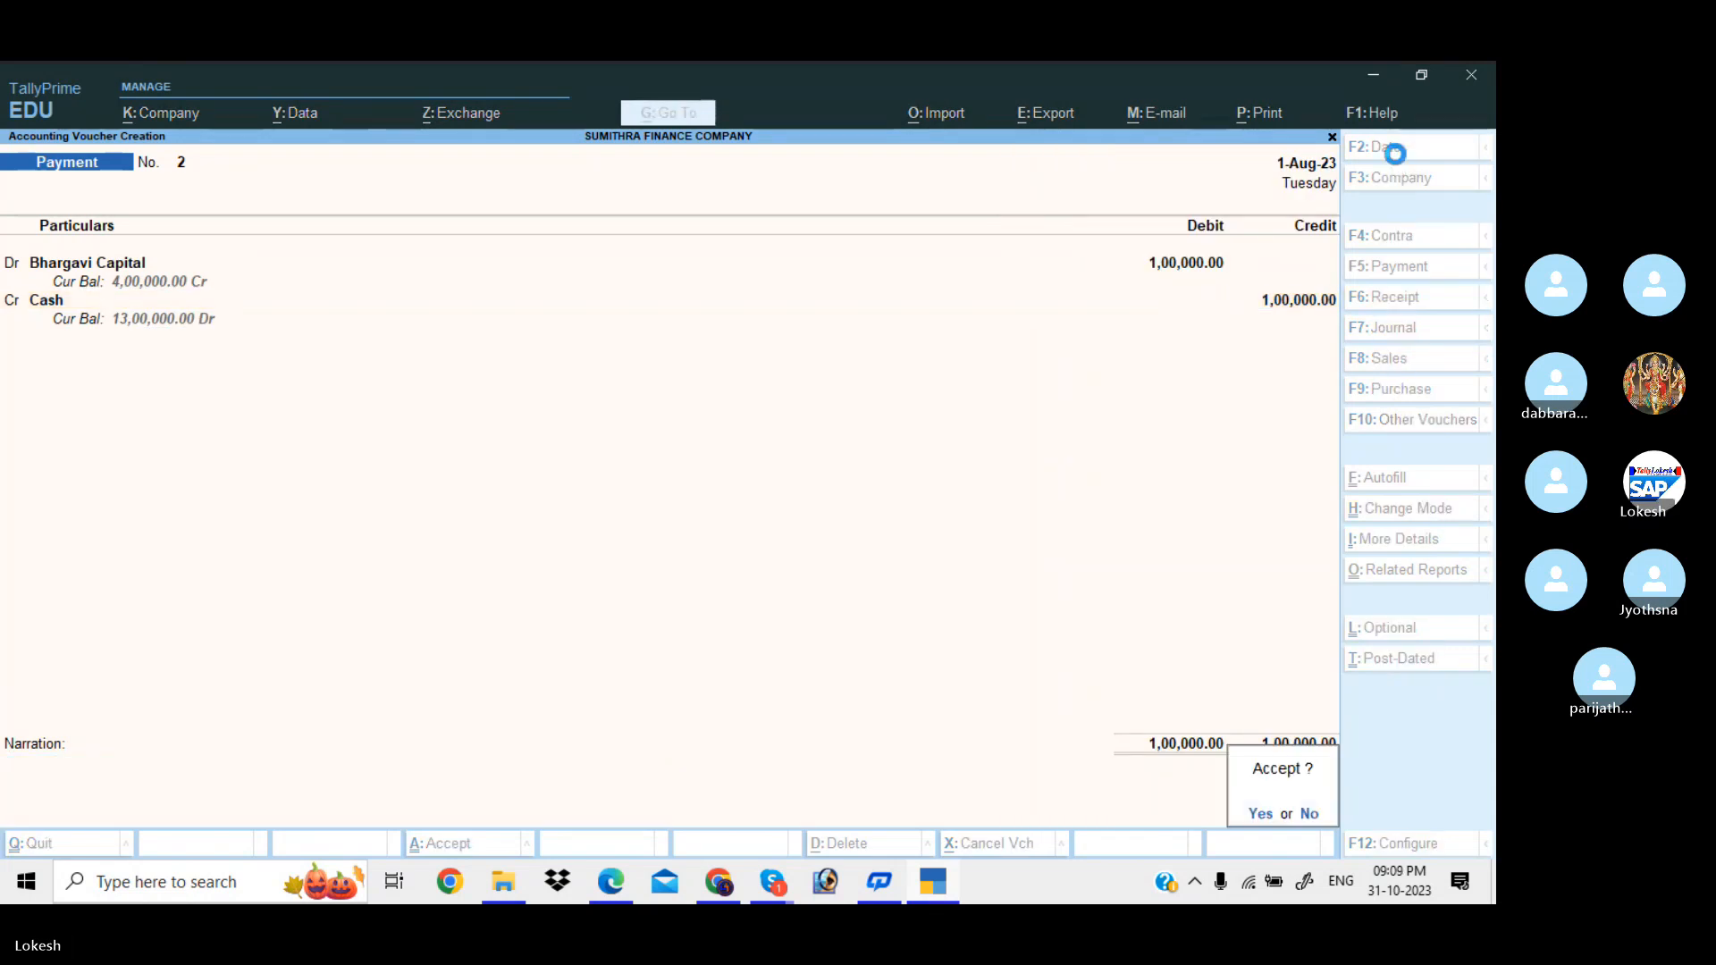
key(Return)
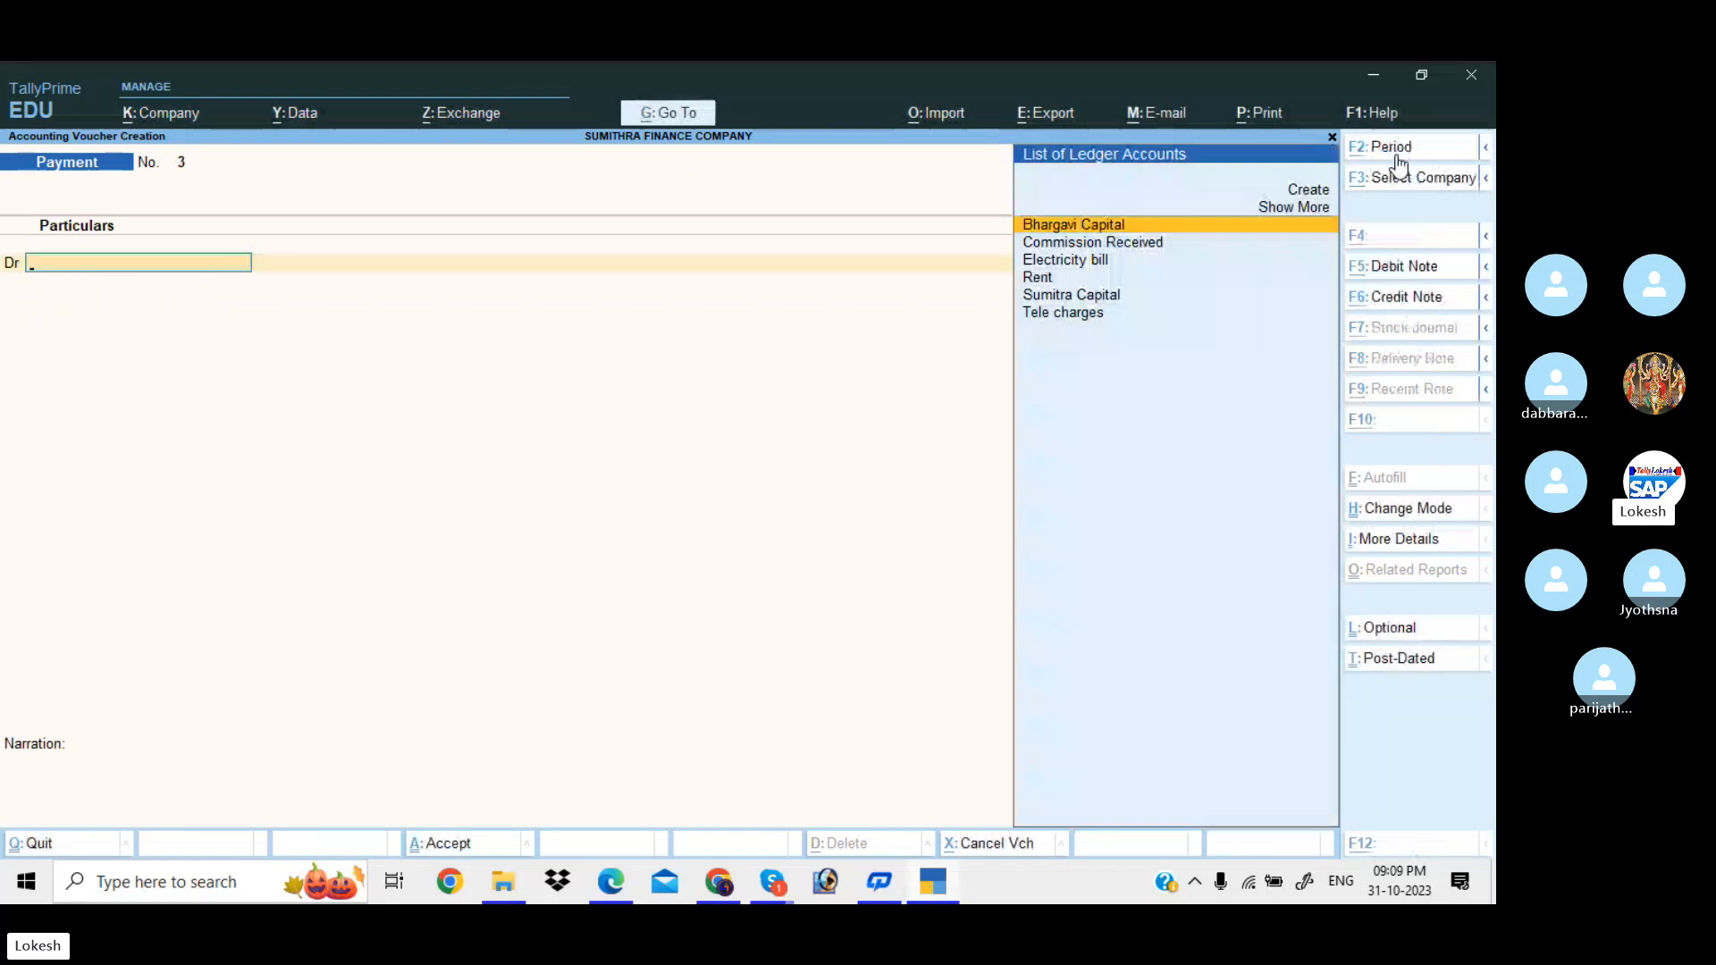
- Look up Sumitra's next capital addition in the course PDF and start a Receipt voucher dated 2-8
key(alt+Tab)
key(Down)
key(Down)
key(Down)
key(Down)
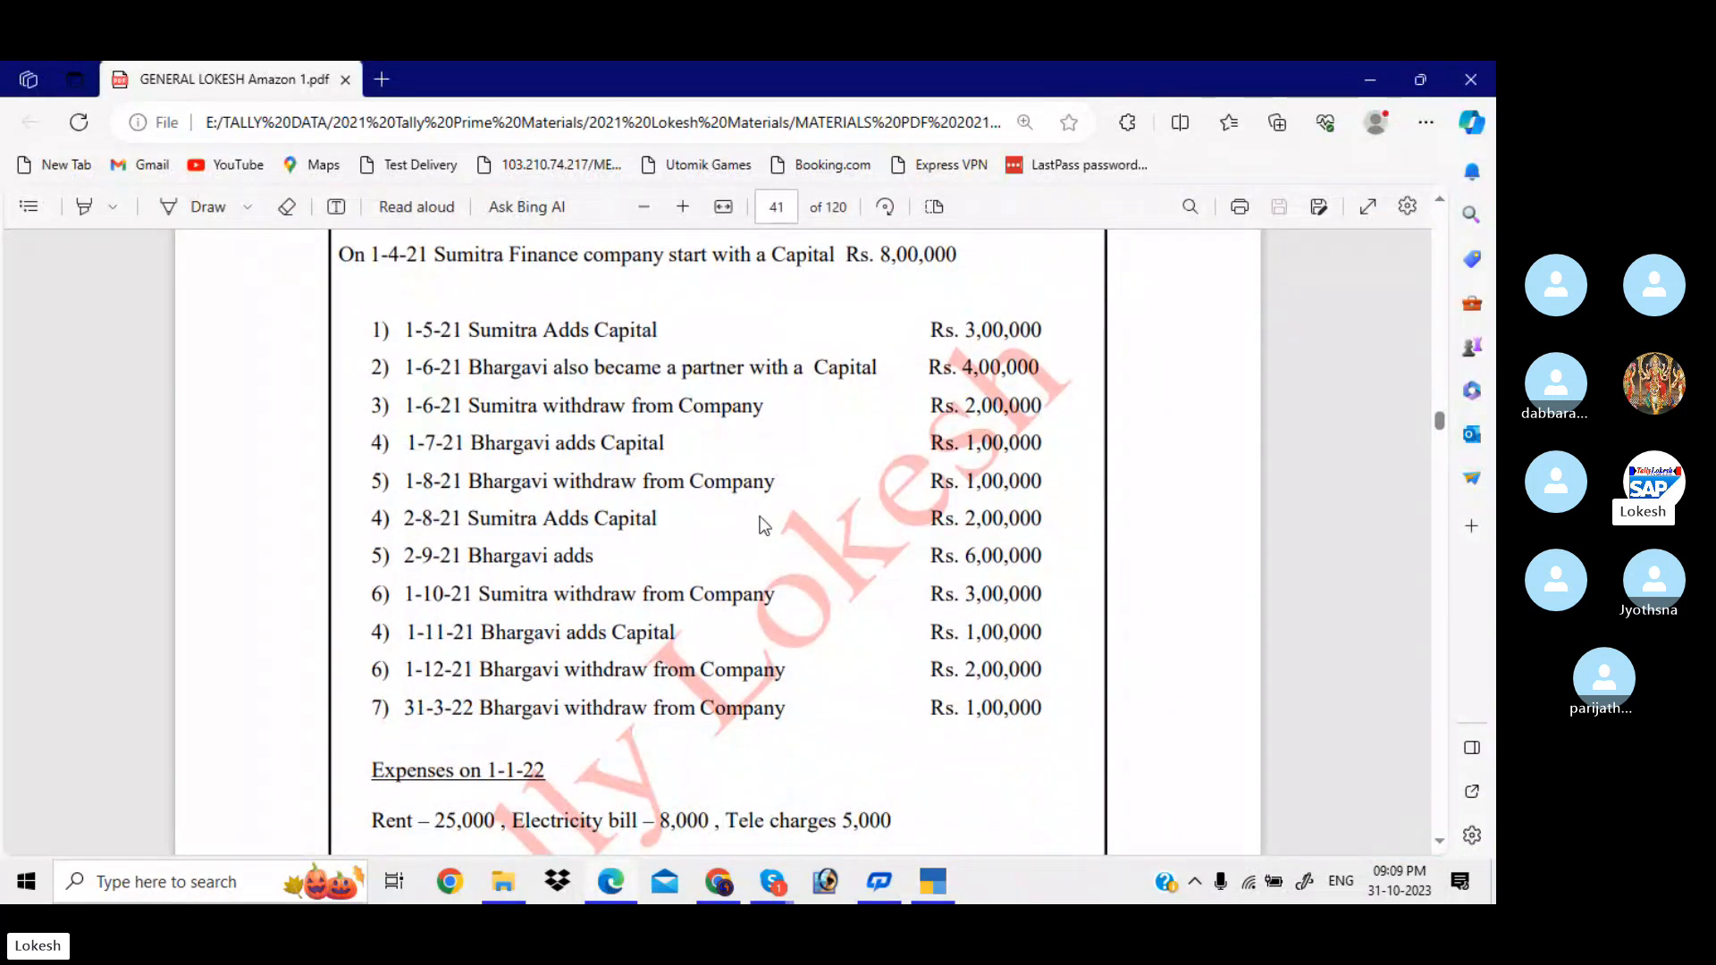
key(alt+Tab)
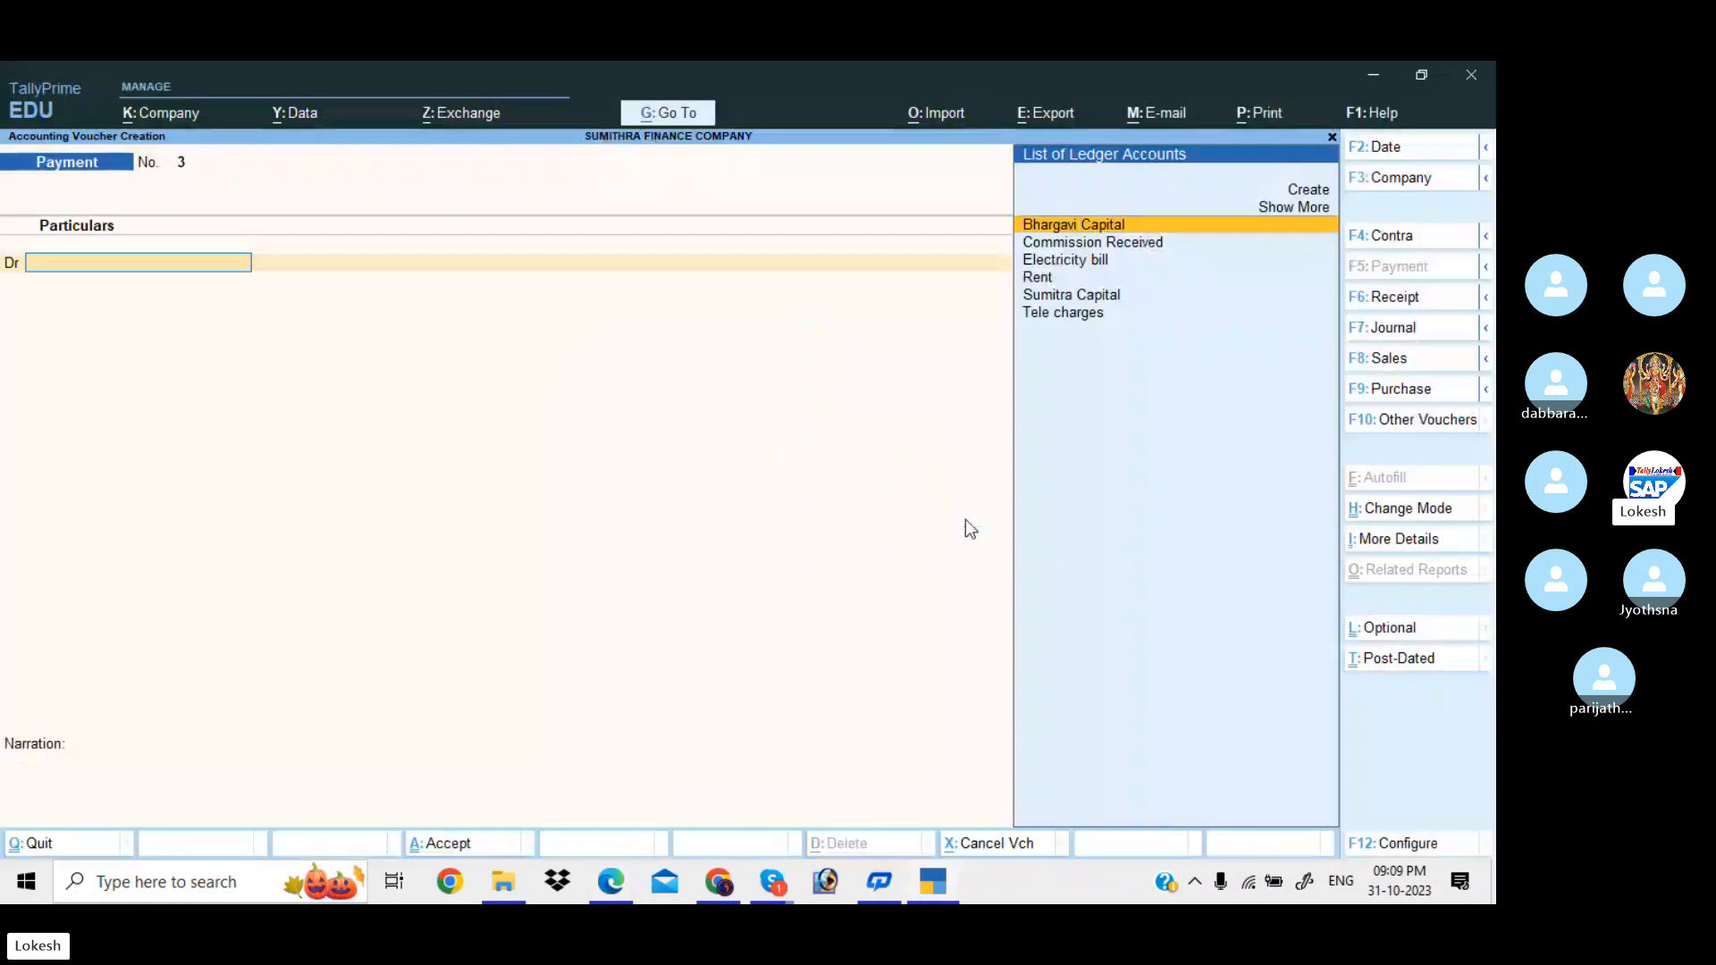
click(1406, 302)
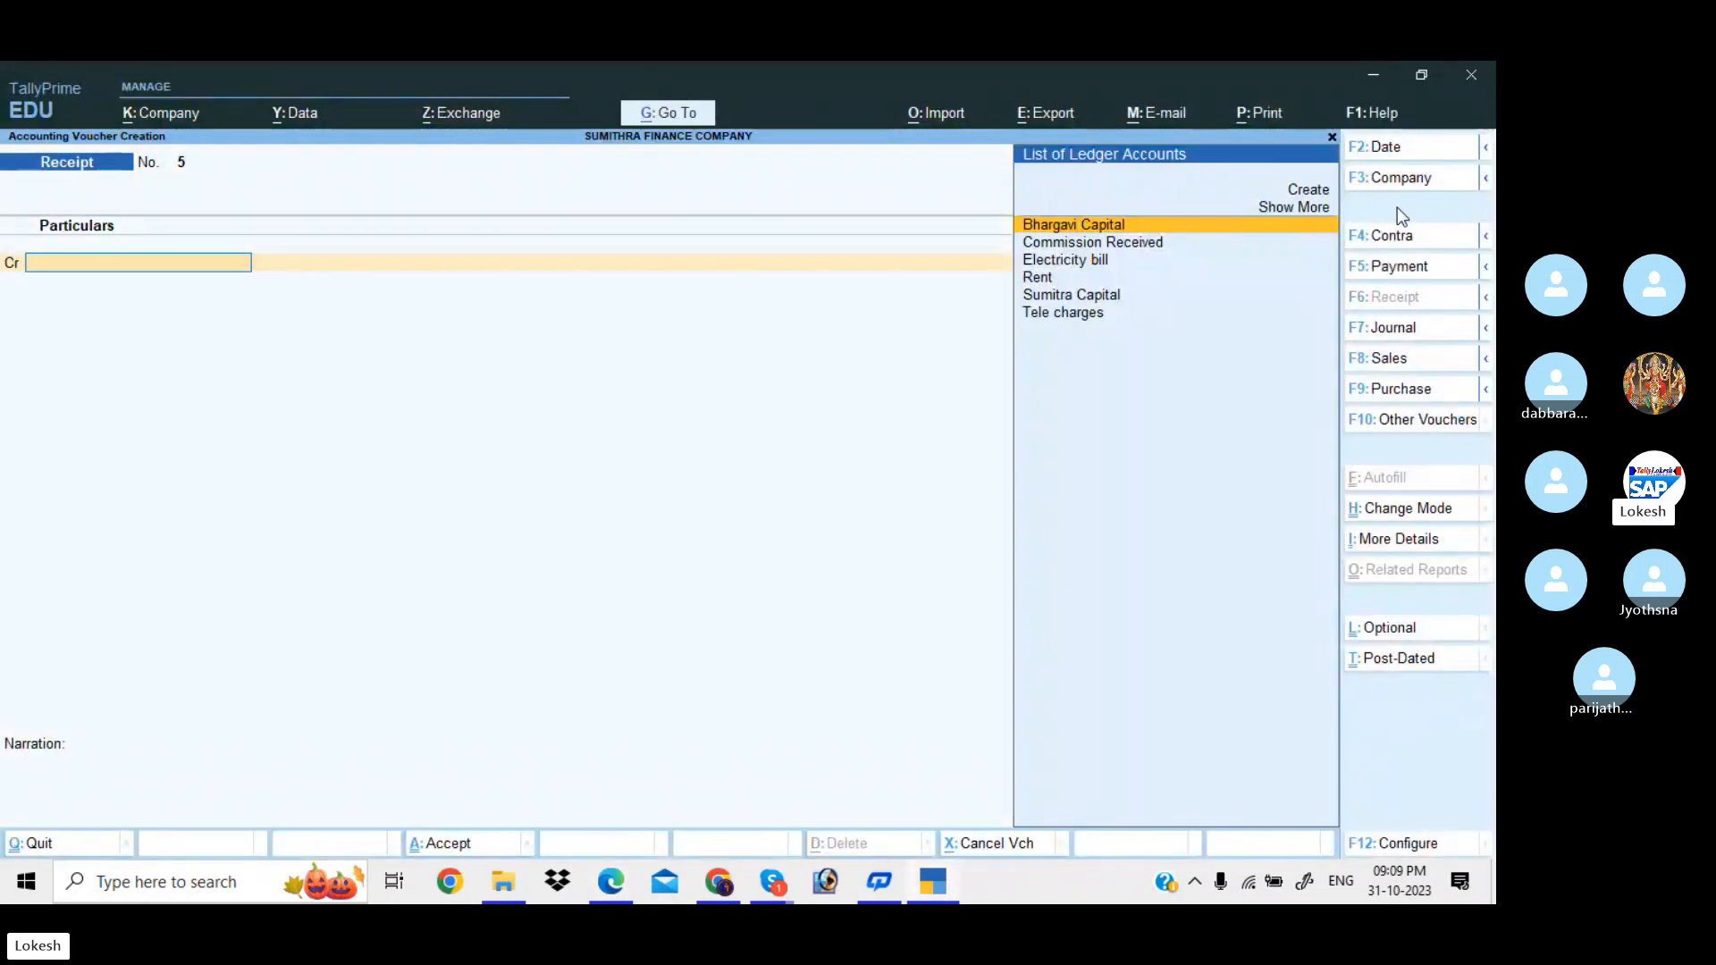
click(1396, 152)
text(2-4)
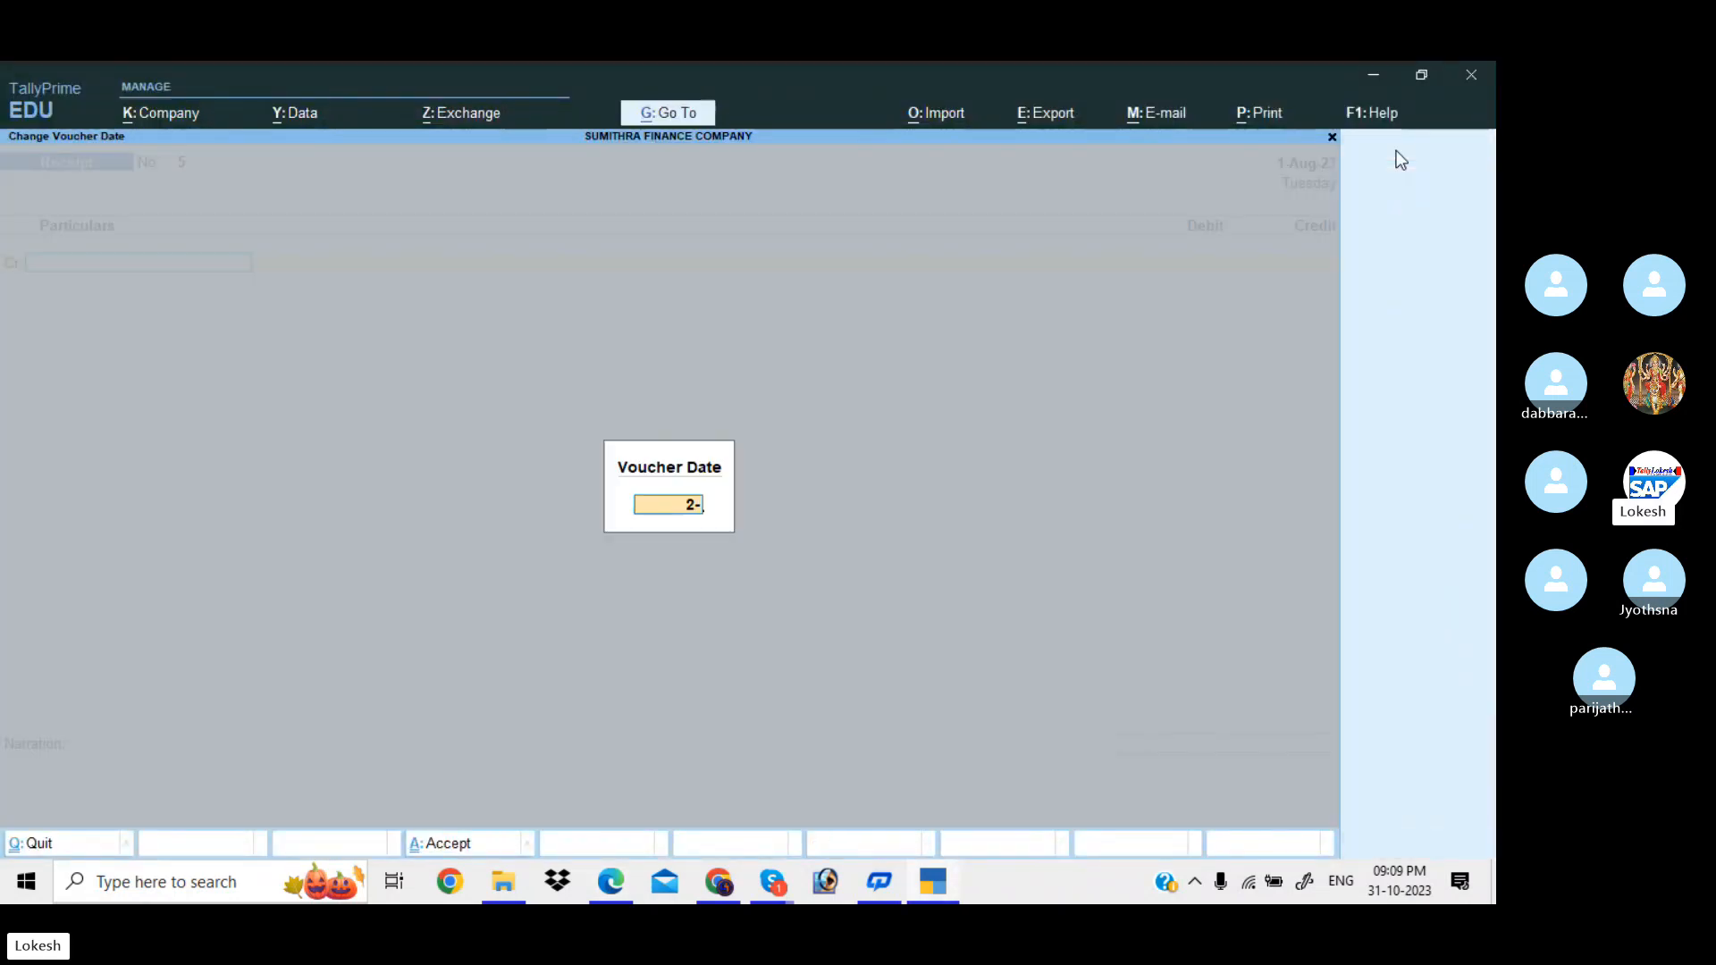
key(Return)
- Credit Sumitra Capital with 2,00,000 as given in the PDF, debit Cash, and save the receipt without a narration
text(s)
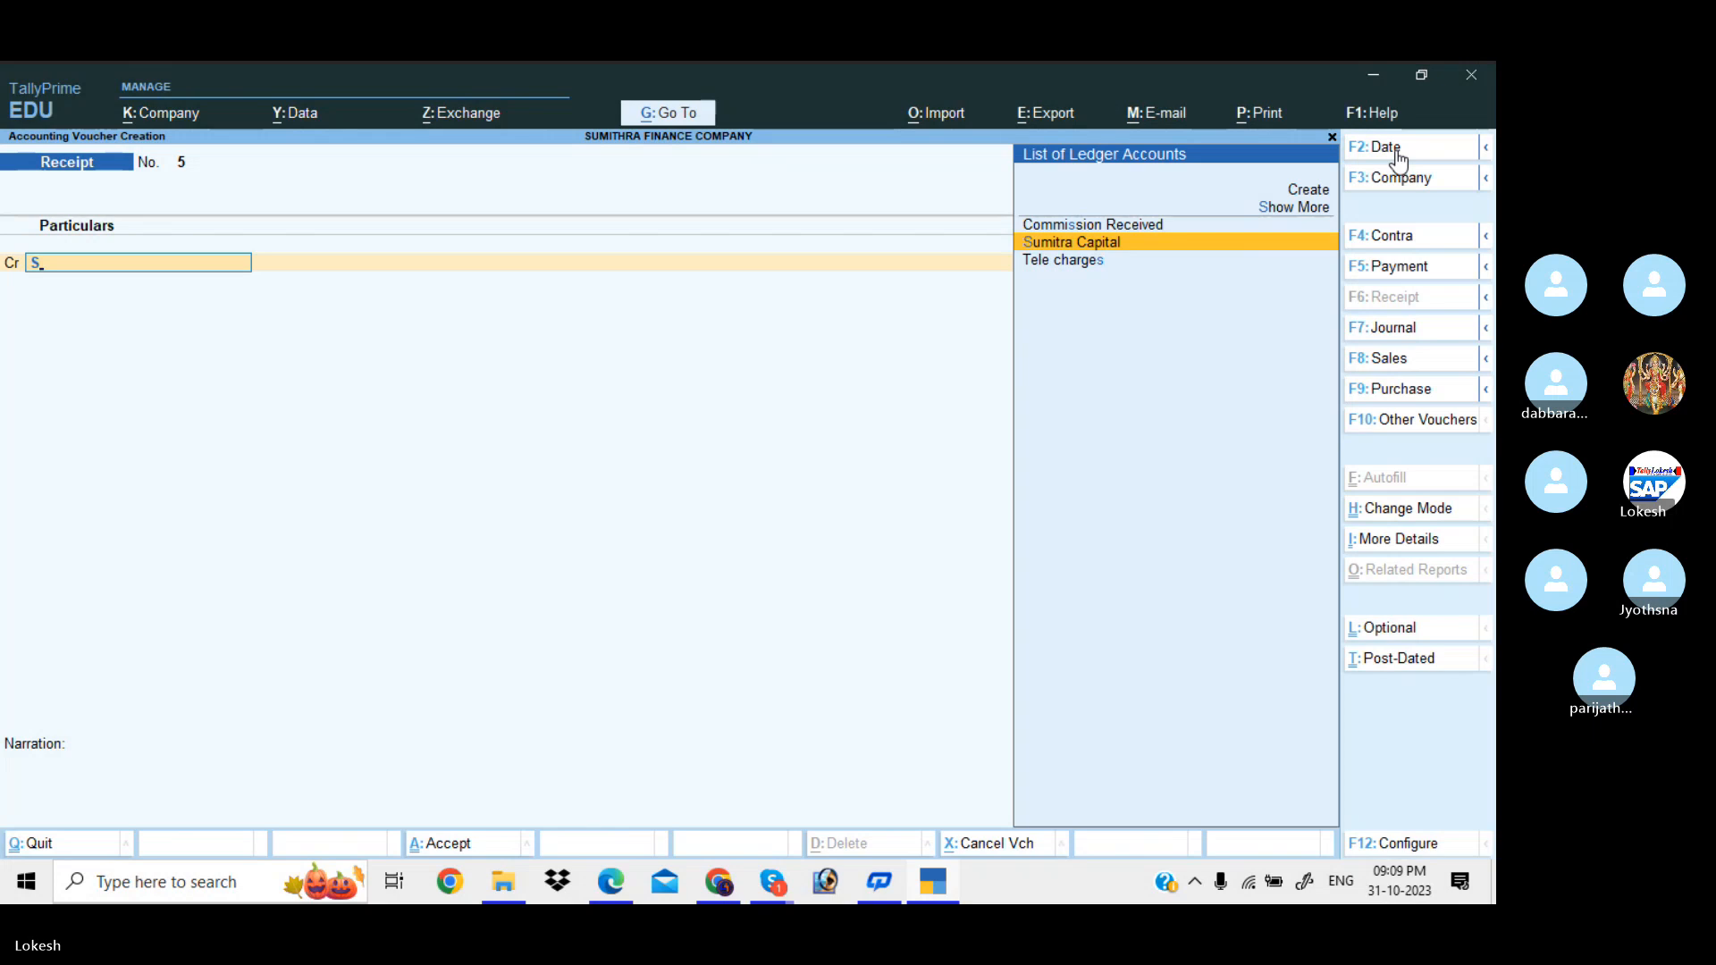
key(Return)
key(alt+Tab)
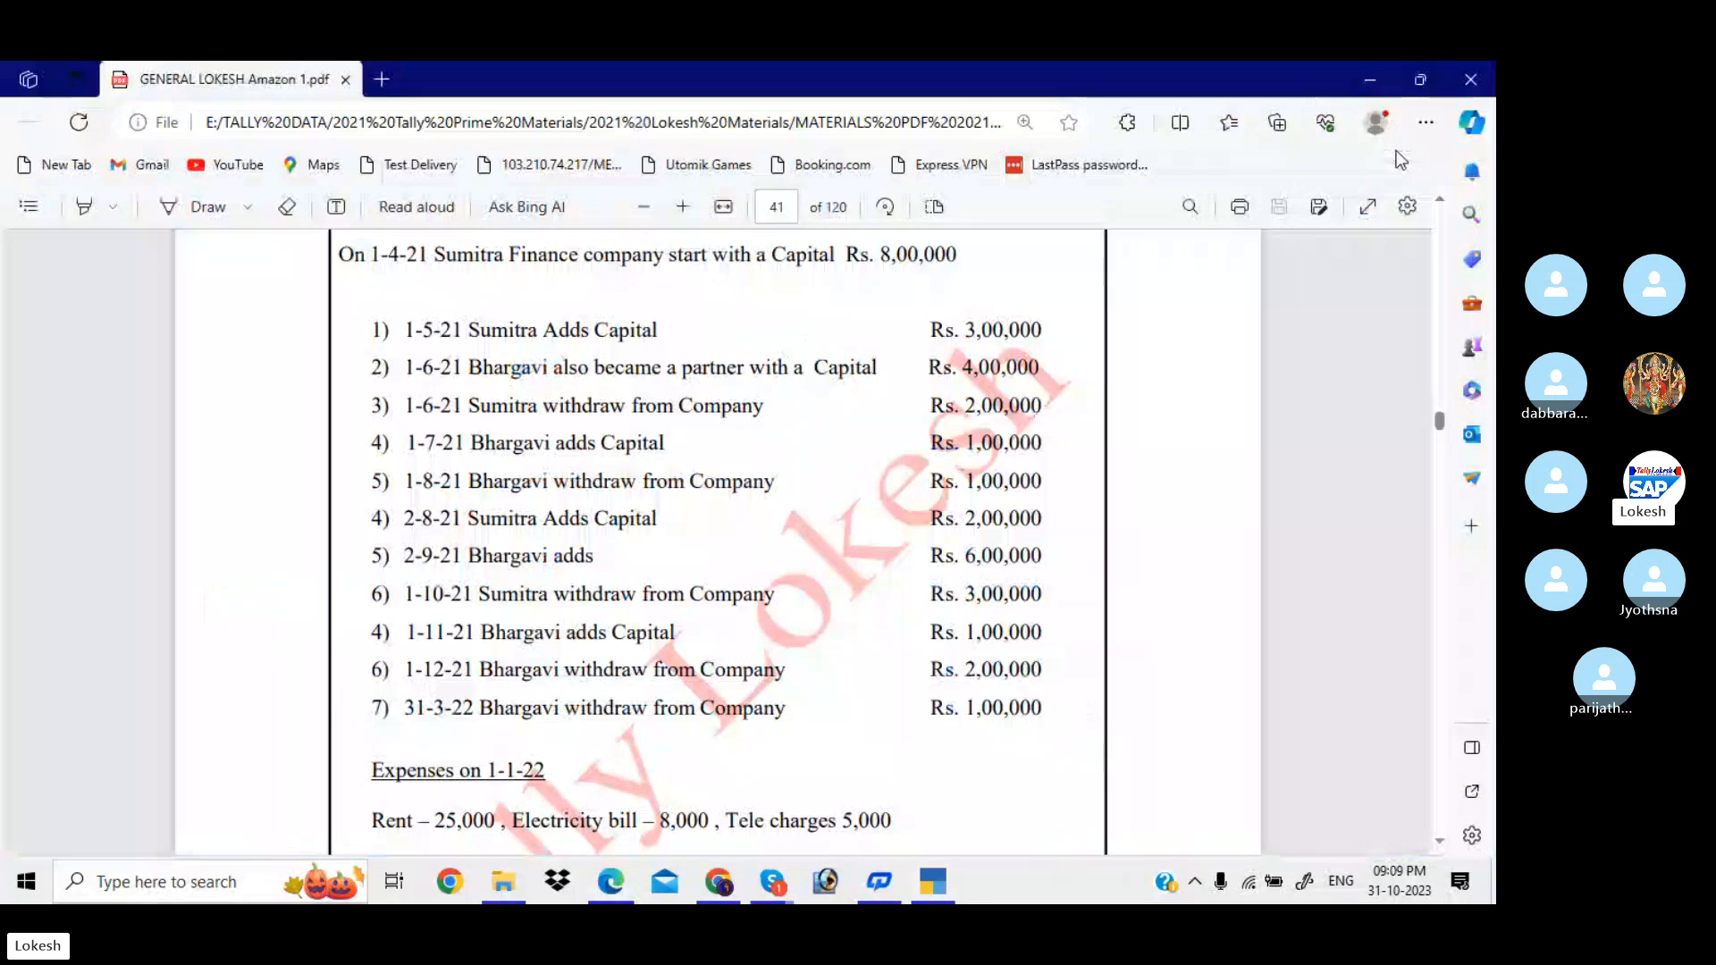
key(alt+Tab)
text(20000)
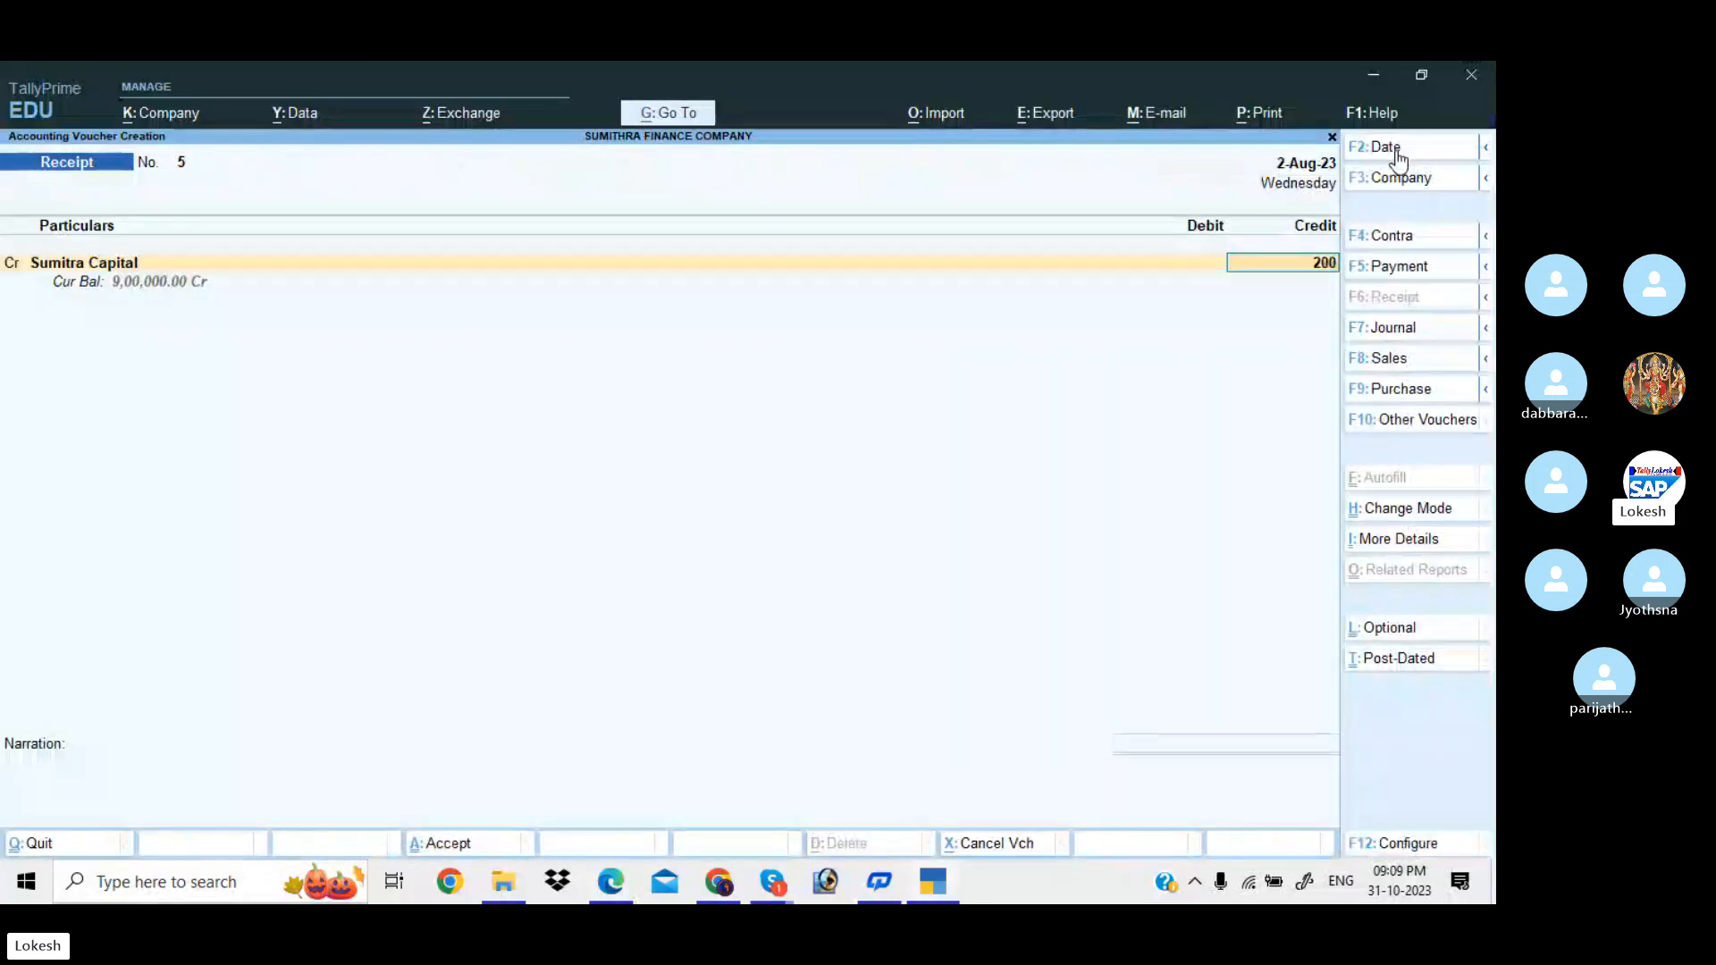
key(Return)
key(Return)
key(Return)
key(Return)
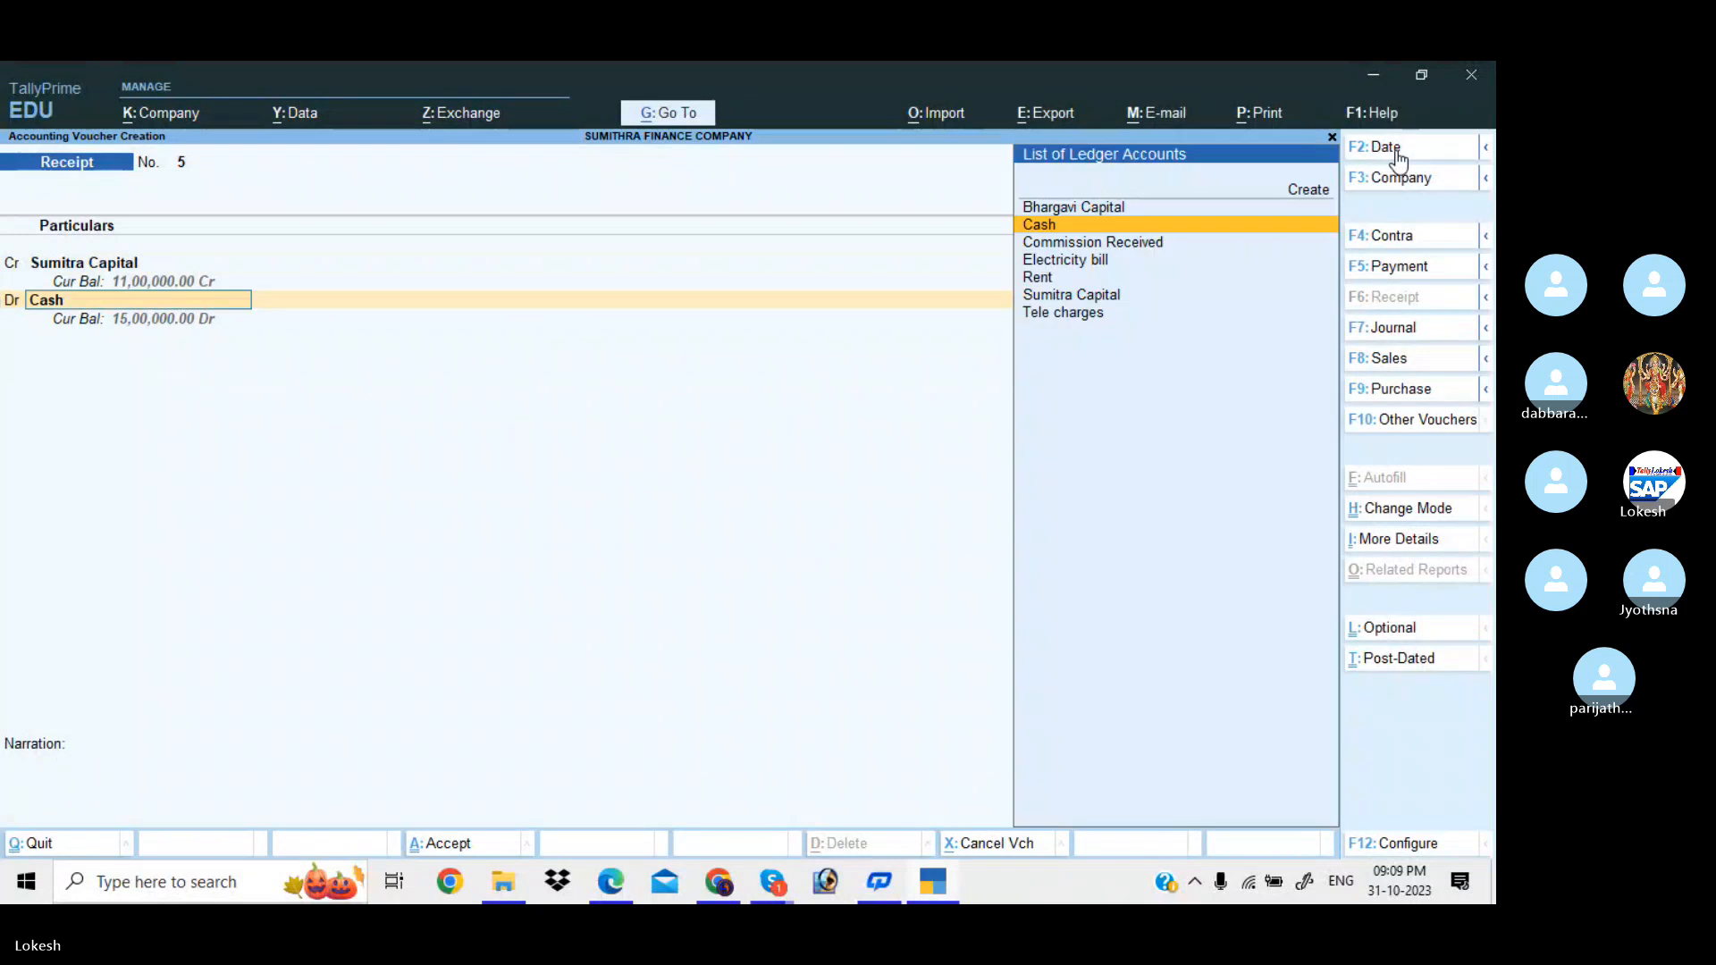
key(Return)
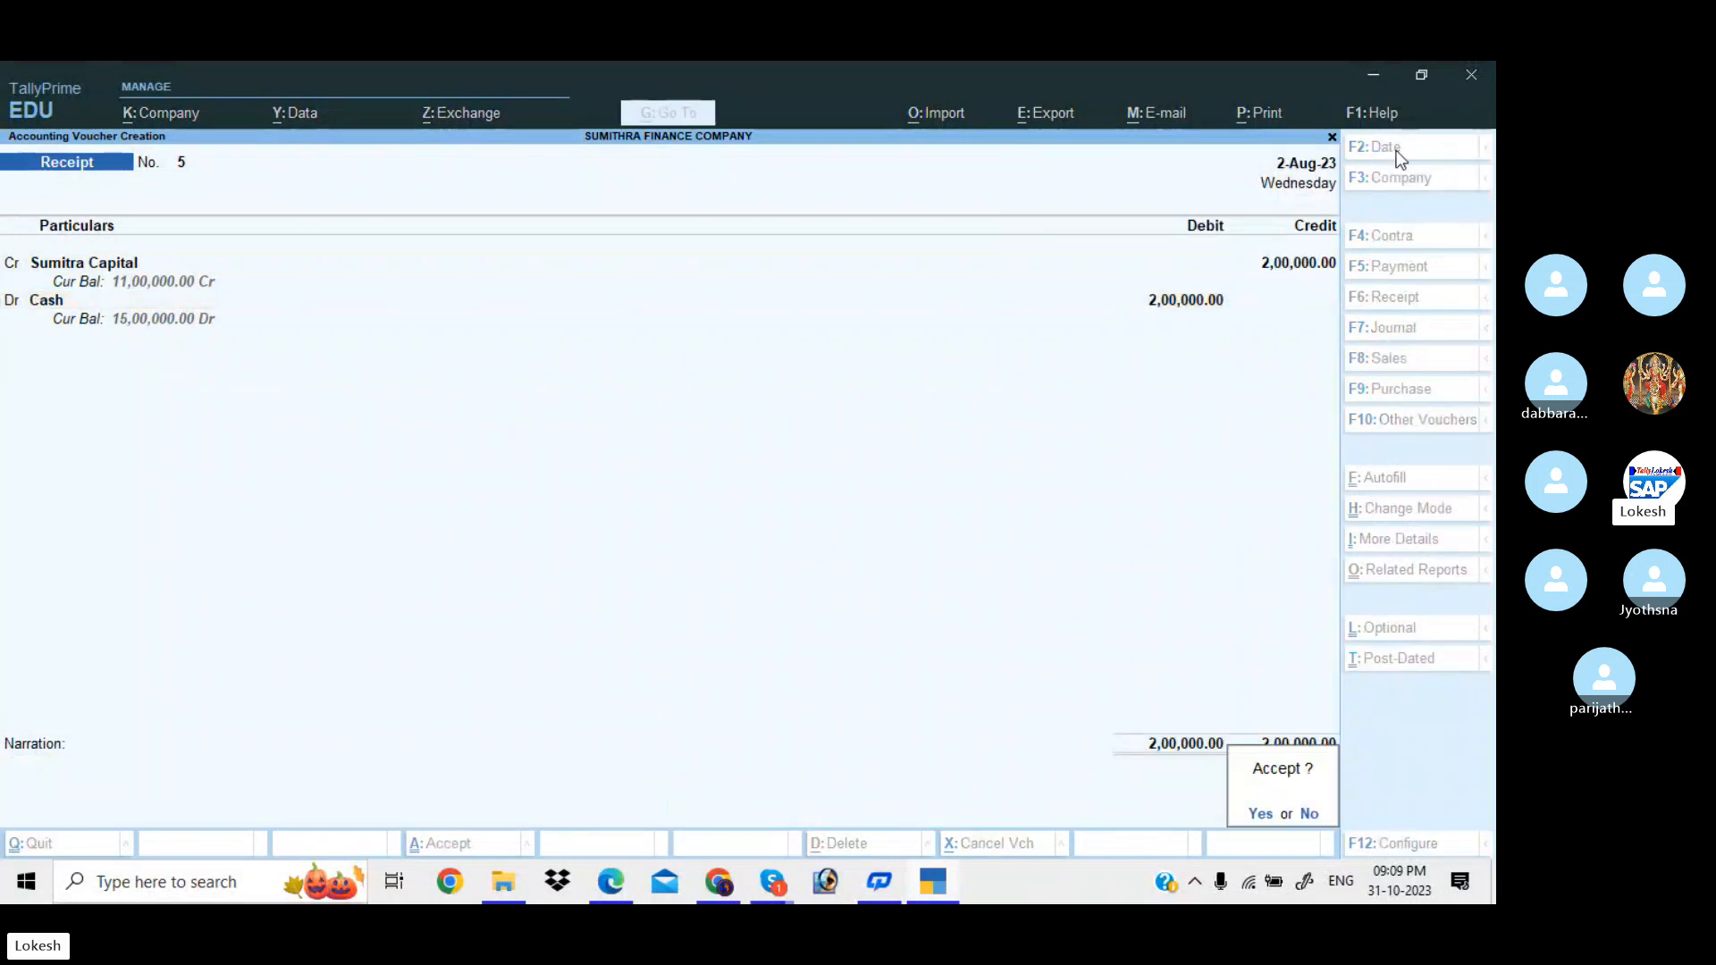
key(Return)
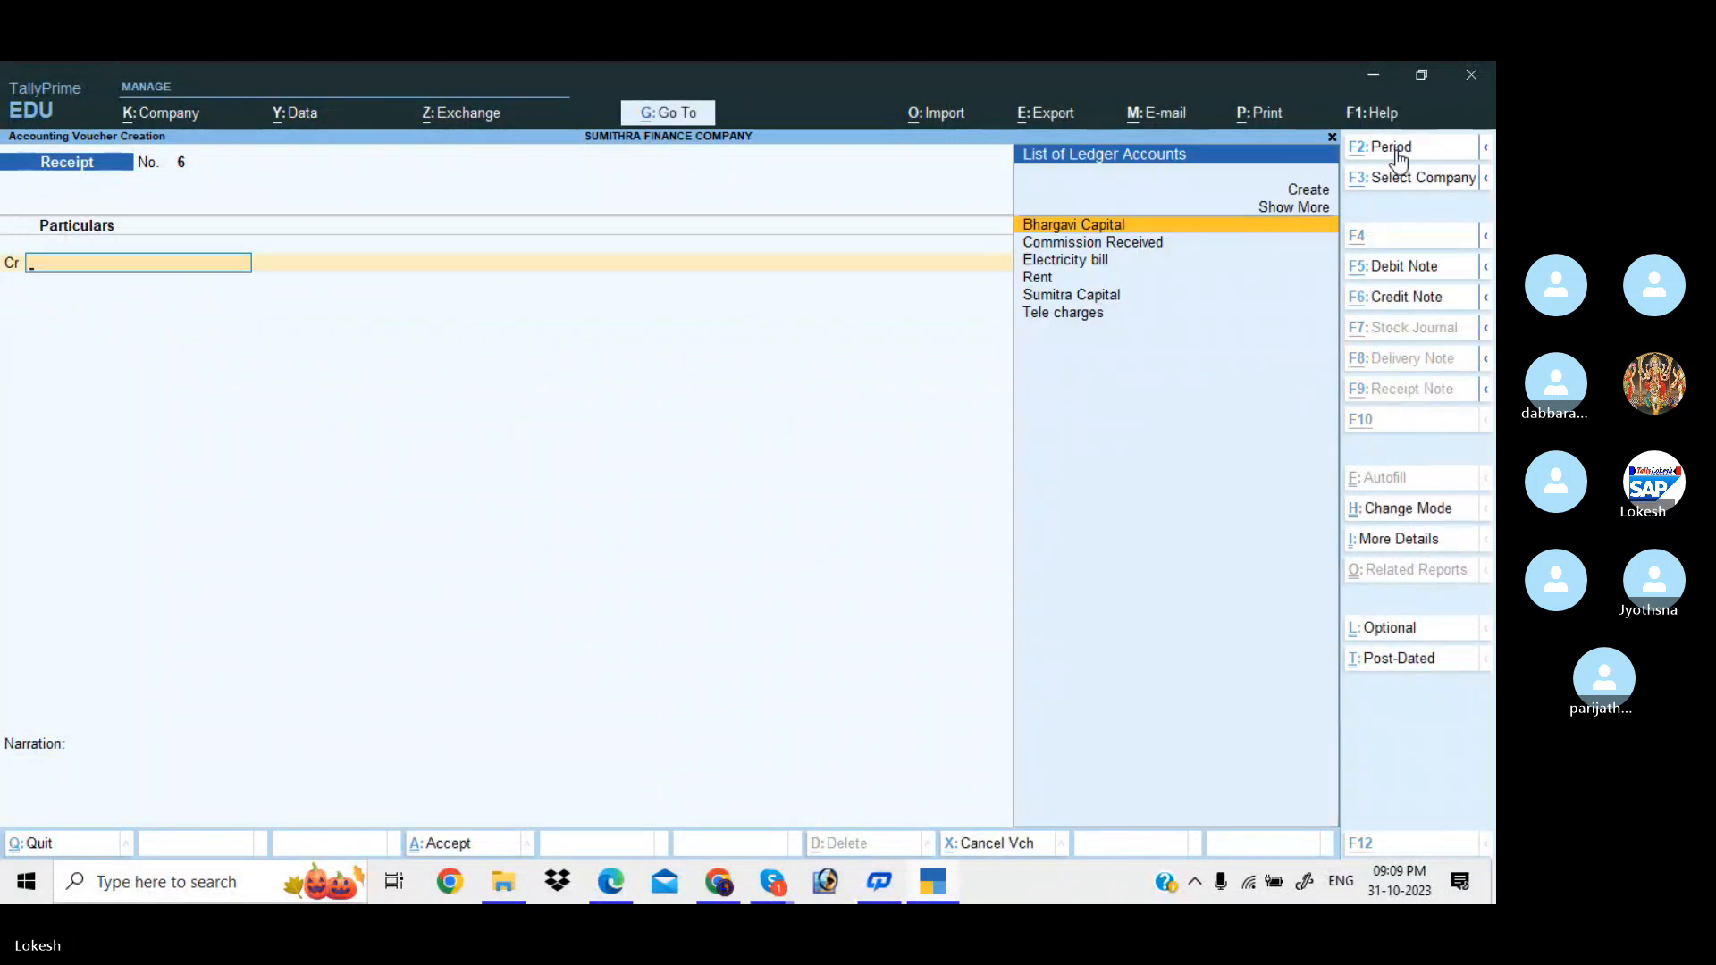
- Look up Bhargavi's next capital addition in the course PDF and date the new Receipt voucher 2-9
key(alt+Tab)
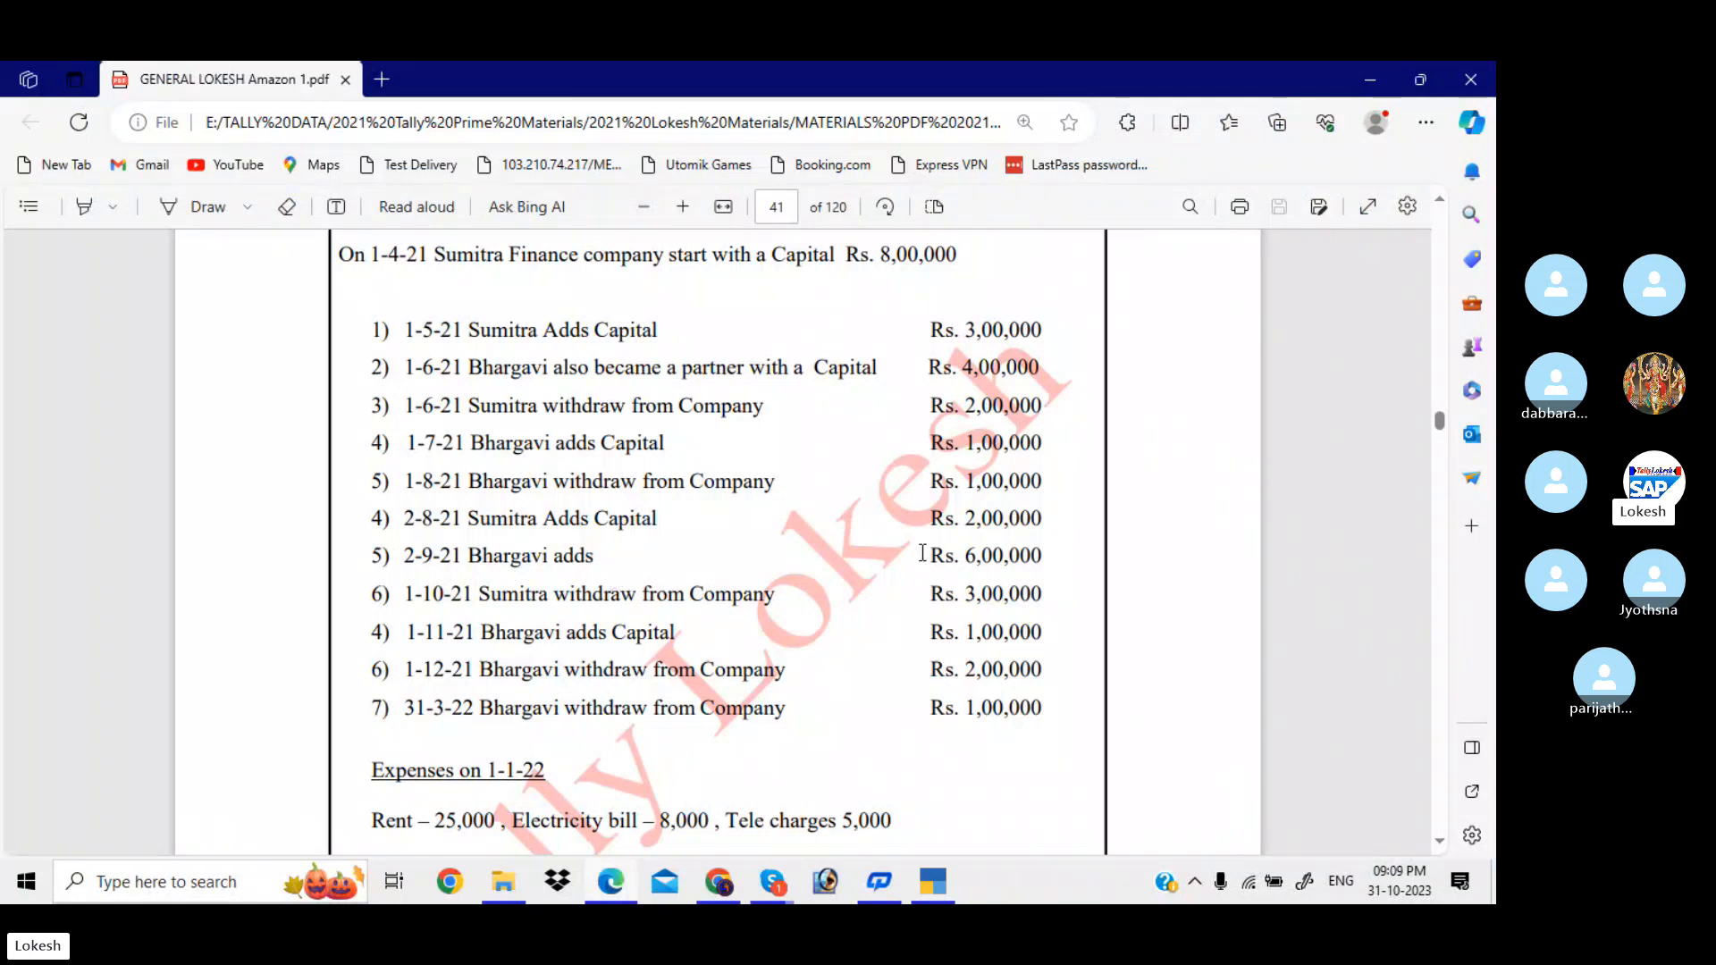
key(alt+Tab)
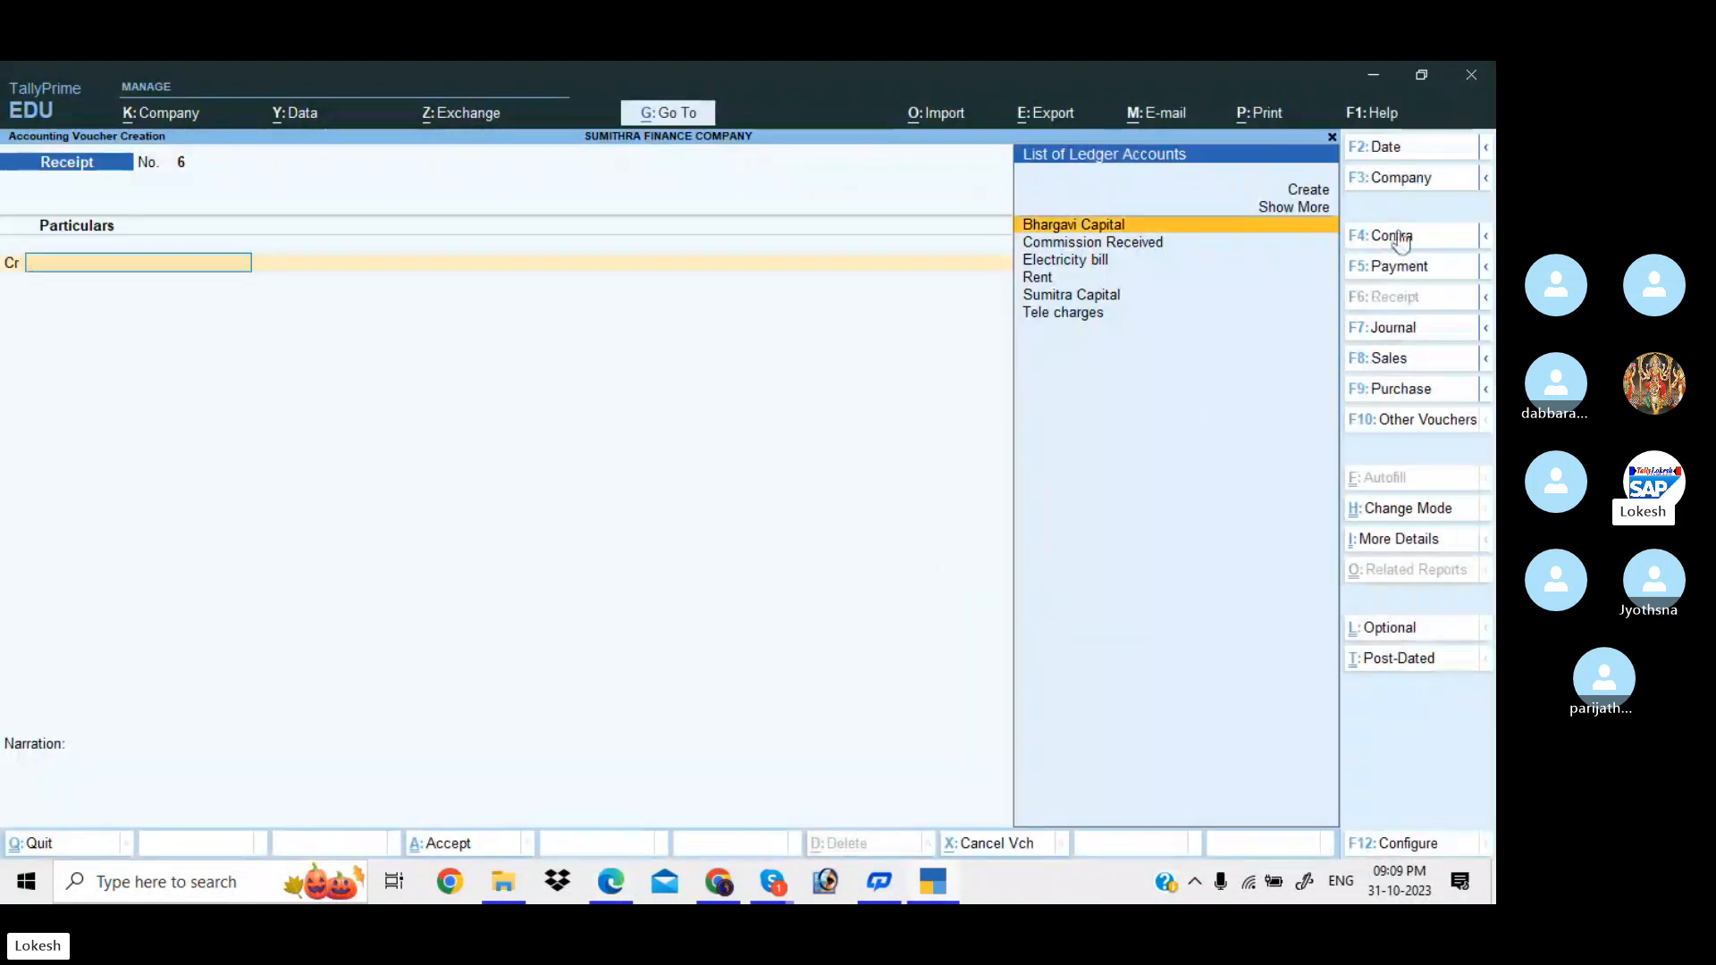
click(1417, 150)
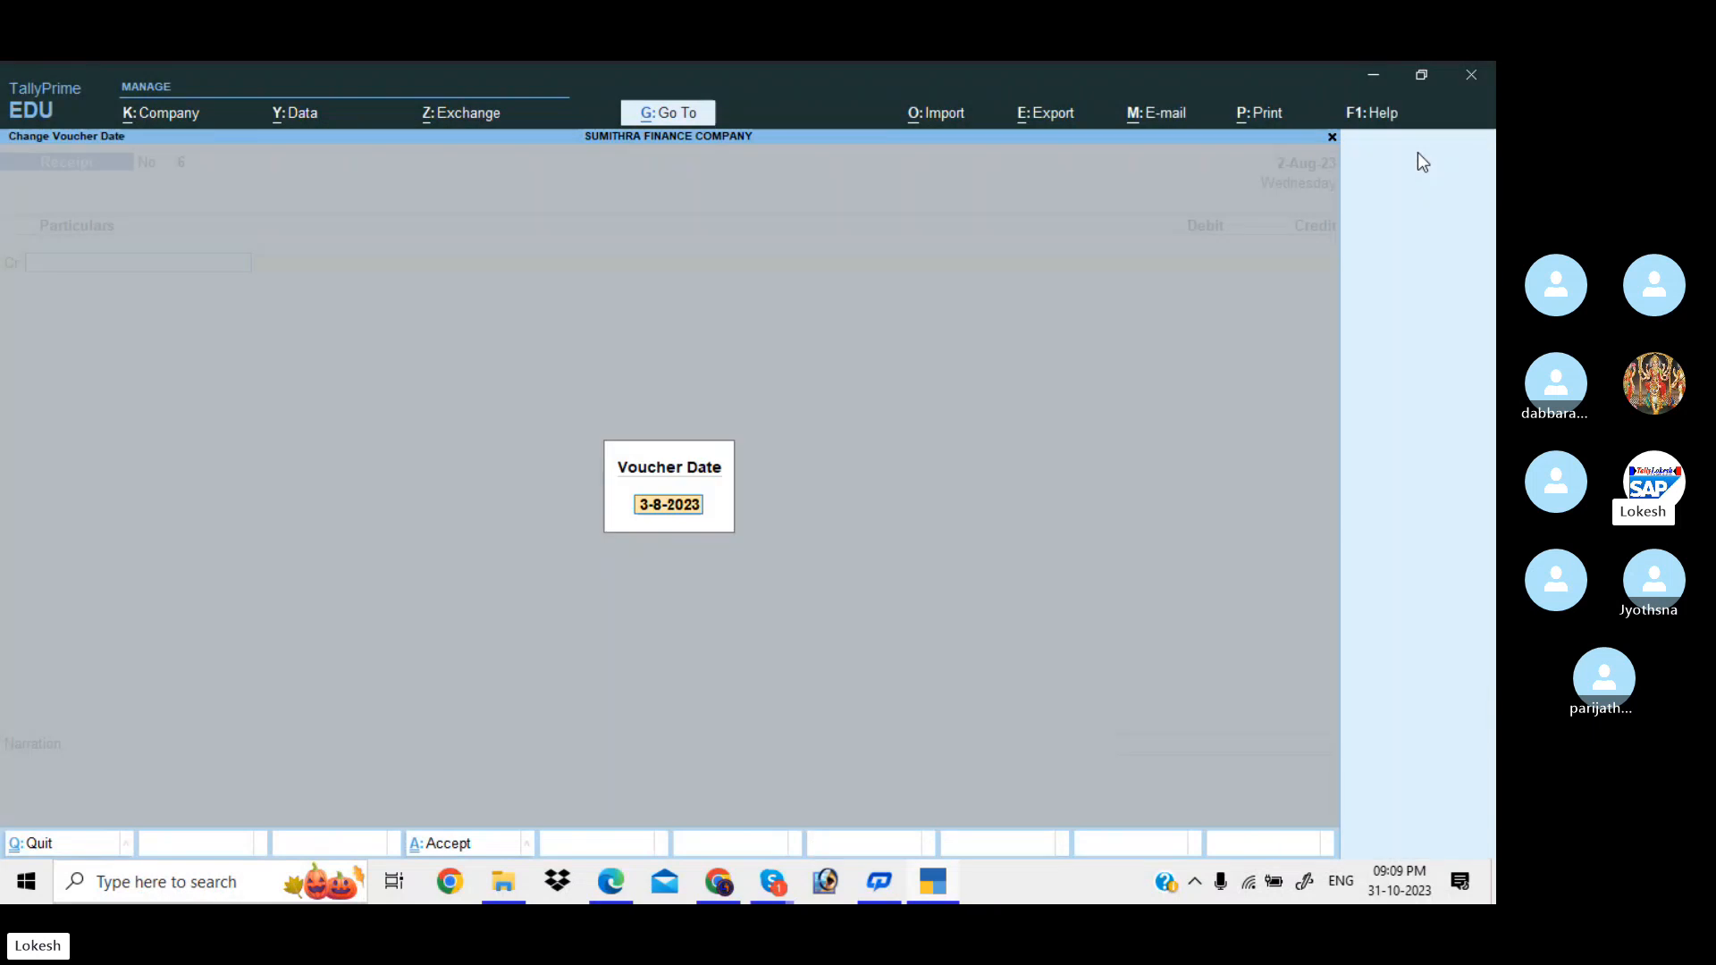
text(2-9)
key(Return)
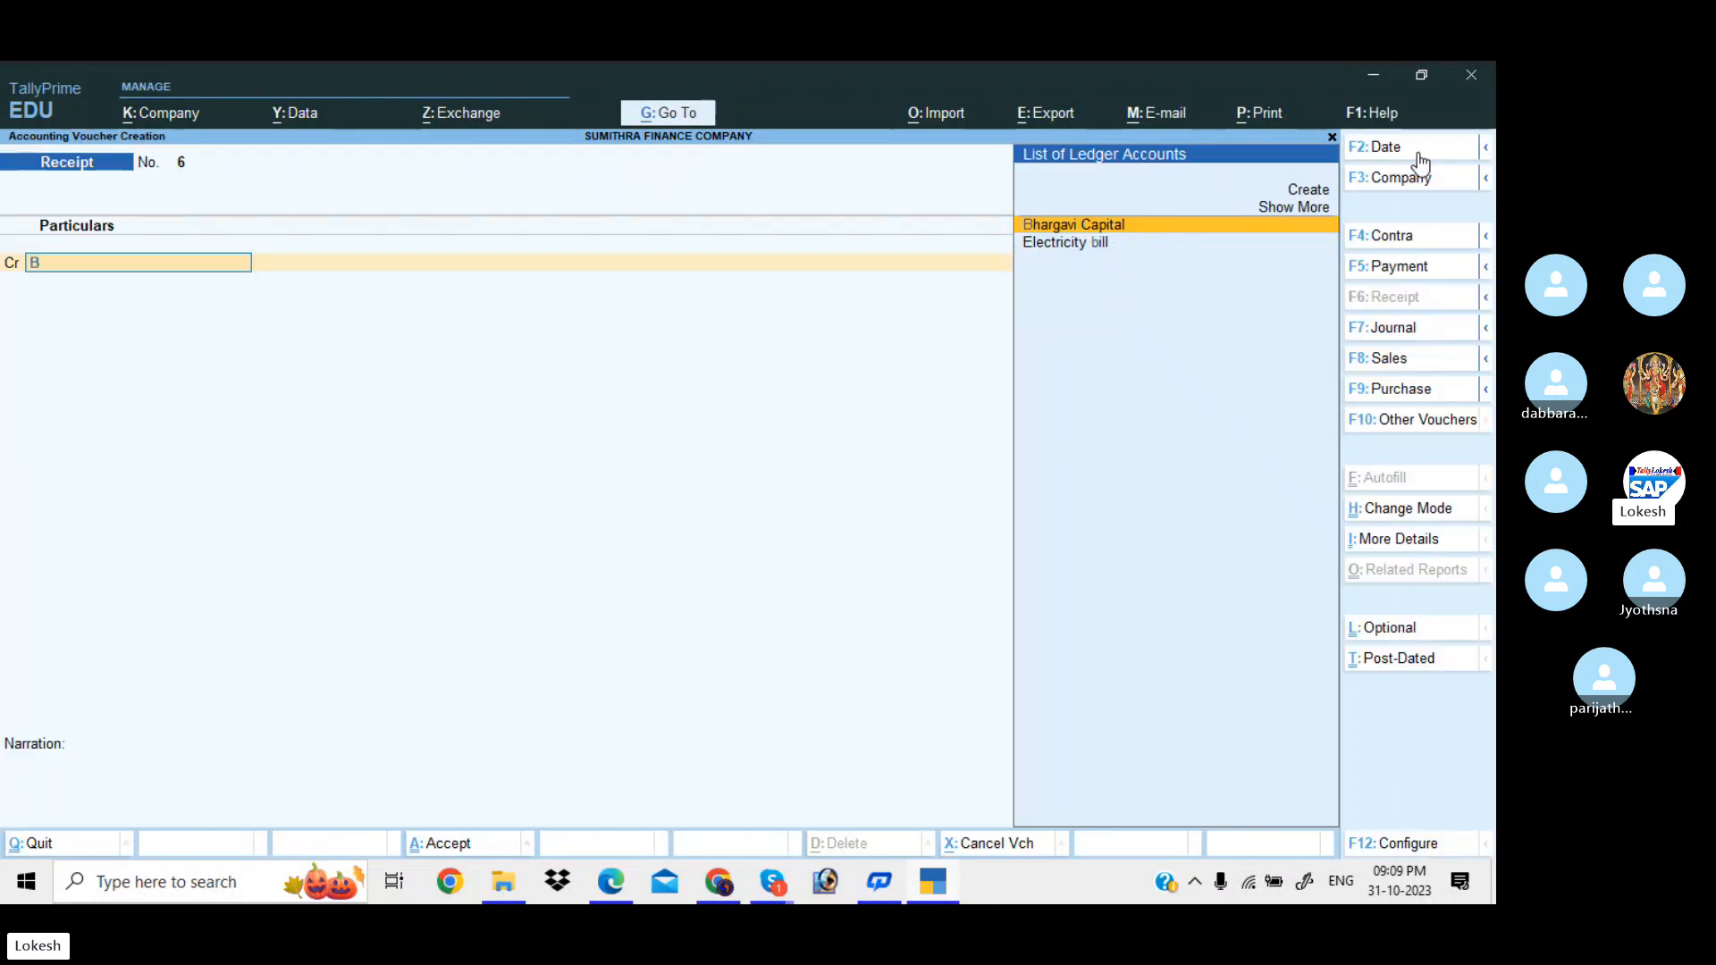
- Credit Bhargavi Capital with 6,00,000 per the PDF, debit Cash for the same amount, and accept the receipt without a narration
key(Return)
key(alt+Tab)
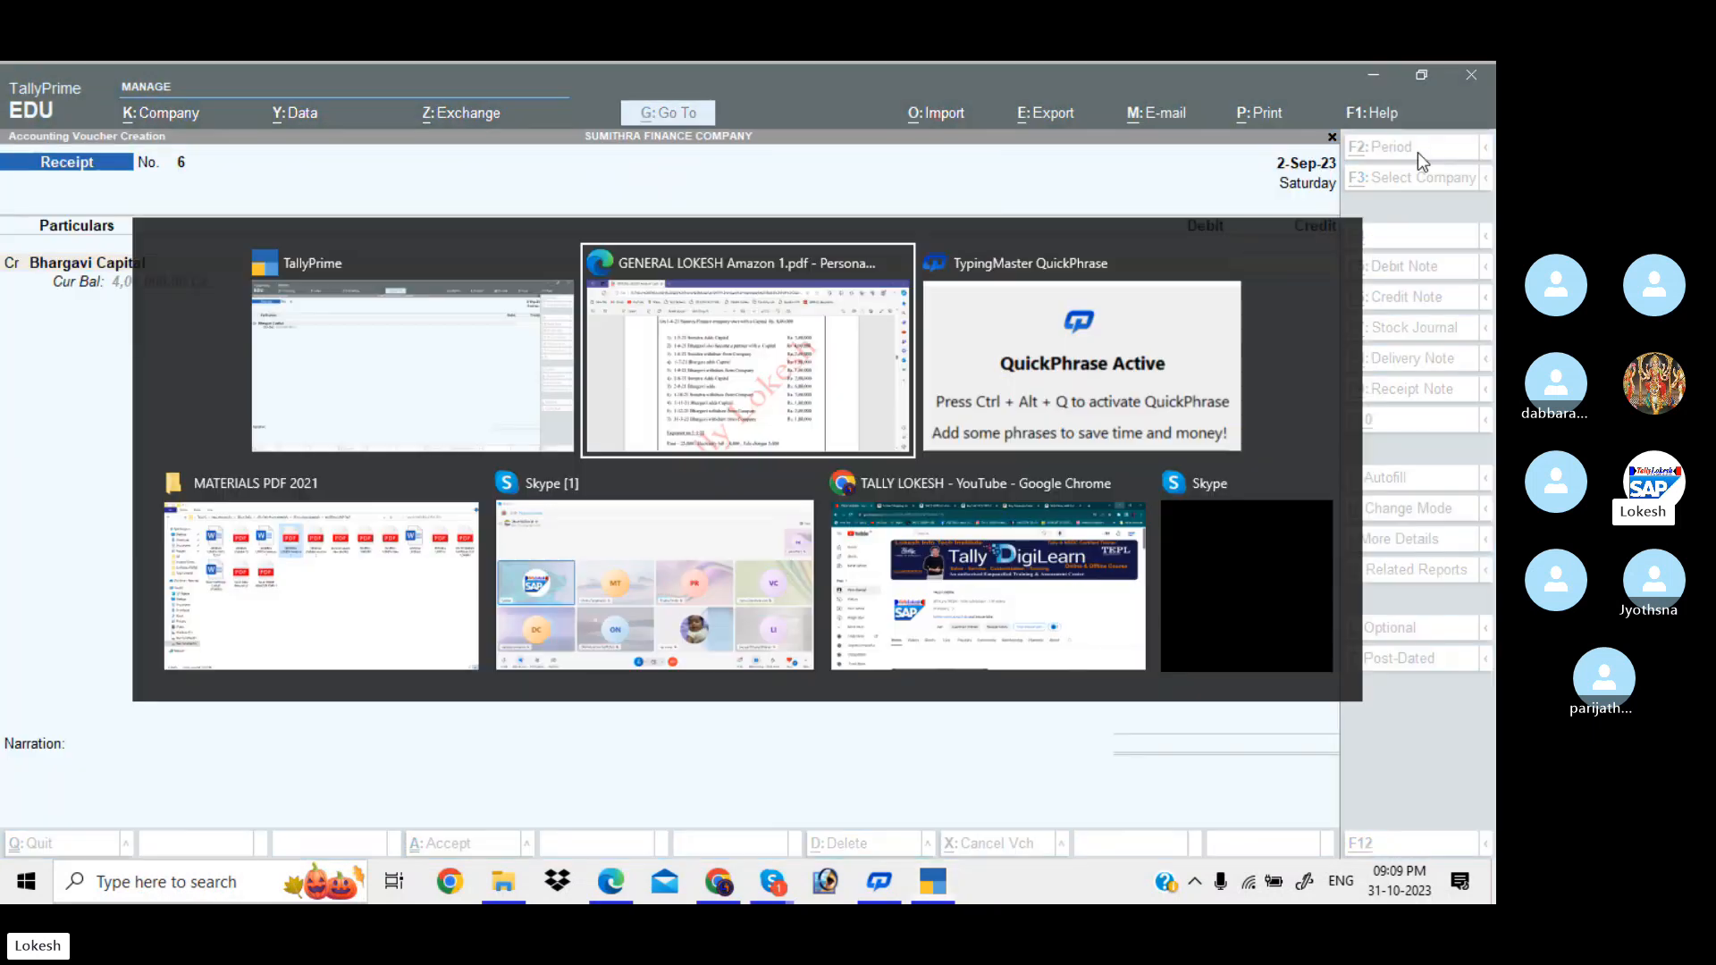
key(alt+Tab)
text(600000)
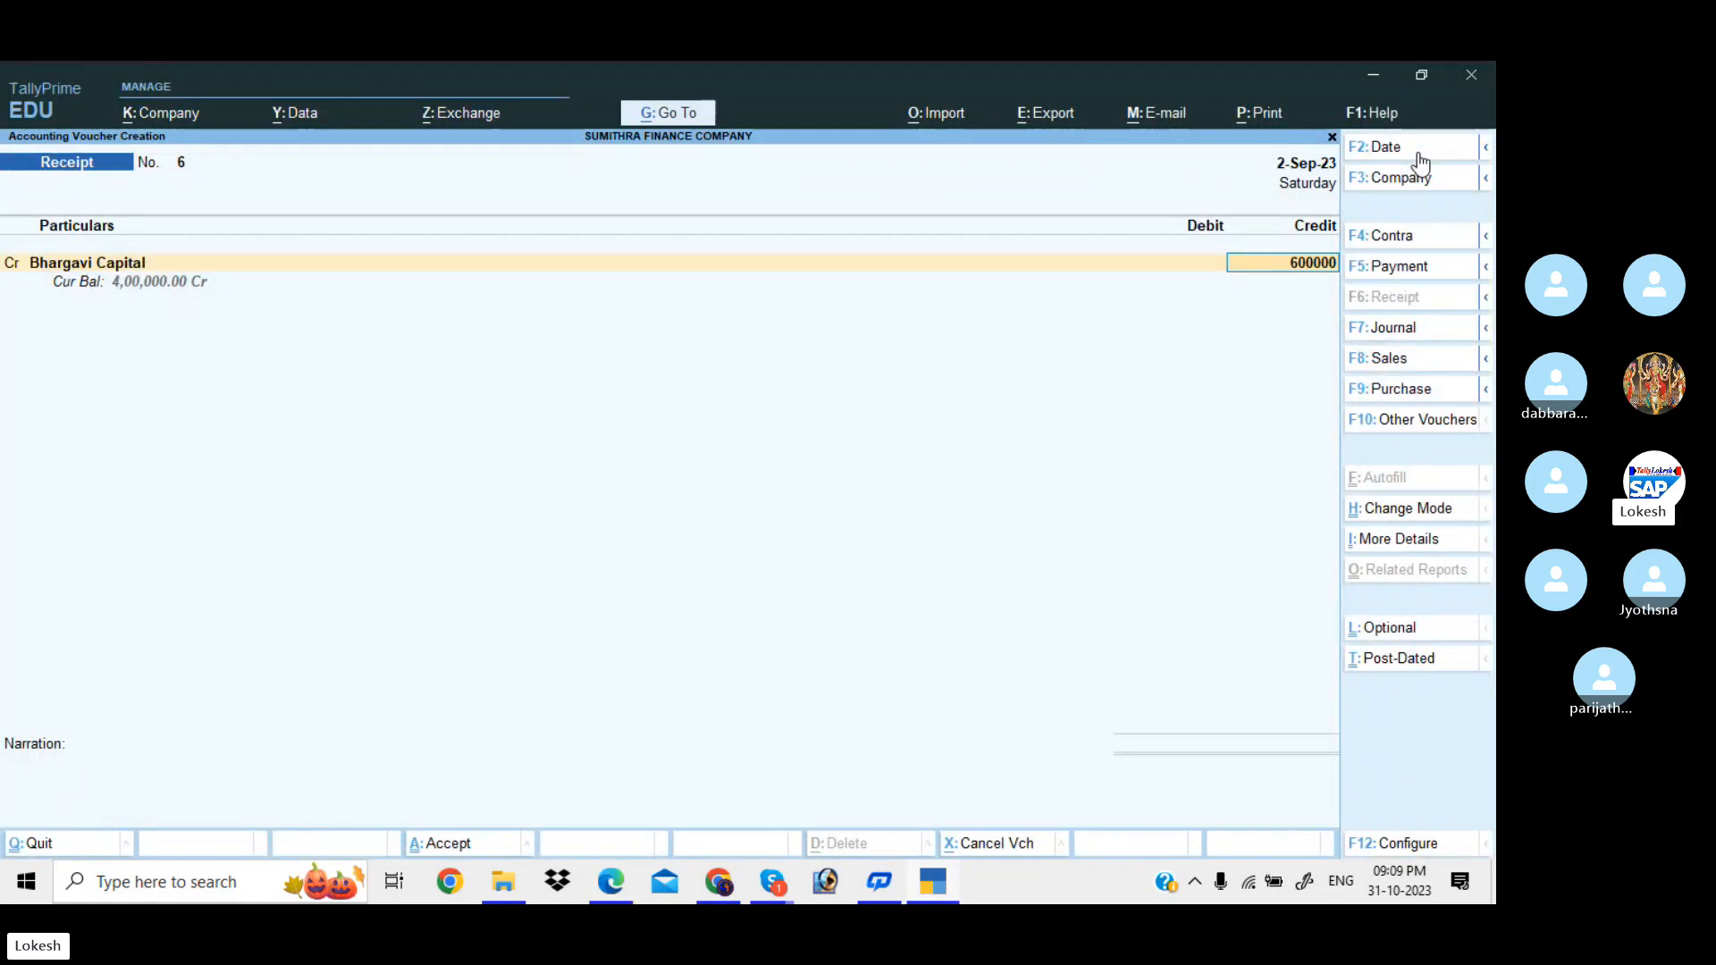
key(Return)
key(Return)
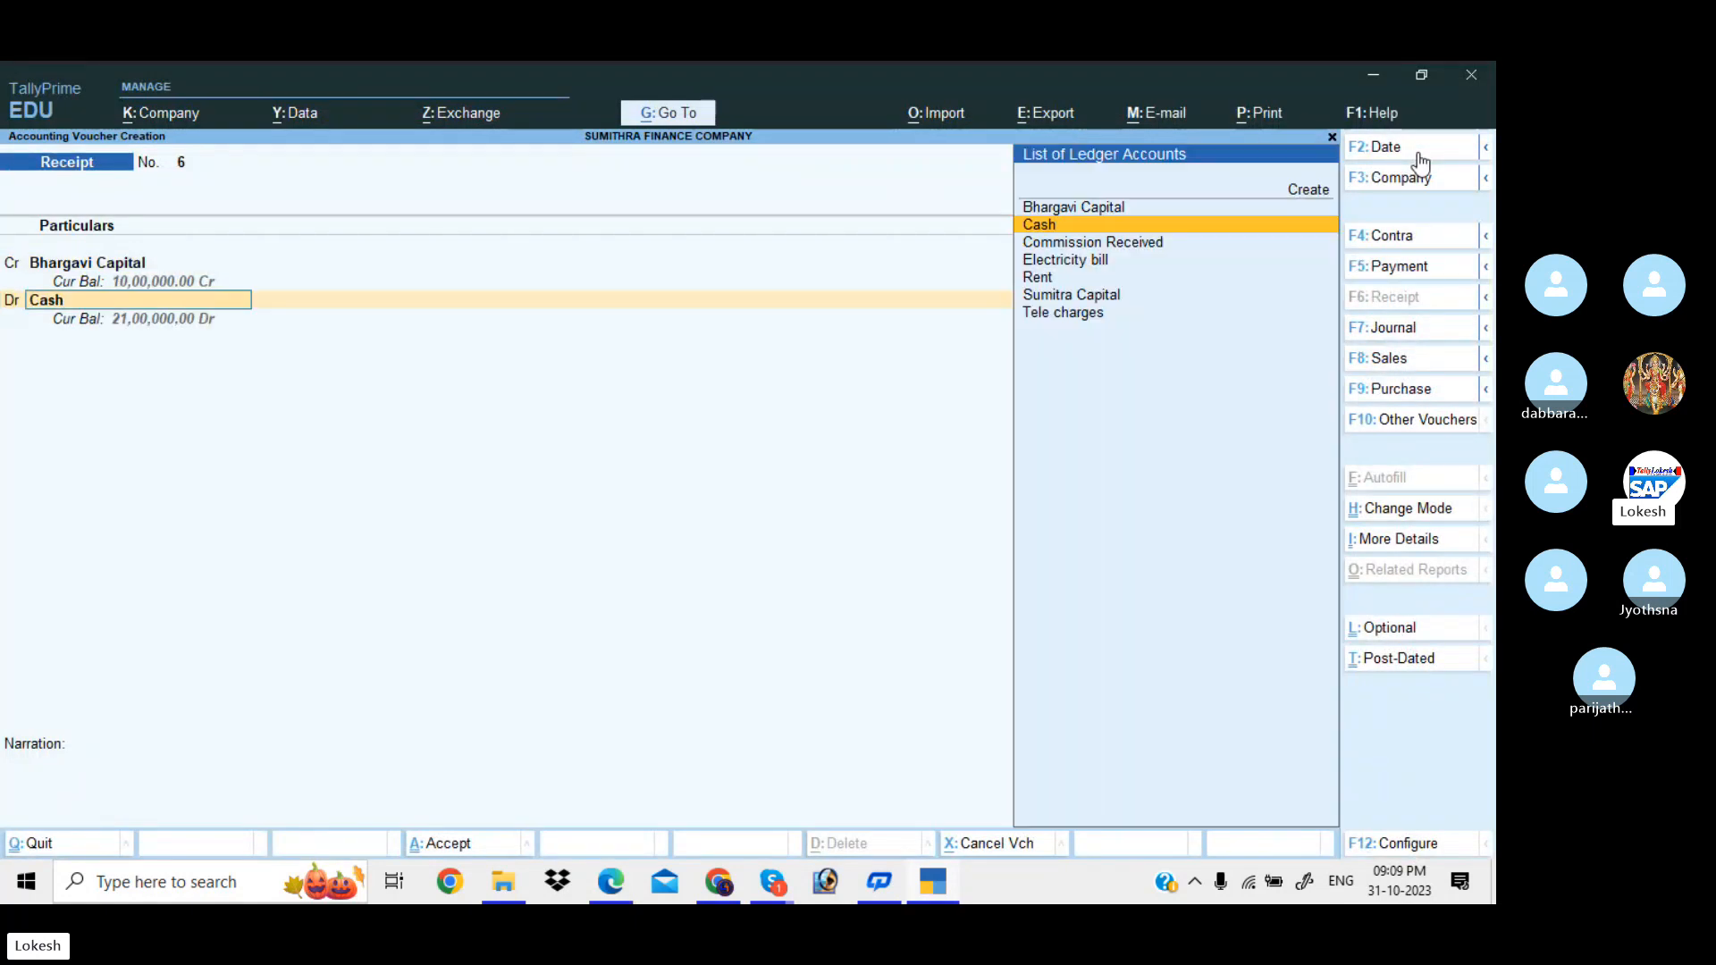
key(Return)
key(Return)
key(Return)
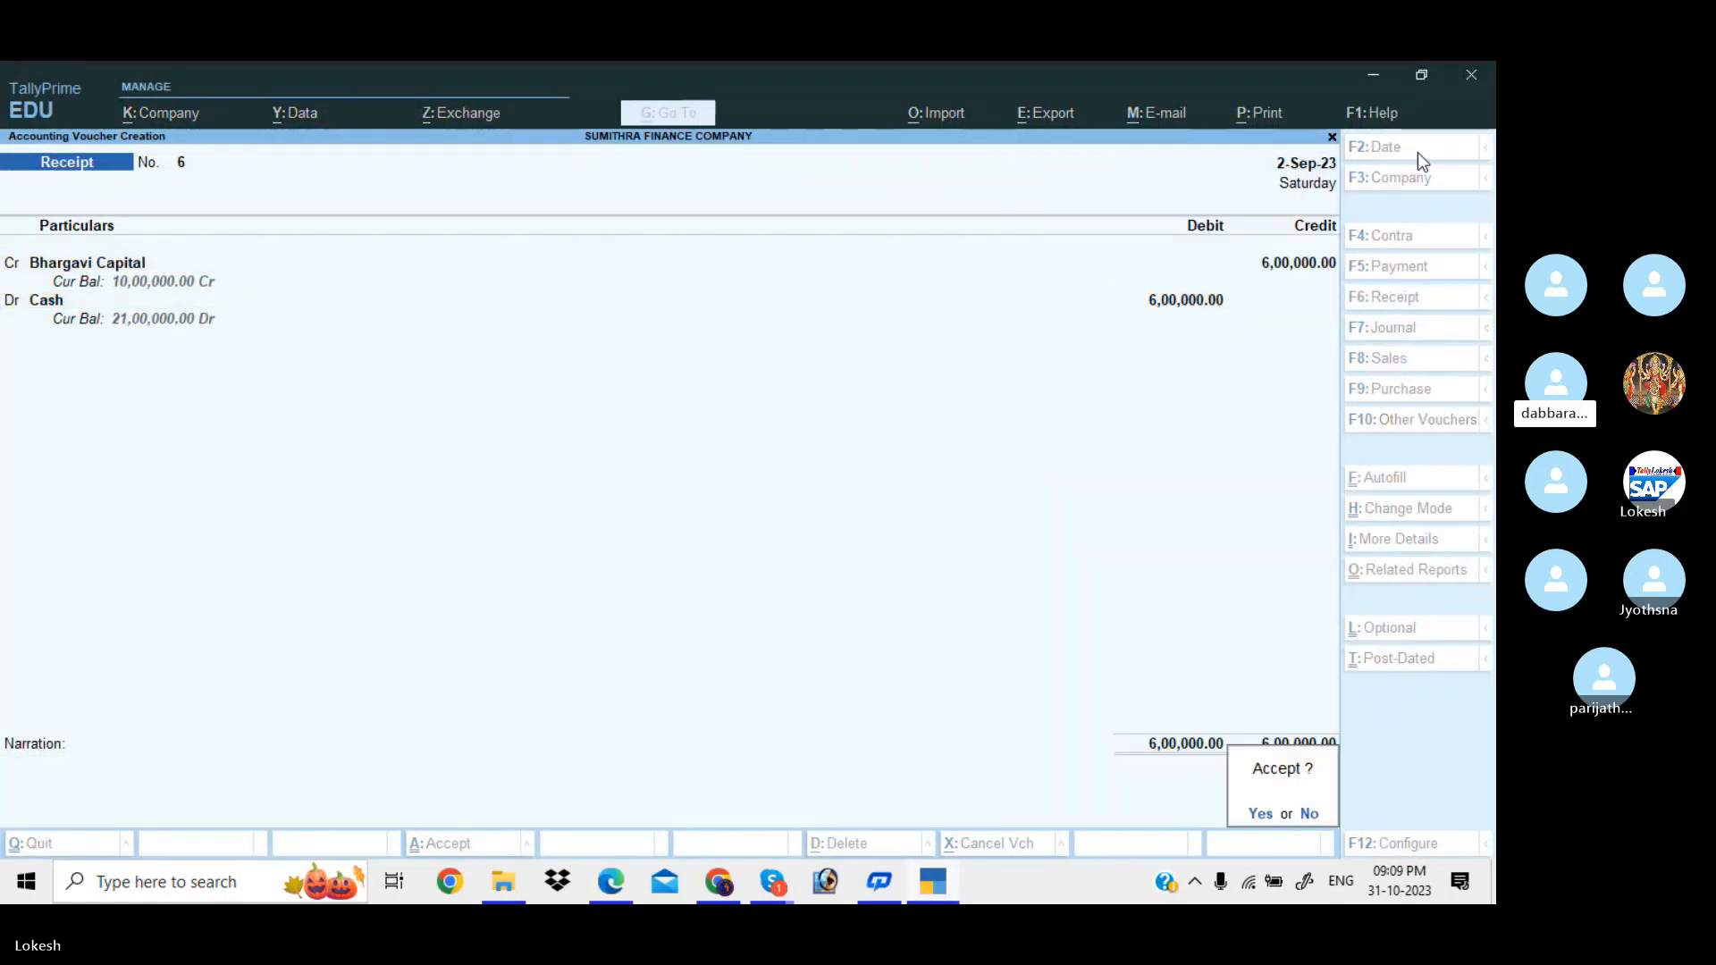
key(Return)
- Consult Sumitra's withdrawal in the course PDF and start a Payment voucher dated 1-10
key(alt+Tab)
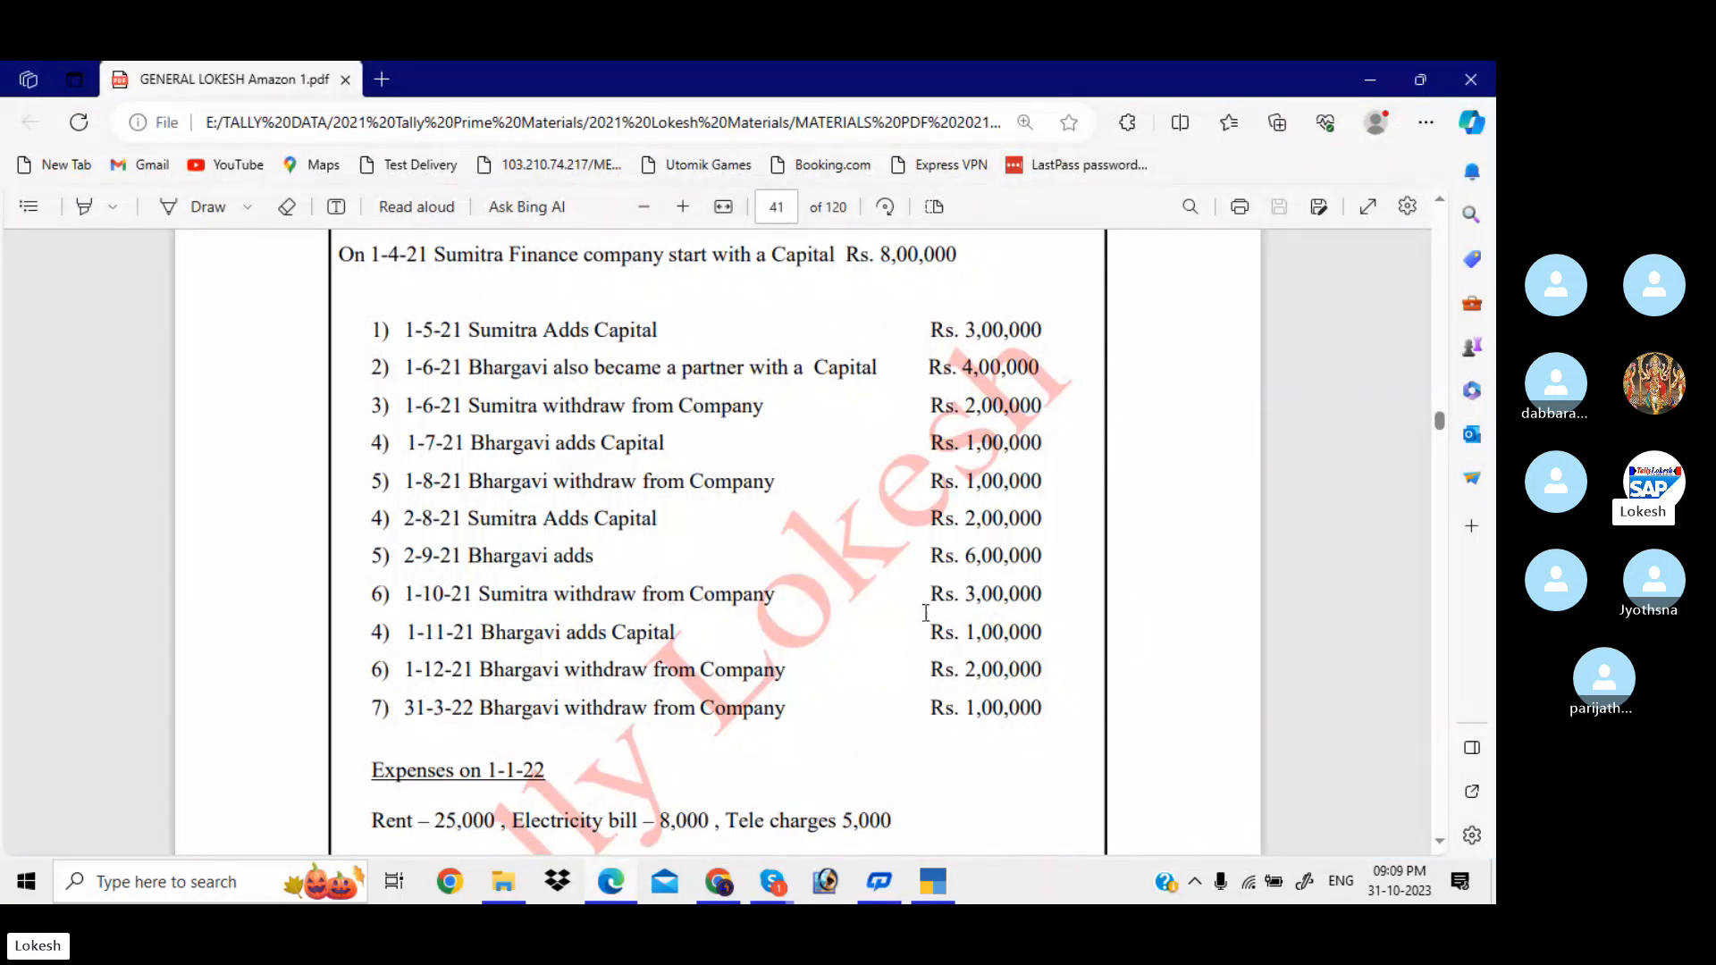
key(alt+Tab)
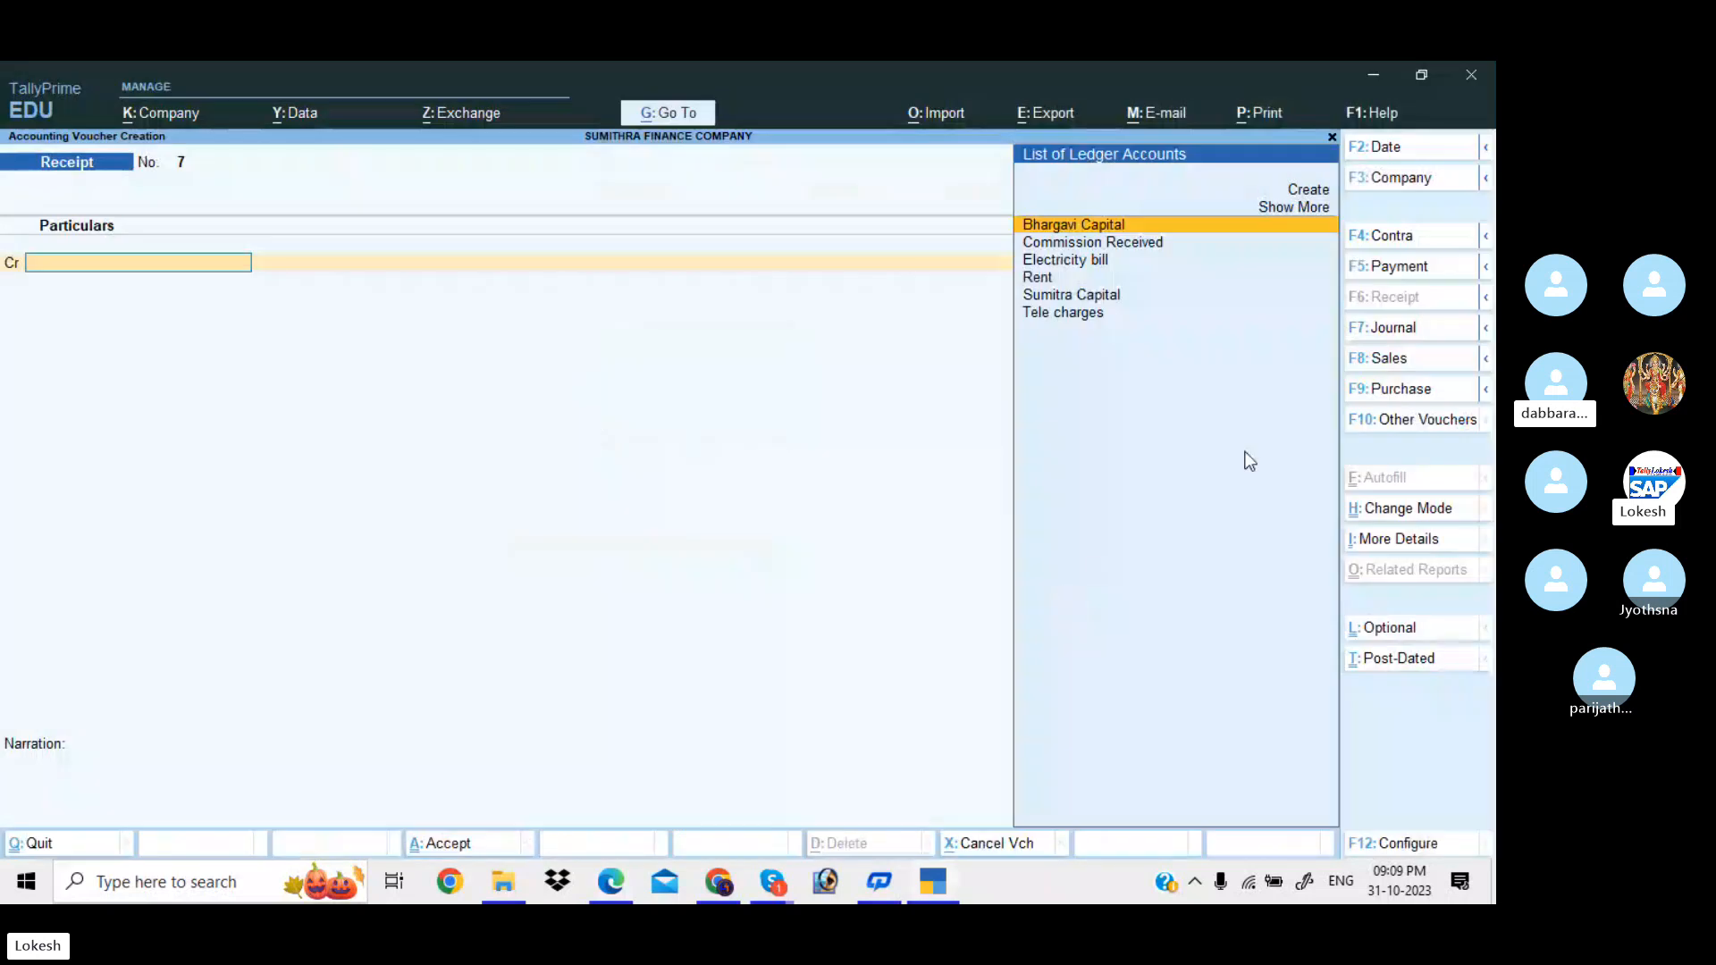
click(1403, 151)
key(alt+Tab)
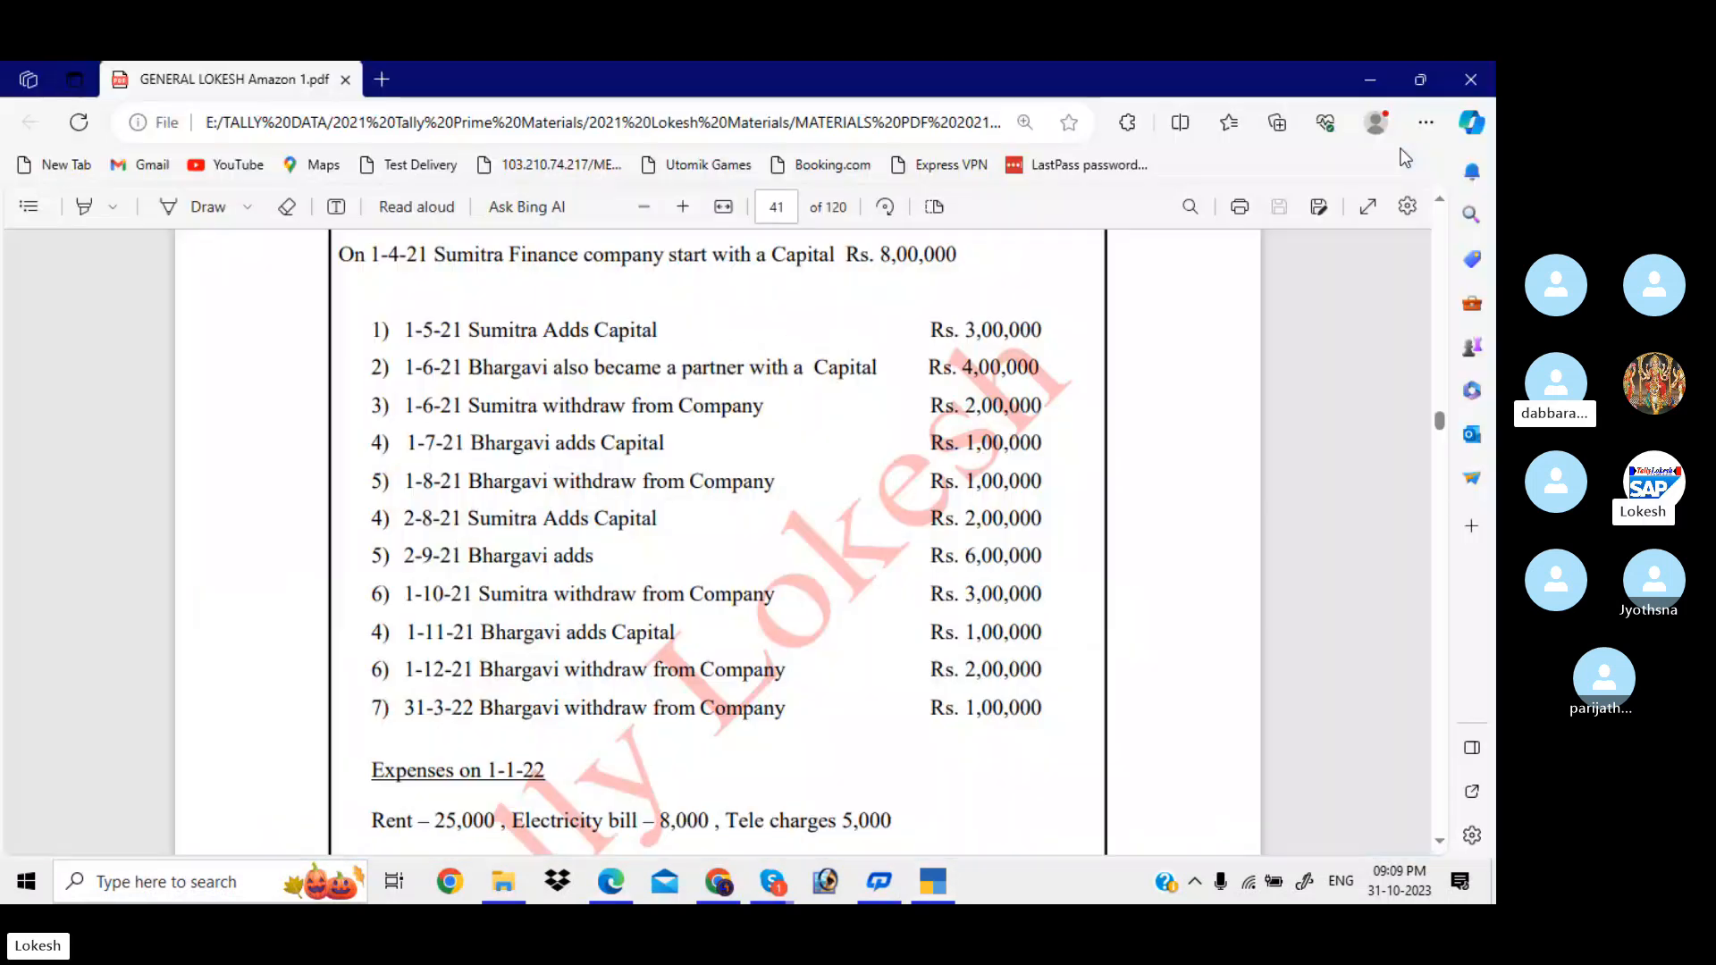
key(alt+Tab)
text(1-10)
key(Return)
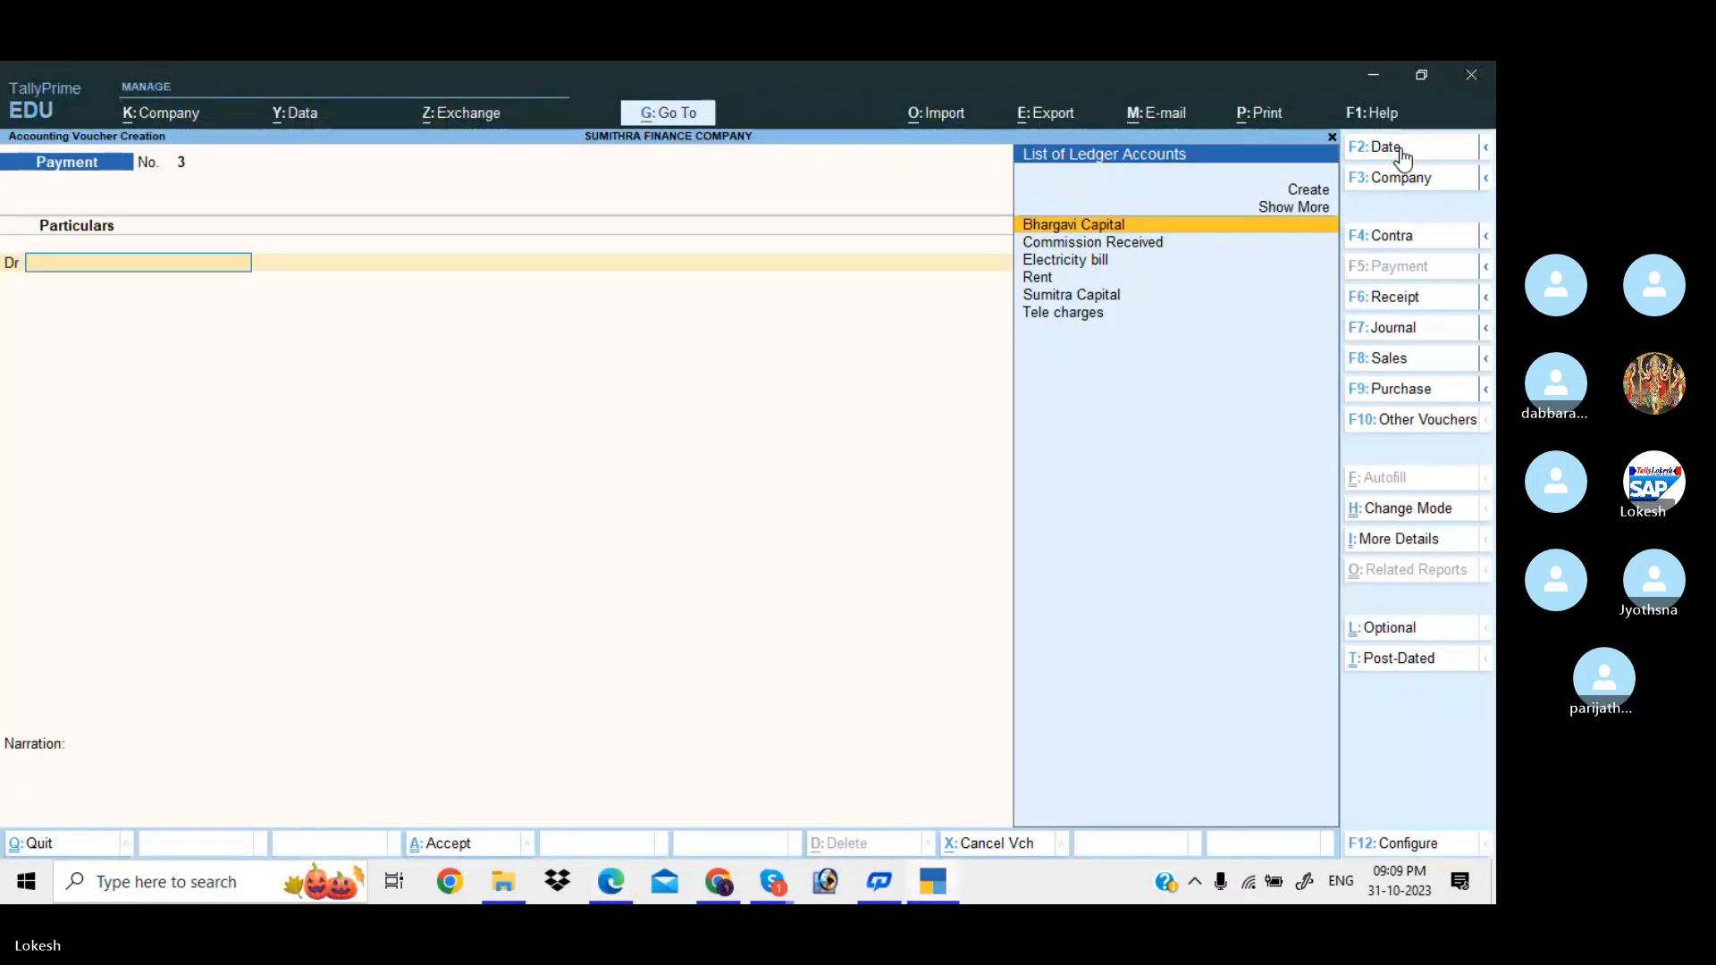
- Debit Sumitra Capital with 3,00,000 as listed in the PDF, credit Cash, and save the payment without a narration
text(su)
key(Return)
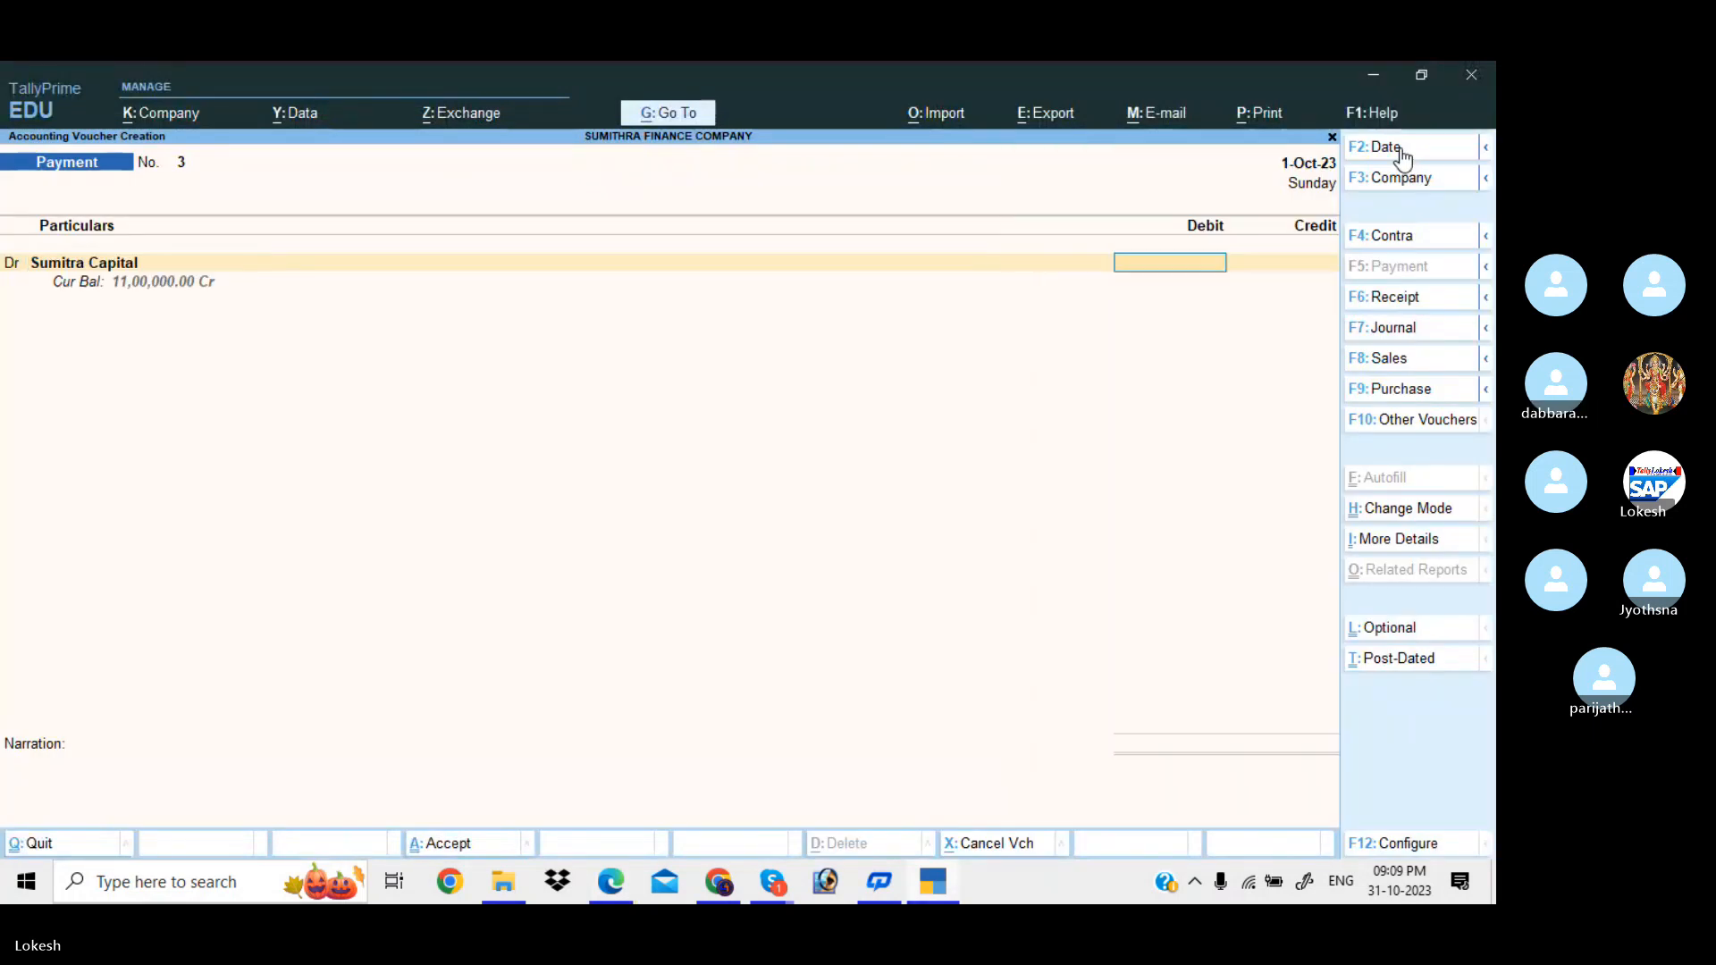
key(alt+Tab)
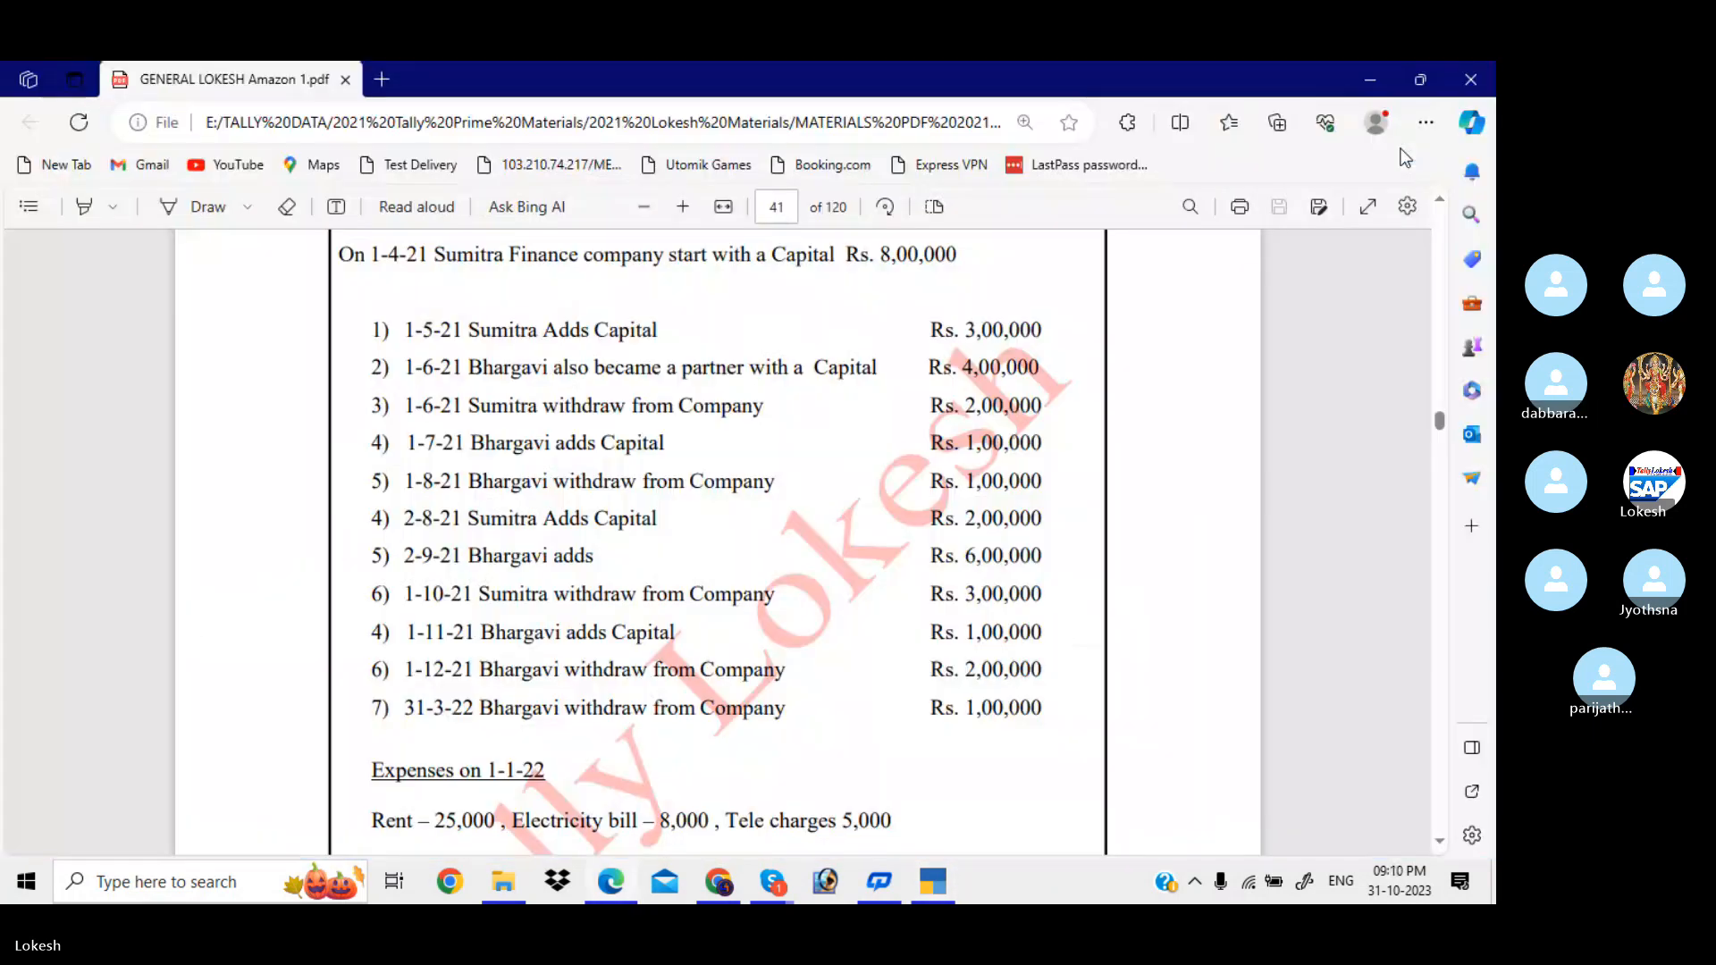
key(alt+Tab)
text(3,00,000)
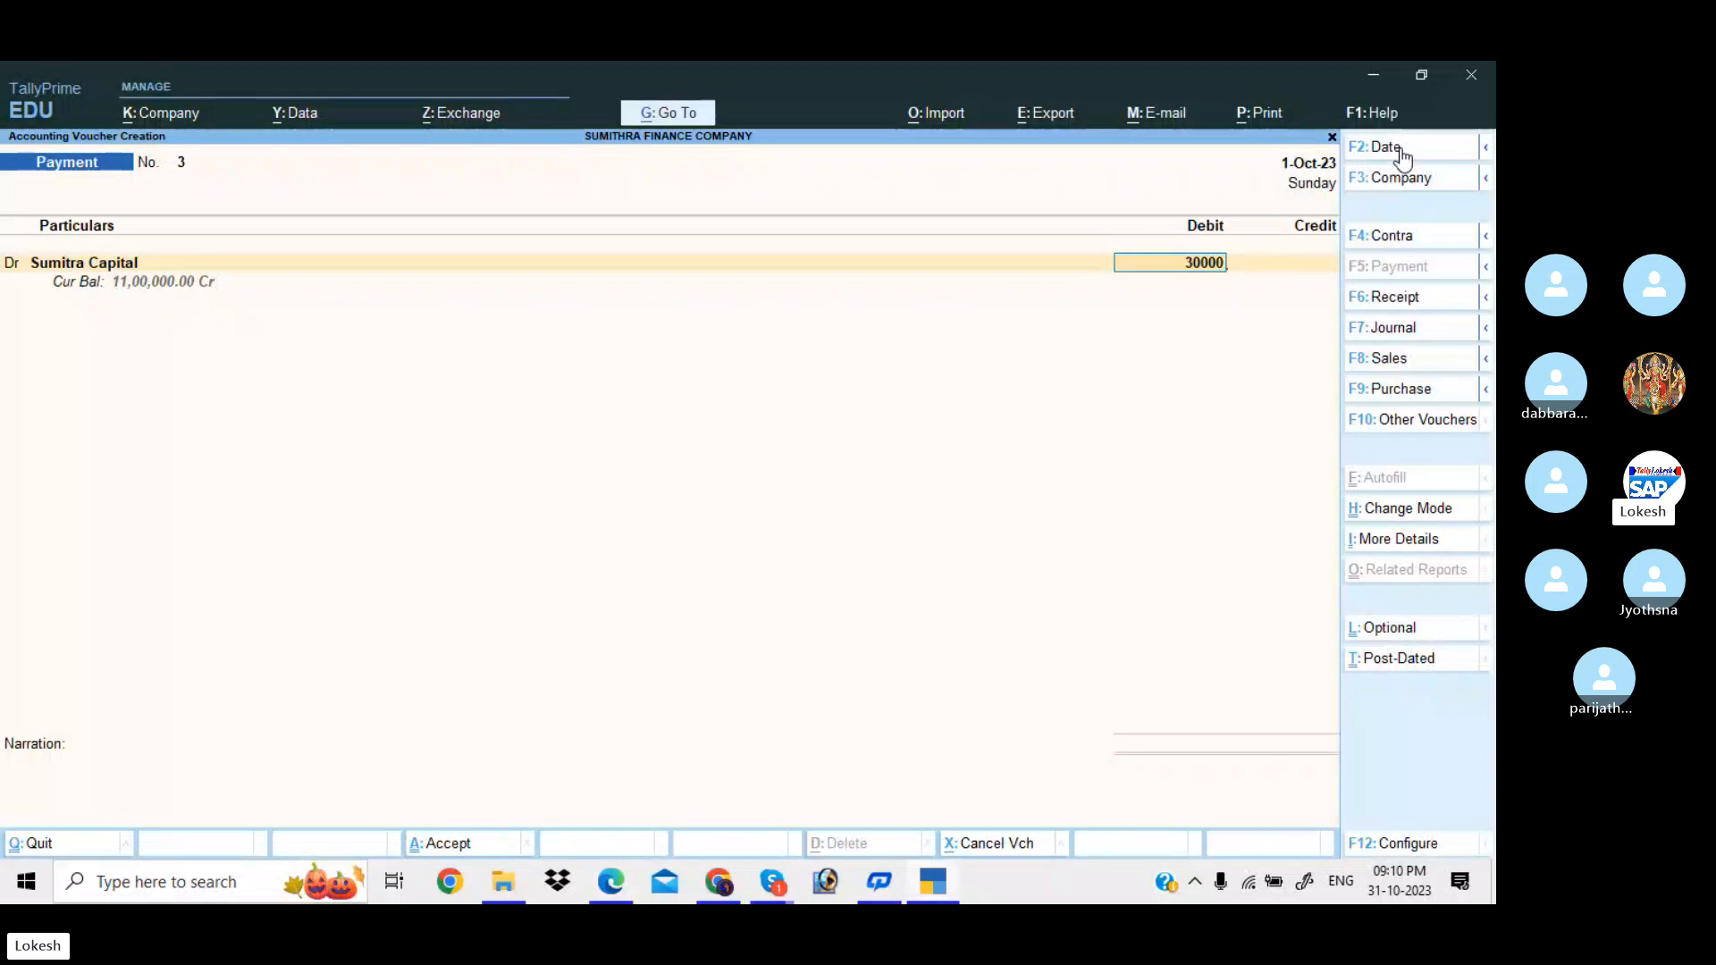
key(Return)
key(Return)
key(Return)
key(Return)
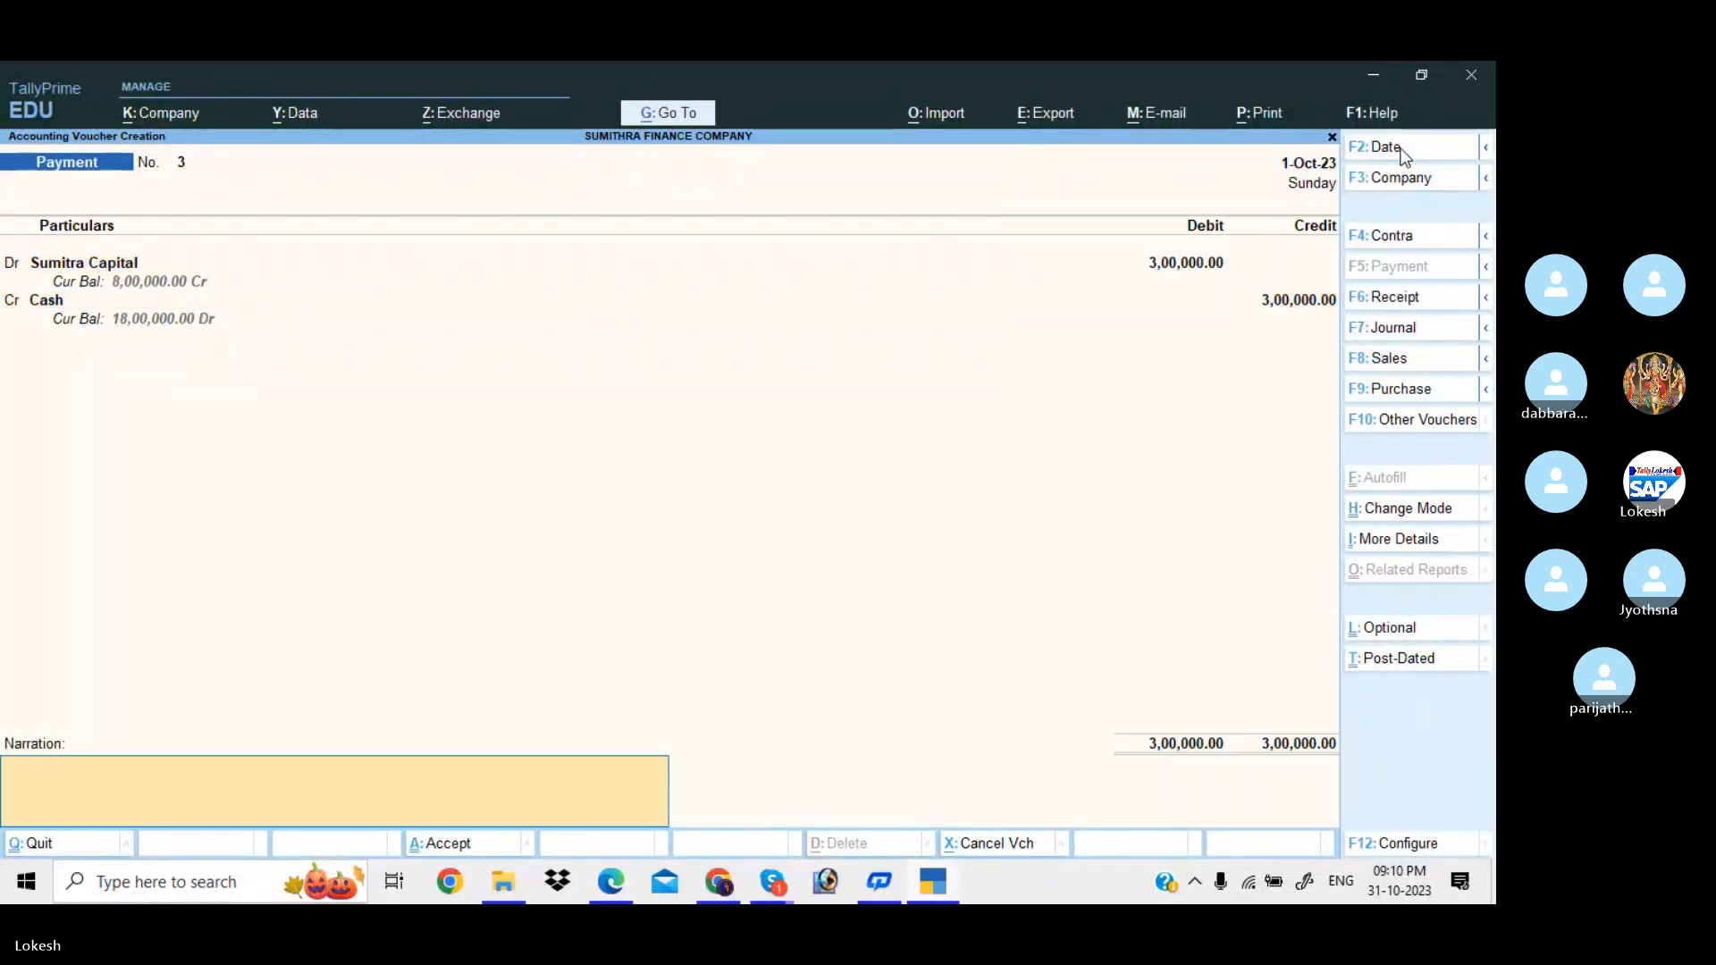
key(Return)
key(Return)
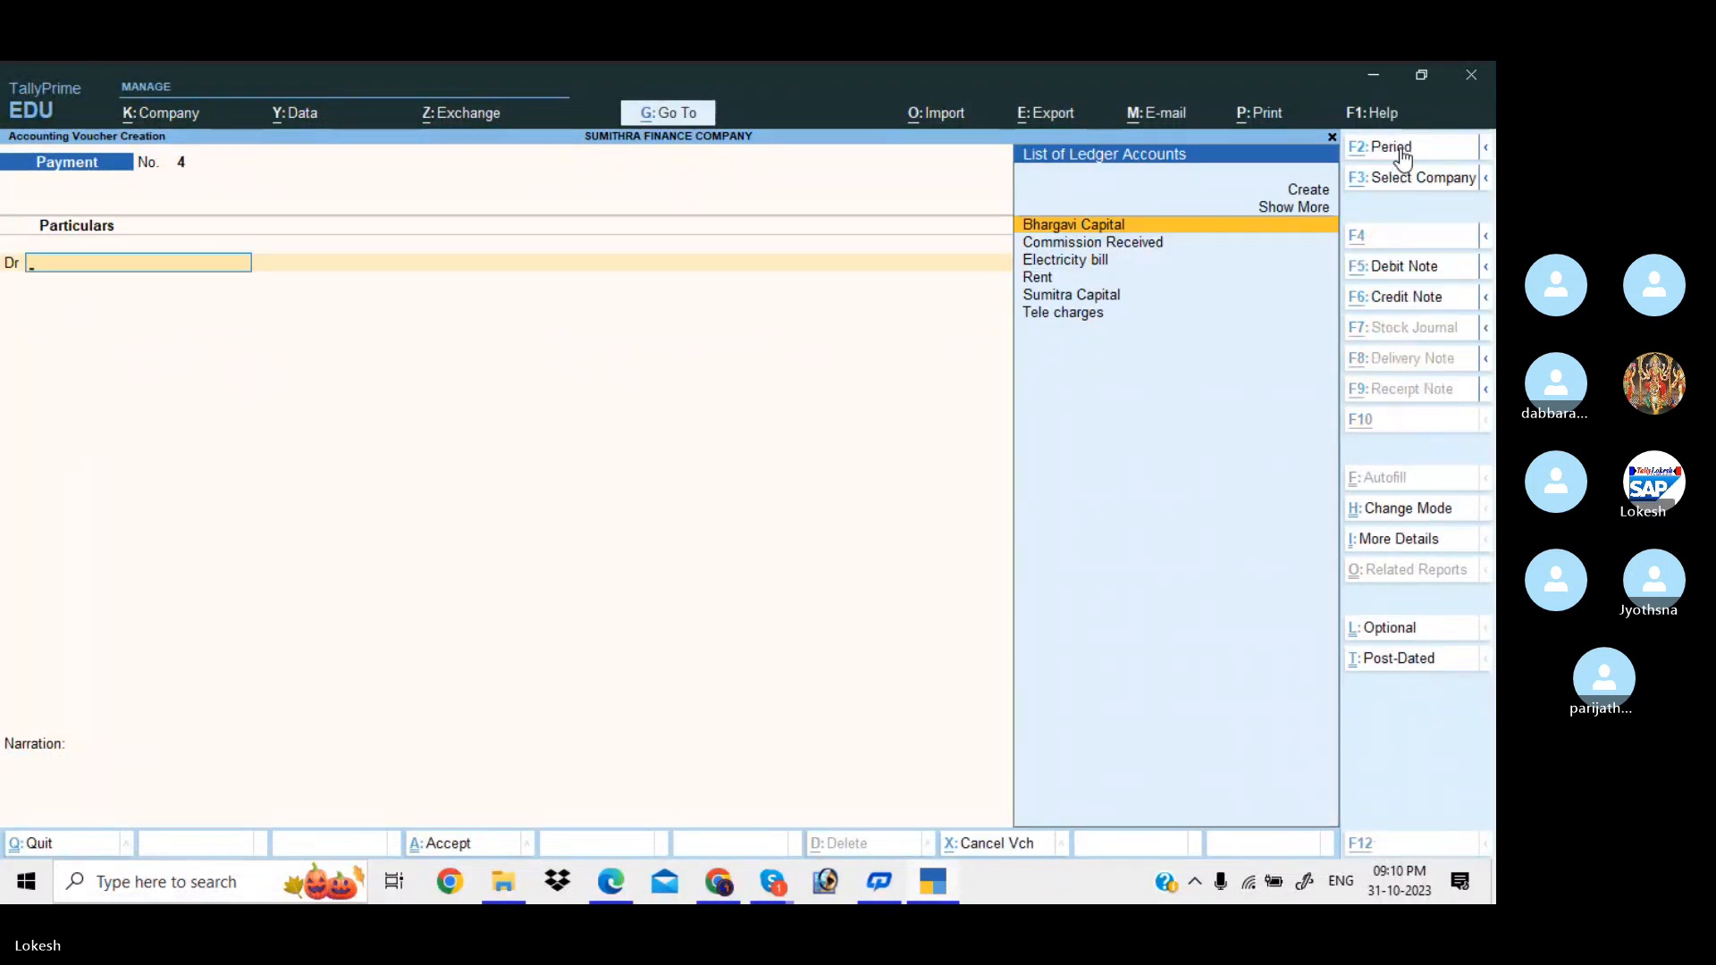
- Check the next capital addition by Bhargavi in the course PDF and start a Receipt voucher dated 1-11
key(alt+Tab)
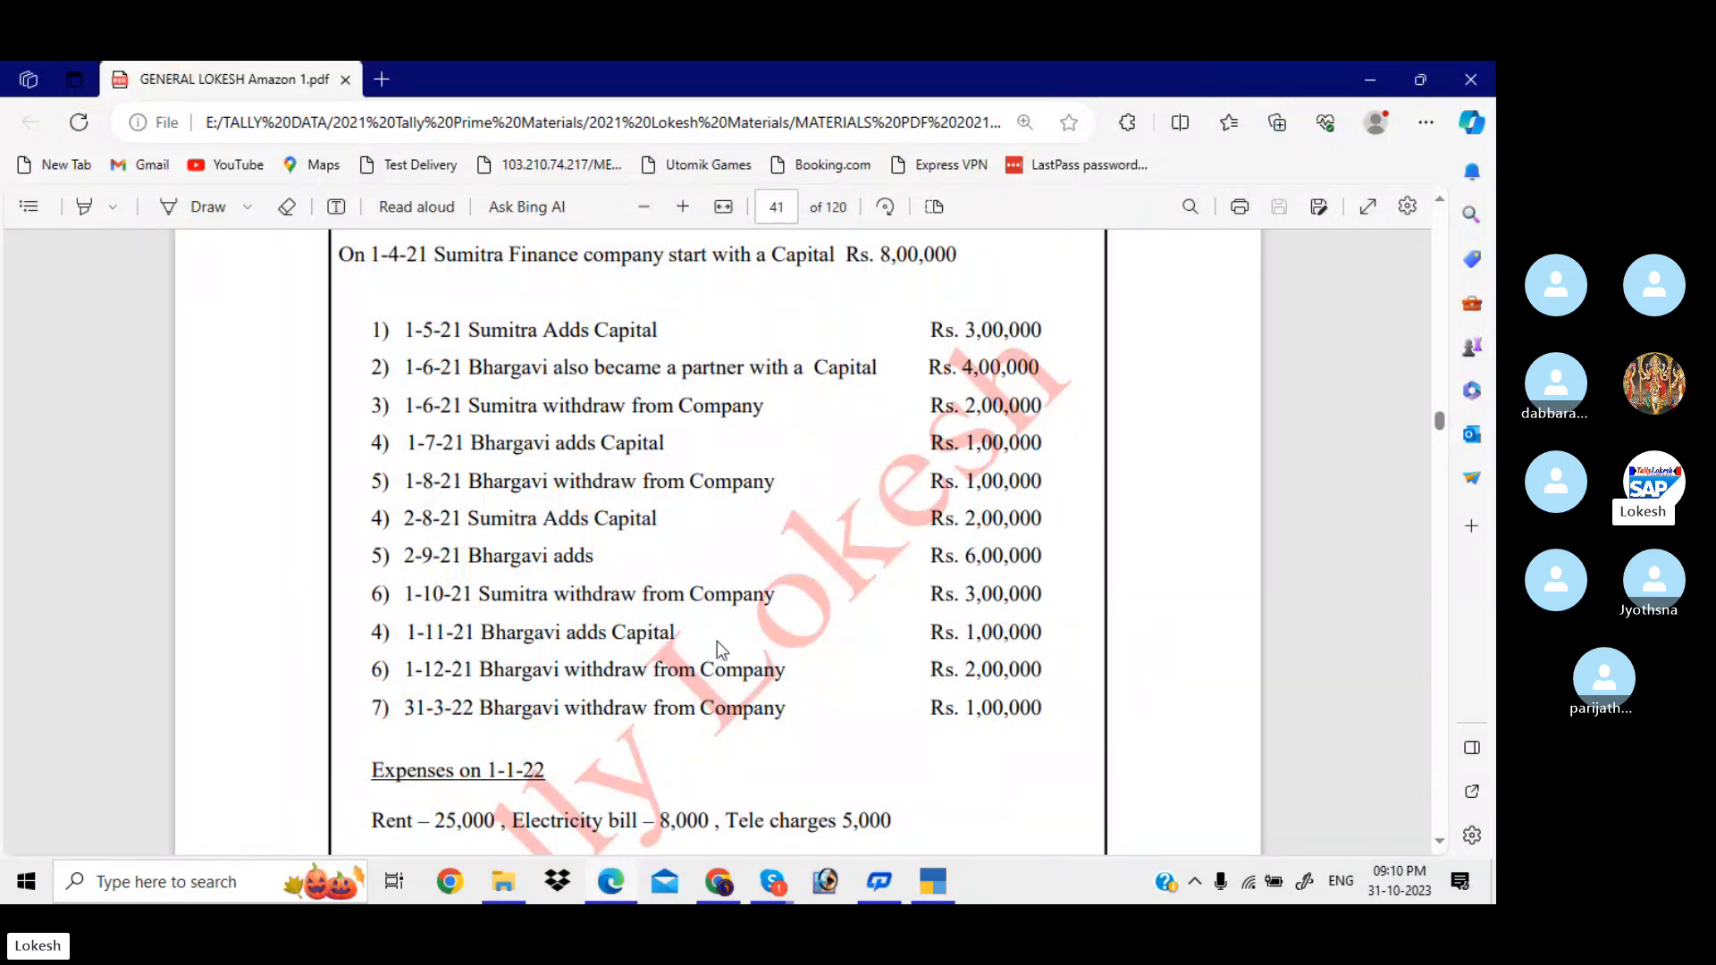
key(alt+Tab)
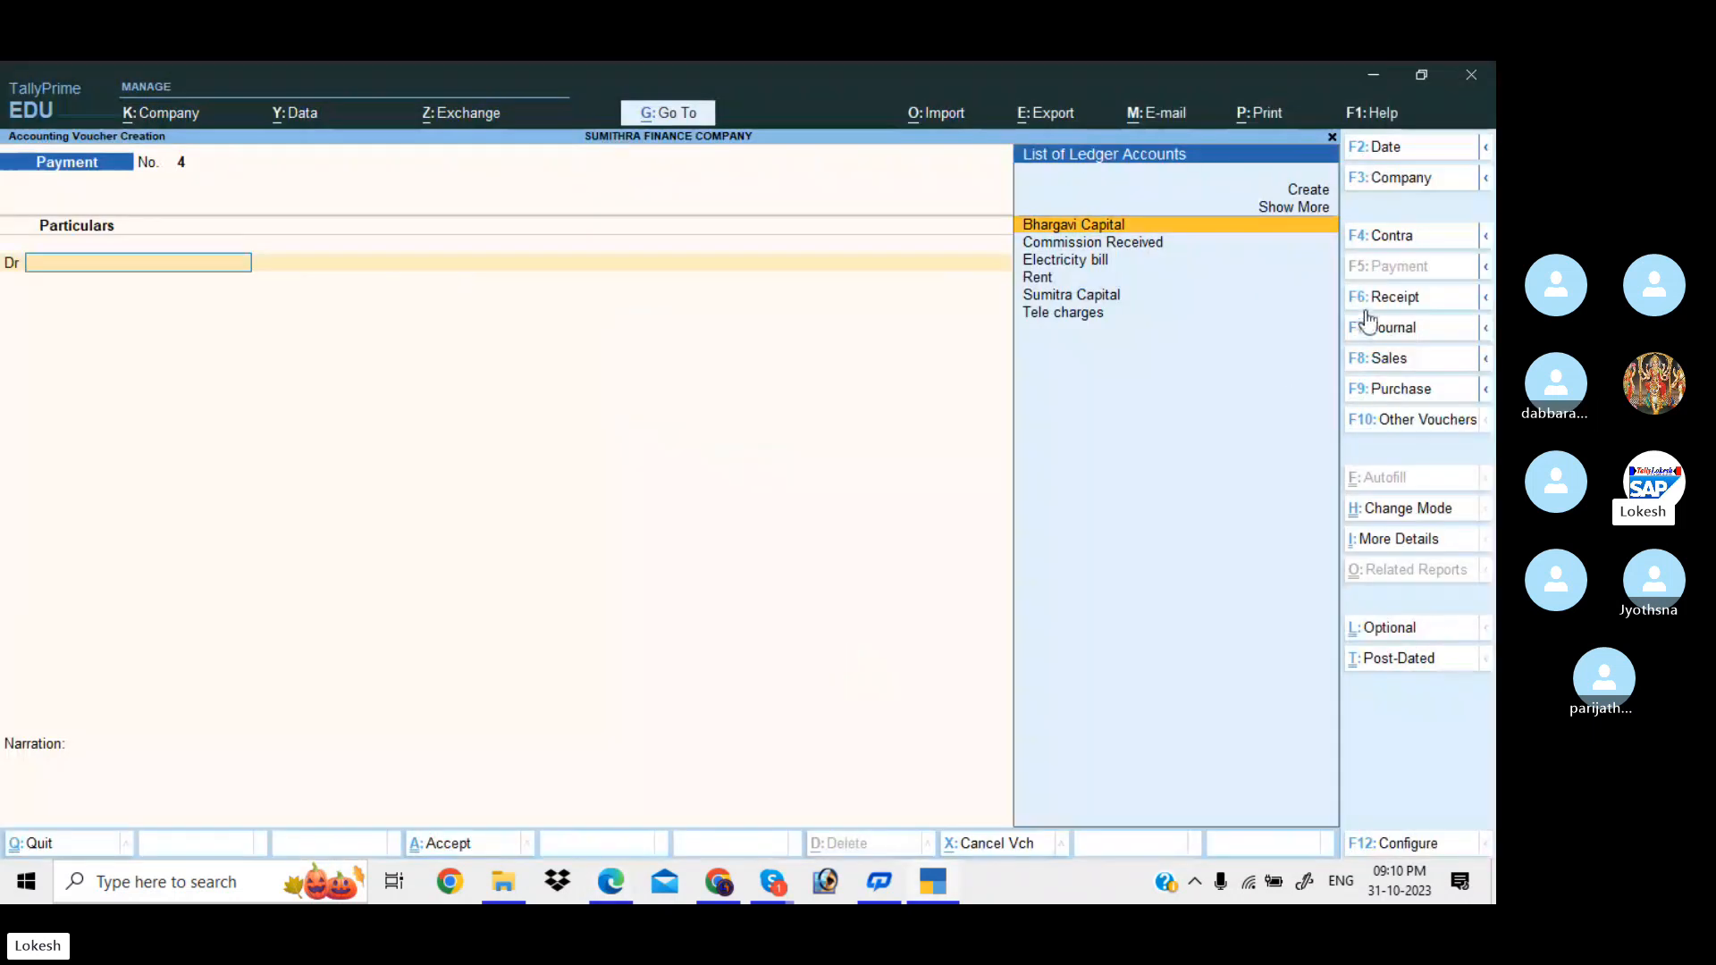
click(1406, 154)
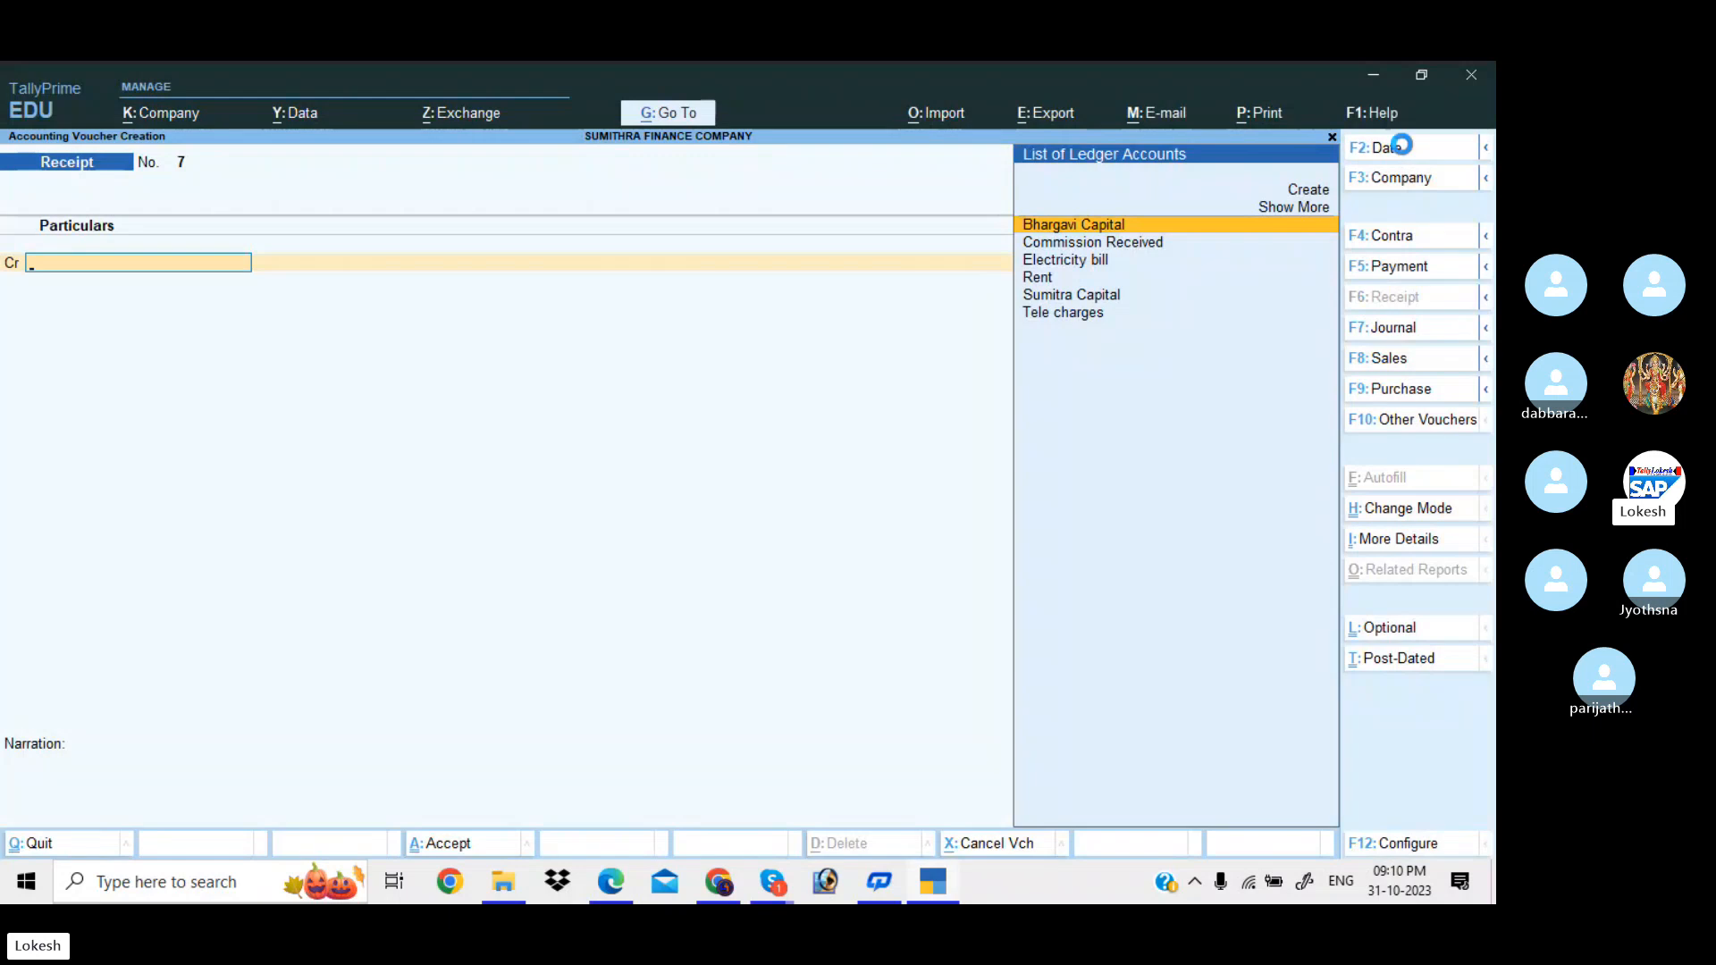
text(1-11)
key(Return)
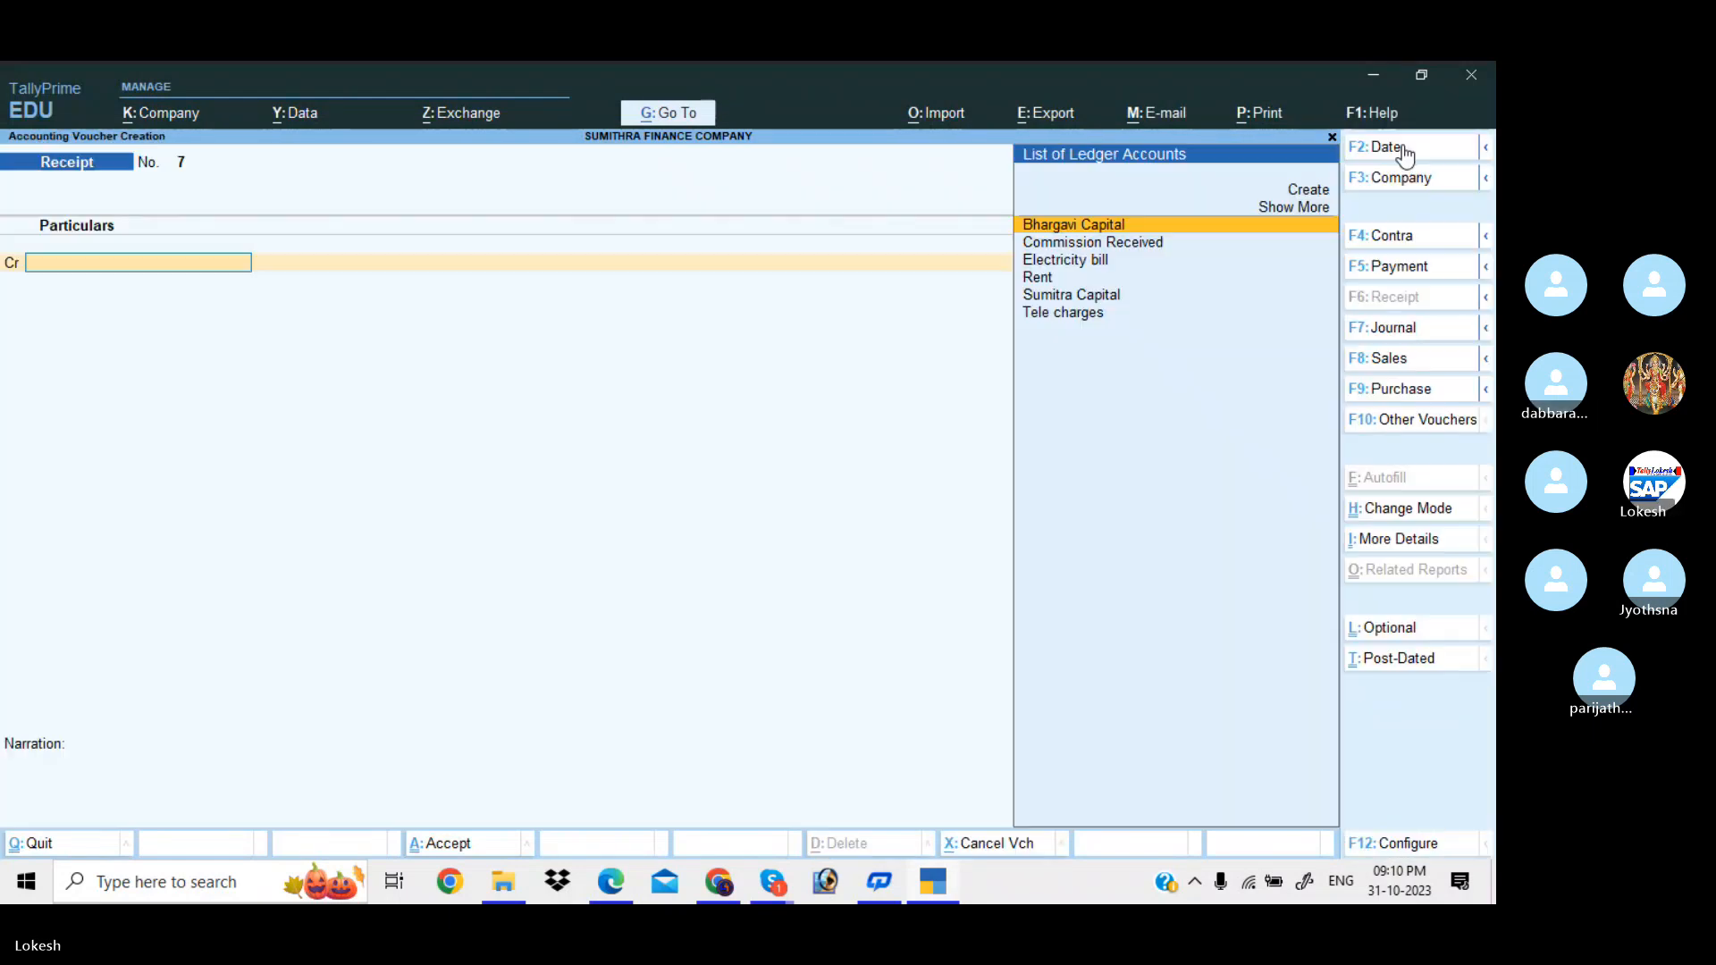
- Credit Bhargavi Capital with 1,00,000 from the PDF, debit Cash for the same amount, and accept the receipt without a narration
text(b)
key(Return)
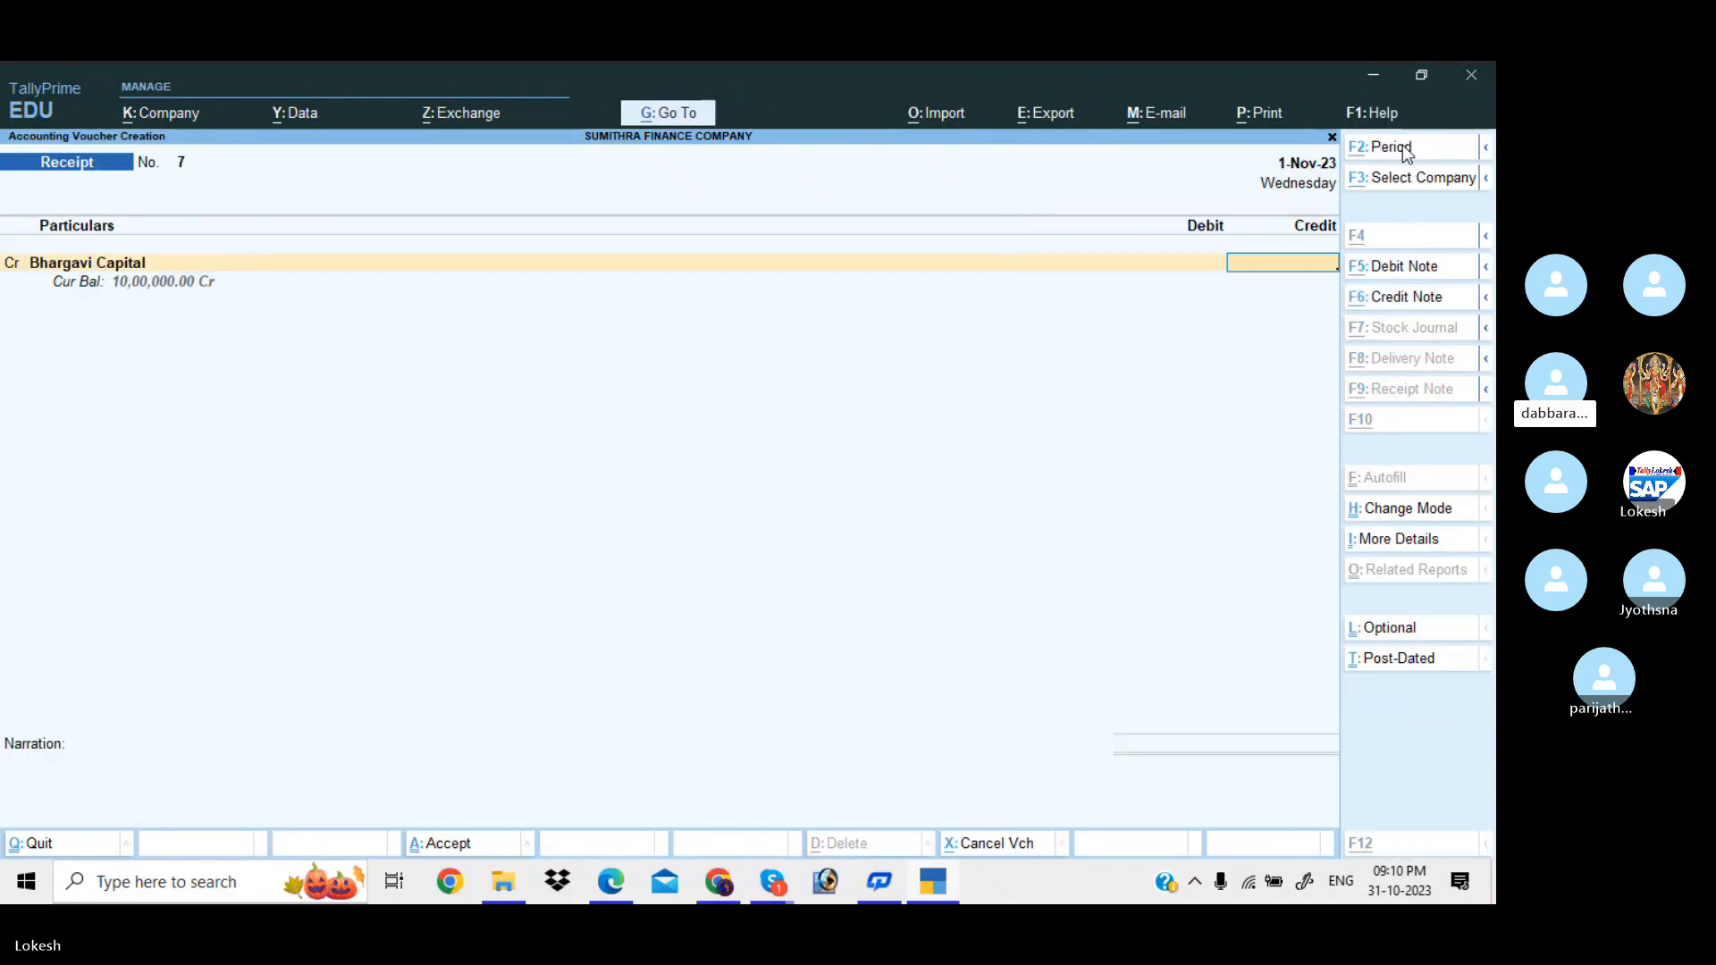
key(alt+Tab)
key(alt+Tab)
text(100000)
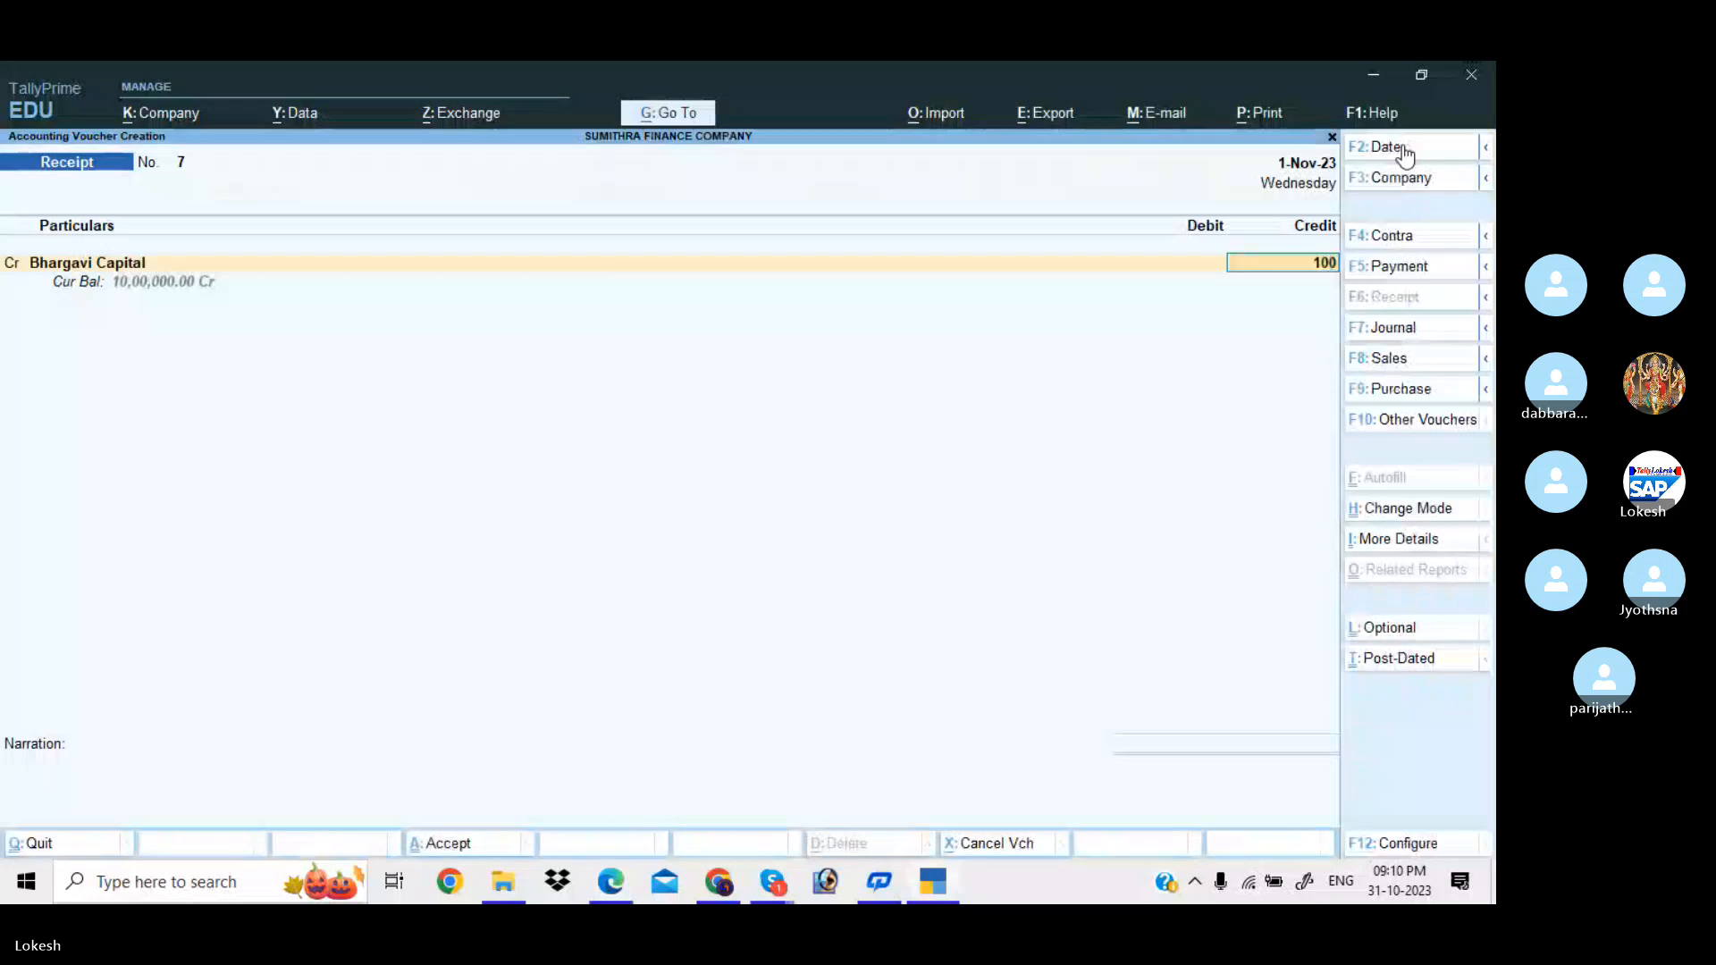
key(Return)
key(Return)
key(Return)
key(Return)
key(Return)
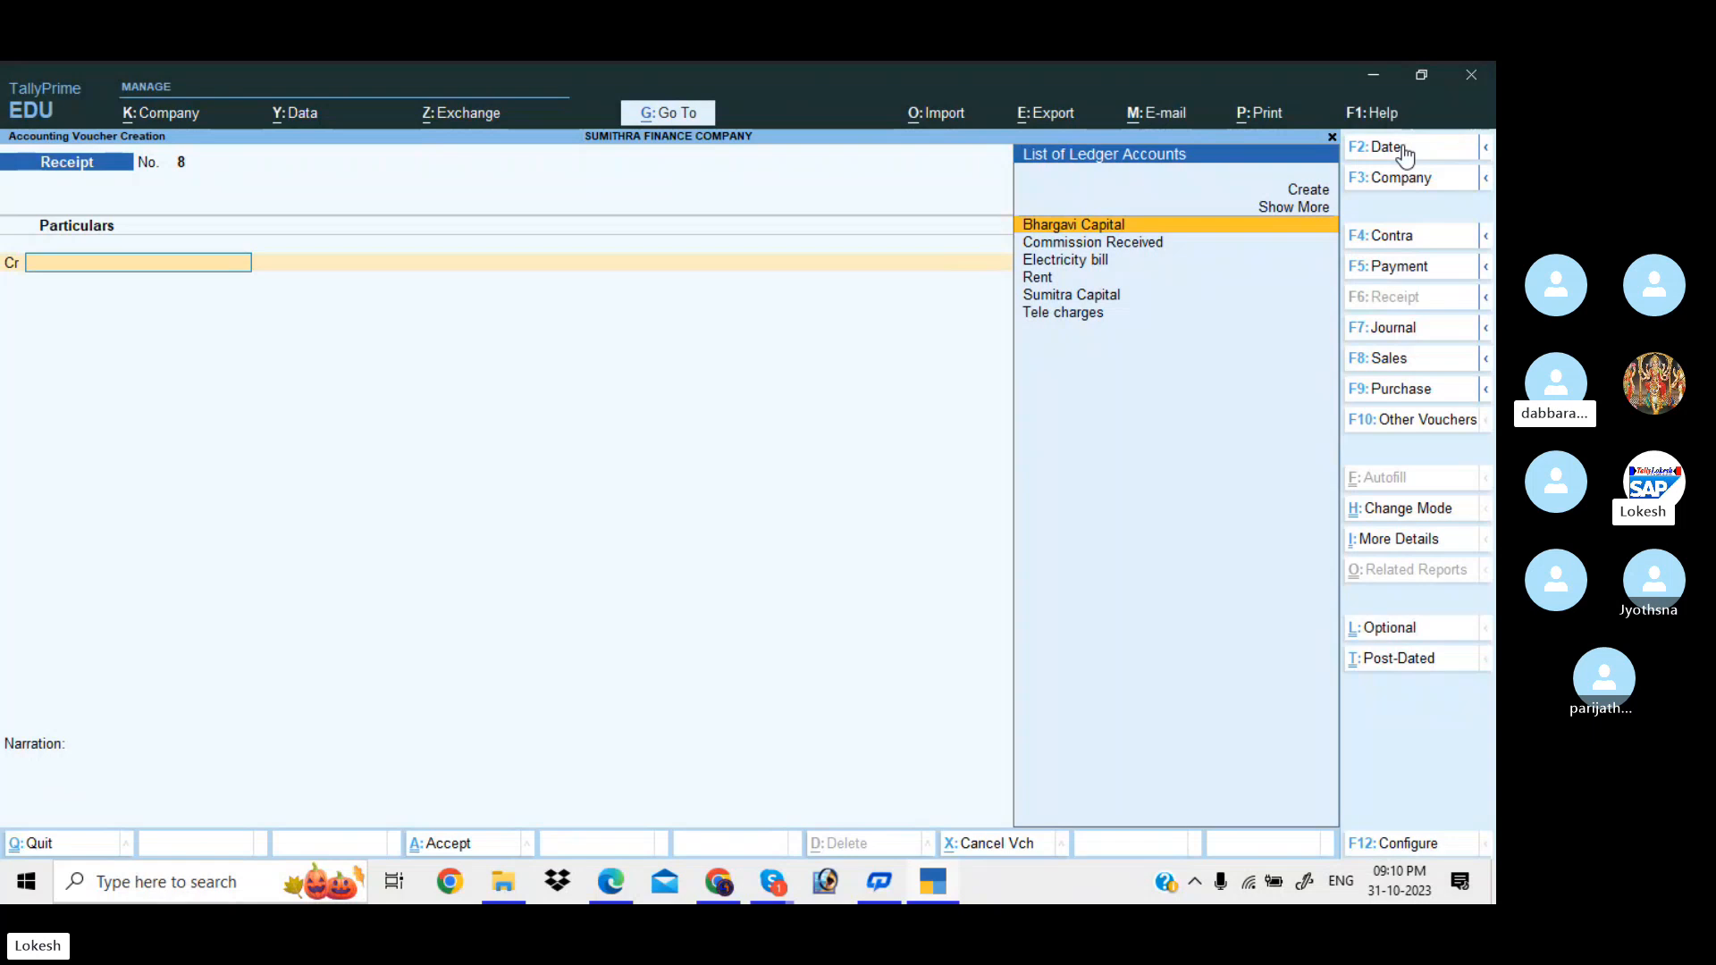
- Look up Bhargavi's next withdrawal in the course PDF and start a Payment voucher dated 1-12 with Bhargavi Capital as the debit ledger
key(ctrl)
key(alt+Tab)
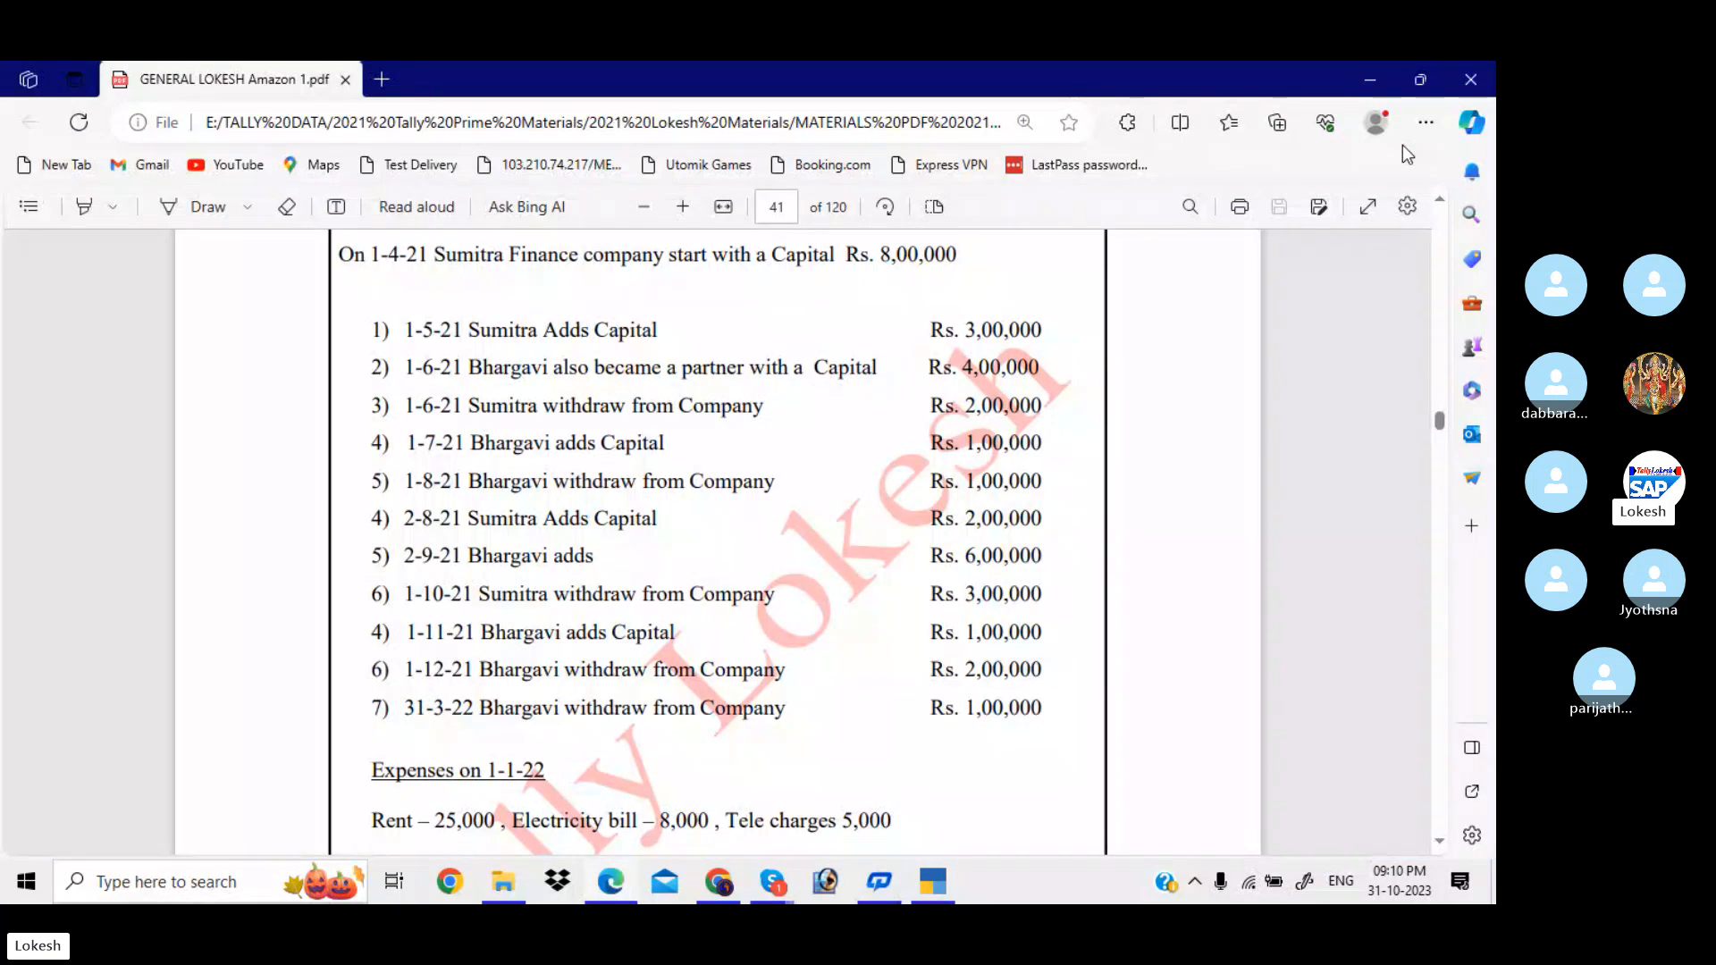
key(Down)
key(Down)
key(alt+Tab)
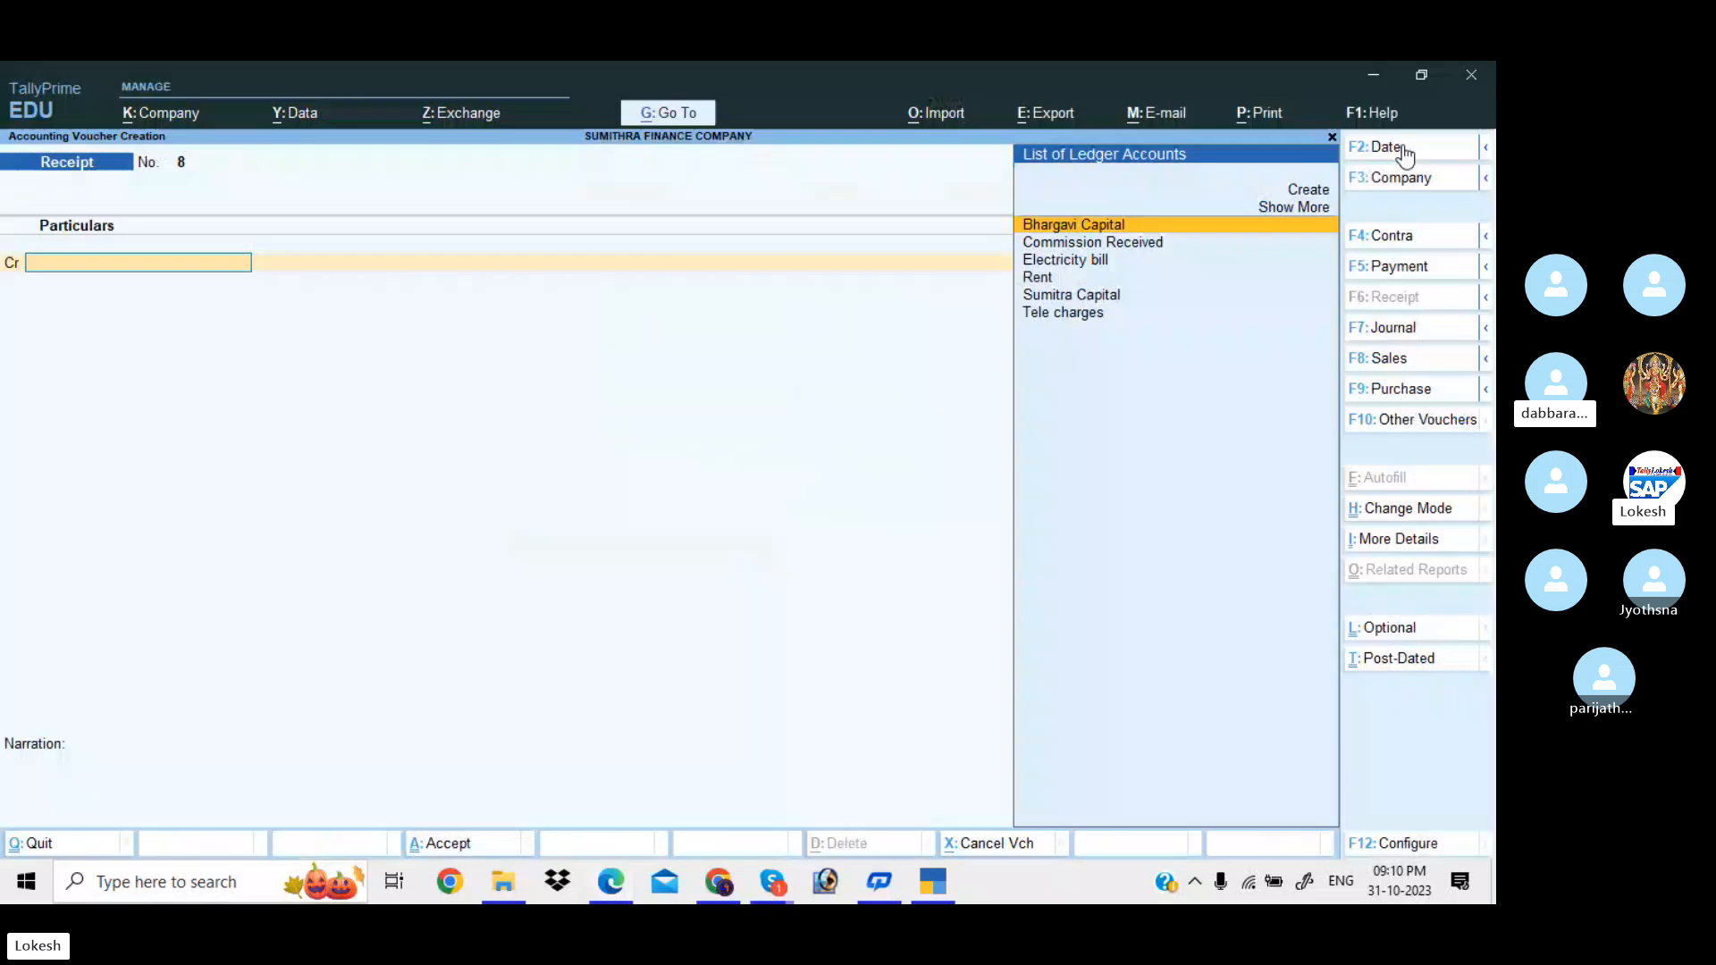
click(1403, 267)
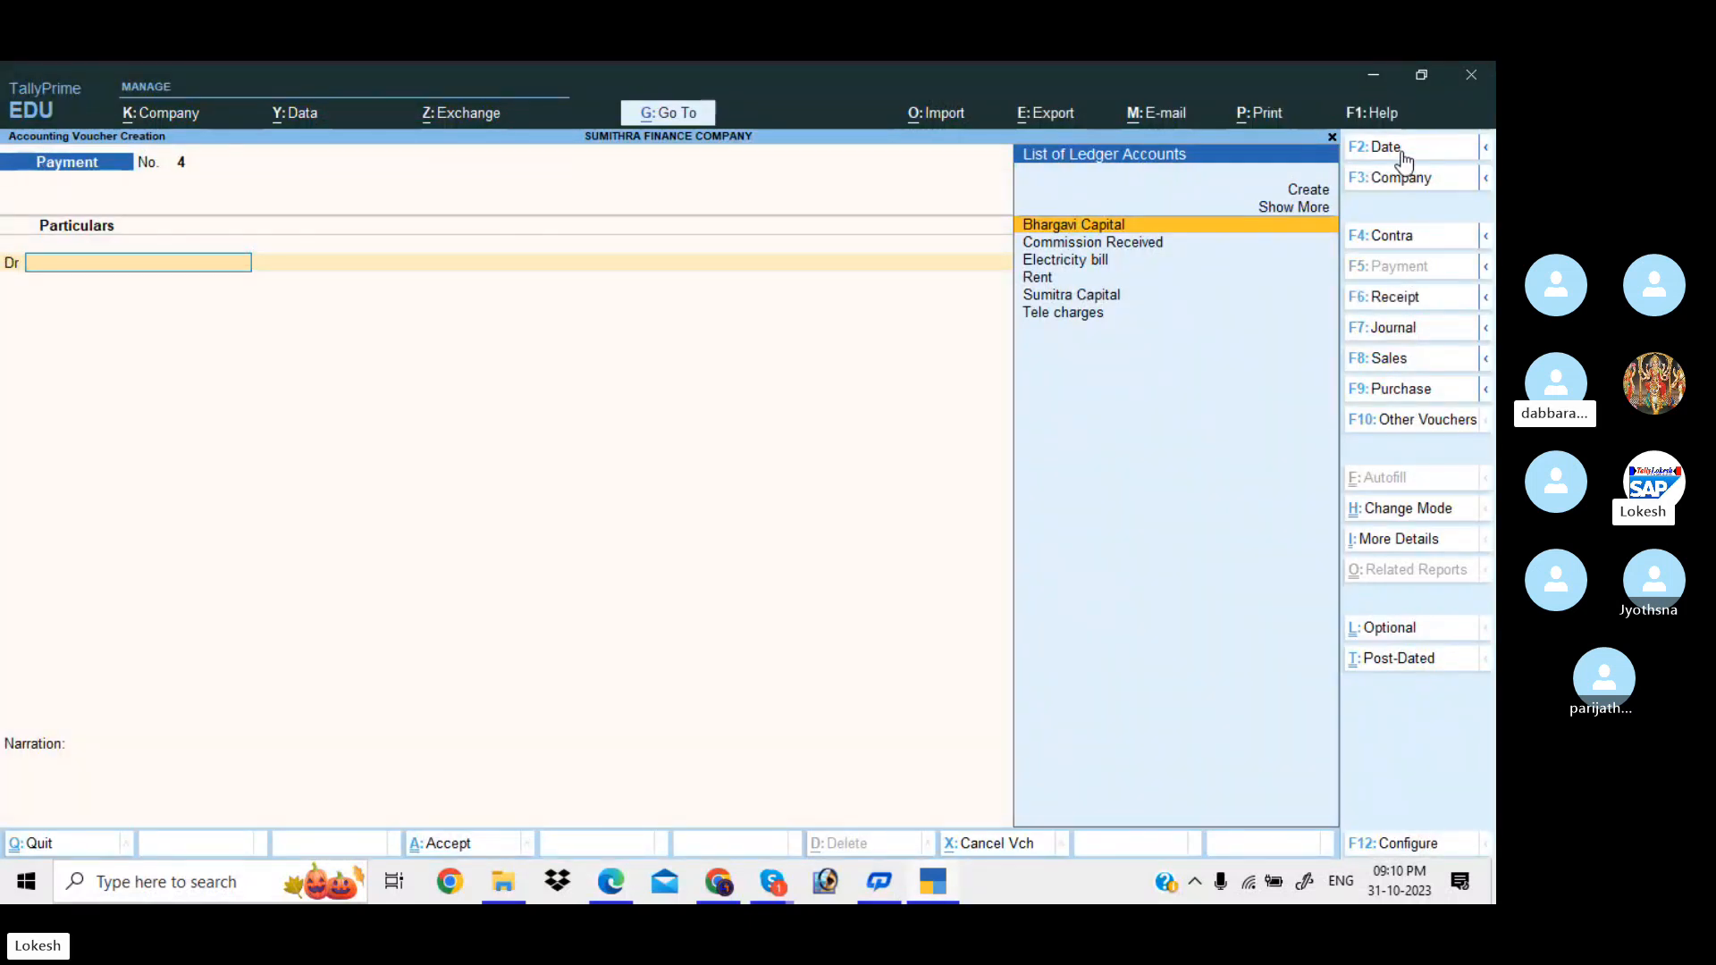
click(1403, 153)
text(1-12)
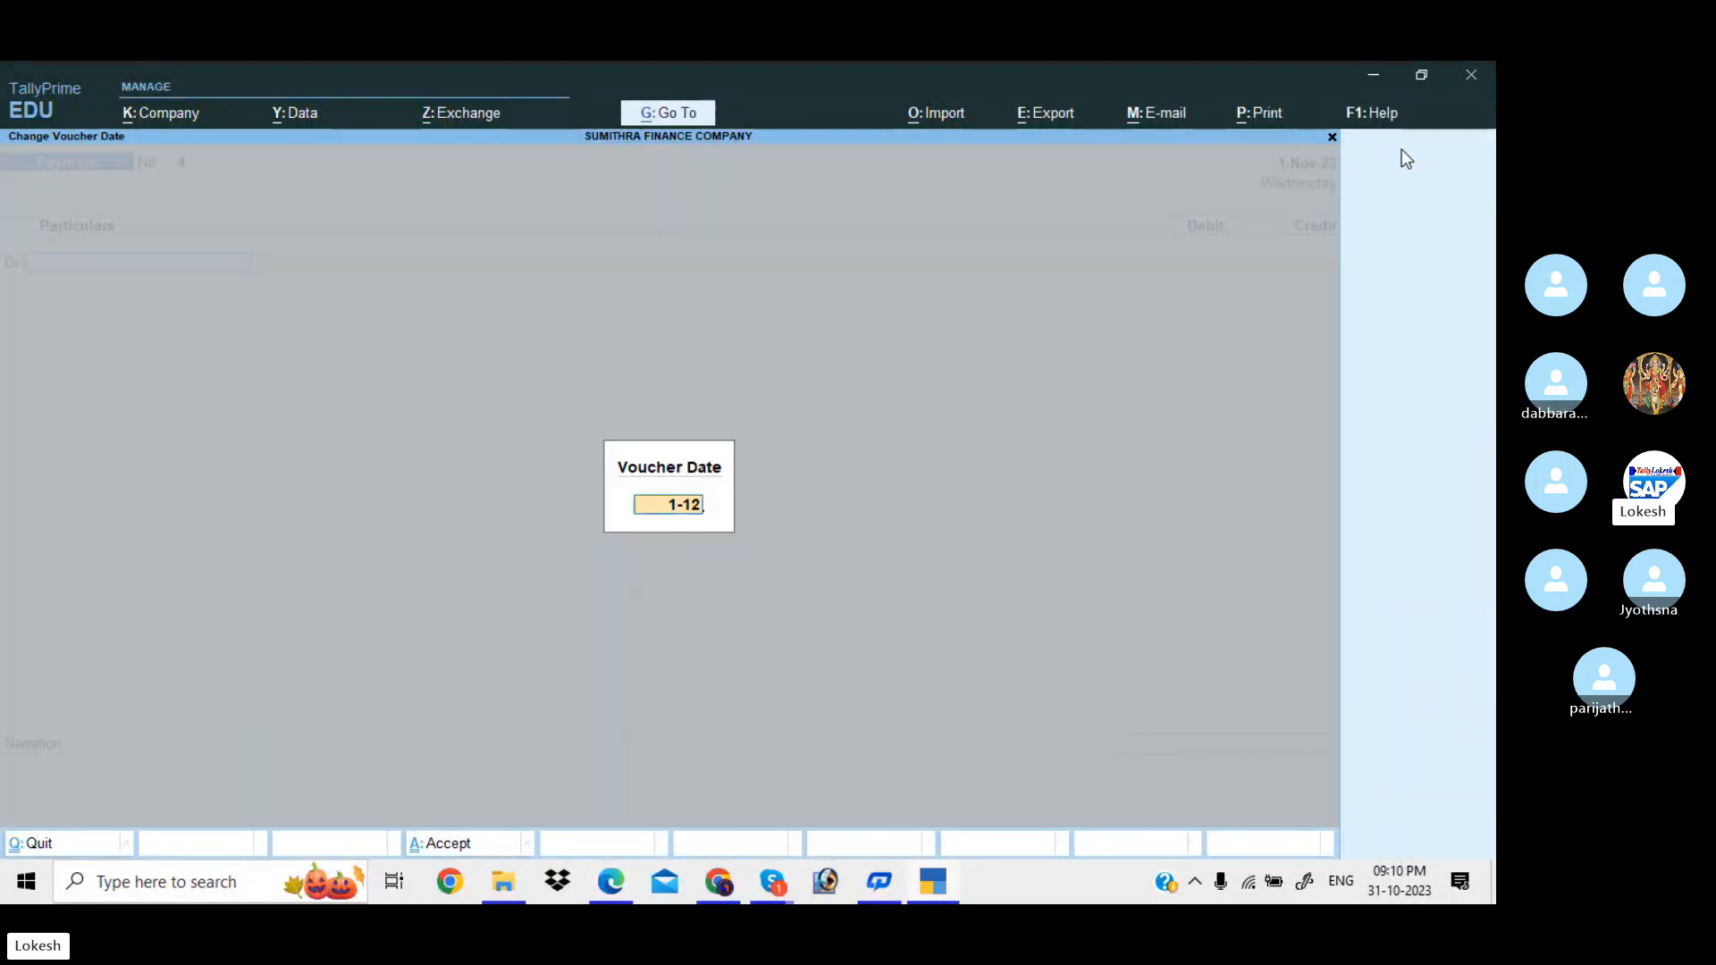
key(Return)
key(Return)
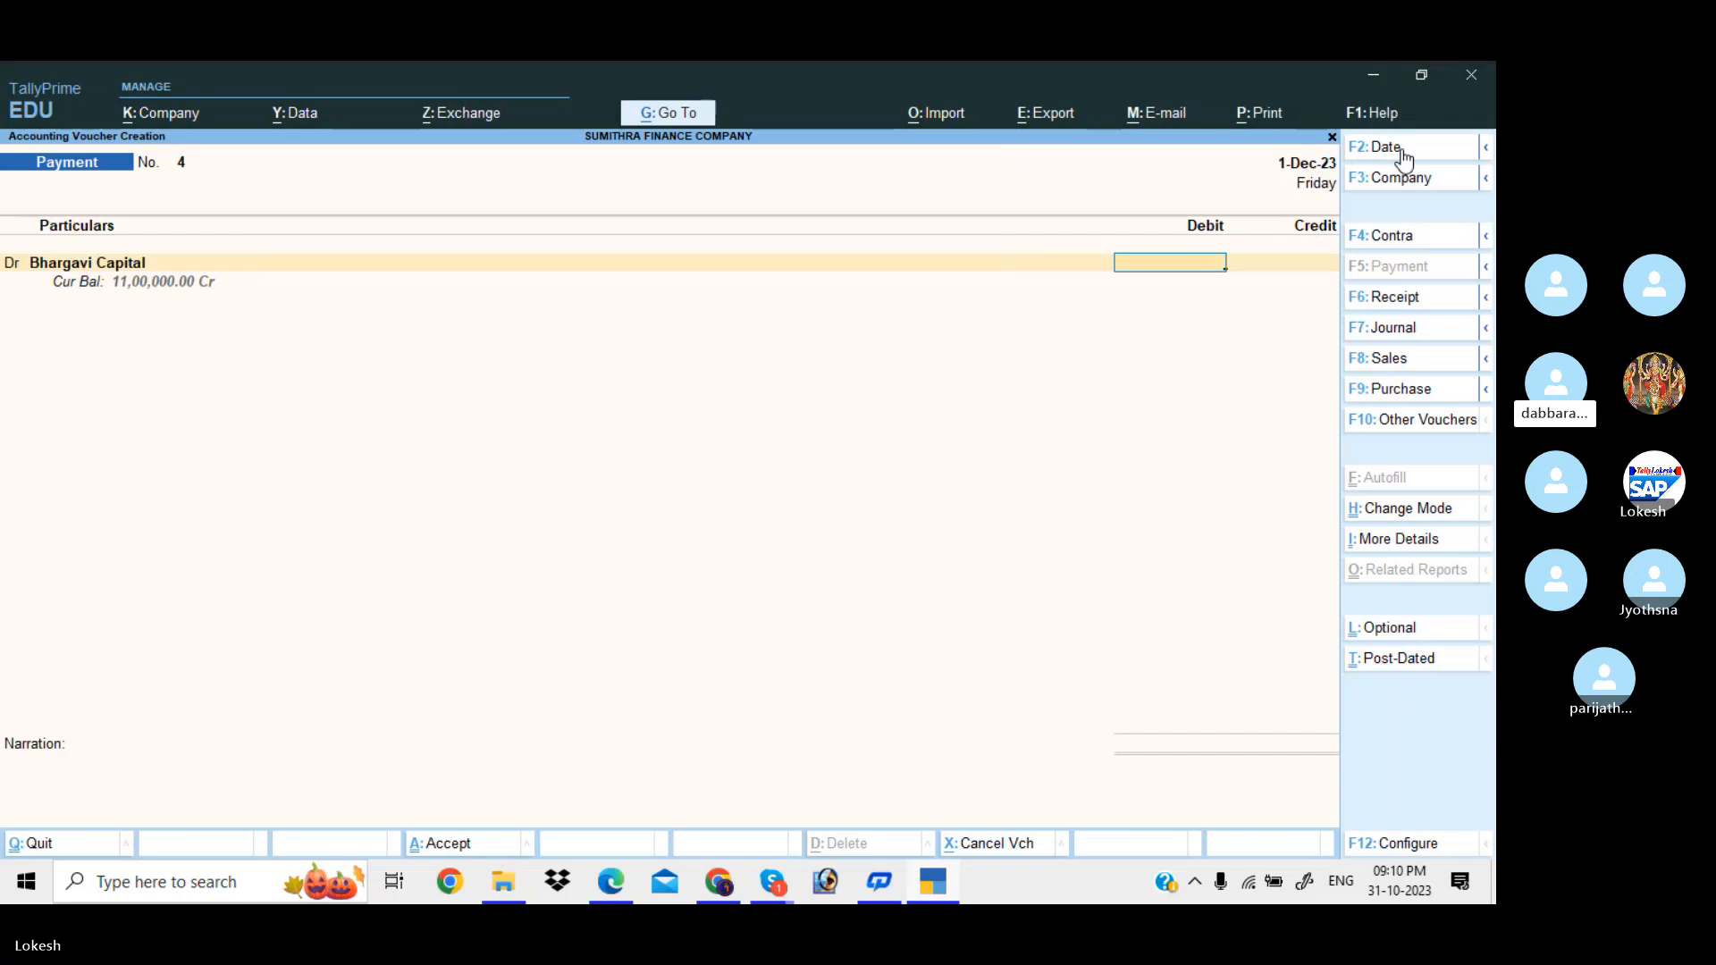
- Debit Bhargavi Capital with 2,00,000 from the PDF, credit Cash for the same amount, and save the payment without a narration
key(alt+Tab)
text(2000)
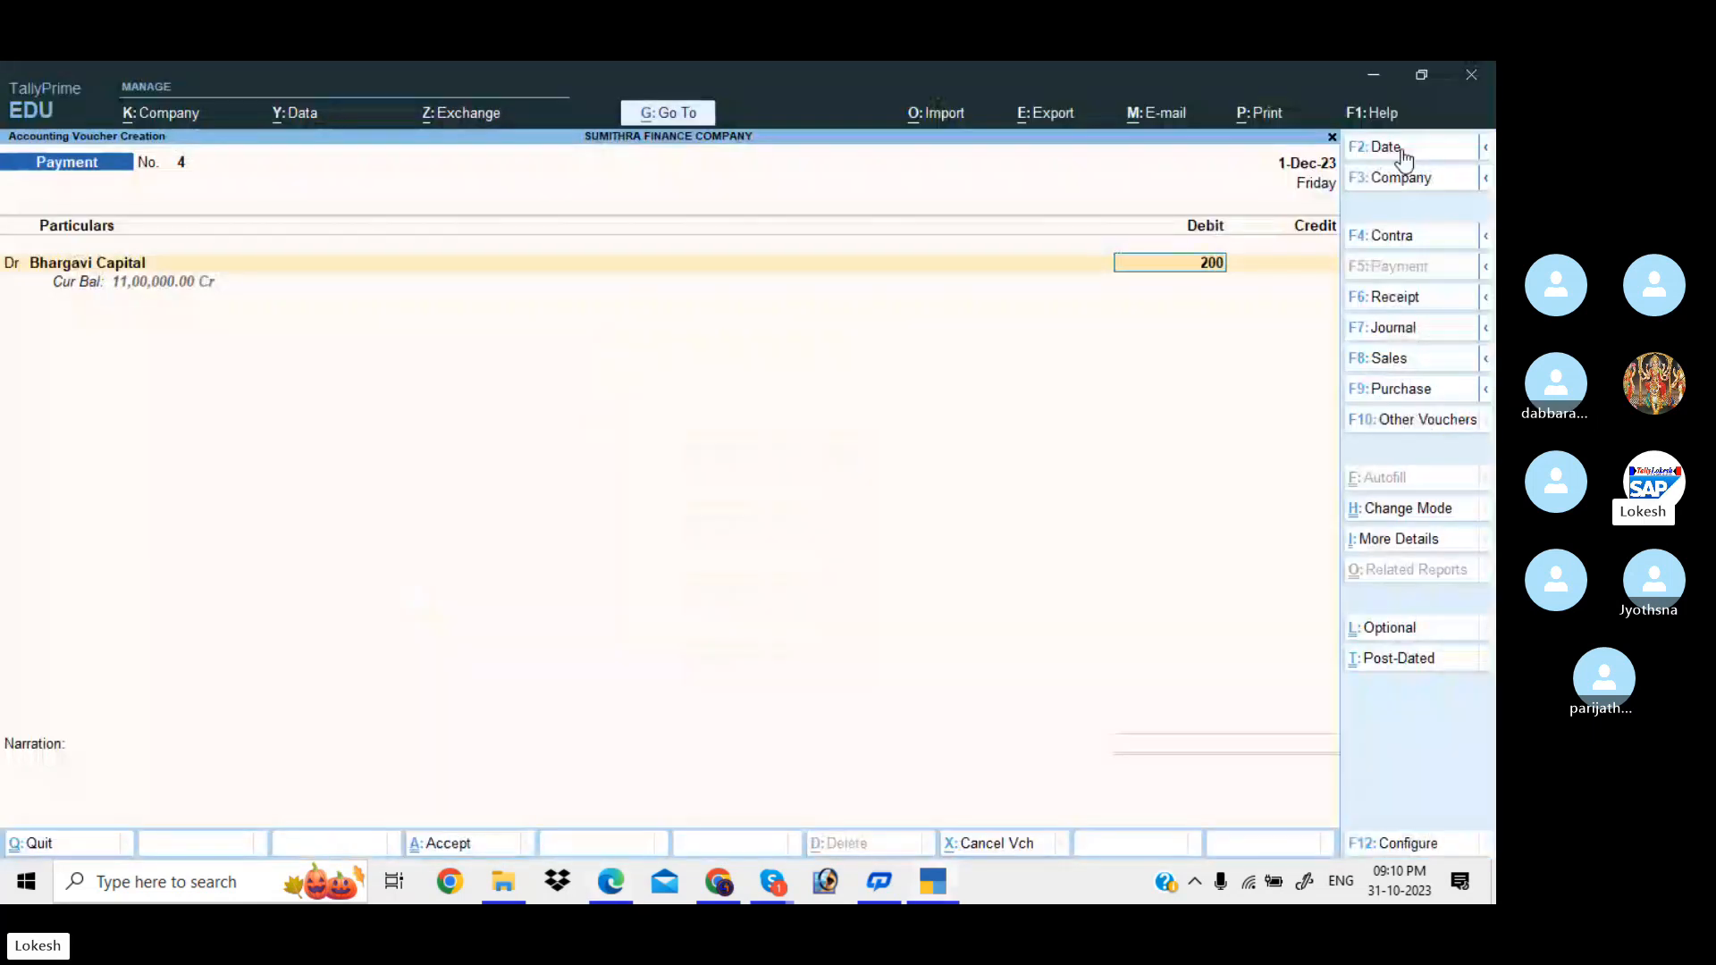
key(Return)
key(Return)
key(Return)
key(Return)
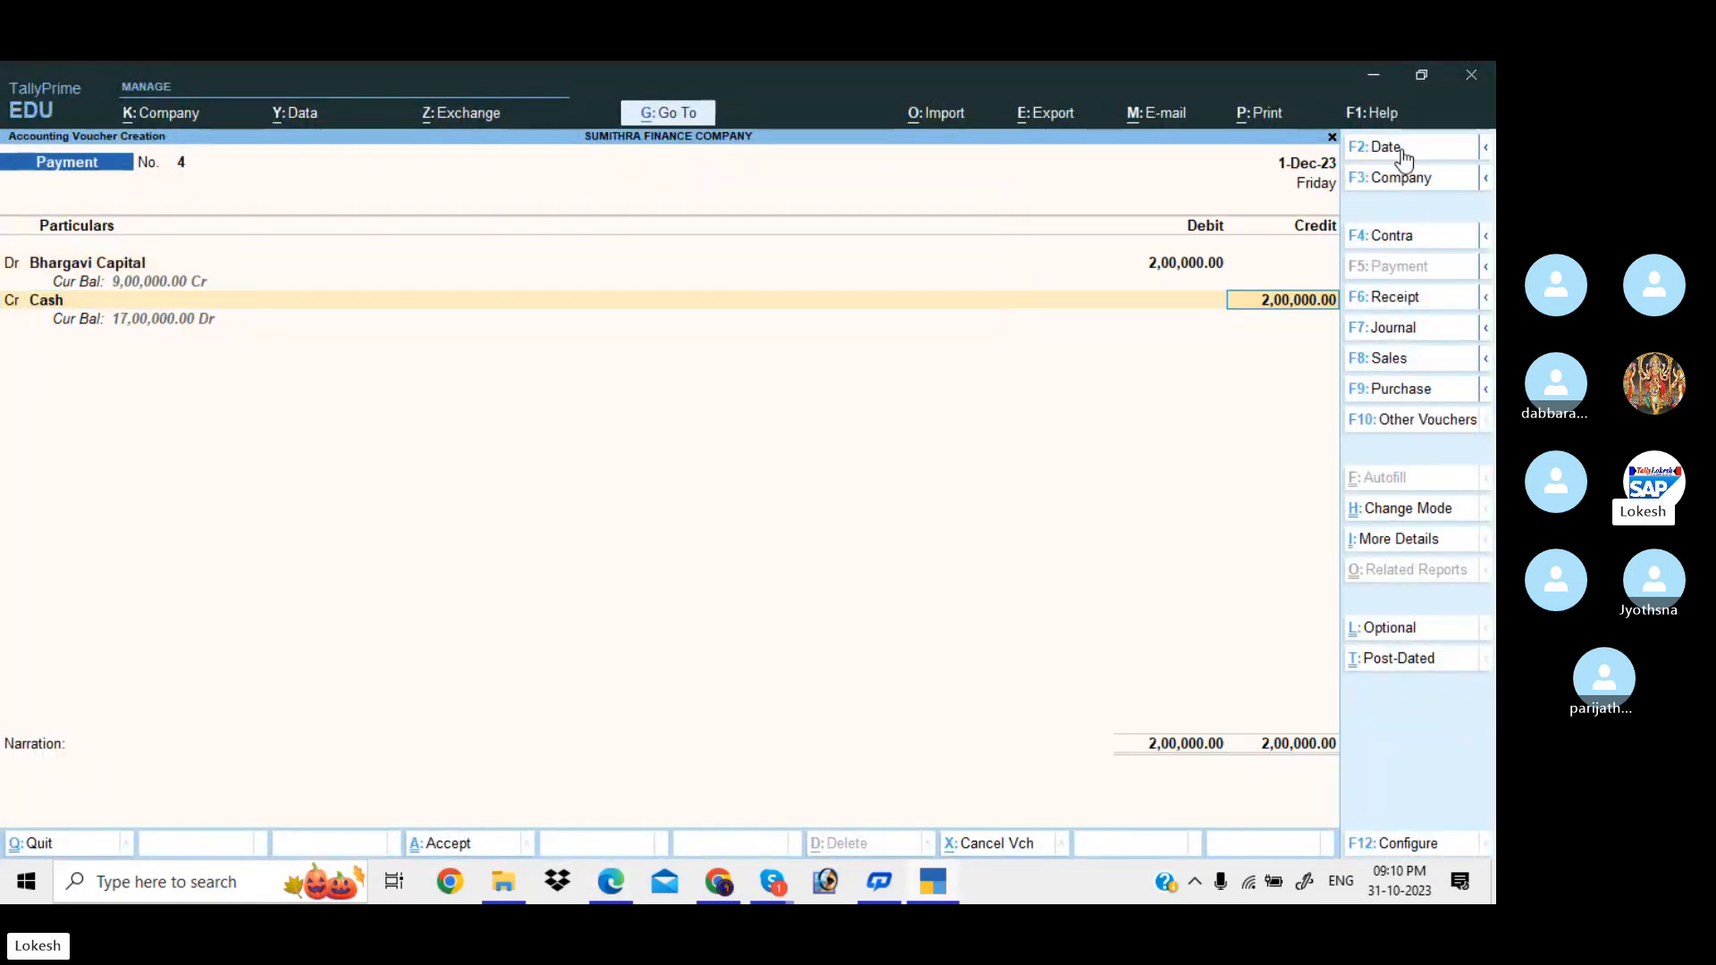
key(Return)
- Check Bhargavi's final withdrawal in the course PDF and start a Payment voucher dated 31-3 with Bhargavi Capital as the debit ledger
key(alt+Tab)
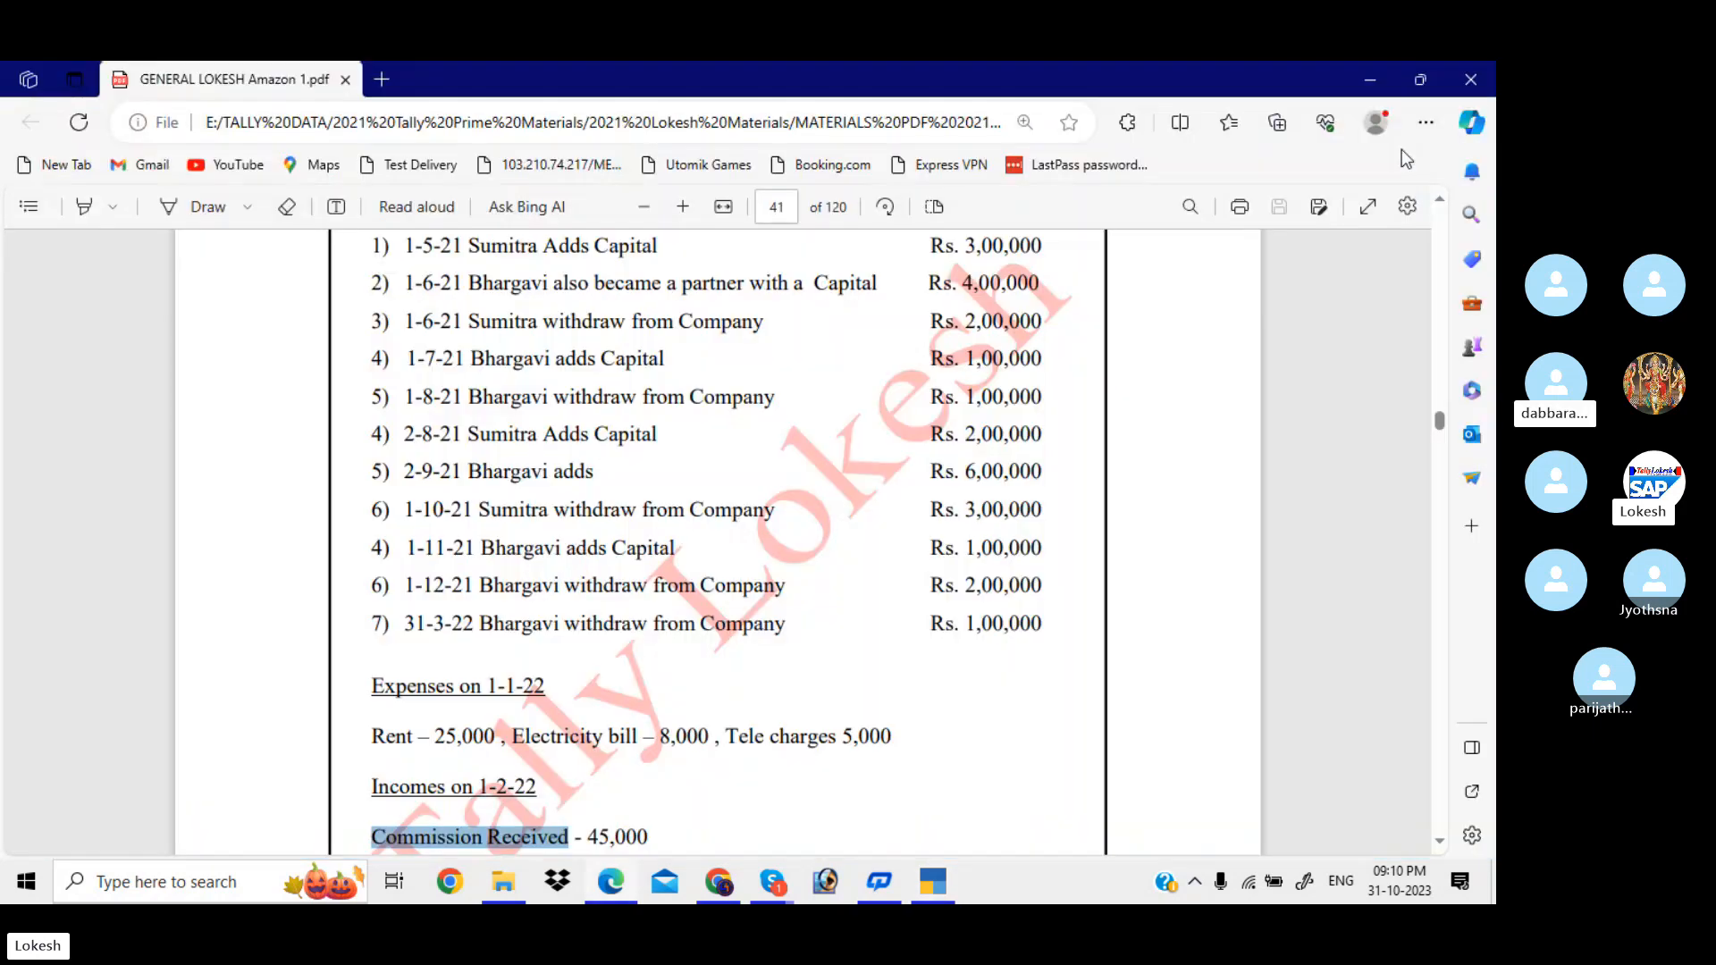
key(alt+Tab)
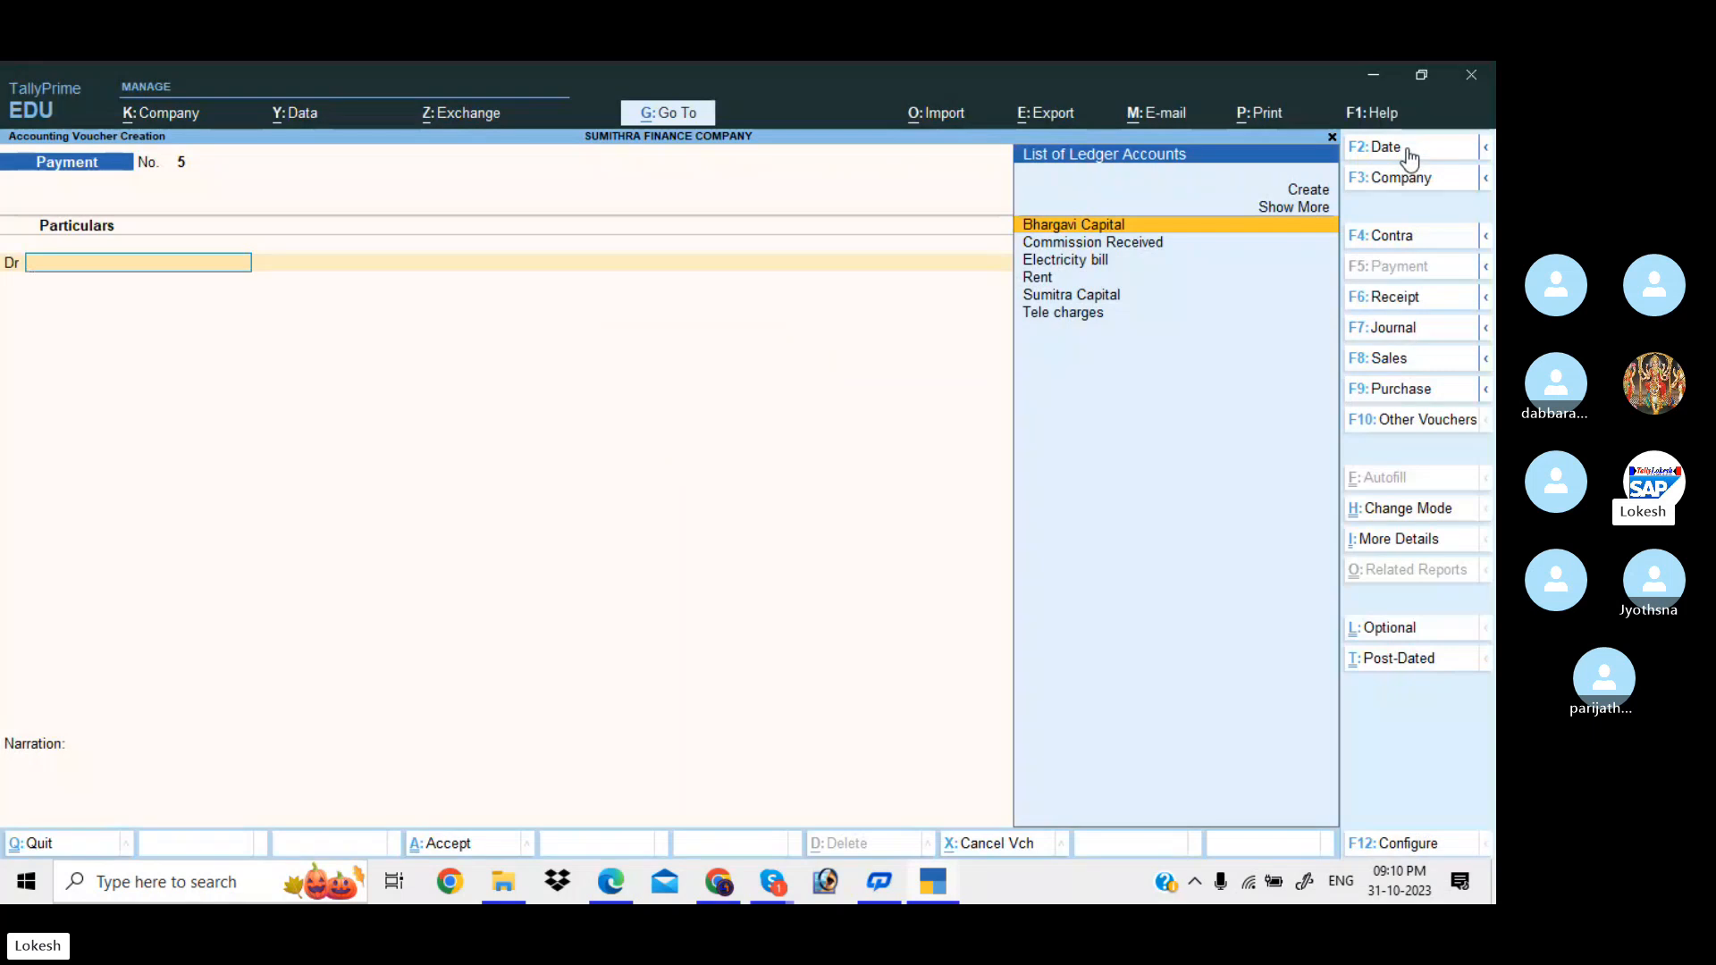
click(1410, 155)
text(31-3)
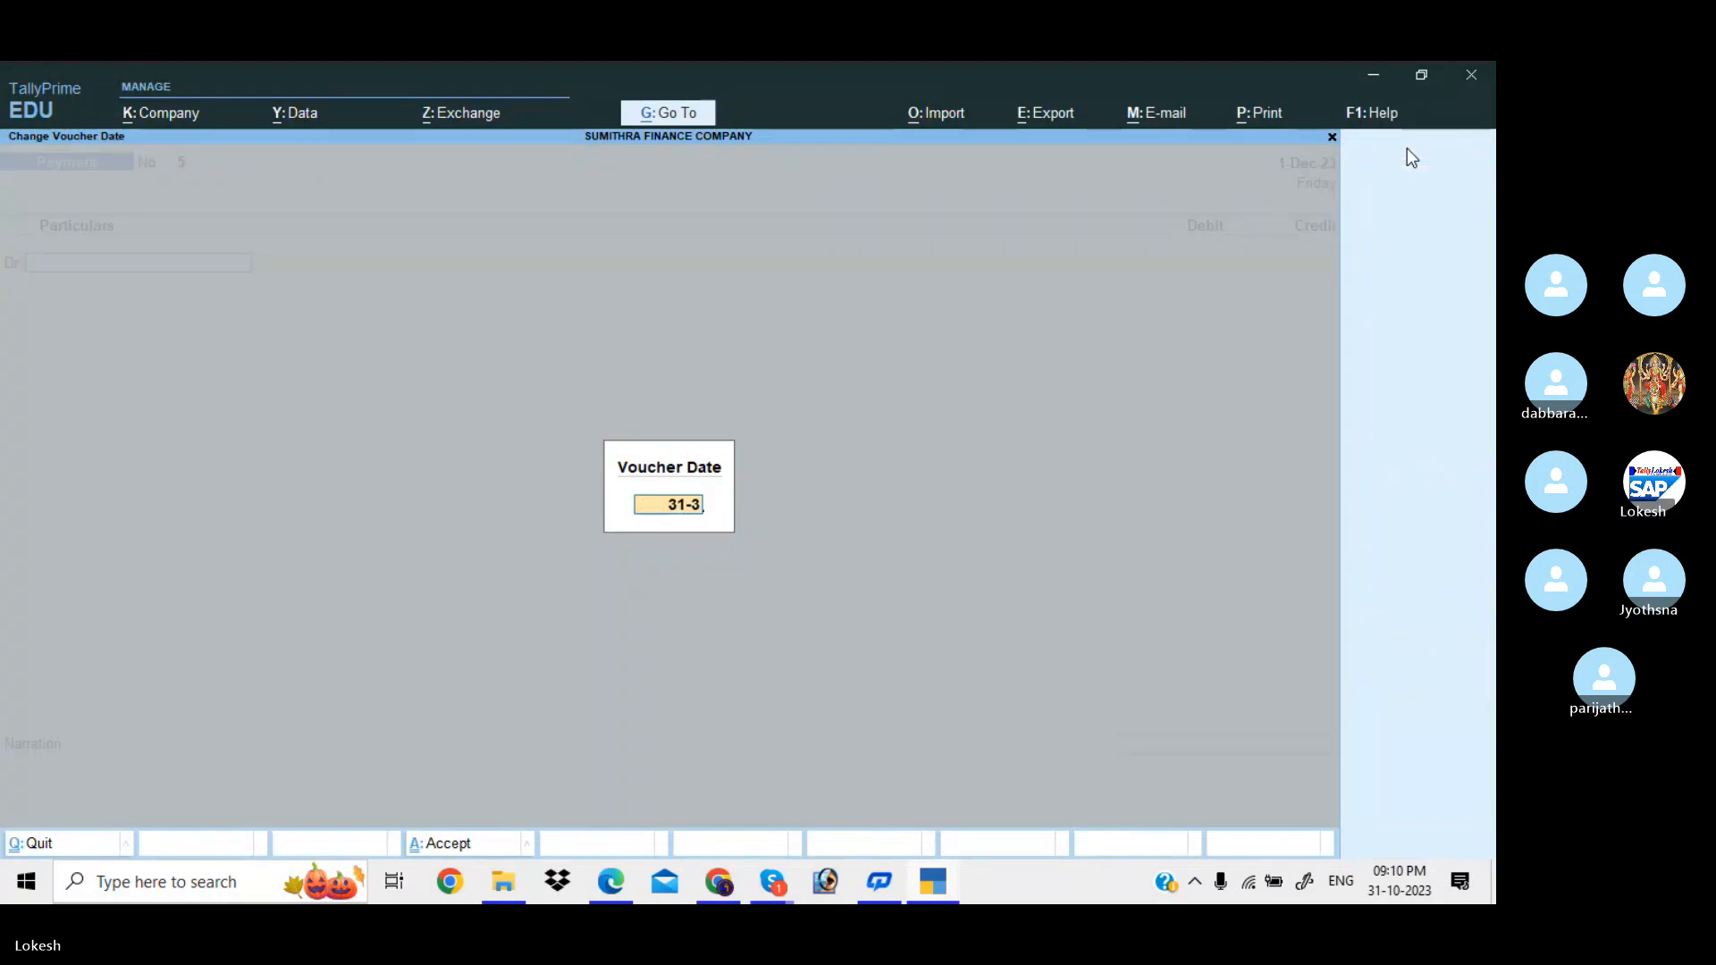
key(Return)
key(Return)
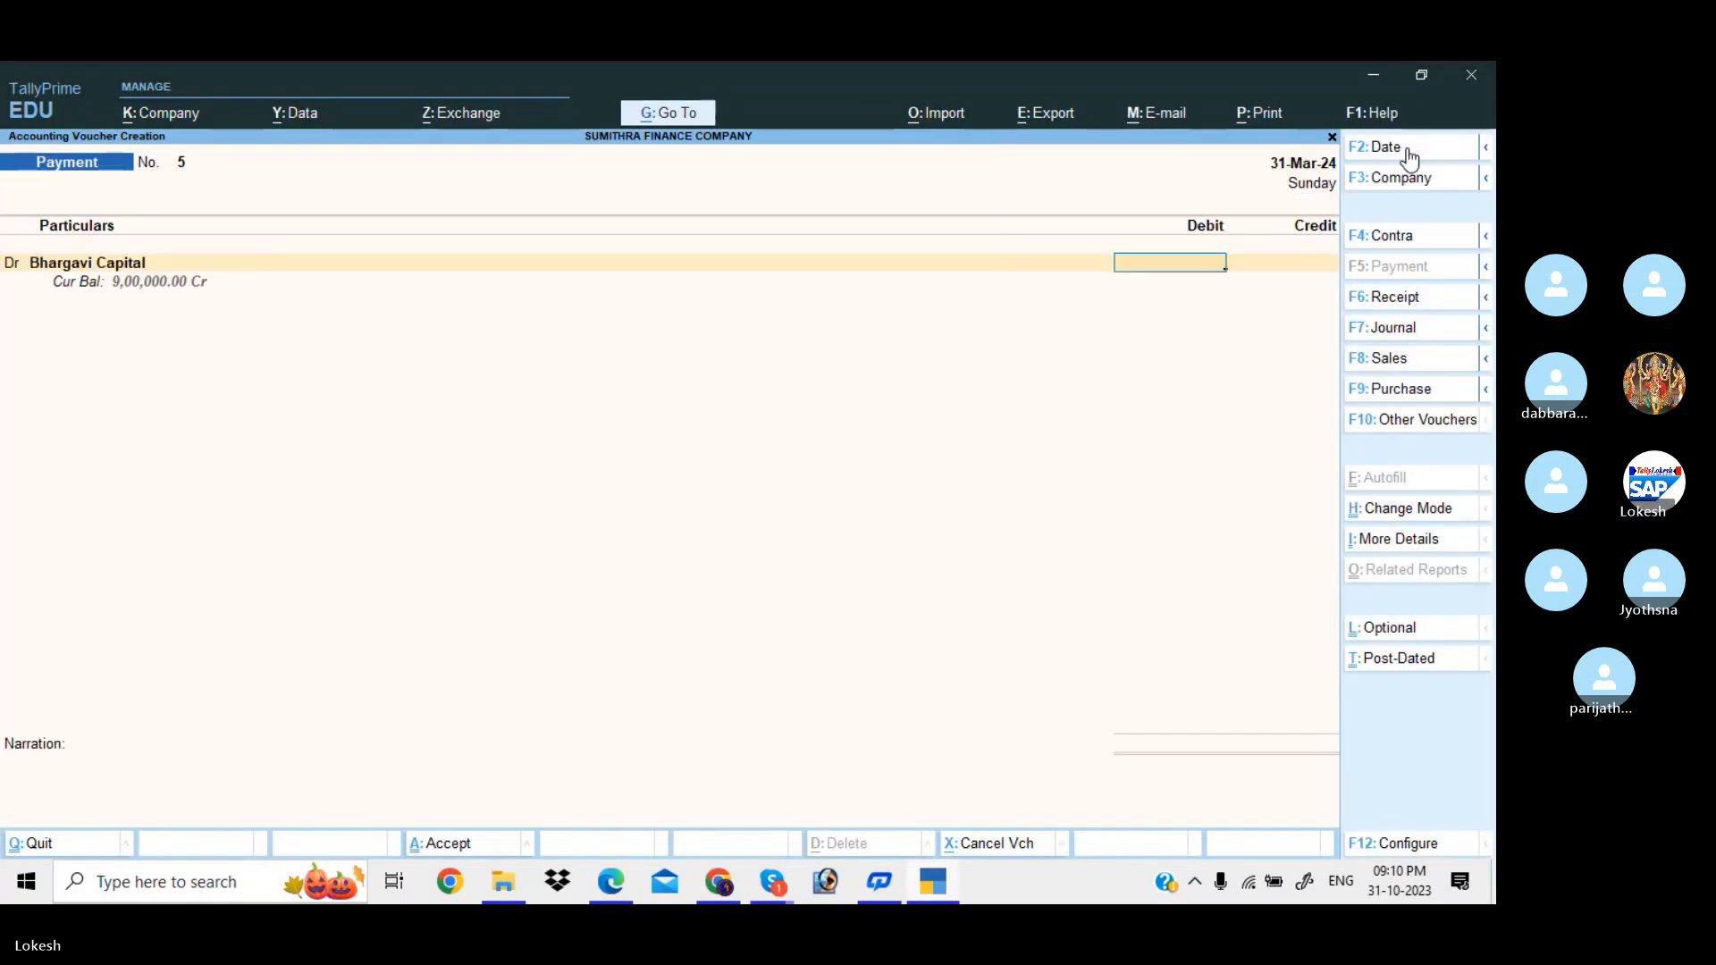
- Debit Bhargavi Capital with 1,00,000 as listed in the PDF, credit Cash, and accept the payment without a narration
key(alt+Tab)
key(alt+Tab)
text(100)
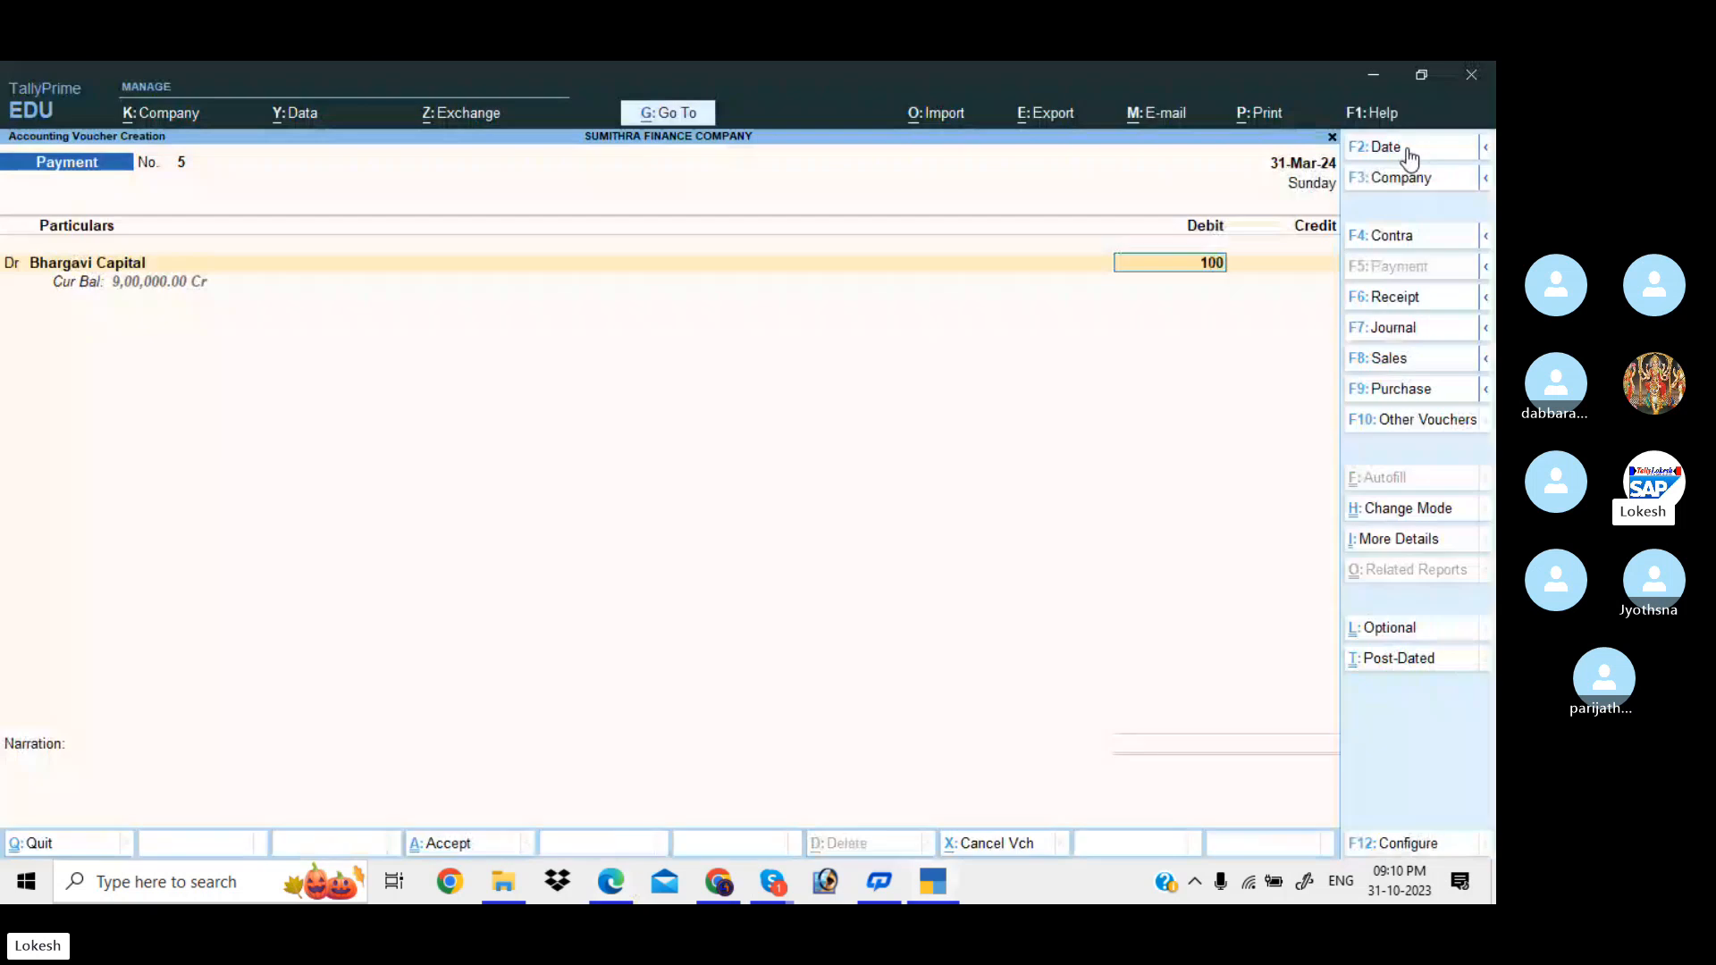
key(Return)
key(Return)
key(Return)
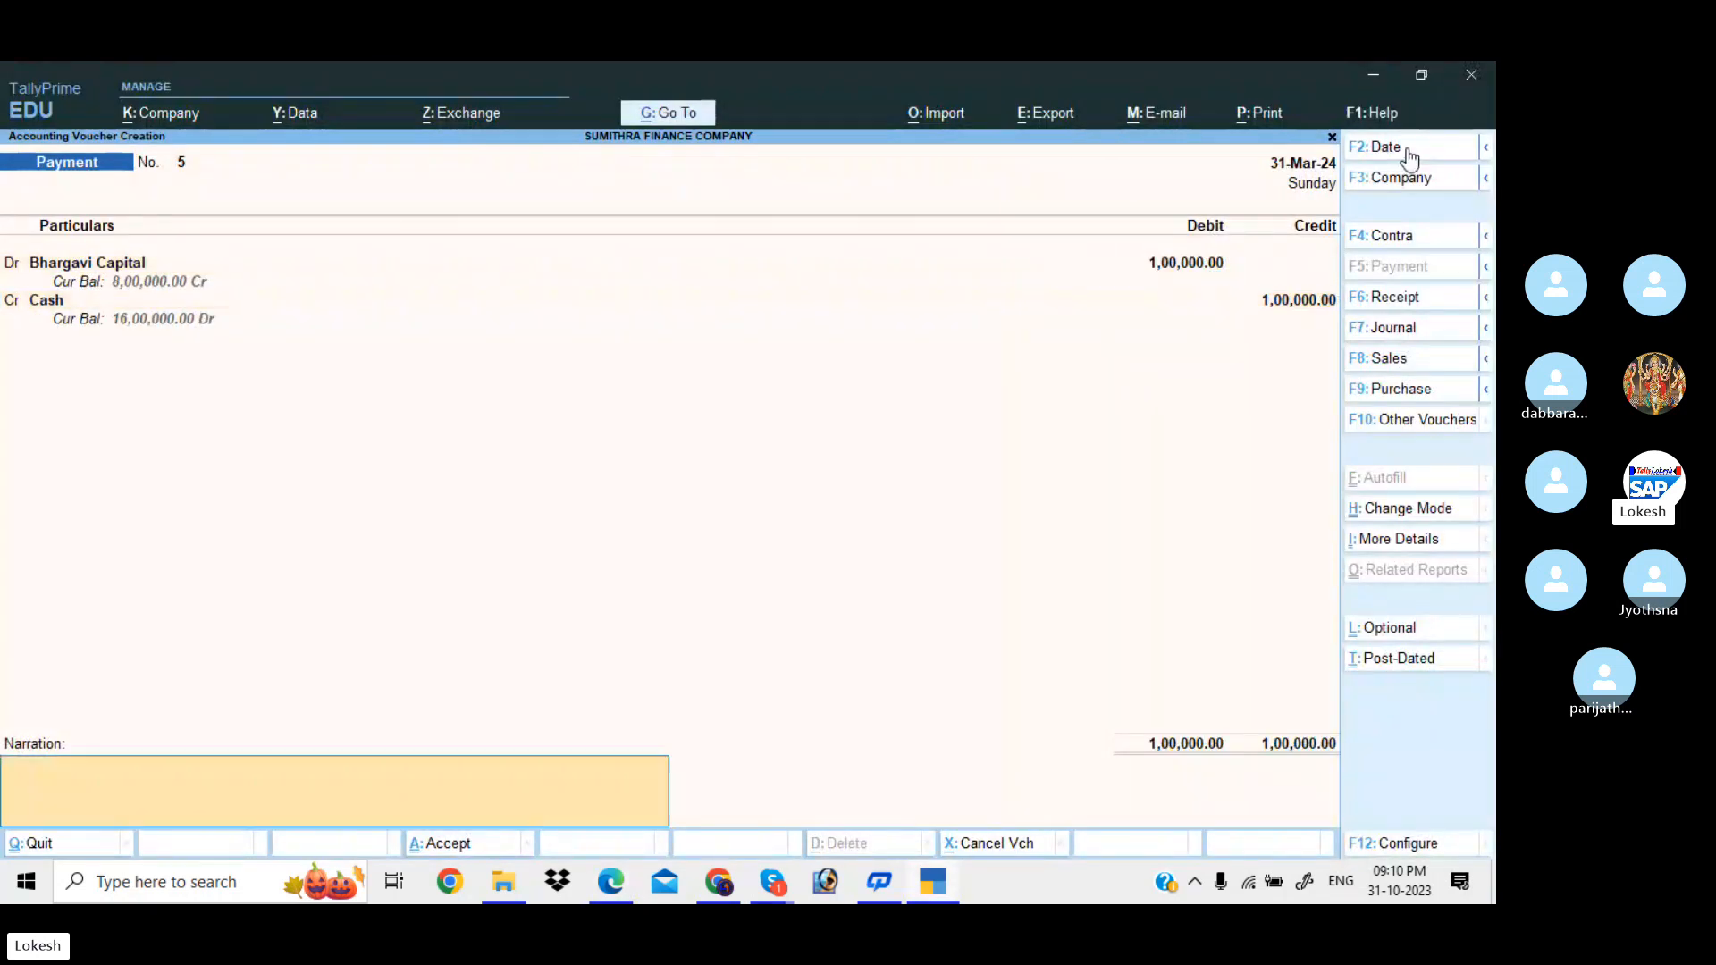
key(Return)
key(Return)
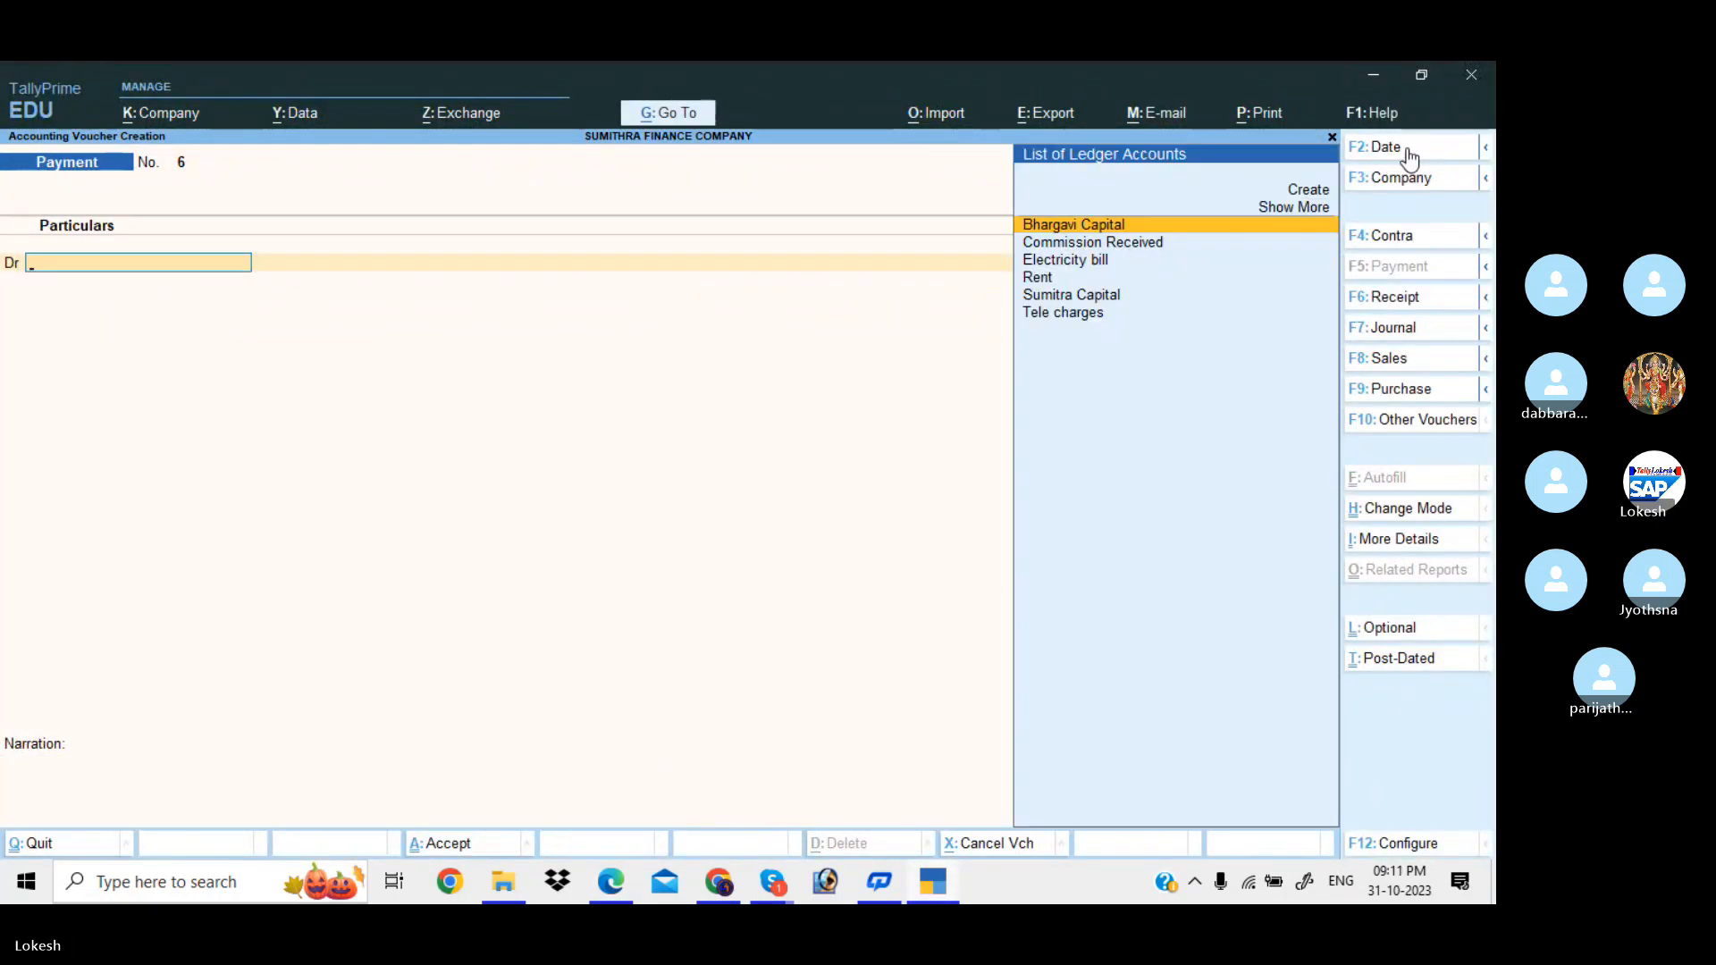
- Look up the expenses section in the course PDF and date the new Payment voucher 1-Jan-24
key(alt+Tab)
key(Down)
key(Down)
key(Down)
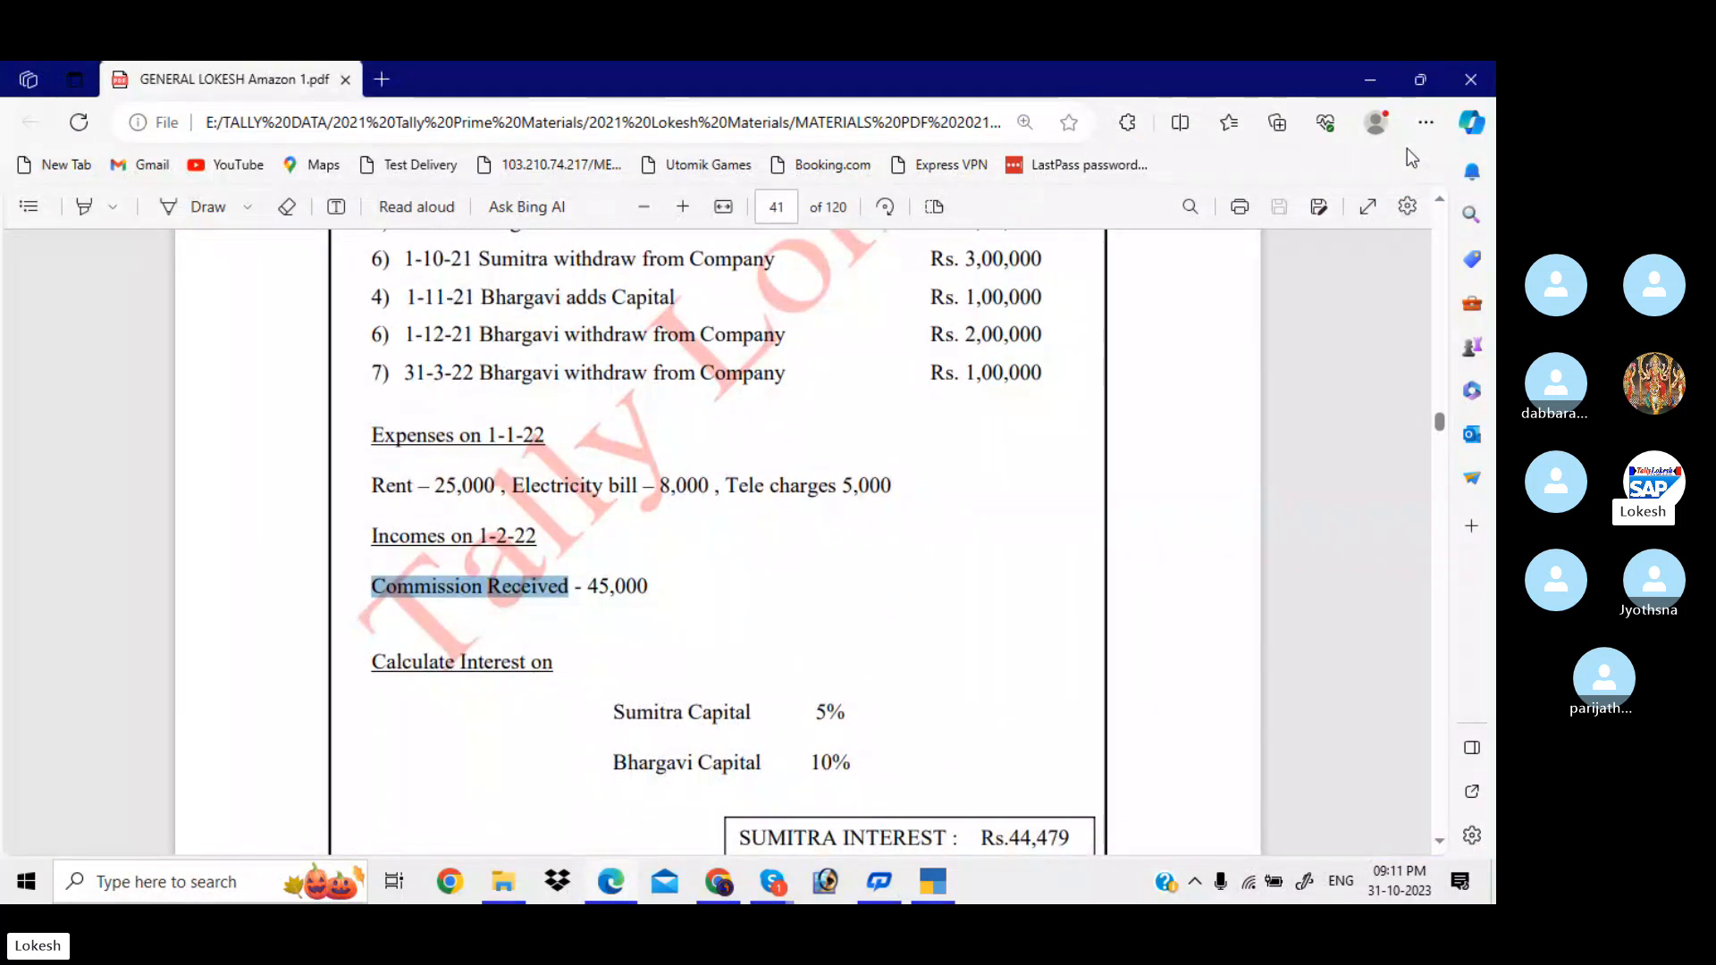
key(alt+Tab)
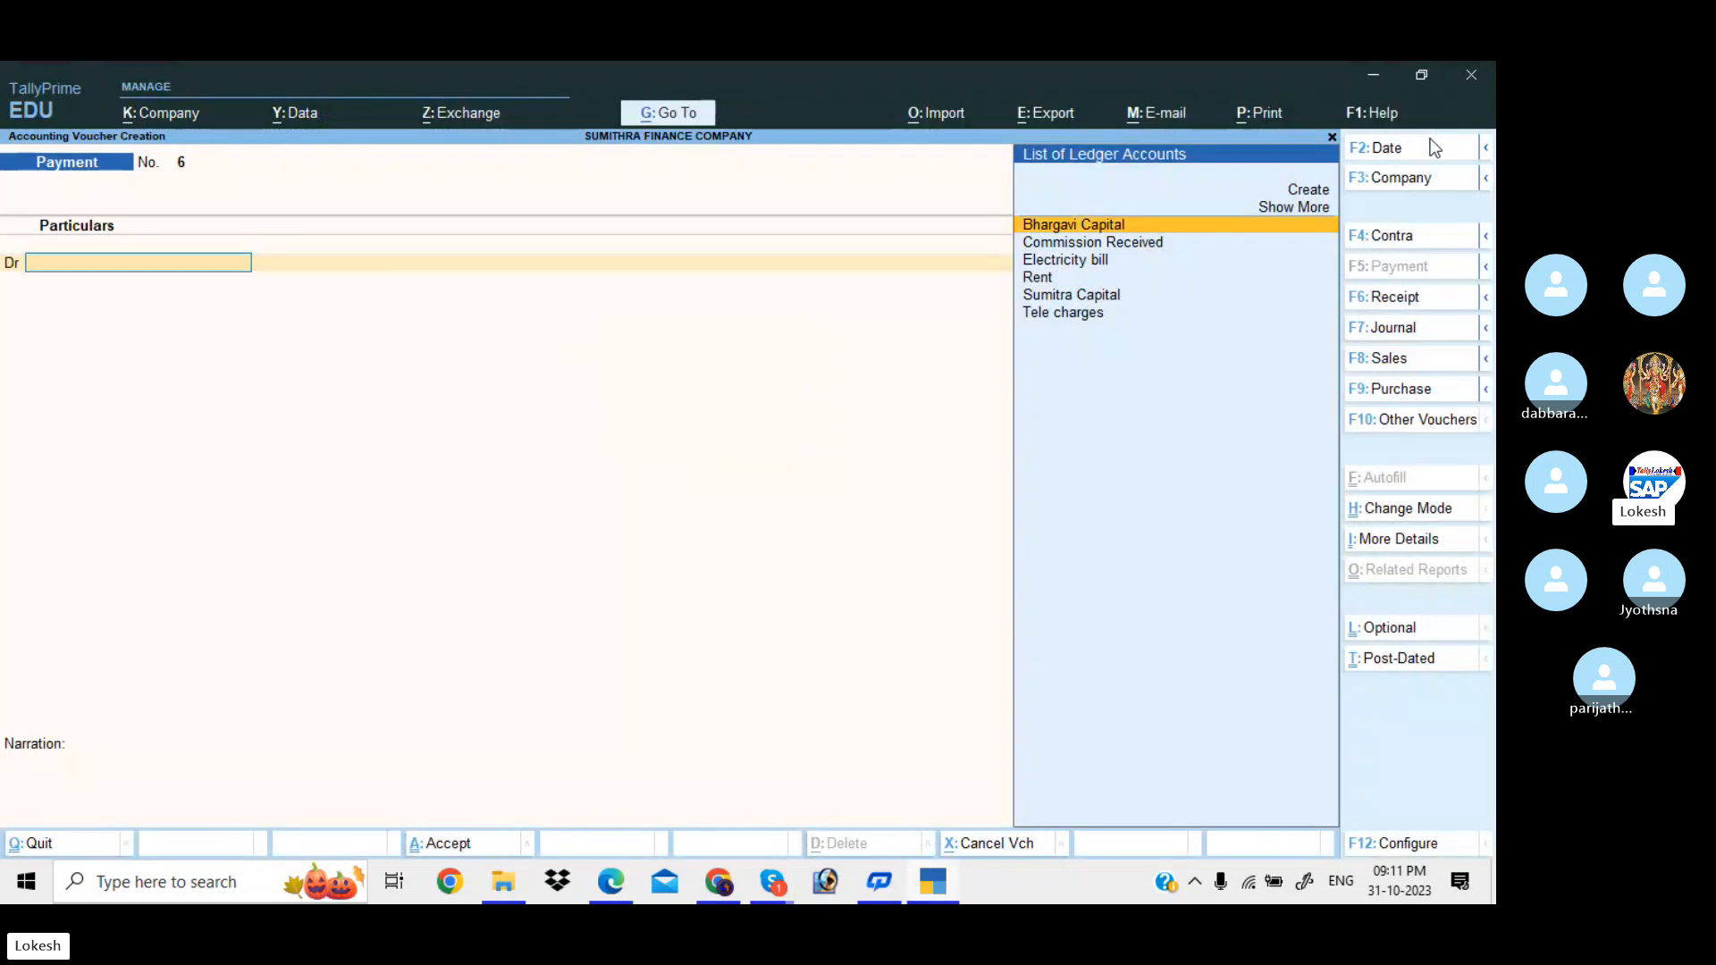
key(F2)
text(1-)
key(Return)
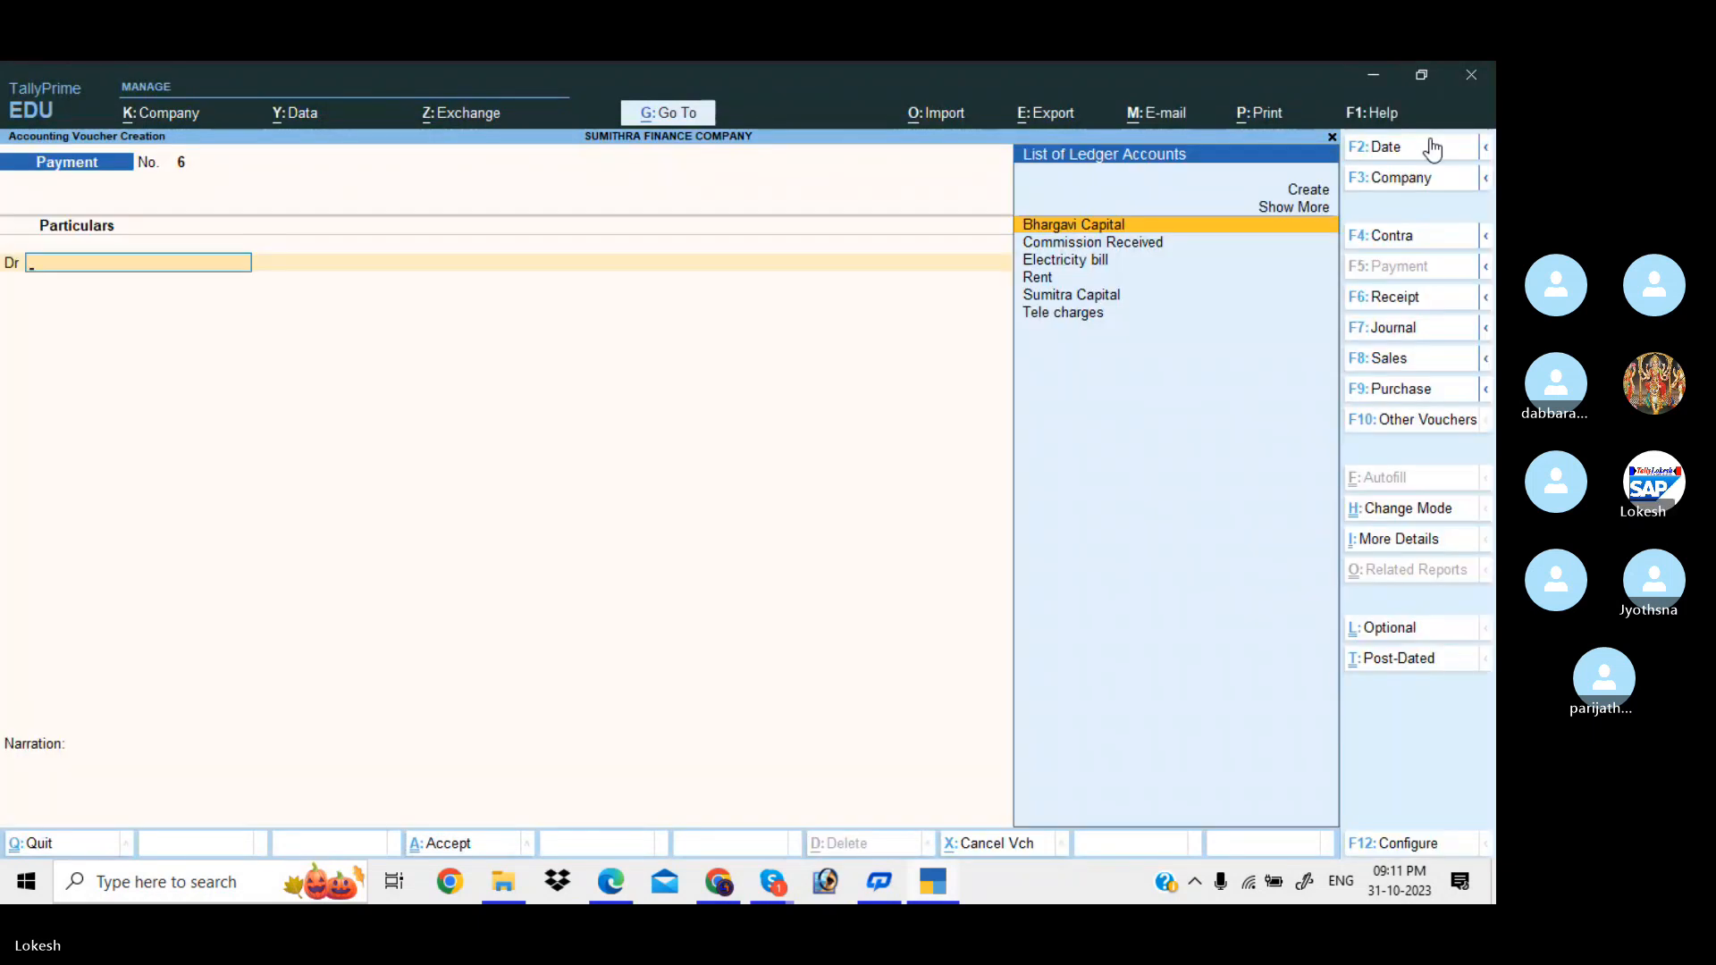
- Debit the Rent ledger with 25,000 as listed in the PDF
text(re)
key(Return)
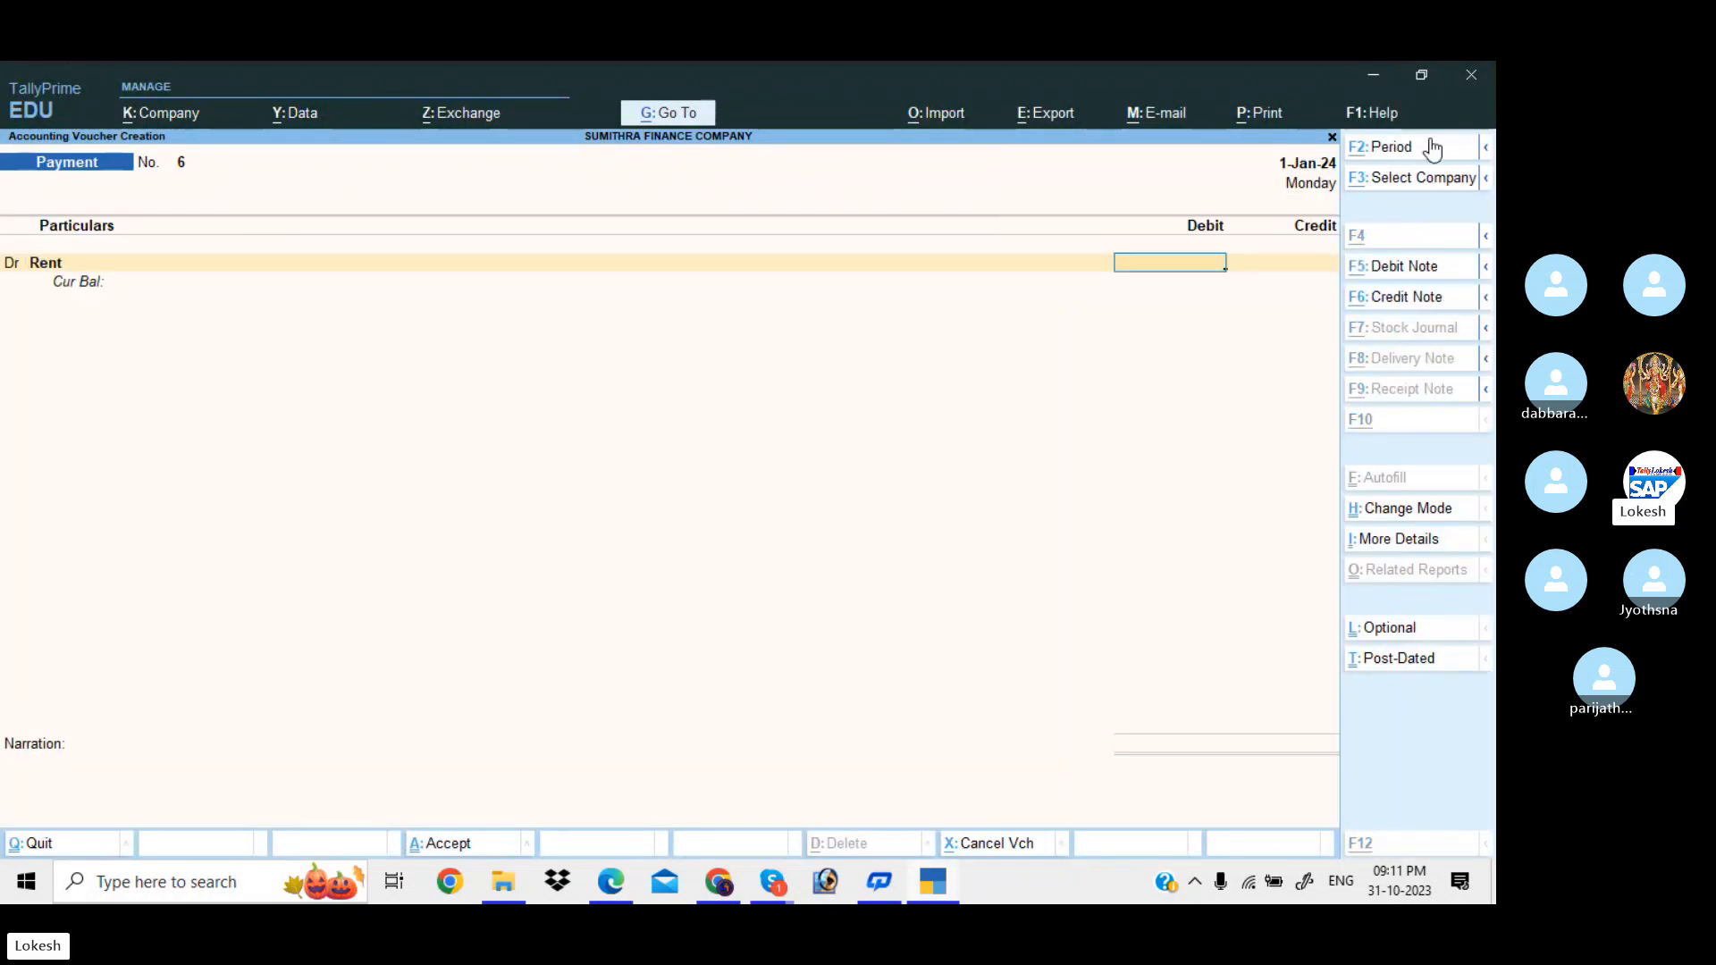
key(alt+Tab)
key(alt+Tab)
text(25,000)
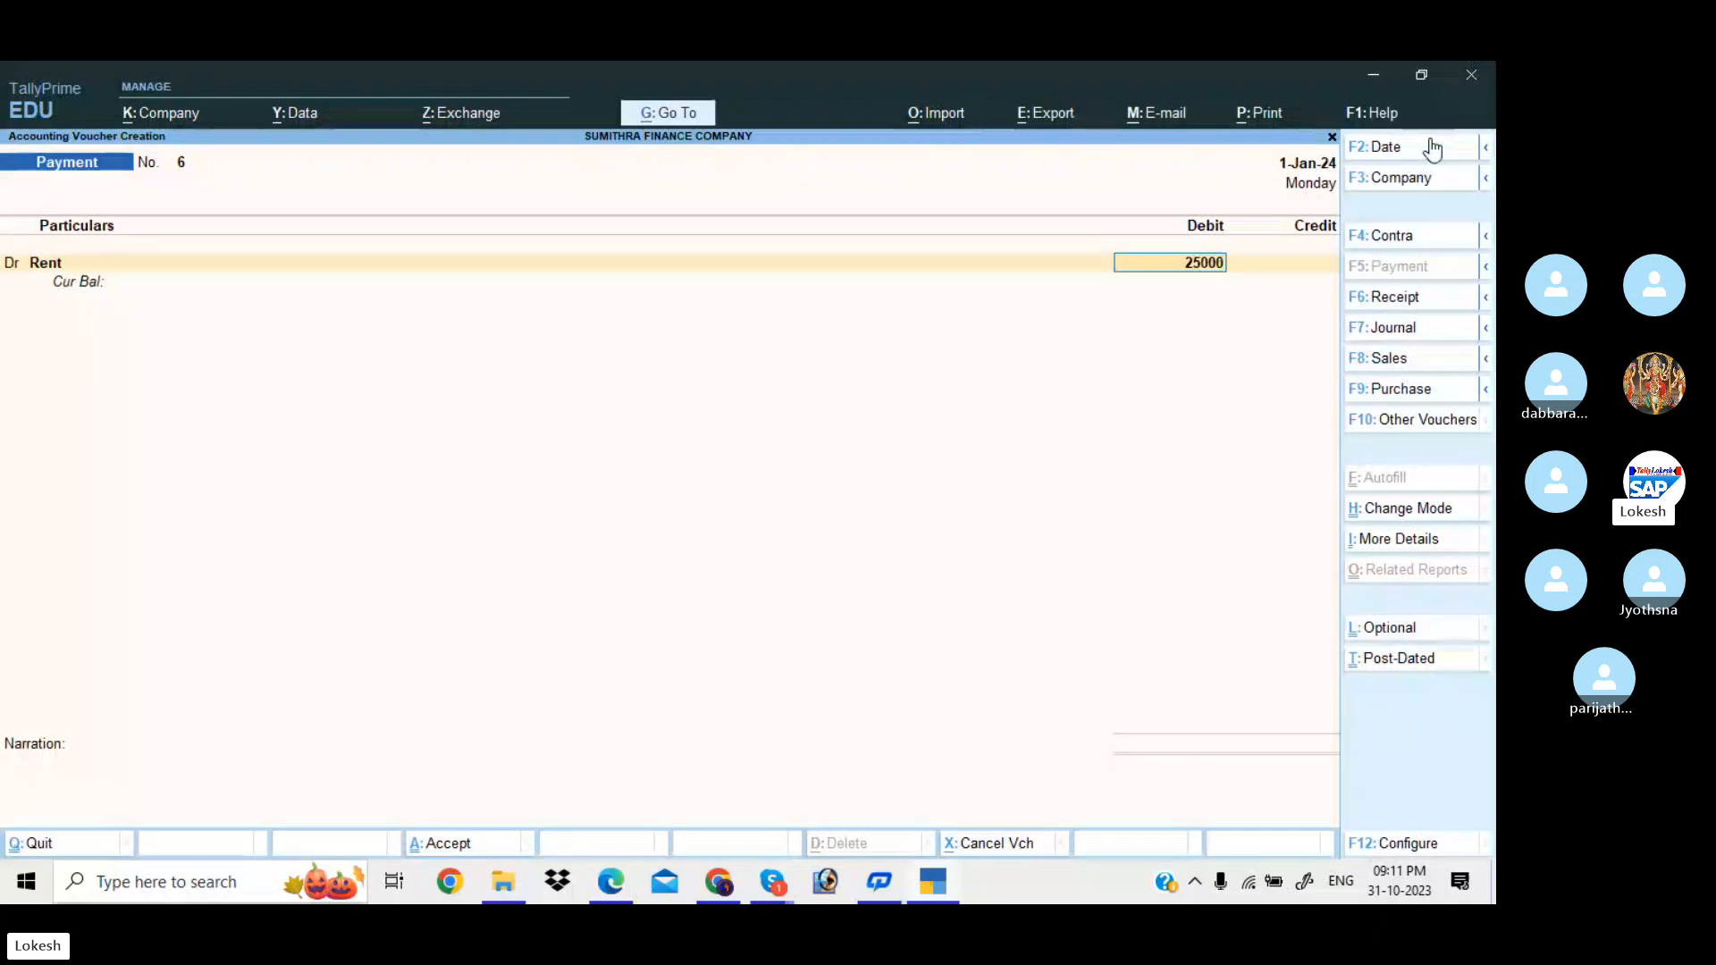
key(Return)
- Add a second debit line for Electricity bill with the PDF amount of 8,000
key(d)
key(Return)
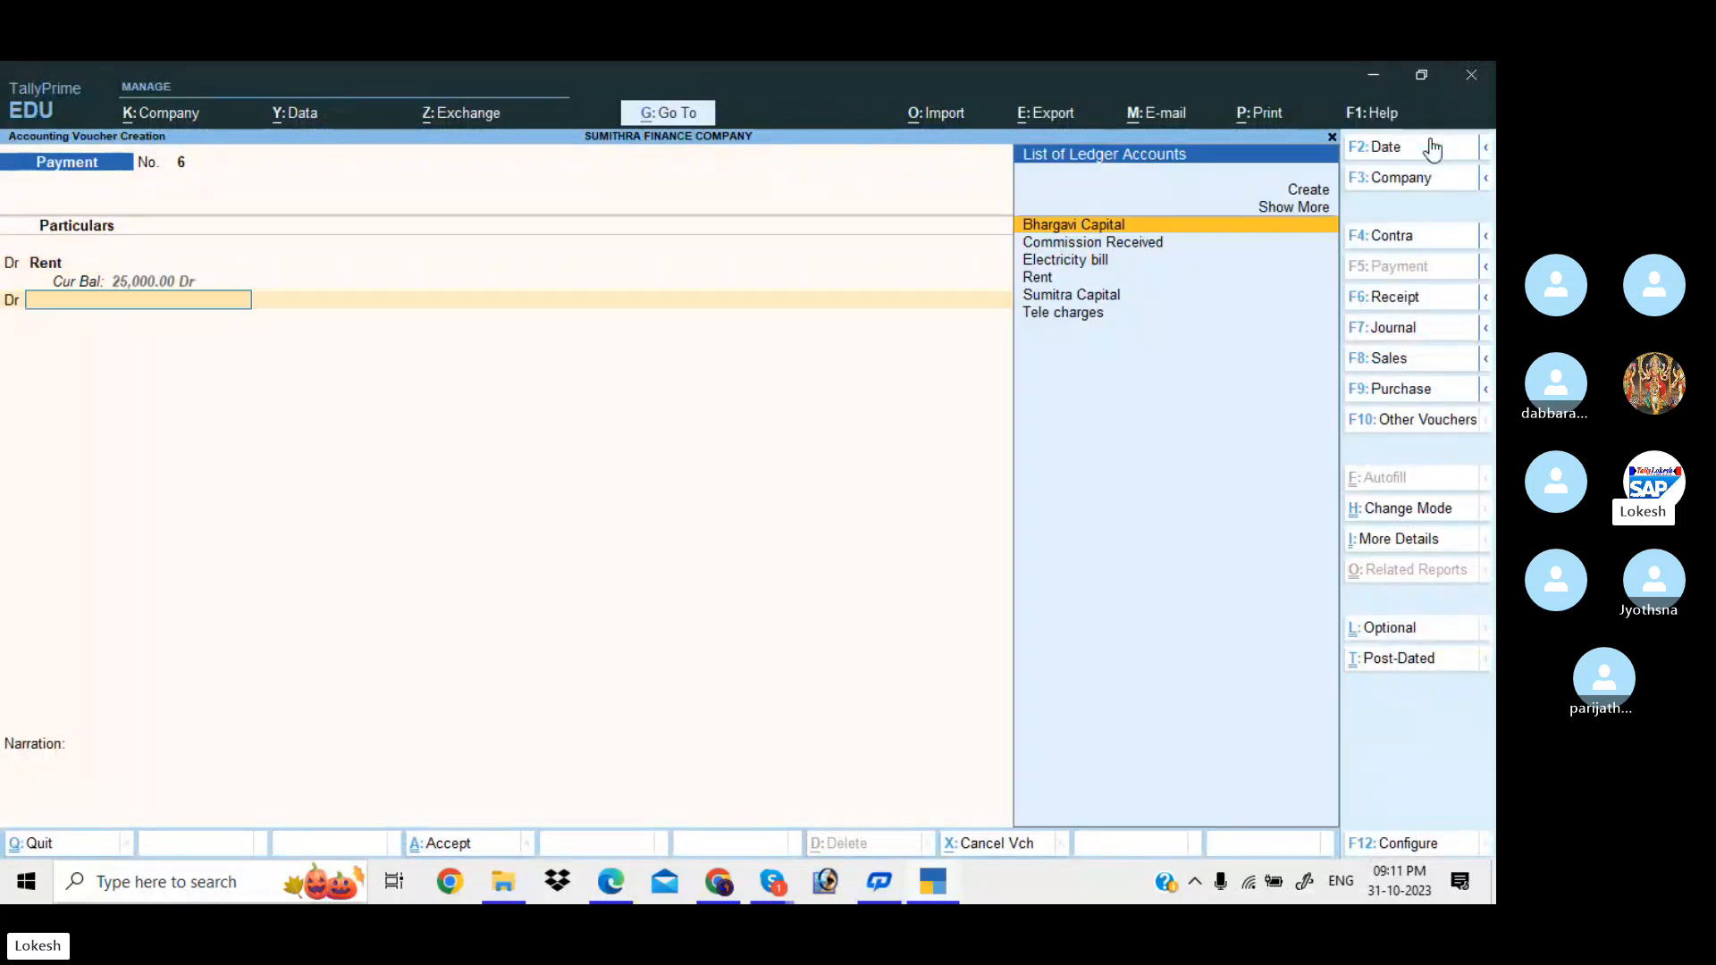
text(EL)
key(Return)
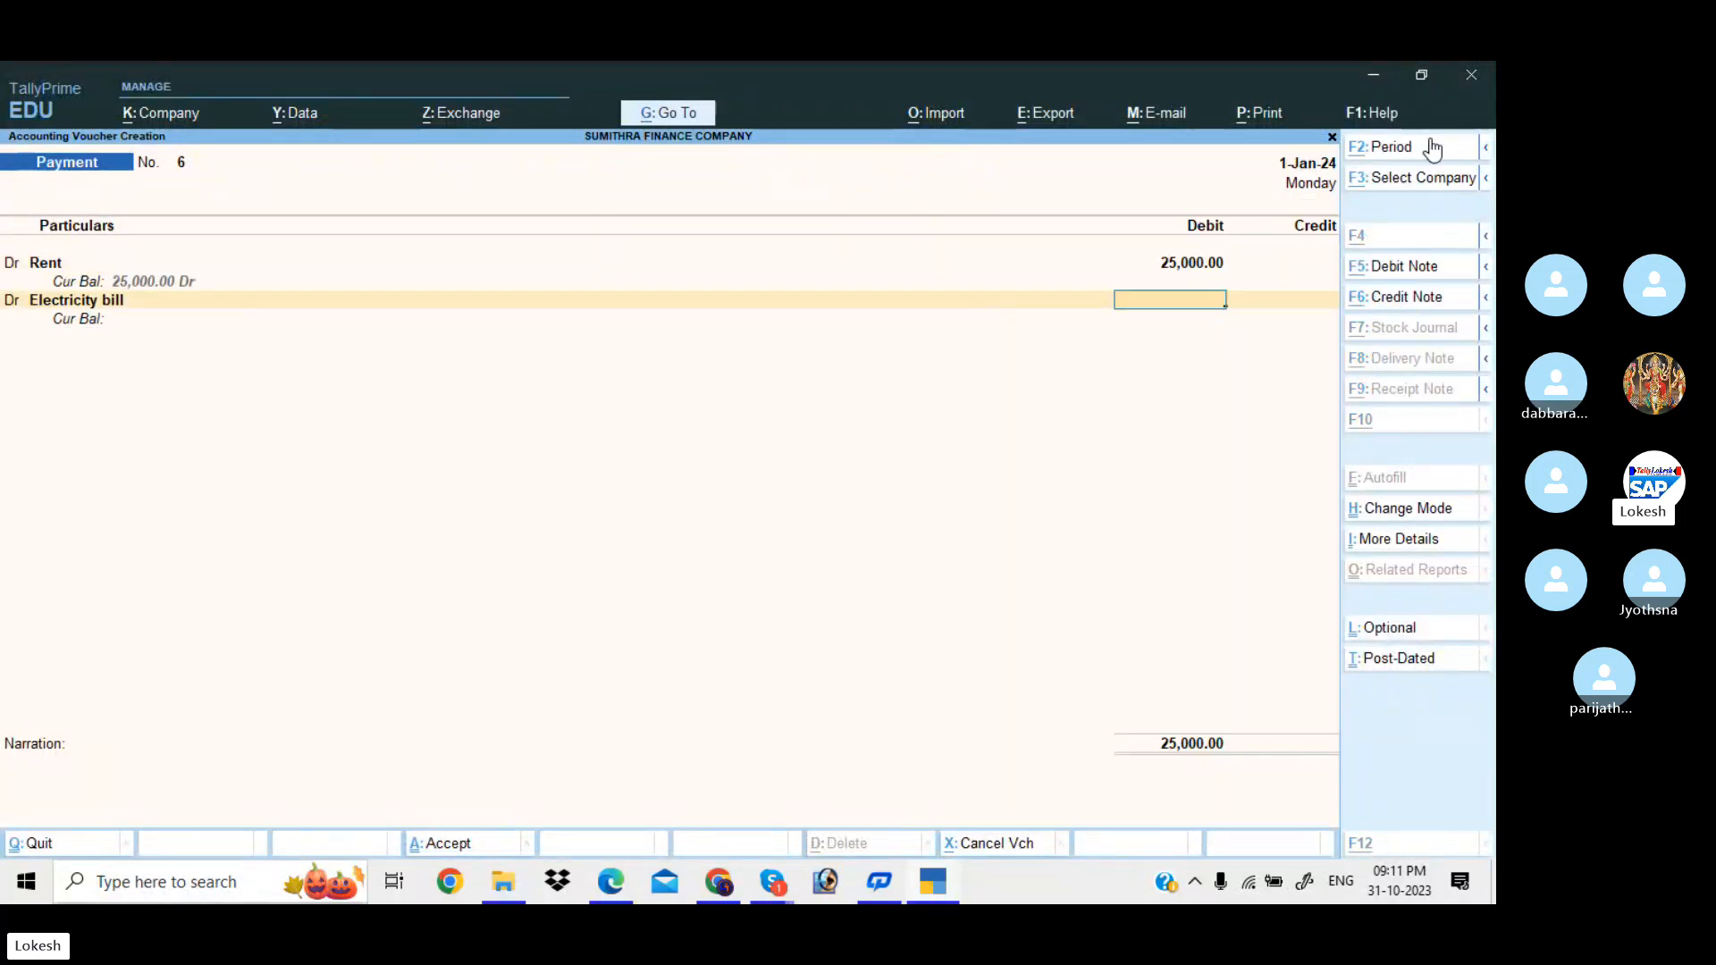
key(alt+Tab)
key(alt+Tab)
text(8000)
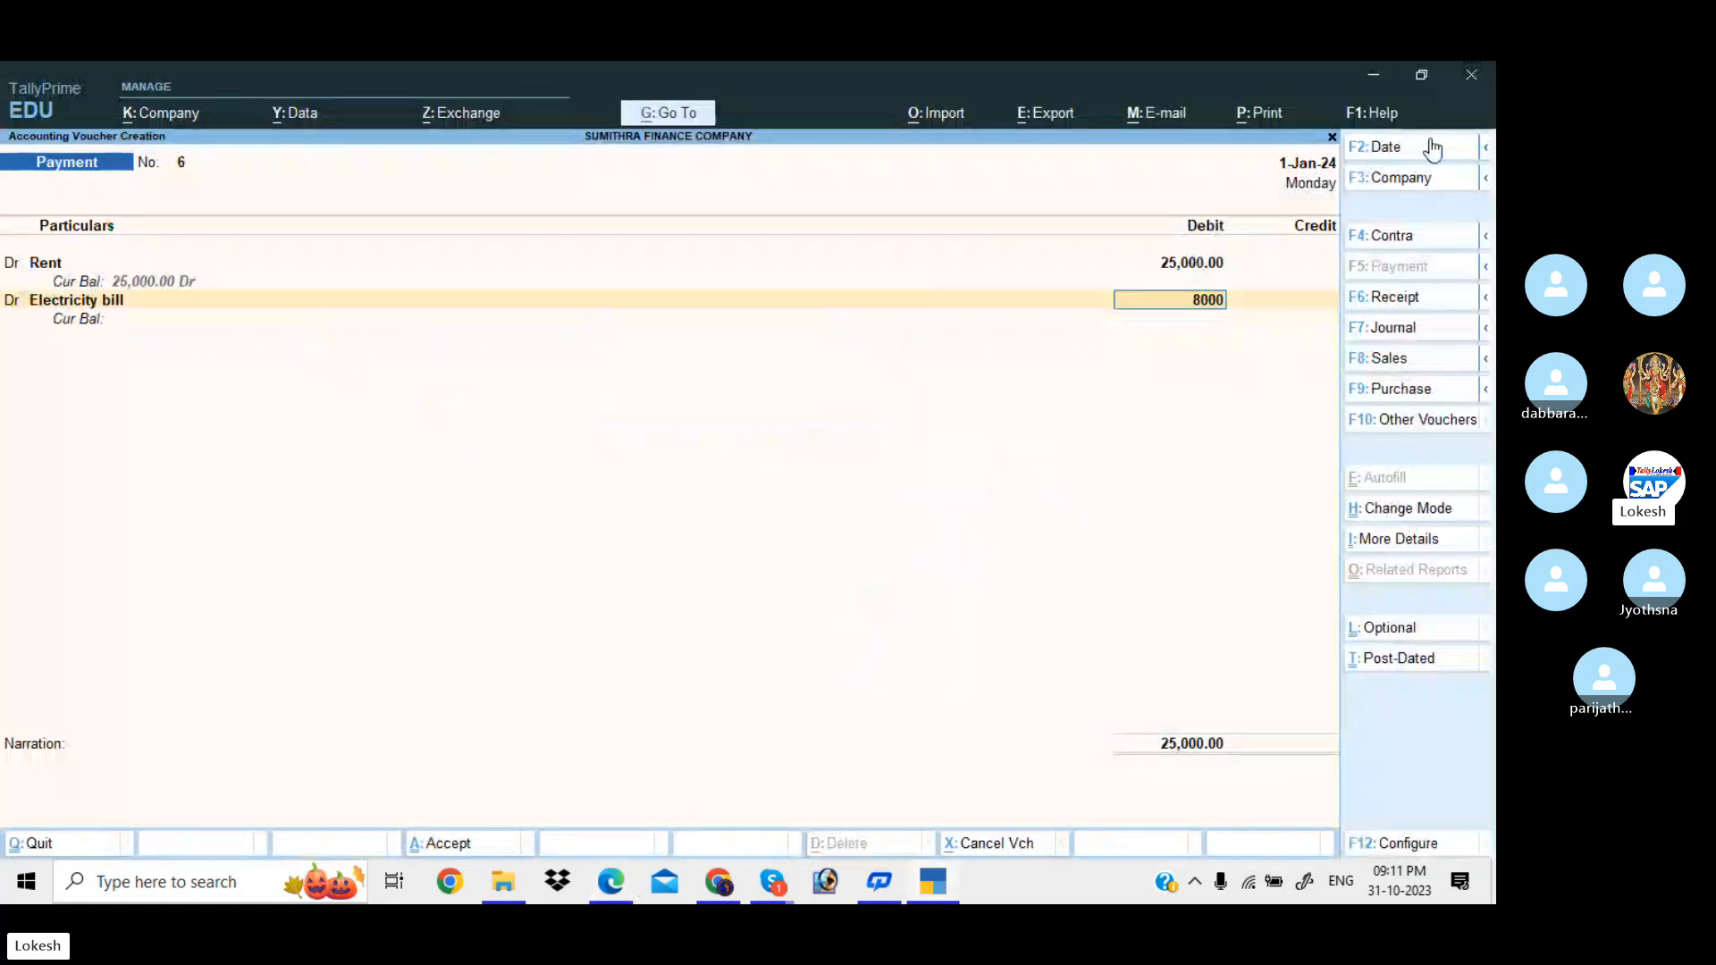
key(Return)
- Add a third debit line for Tele charges with 5,000 from the PDF
key(d)
key(Return)
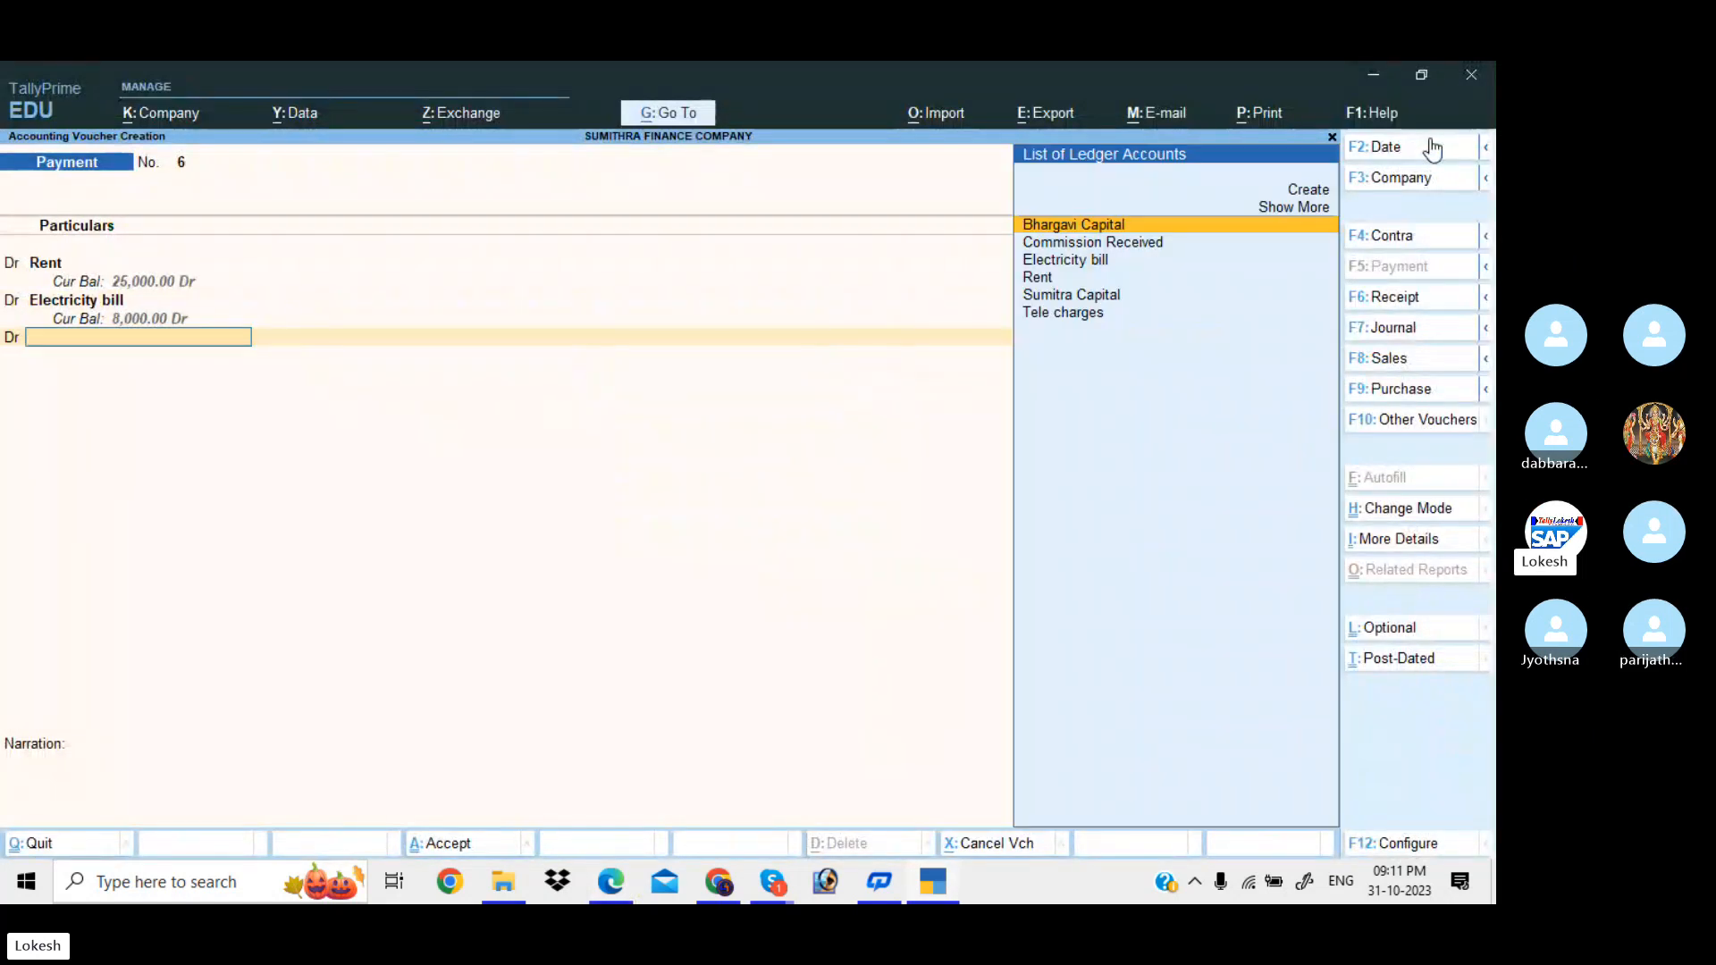
text(te)
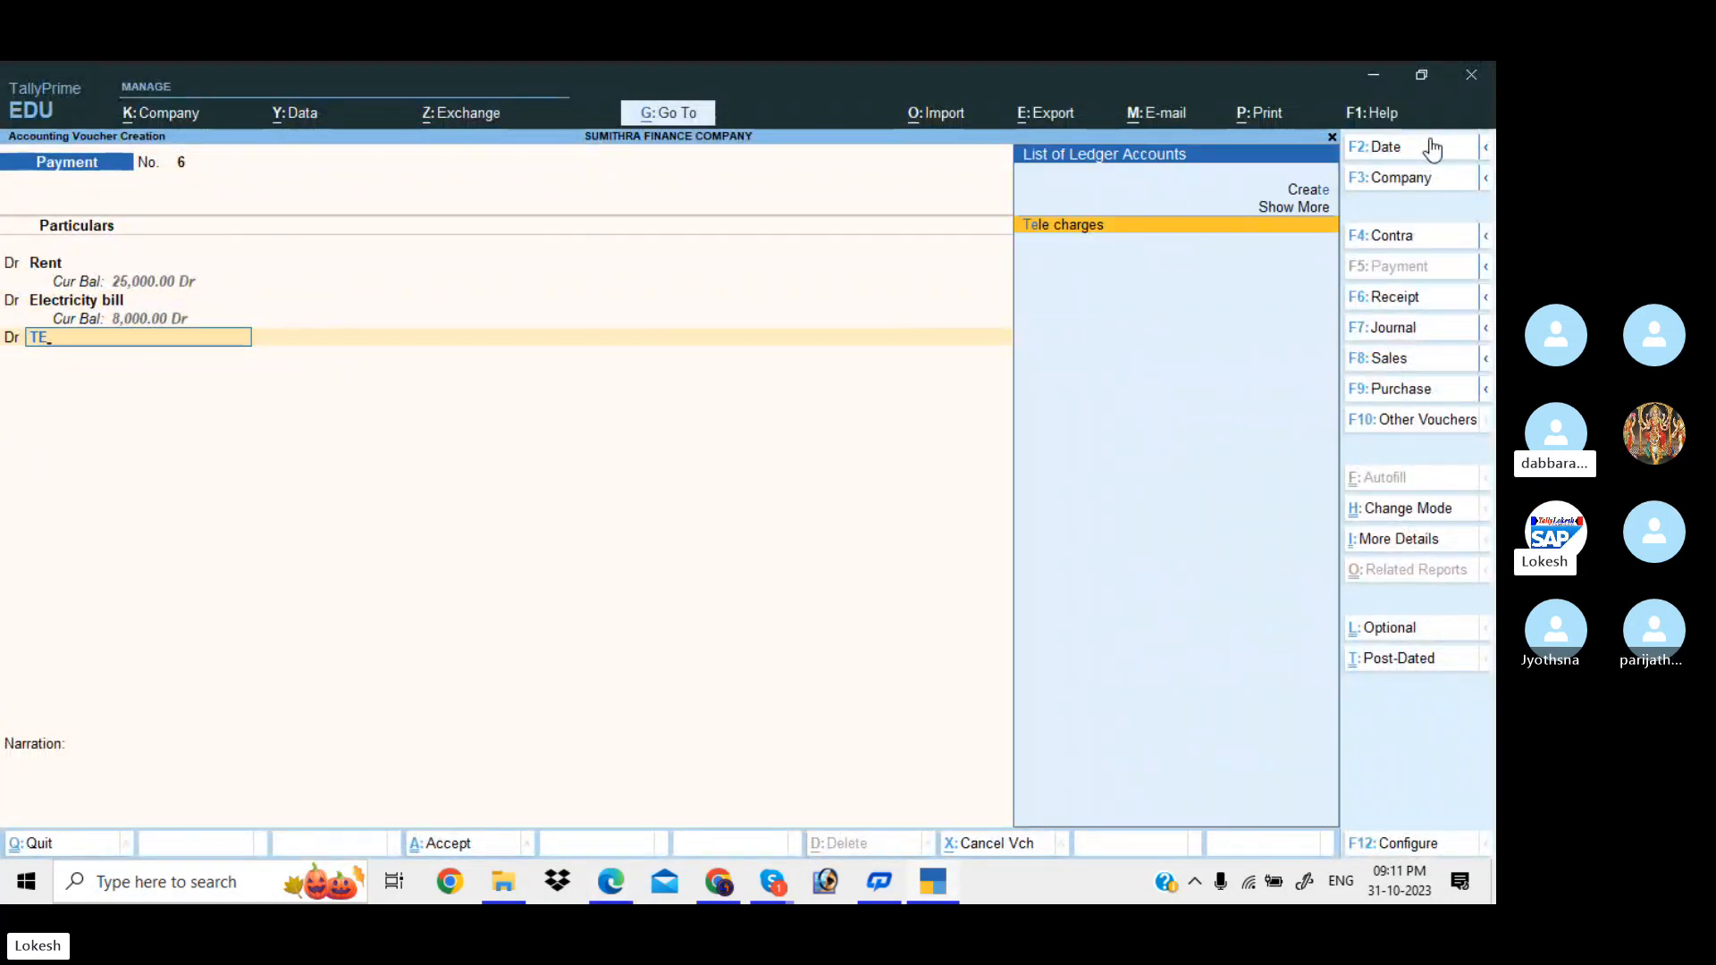
key(Return)
key(alt+Tab)
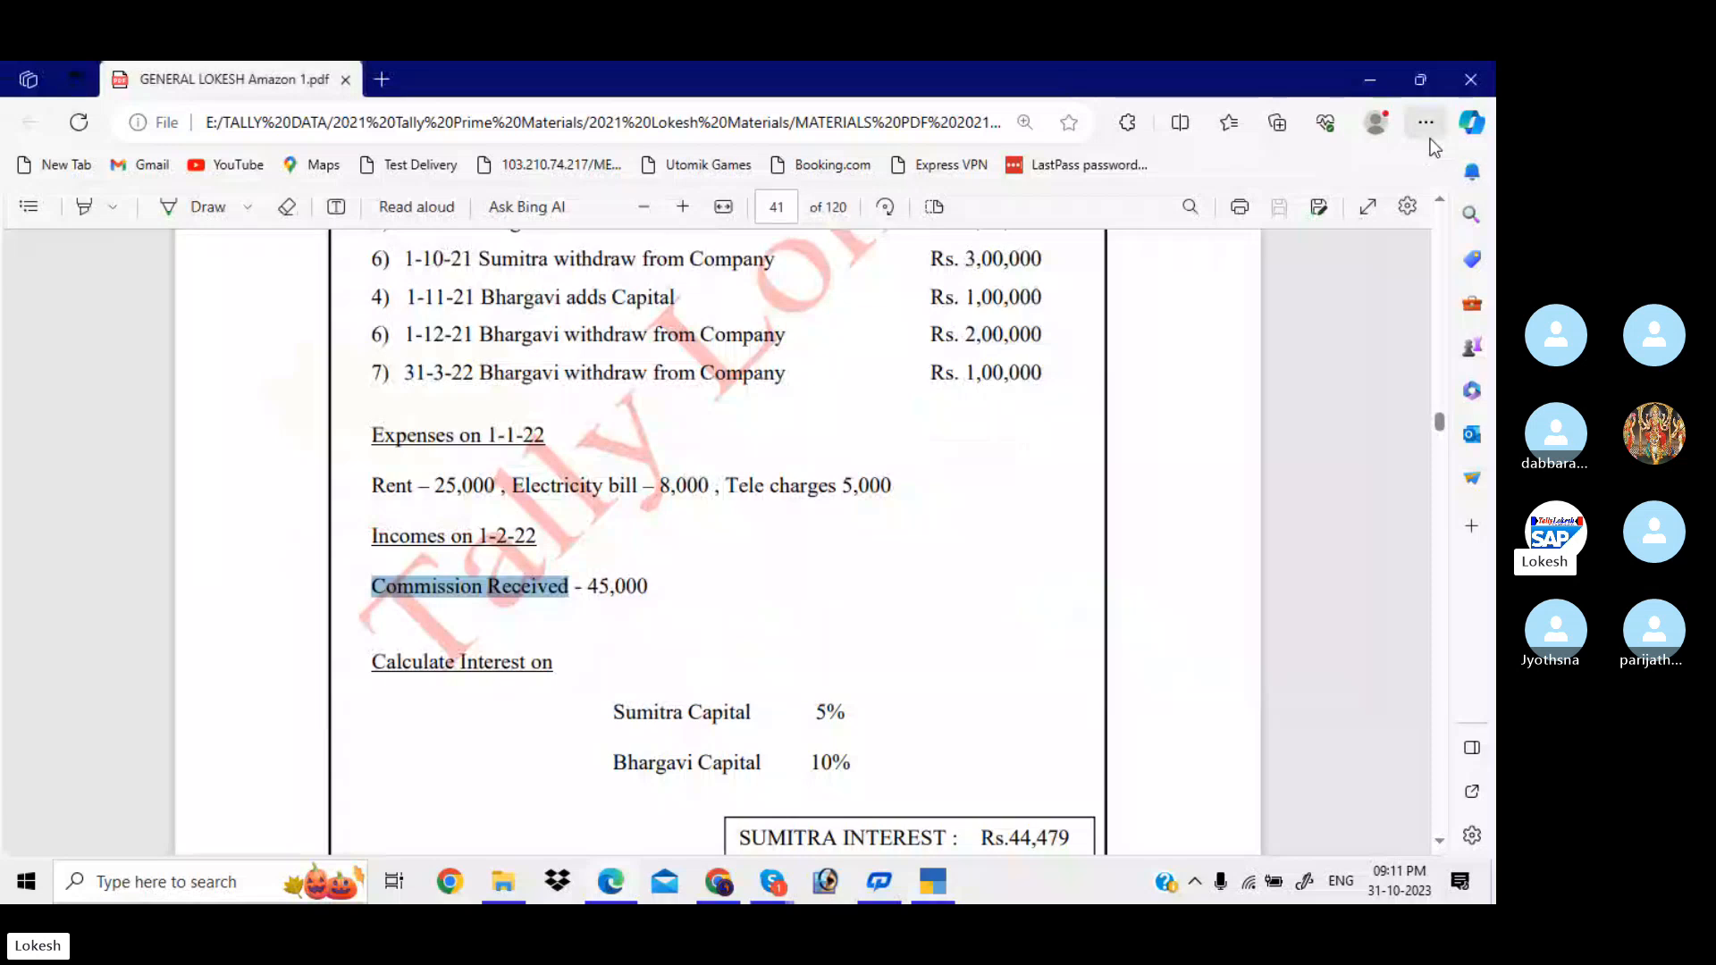
key(alt+Tab)
text(5000)
key(Return)
- Credit Cash with the combined 38,000 of expenses and accept the payment without a narration
key(Return)
key(Down)
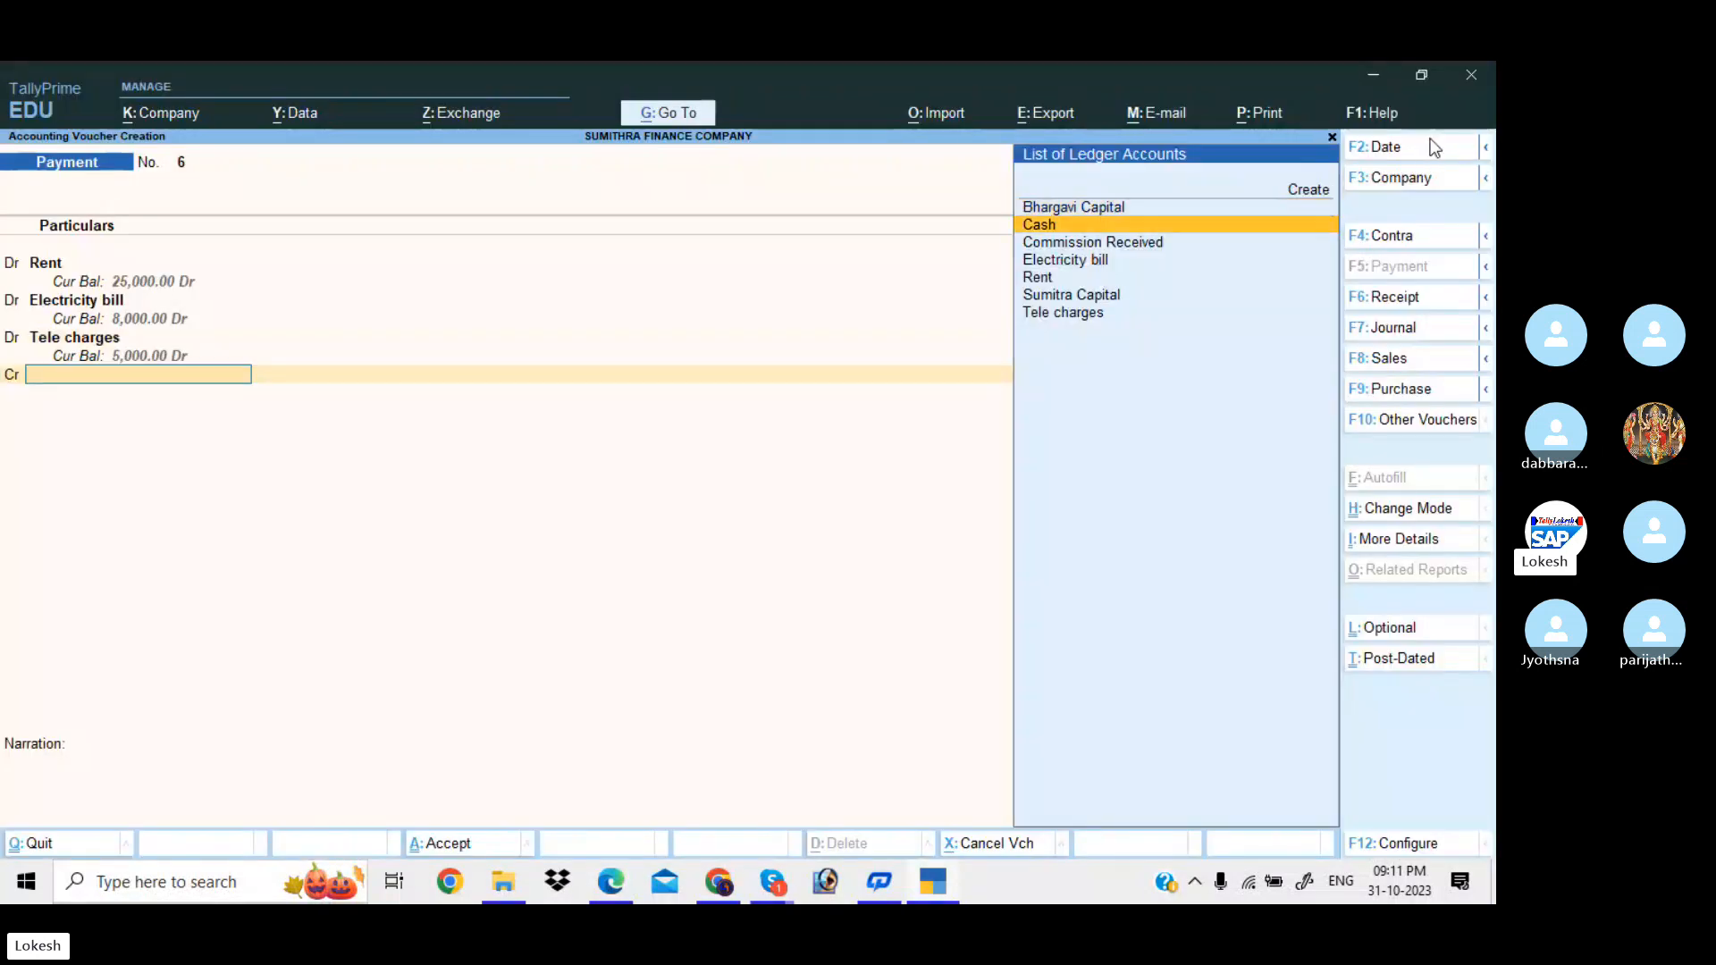
key(Return)
key(Return)
key(Return)
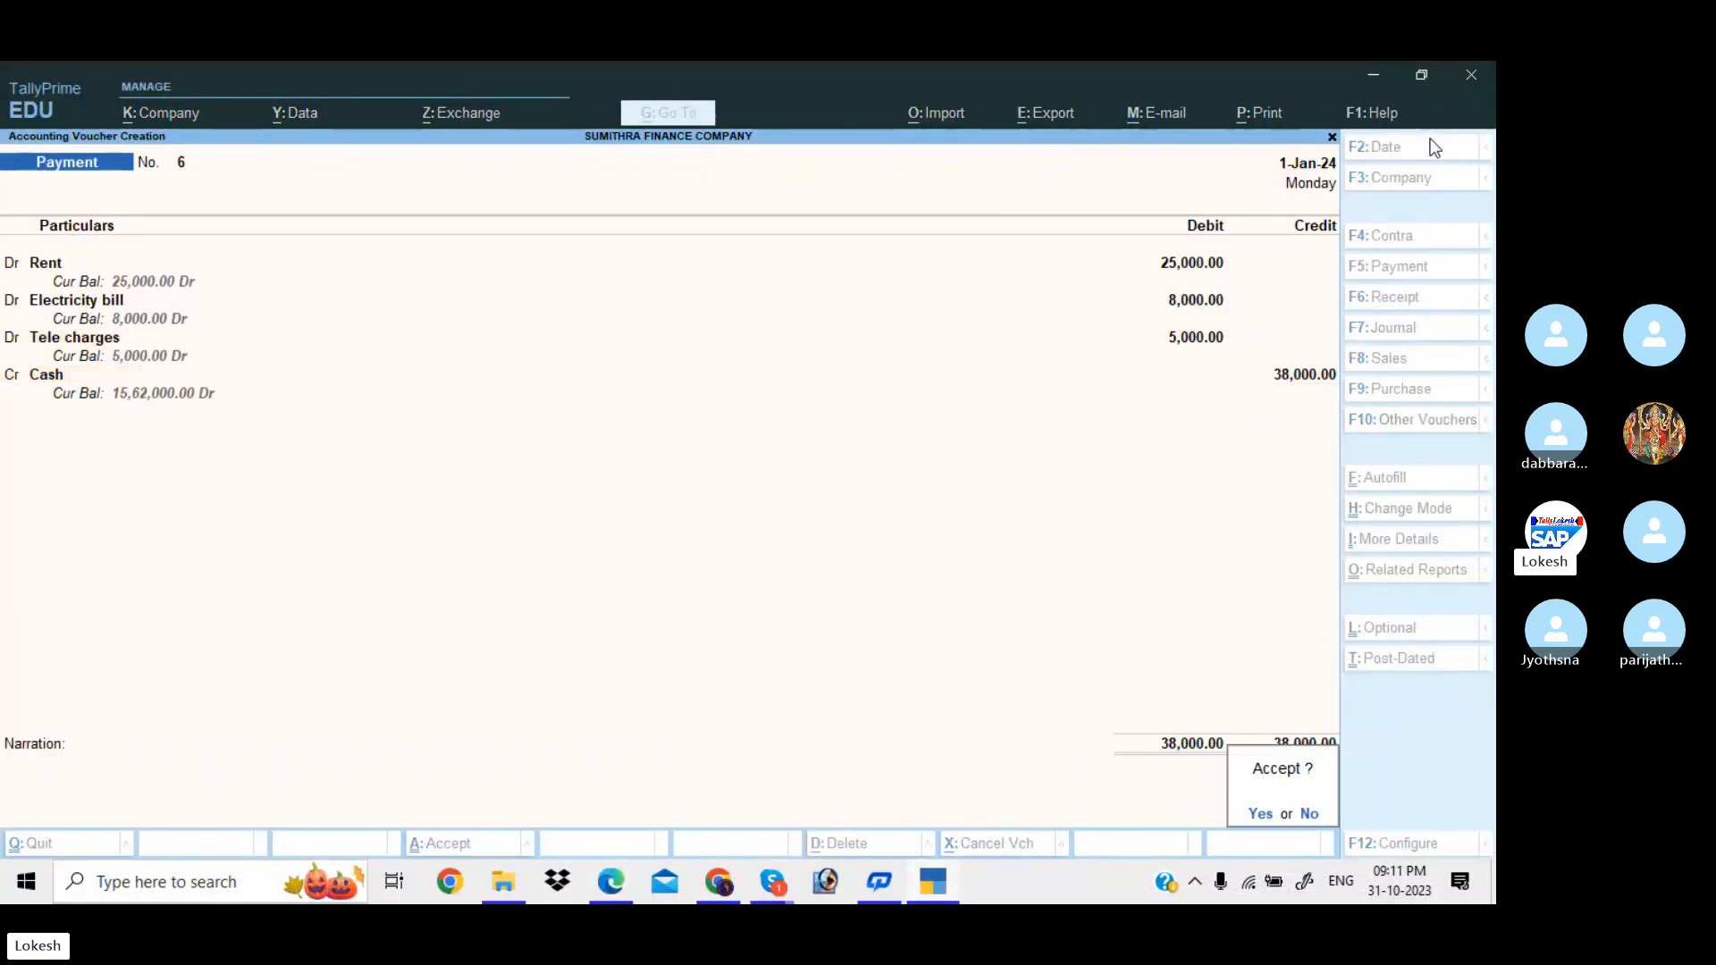
key(Return)
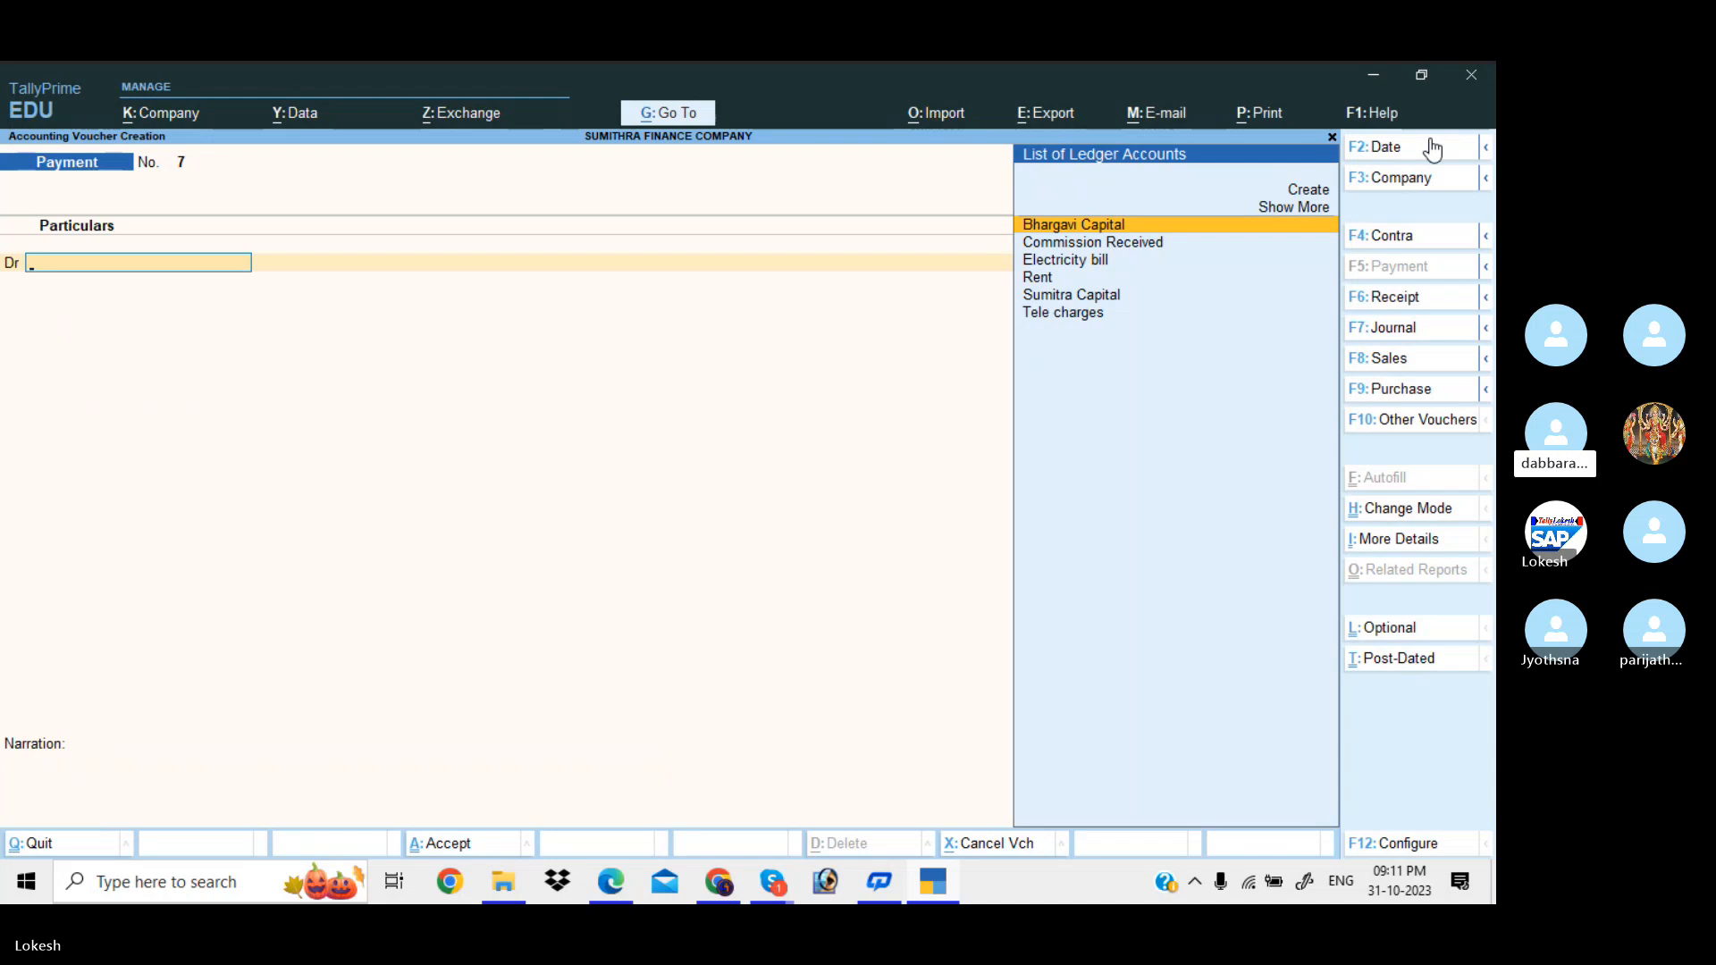
- Check the income entry in the course PDF and start a Receipt voucher dated 1-Feb-24
key(alt)
key(alt+Tab)
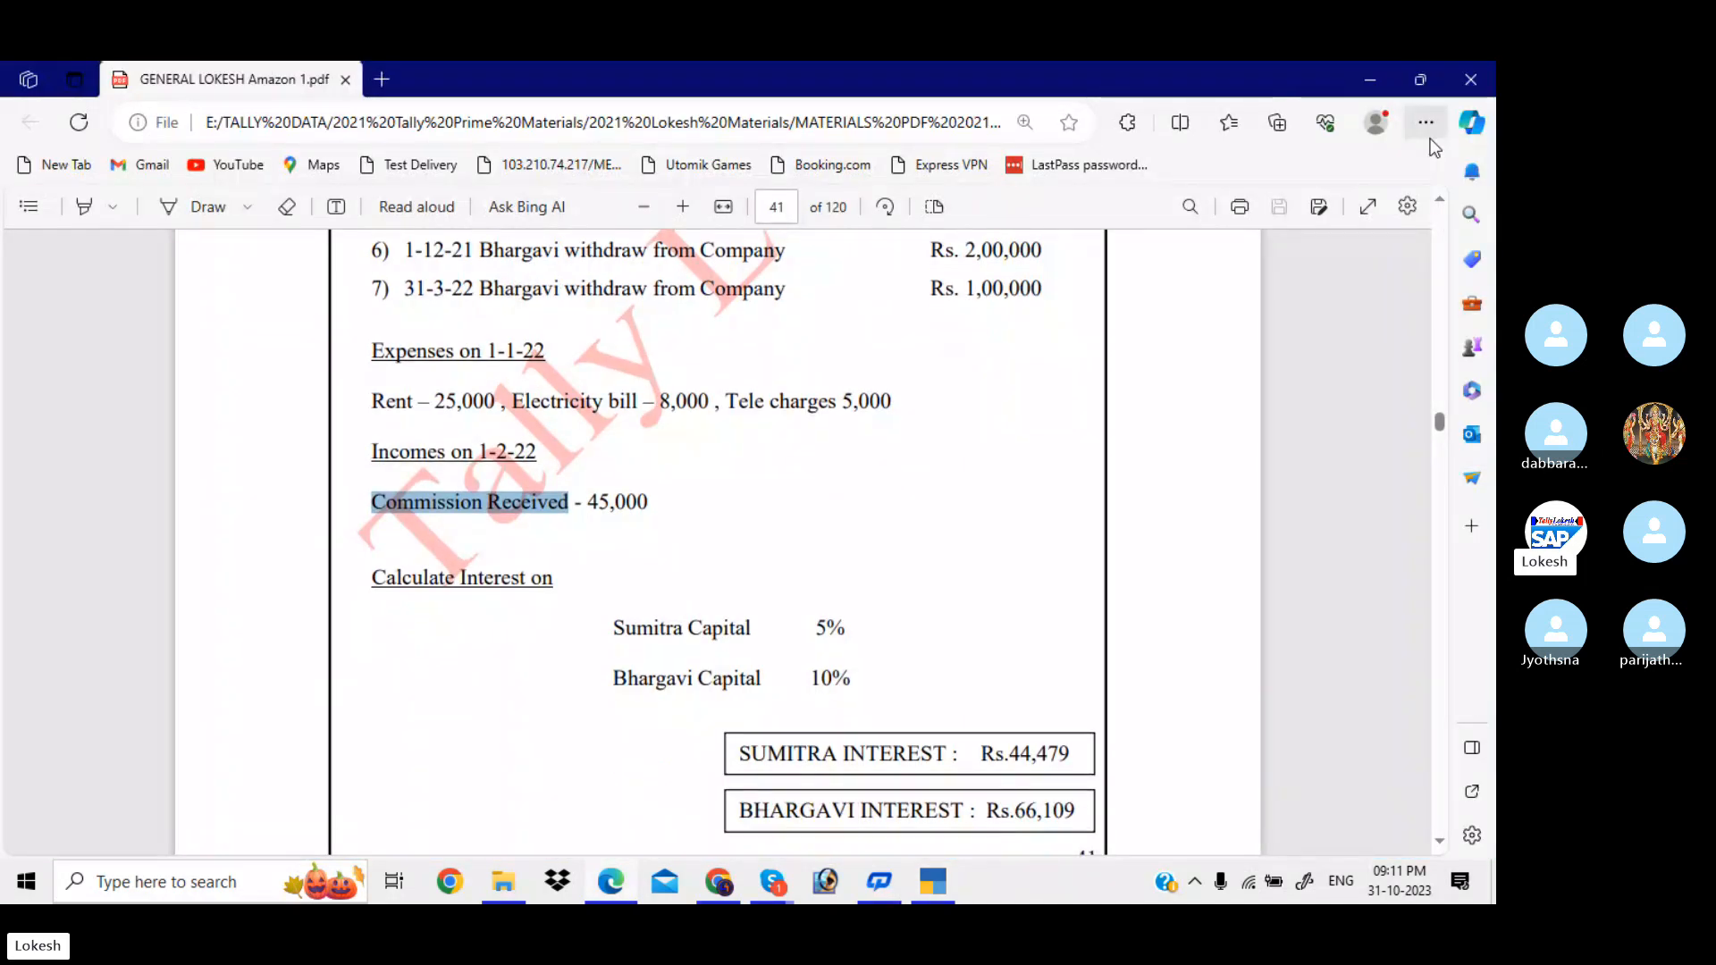
key(alt+Tab)
click(1426, 297)
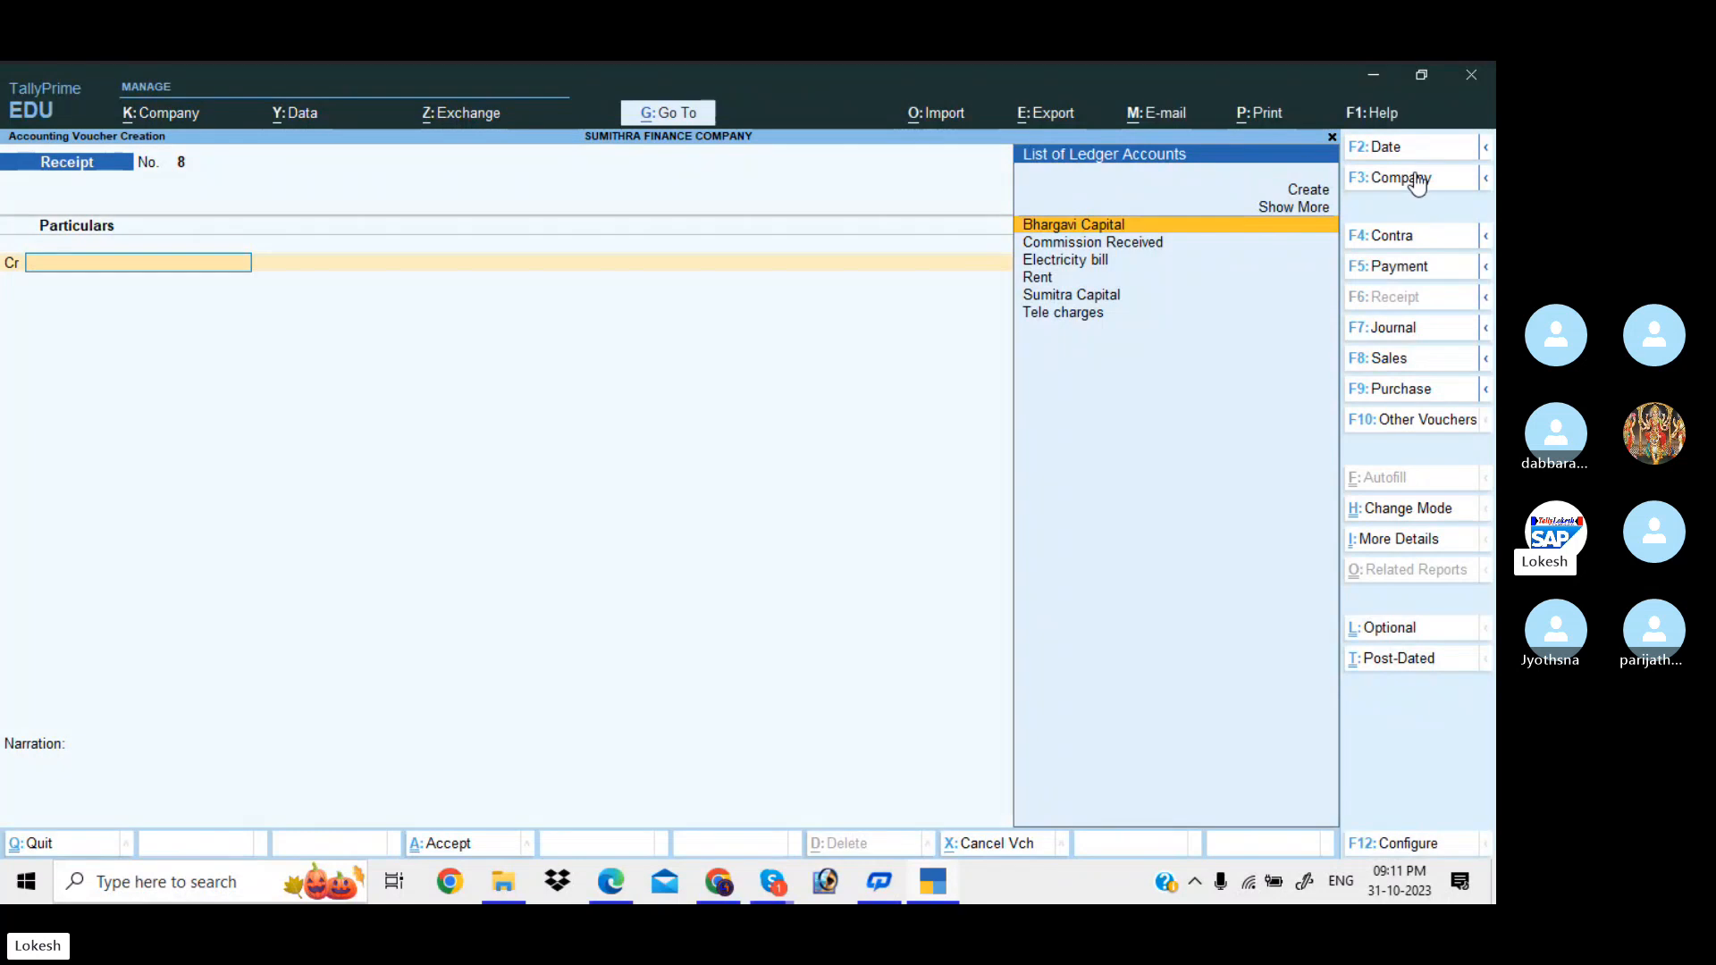
click(1405, 155)
text(1-)
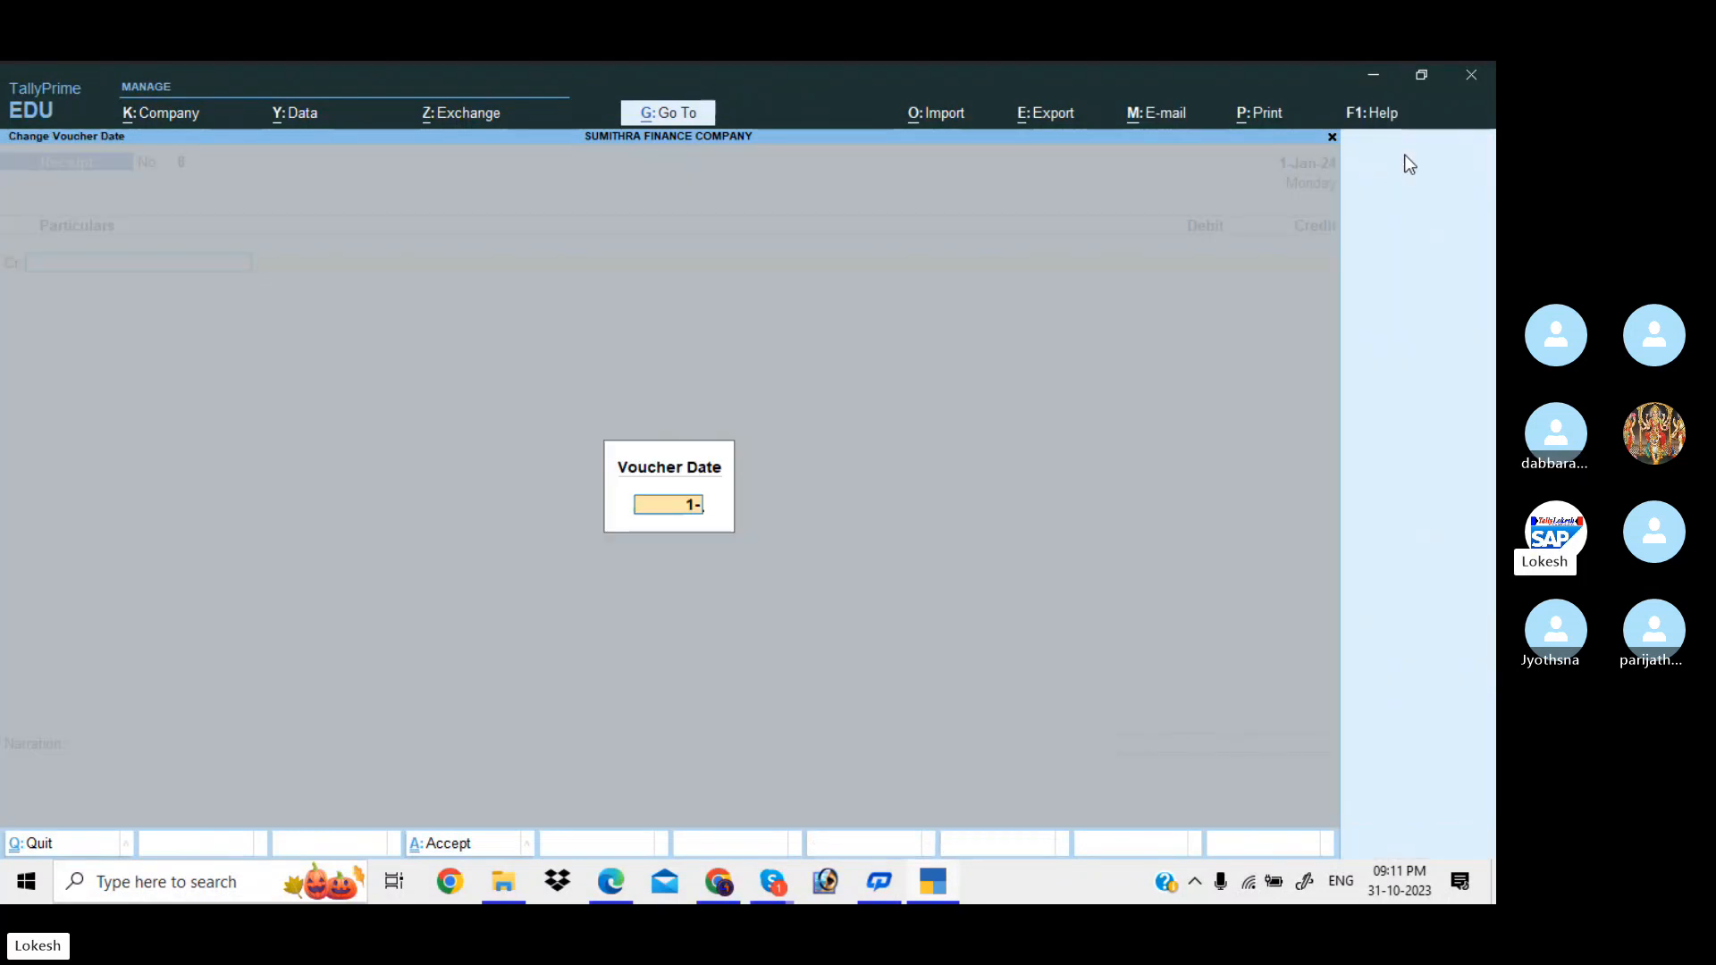
key(Return)
- Credit Commission Received with 45,000 as listed in the PDF
text(com)
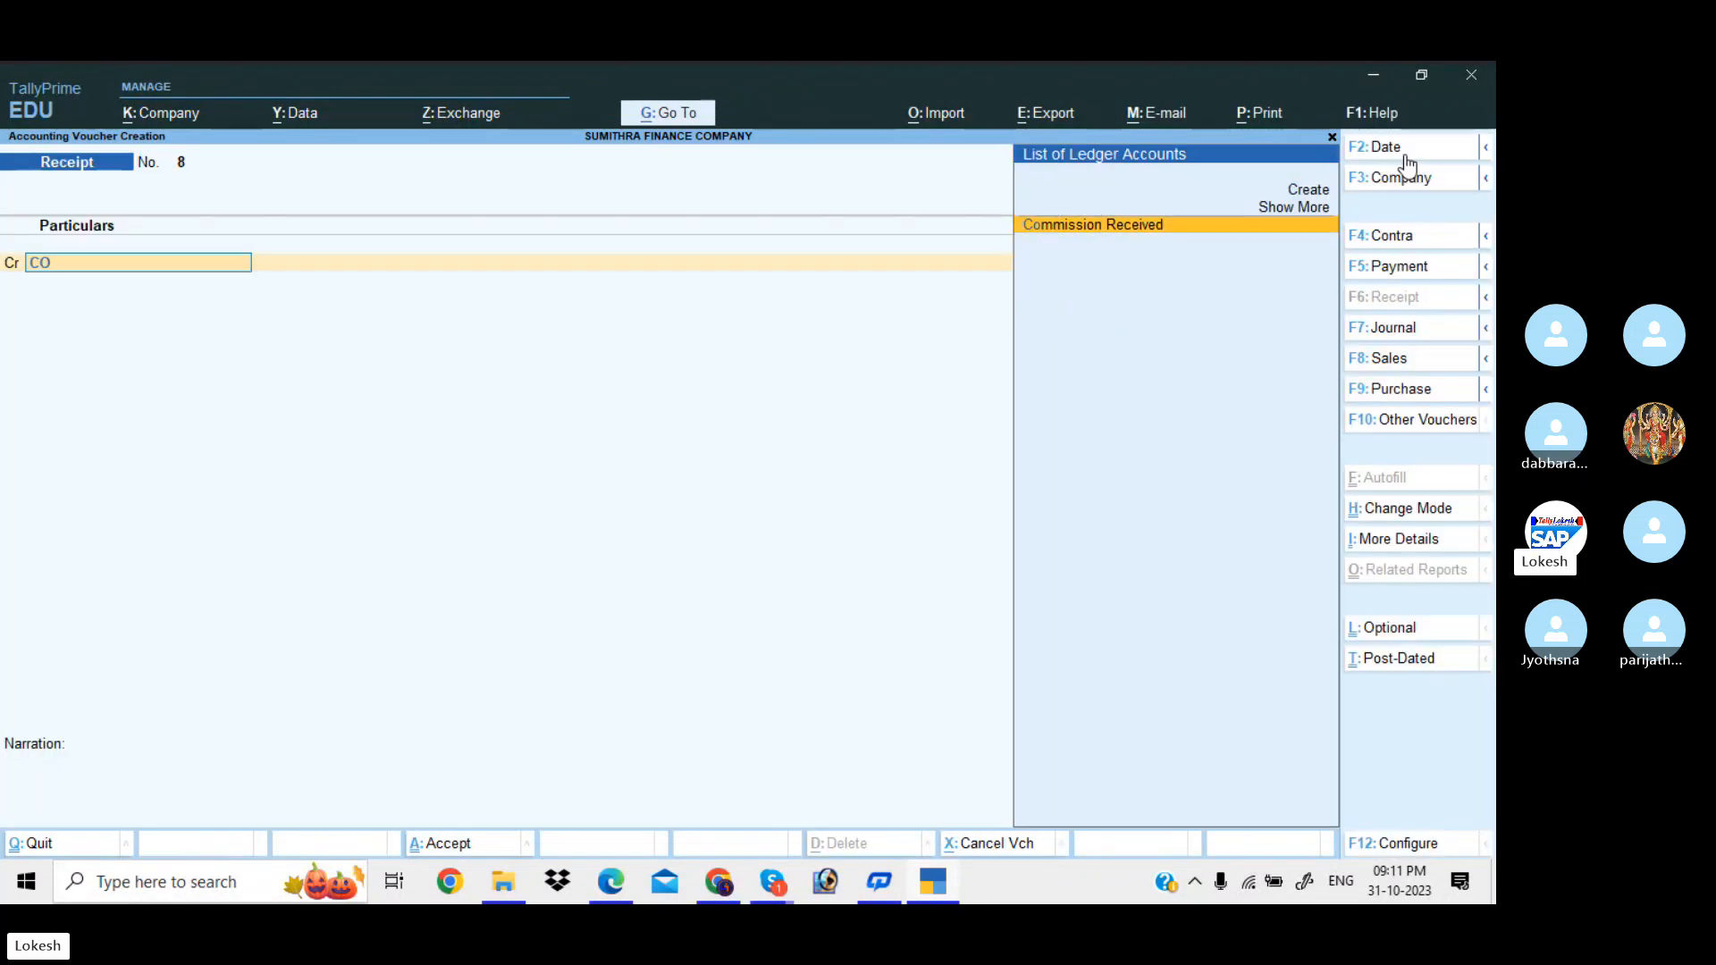
key(Return)
text(4)
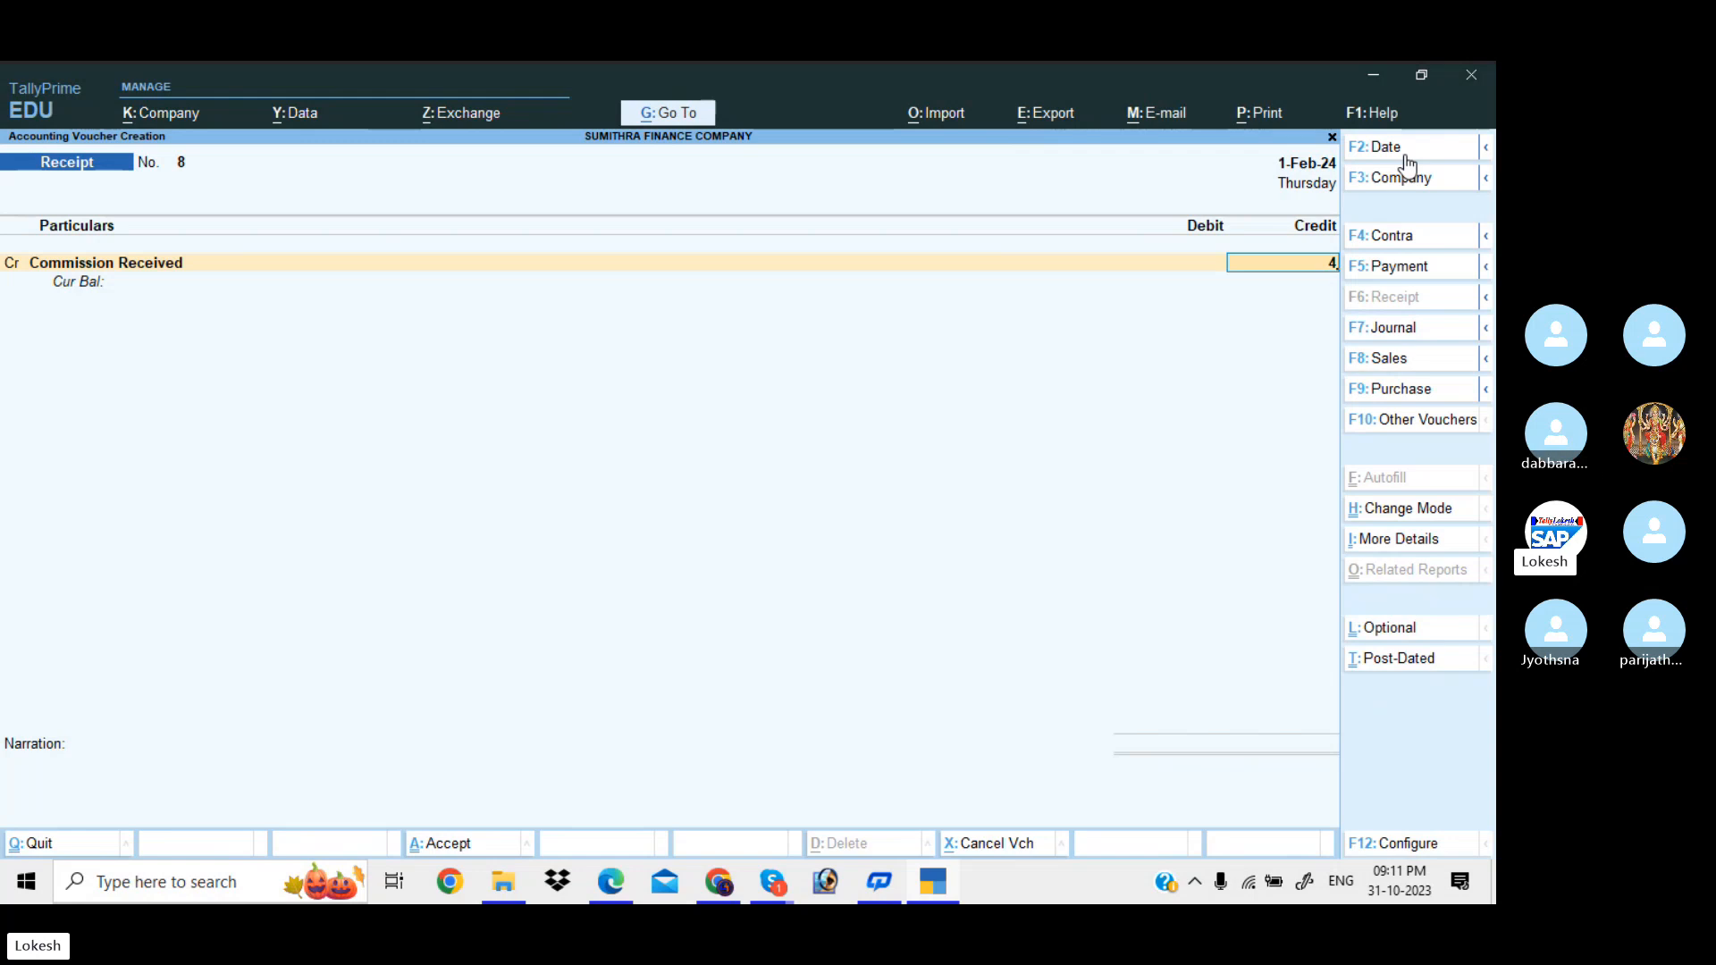
key(alt+Tab)
key(alt+Tab)
text(500)
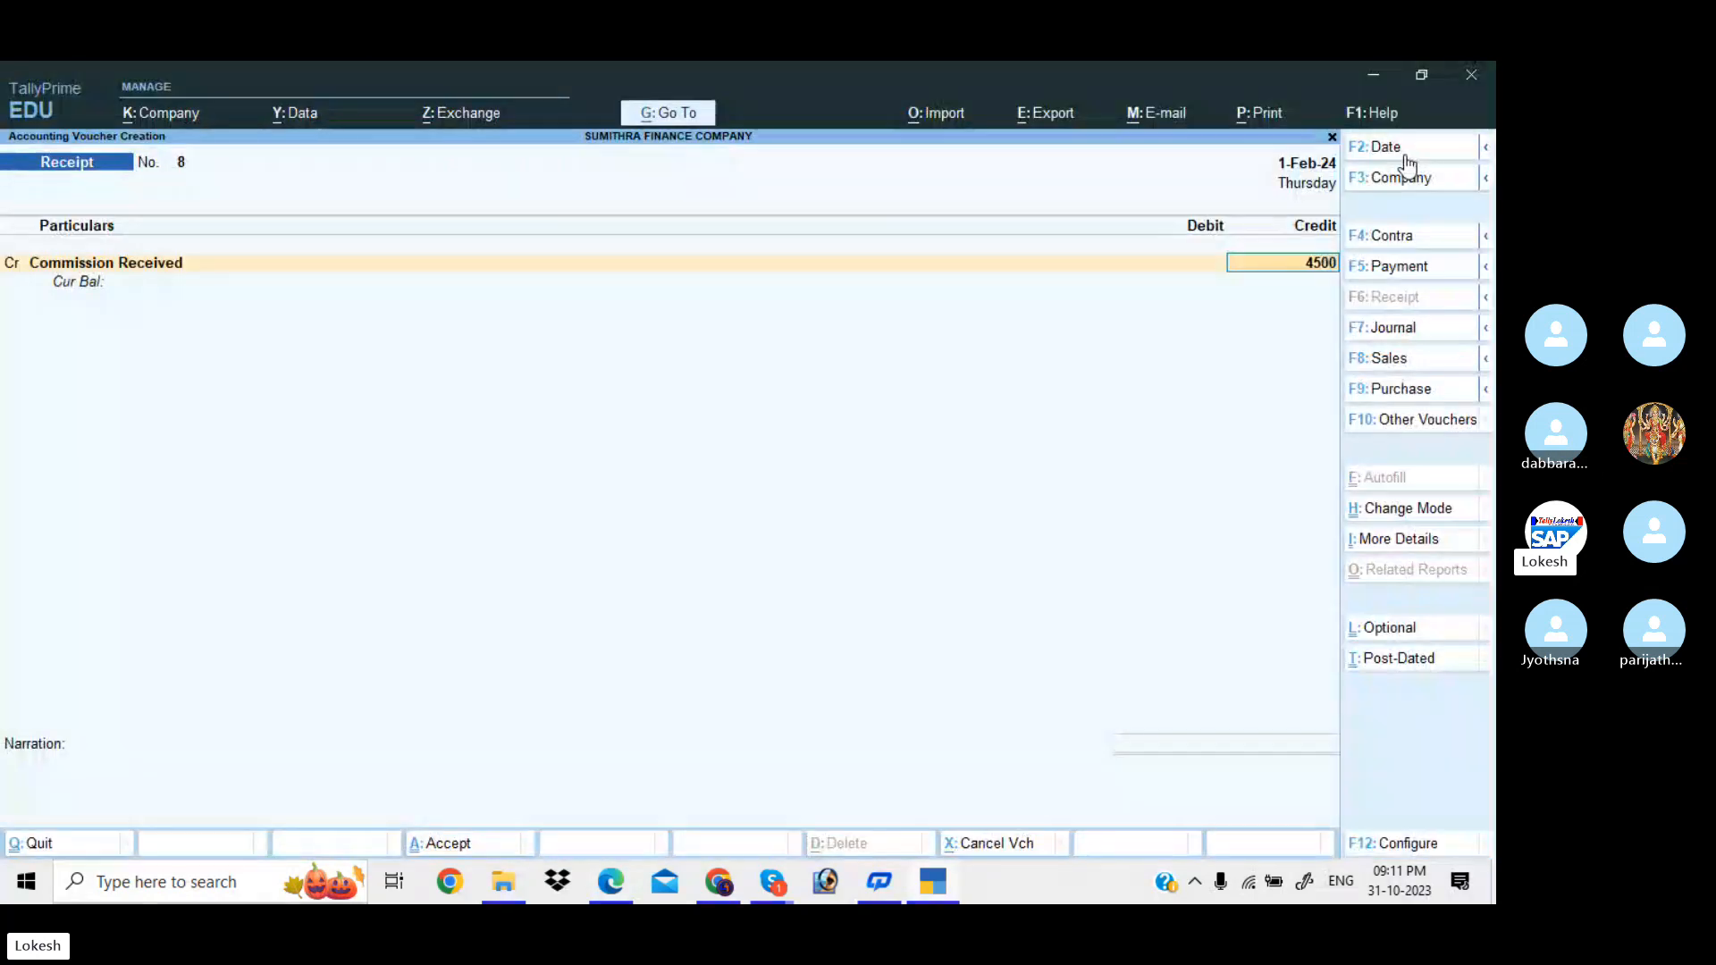
text(00)
key(Return)
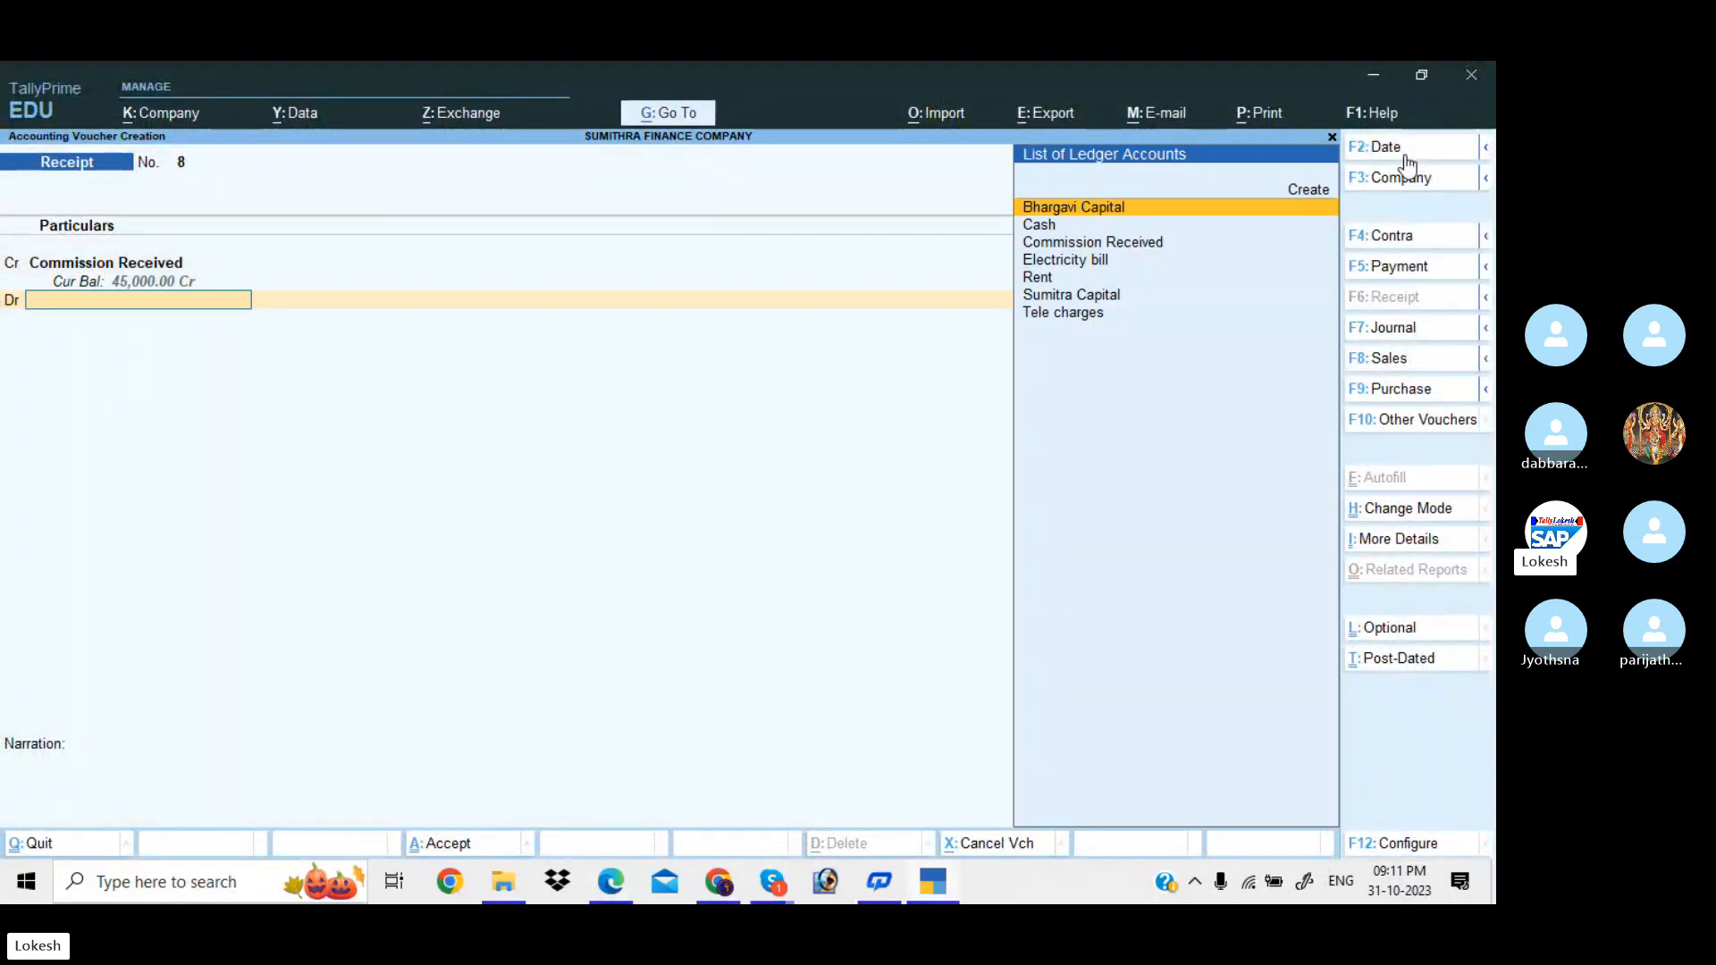
- Debit Cash with 45,000 and accept the commission receipt without a narration
key(Down)
key(Return)
key(Return)
key(Return)
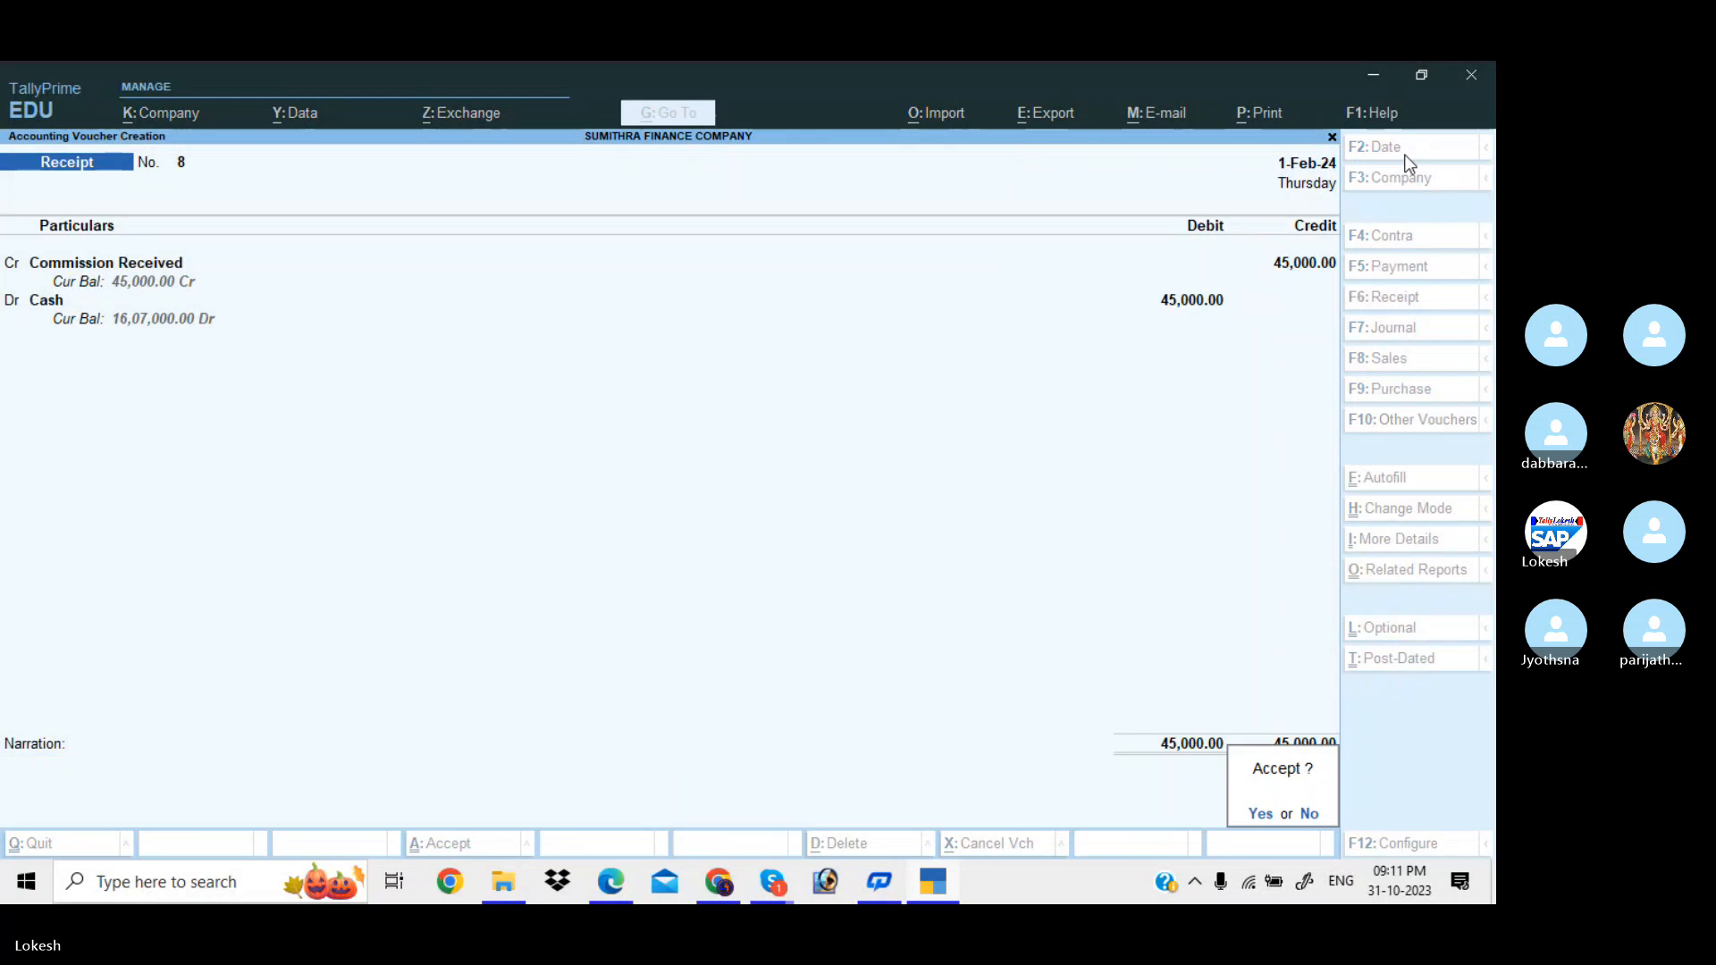
key(Return)
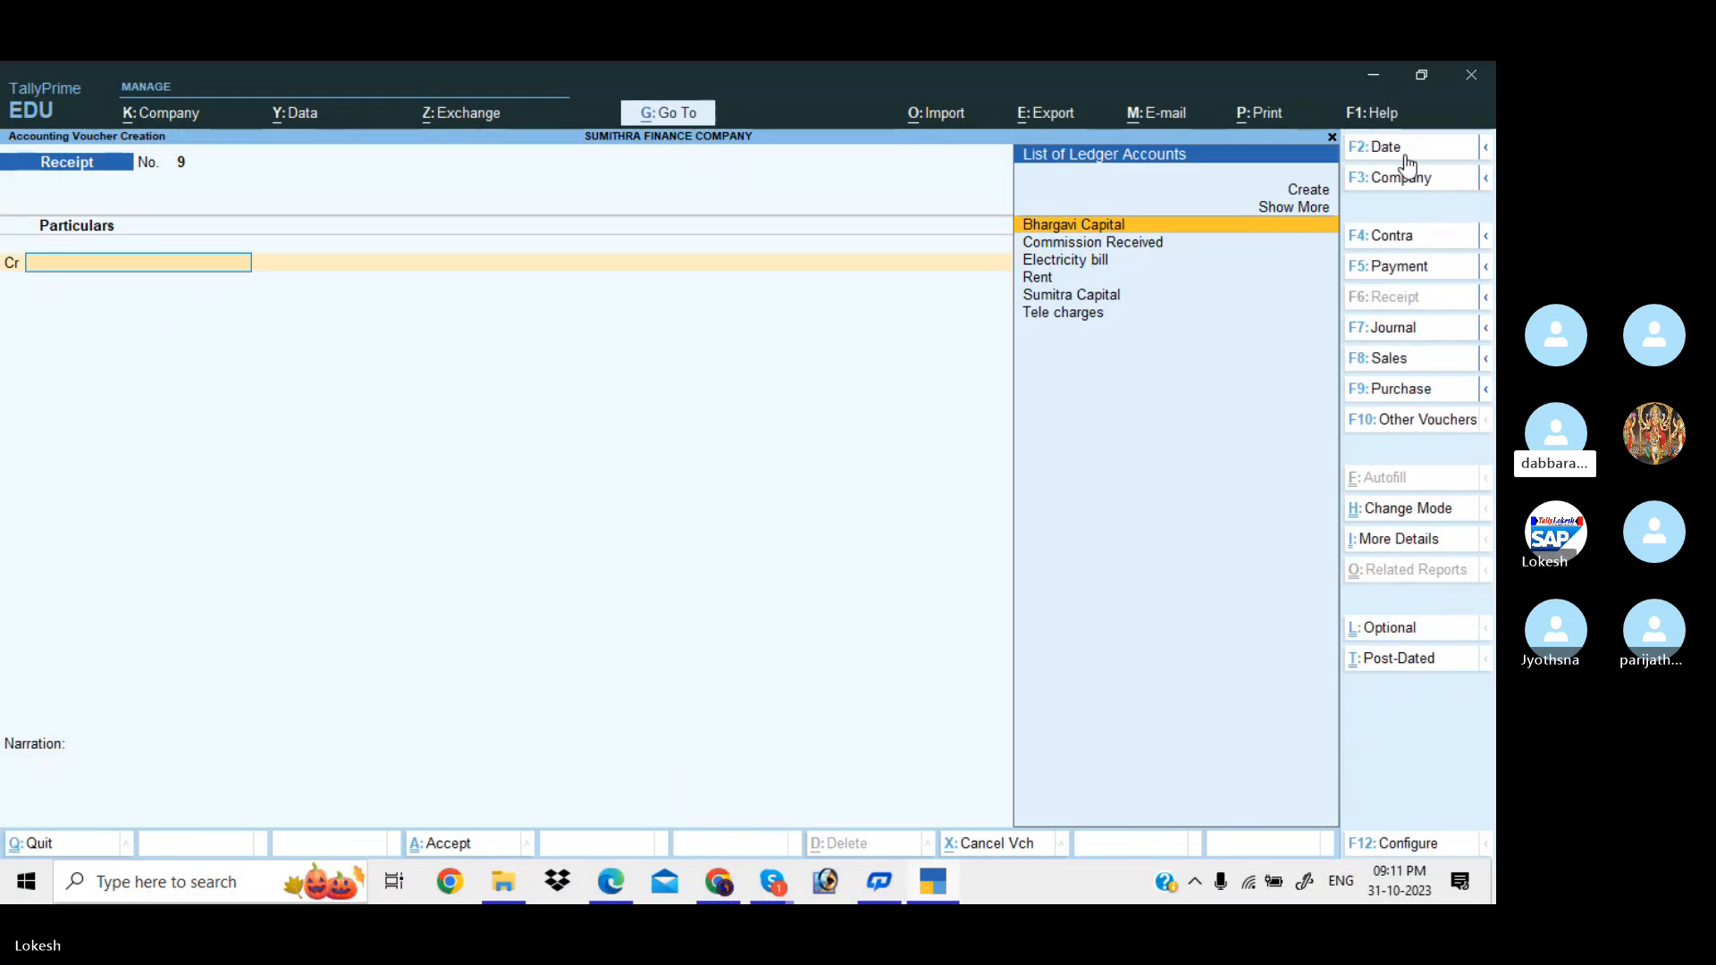
- Leave voucher entry and display the Day Book for the full period 1-Apr-23 to 31-Mar-24
key(Escape)
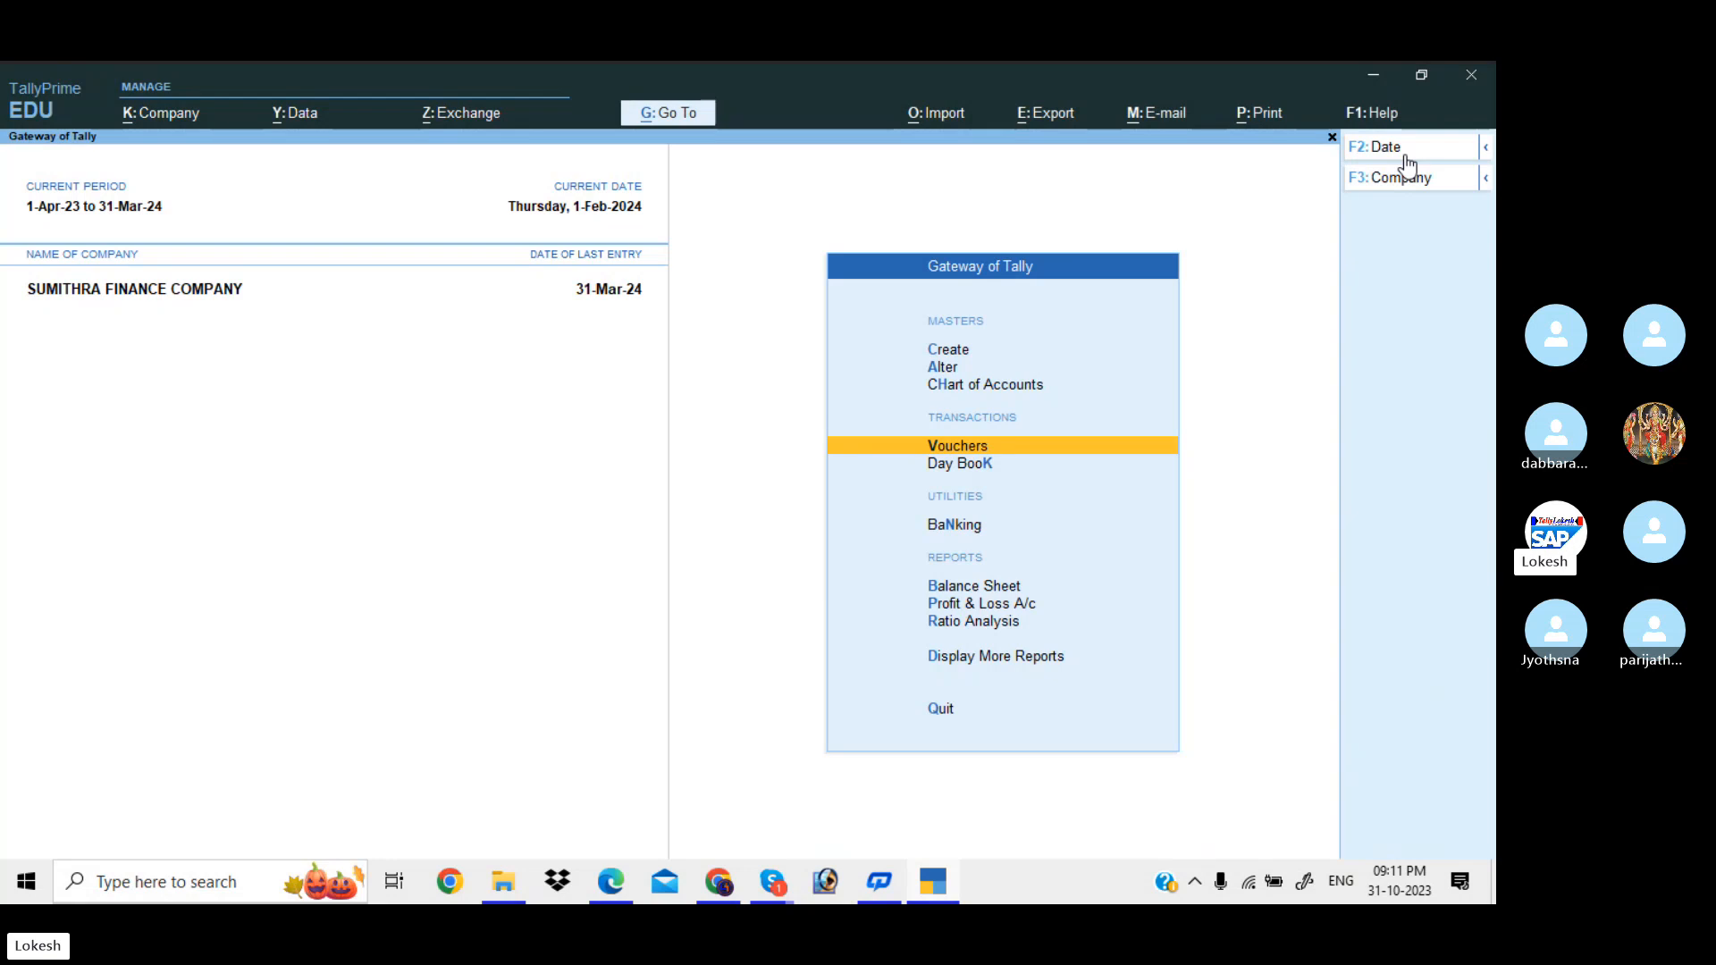
key(Down)
key(Return)
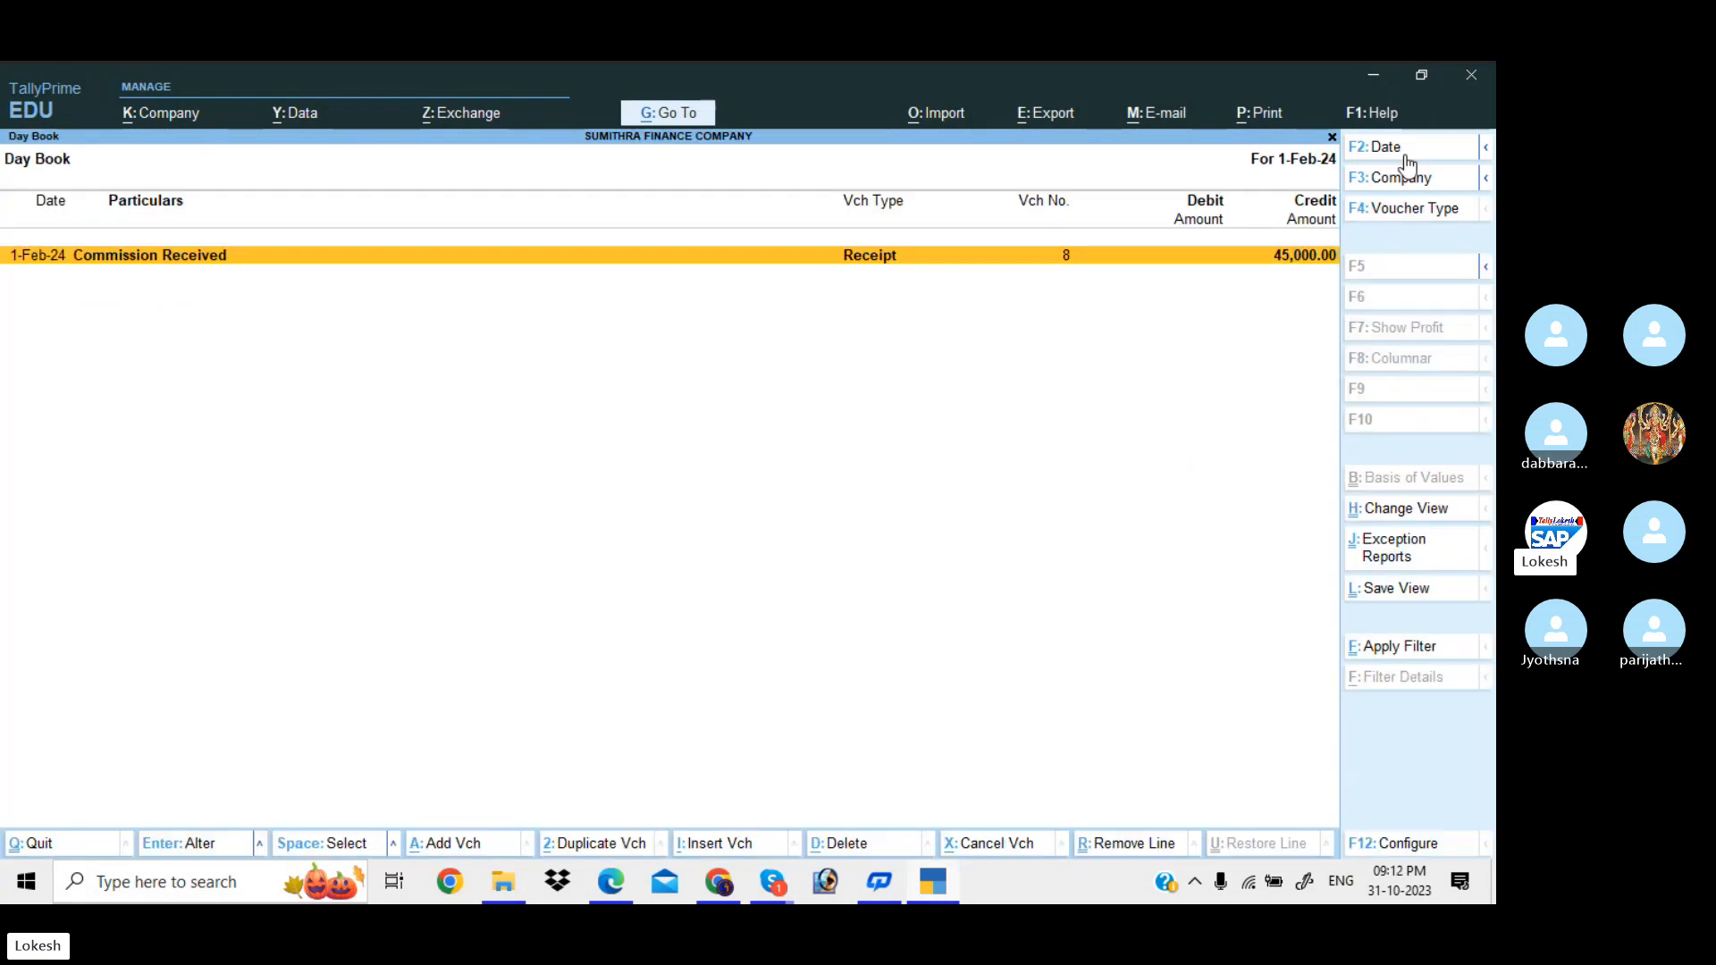
click(1408, 164)
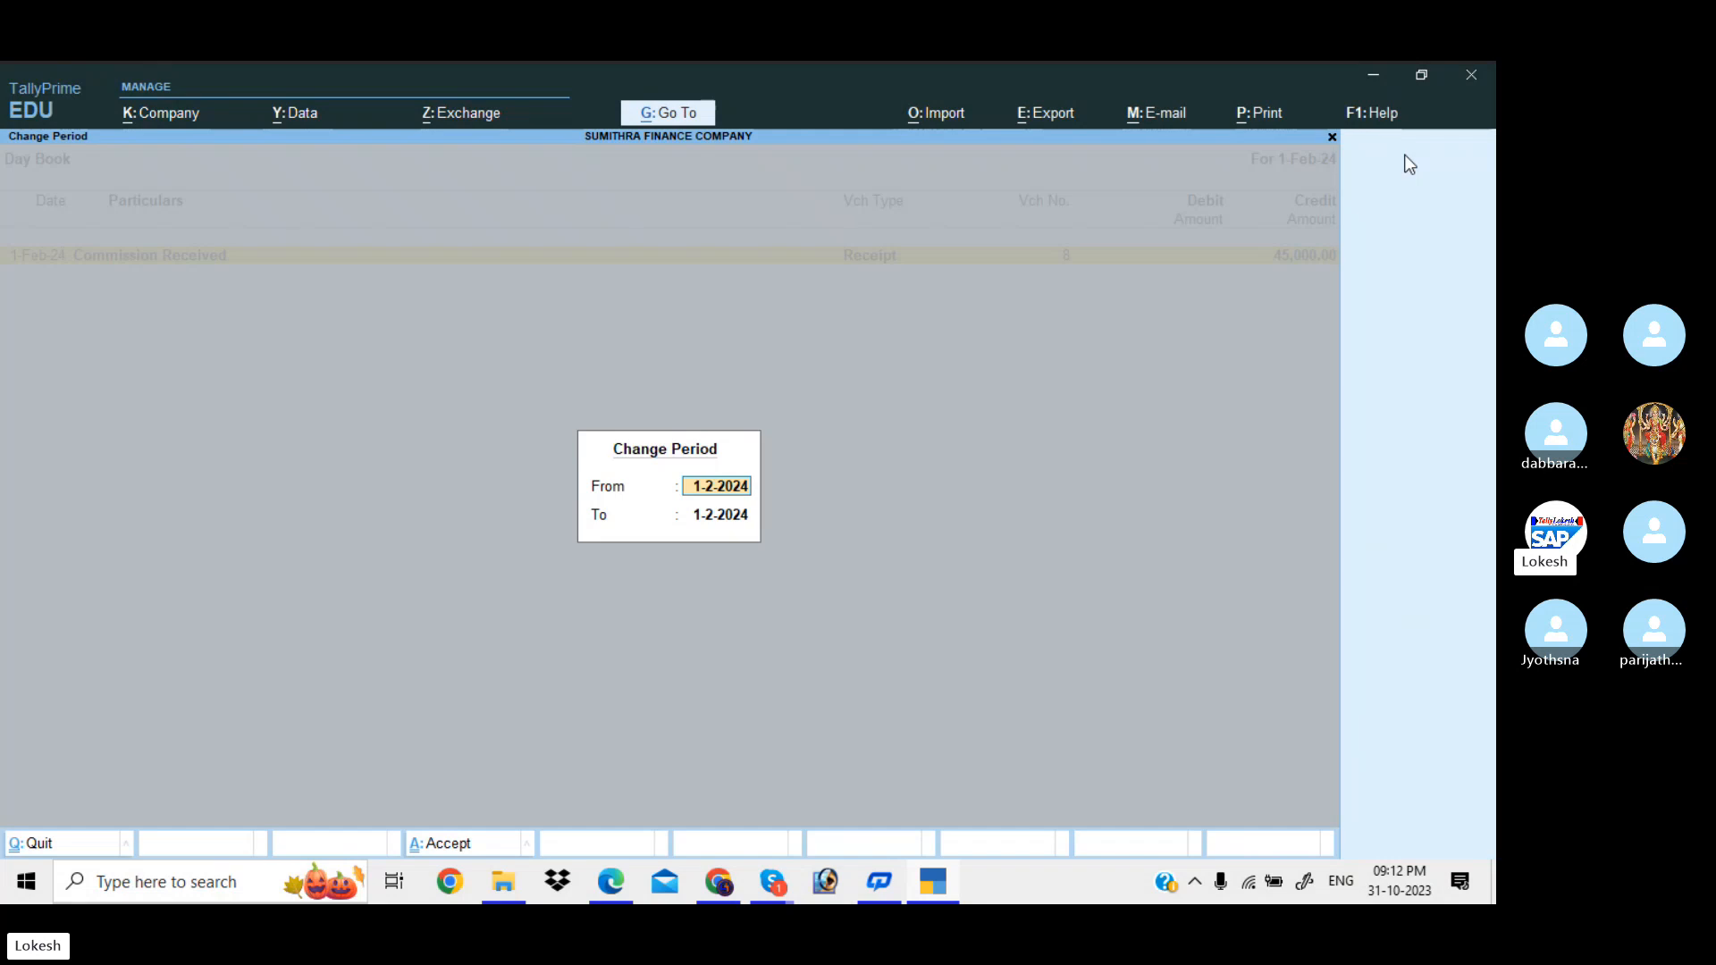
key(space)
key(Return)
key(space)
key(Return)
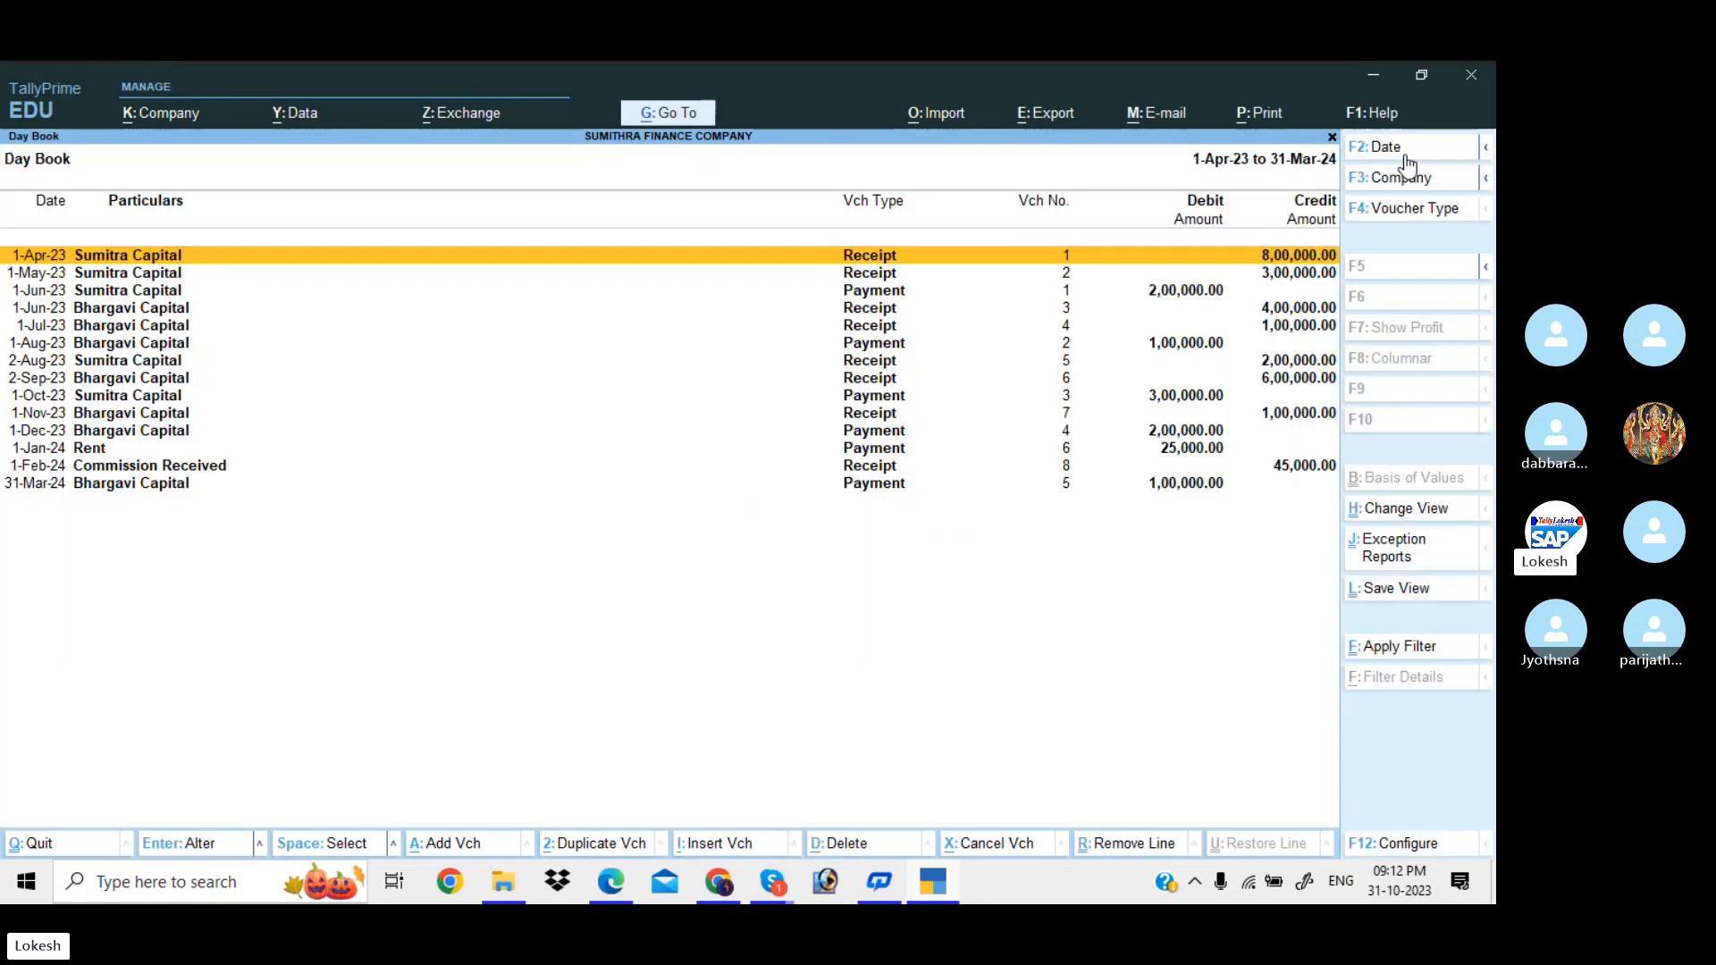
- Review the year's receipt and payment vouchers in the Day Book, through the 31-Mar-24 entry
key(Down)
key(Down)
key(Down)
key(Down)
key(Down)
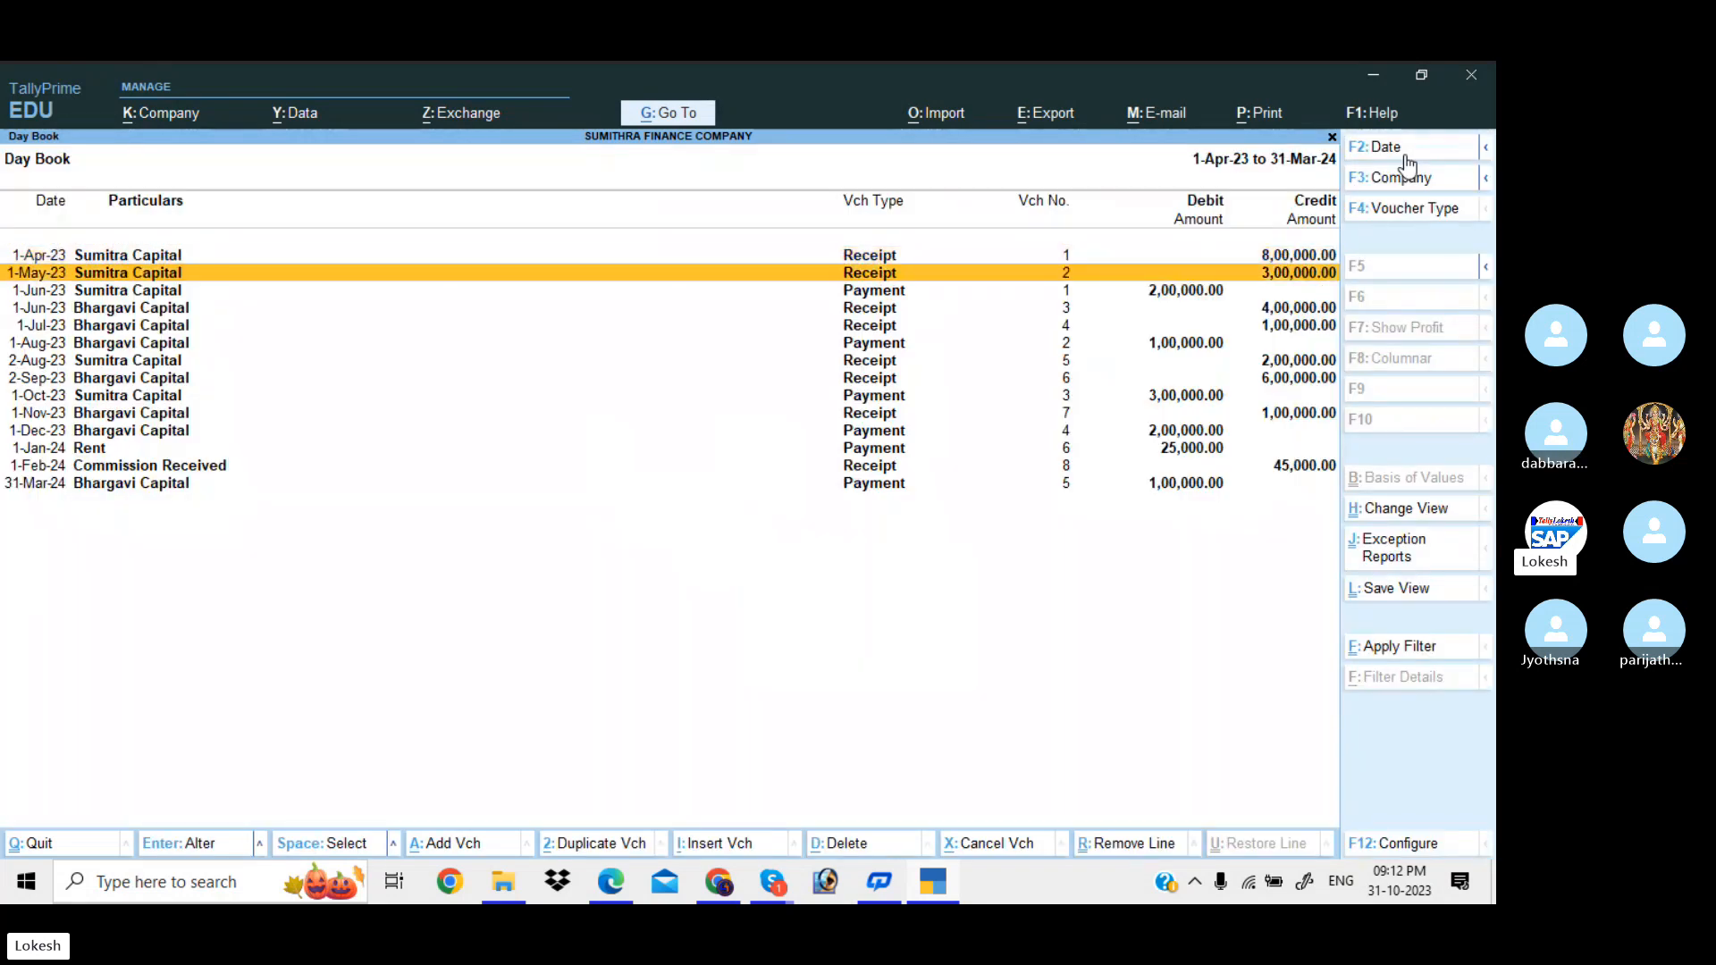
key(Down)
key(Down)
key(Down)
key(Down)
key(Down)
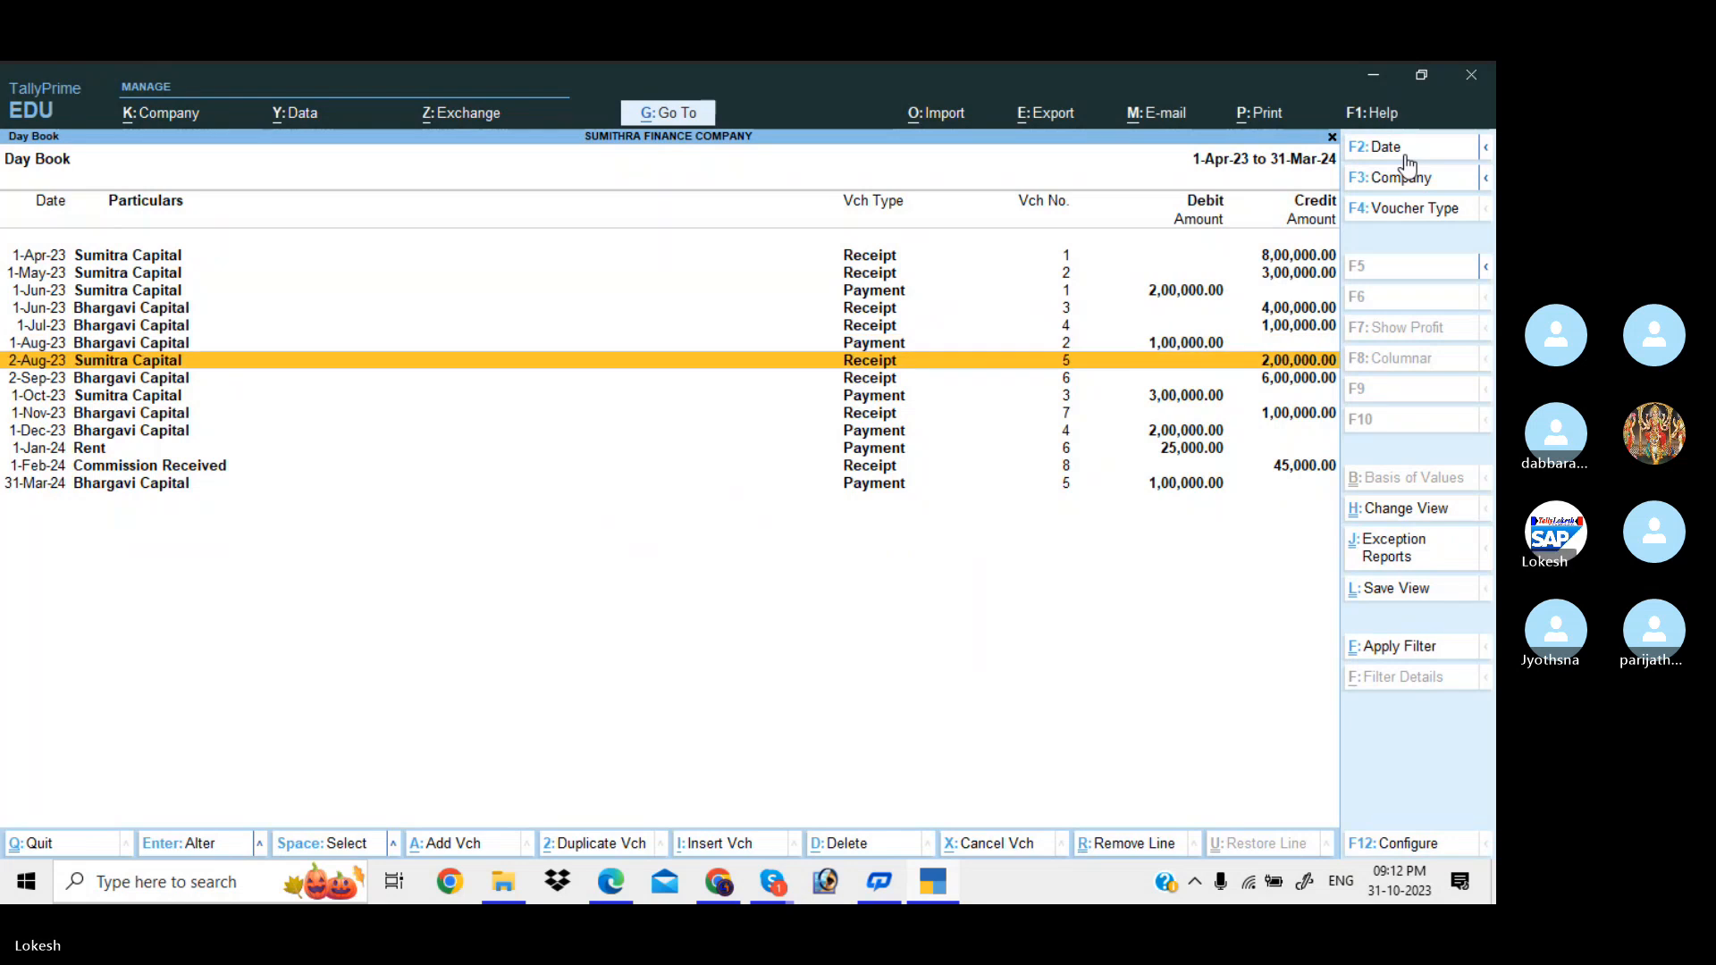
key(Down)
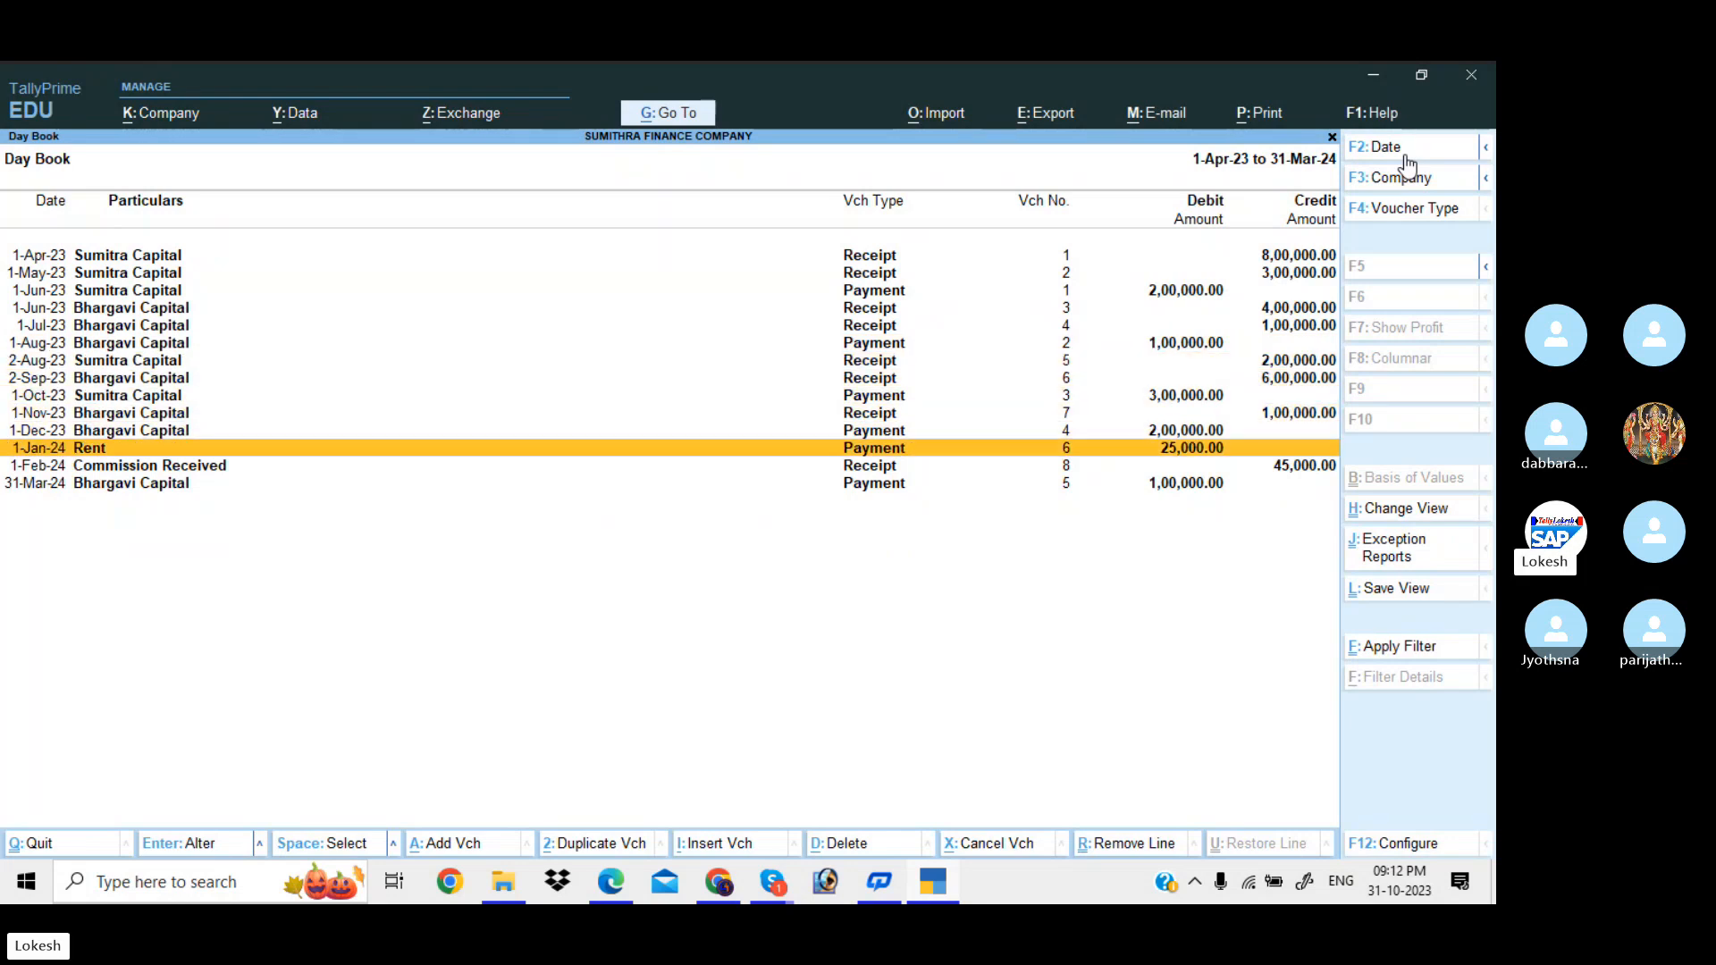
key(Down)
key(Down)
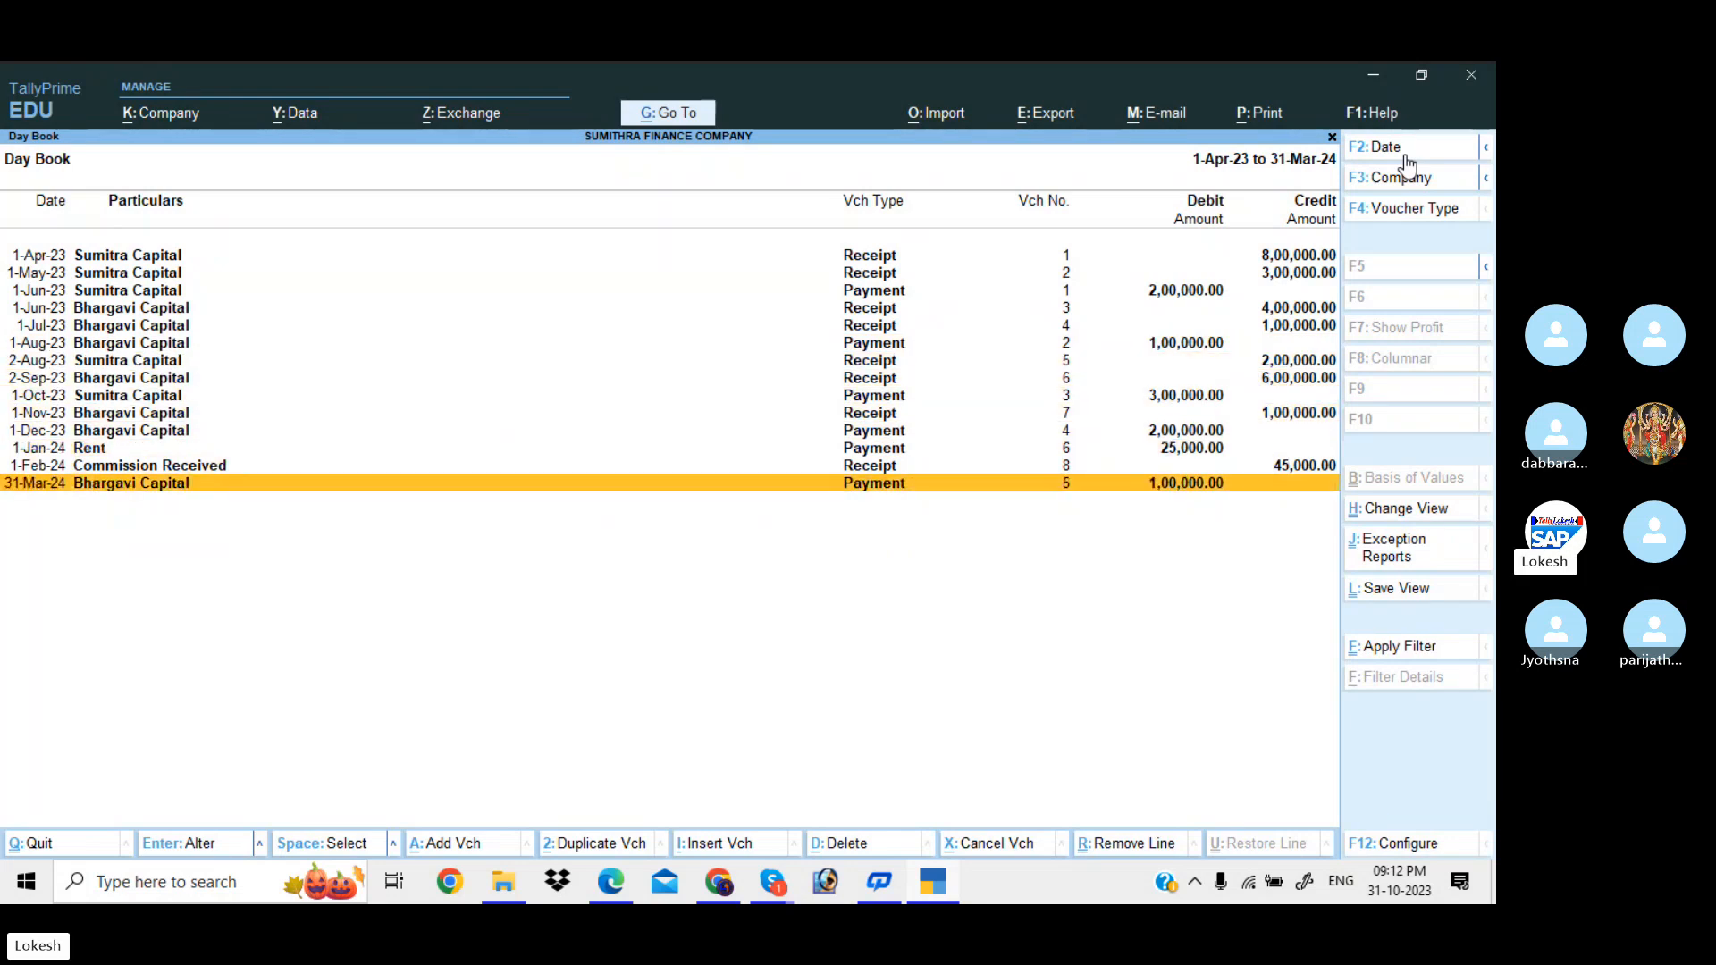
- Close the Day Book and display the Profit & Loss A/c in detailed format
key(Escape)
key(Down)
key(Down)
key(Down)
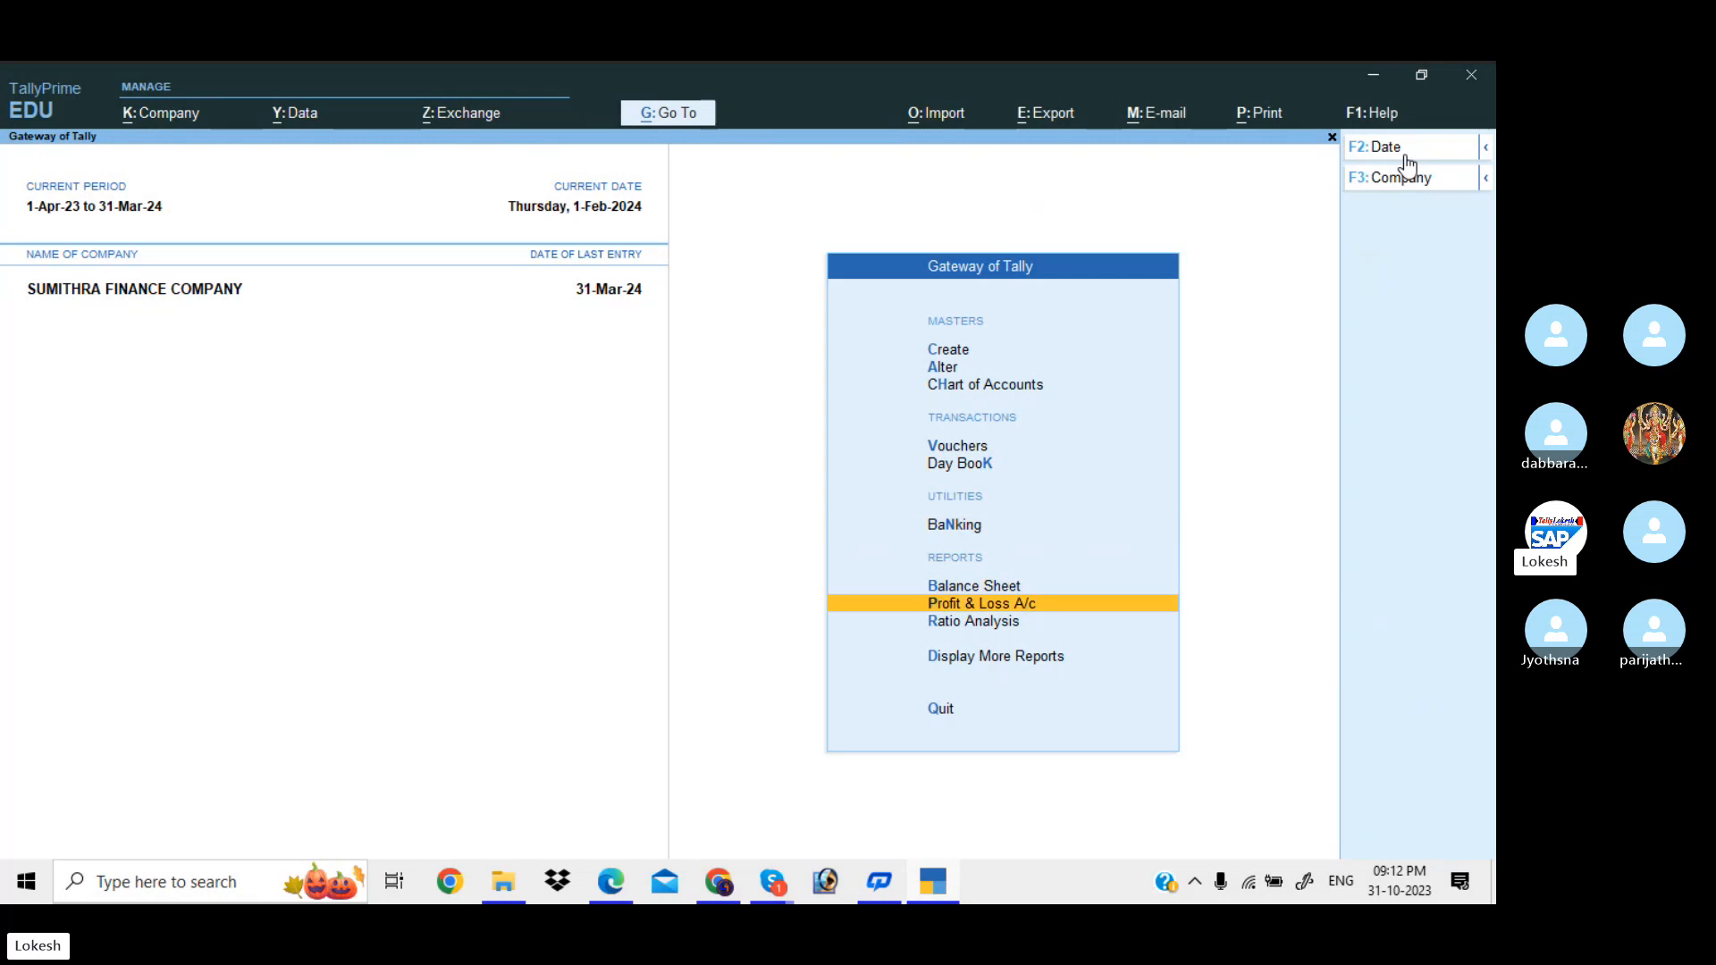
key(Return)
key(alt+F5)
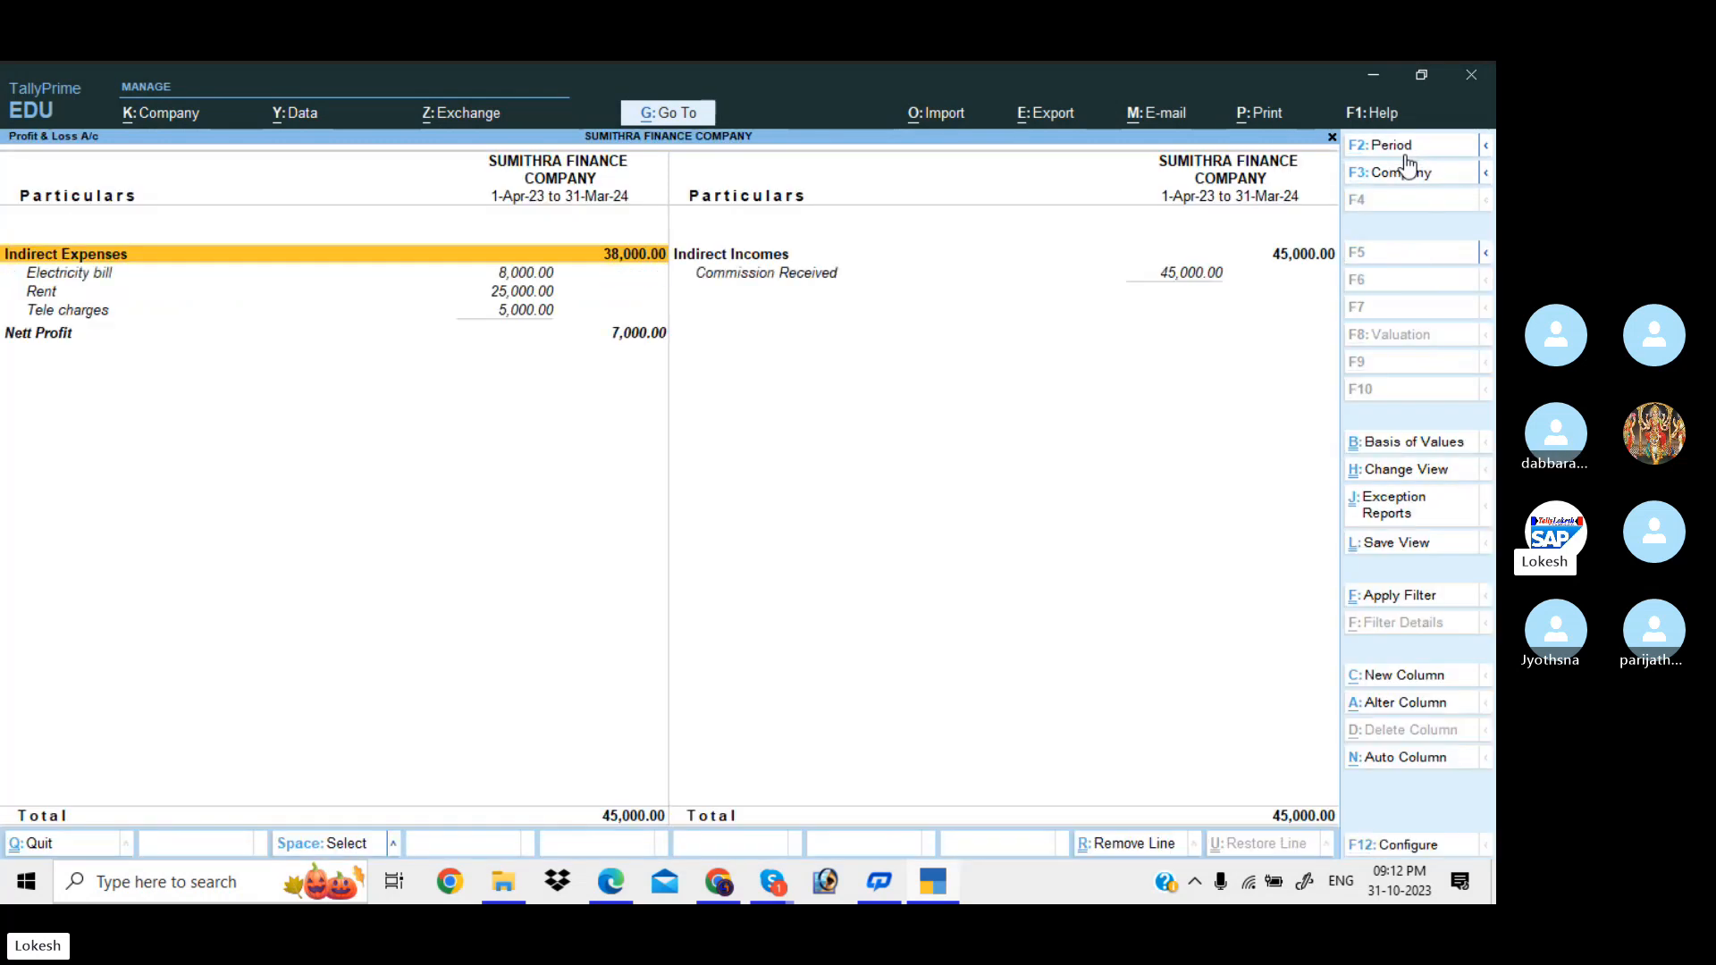
- Examine the indirect expense ledgers, the commission income and the nett profit in the Profit & Loss A/c
key(Down)
key(Down)
key(Down)
key(Down)
key(Up)
key(Up)
key(Up)
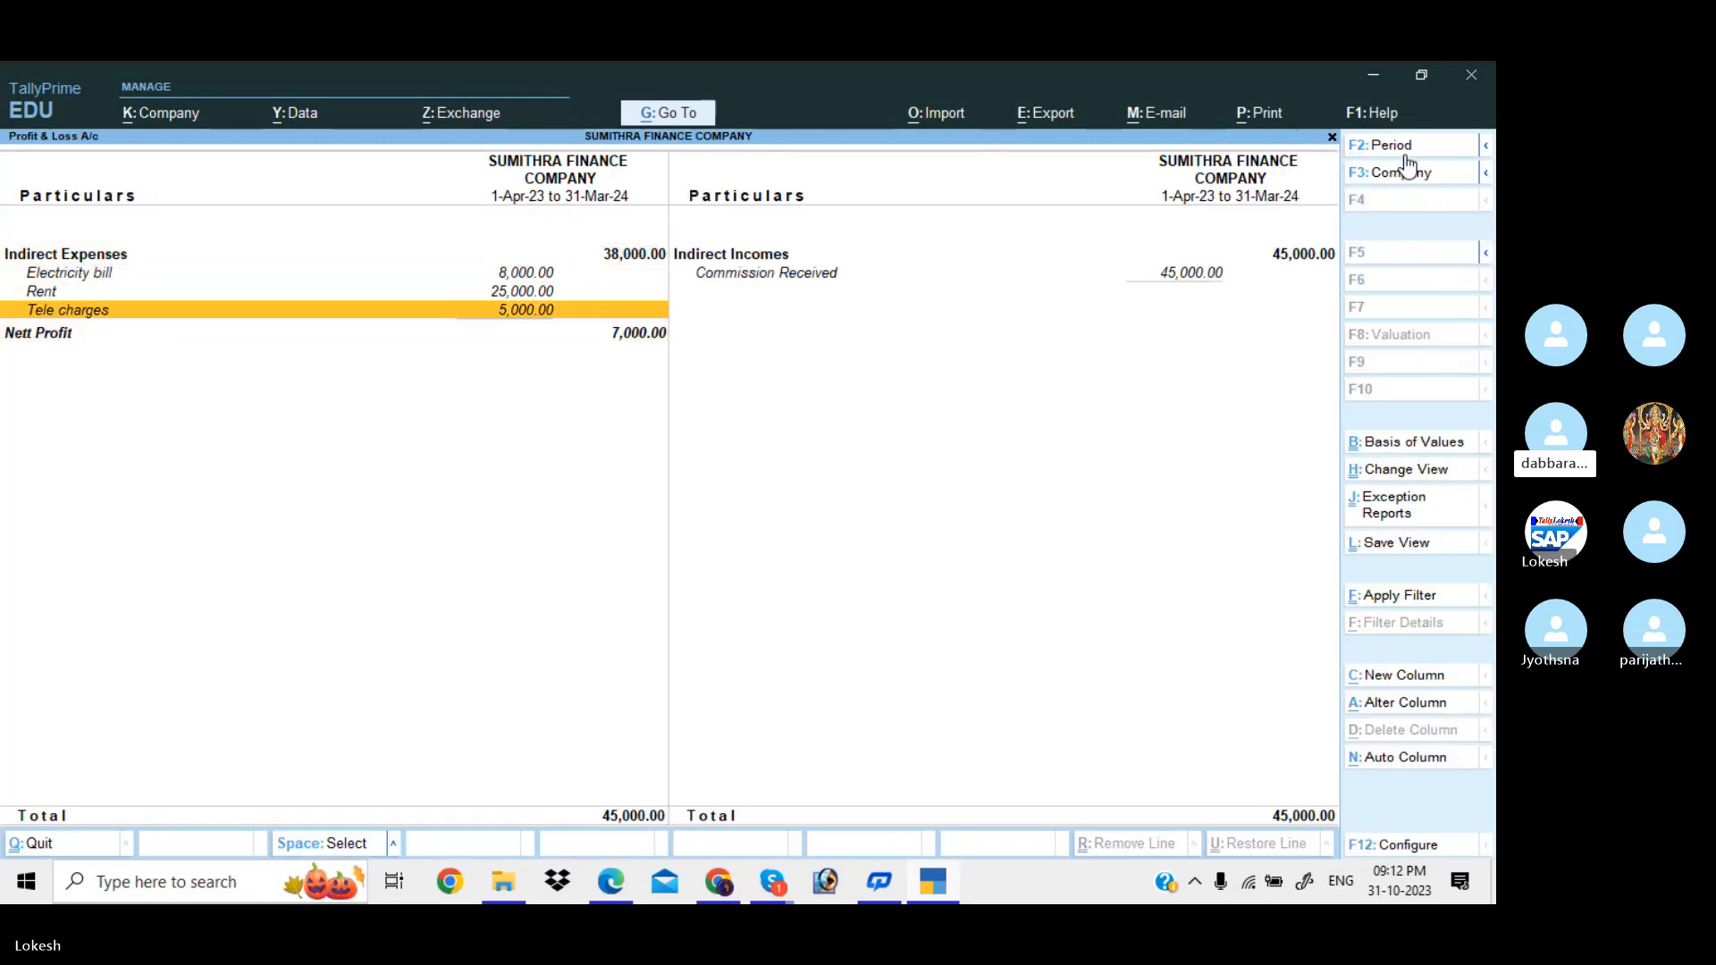
key(Right)
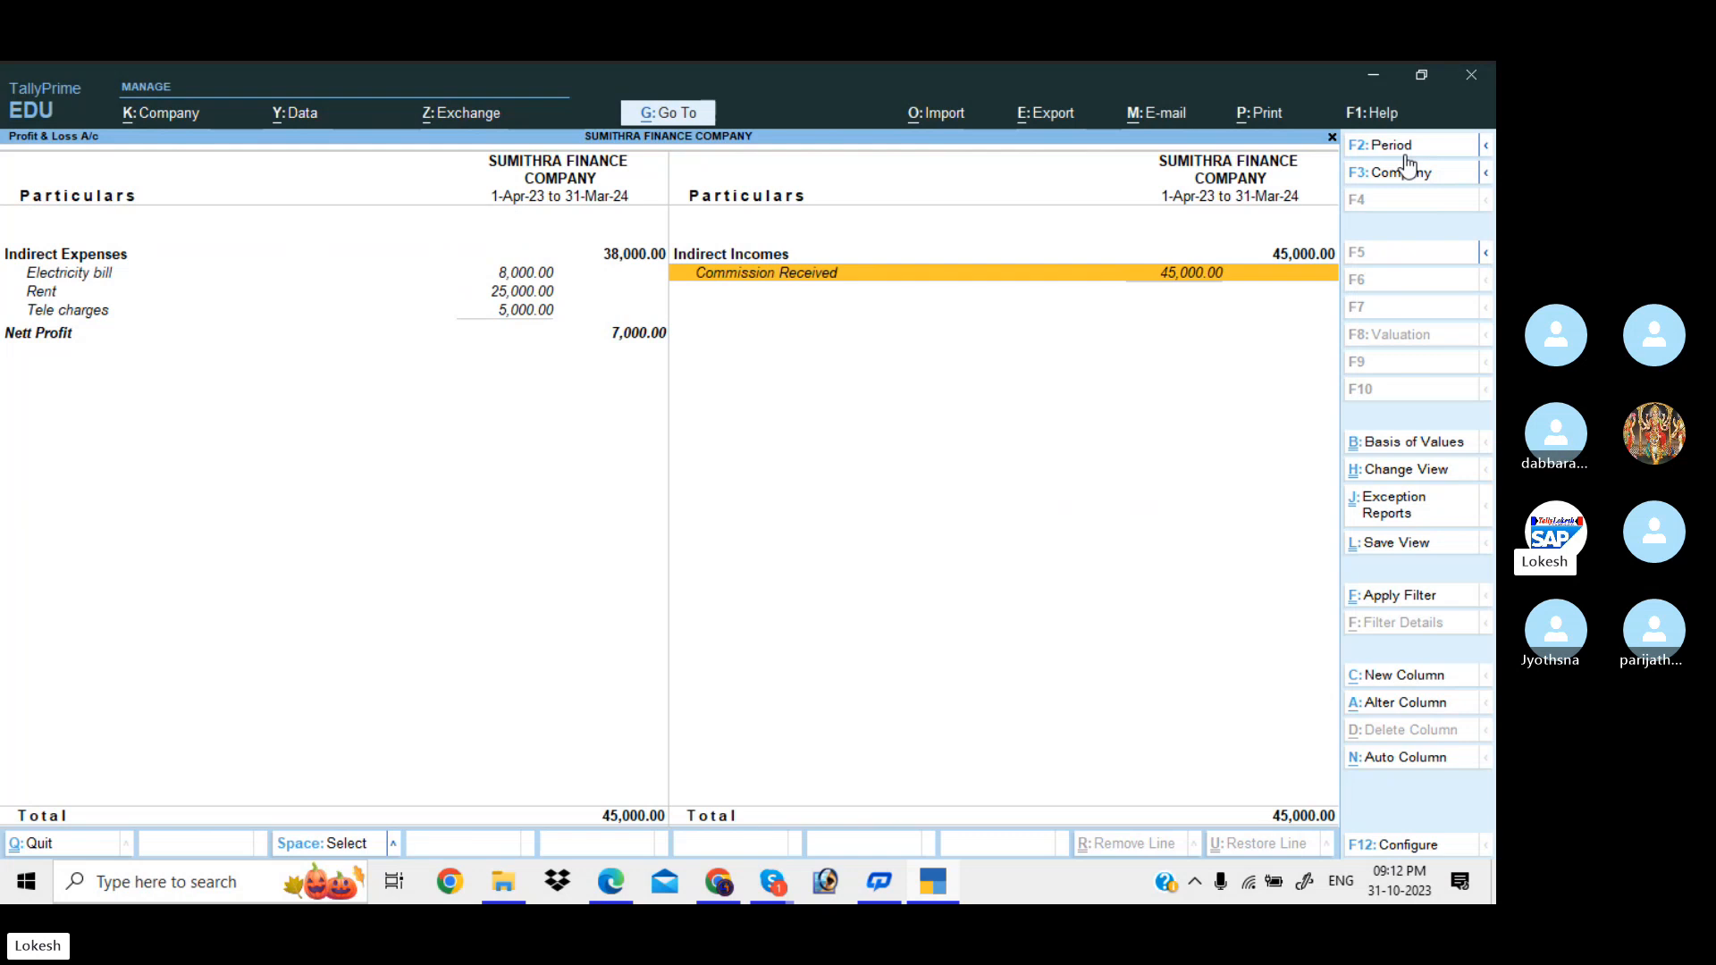
key(Left)
key(Up)
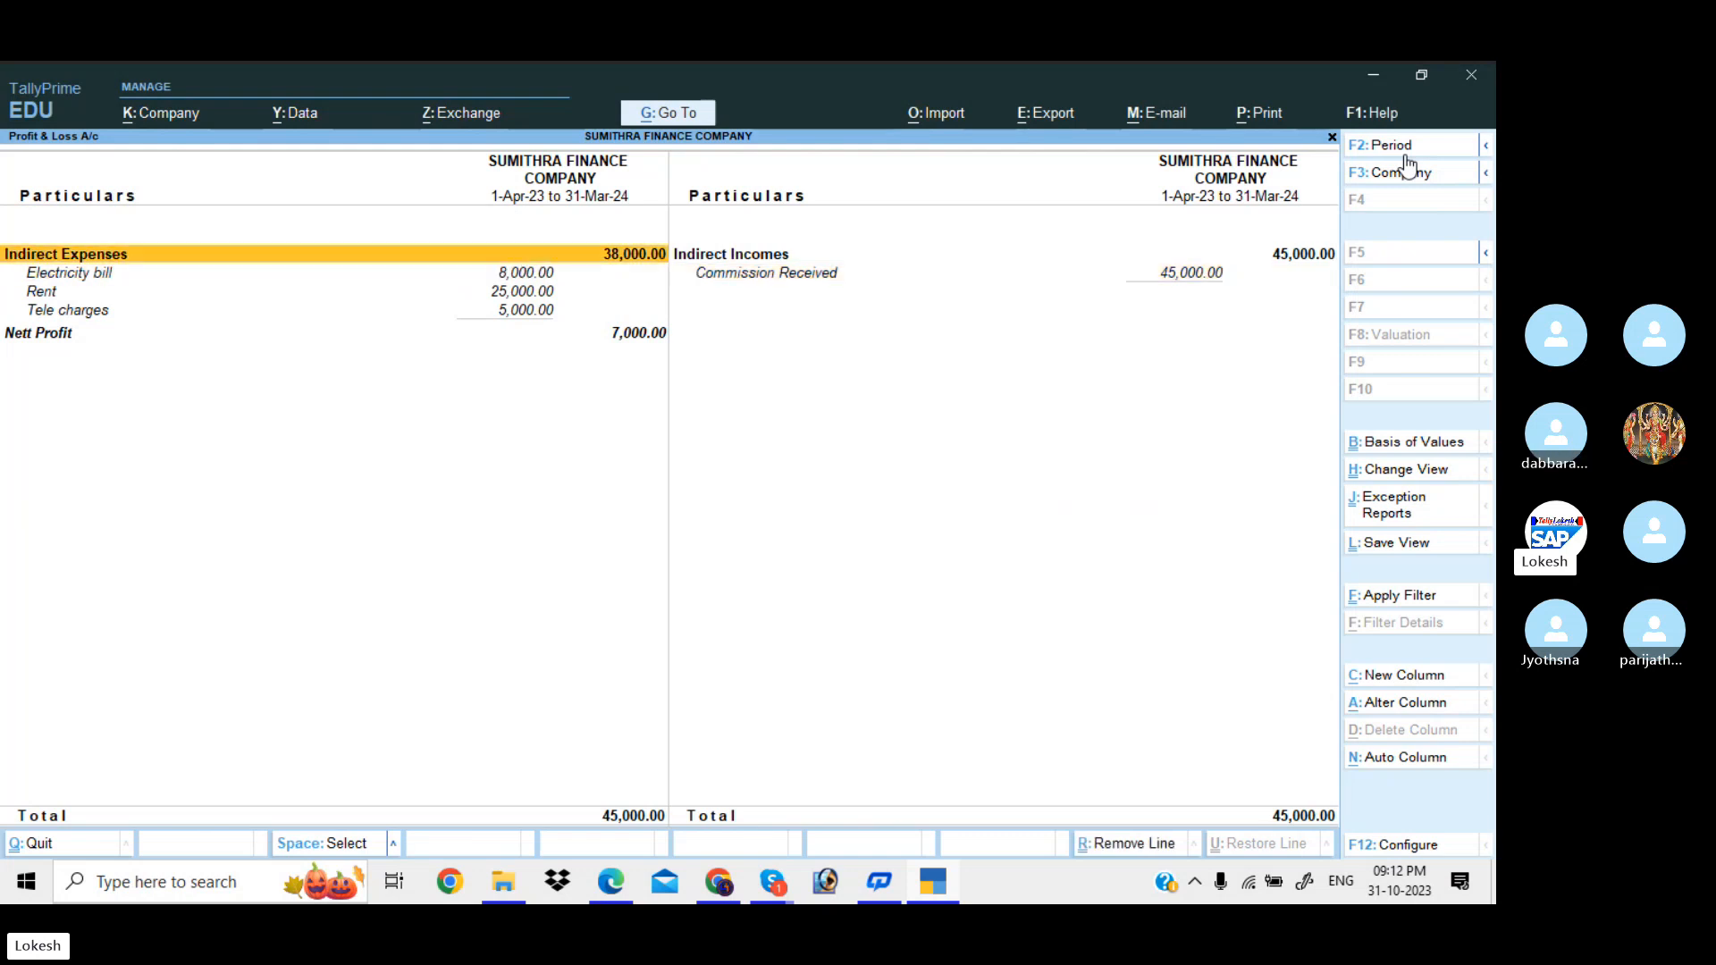
key(Down)
key(Down)
key(Down)
key(Down)
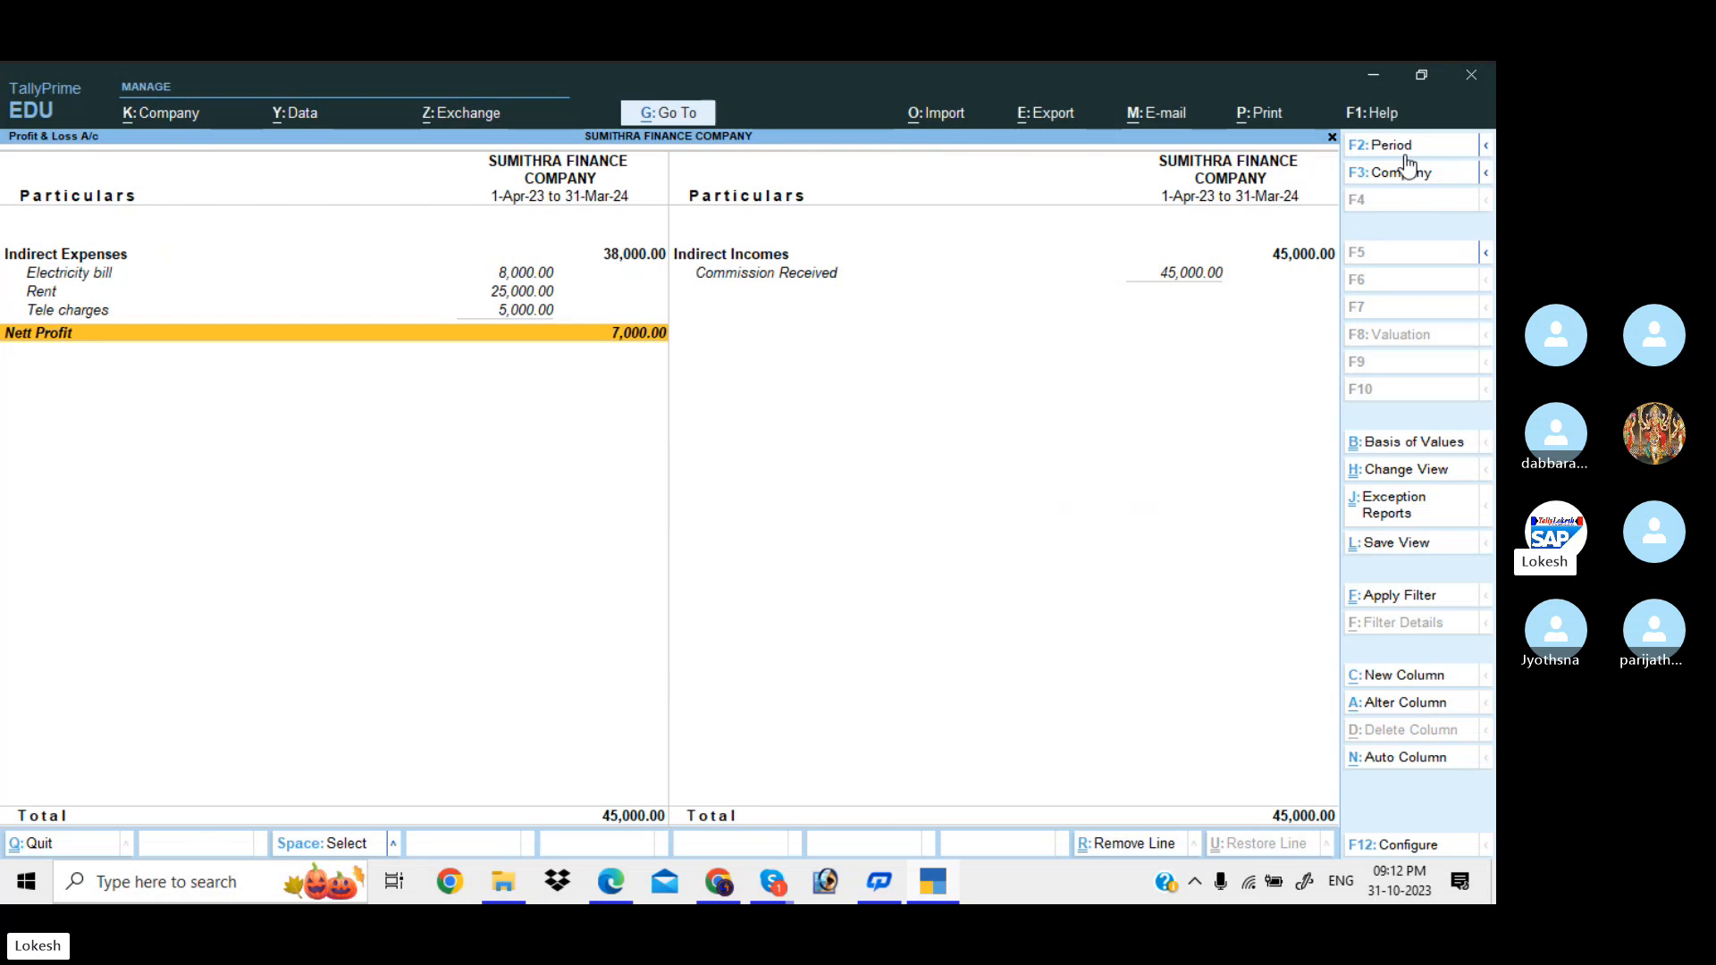
- Leave the Profit & Loss A/c and go to Statements of Accounts among the additional reports
key(Escape)
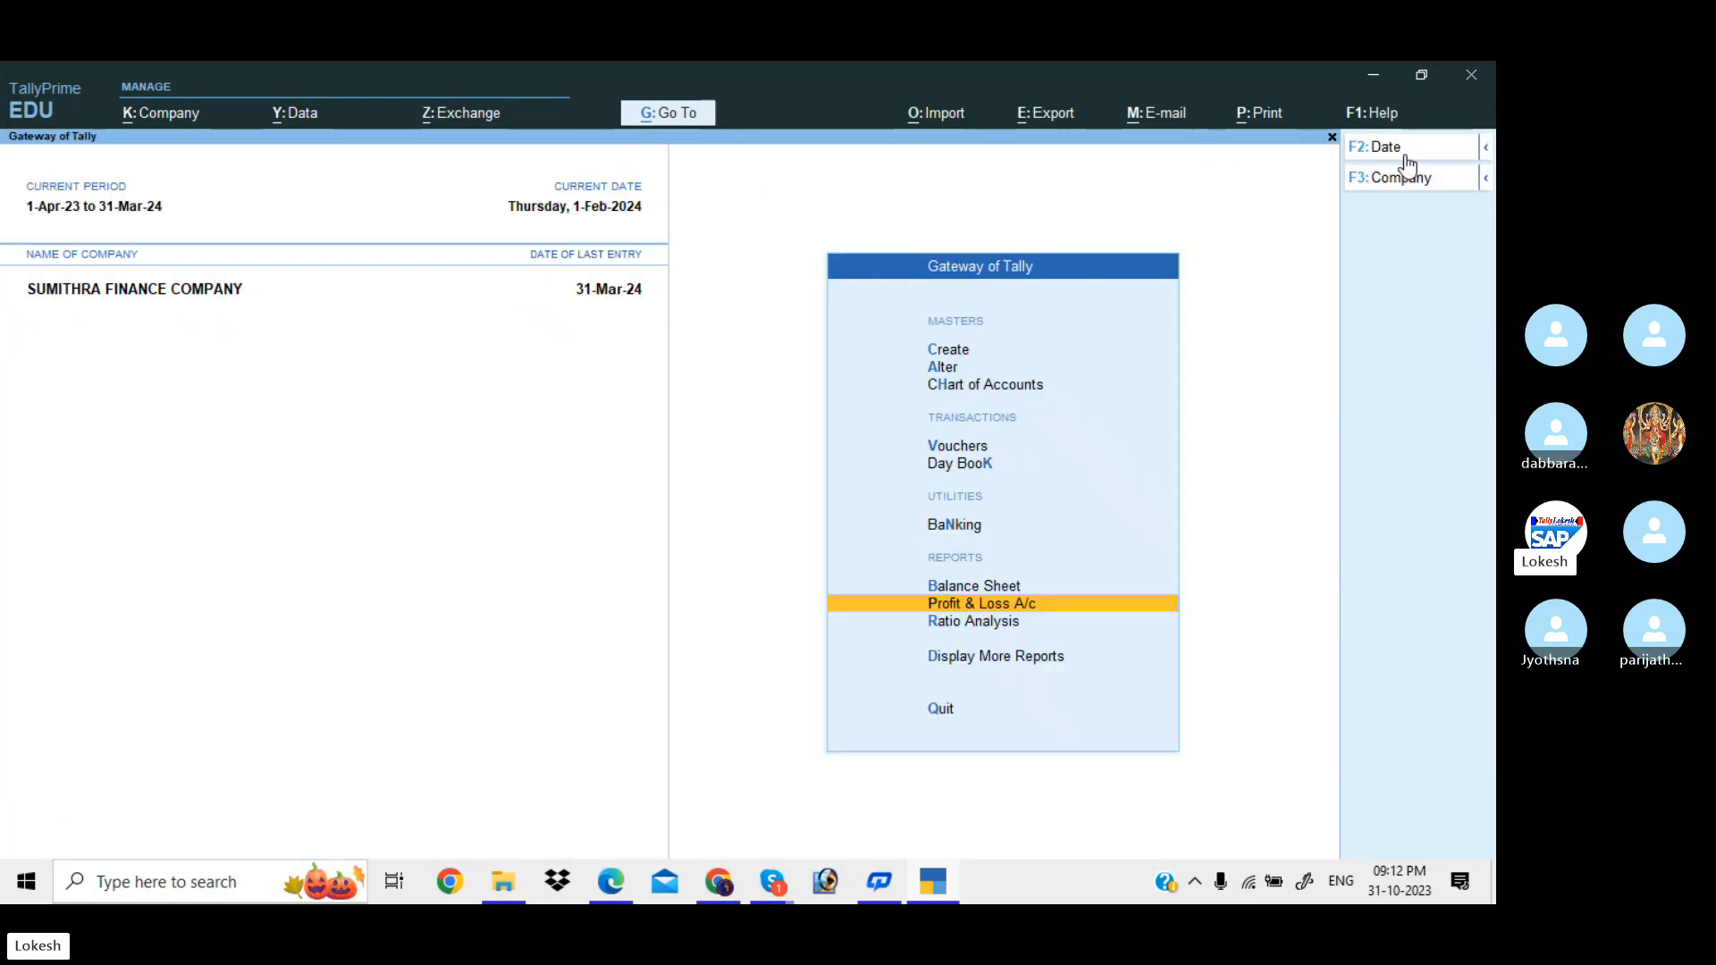
key(Down)
key(Down)
key(Return)
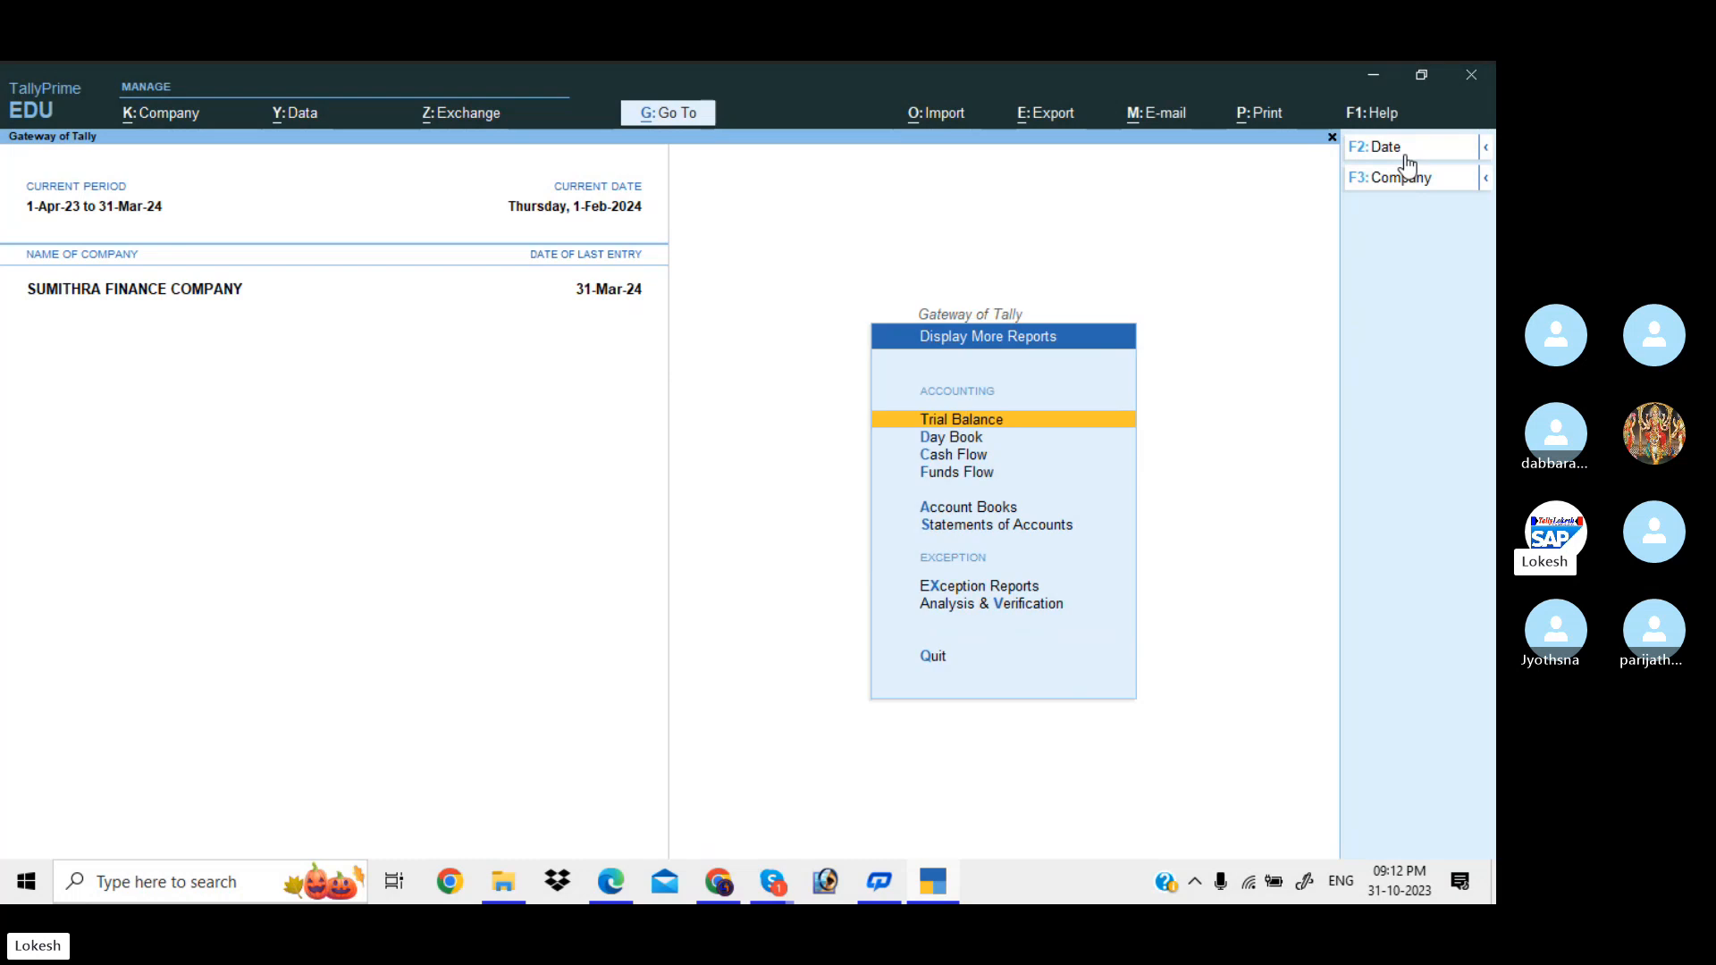
key(Down)
key(Down)
key(Down)
key(Down)
key(Down)
key(Return)
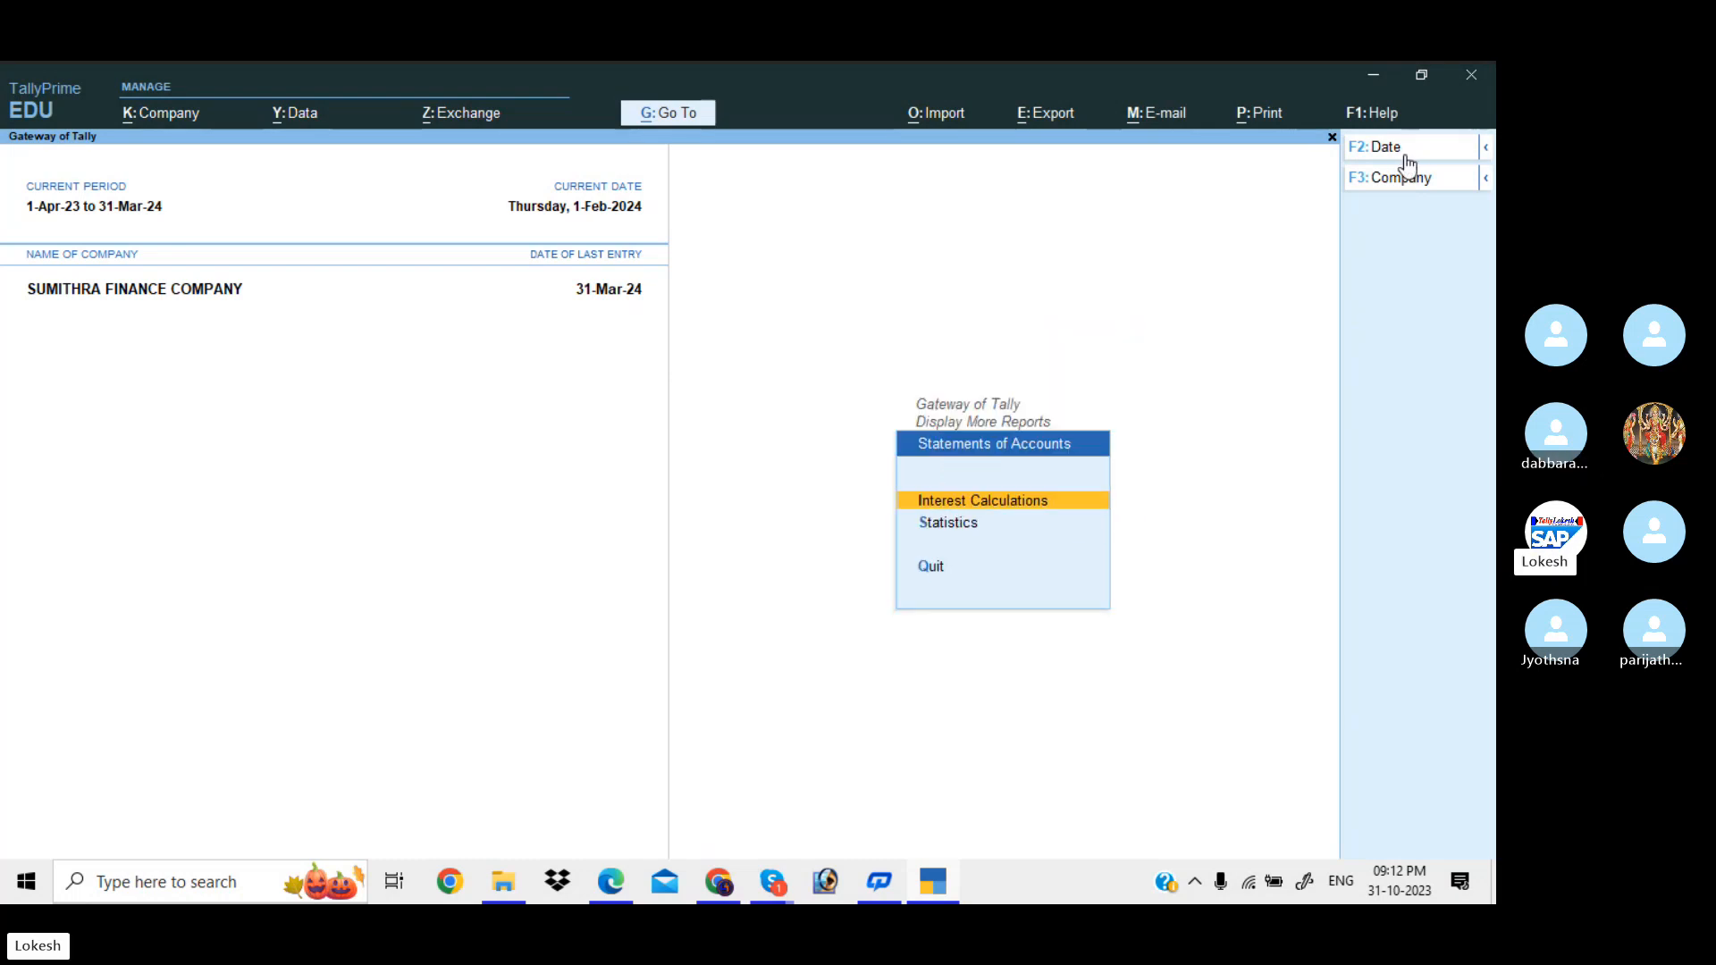
- Open the ledger interest calculation for the capital ledger that carries 5% interest
key(Return)
key(Down)
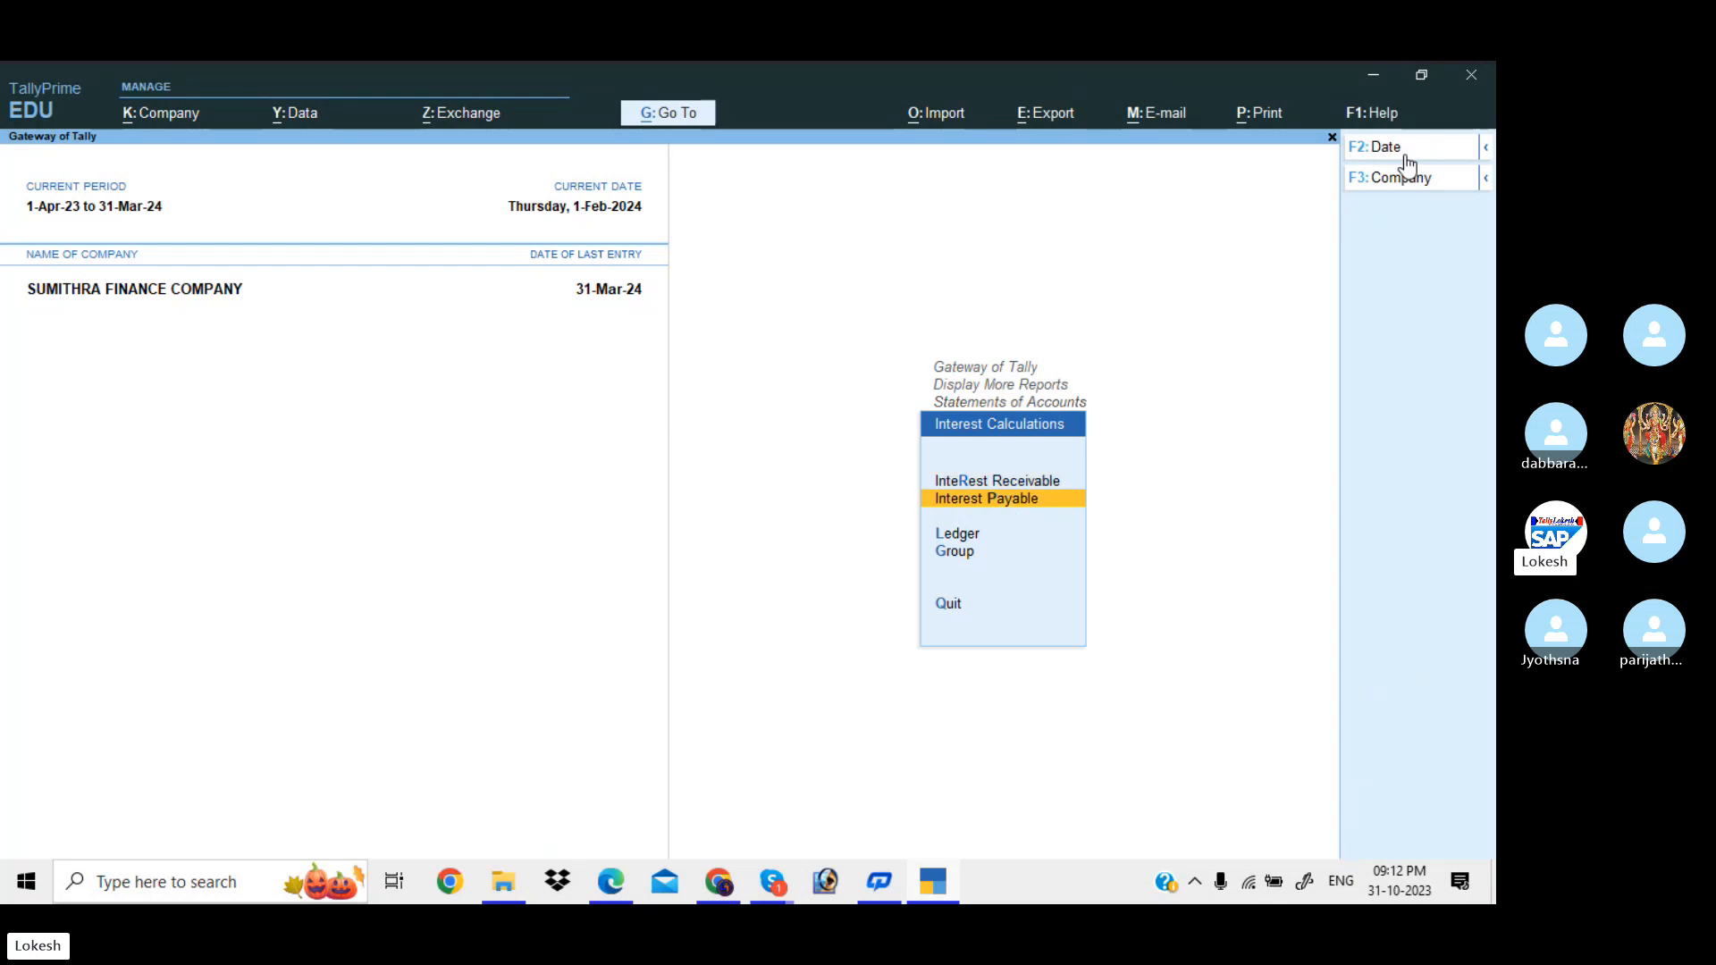
key(Down)
key(Return)
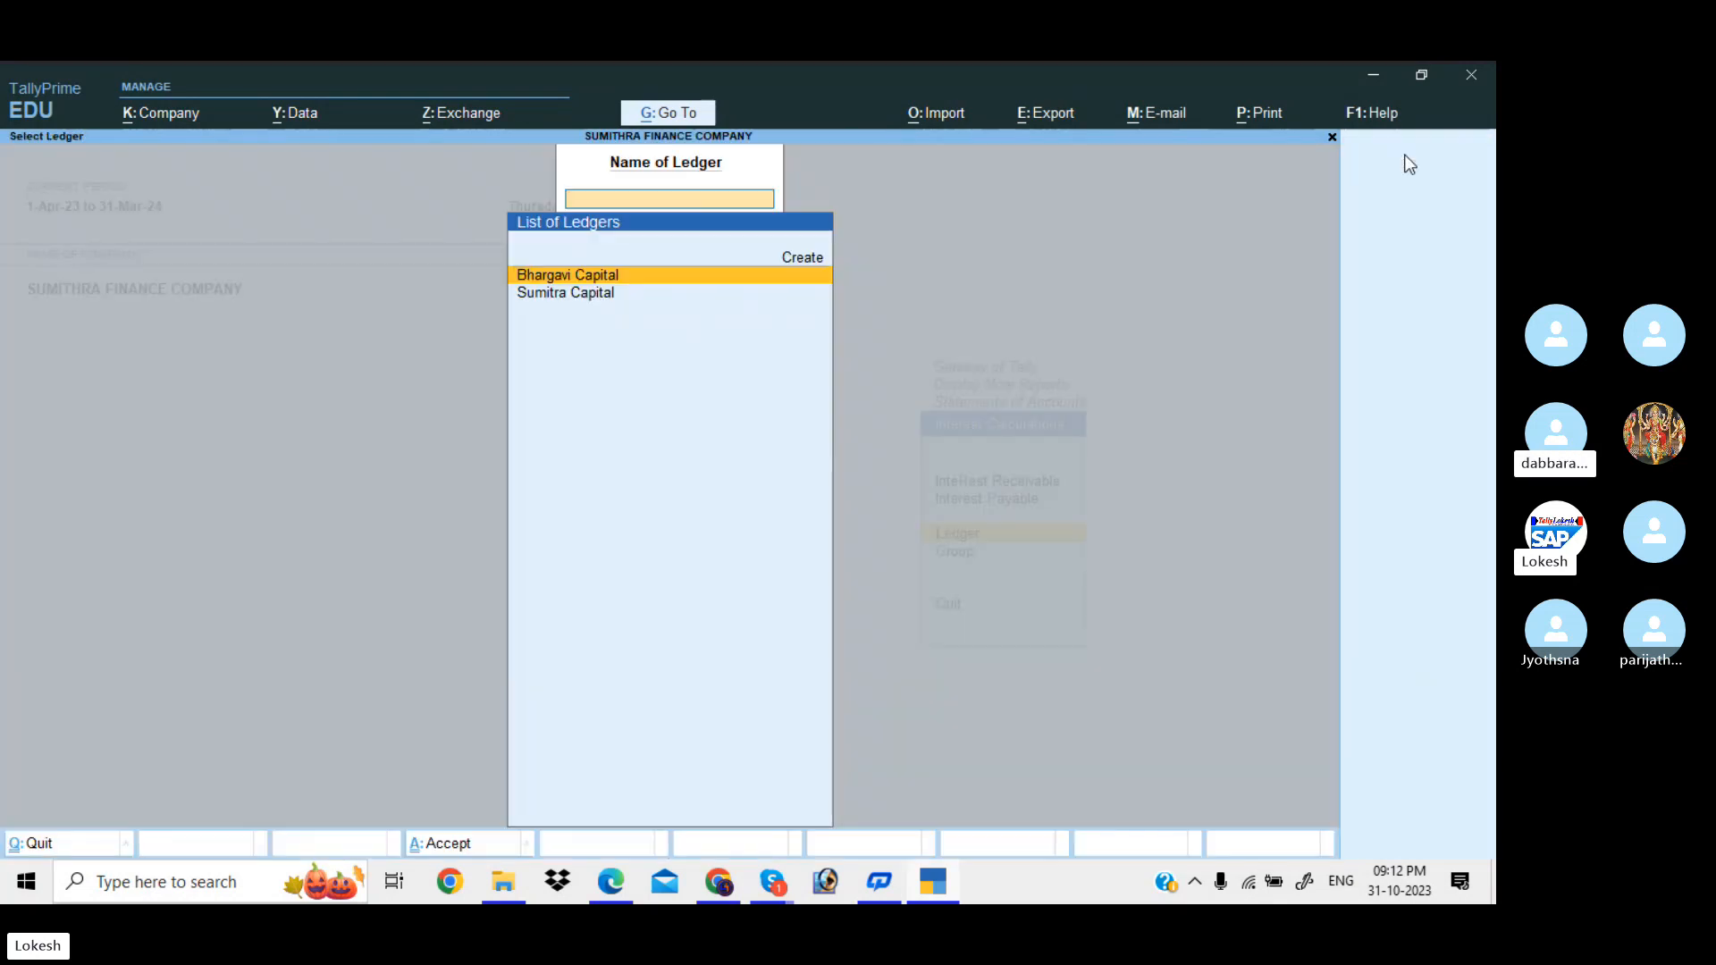
key(Down)
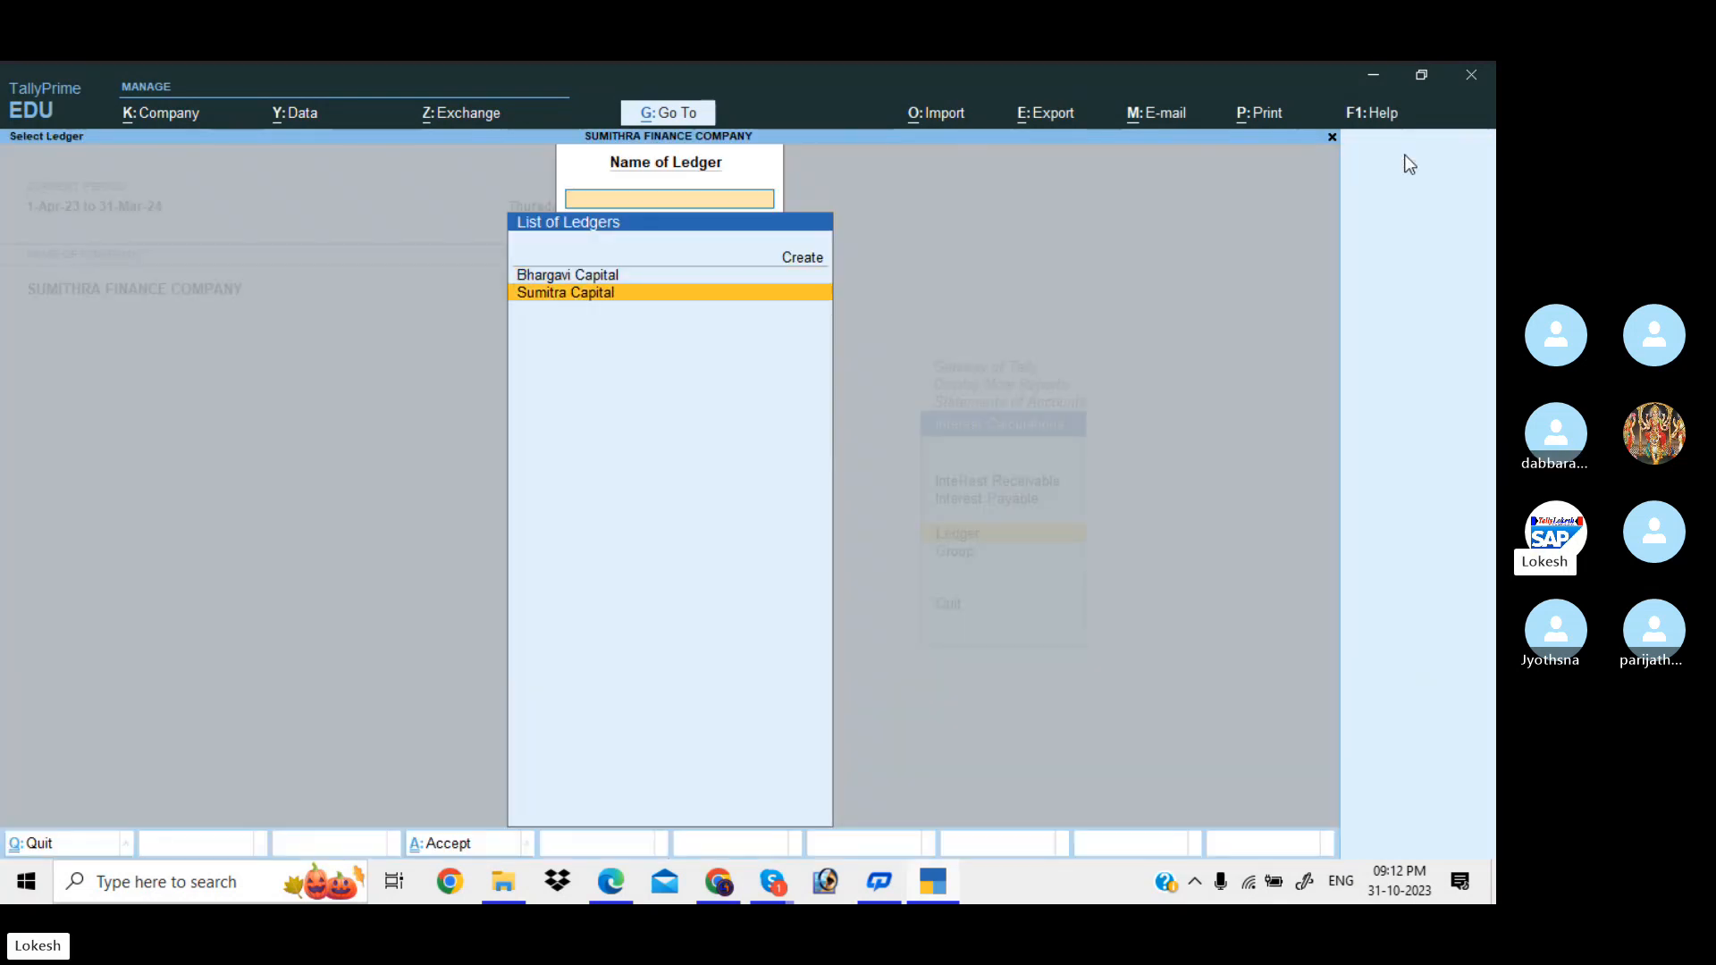
key(Return)
- Compare the calculated interest on the 5% capital ledger with the answer in the course PDF
key(alt+Tab)
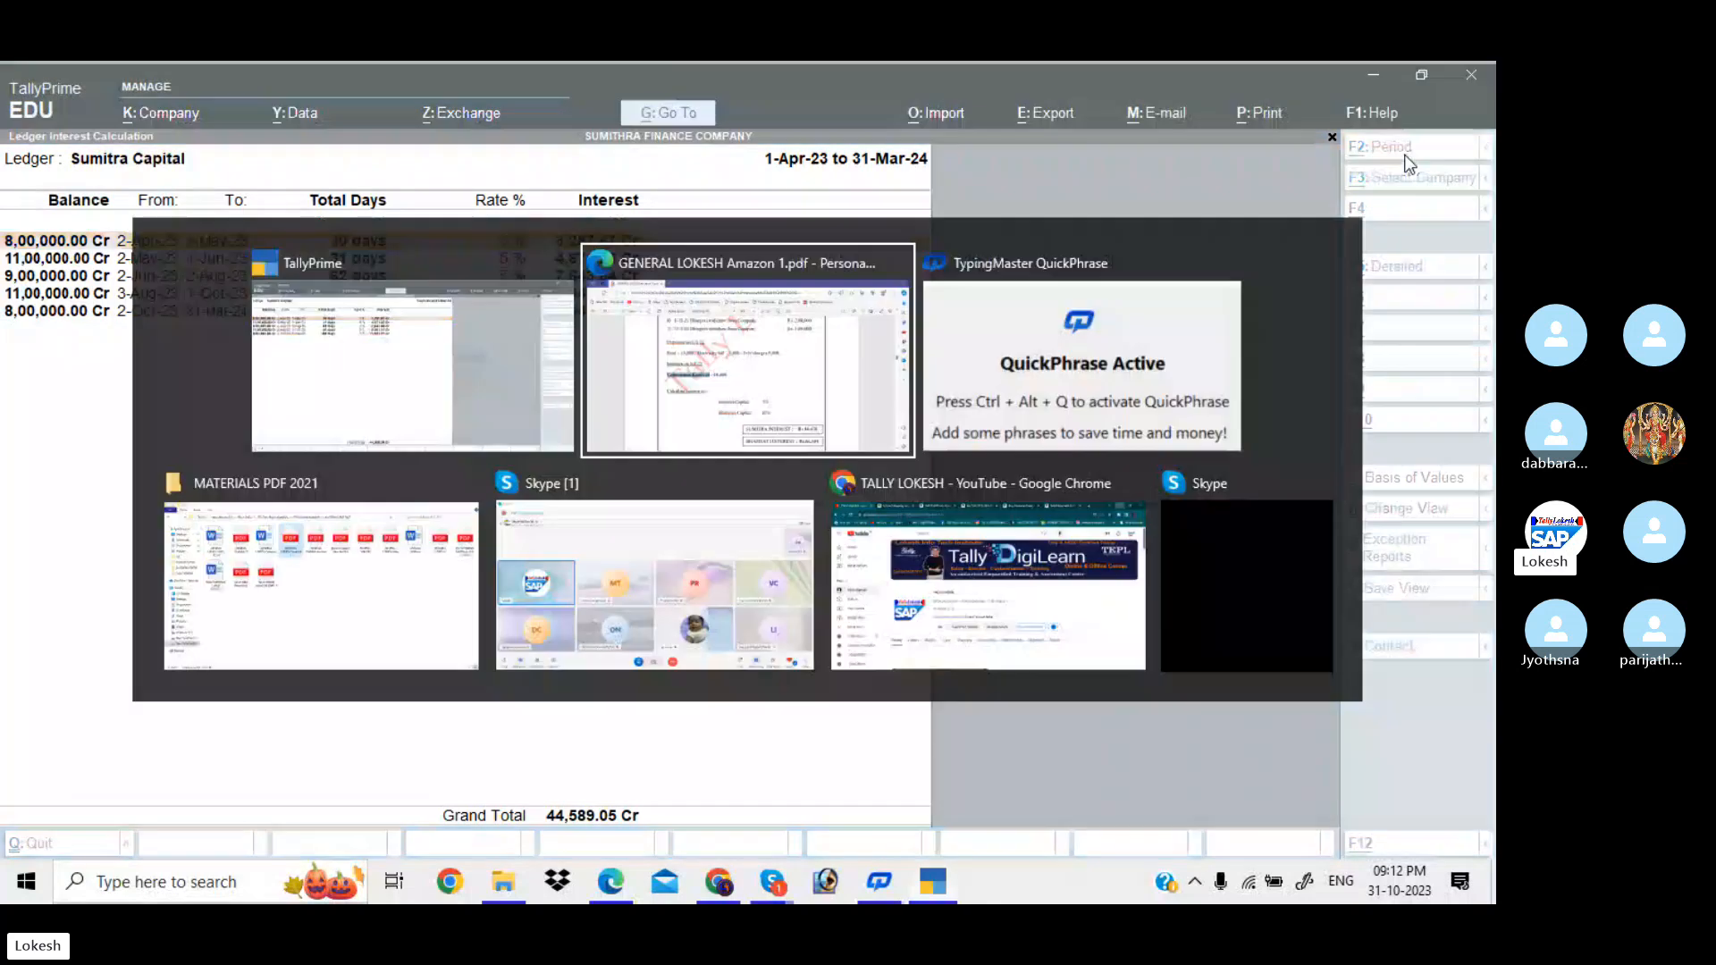
key(Down)
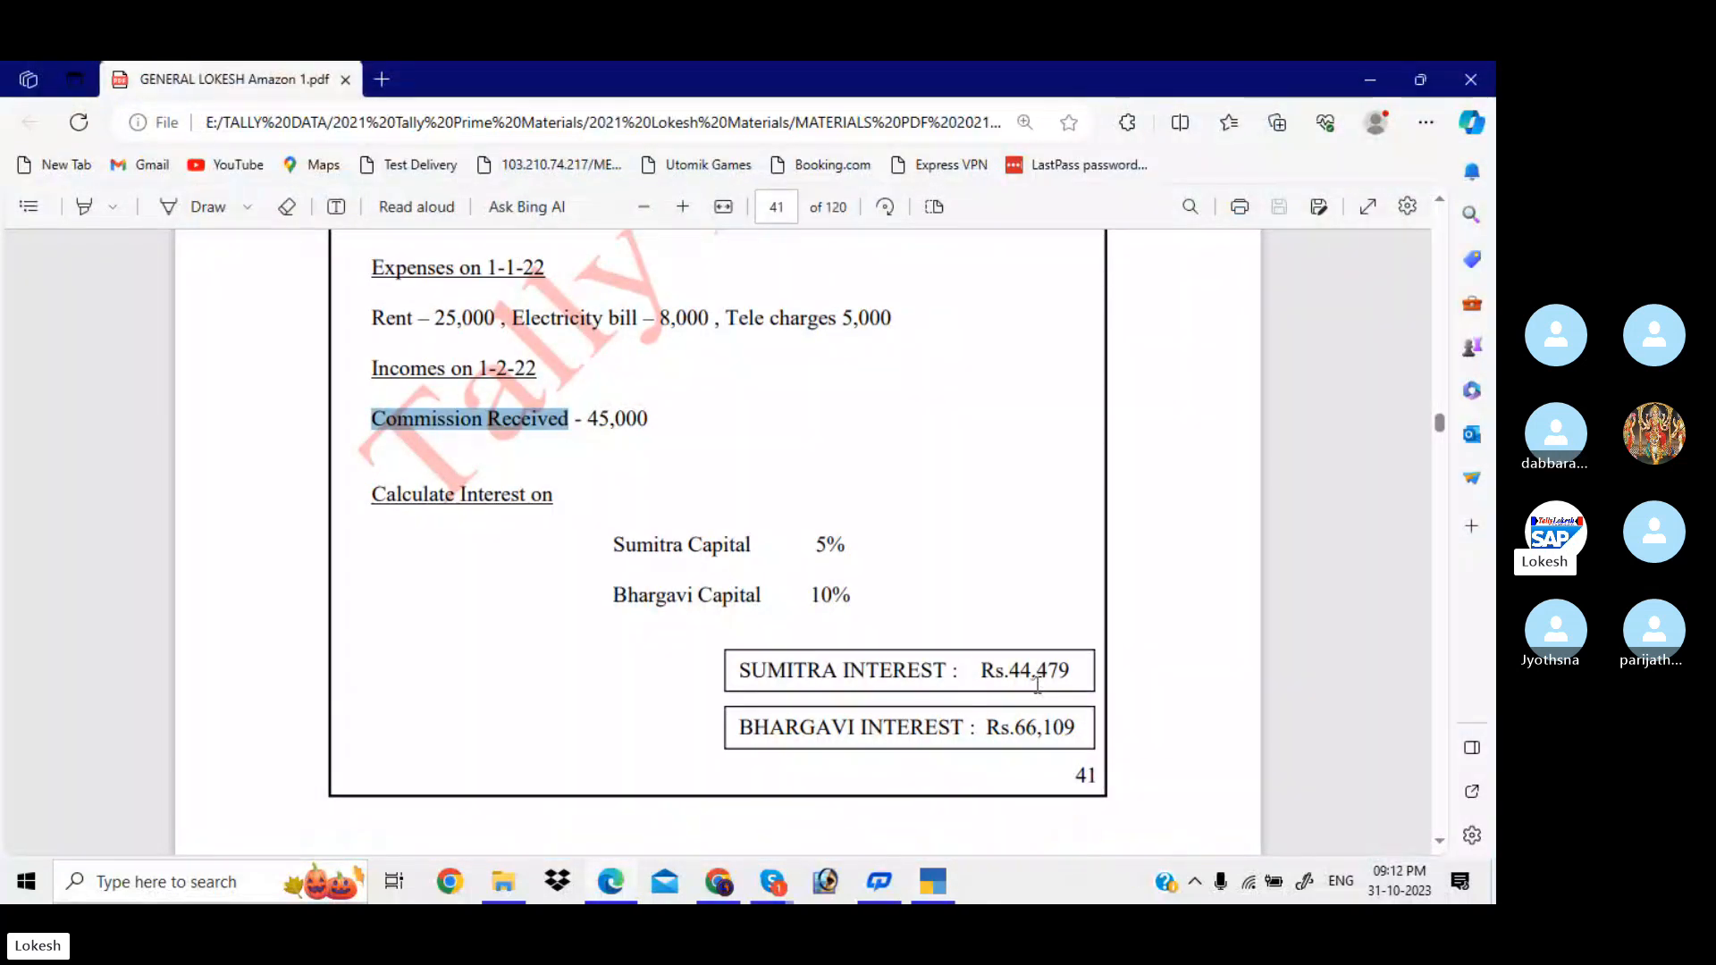
key(alt+Tab)
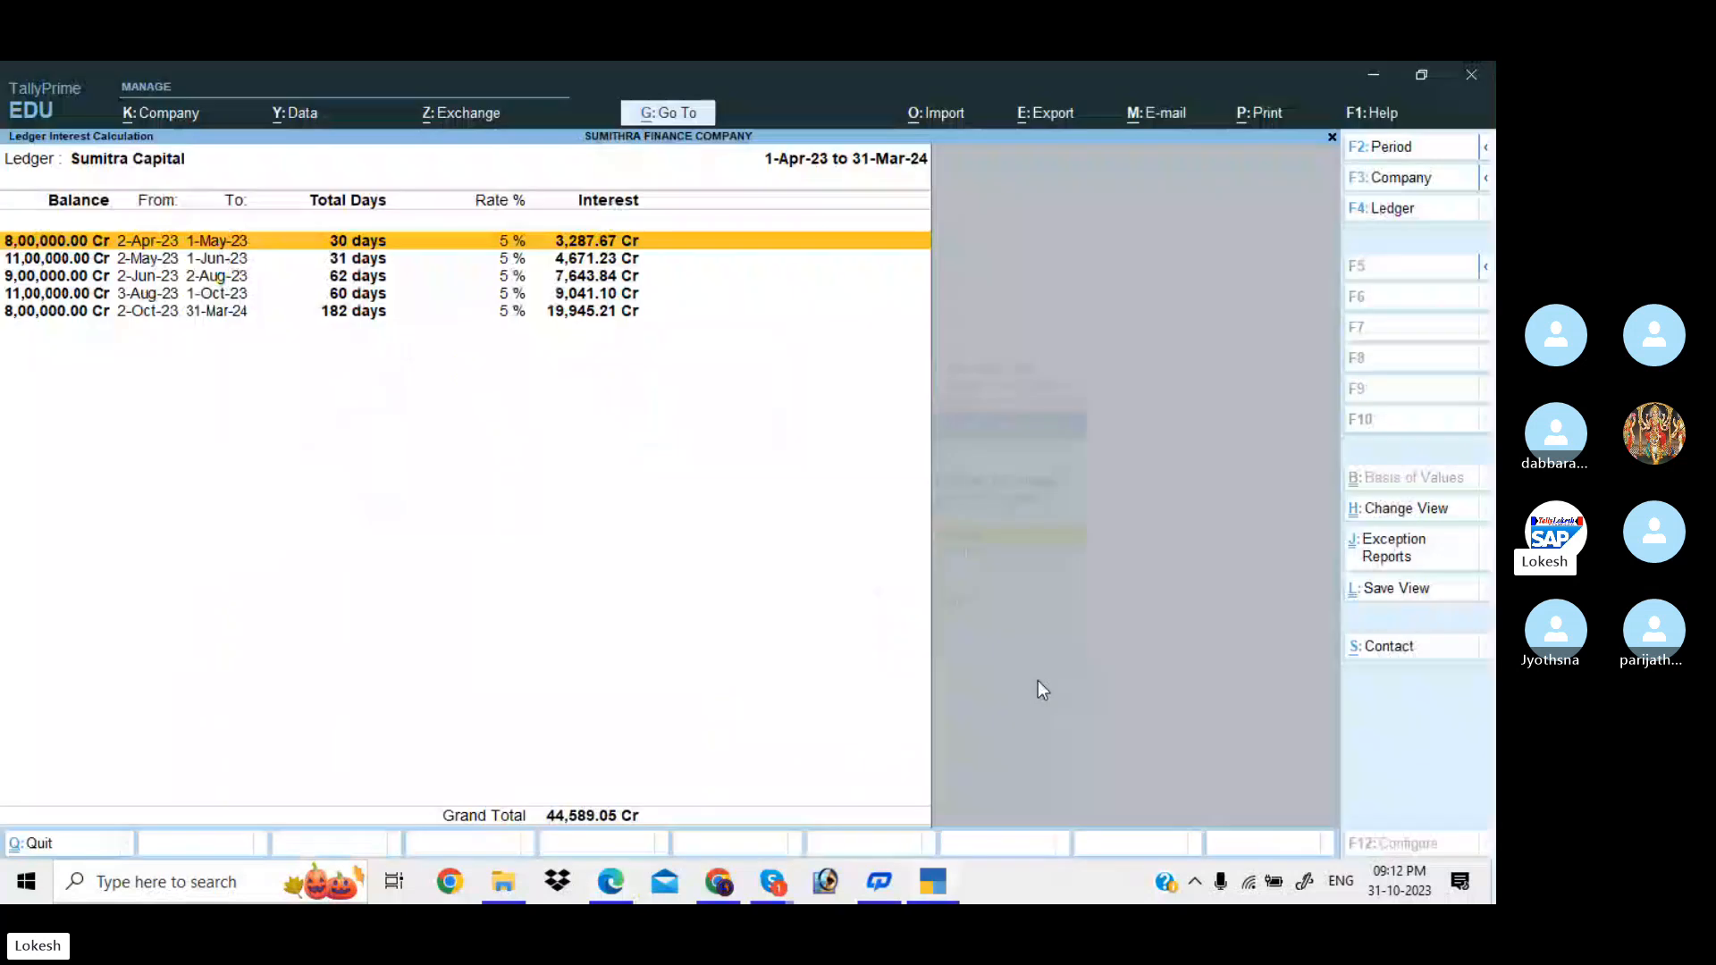
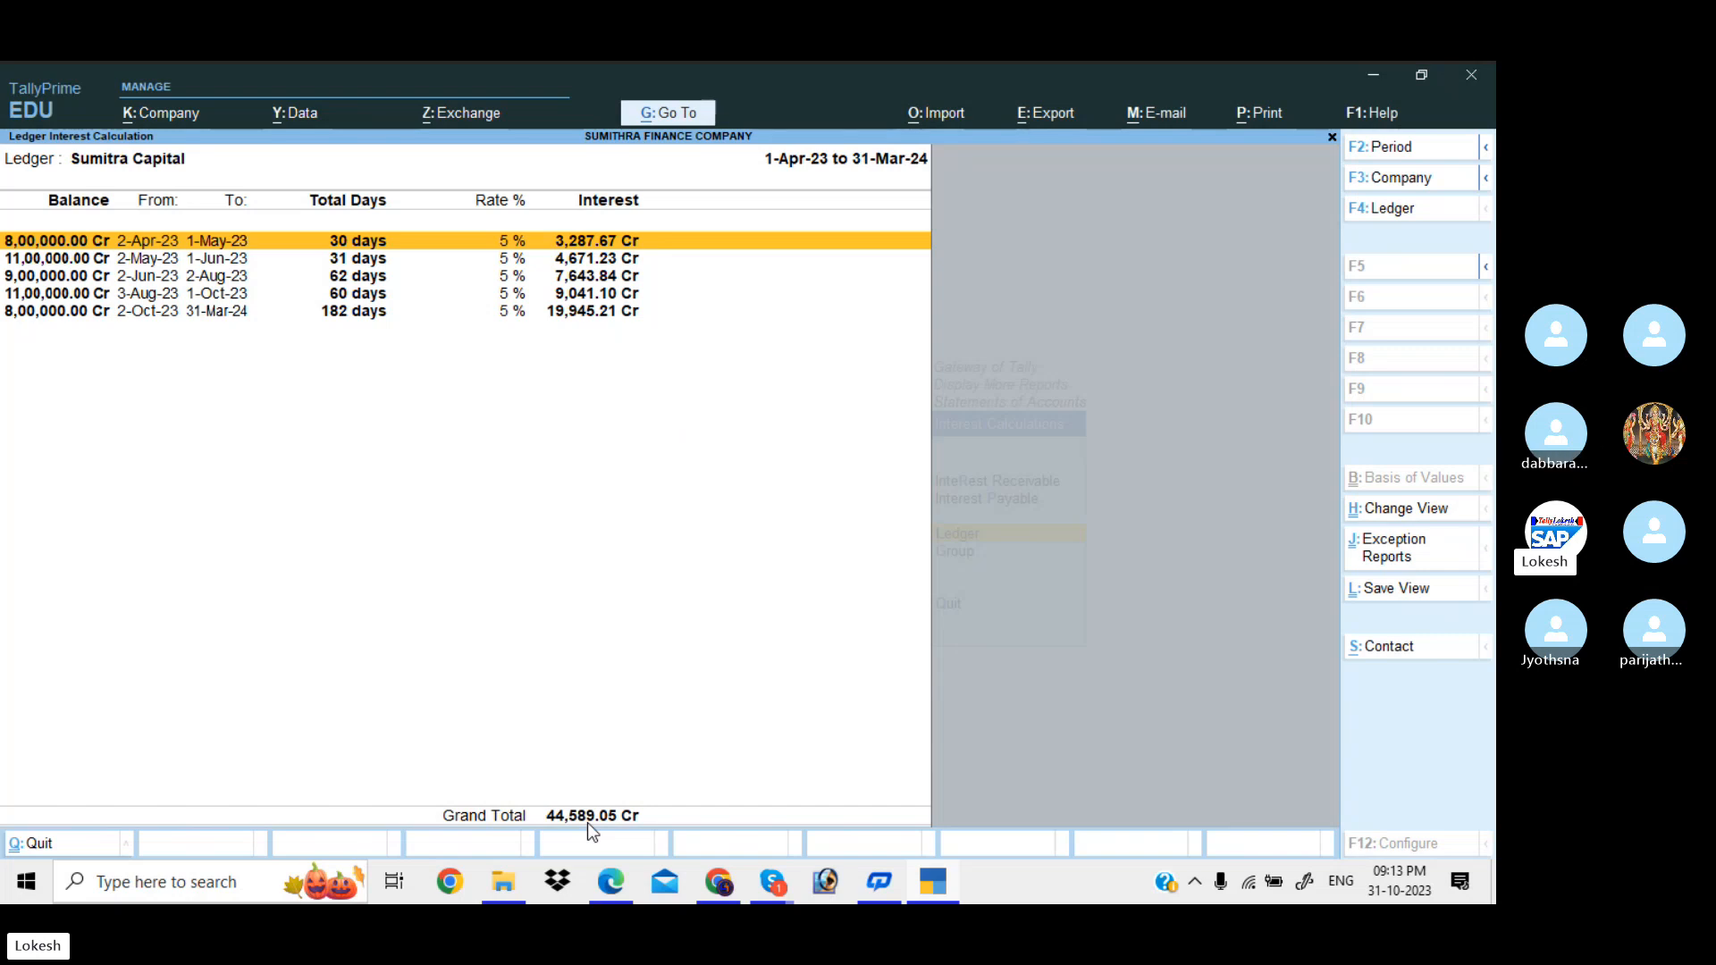
- Open the interest calculation for the 10% capital ledger and compare its total with the course PDF
key(Escape)
key(Up)
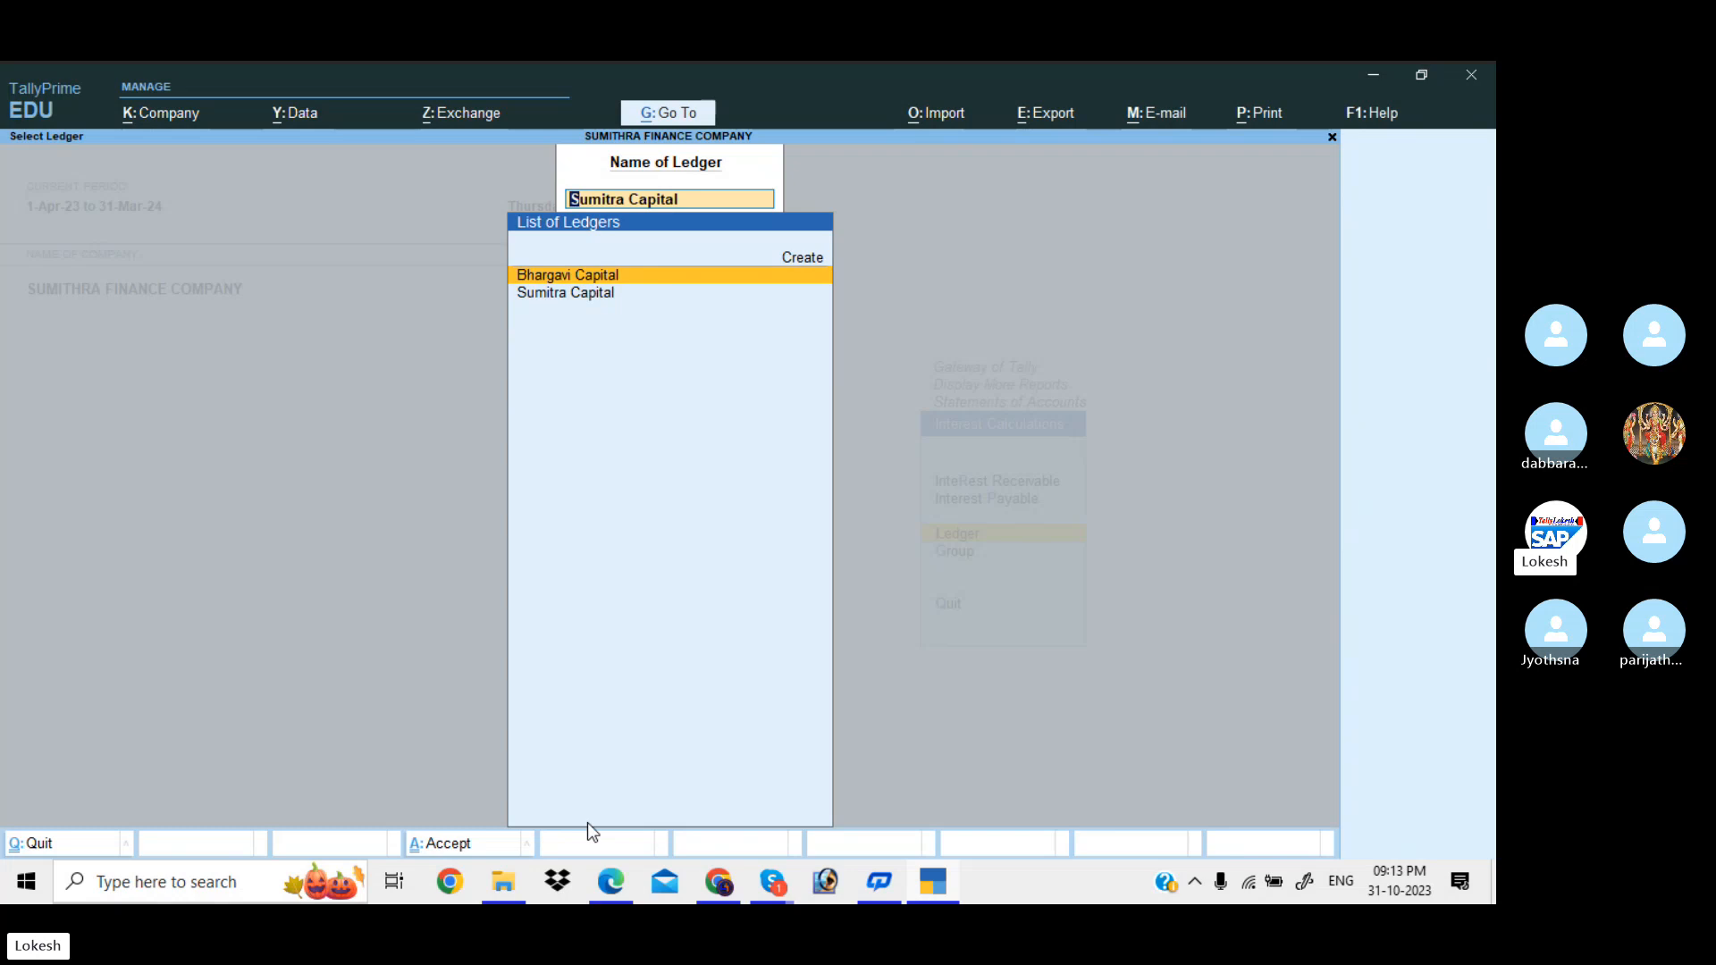
key(Return)
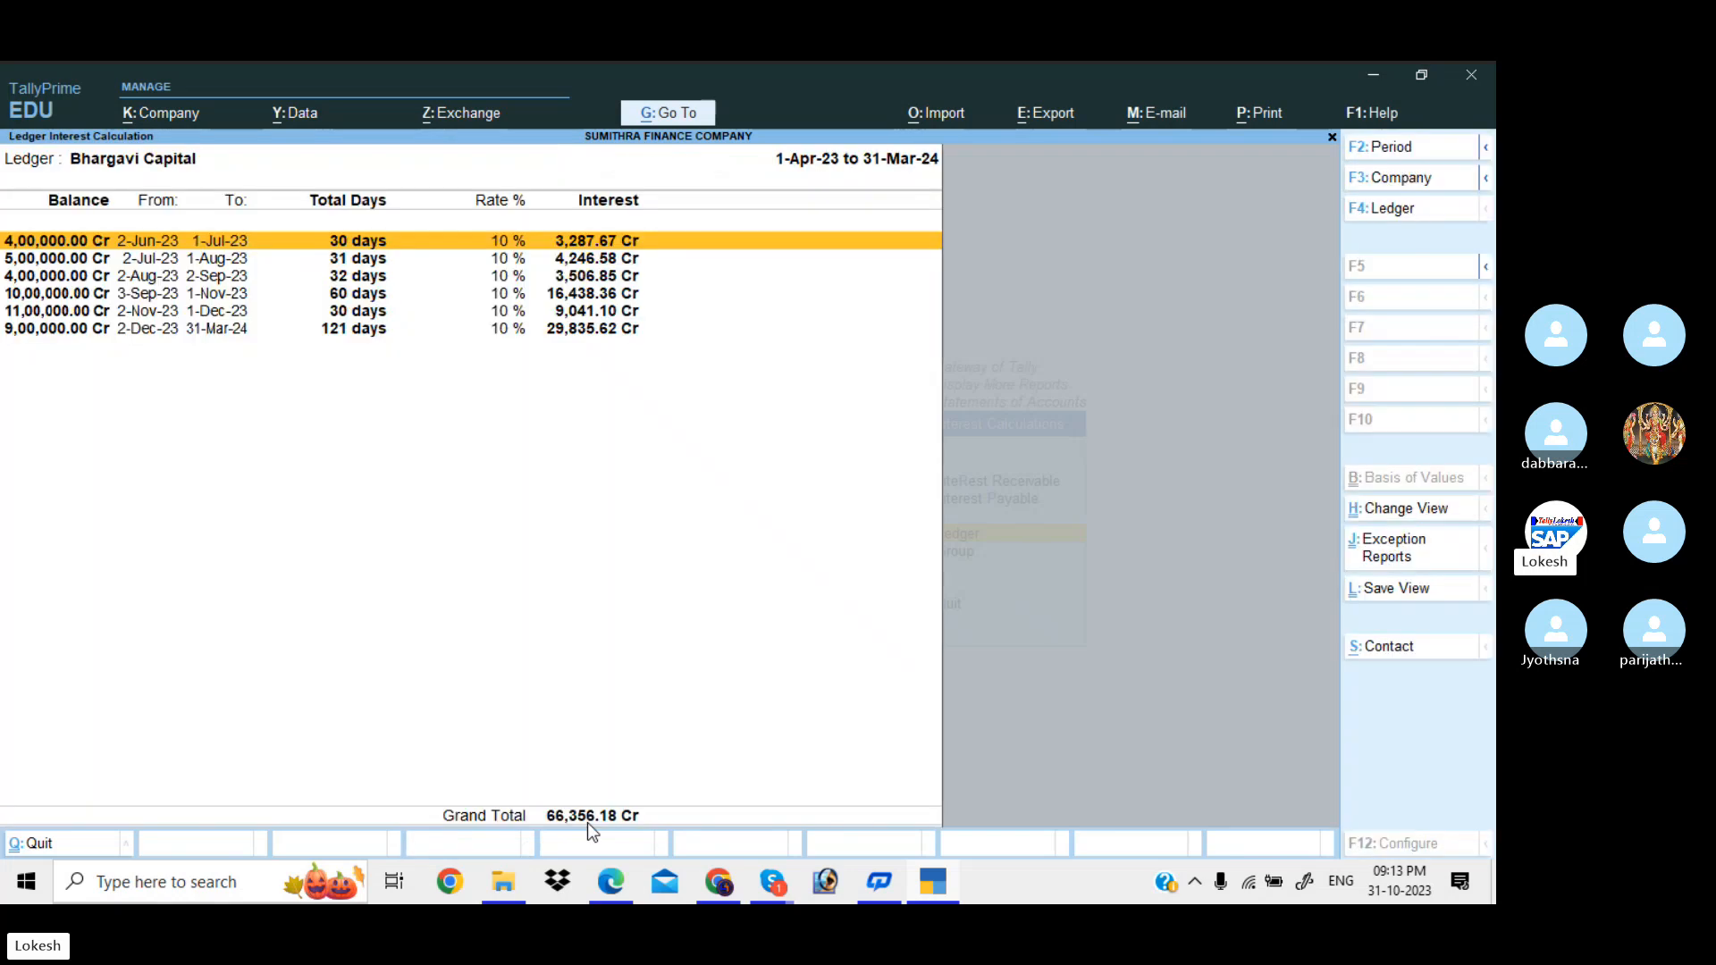
key(alt+Tab)
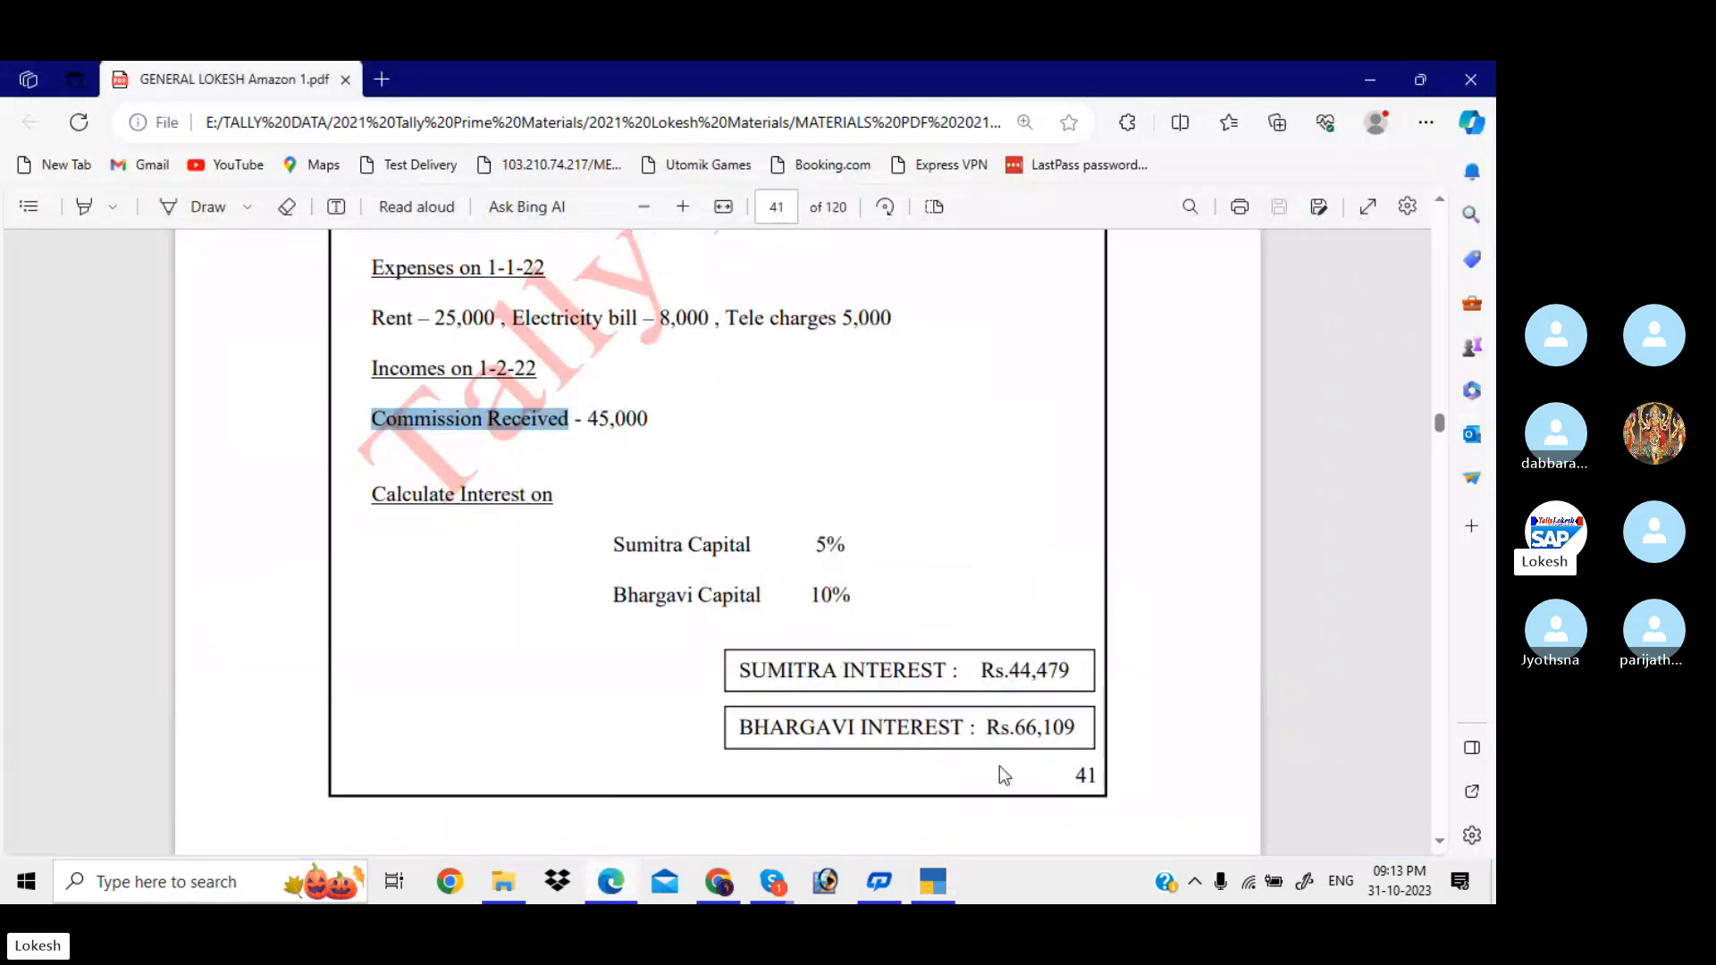
key(alt+Tab)
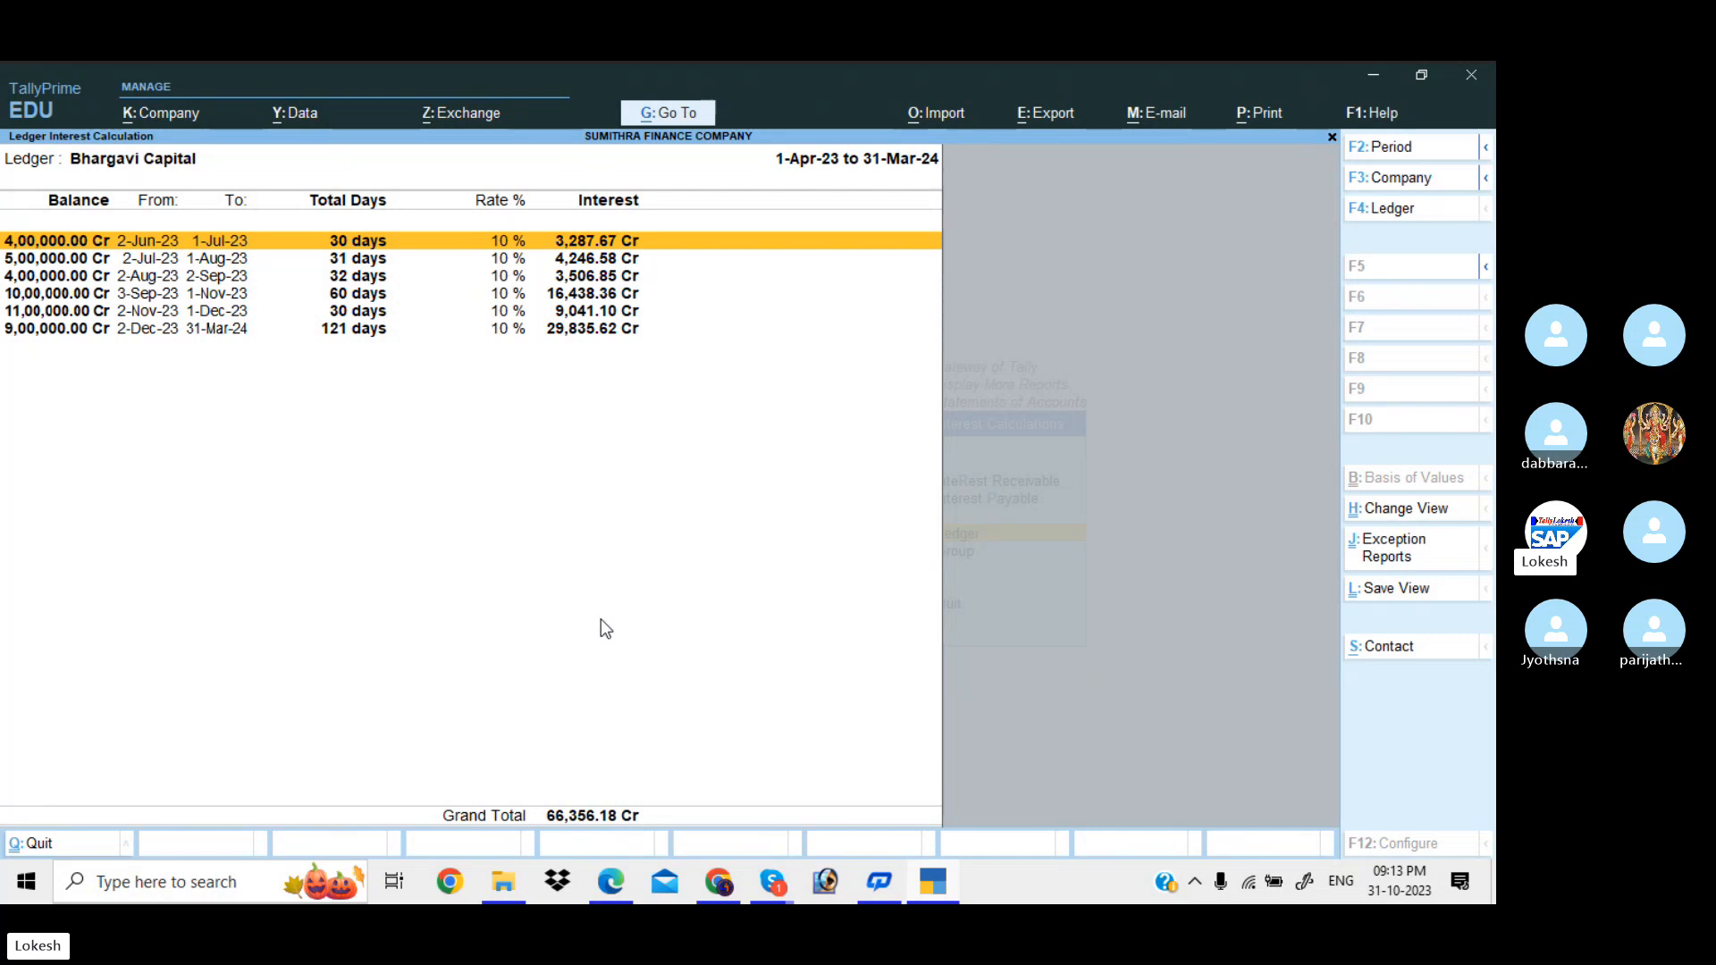
- Display the Interest Payable report in detail and examine each capital ledger's interest under Capital Account
key(Escape)
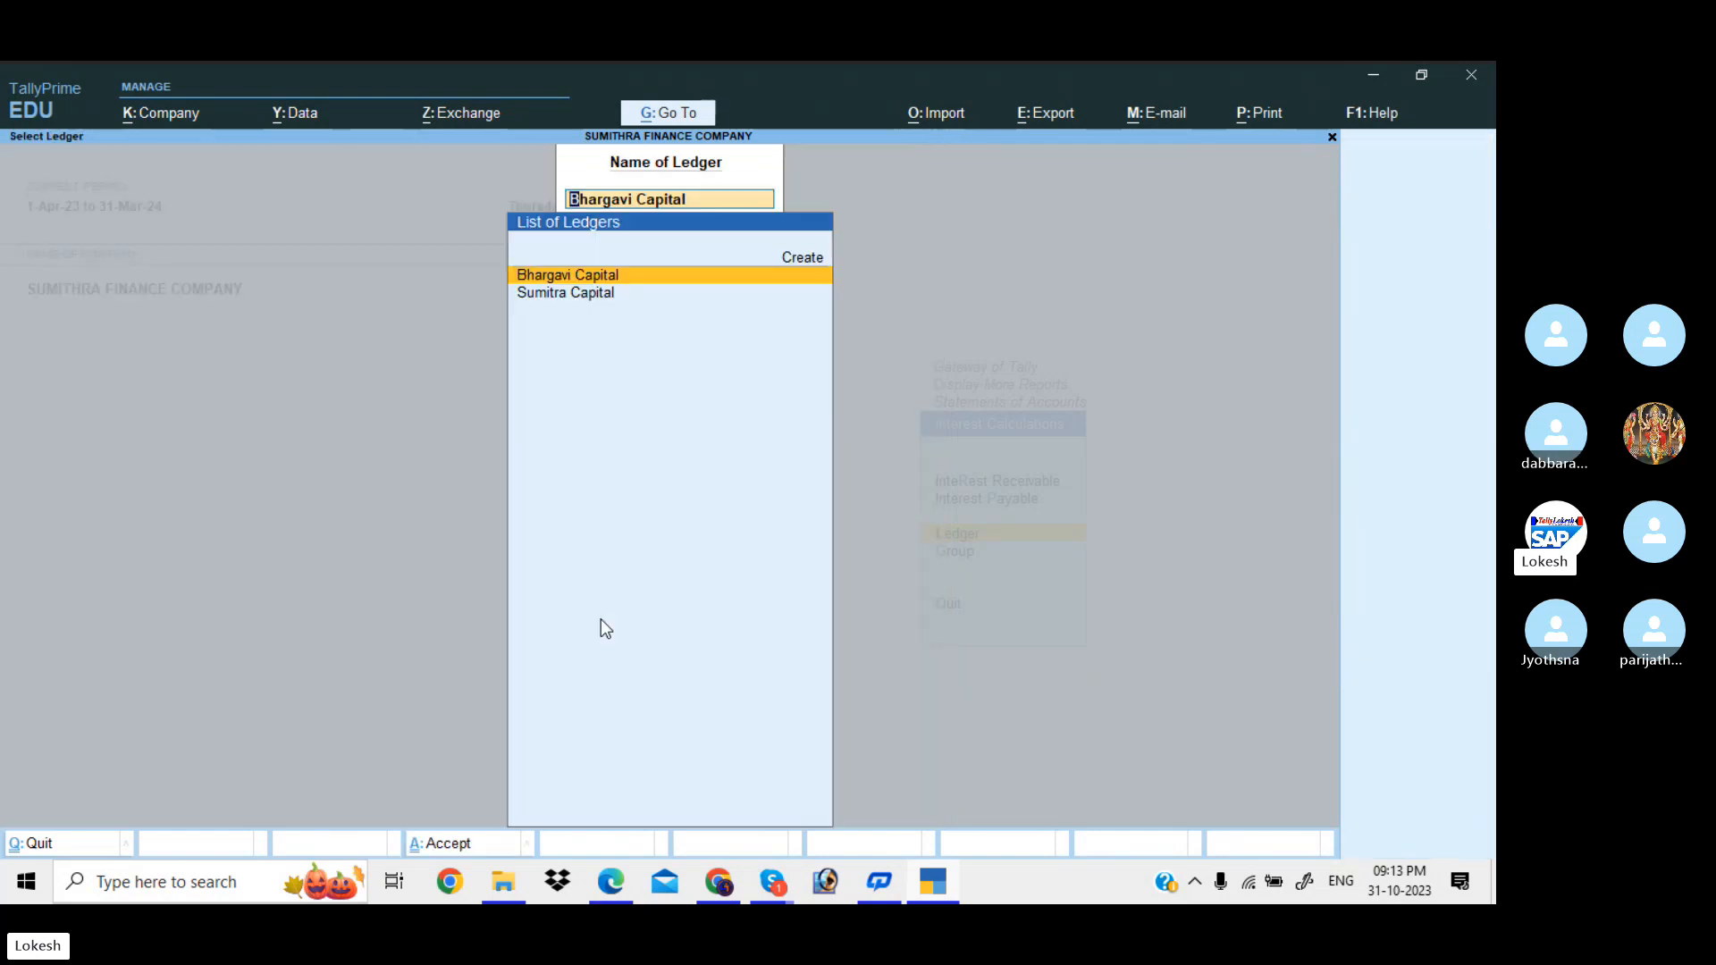
key(Escape)
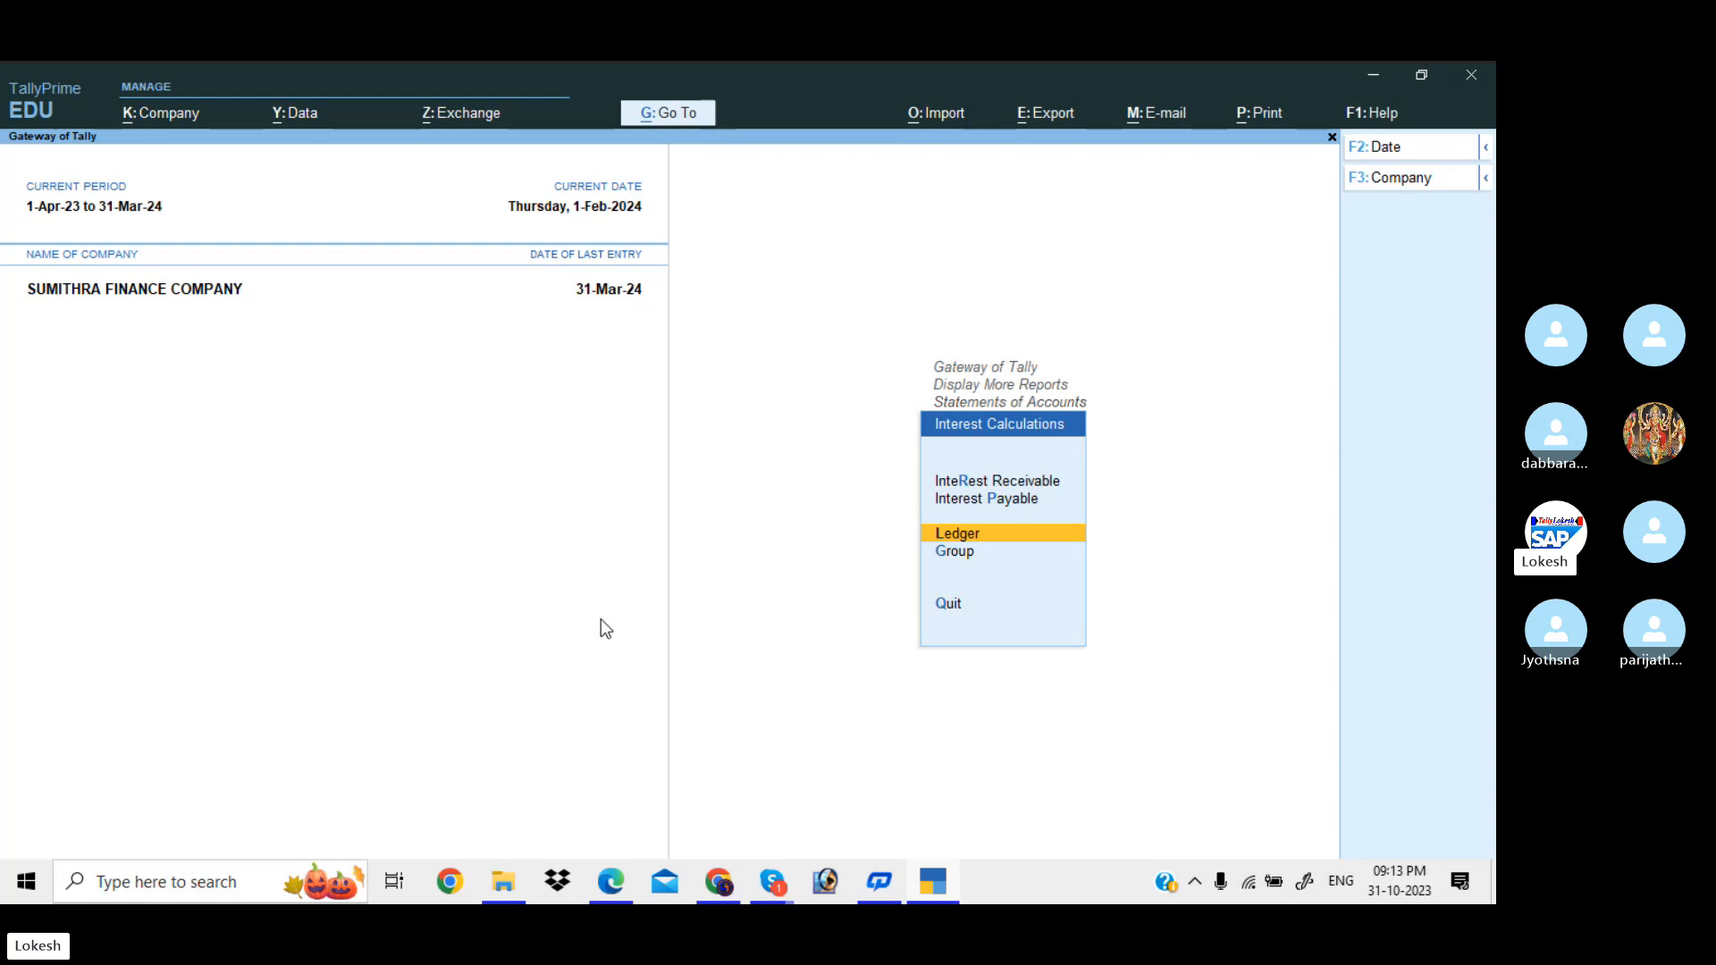
key(Up)
key(Return)
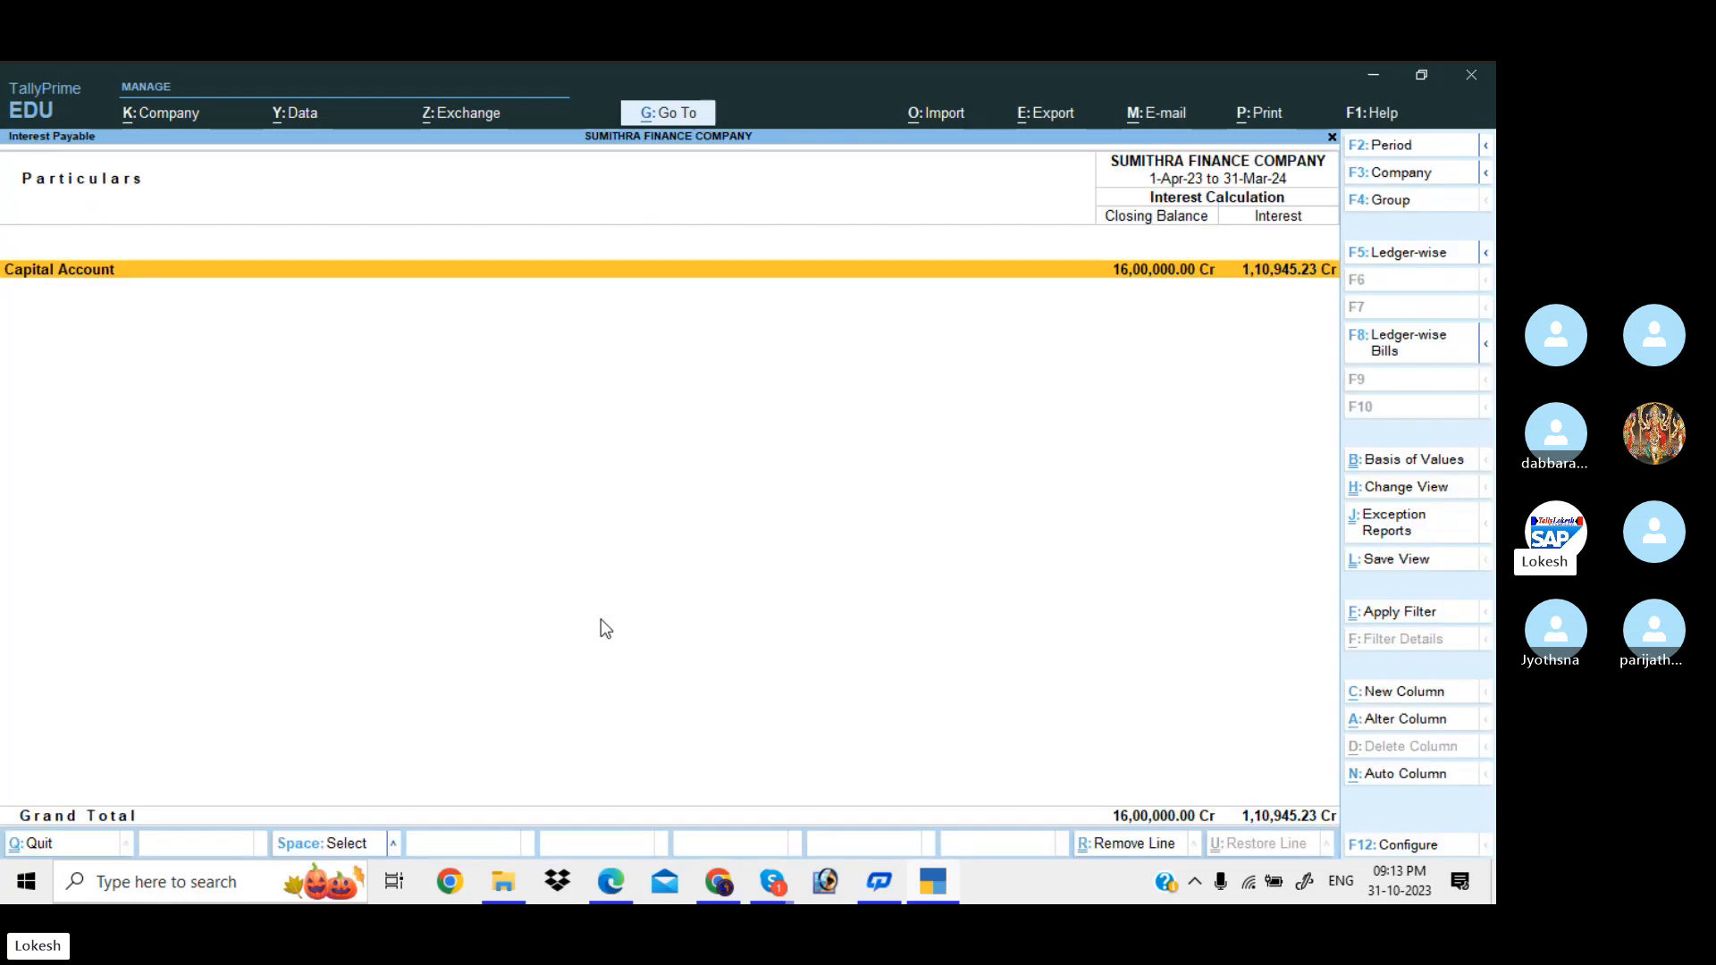
key(alt)
key(alt+F5)
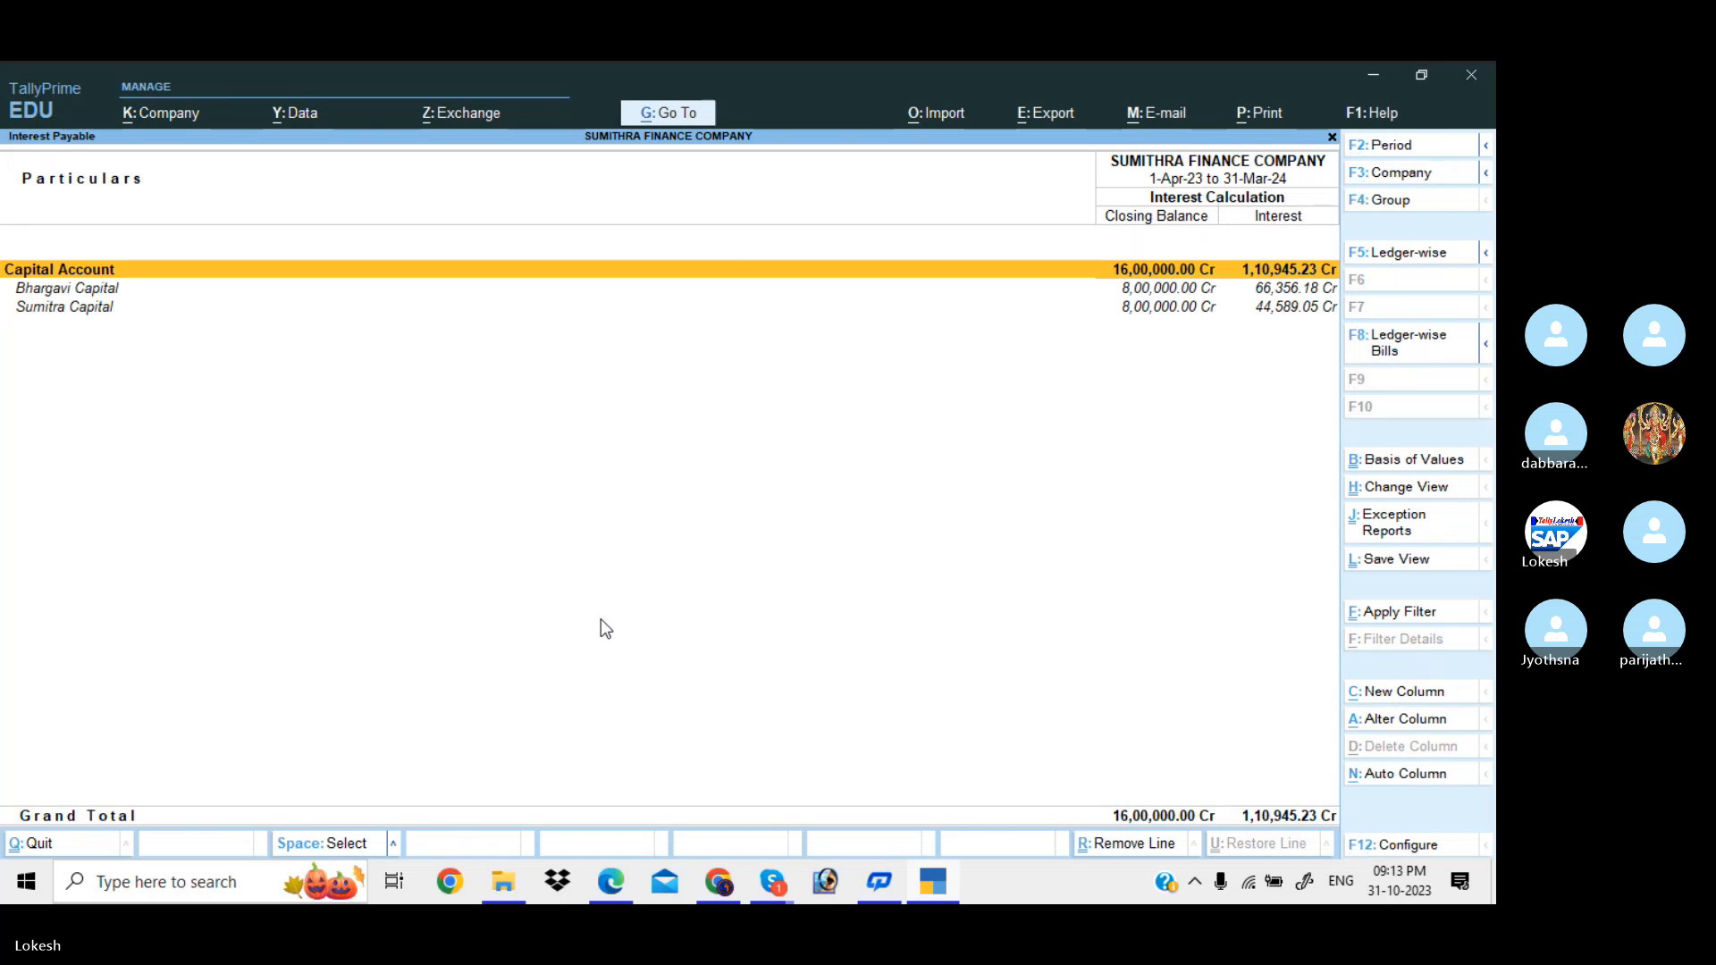
key(Down)
key(Down)
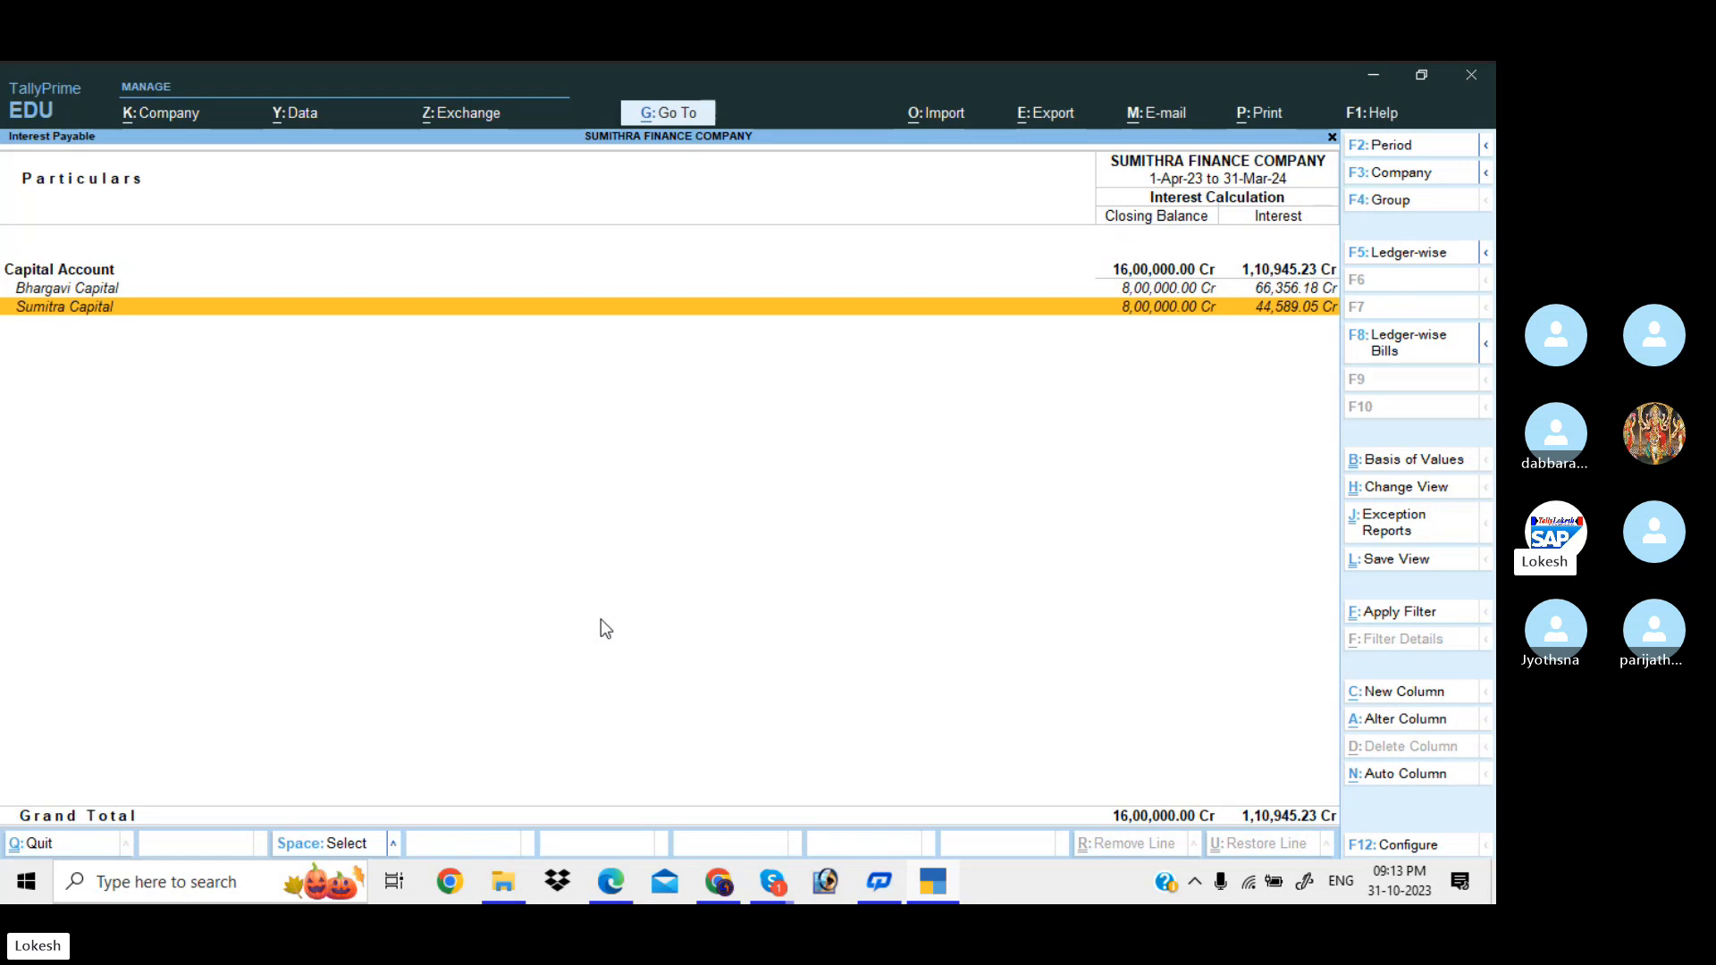
- Check the Interest Receivable report and return to the Gateway of Tally
key(Escape)
key(Up)
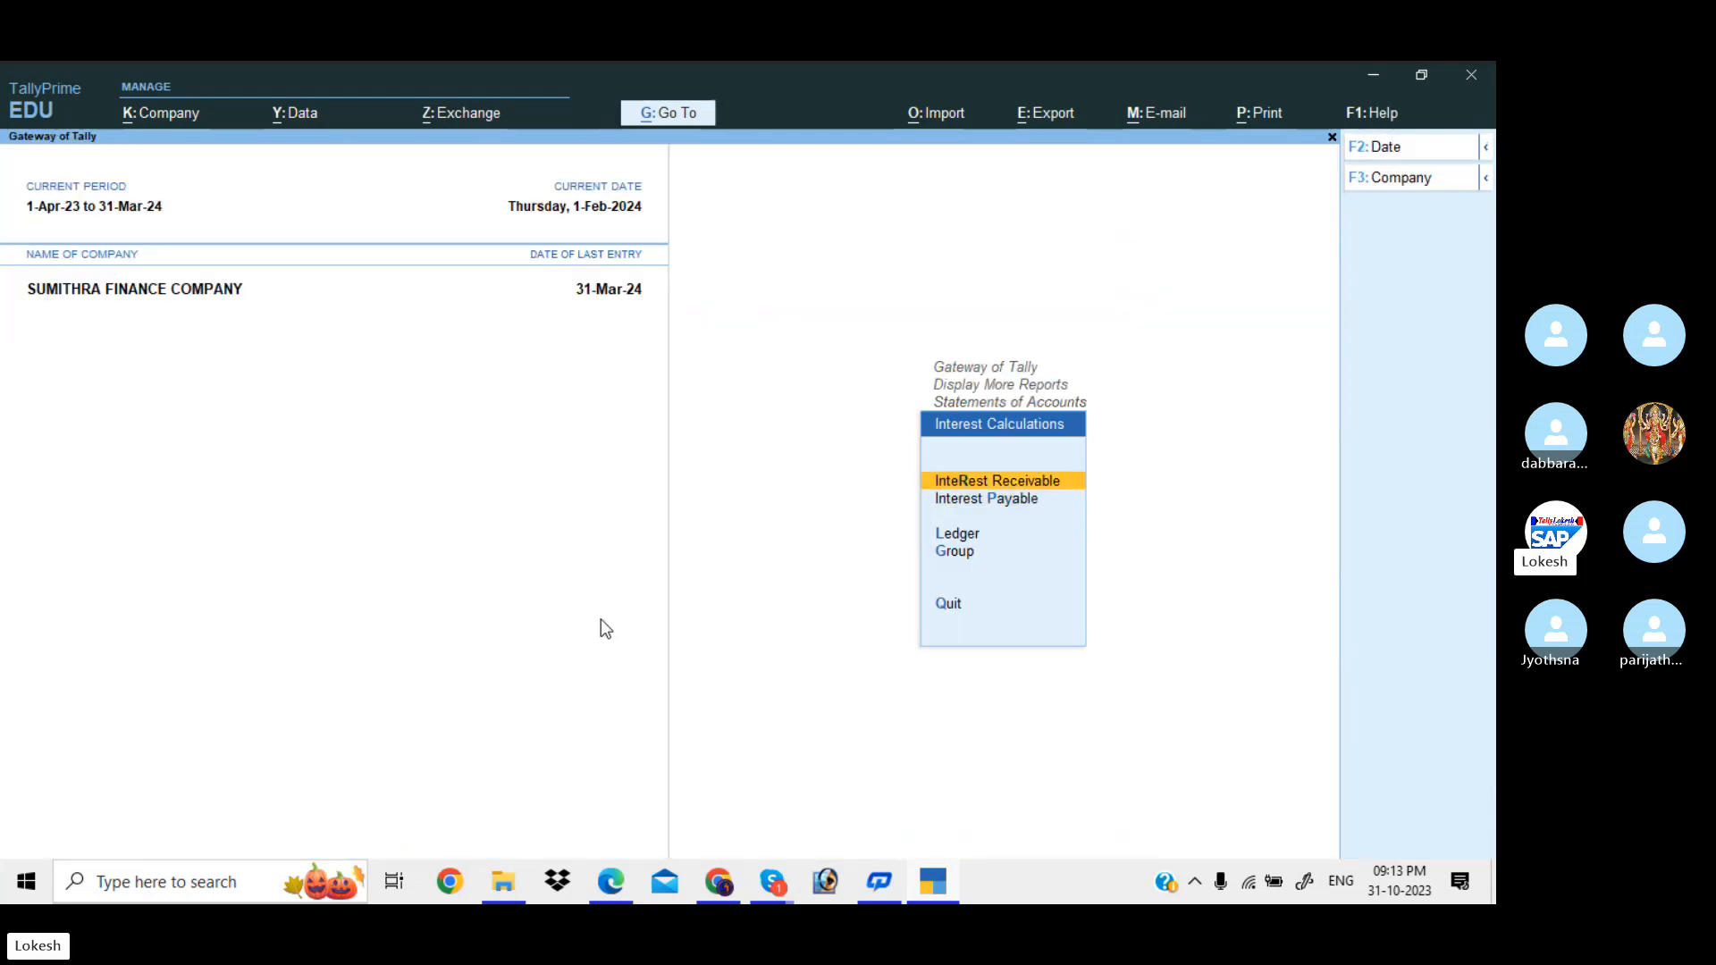
key(Return)
key(Escape)
key(Escape)
key(Escape)
key(Escape)
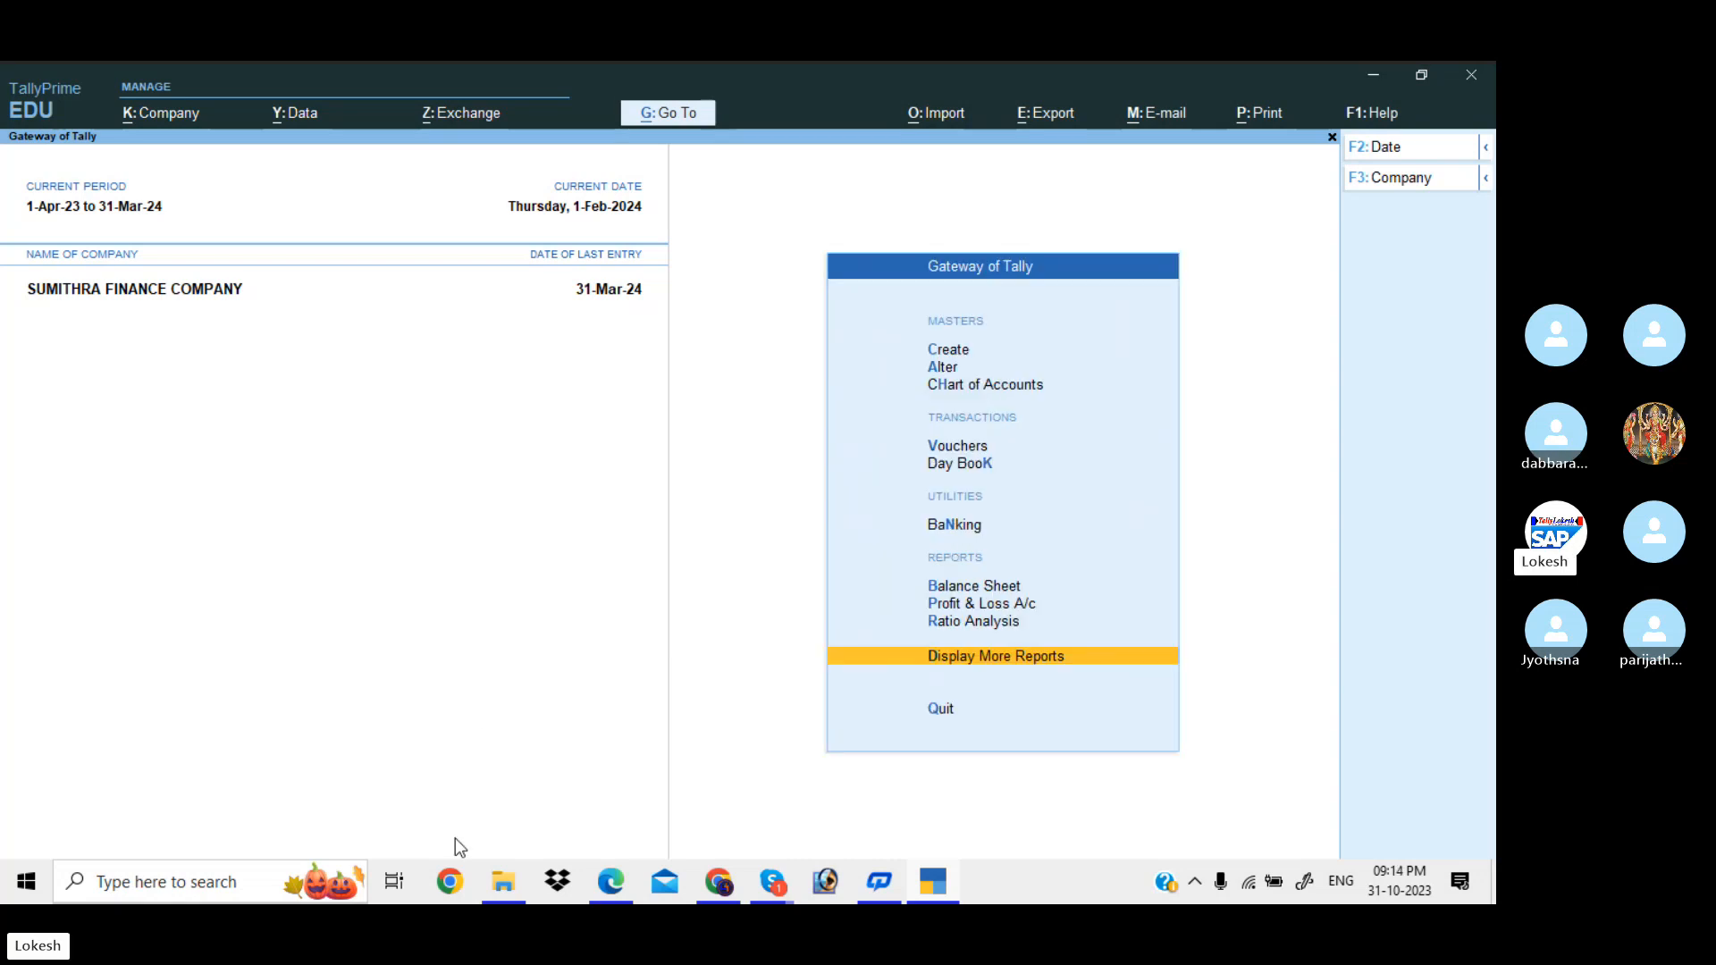
- Switch to the course PDF and read Problem 8, the Chandana Finance Company interest exercise on page 42
mouse_move(611, 882)
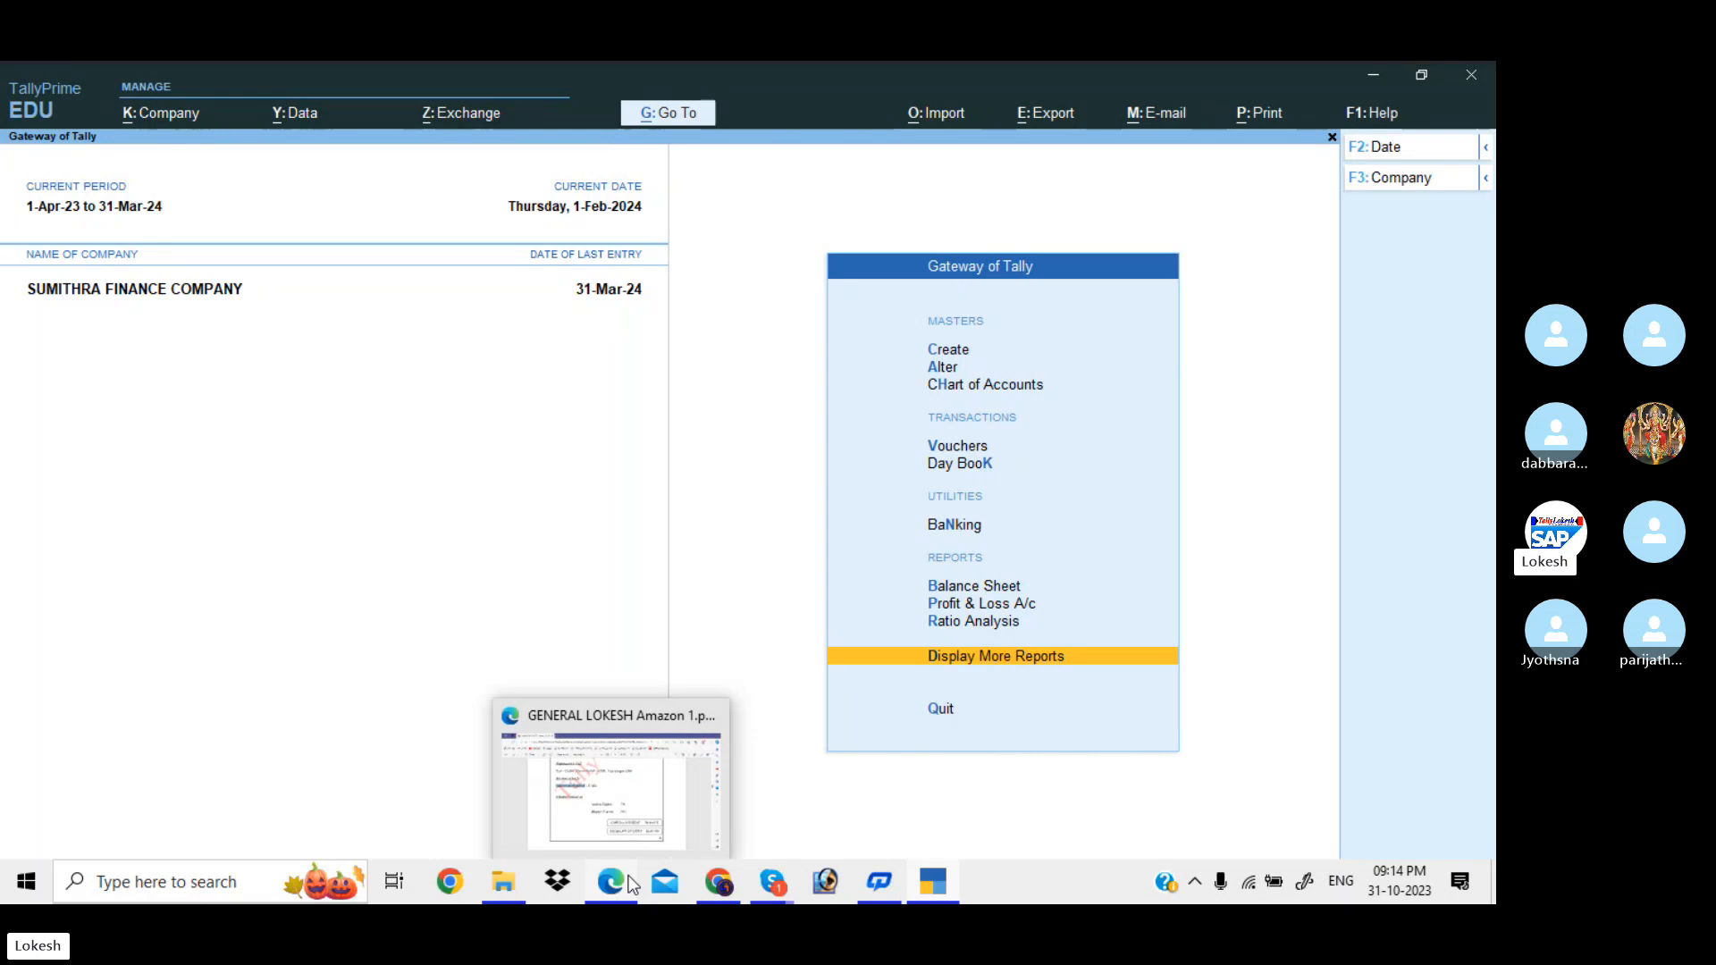
click(650, 785)
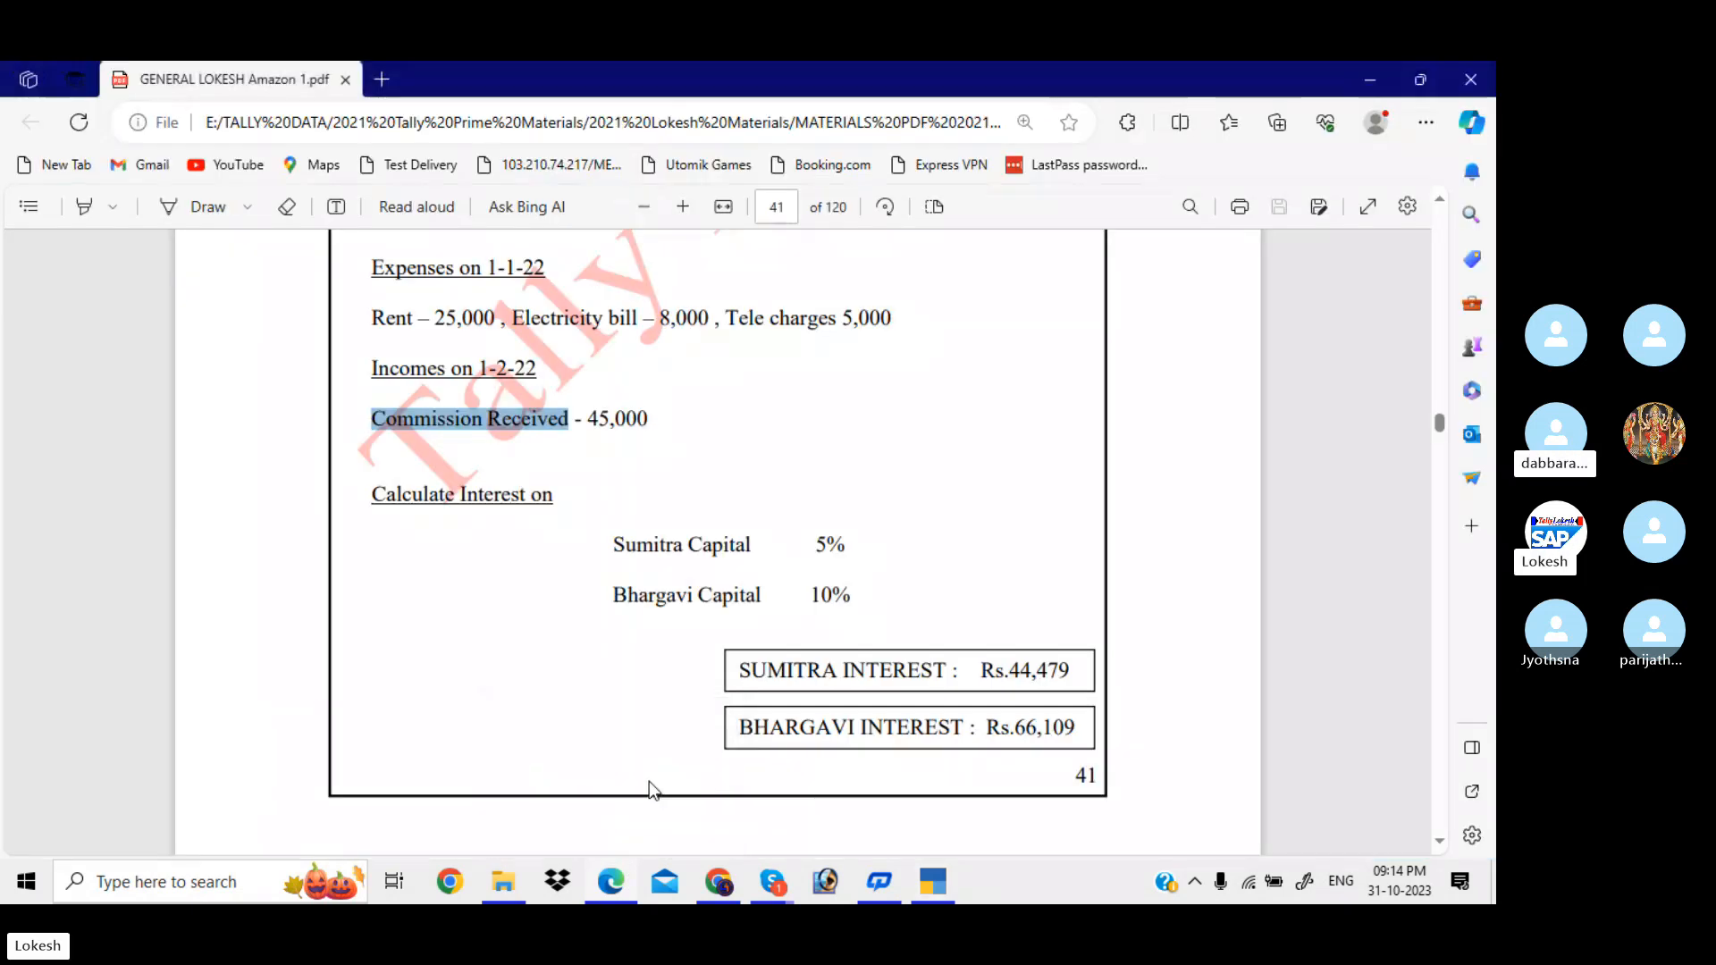
scroll(649, 784, down, 3)
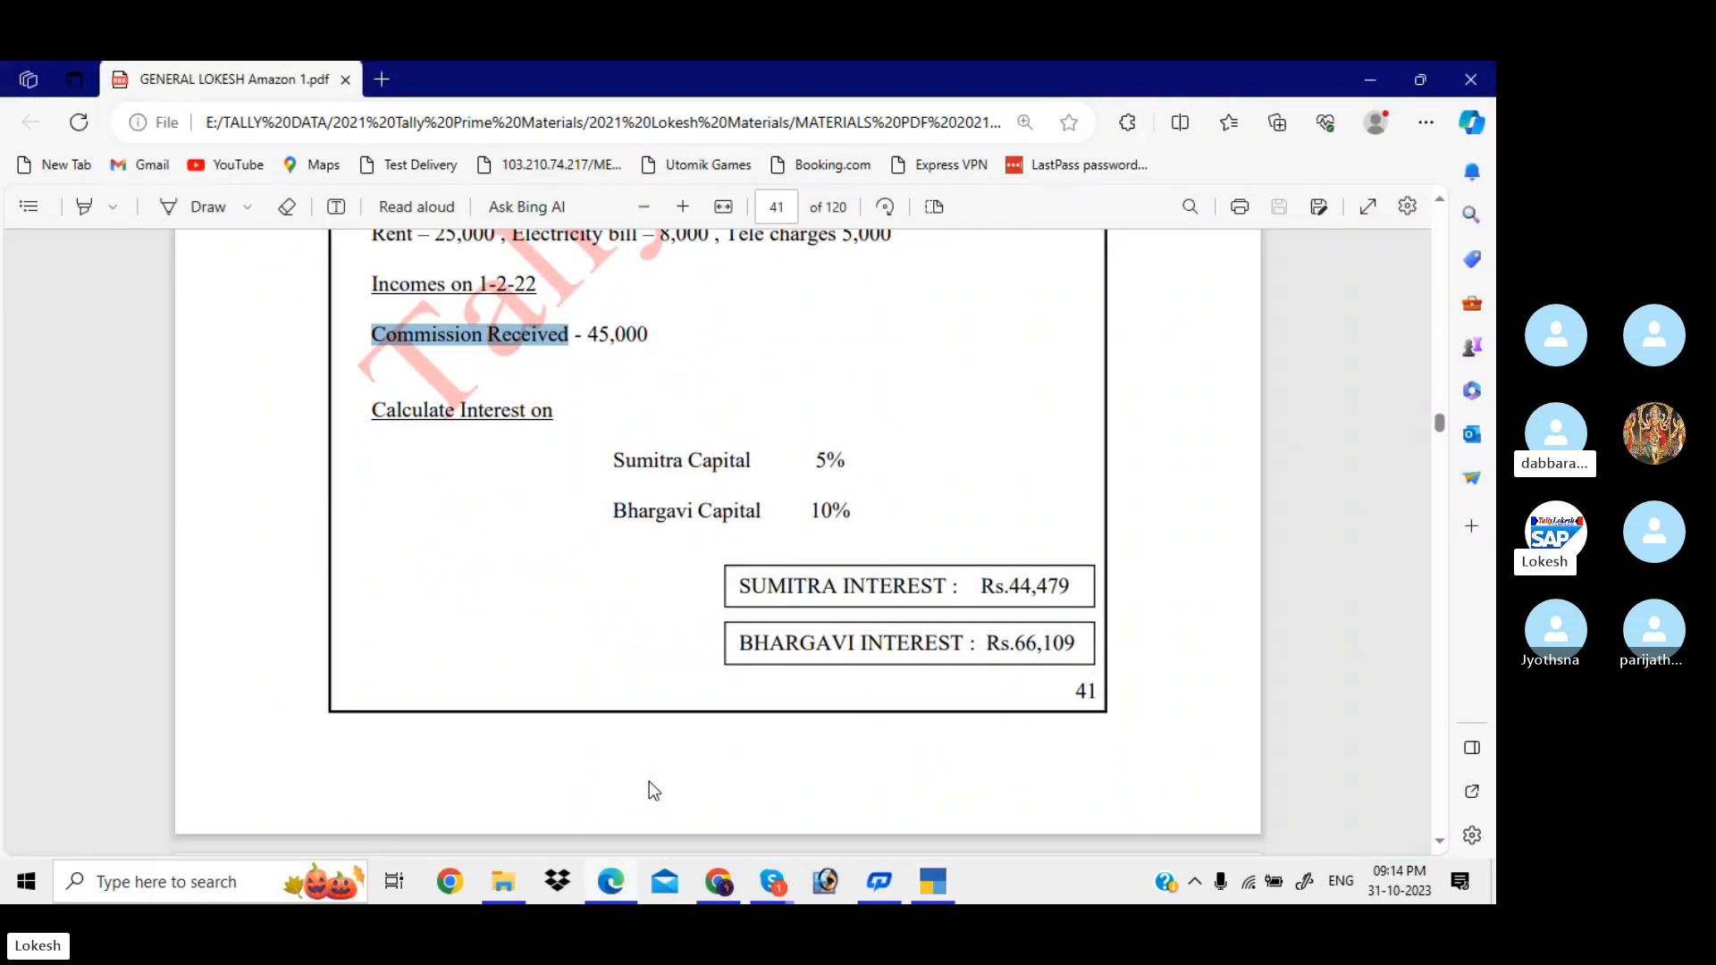
scroll(652, 790, down, 7)
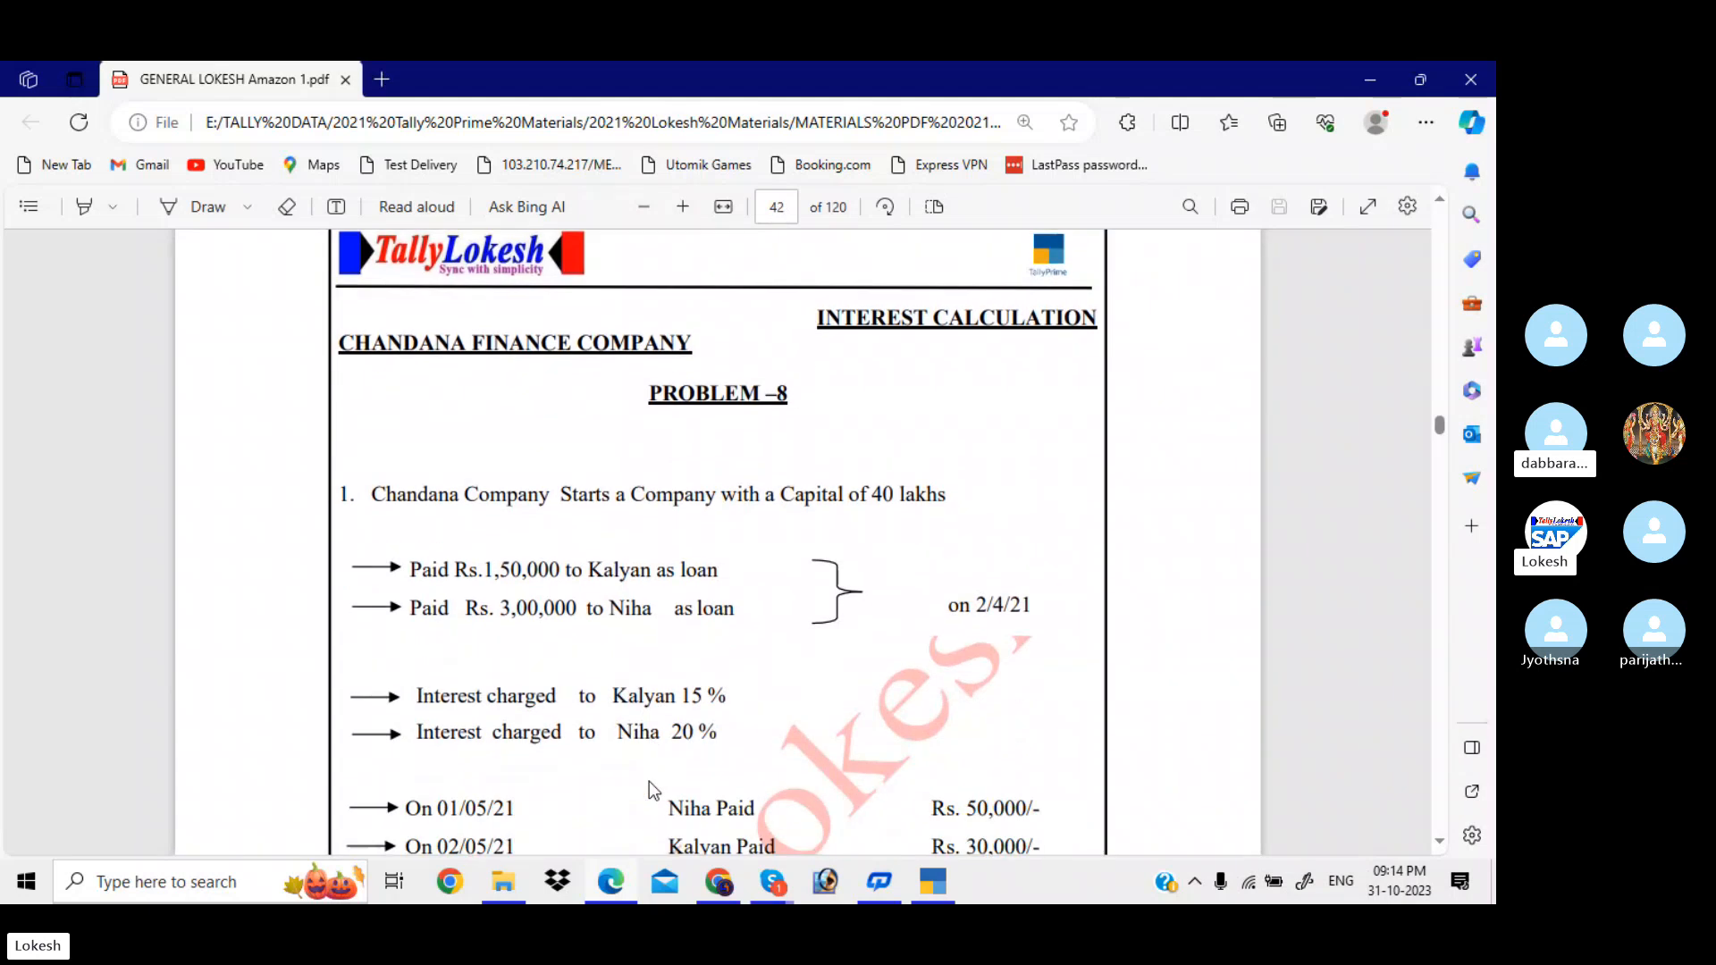
scroll(650, 789, down, 1)
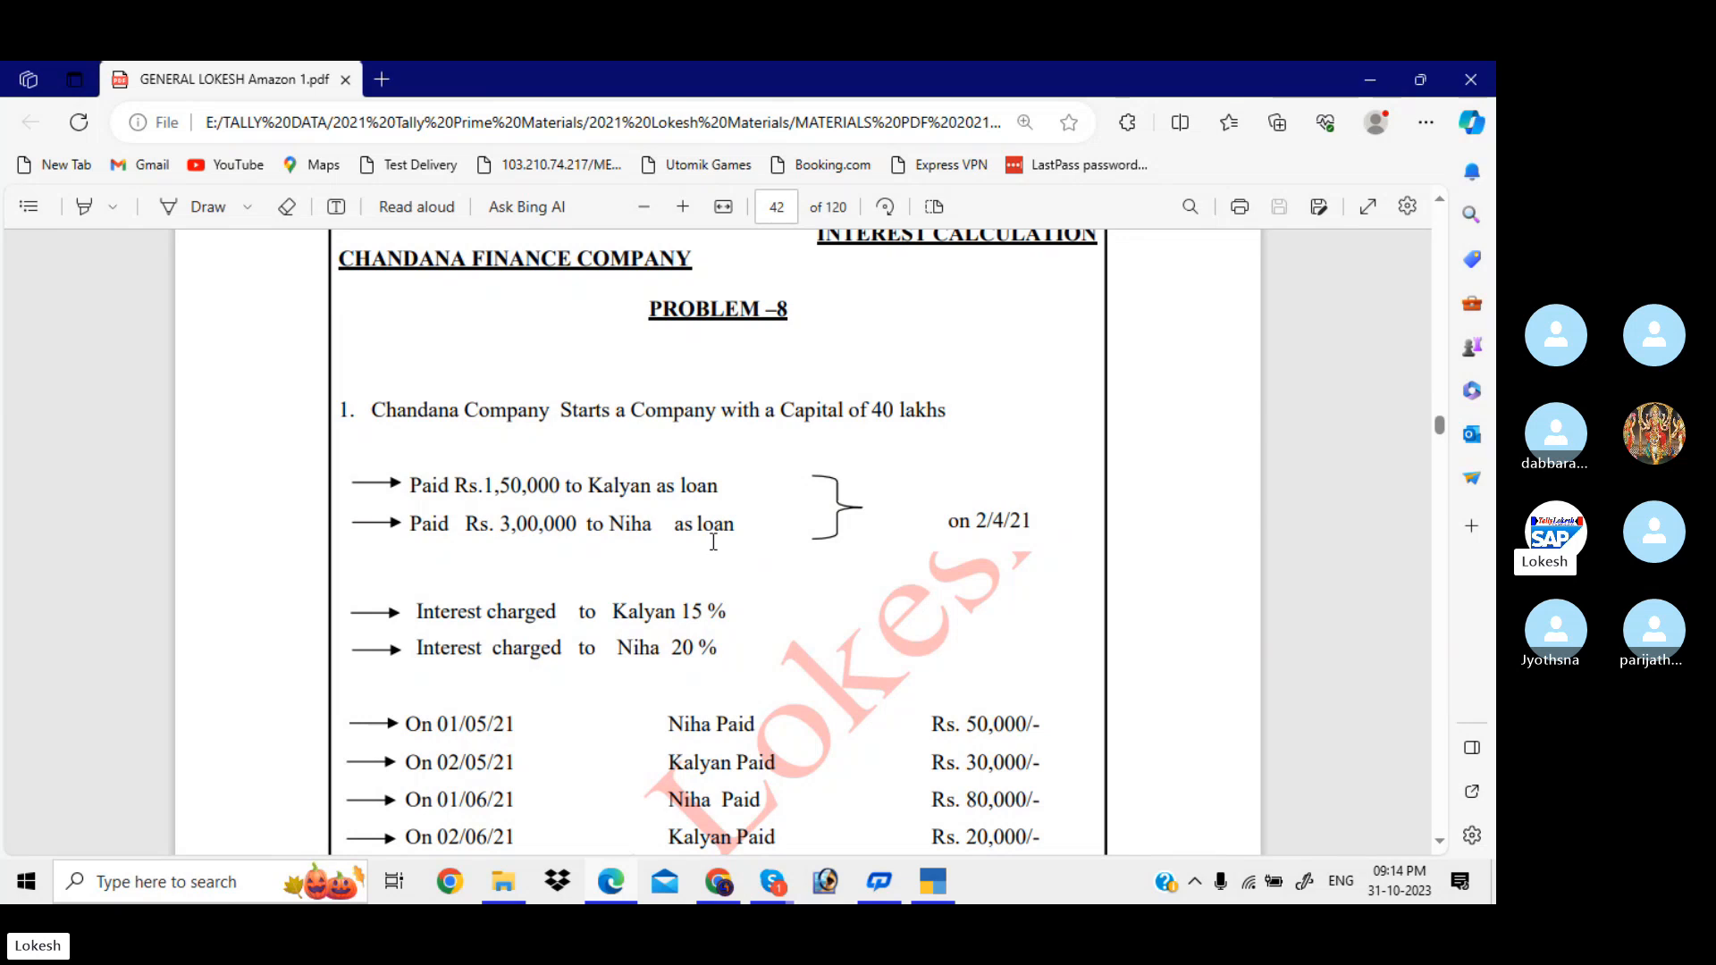
- Switch back to TallyPrime and start a new ledger named CAPITAL1 under Capital Account
key(alt+Tab)
key(Down)
key(Down)
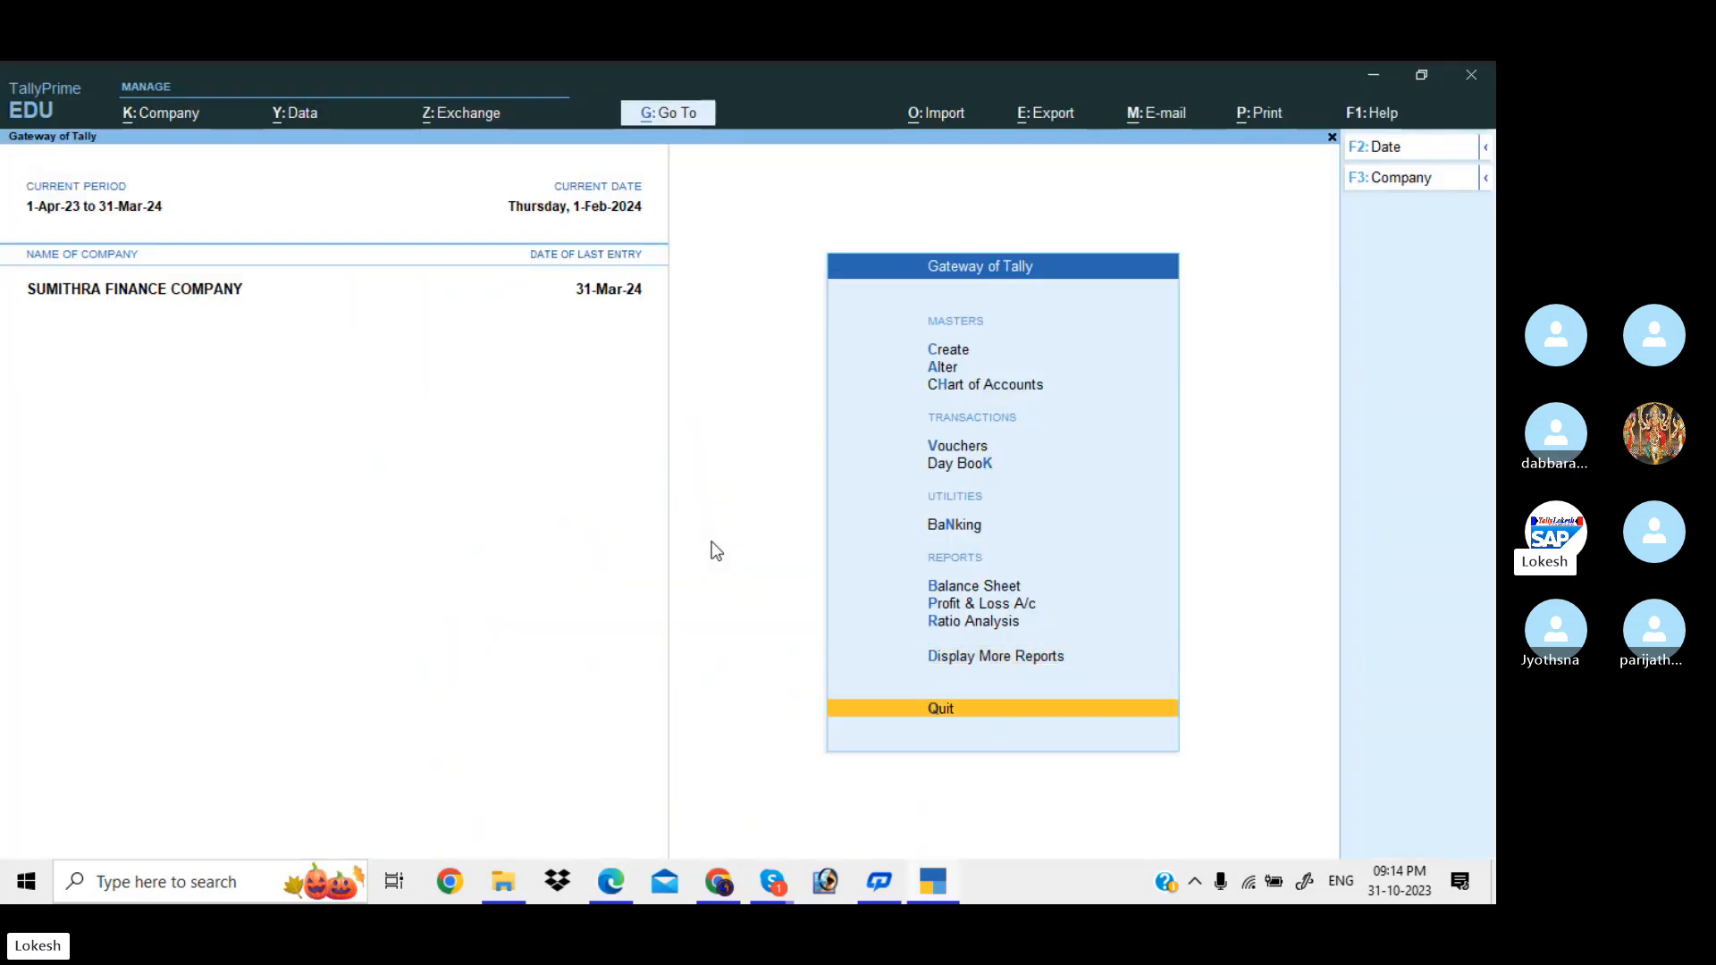
key(Return)
key(Down)
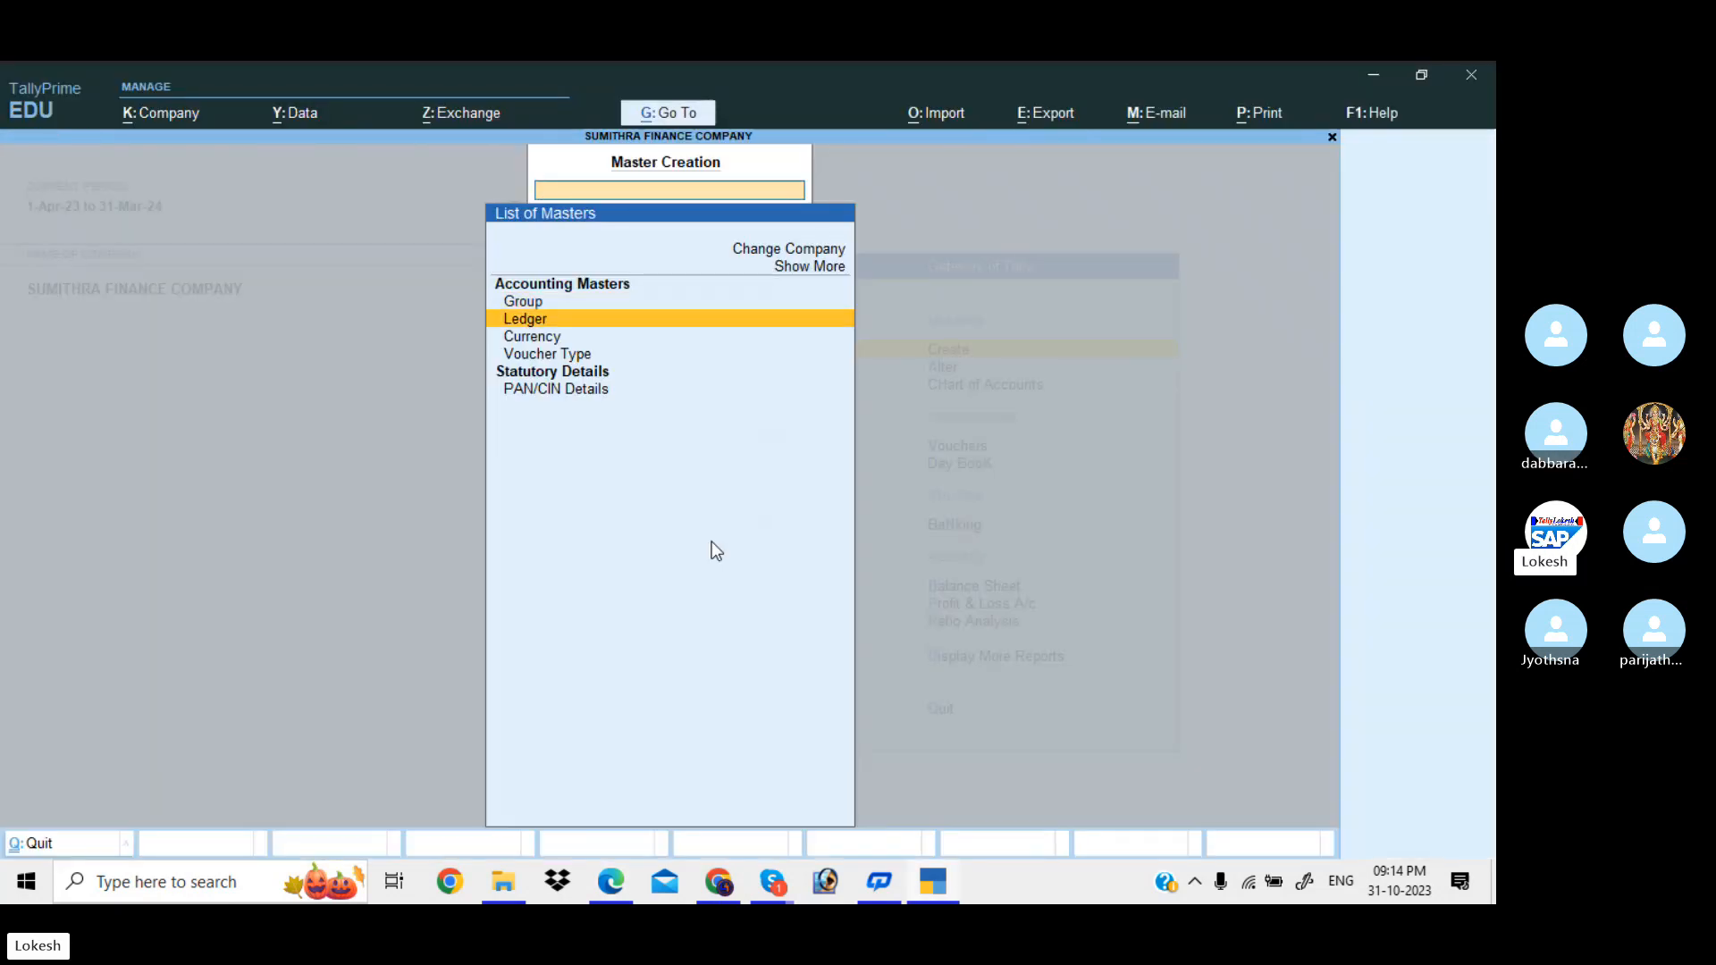
key(Return)
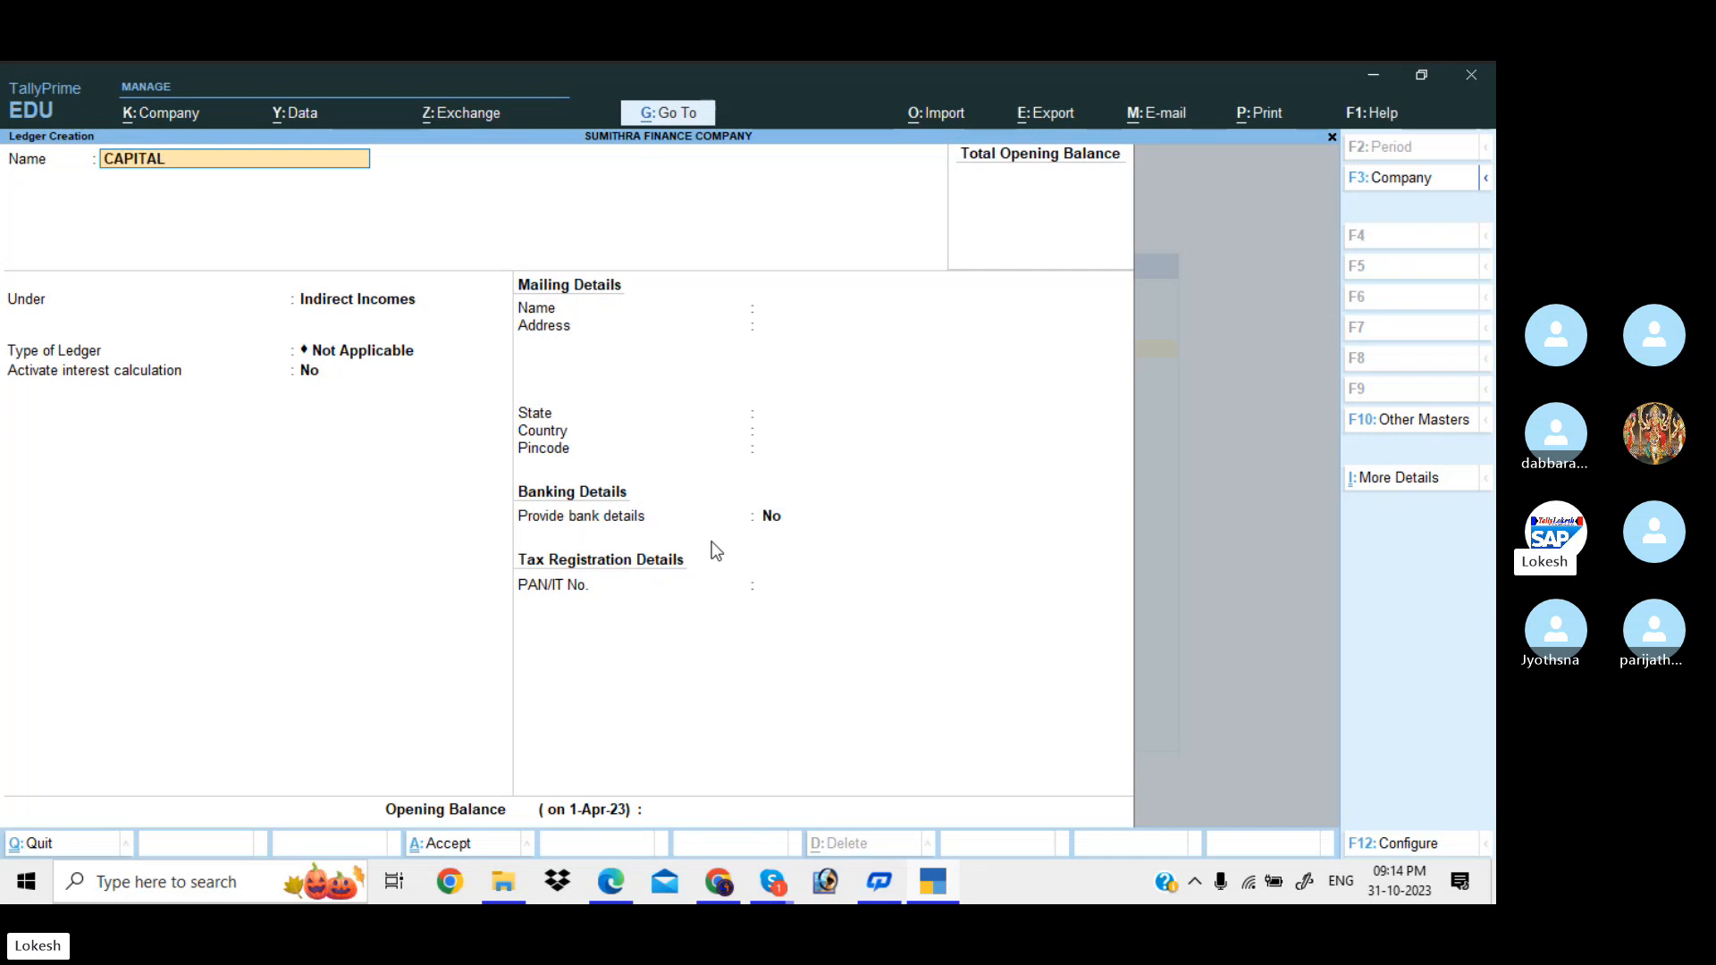
text(CAPITAL1)
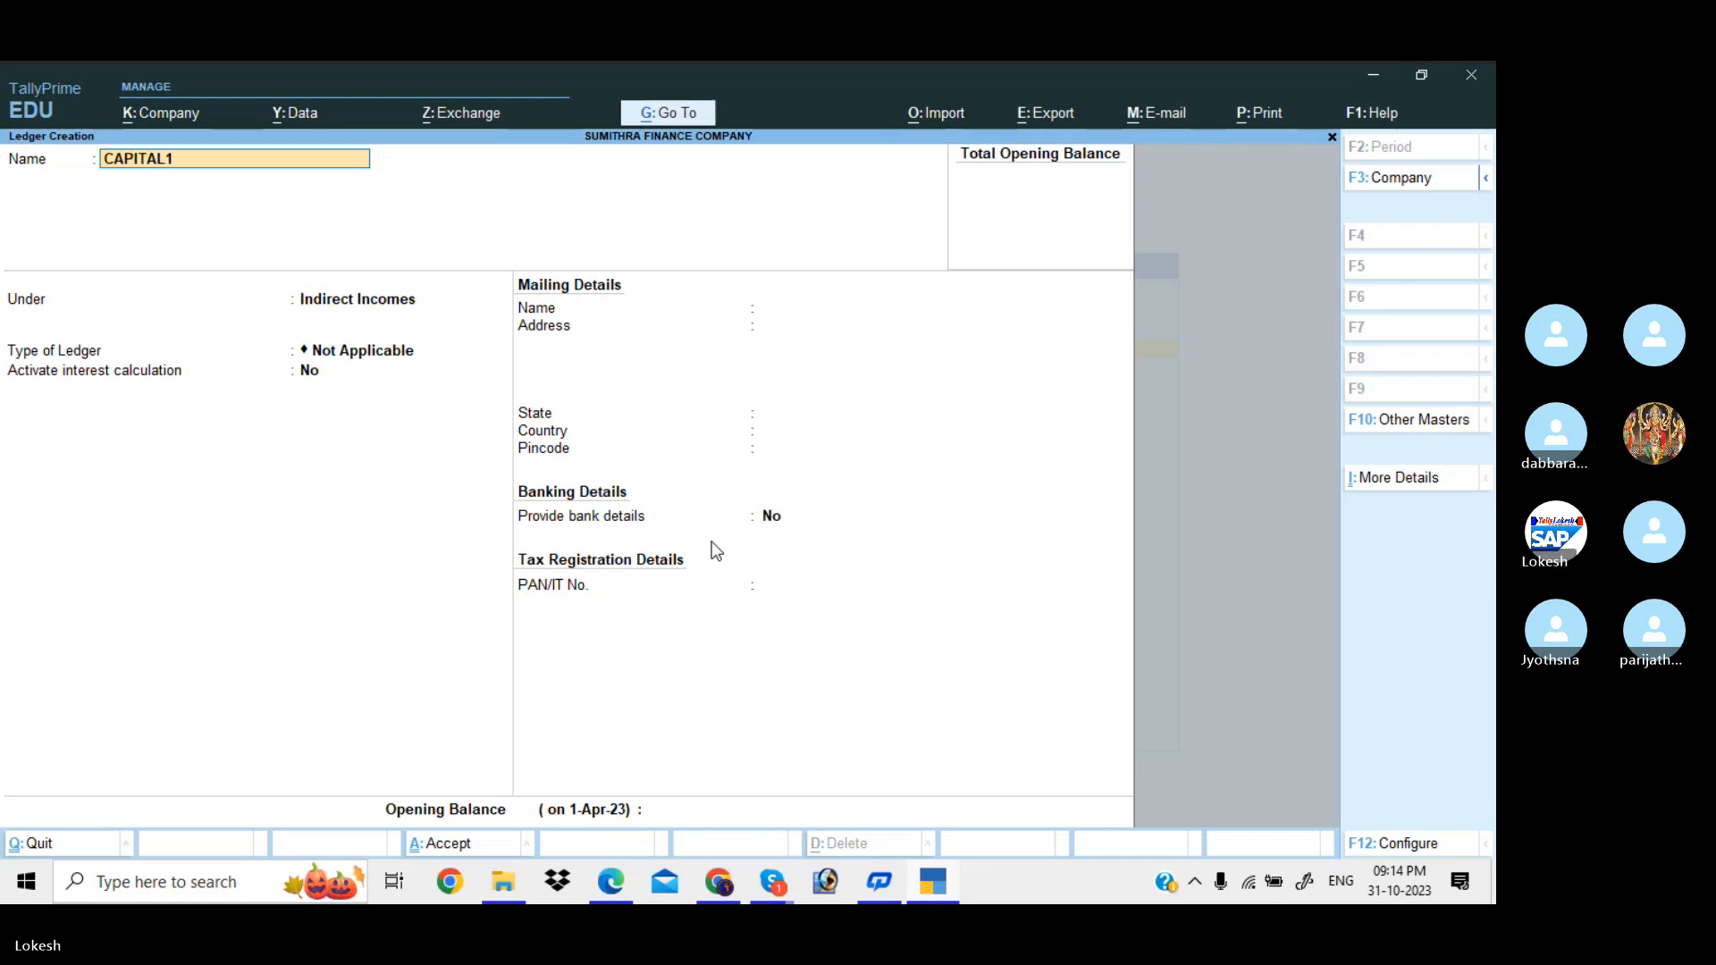
key(Return)
text(CA)
key(Down)
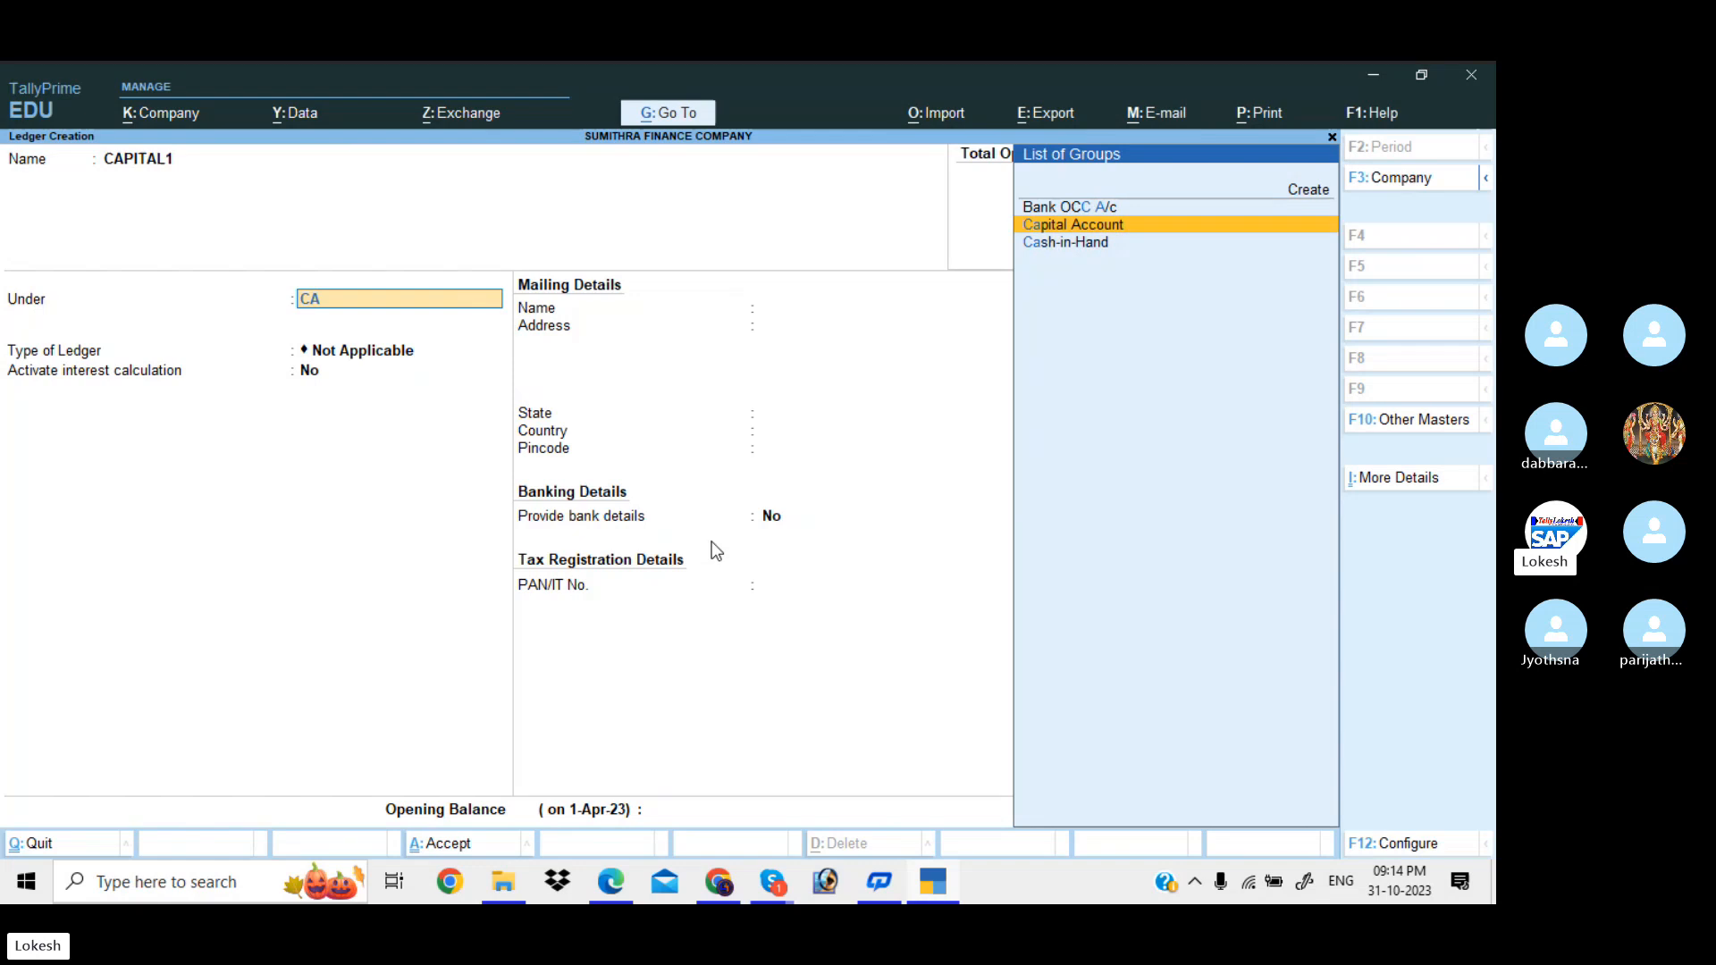
key(Return)
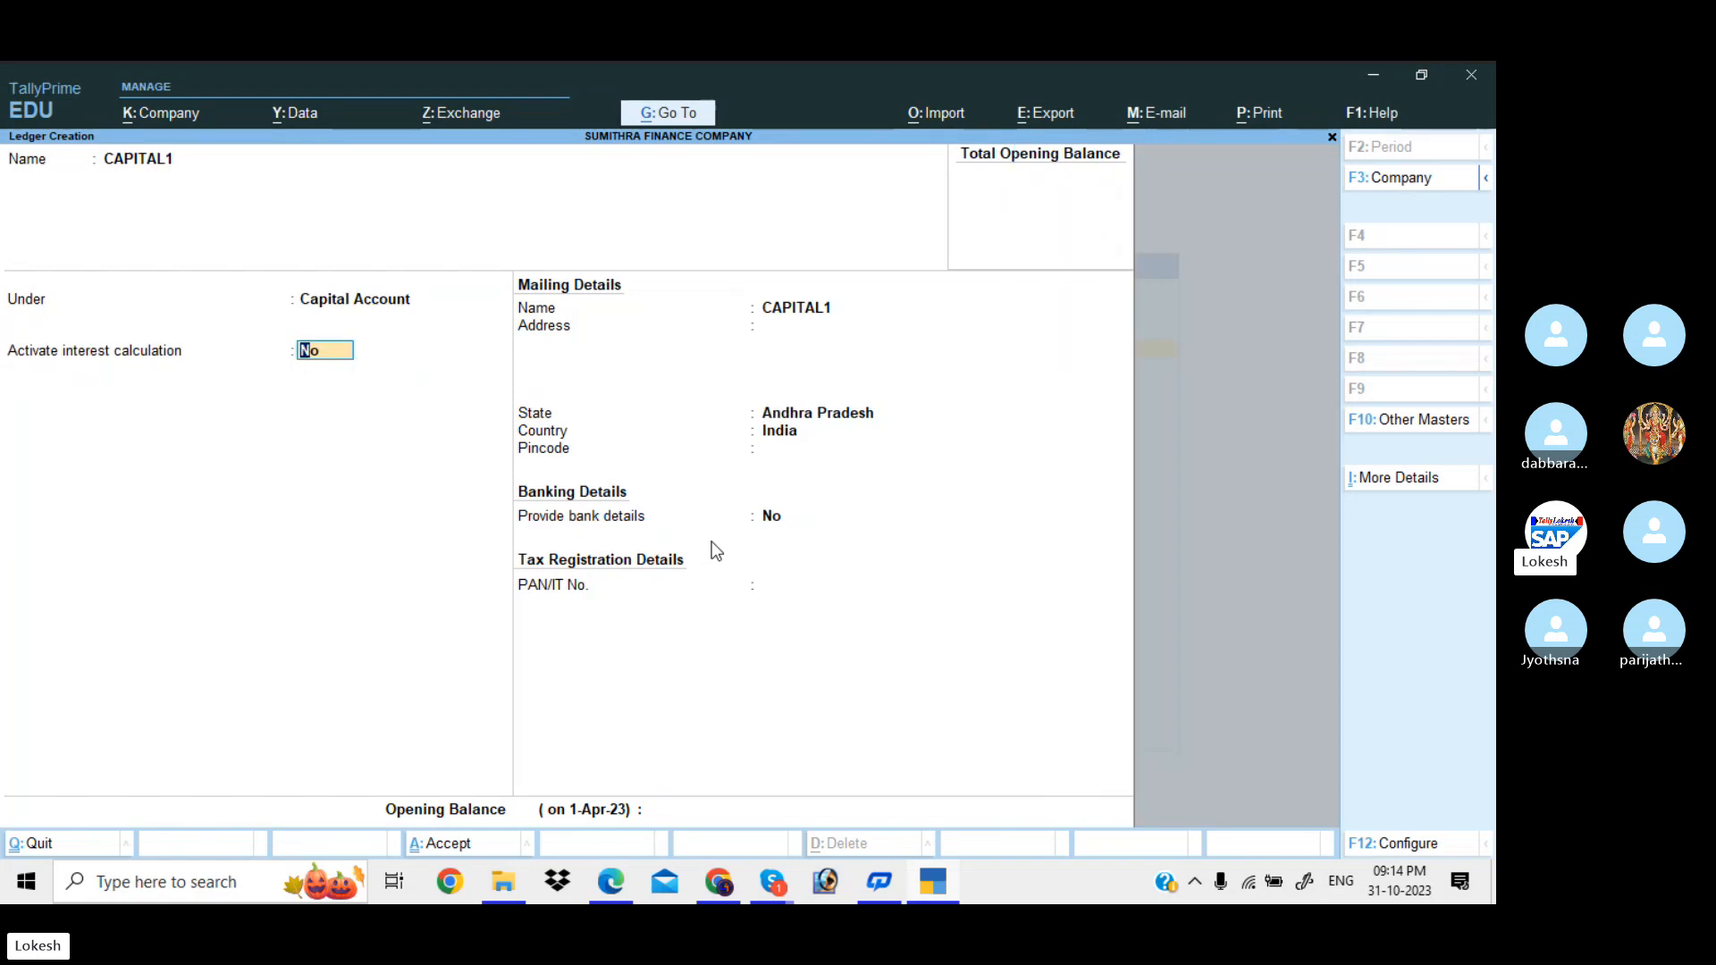
- Save the CAPITAL1 ledger with interest calculation off and the default mailing, banking and tax details
key(Return)
key(Return)
key(Return)
key(Return)
key(Return)
key(Return)
key(Return)
key(Return)
key(Return)
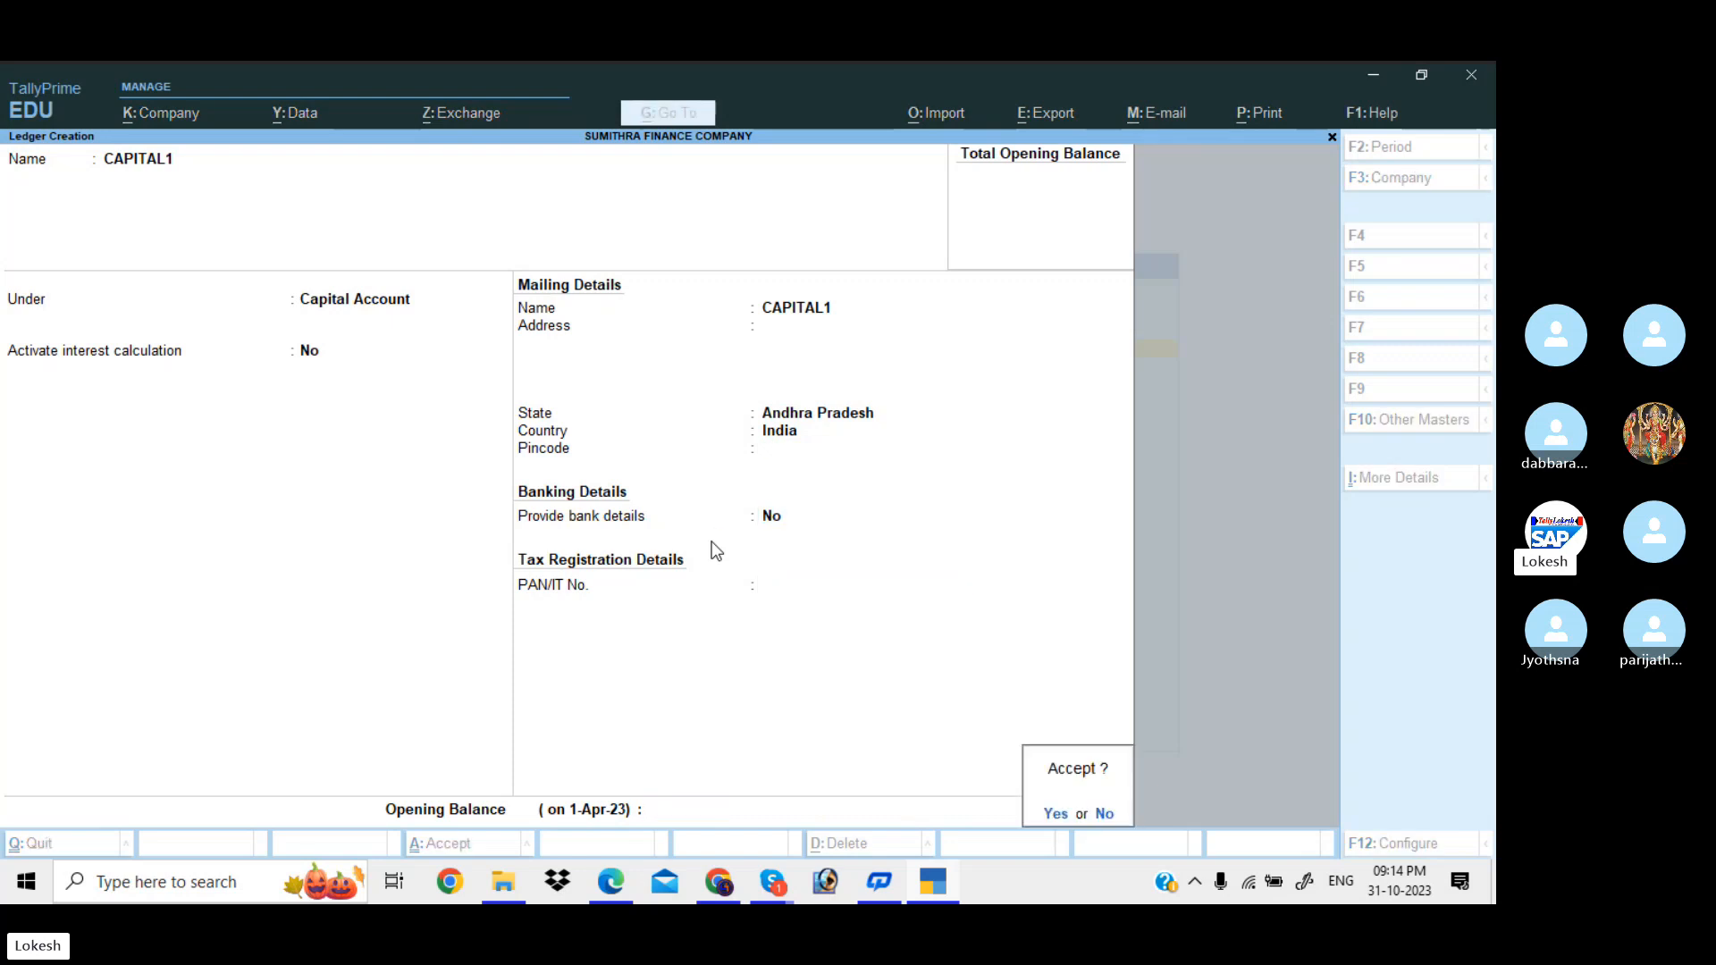
key(Return)
- Name a new ledger after Problem 8's first loan recipient and place it under Loans & Advances (Asset)
text(K)
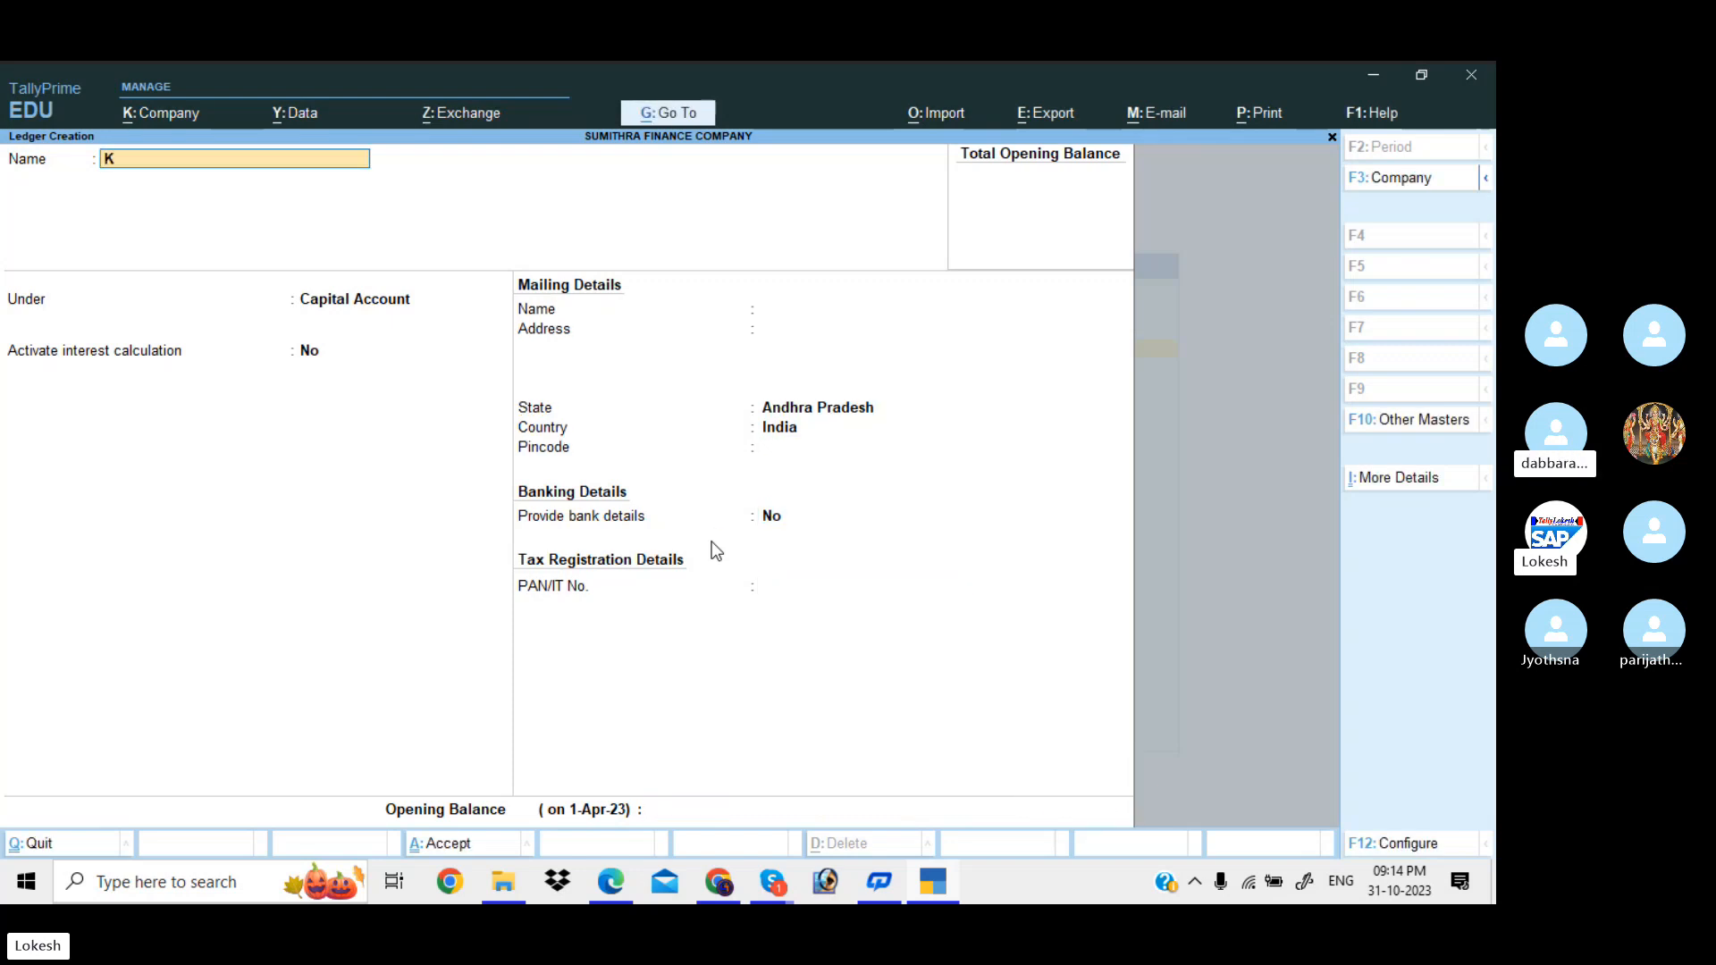
text(all)
key(BackSpace)
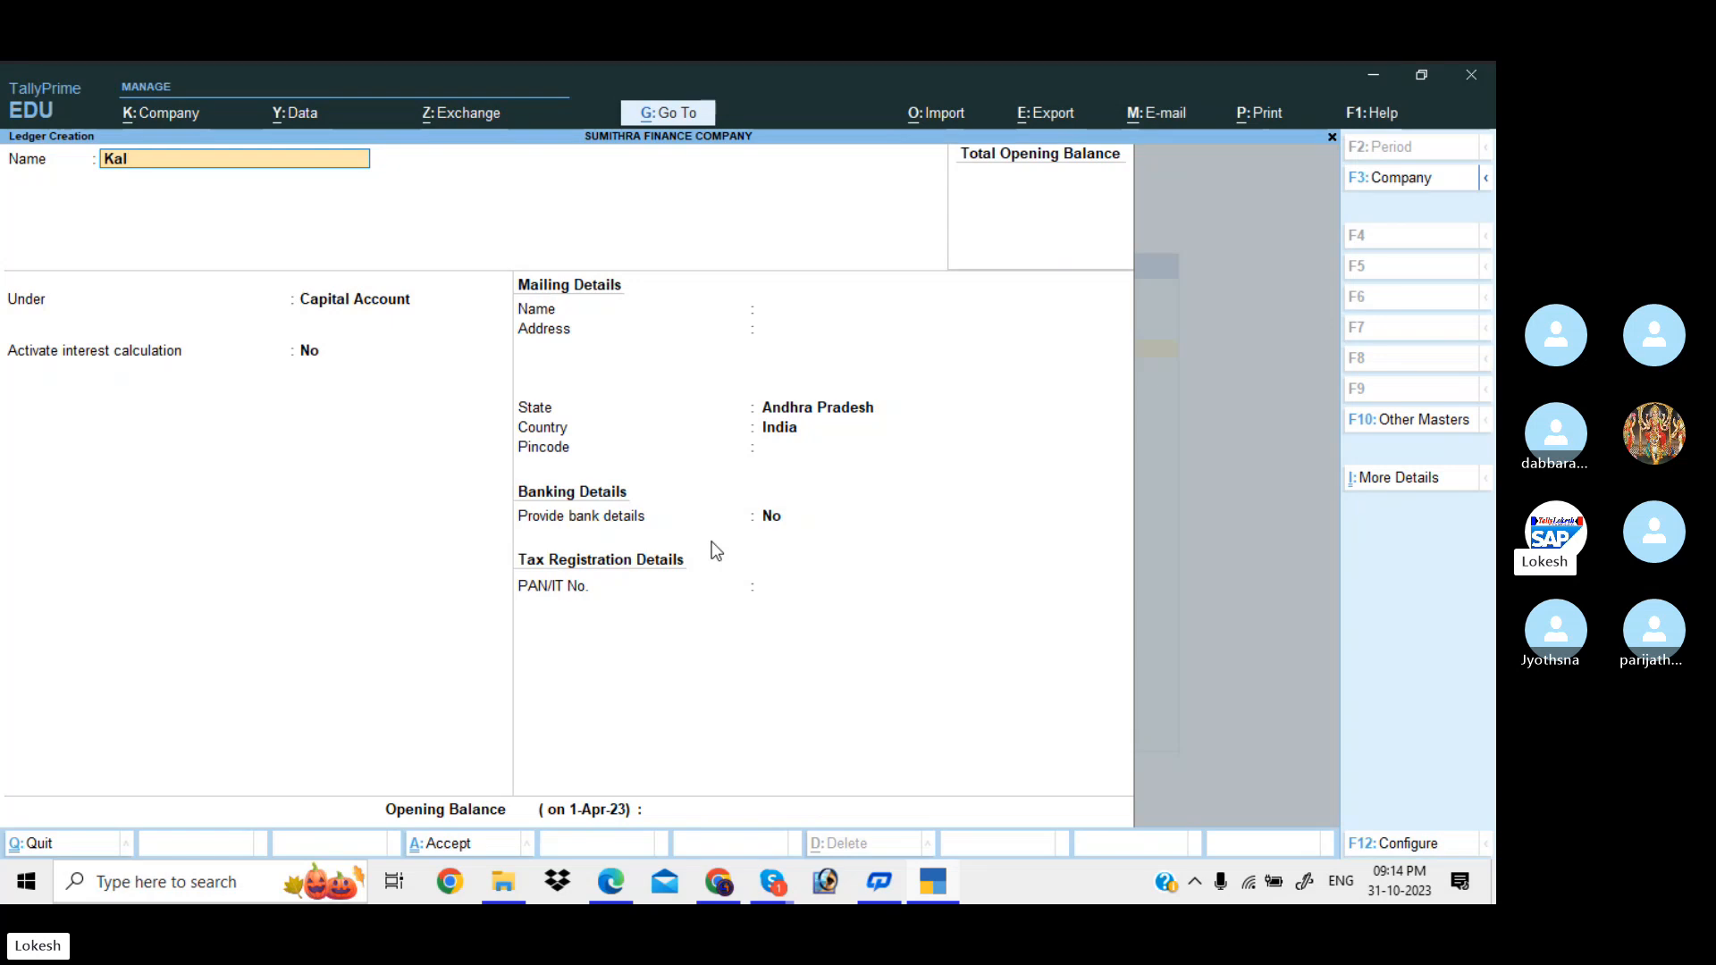
text(yan)
key(Return)
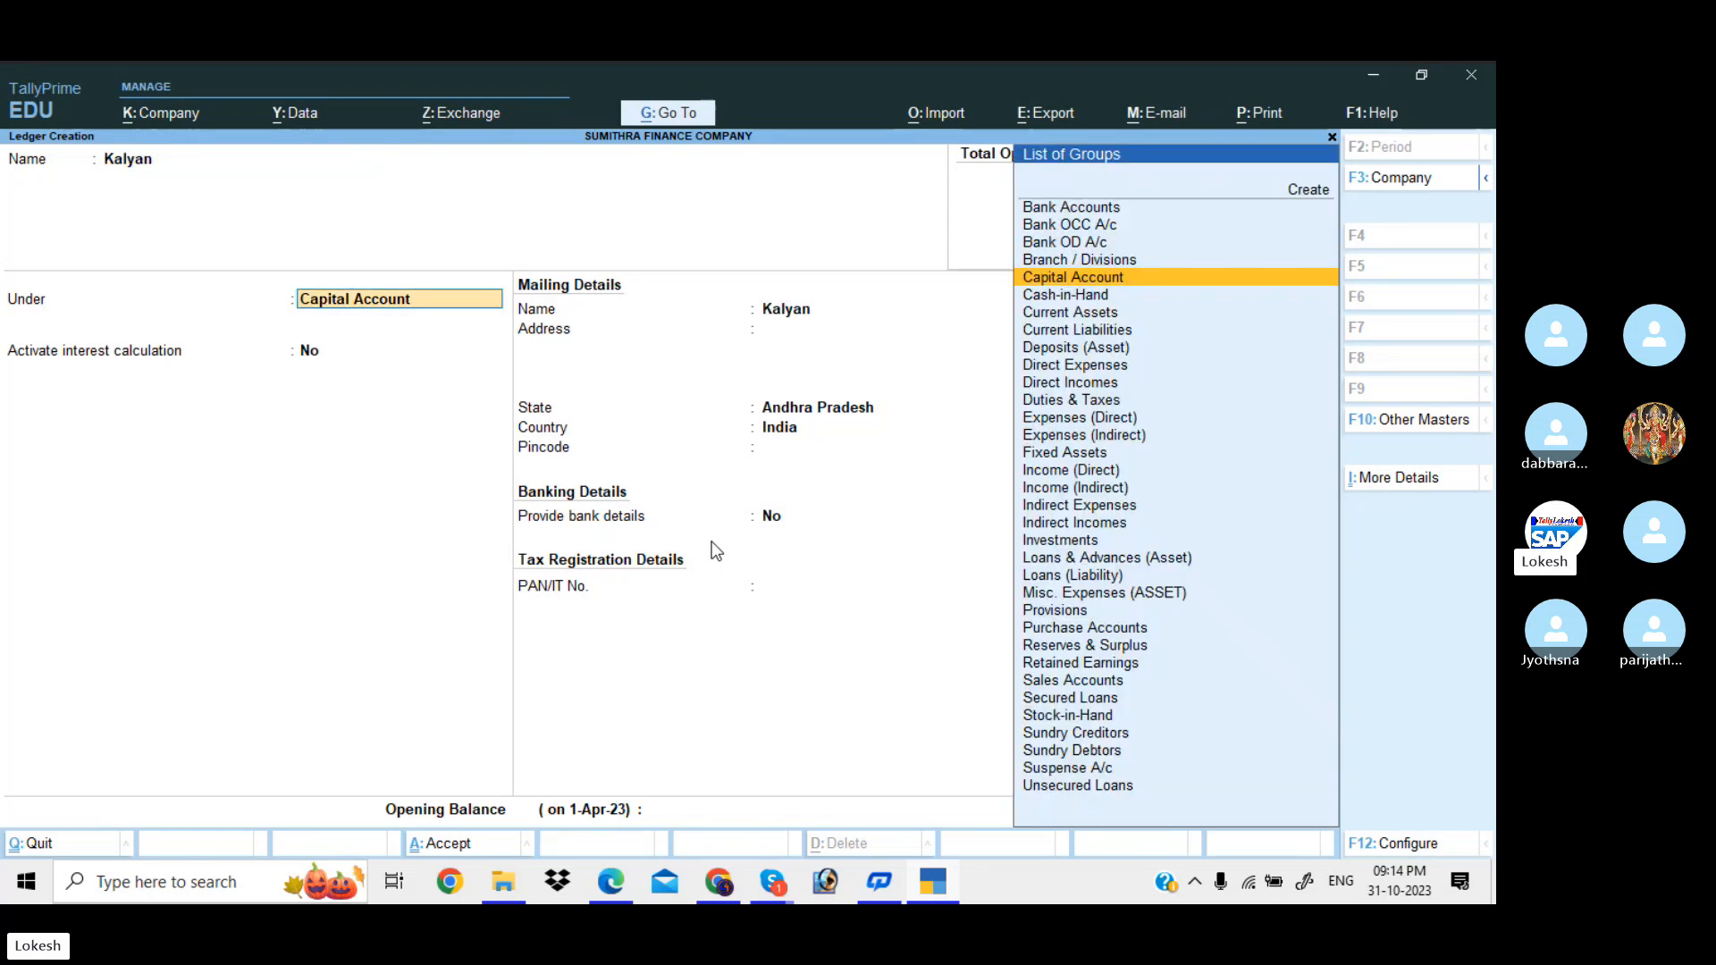
text(Lo)
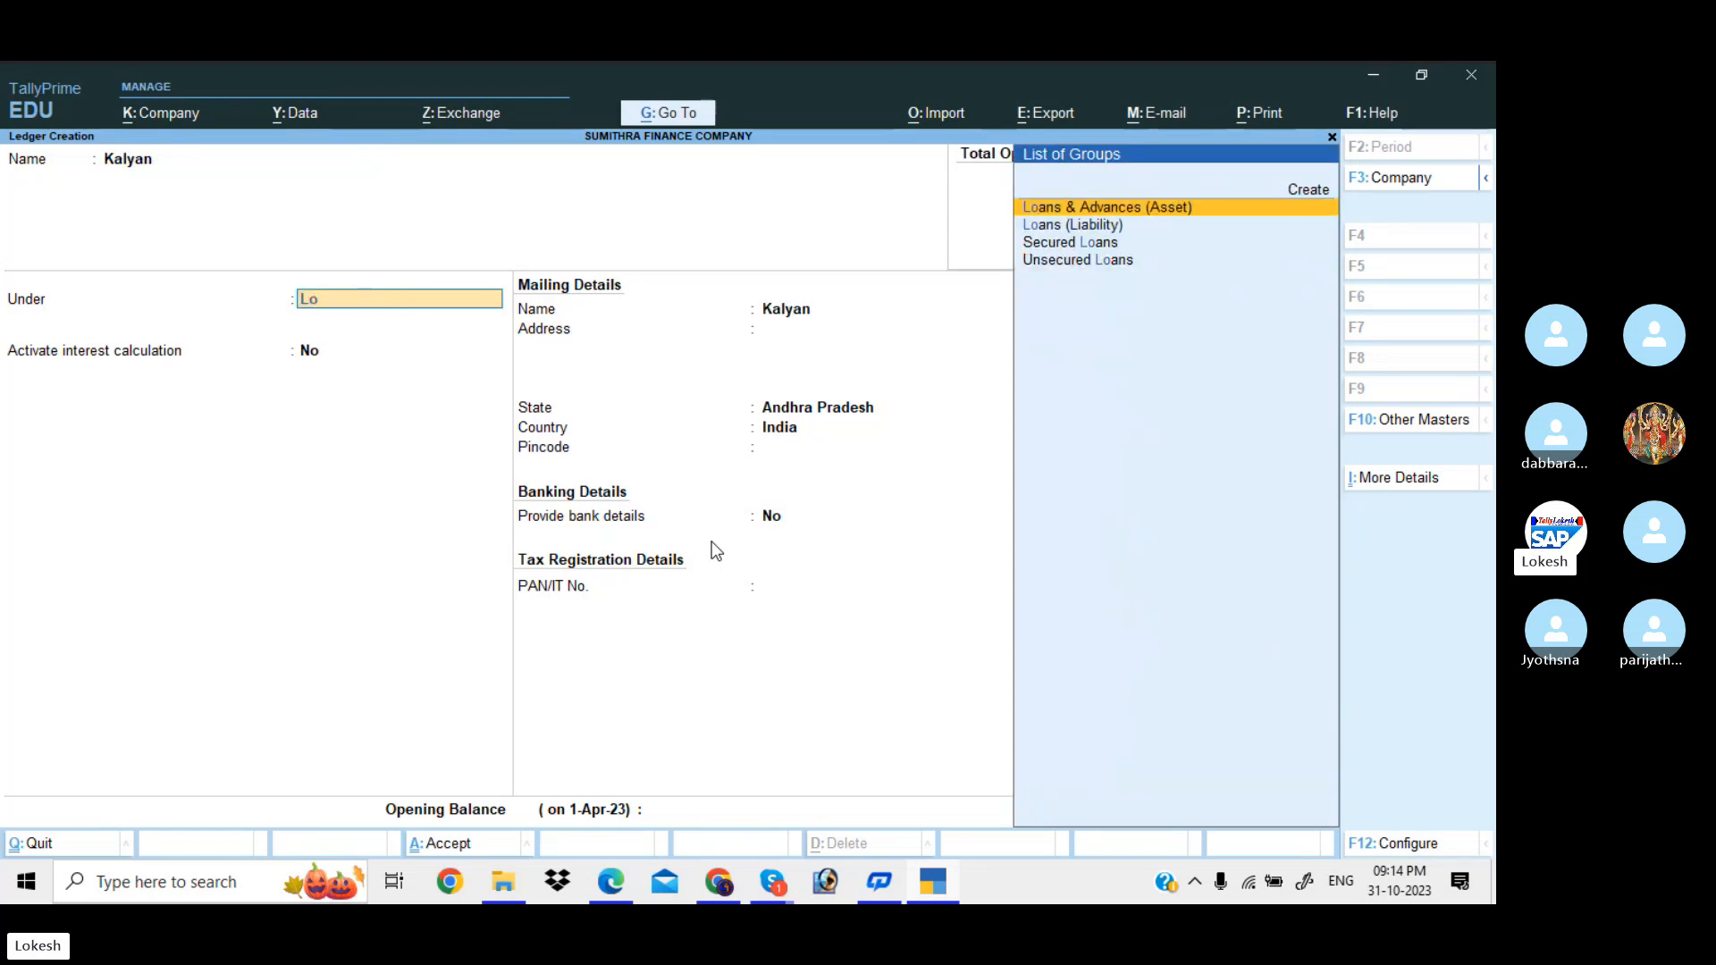
key(Return)
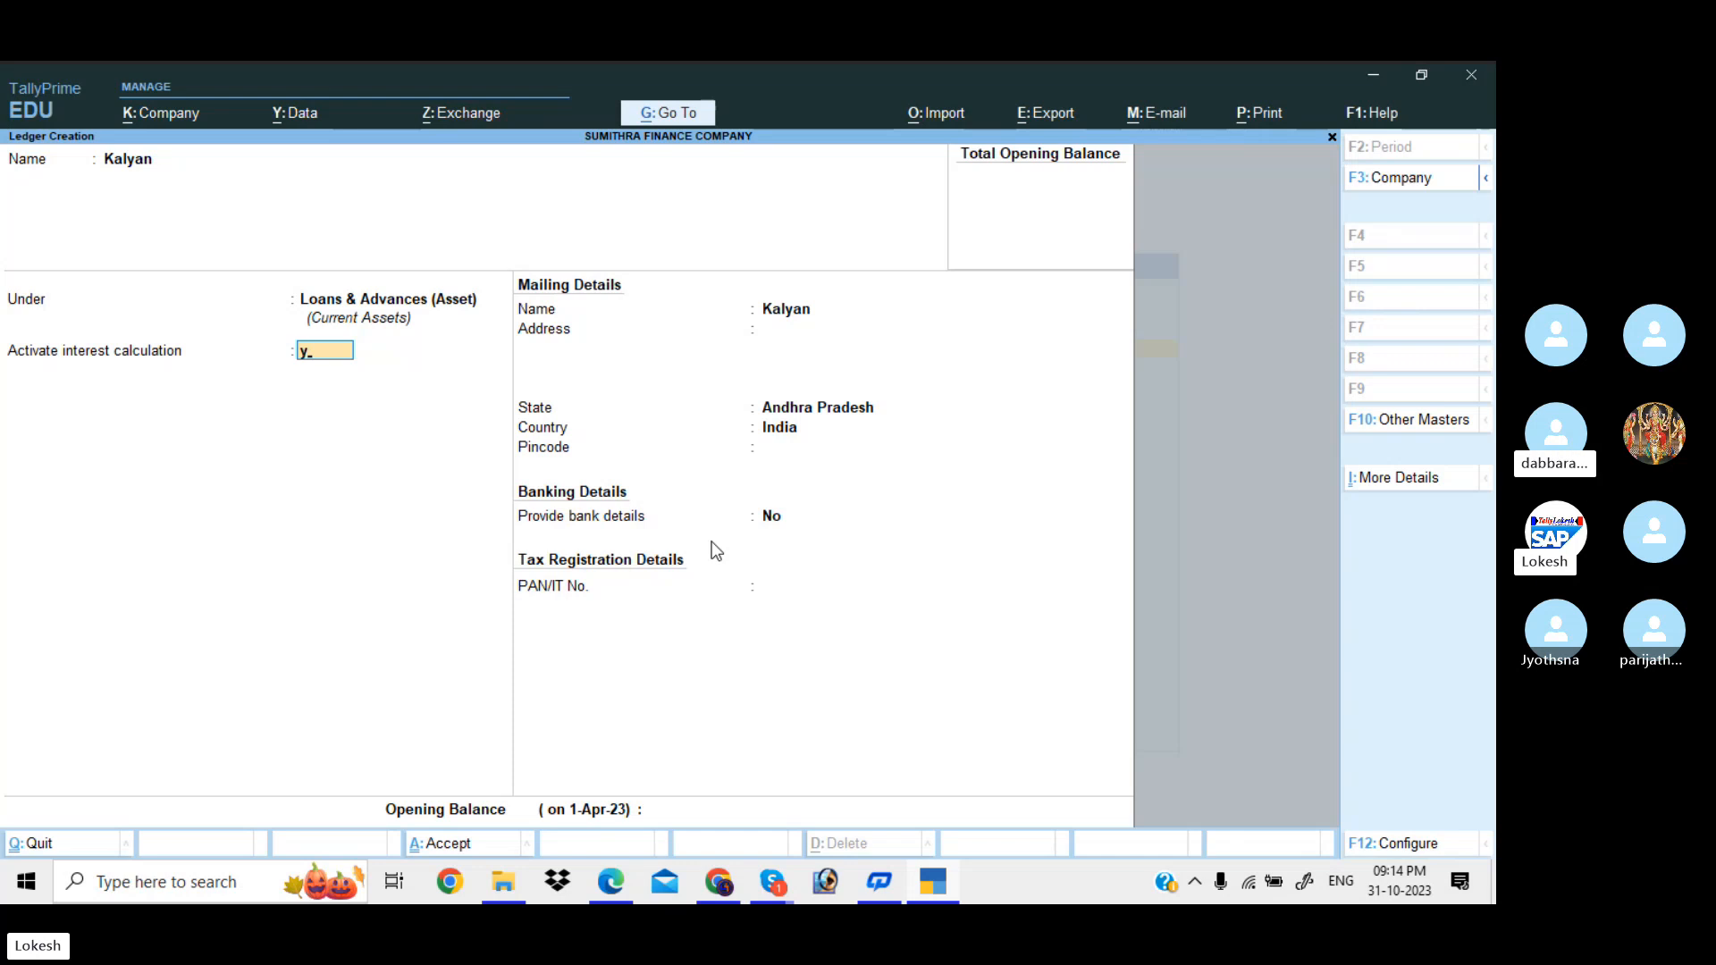
- Activate interest calculation on the first borrower's ledger at 15% per 365-Day Year on All Balances, as given in the PDF
key(y)
key(Return)
key(Return)
key(Return)
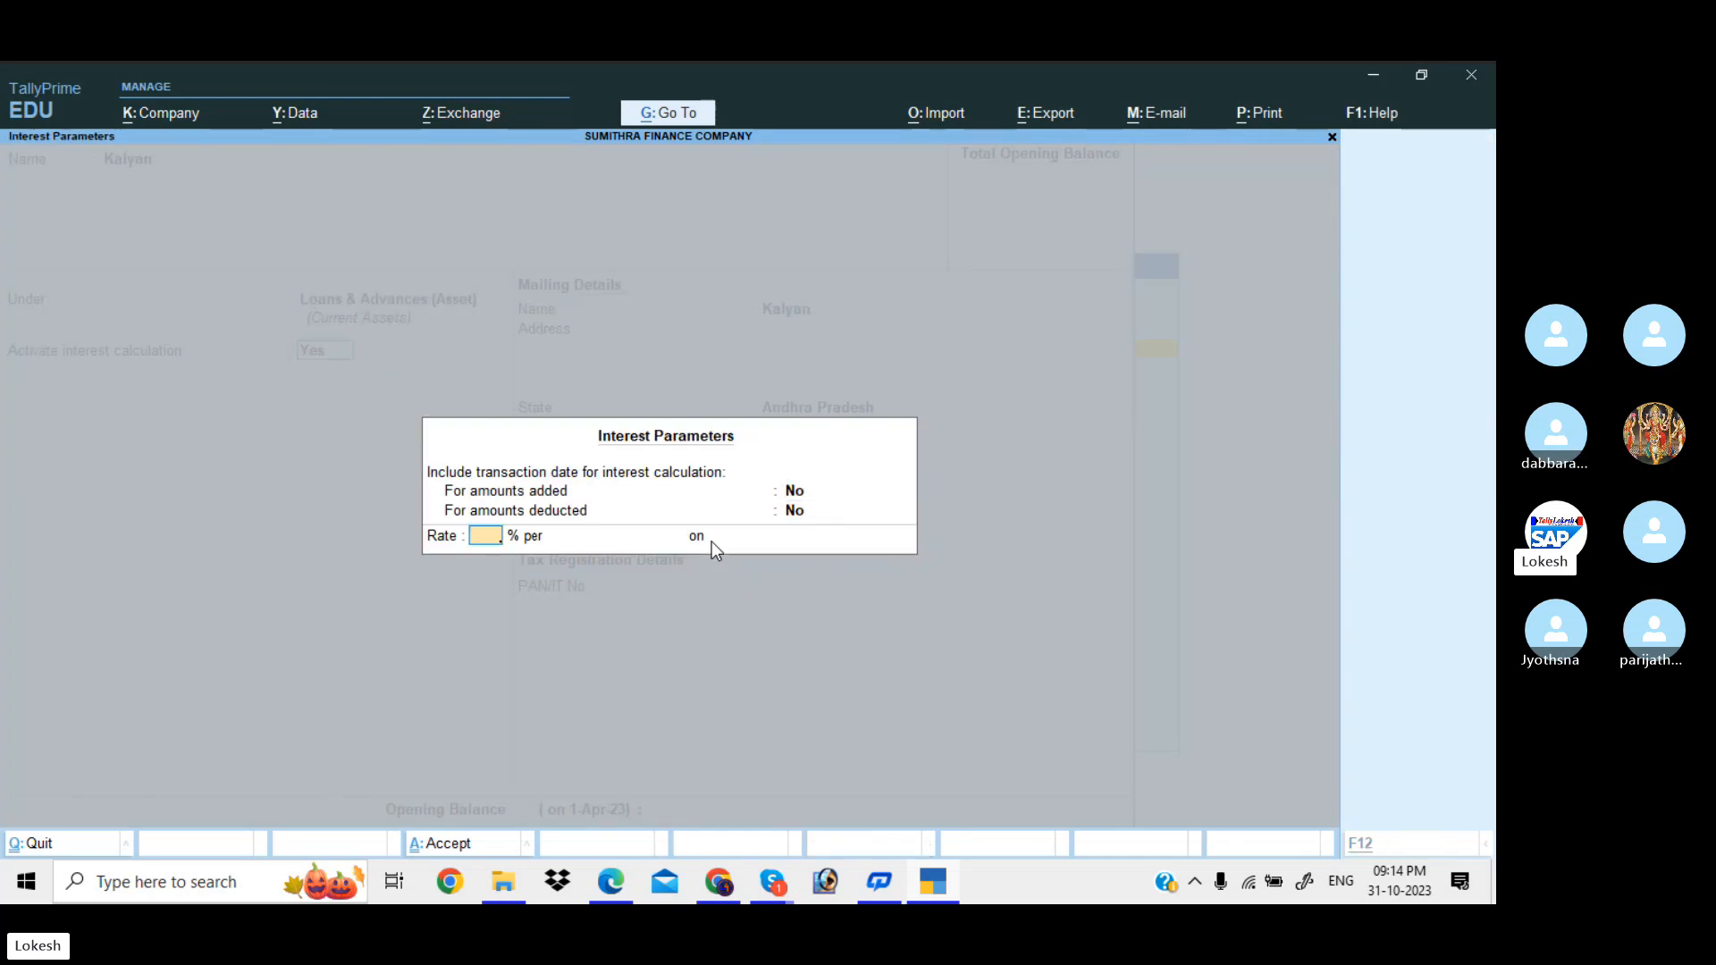
key(alt+Tab)
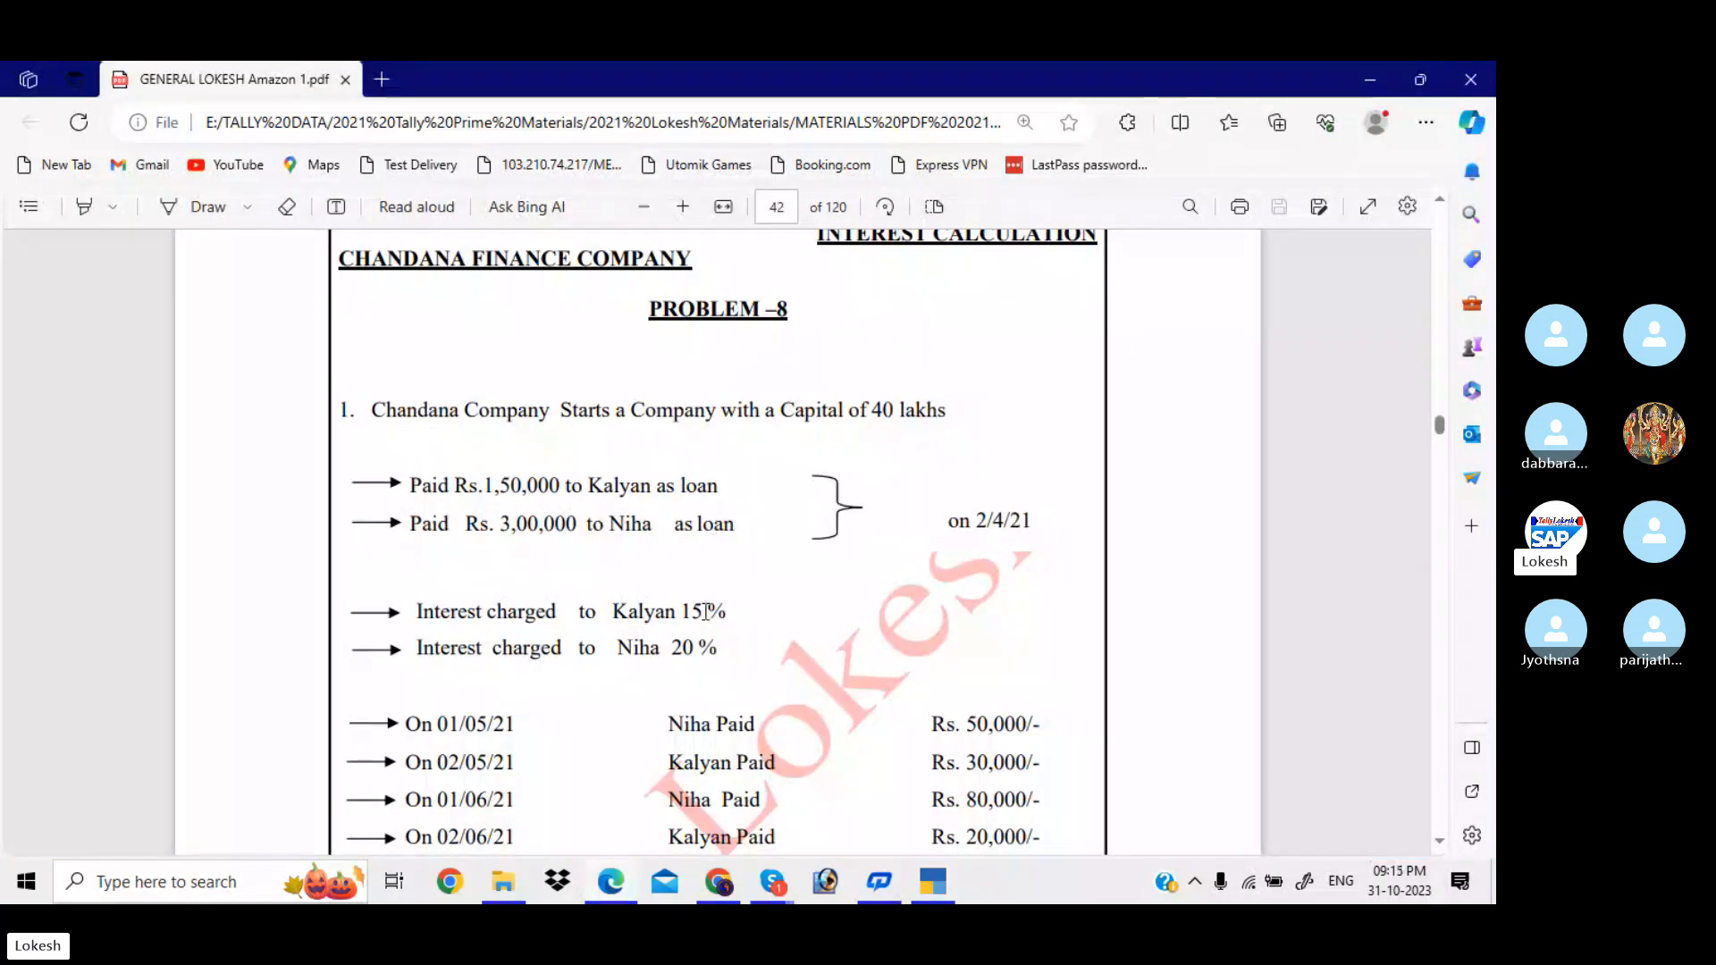
key(alt+Tab)
text(15)
key(Return)
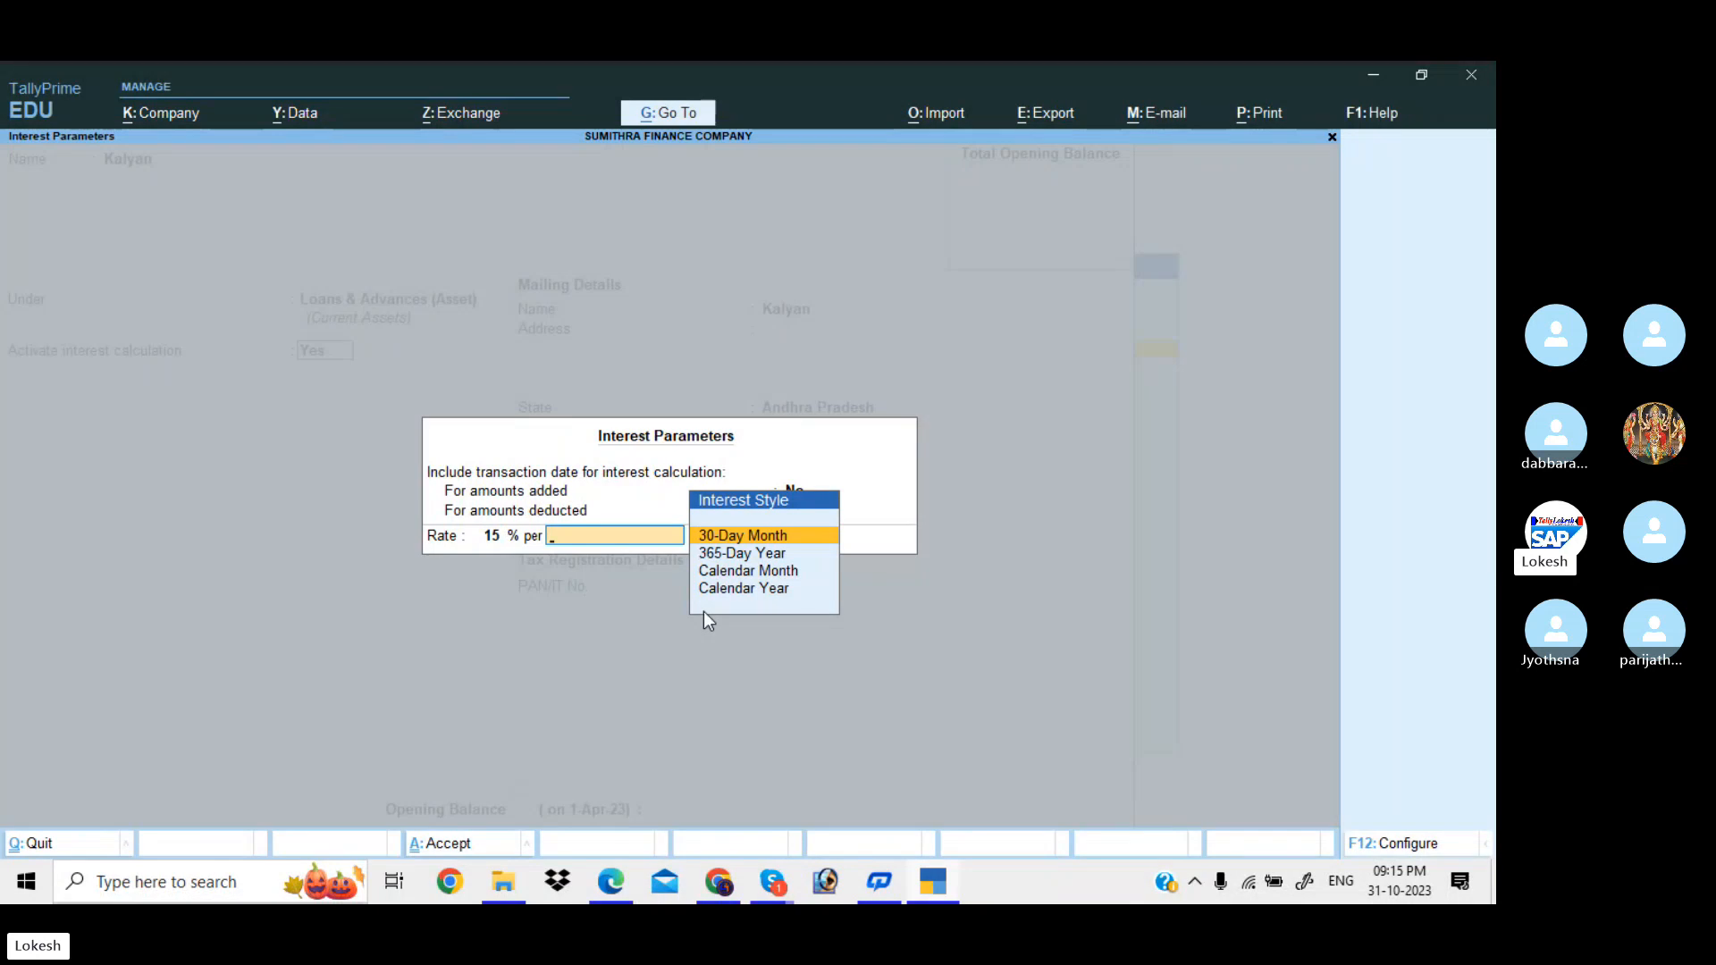
key(Down)
key(Return)
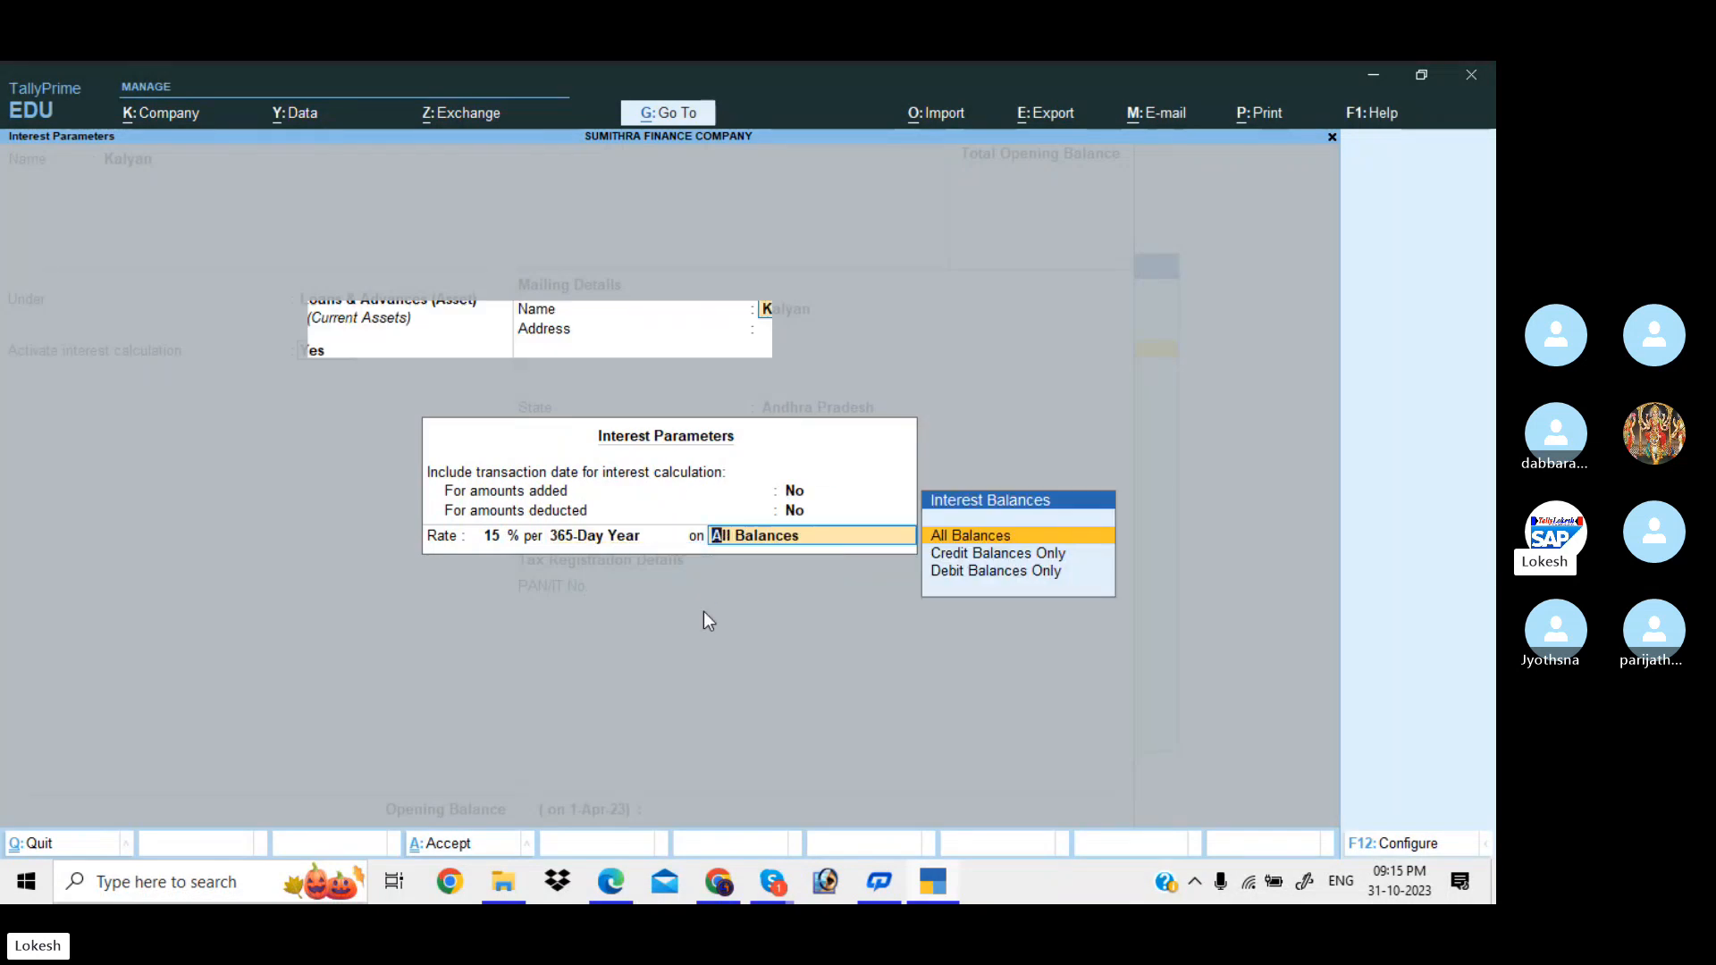
key(Return)
- Save the first borrower's ledger with the remaining mailing, banking and tax details at their defaults
key(Return)
key(Return)
key(Return)
key(Return)
key(Return)
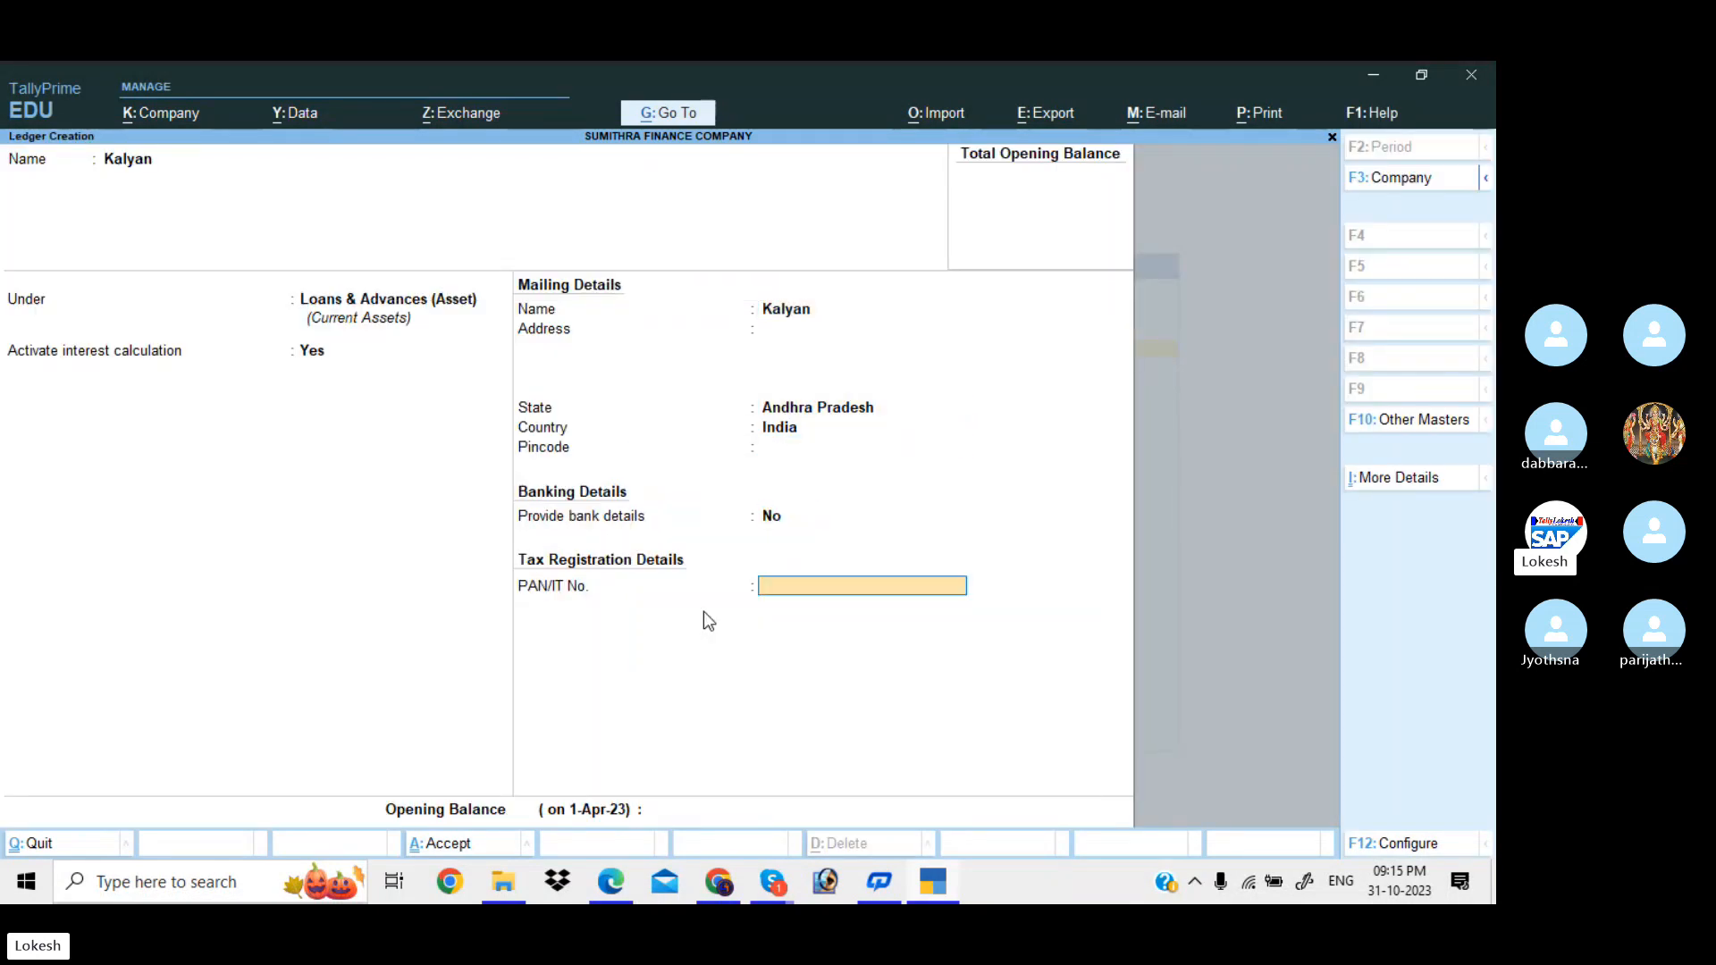
key(Return)
key(Return)
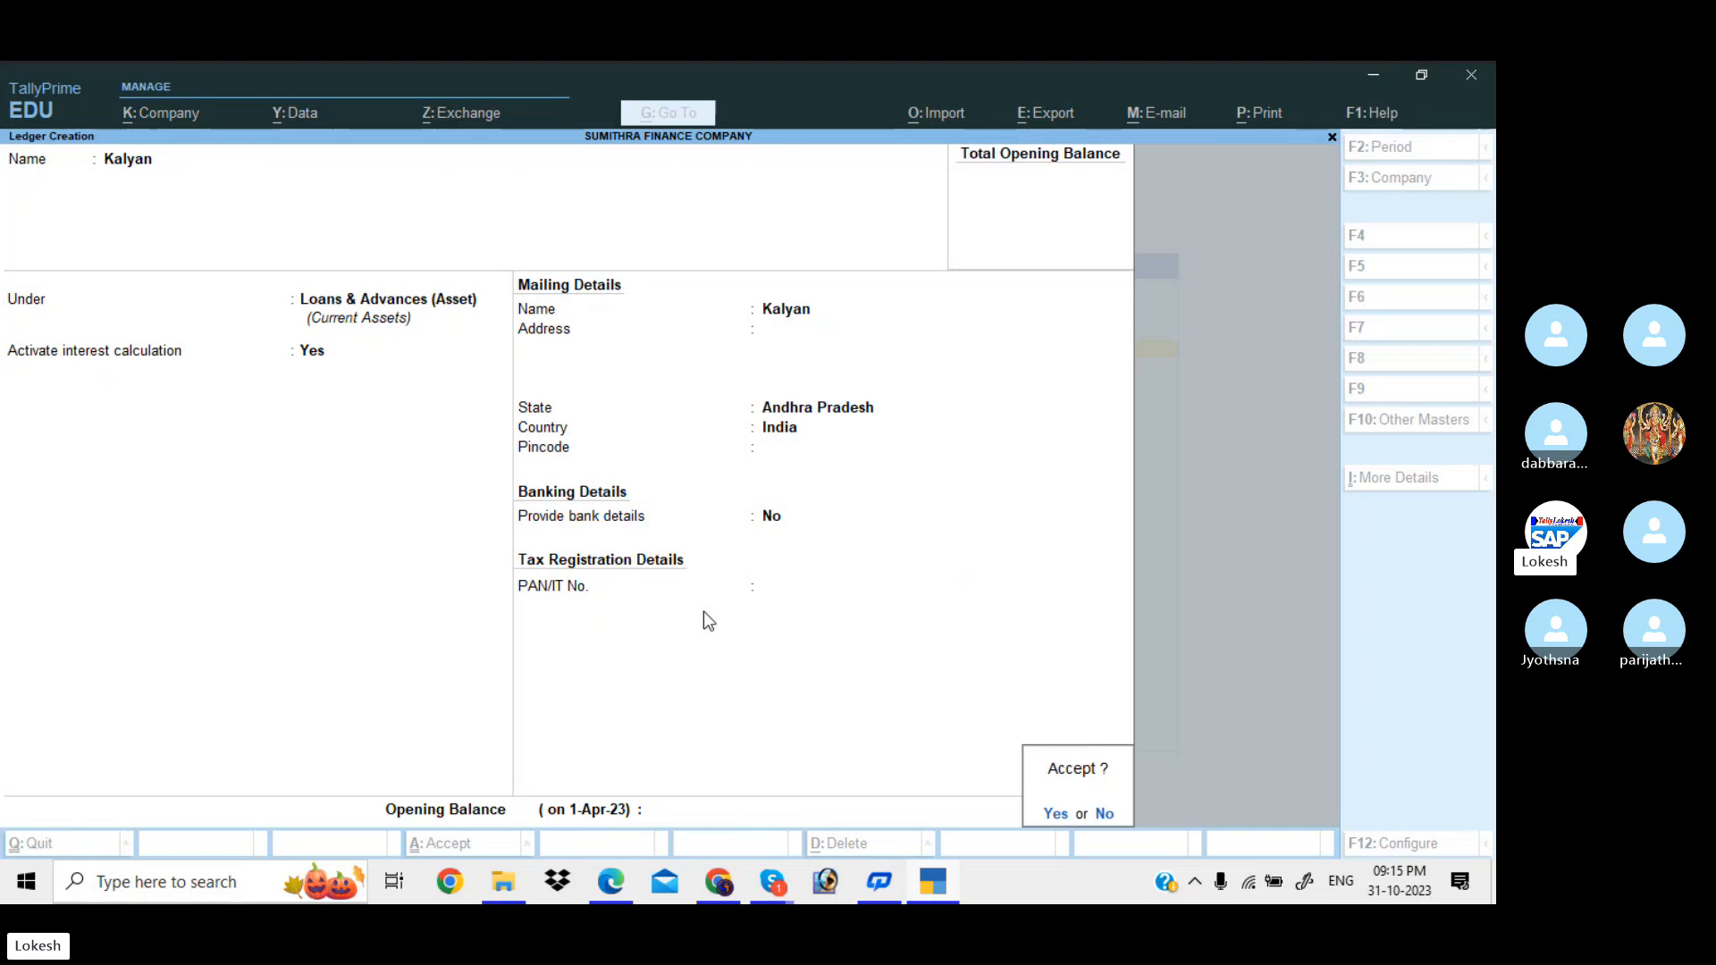
key(Return)
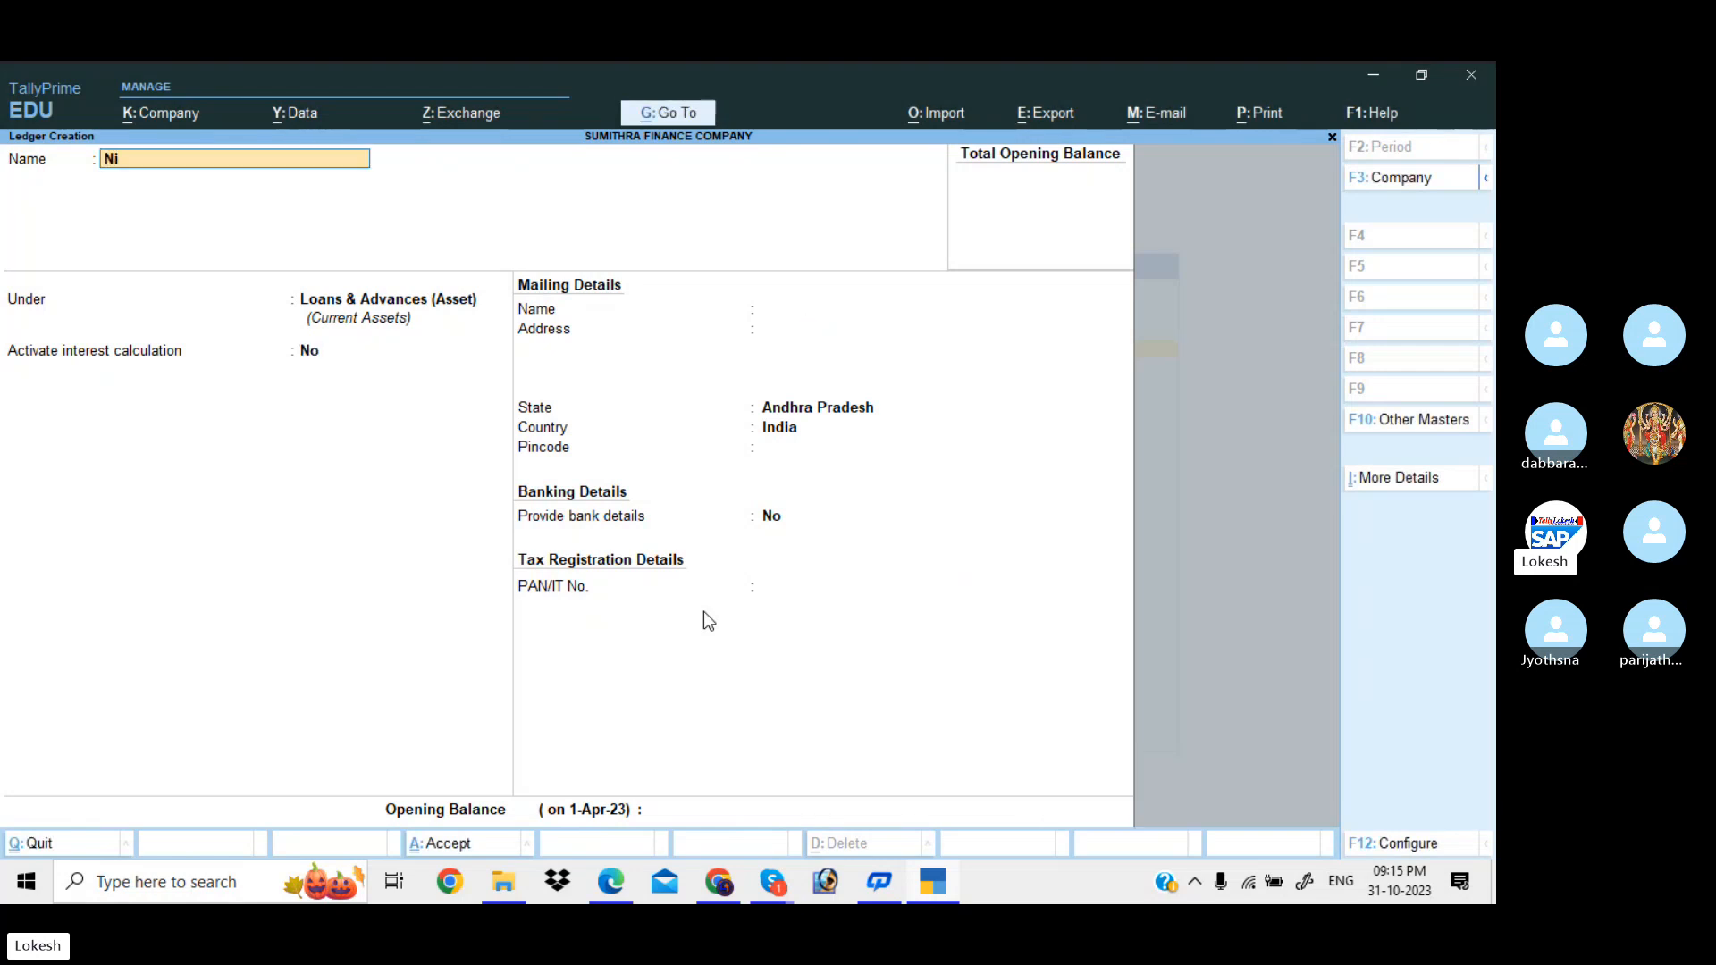
- Name the next ledger after the second loan recipient, keep it under Loans & Advances (Asset) and activate interest calculation
text(Niha)
key(Return)
key(Return)
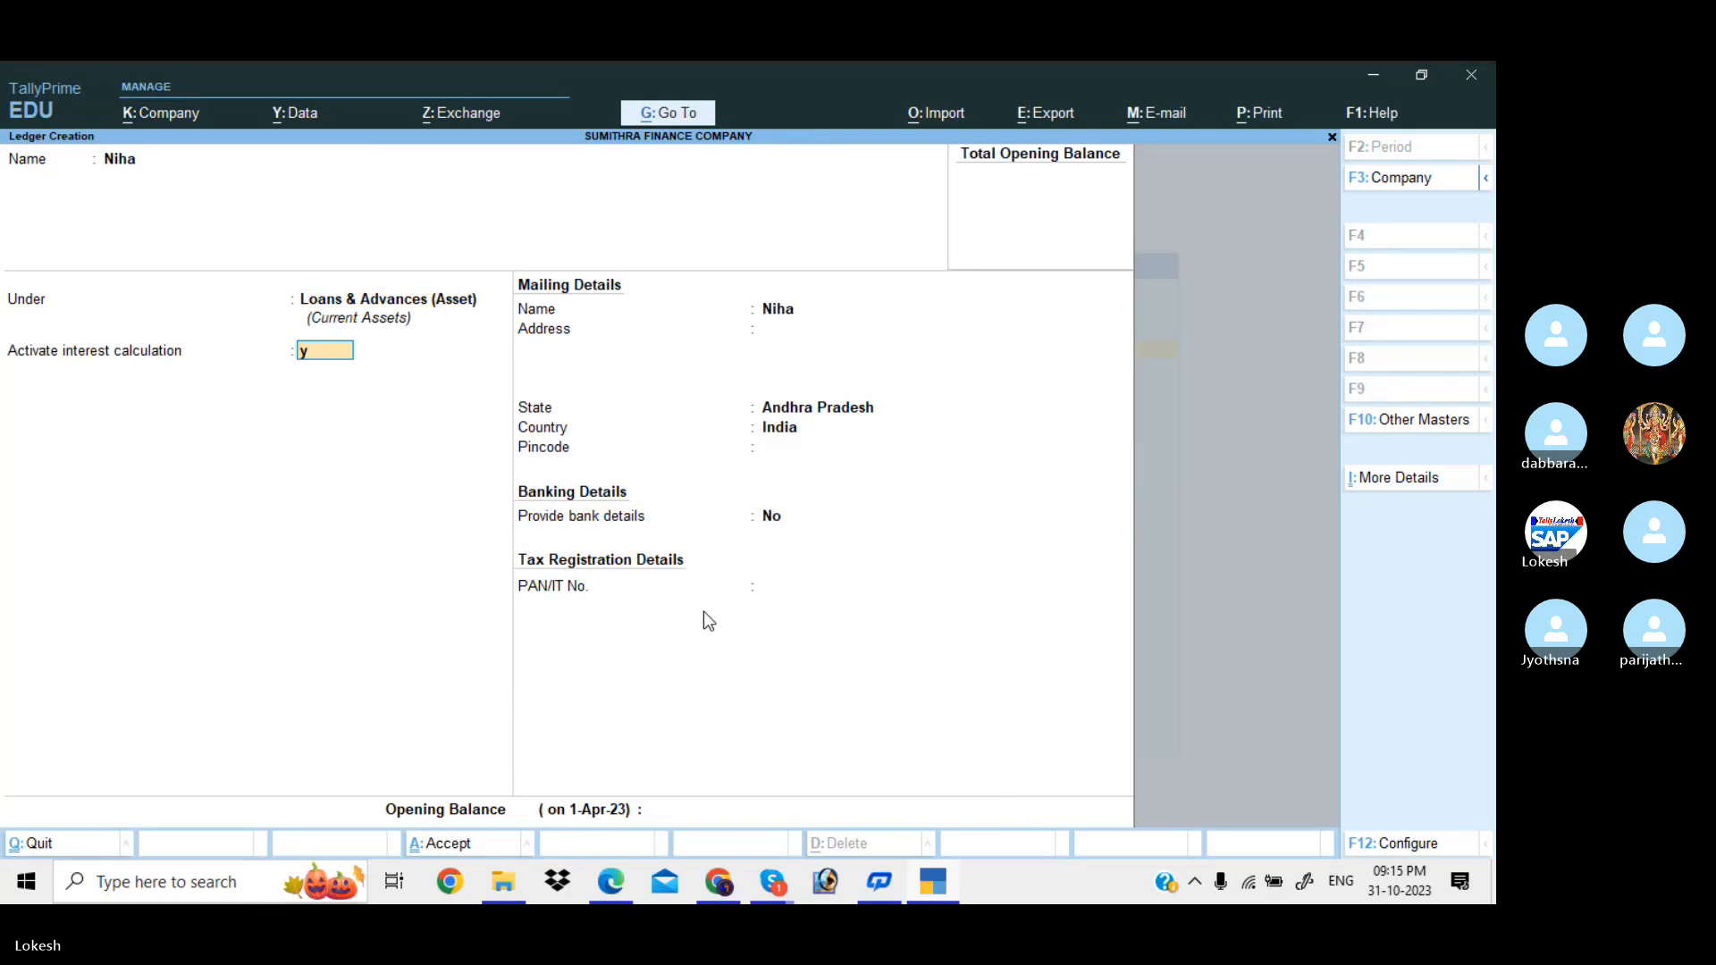
key(y)
key(Return)
- Set the second borrower's interest to 20% per 365-Day Year on all balances, checking the rate in the course PDF
key(alt+Tab)
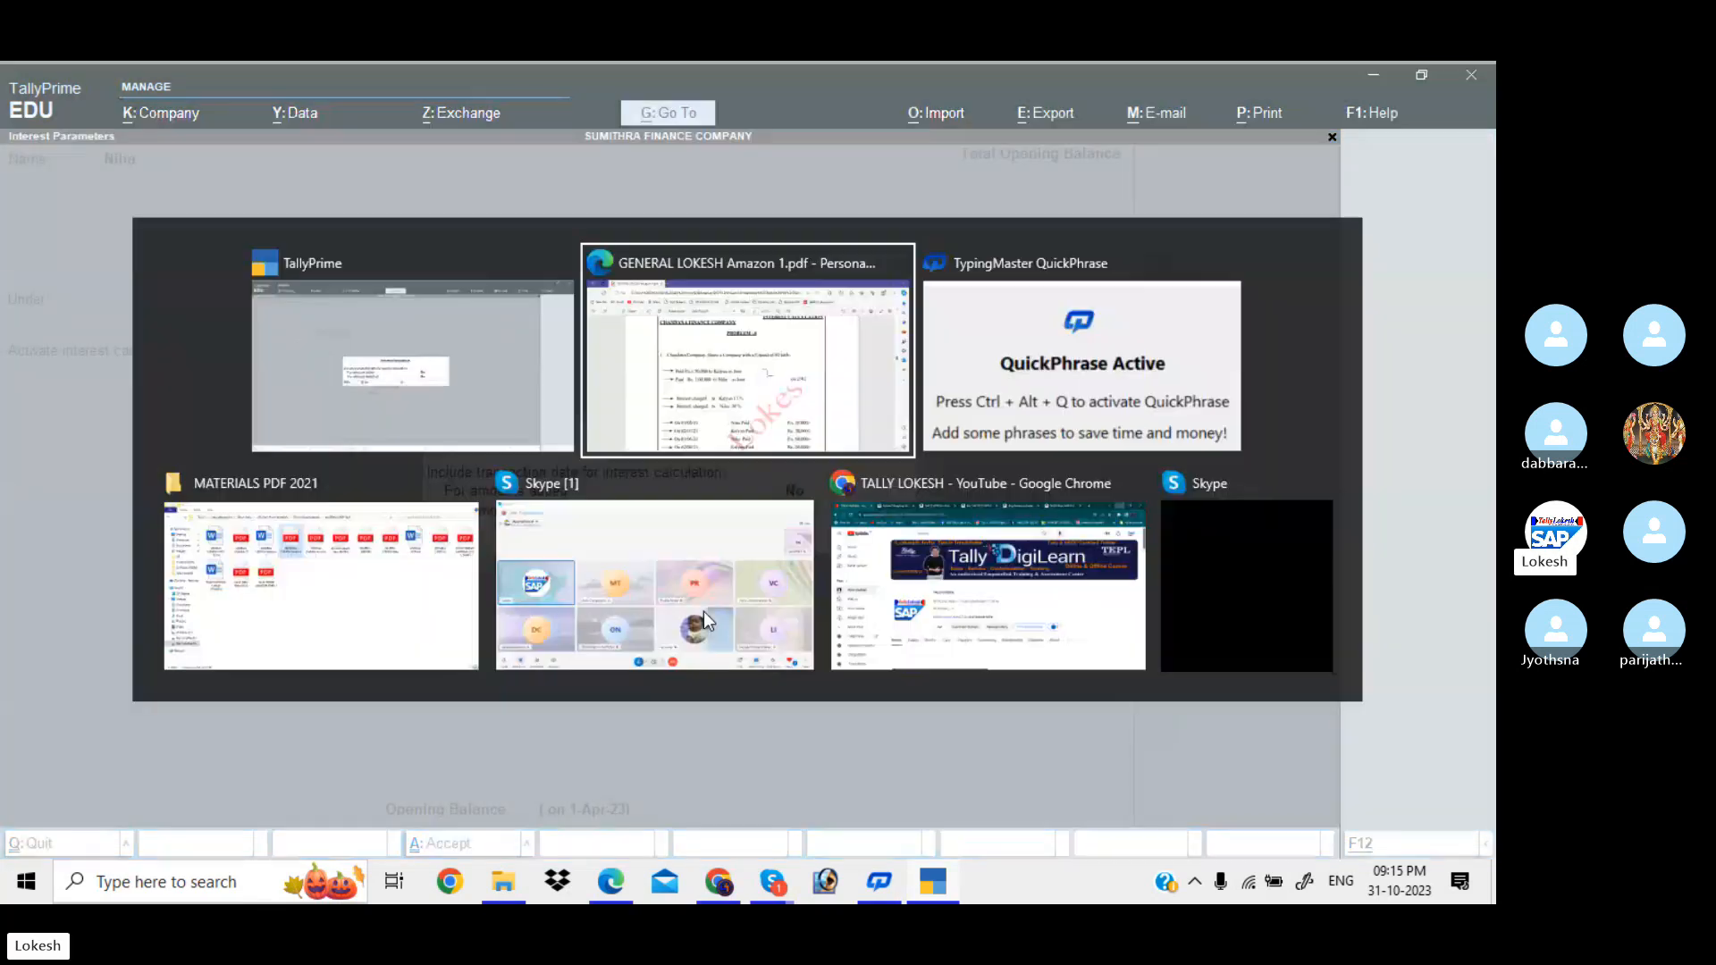
key(alt+Tab)
text(20)
key(Return)
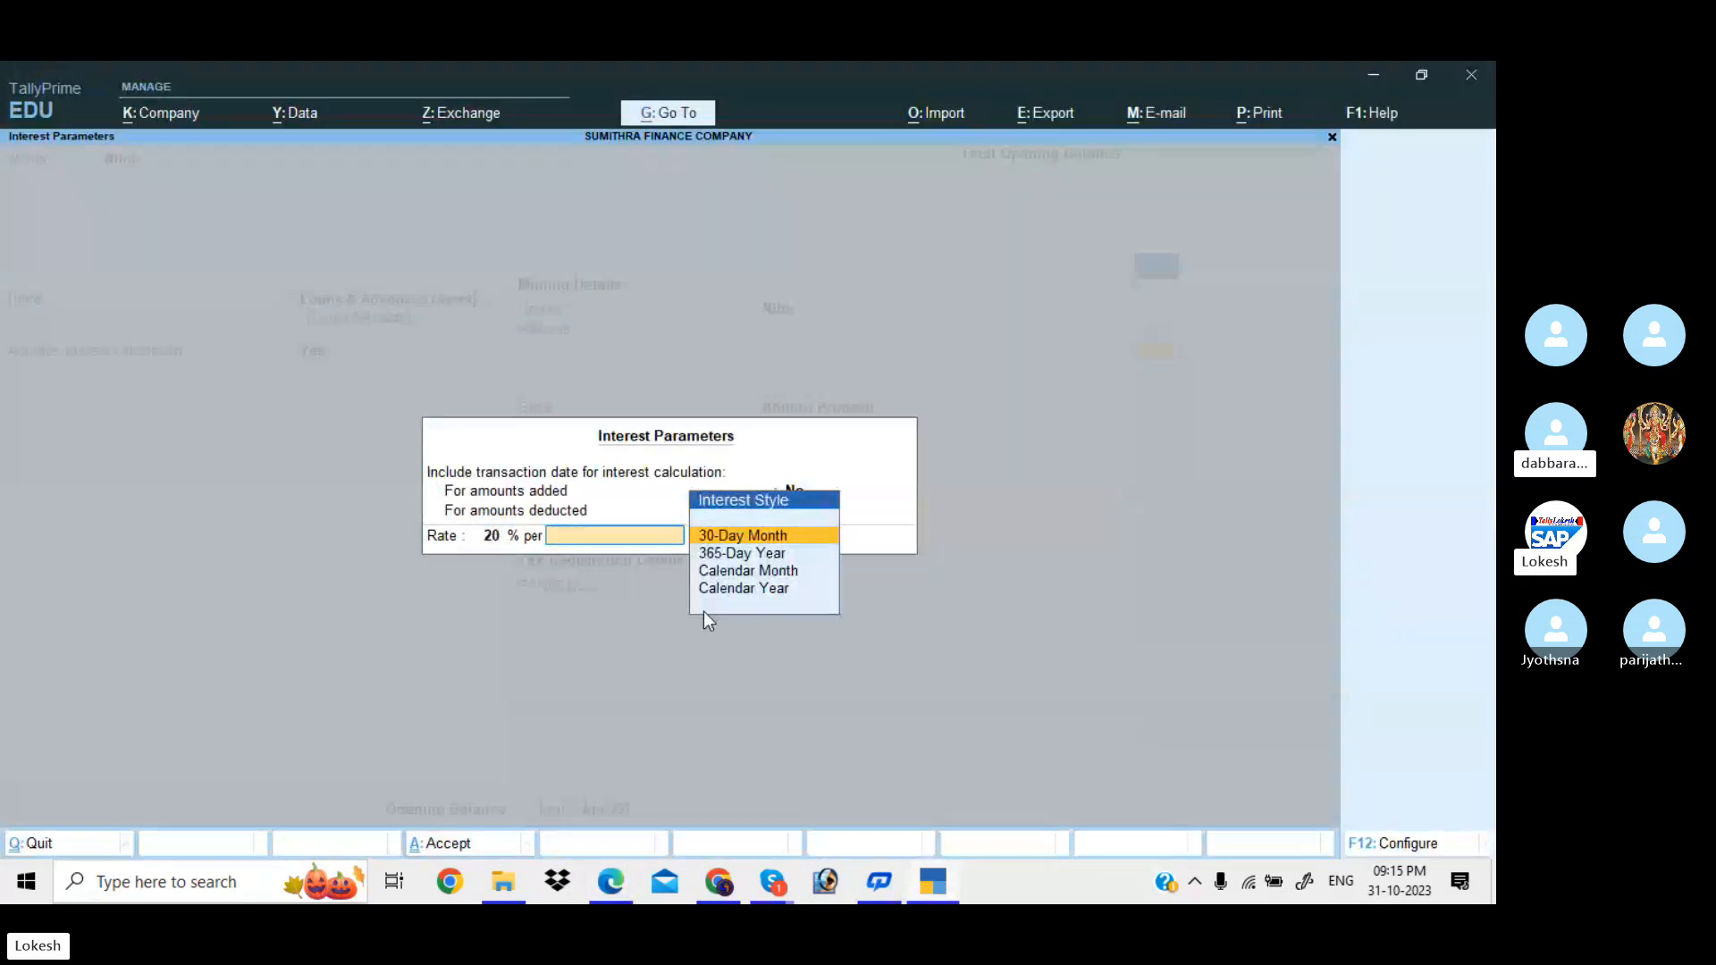
key(Down)
key(Return)
key(Return)
- Save the second borrower's ledger with the default mailing, banking and tax details
key(Return)
key(Return)
key(Return)
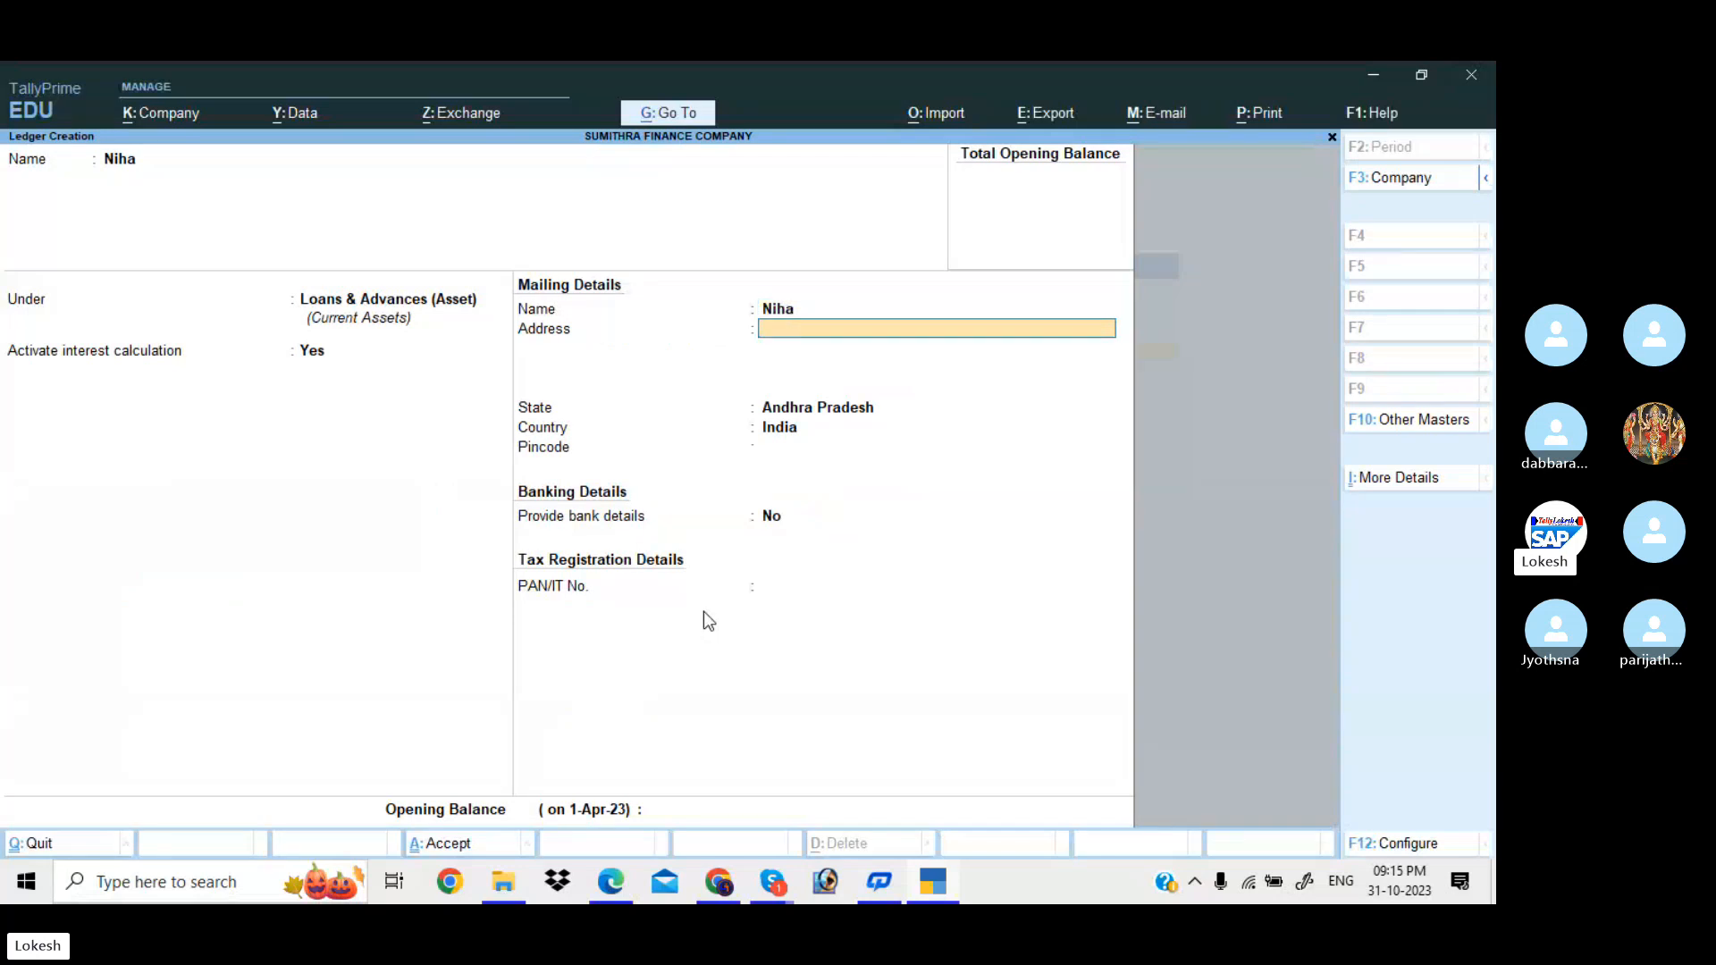
key(Return)
key(Return)
key(Return)
key(Return)
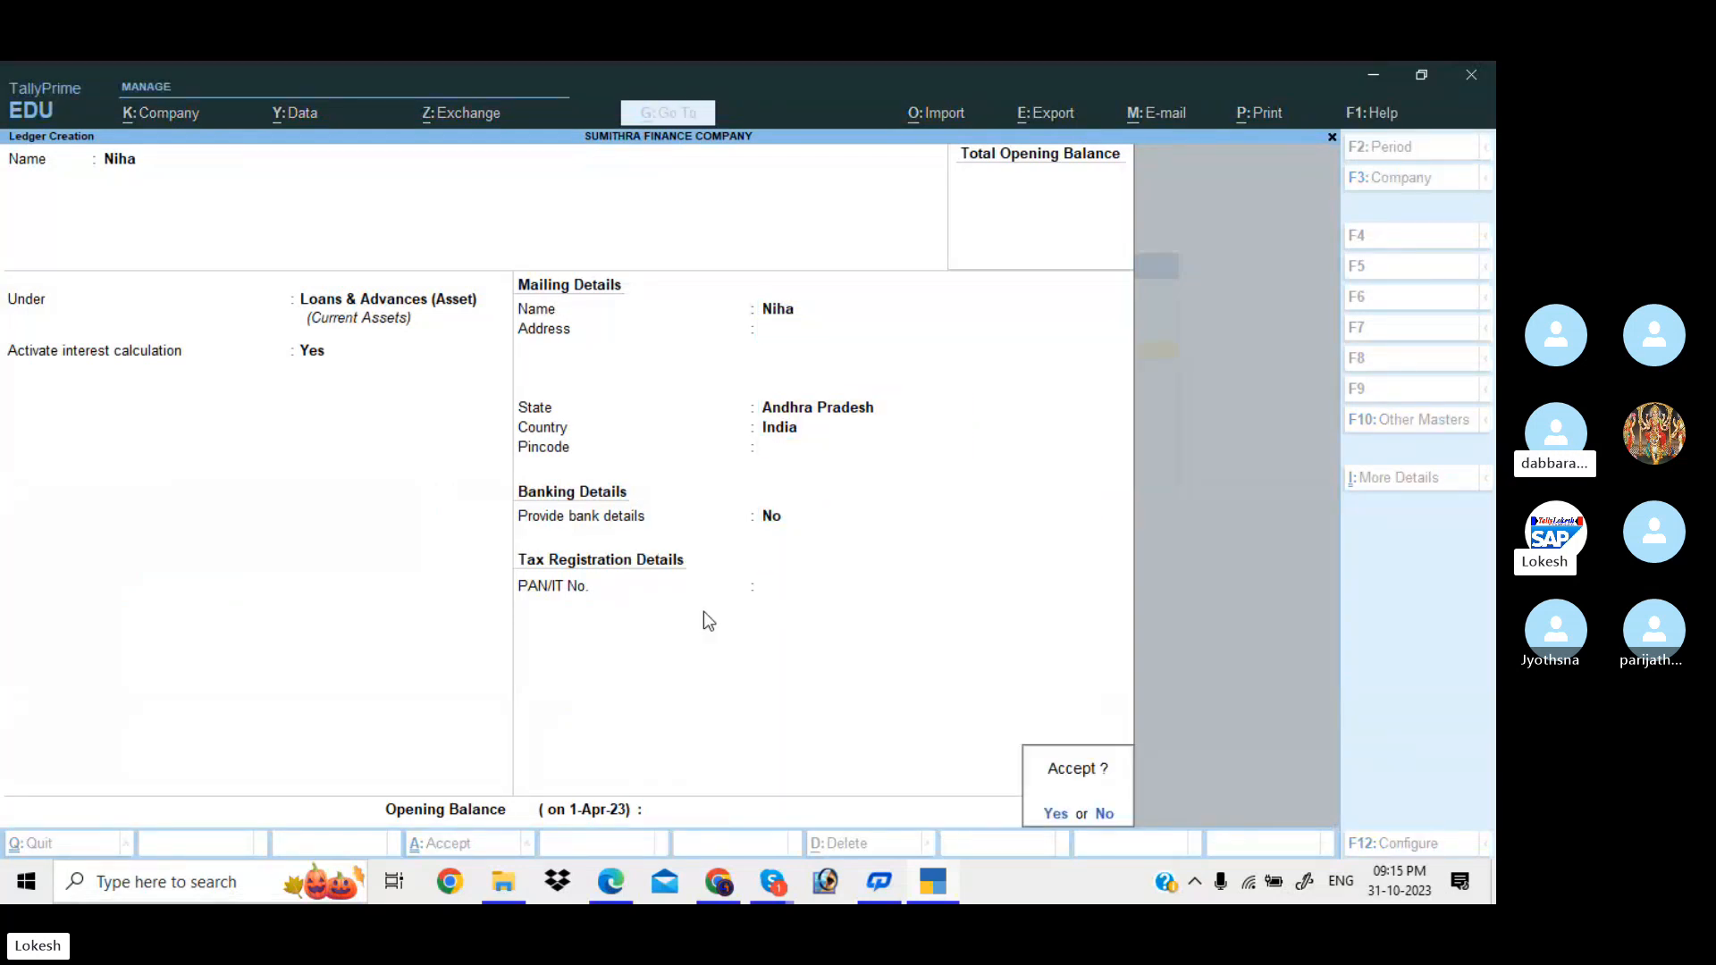
key(Return)
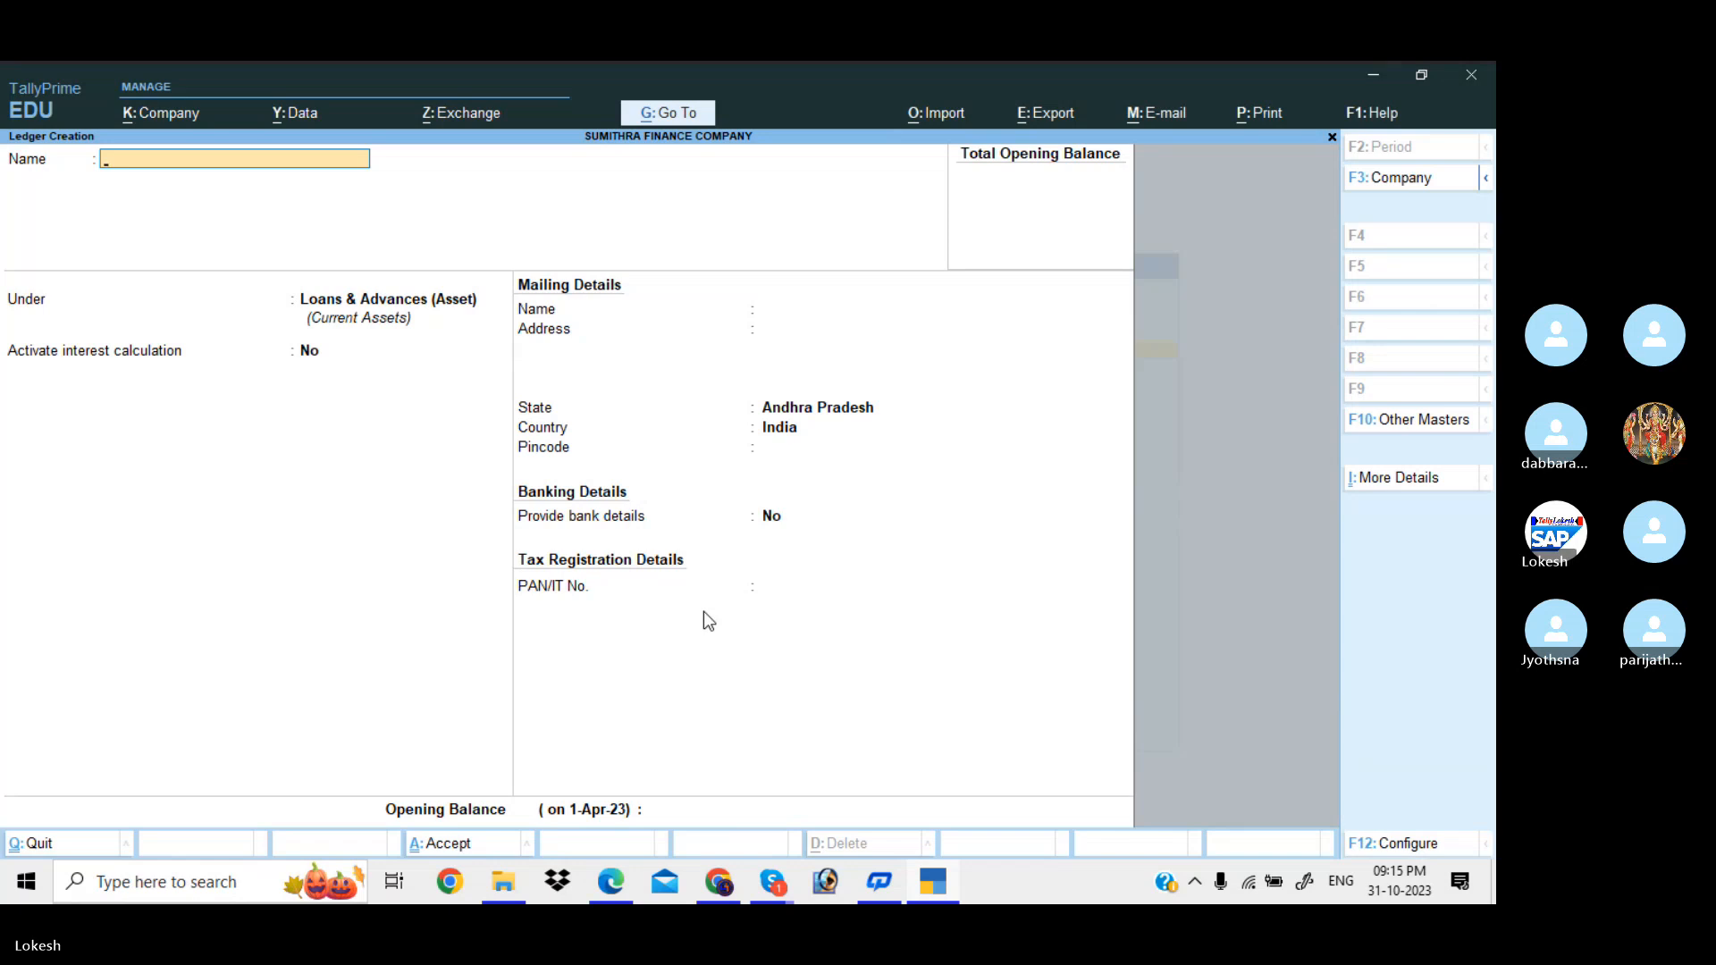
- Leave ledger creation and start a receipt voucher dated 1-Apr-23 that credits CAPITAL1
key(Escape)
key(Return)
key(Escape)
key(Down)
key(Down)
key(Down)
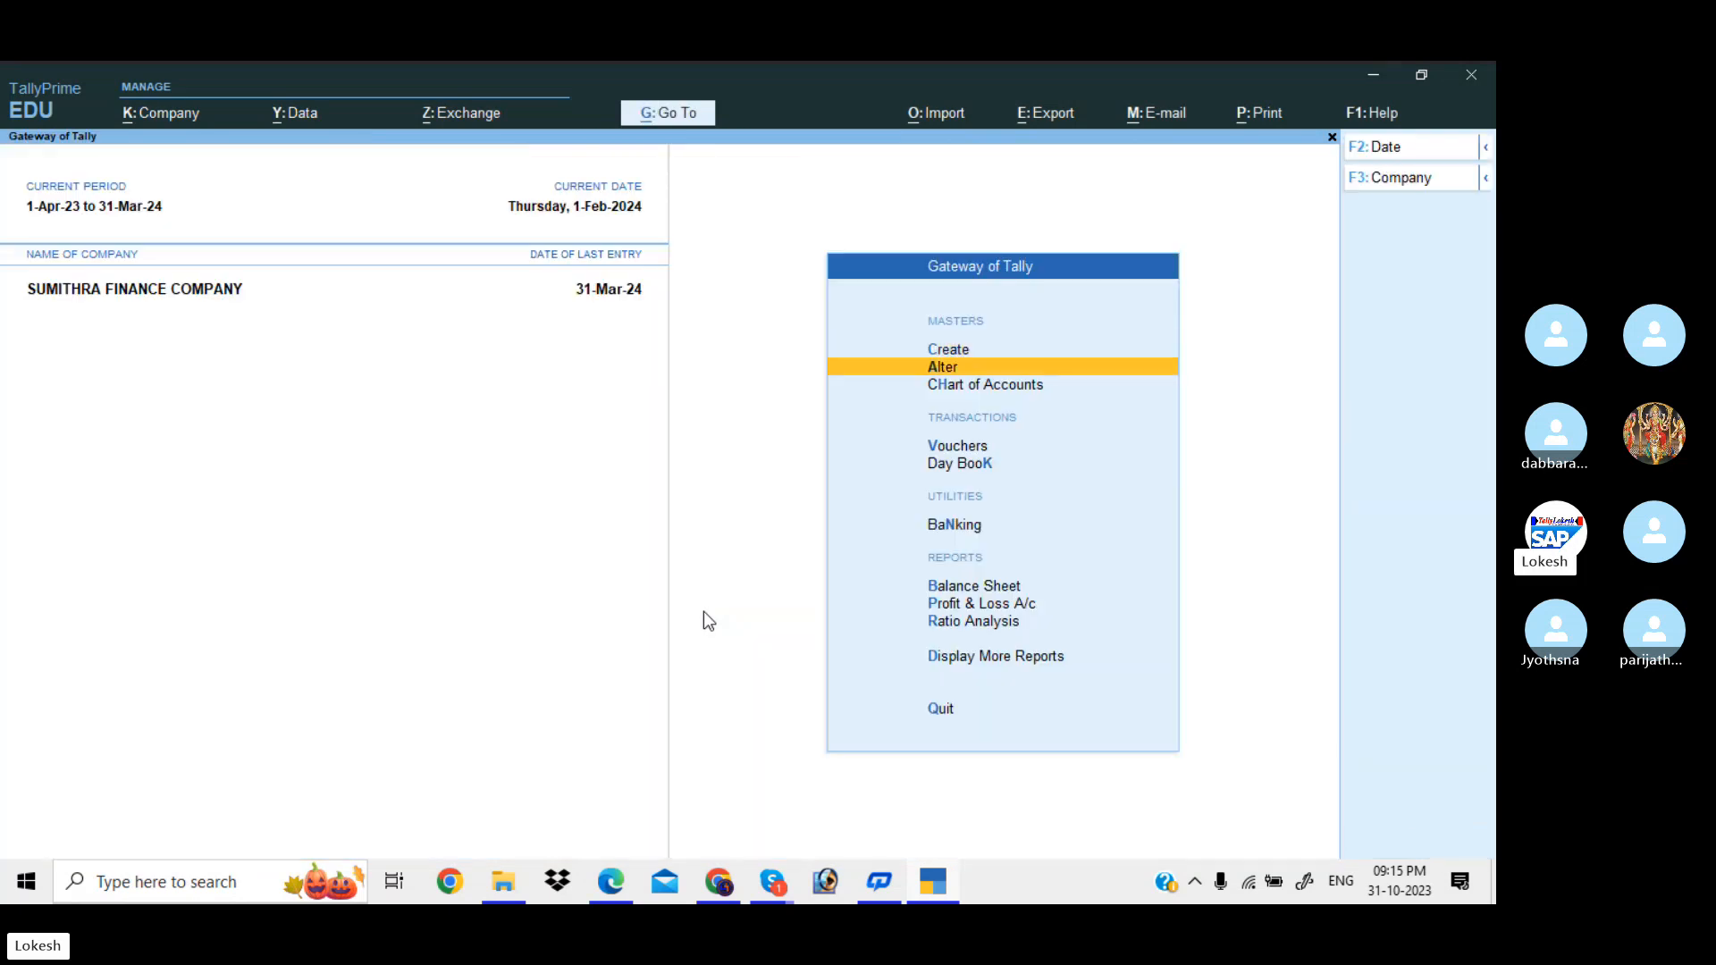
key(Return)
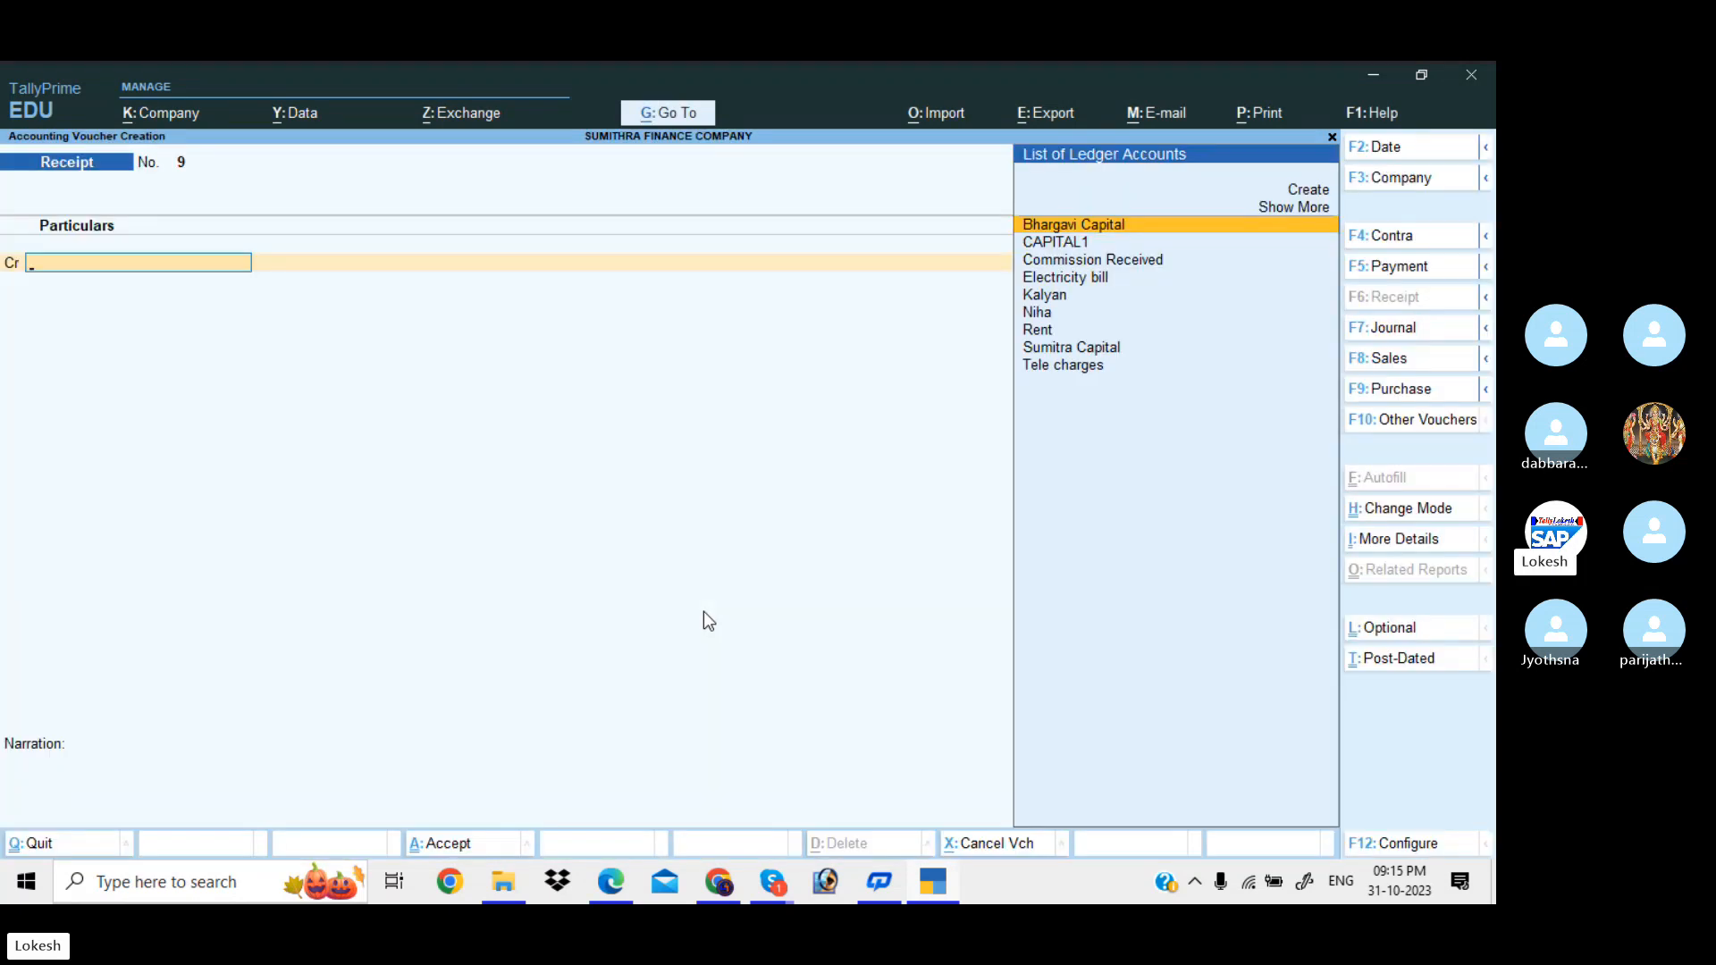
click(1402, 147)
text(1-4)
key(Return)
key(Down)
key(Return)
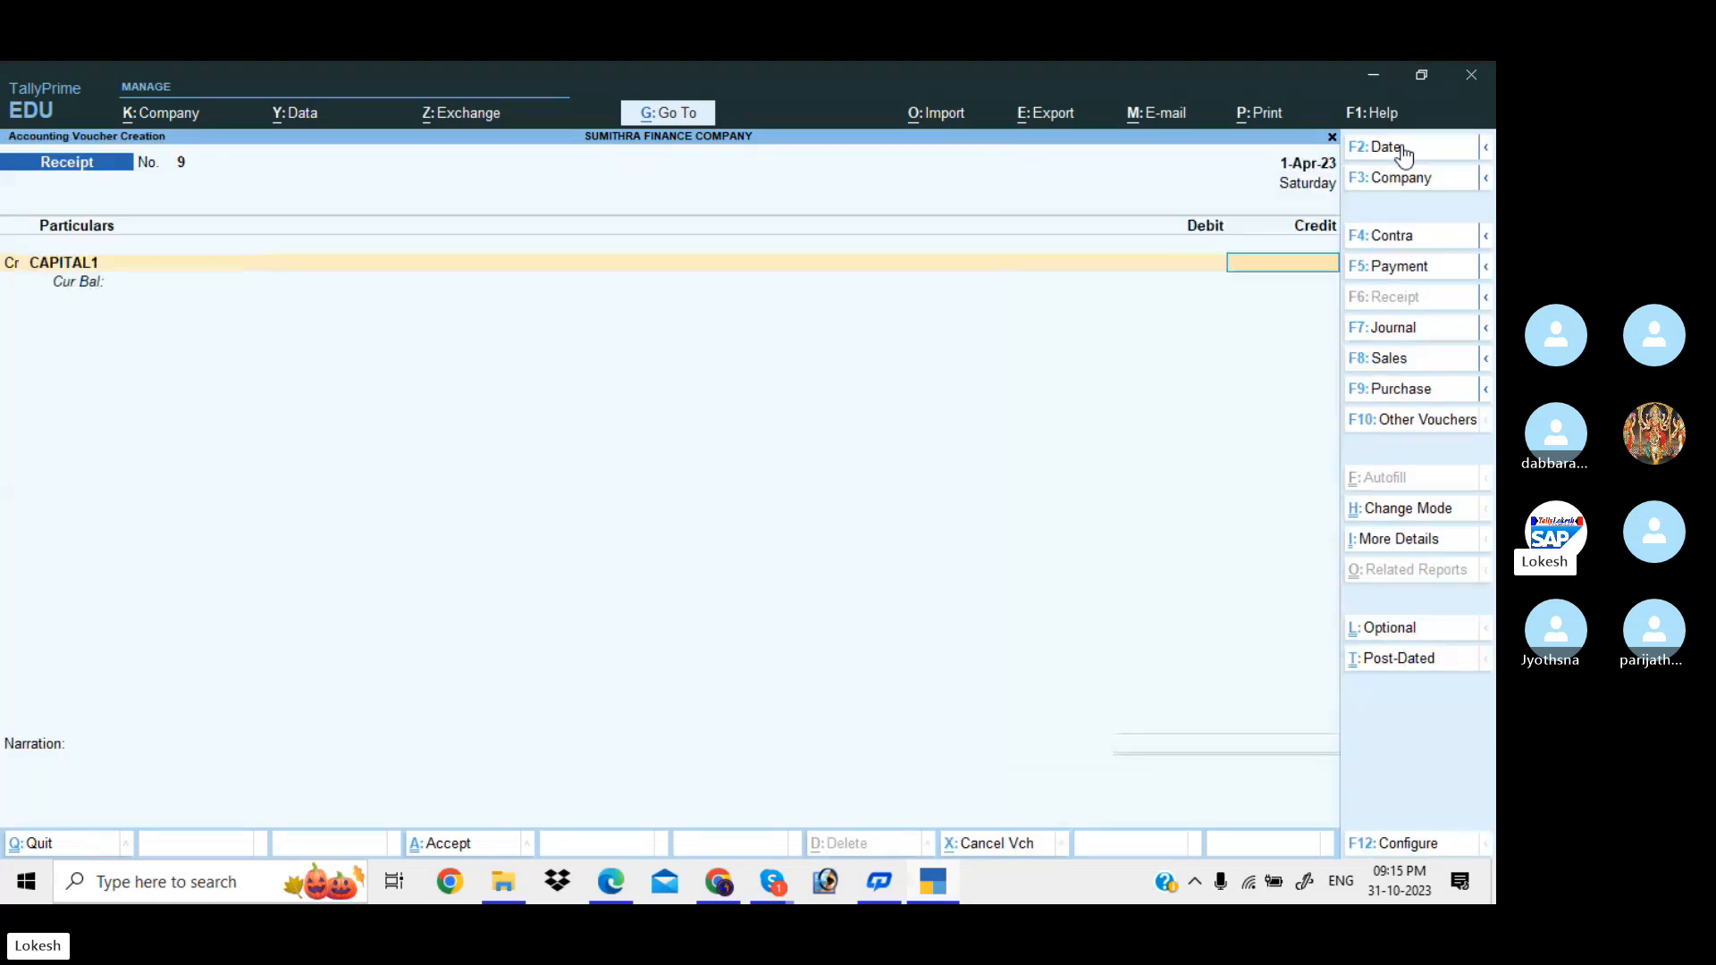
- Credit CAPITAL1 with 40,00,000 in the receipt voucher, checking the starting capital in the course PDF's Problem 8
key(alt+Tab)
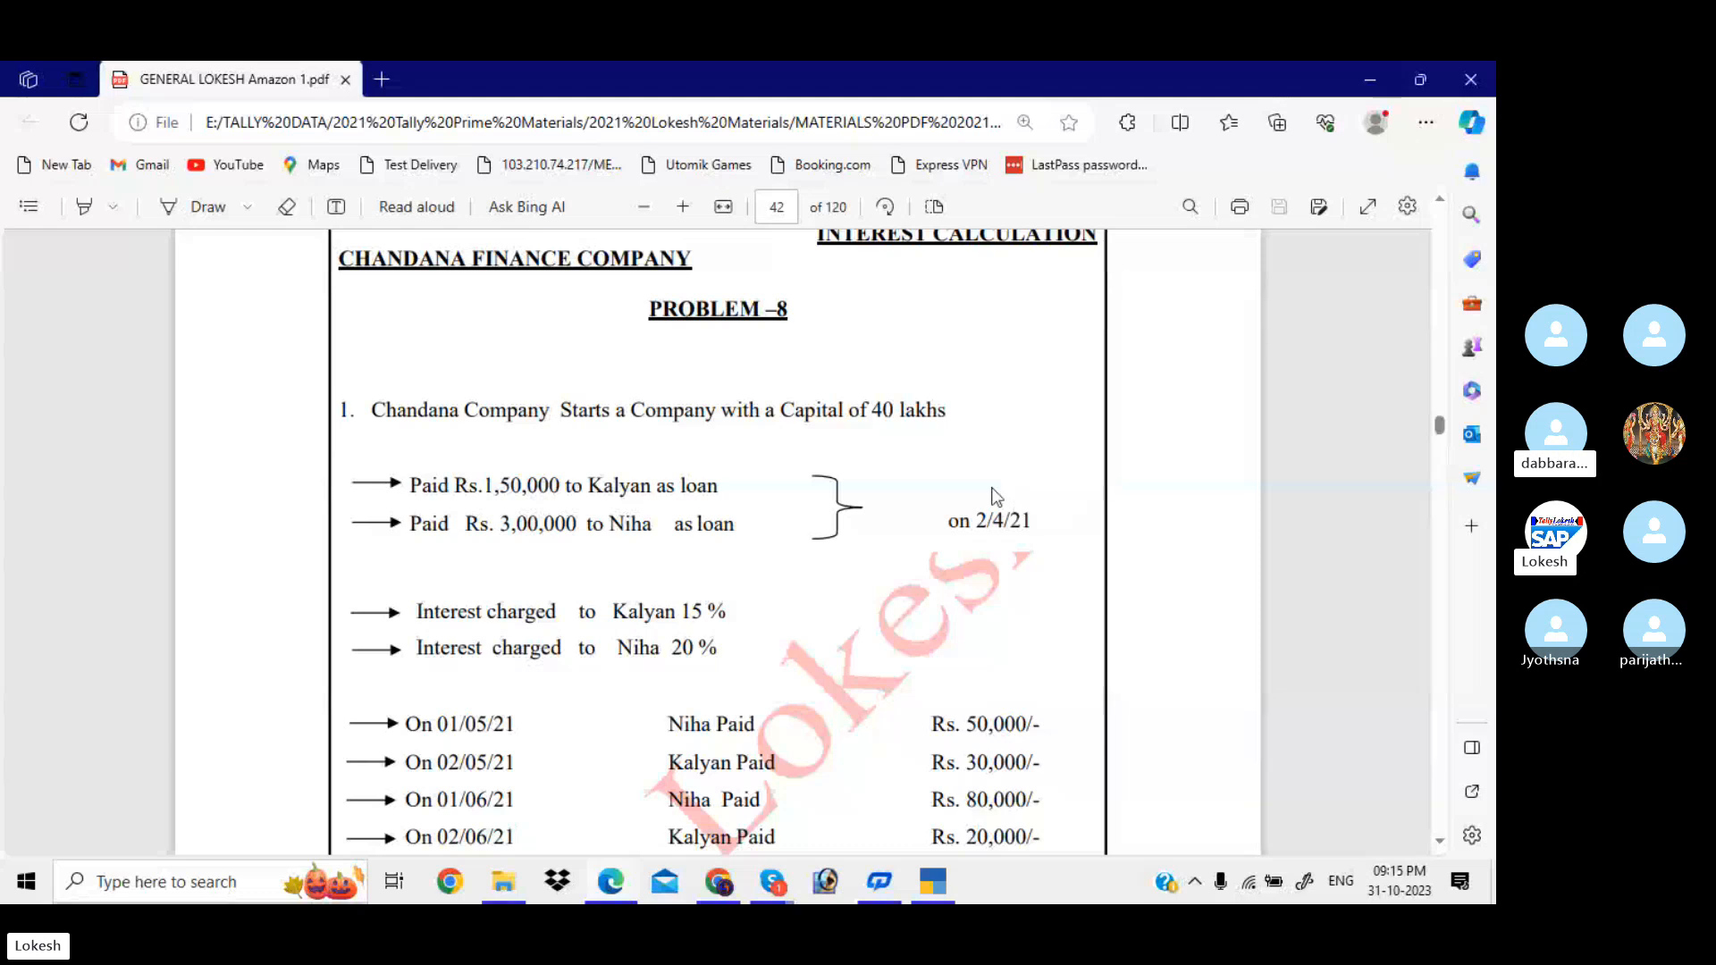
drag(871, 410, 951, 416)
key(alt+Tab)
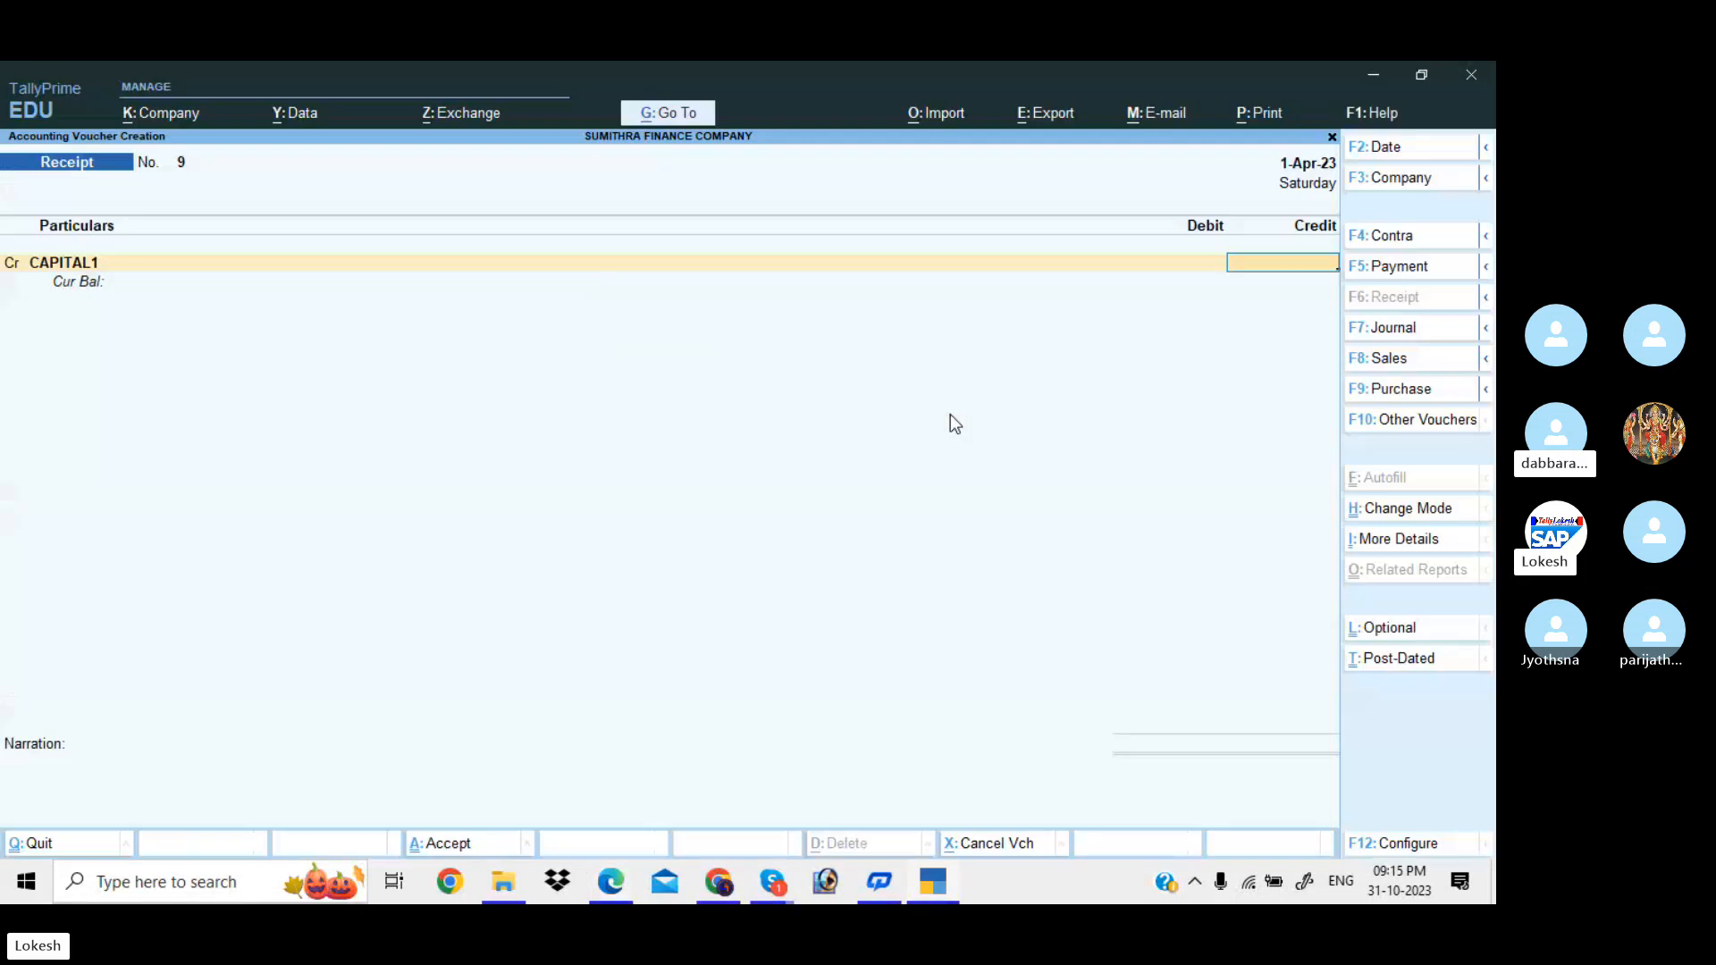
text(1)
text(000)
text(000)
key(Return)
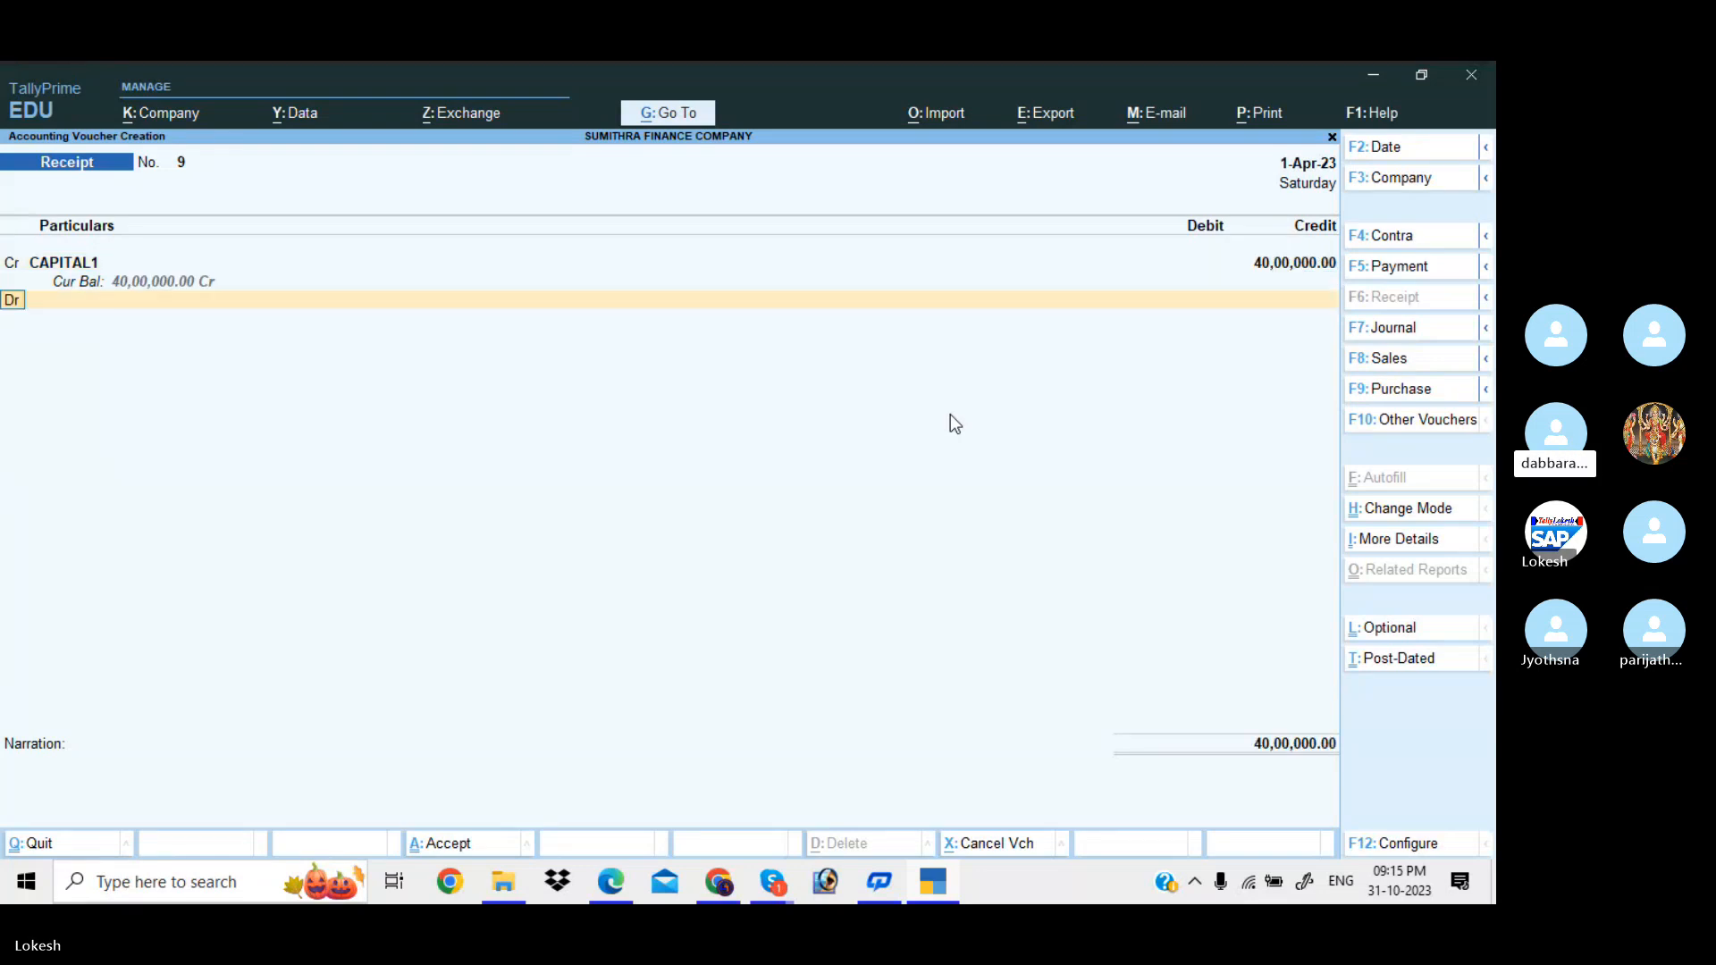
- Debit Cash with the full 40,00,000 and save the capital receipt without a narration
key(d)
key(Return)
key(Down)
key(Down)
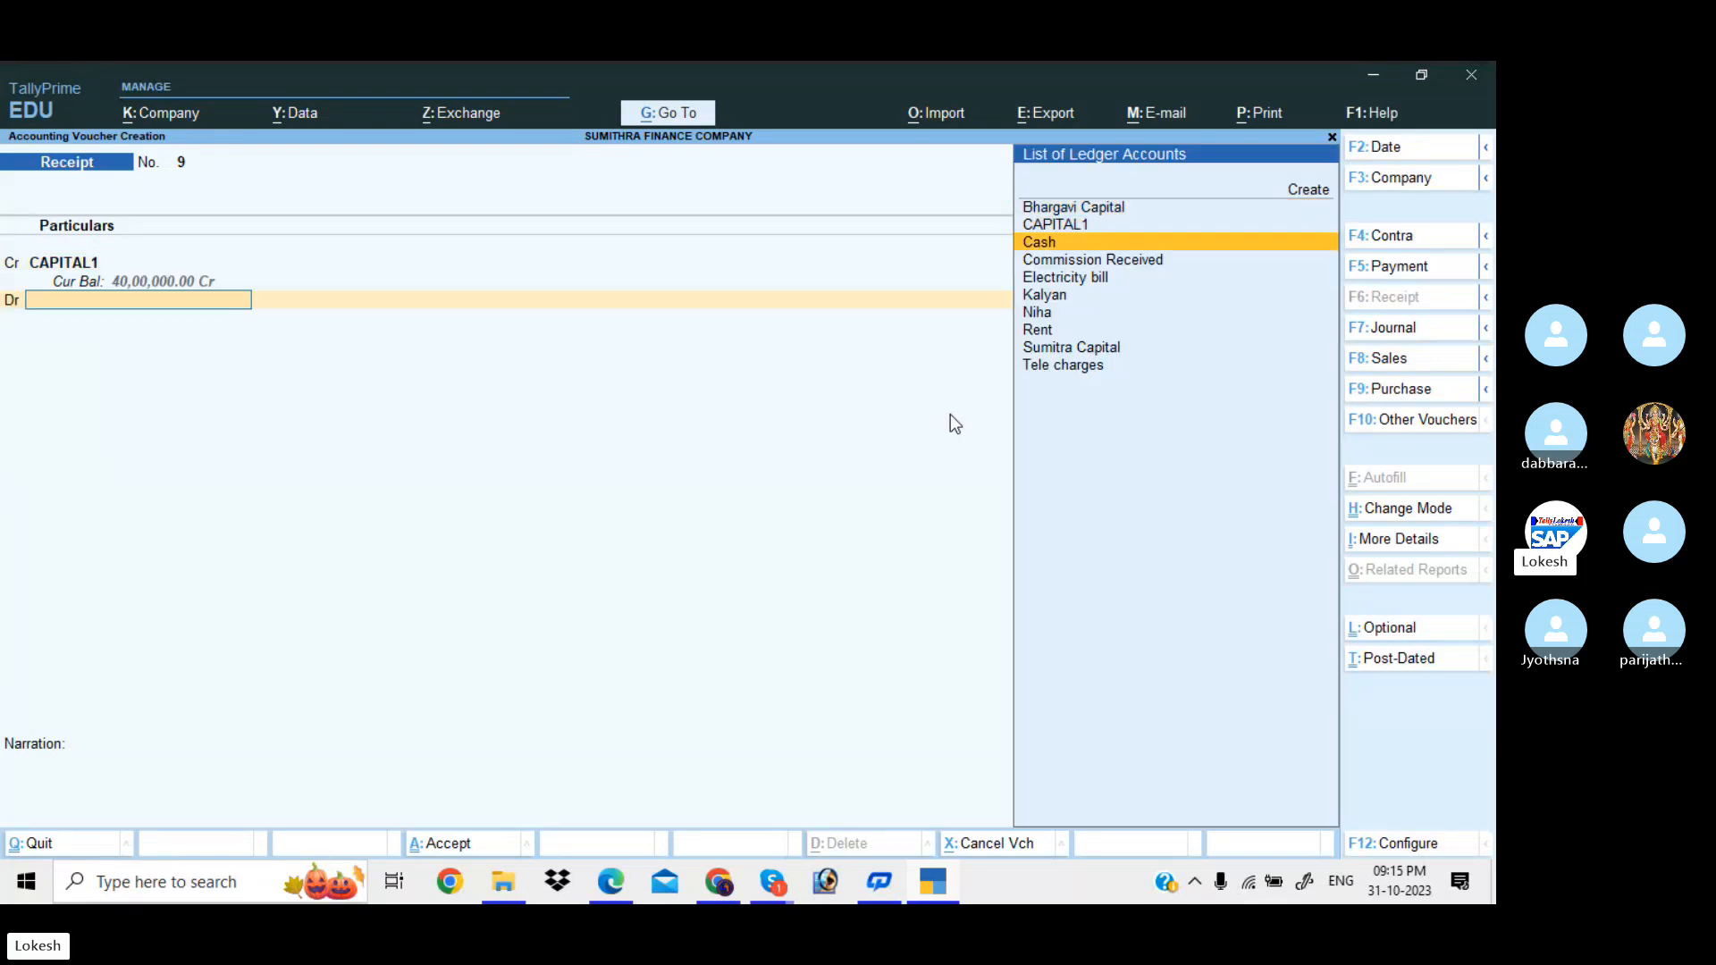
key(Return)
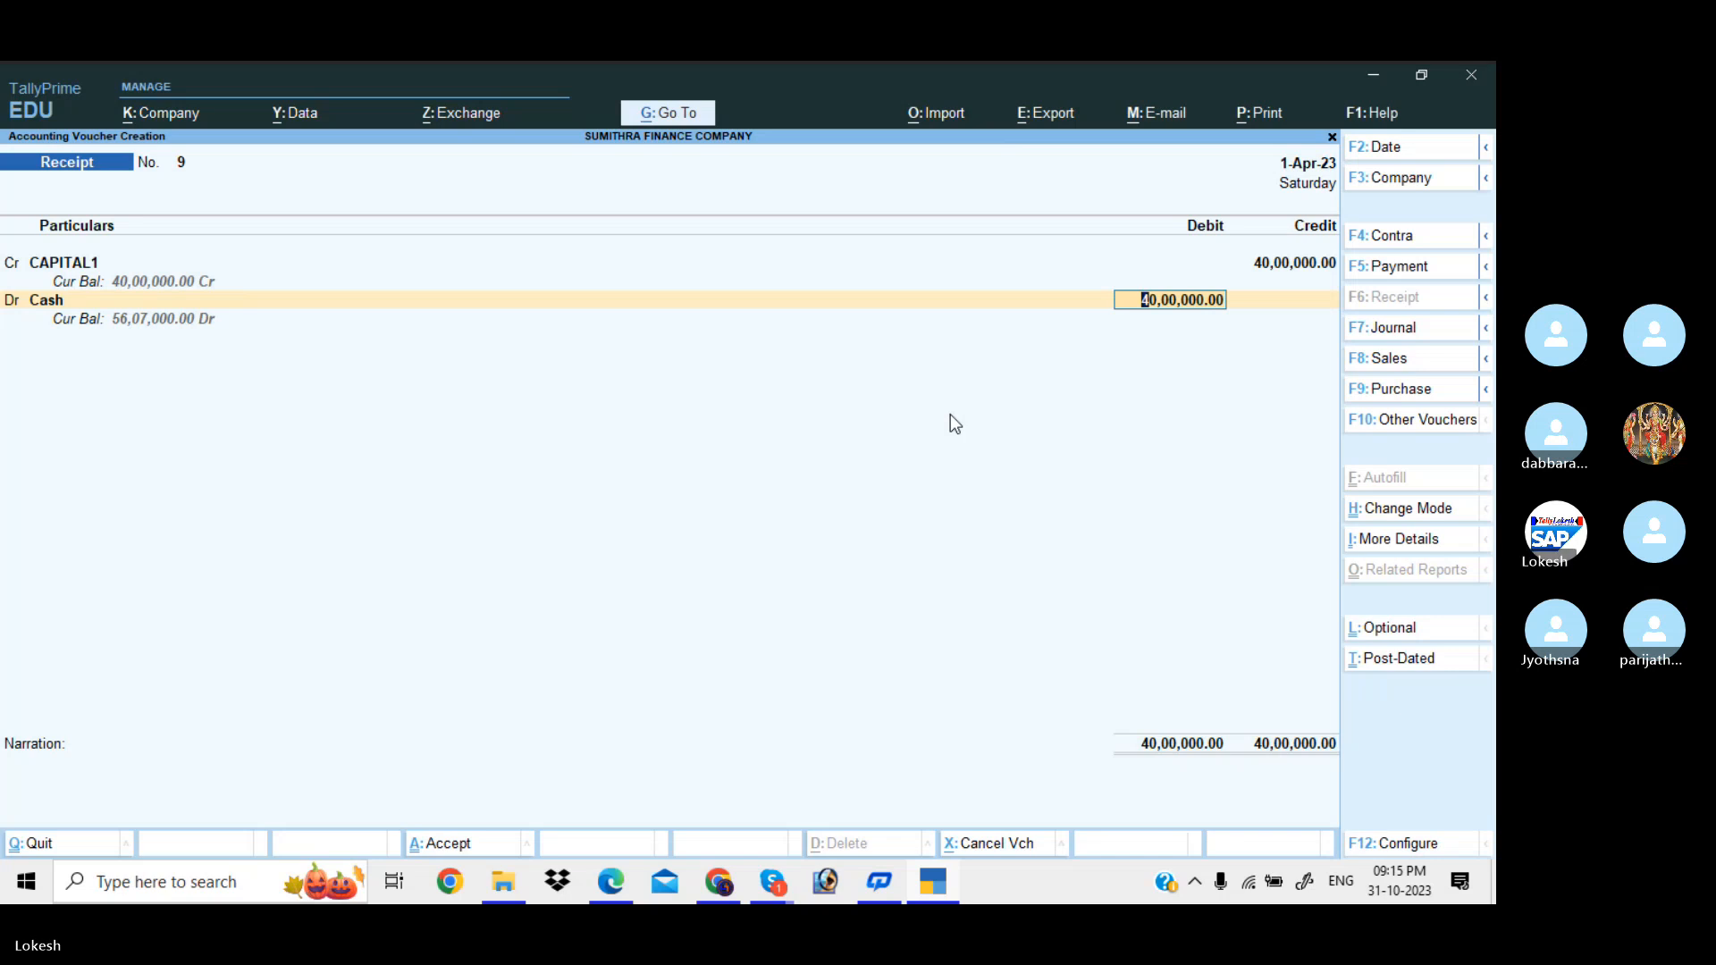
key(Return)
key(Return)
key(Return)
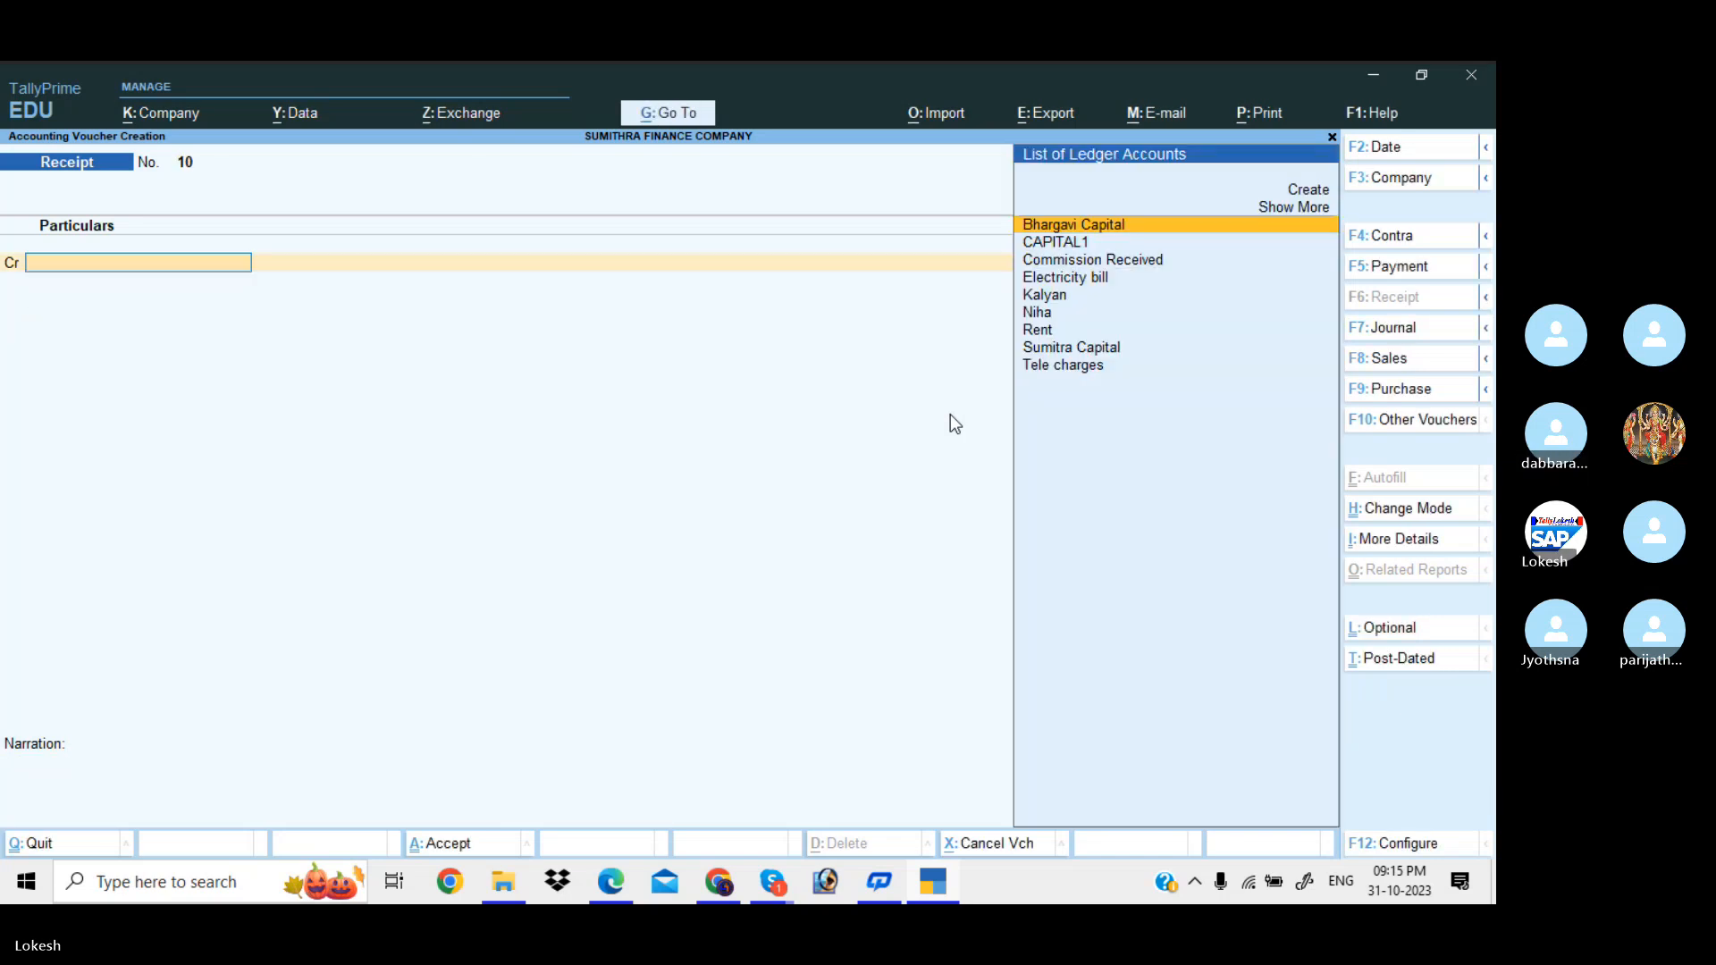
- Start a payment voucher dated 2-Apr-23, checking the day and month of the loans in the course PDF
click(1405, 266)
click(1388, 147)
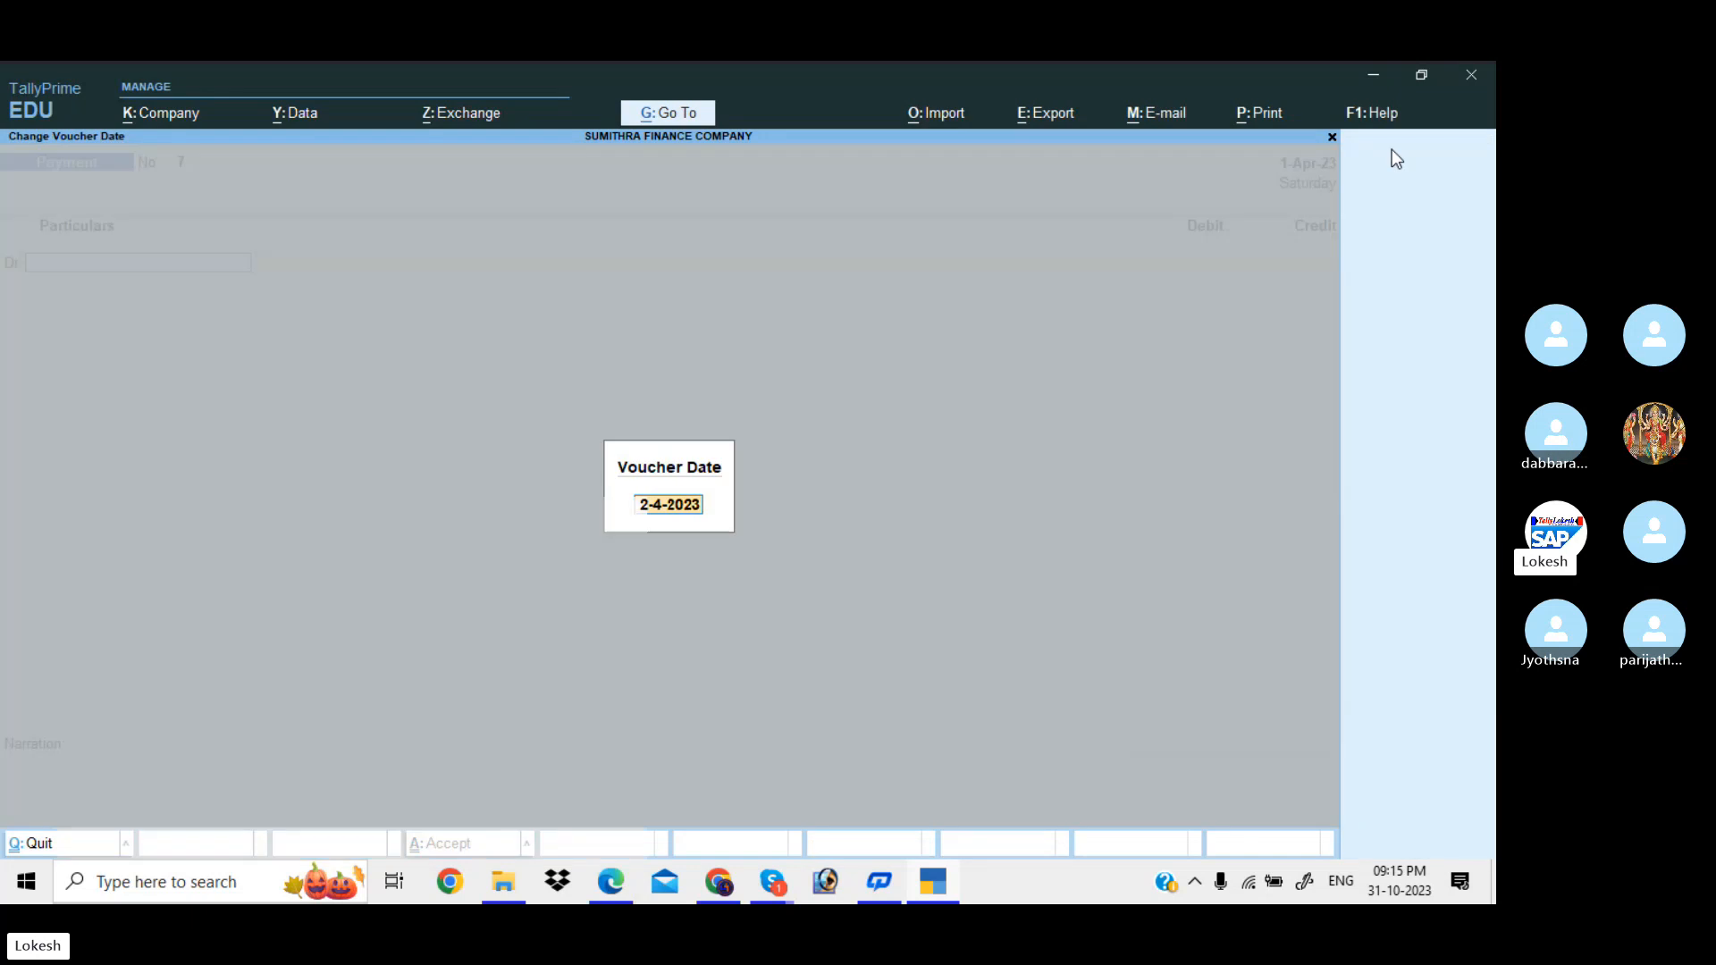
key(alt+Tab)
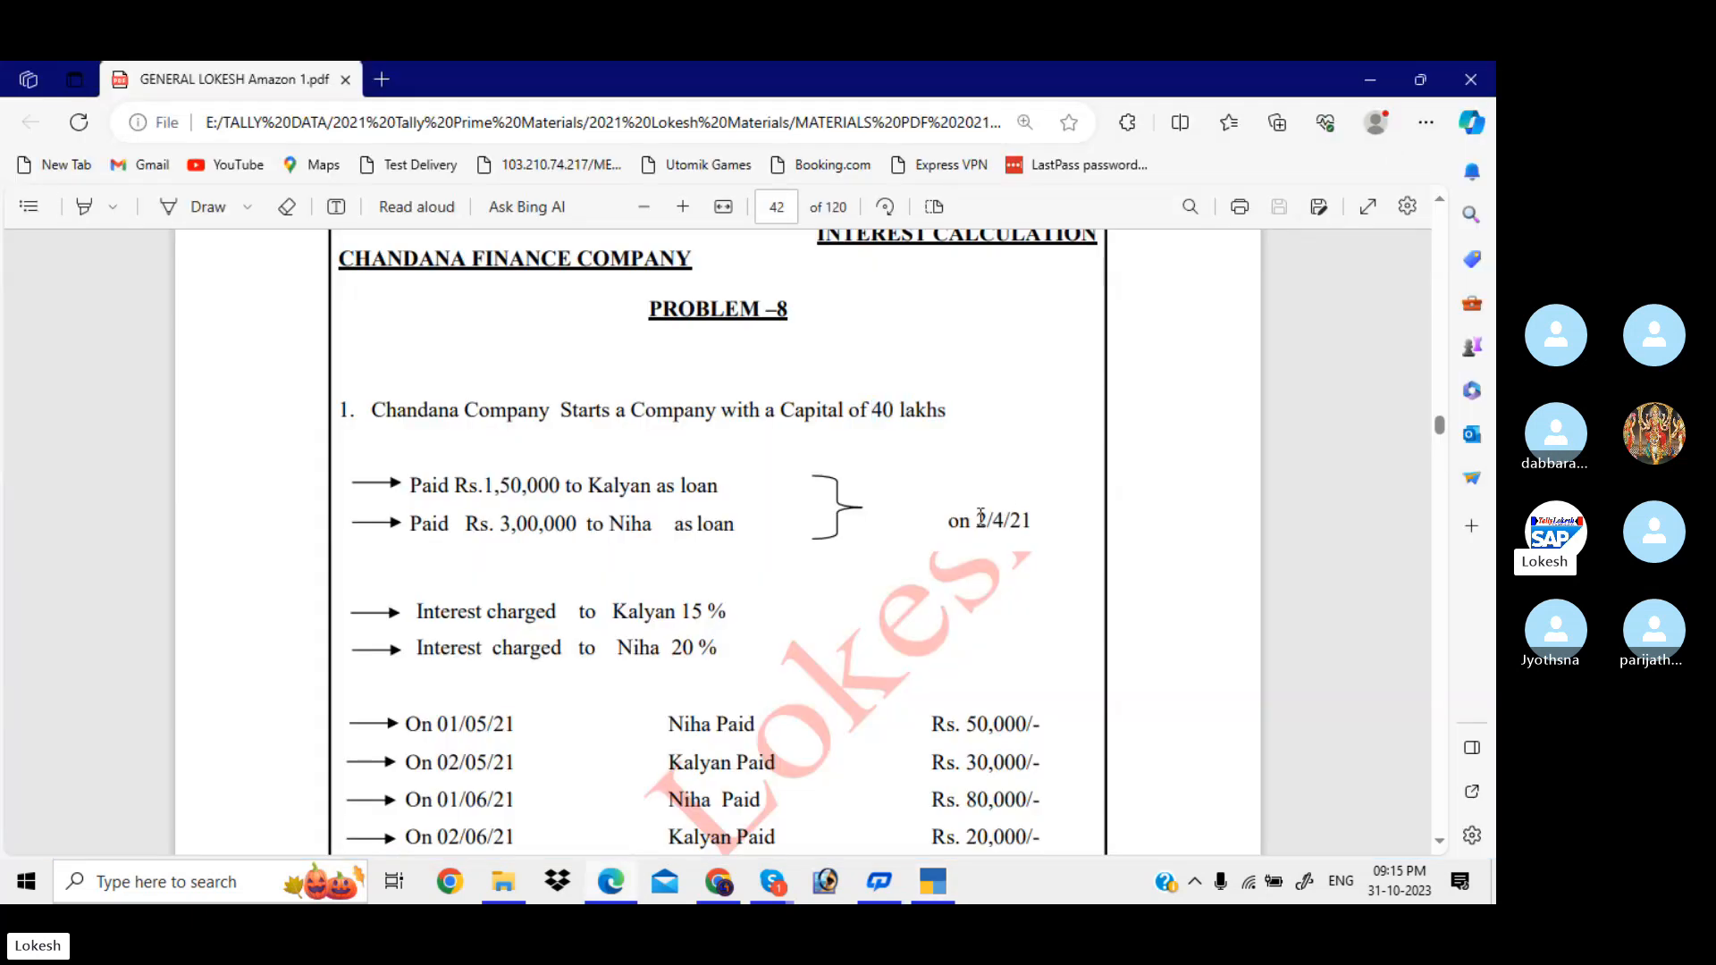
drag(977, 516, 1032, 523)
key(alt+Tab)
text(2)
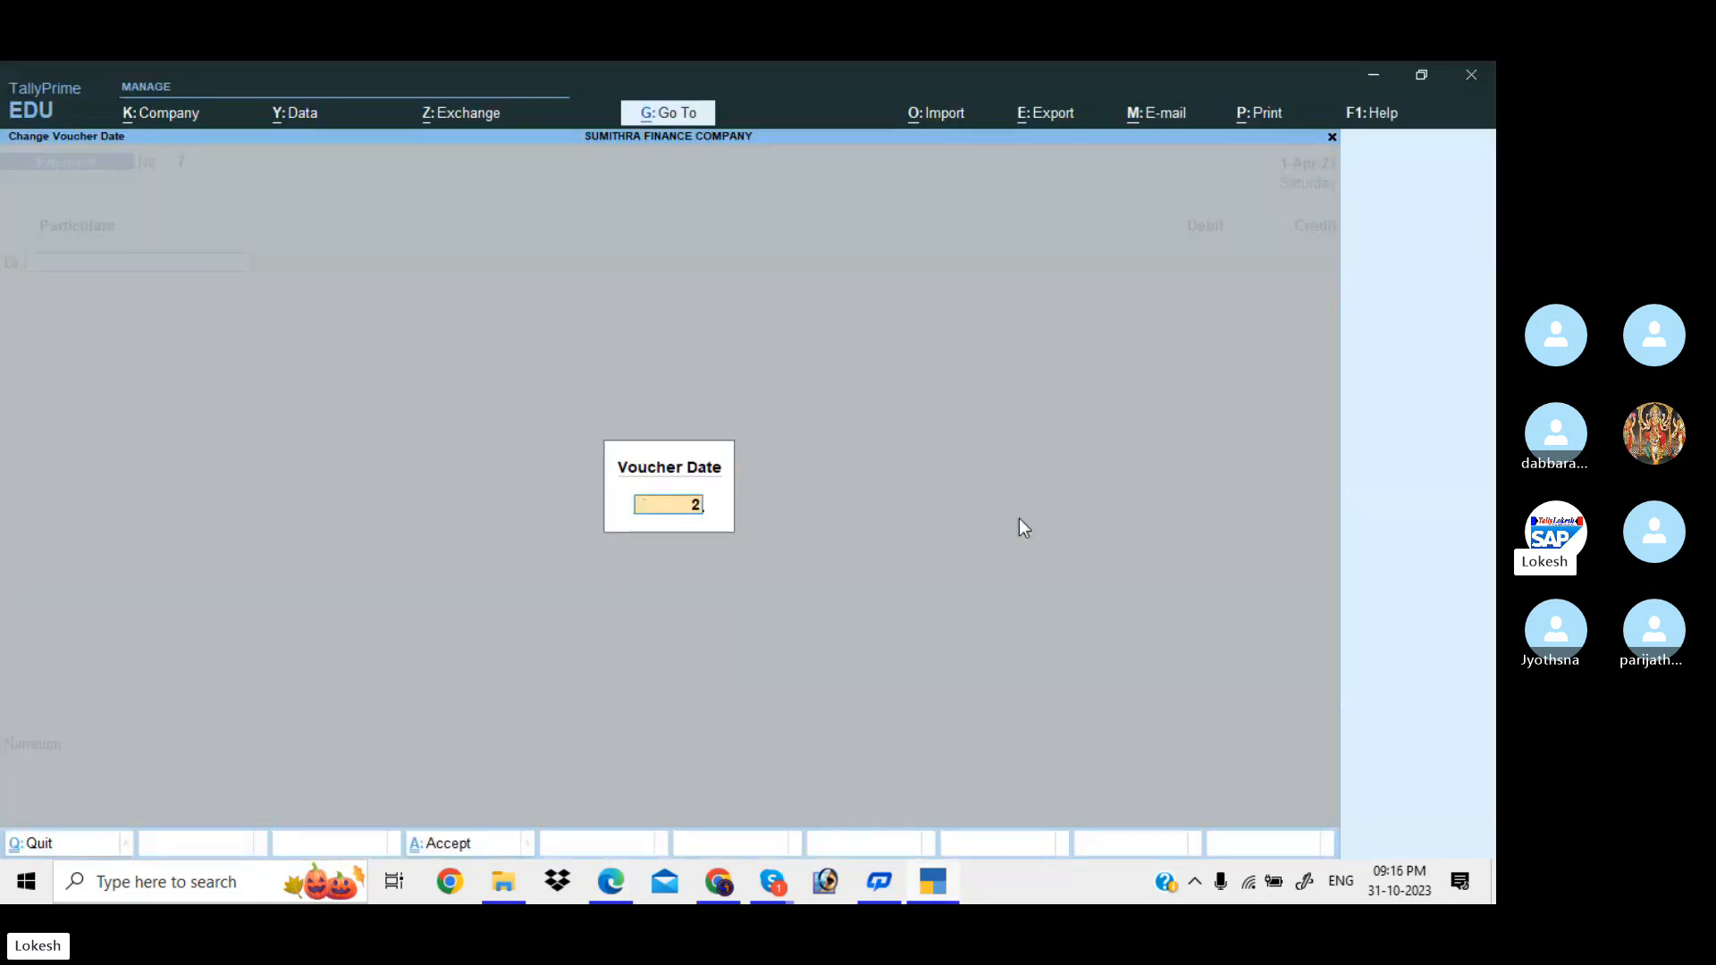
text(-4)
key(Return)
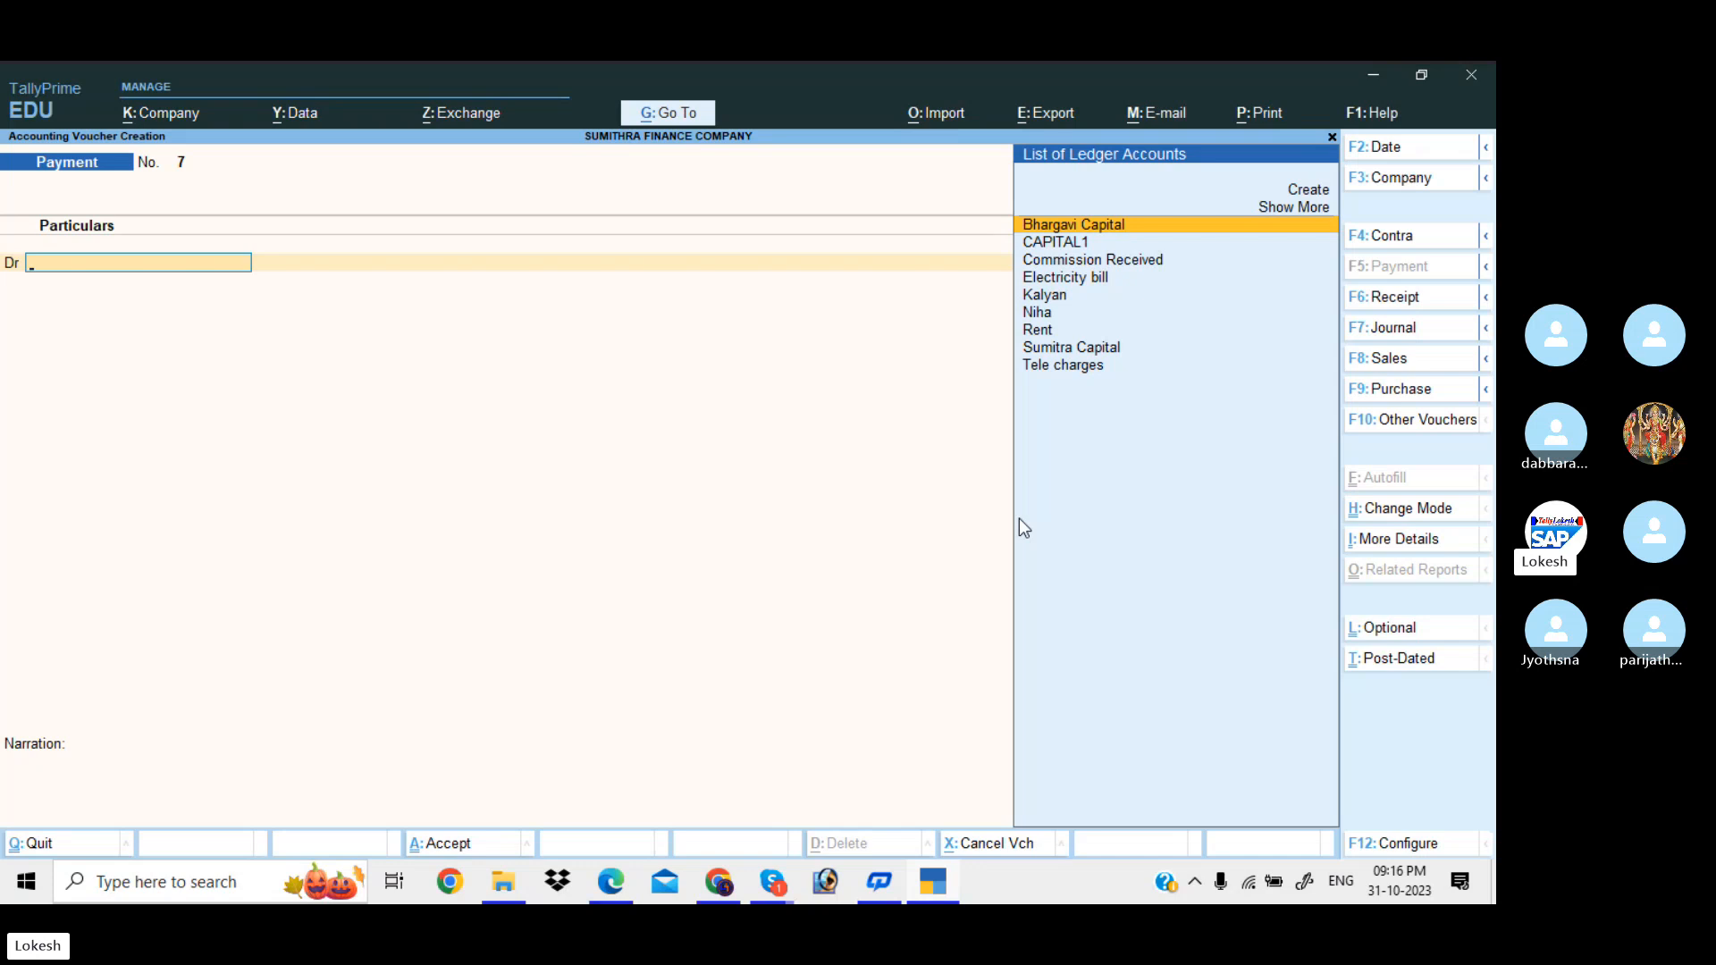
- Debit the first borrower's ledger with the 1,50,000 loan given in the course PDF
text(K)
key(Return)
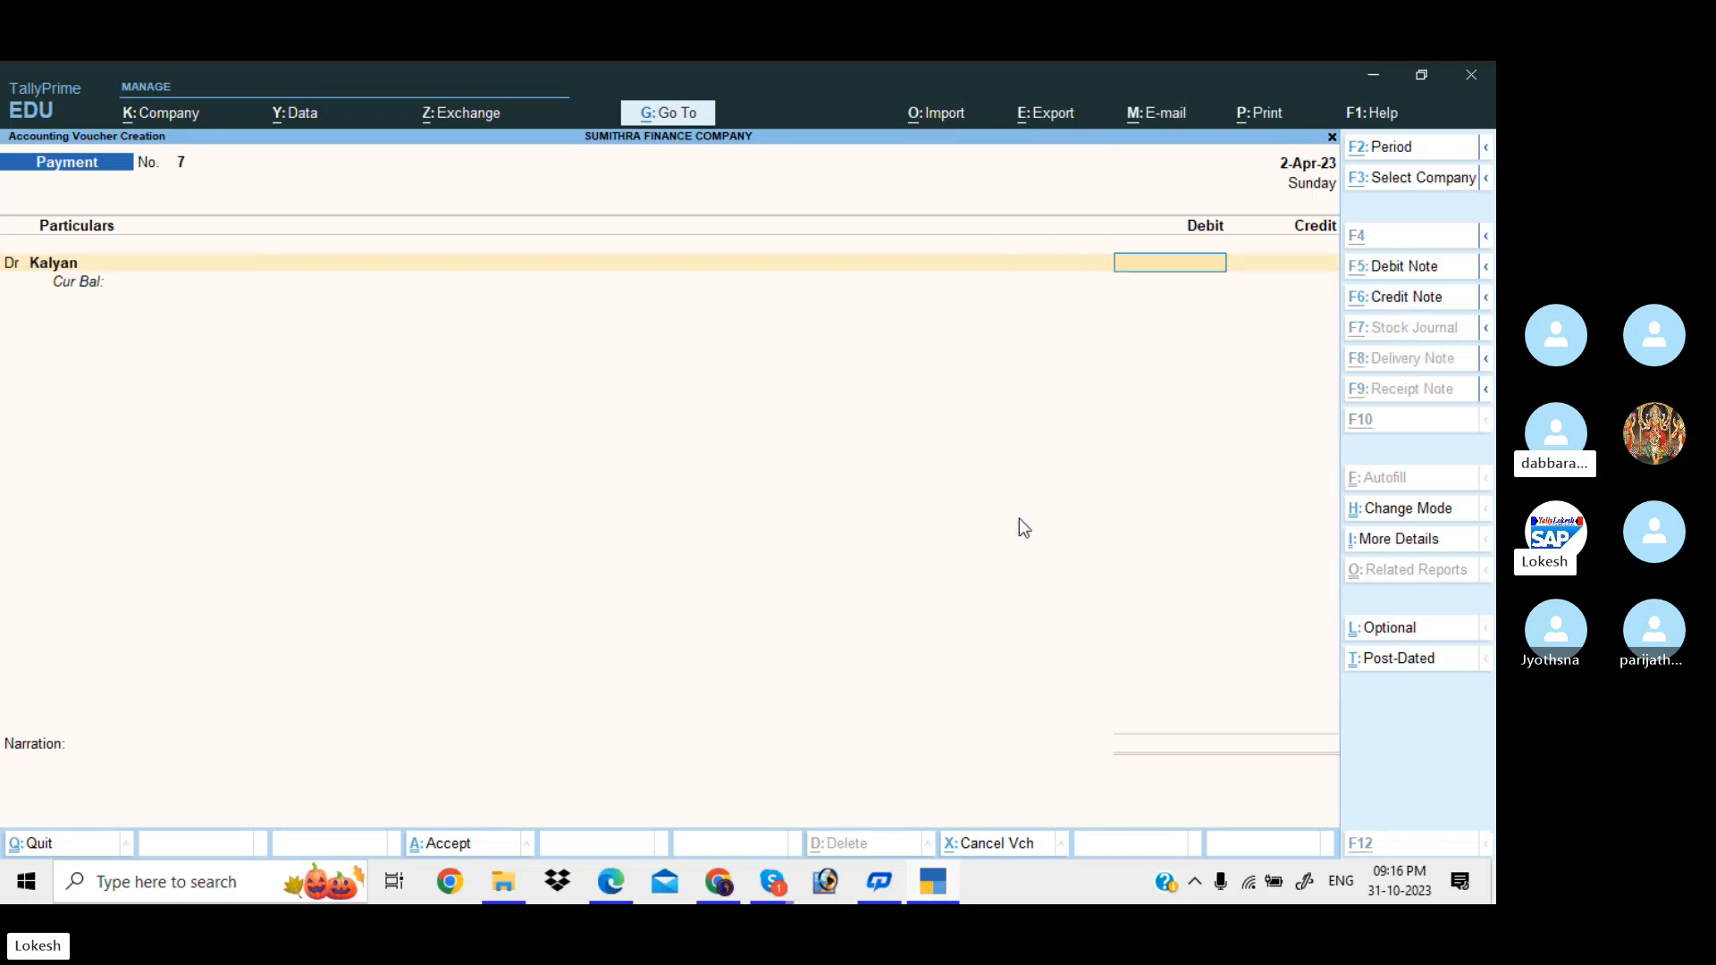
key(alt+Tab)
key(alt+Tab)
text(150000)
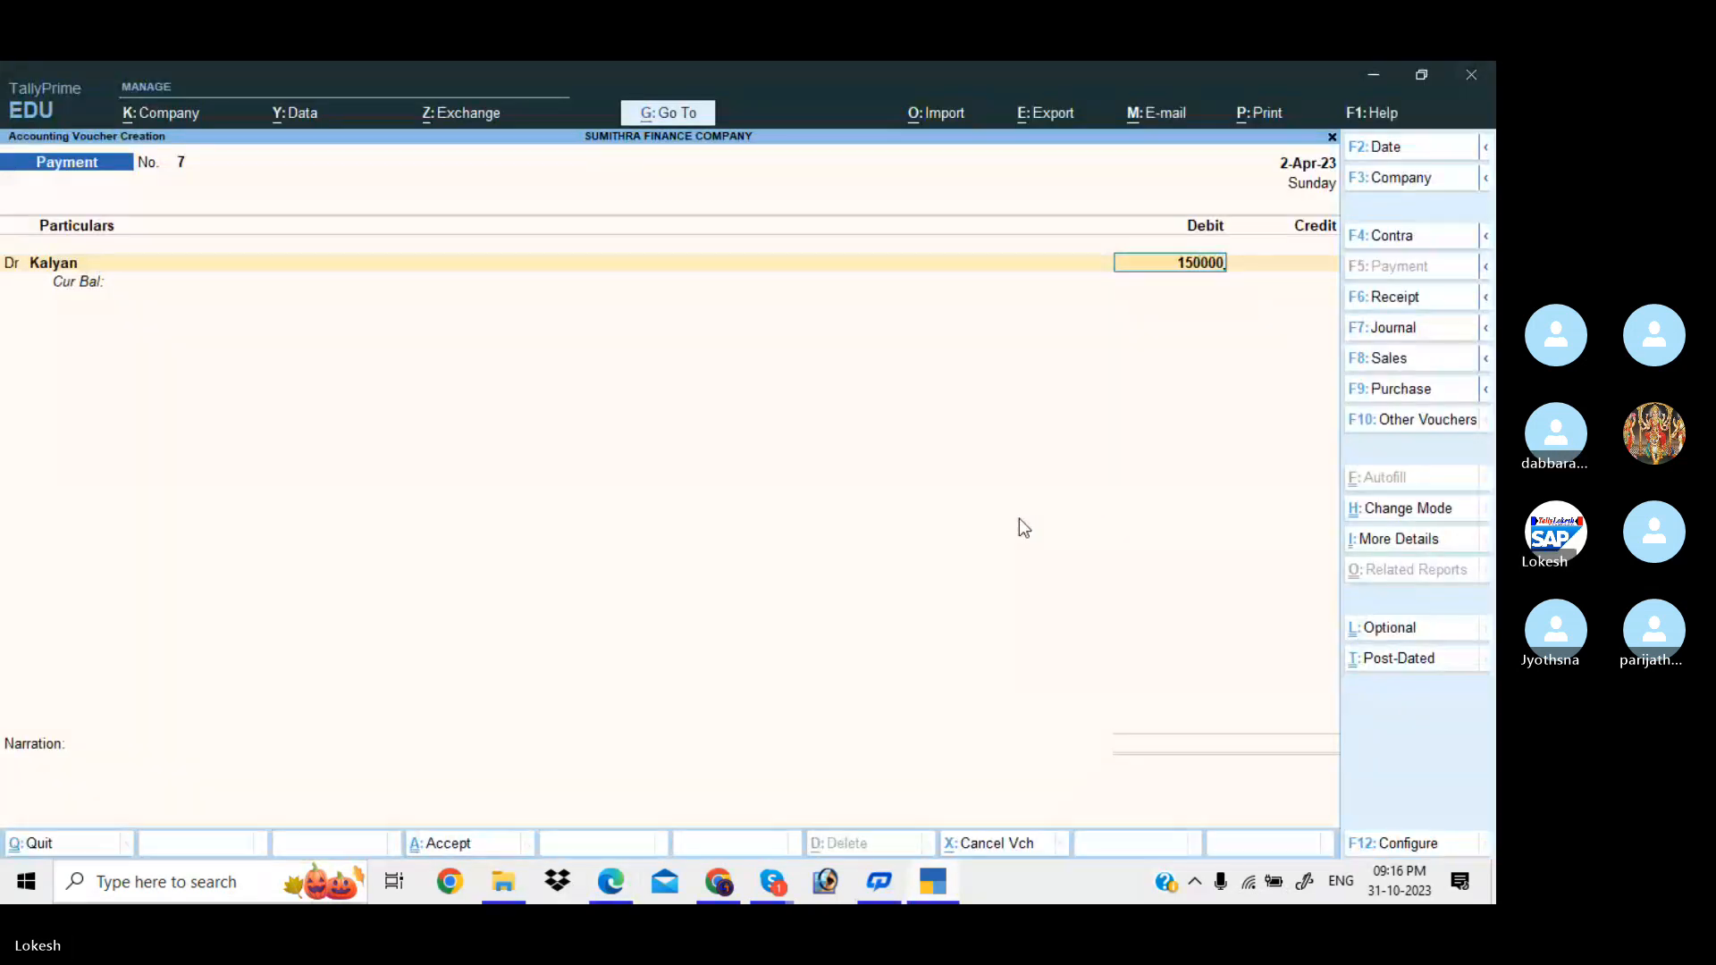
key(Return)
- Add a second debit line for the second borrower's ledger with the 3,00,000 loan given in the course PDF
text(D)
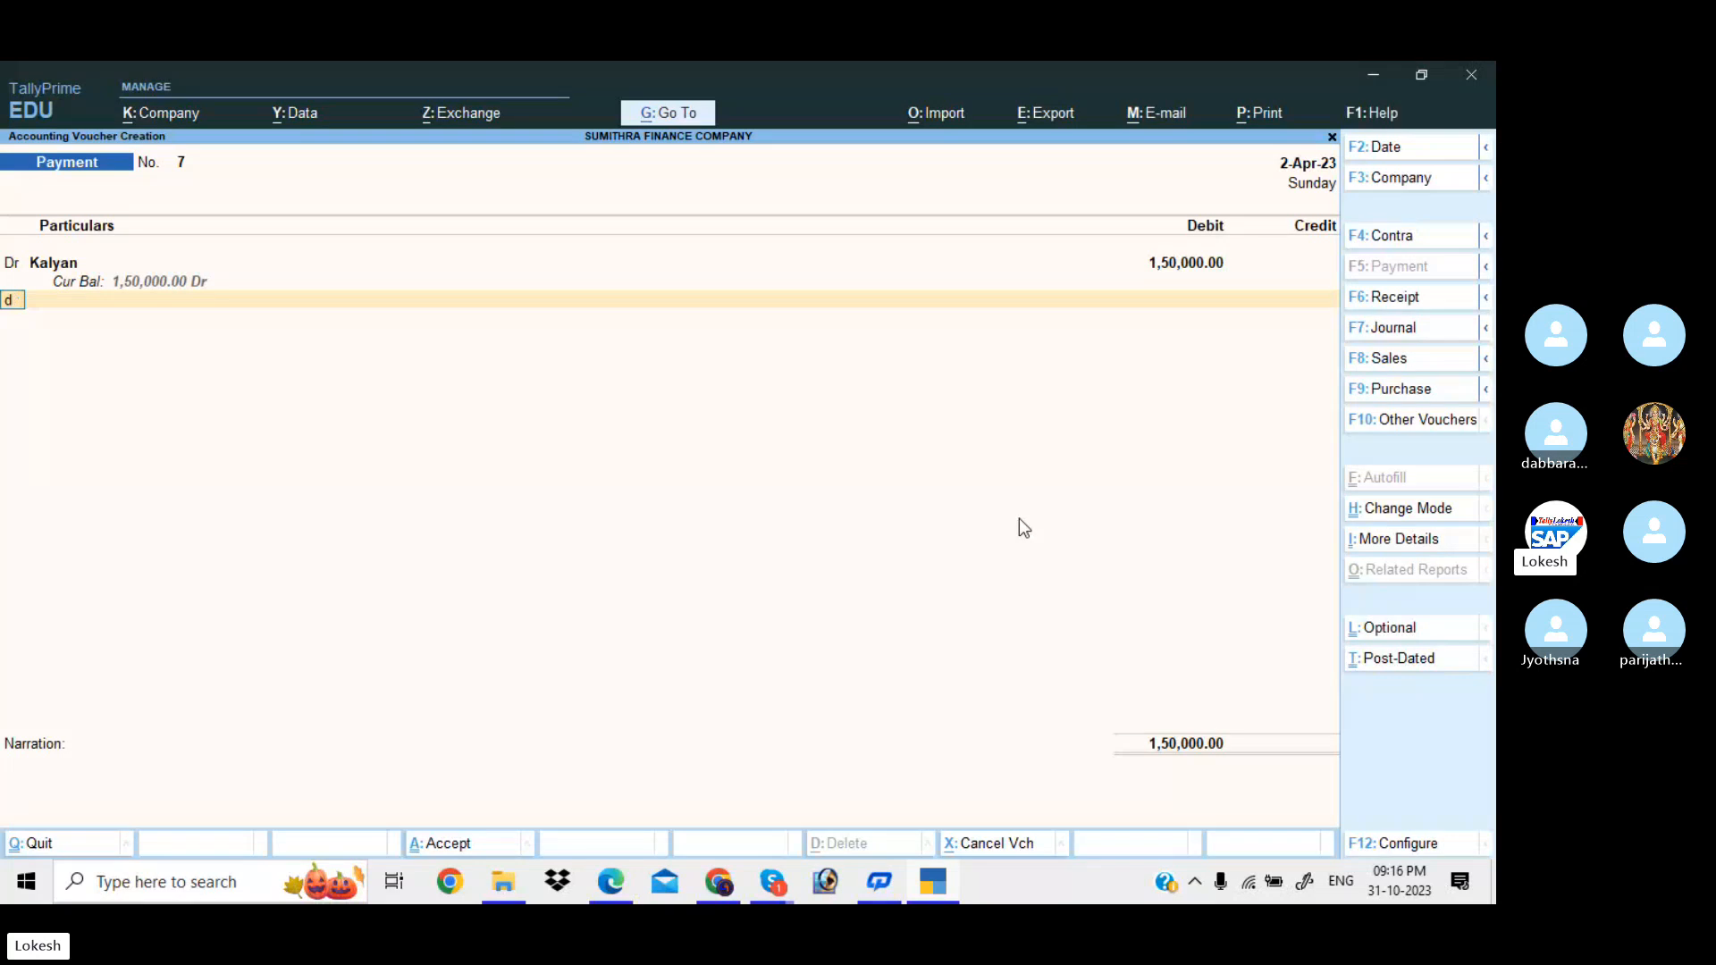
key(Return)
text(n)
key(Return)
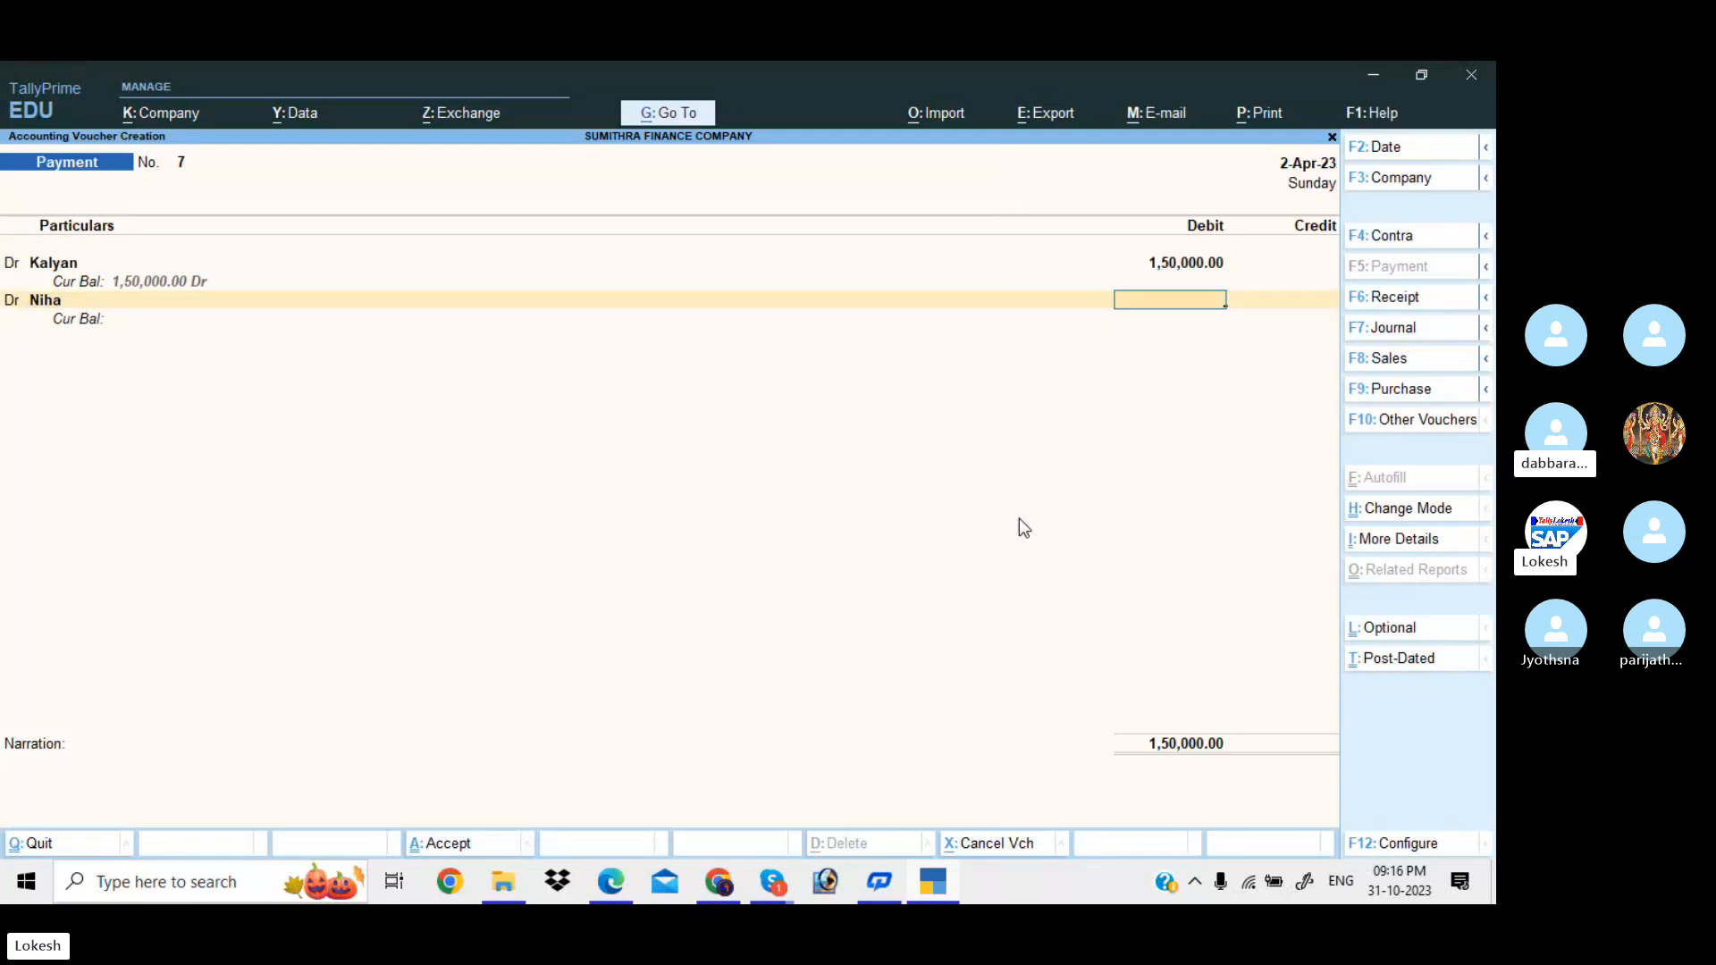
key(alt+Tab)
key(alt+Tab)
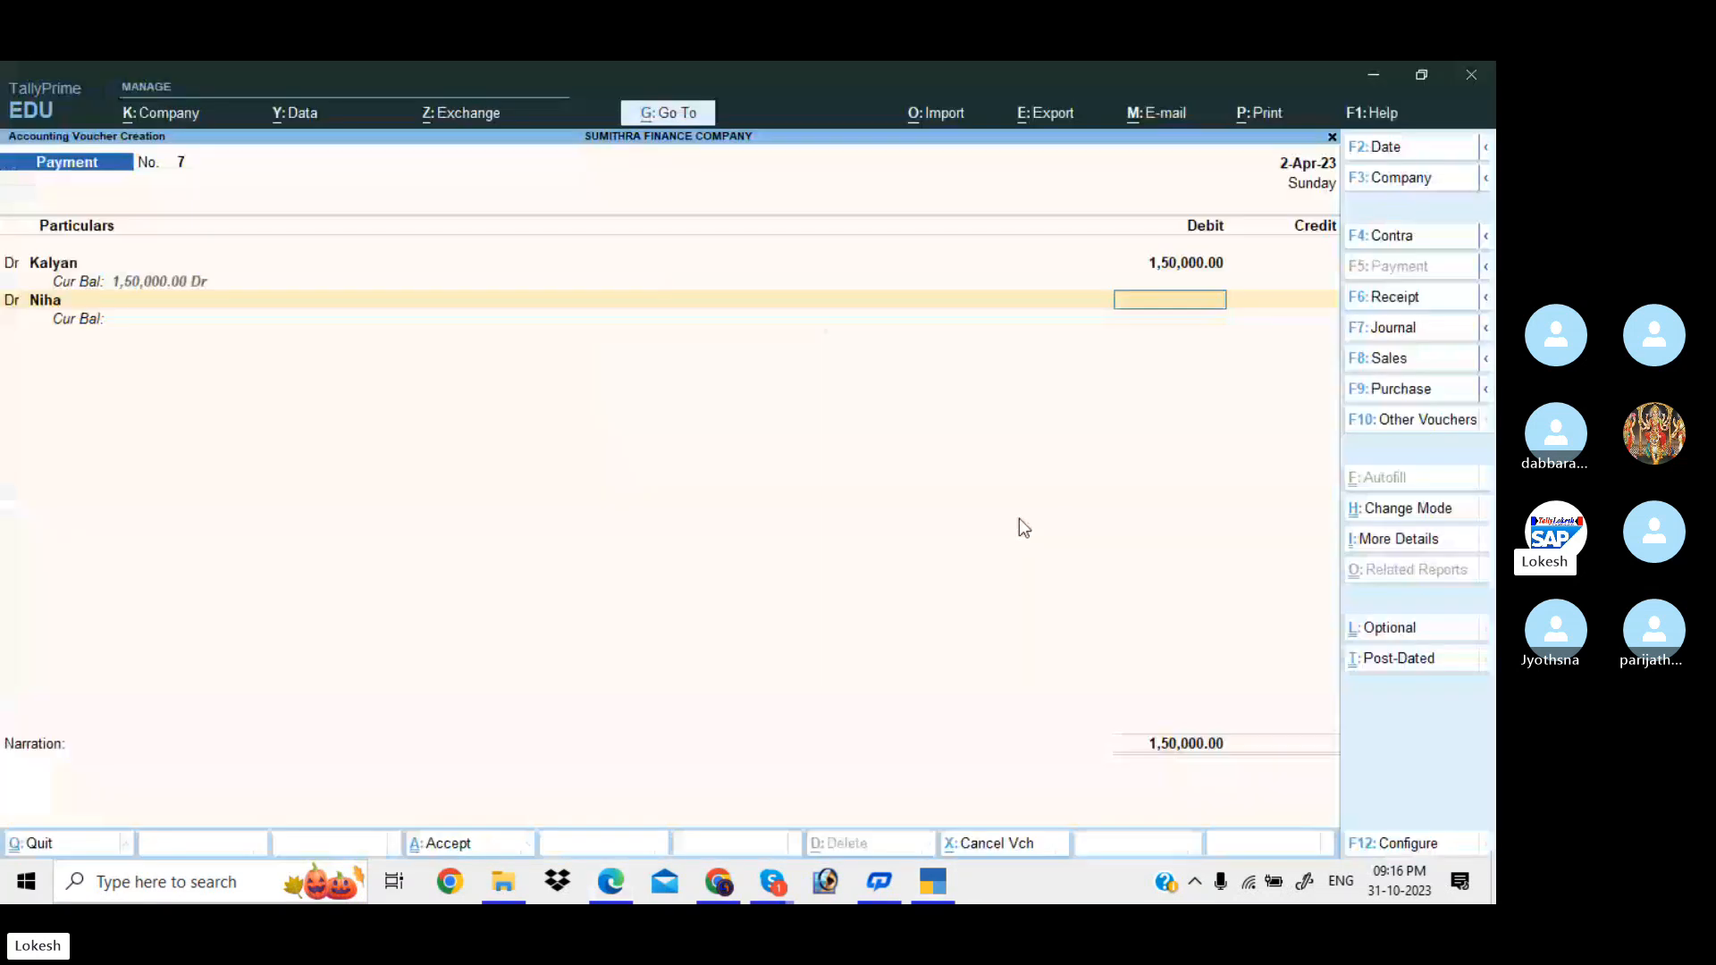
text(300000)
key(Return)
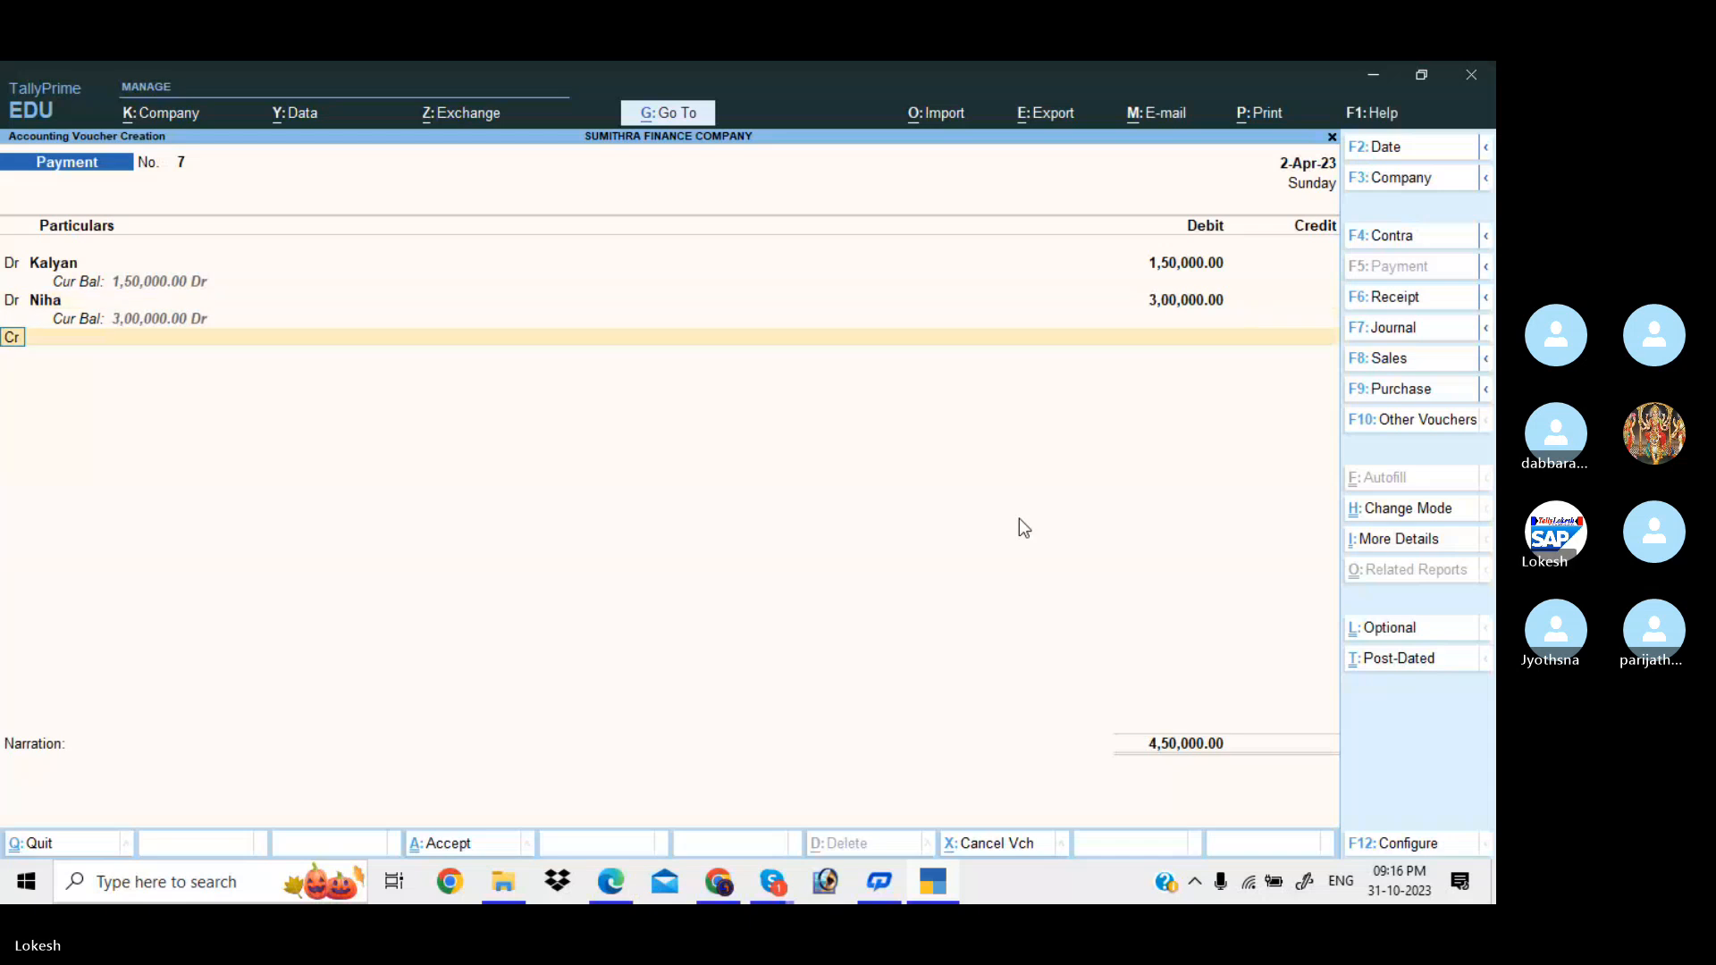
- Credit Cash with the combined 4,50,000 and save the loan payment voucher without a narration
key(Return)
text(cash)
key(Return)
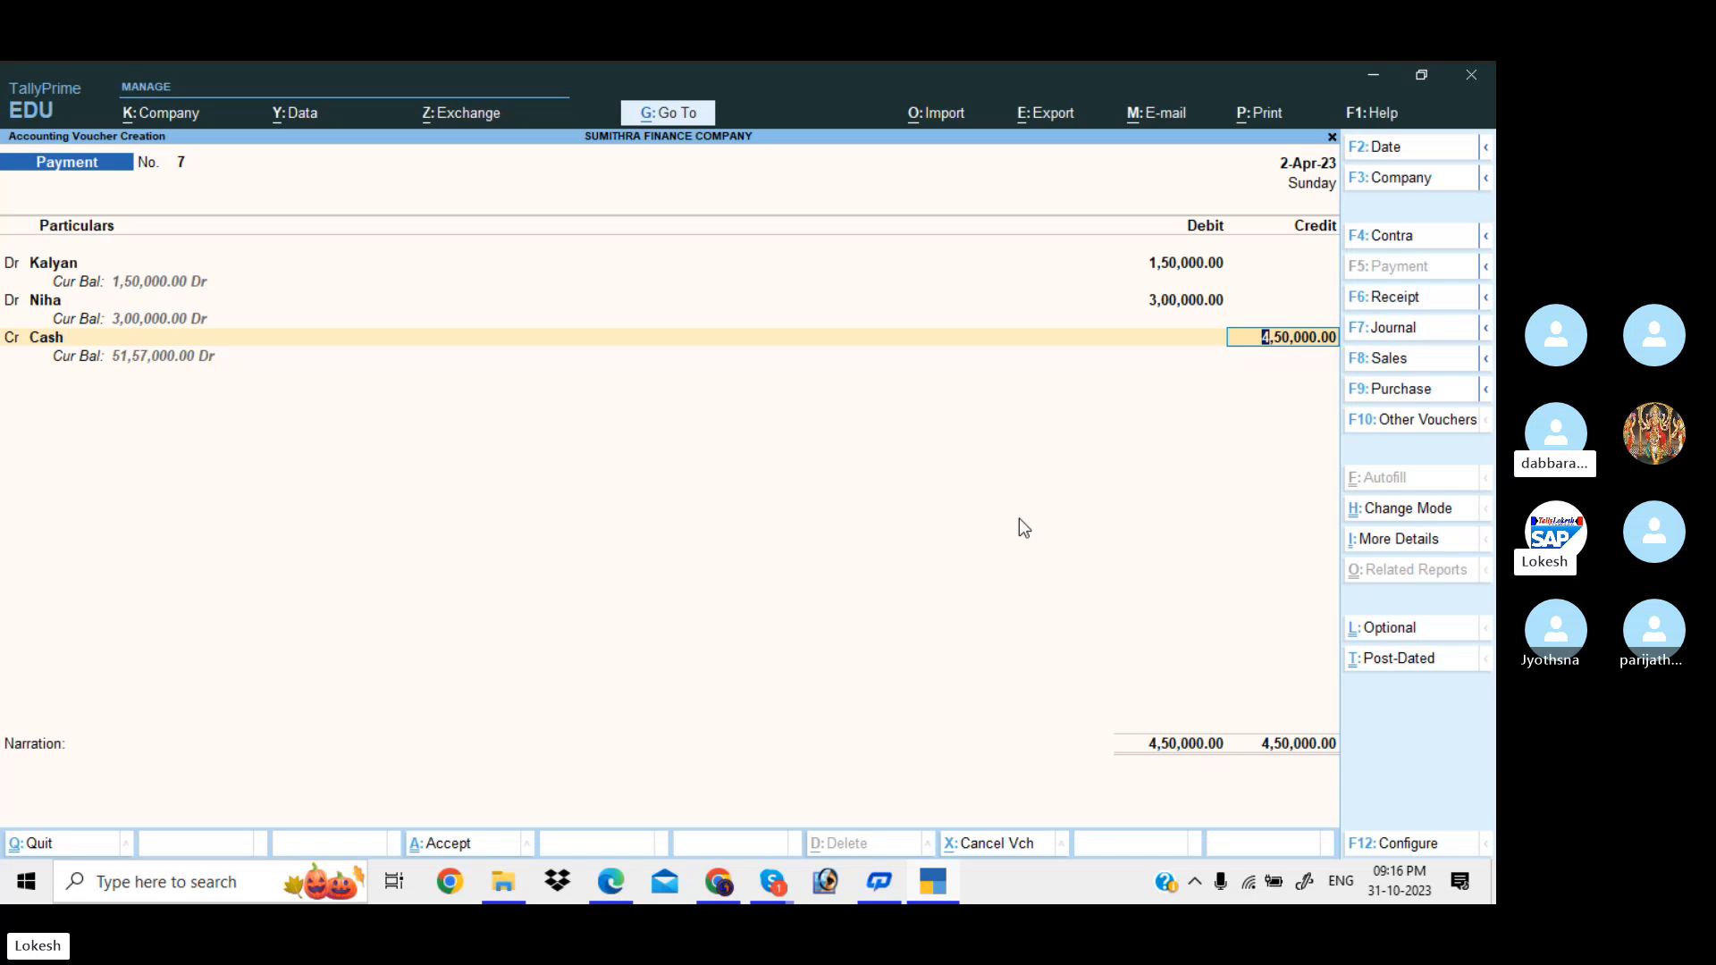
key(Return)
key(Return)
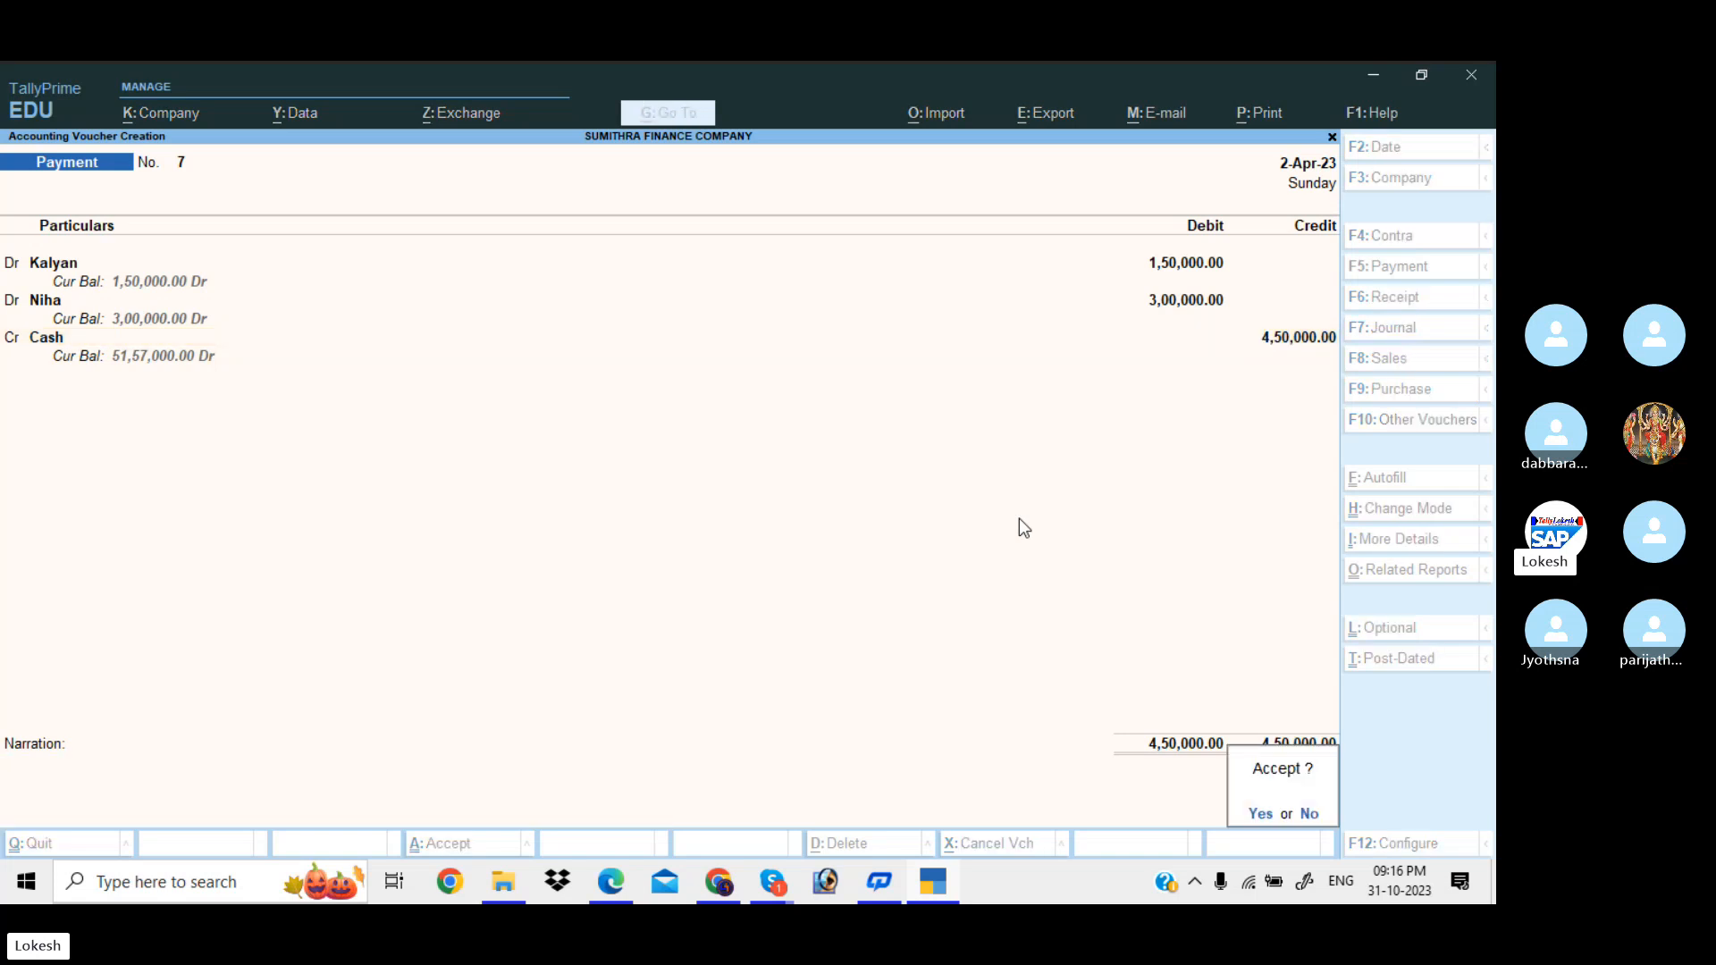
key(Return)
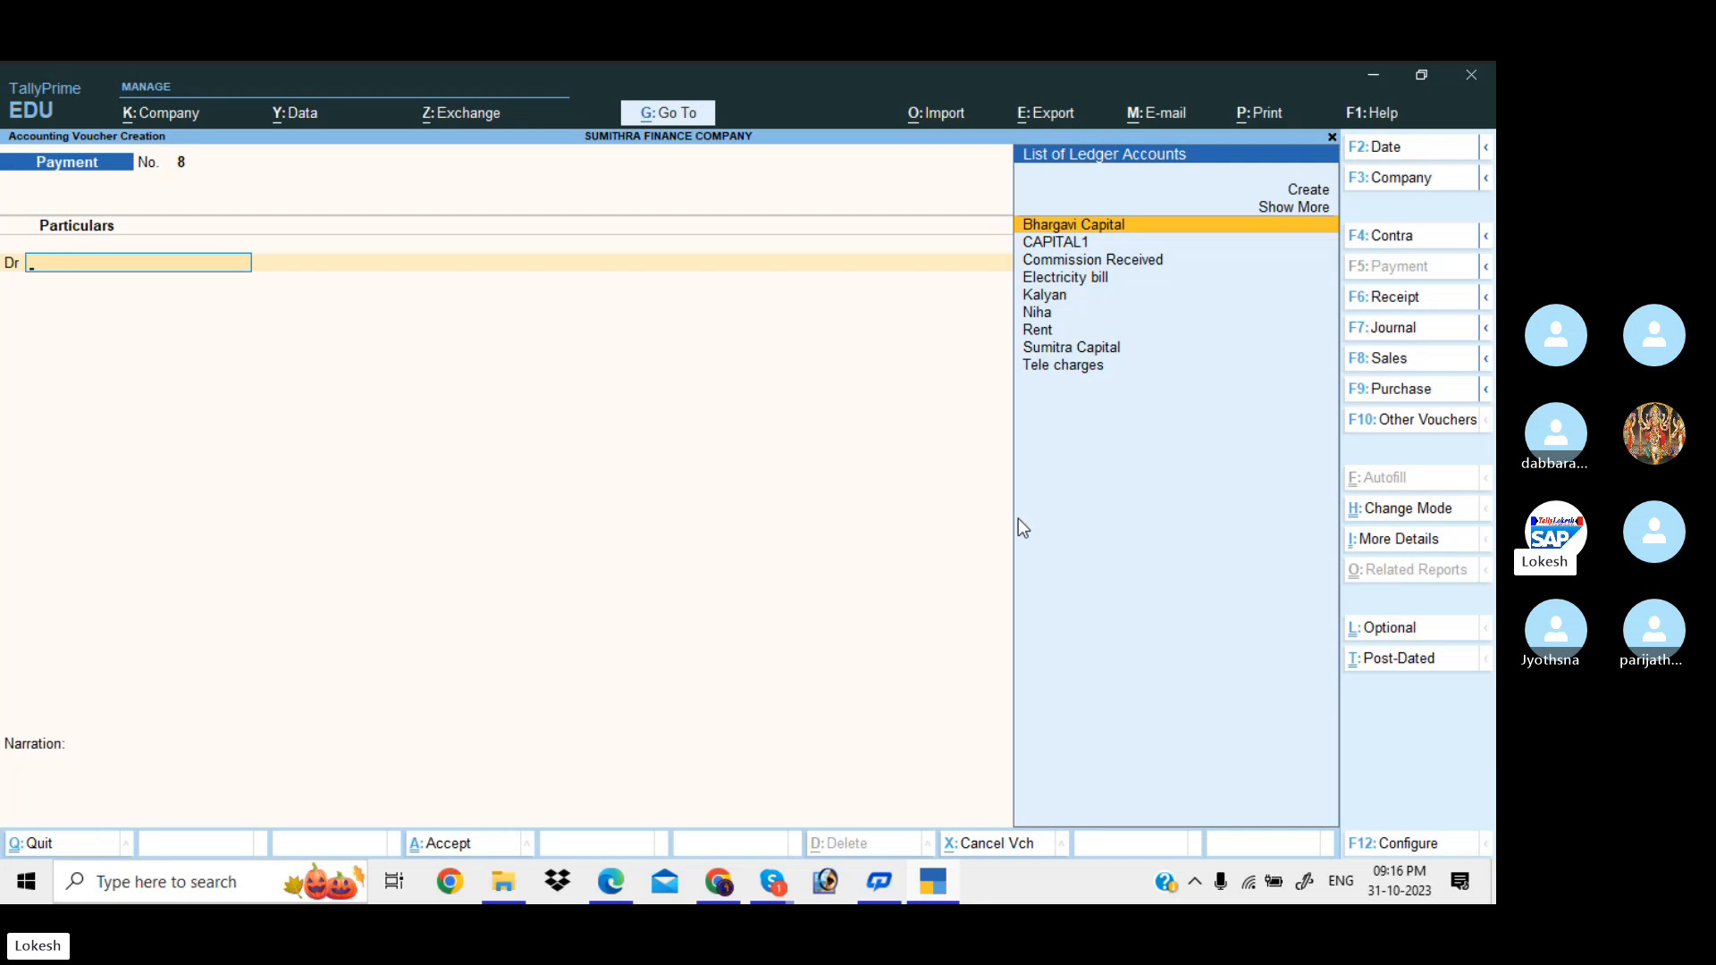
- Review the repayment list in the course PDF and set up a receipt voucher dated 1-May-23 for the first repayment
click(1419, 299)
key(alt+Tab)
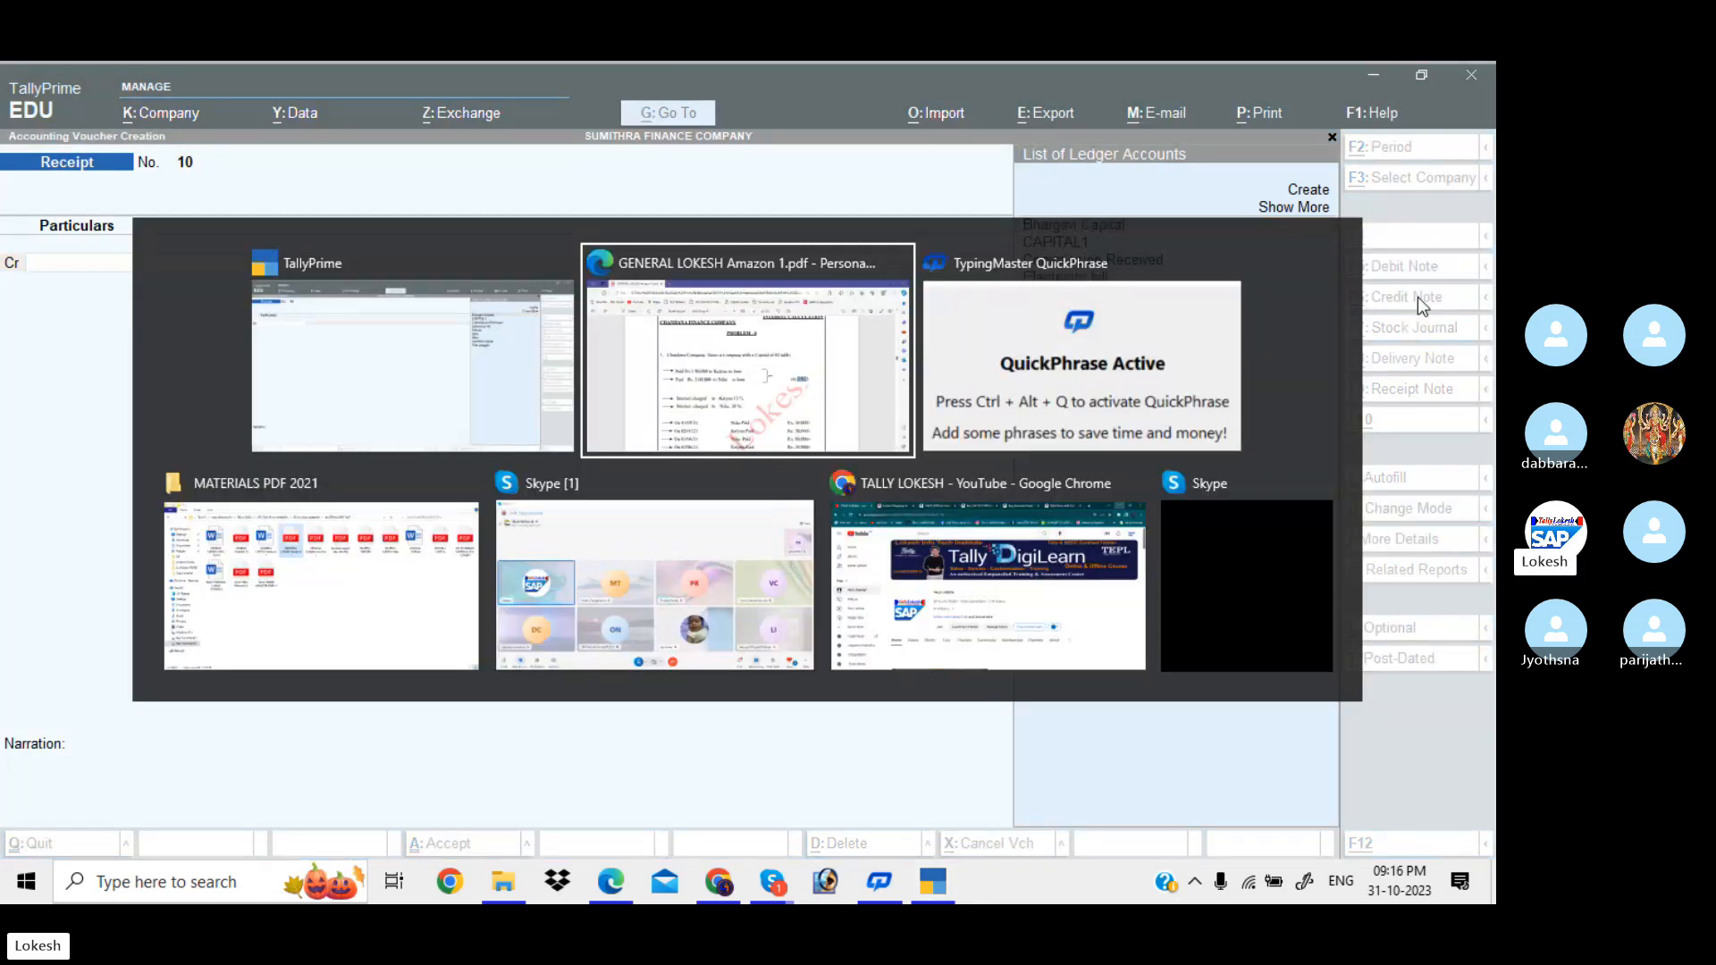
scroll(947, 500, down, 1)
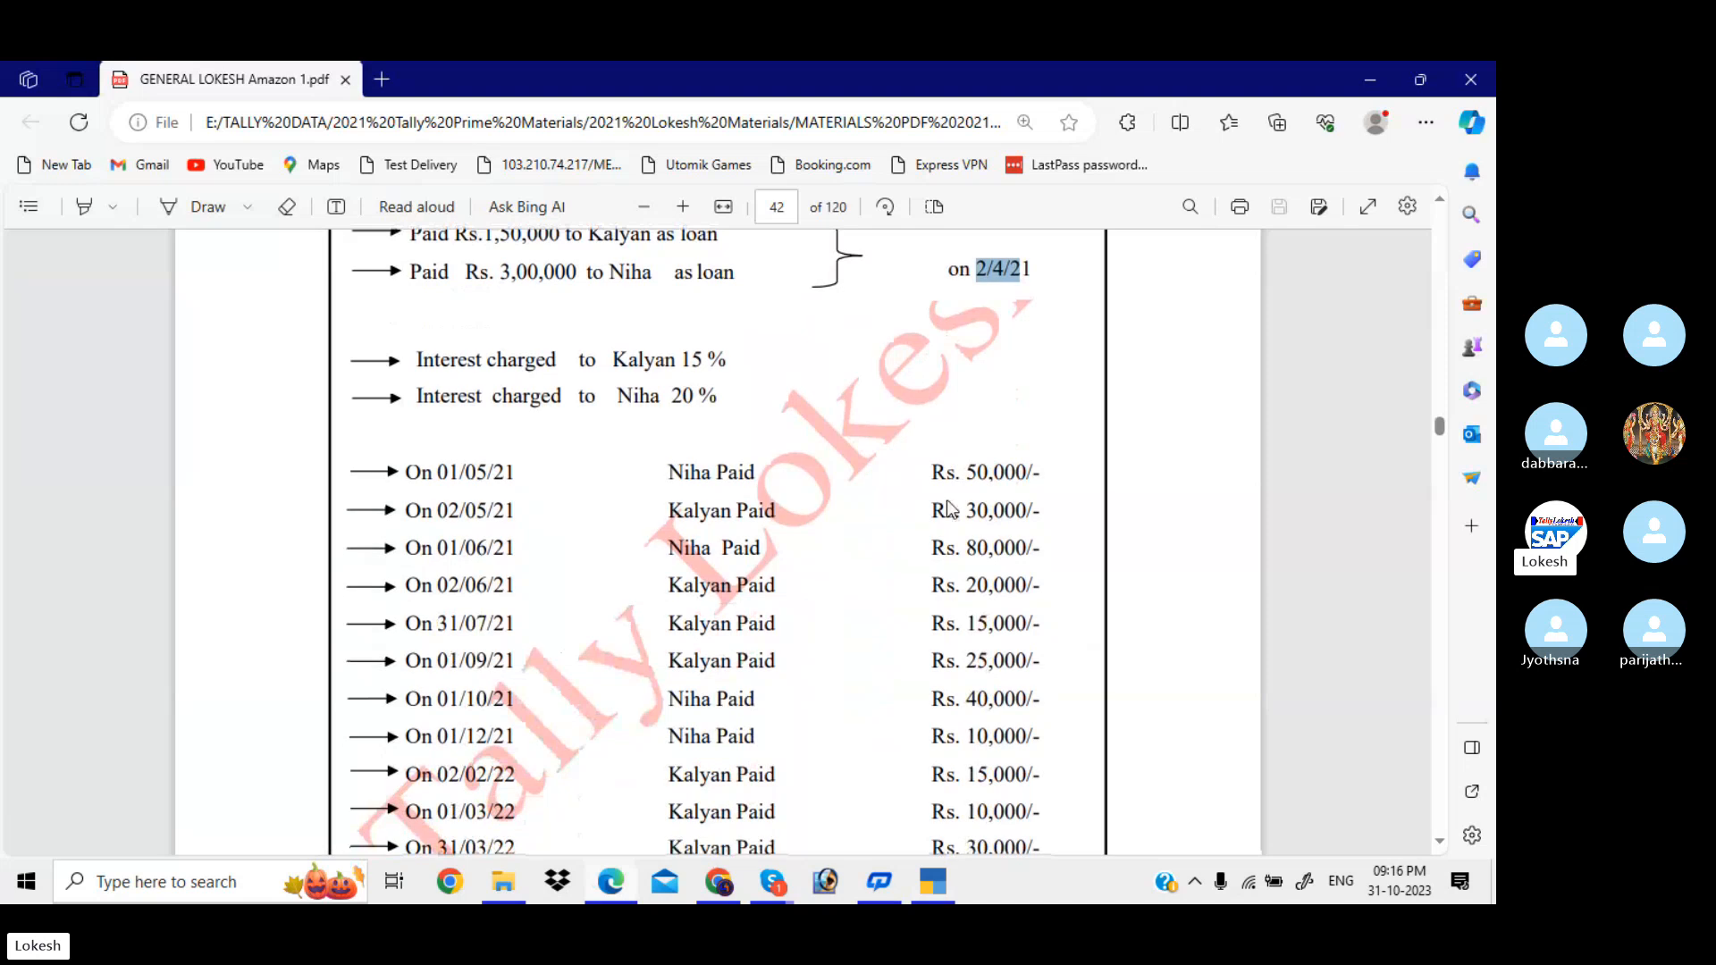
scroll(950, 506, down, 1)
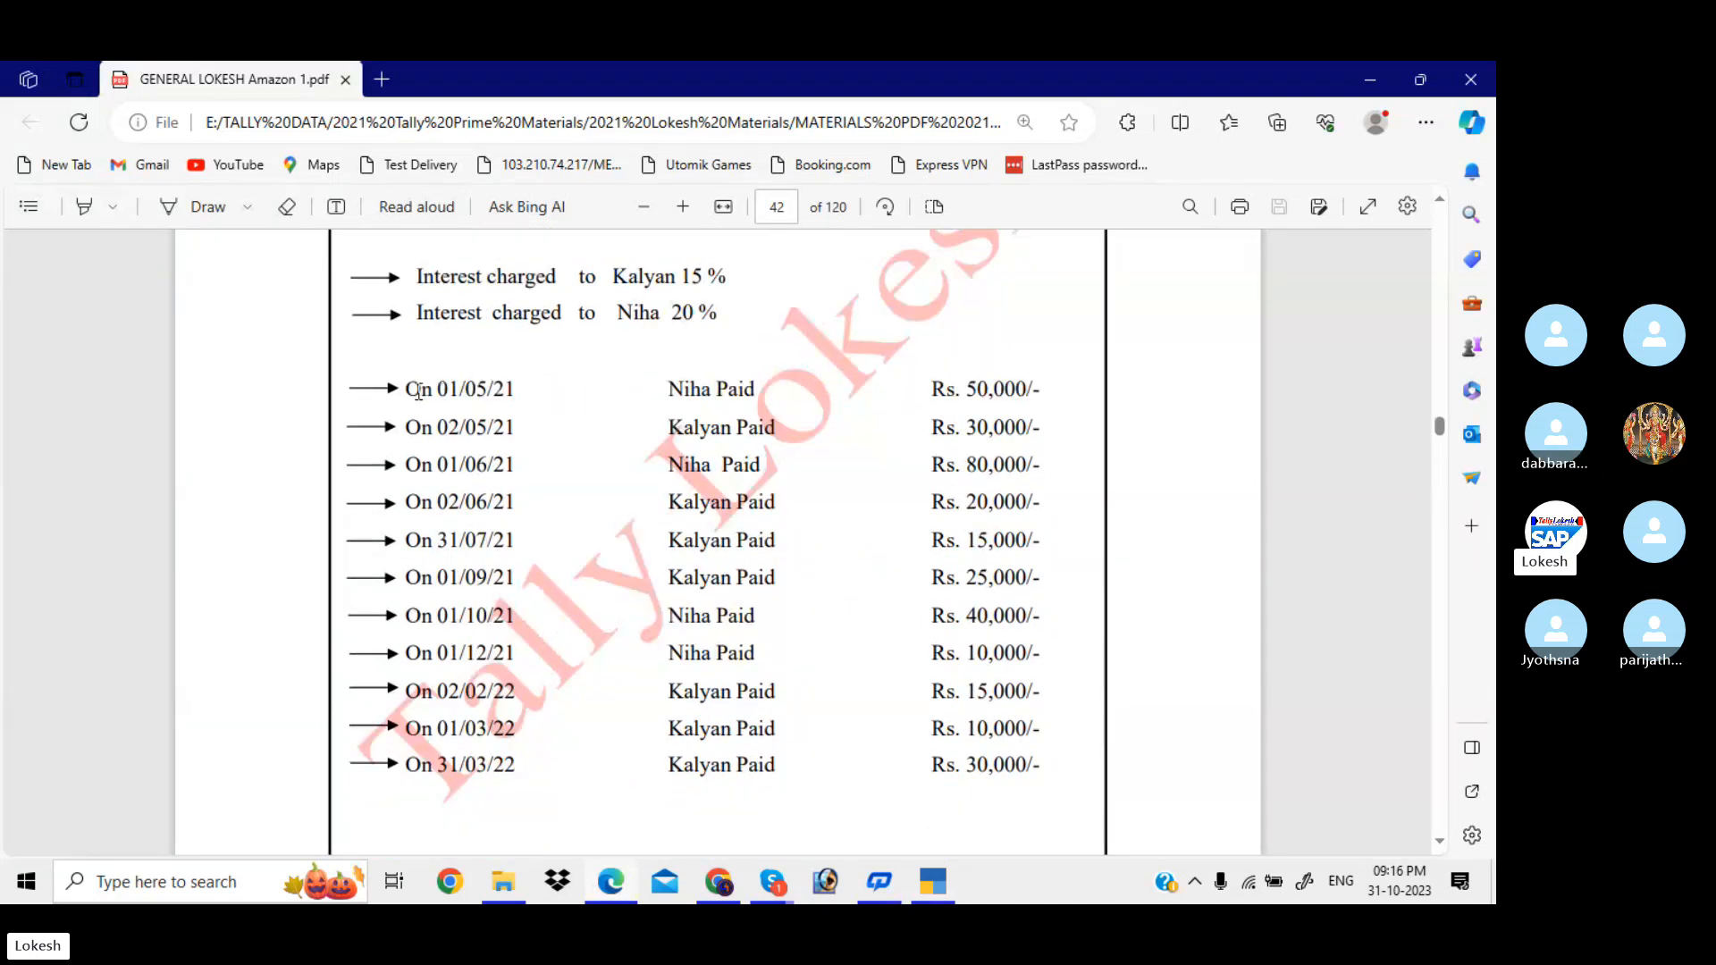
drag(418, 391, 795, 654)
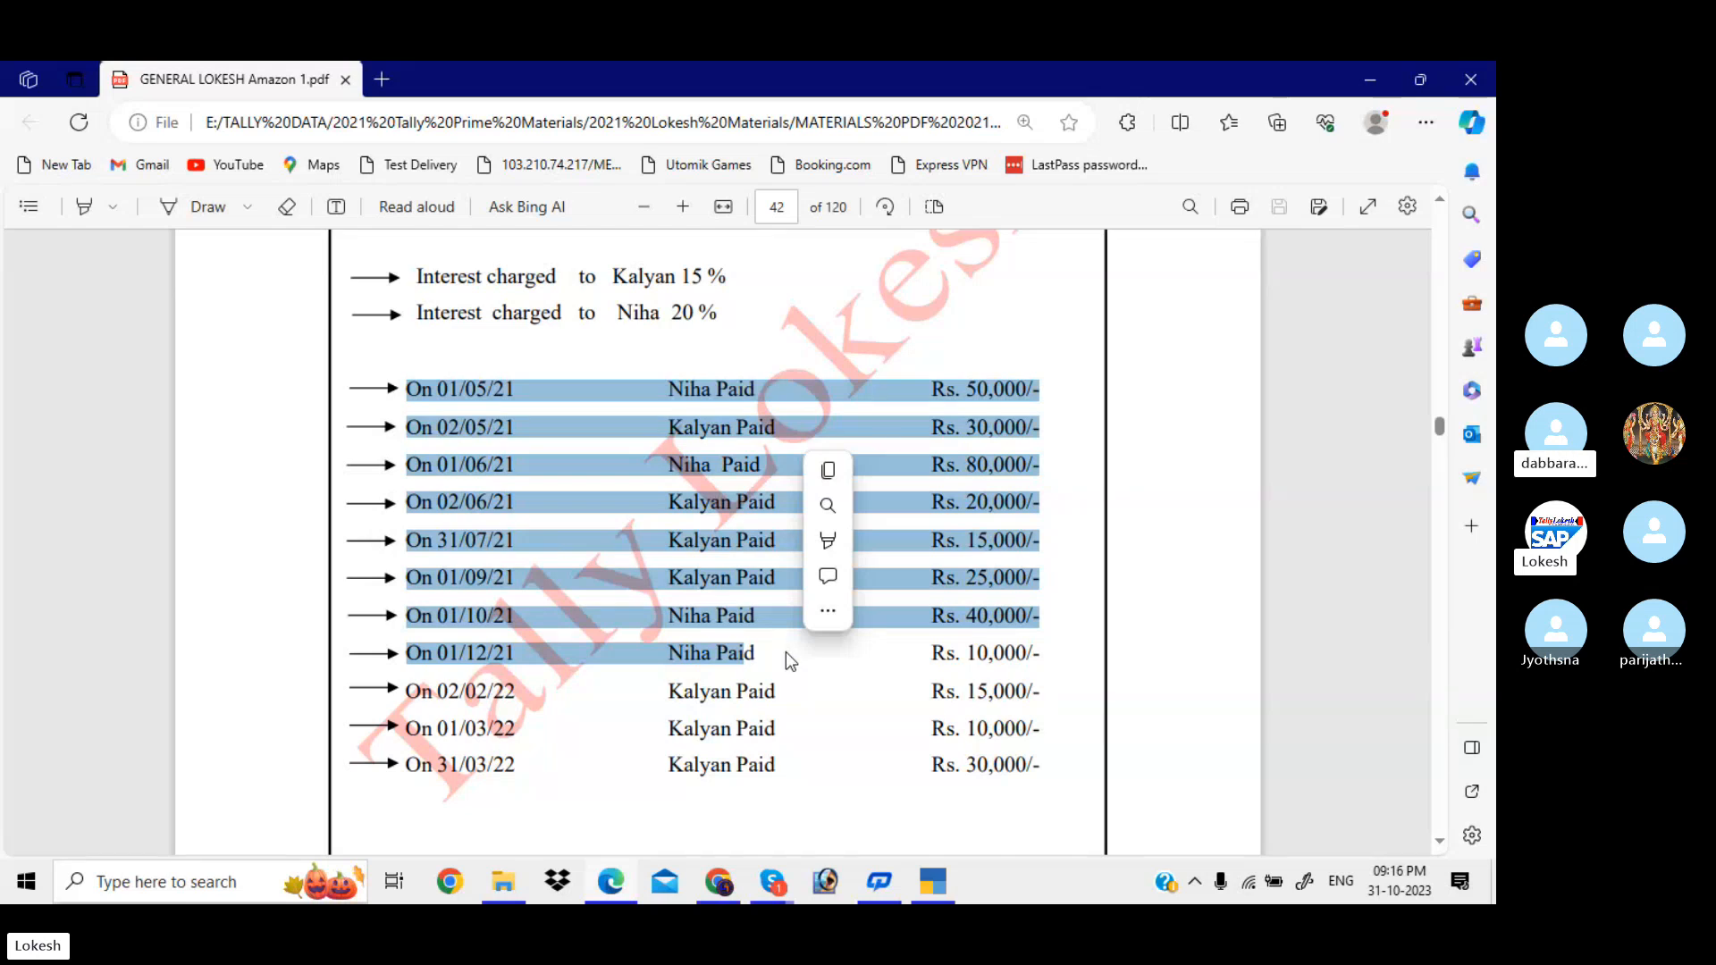
click(480, 387)
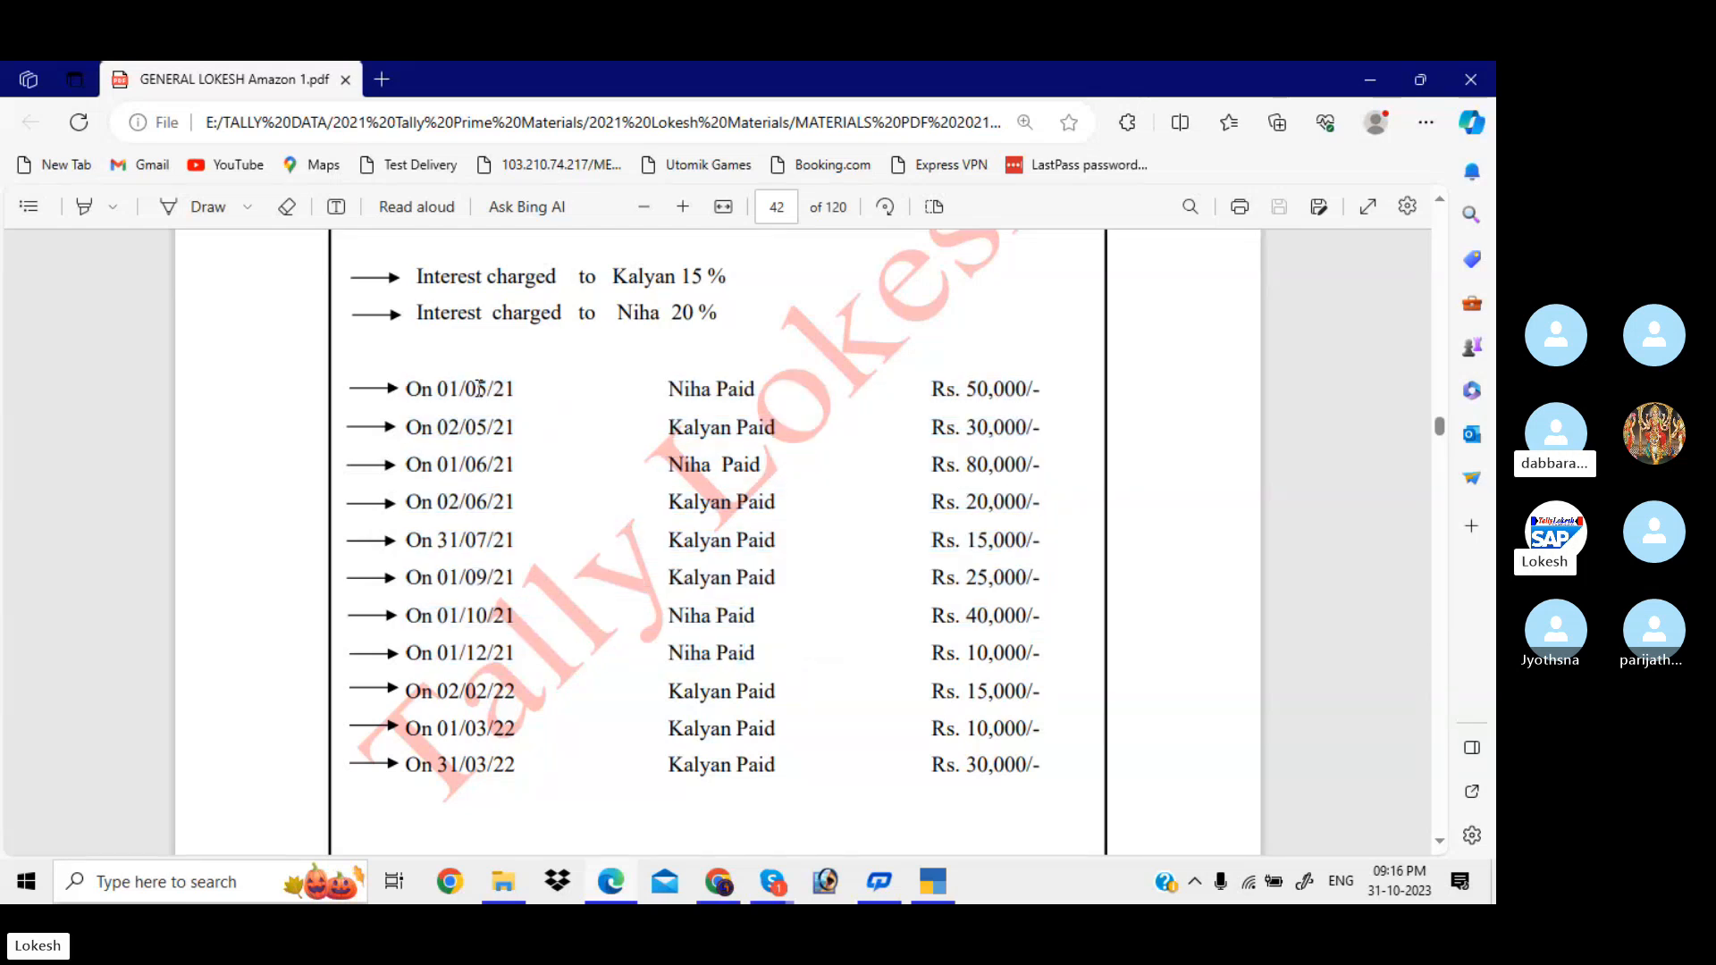
key(alt+Tab)
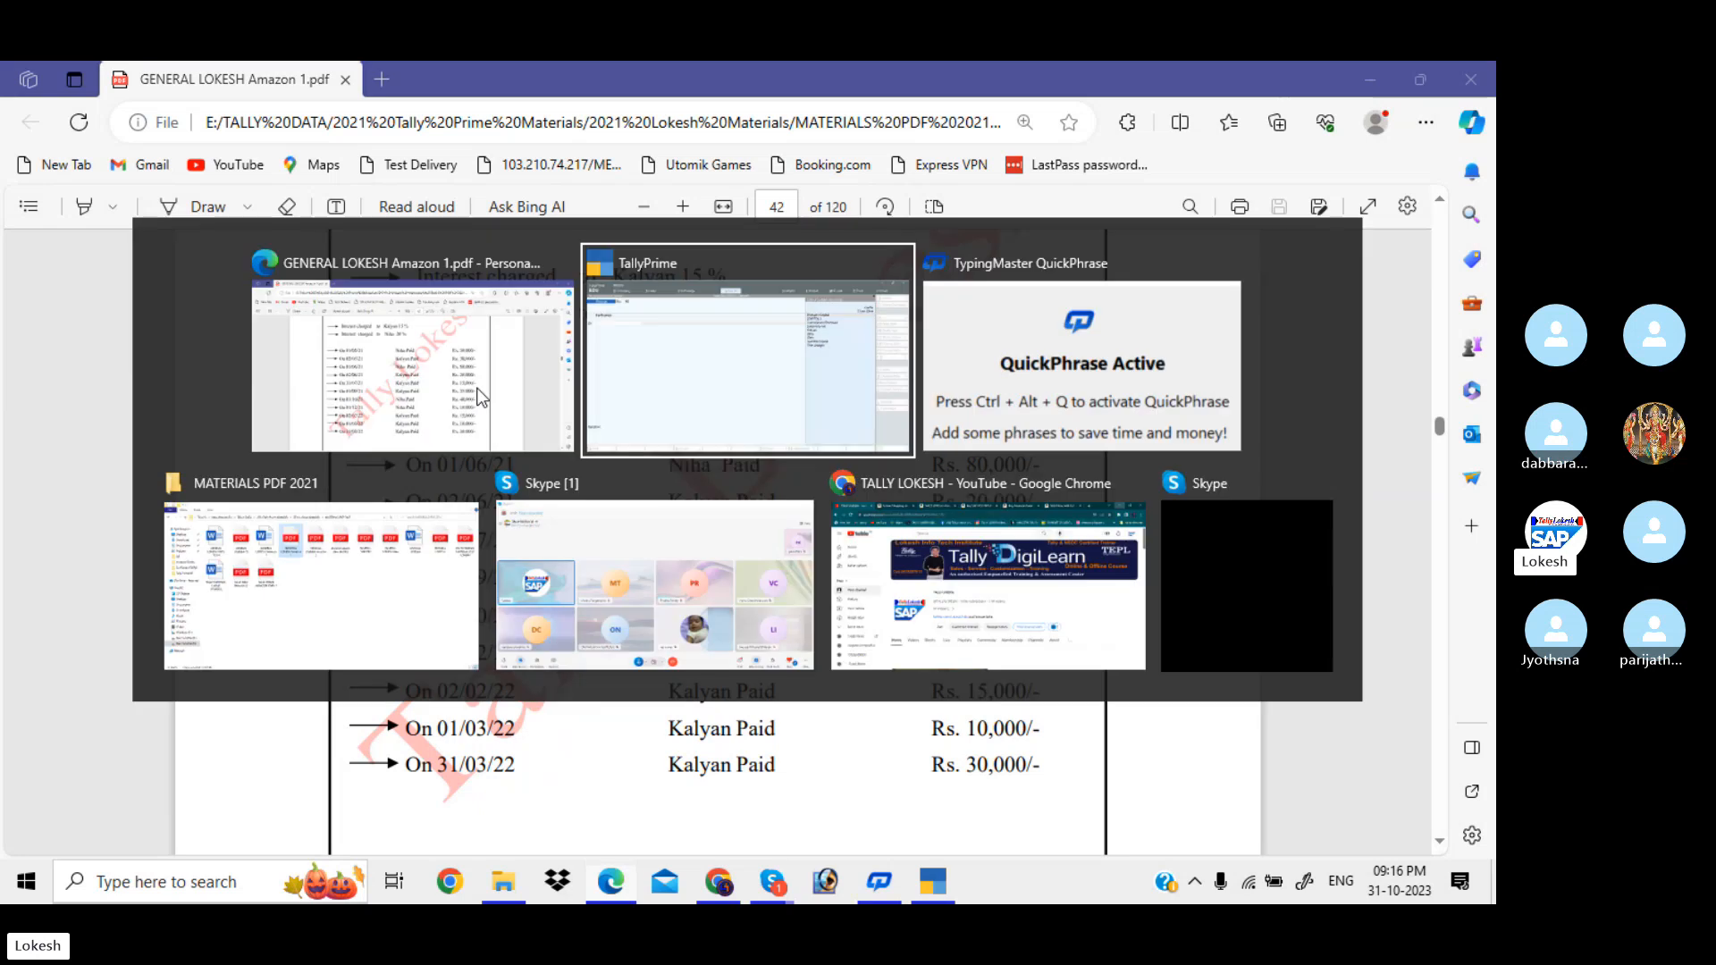
click(1381, 149)
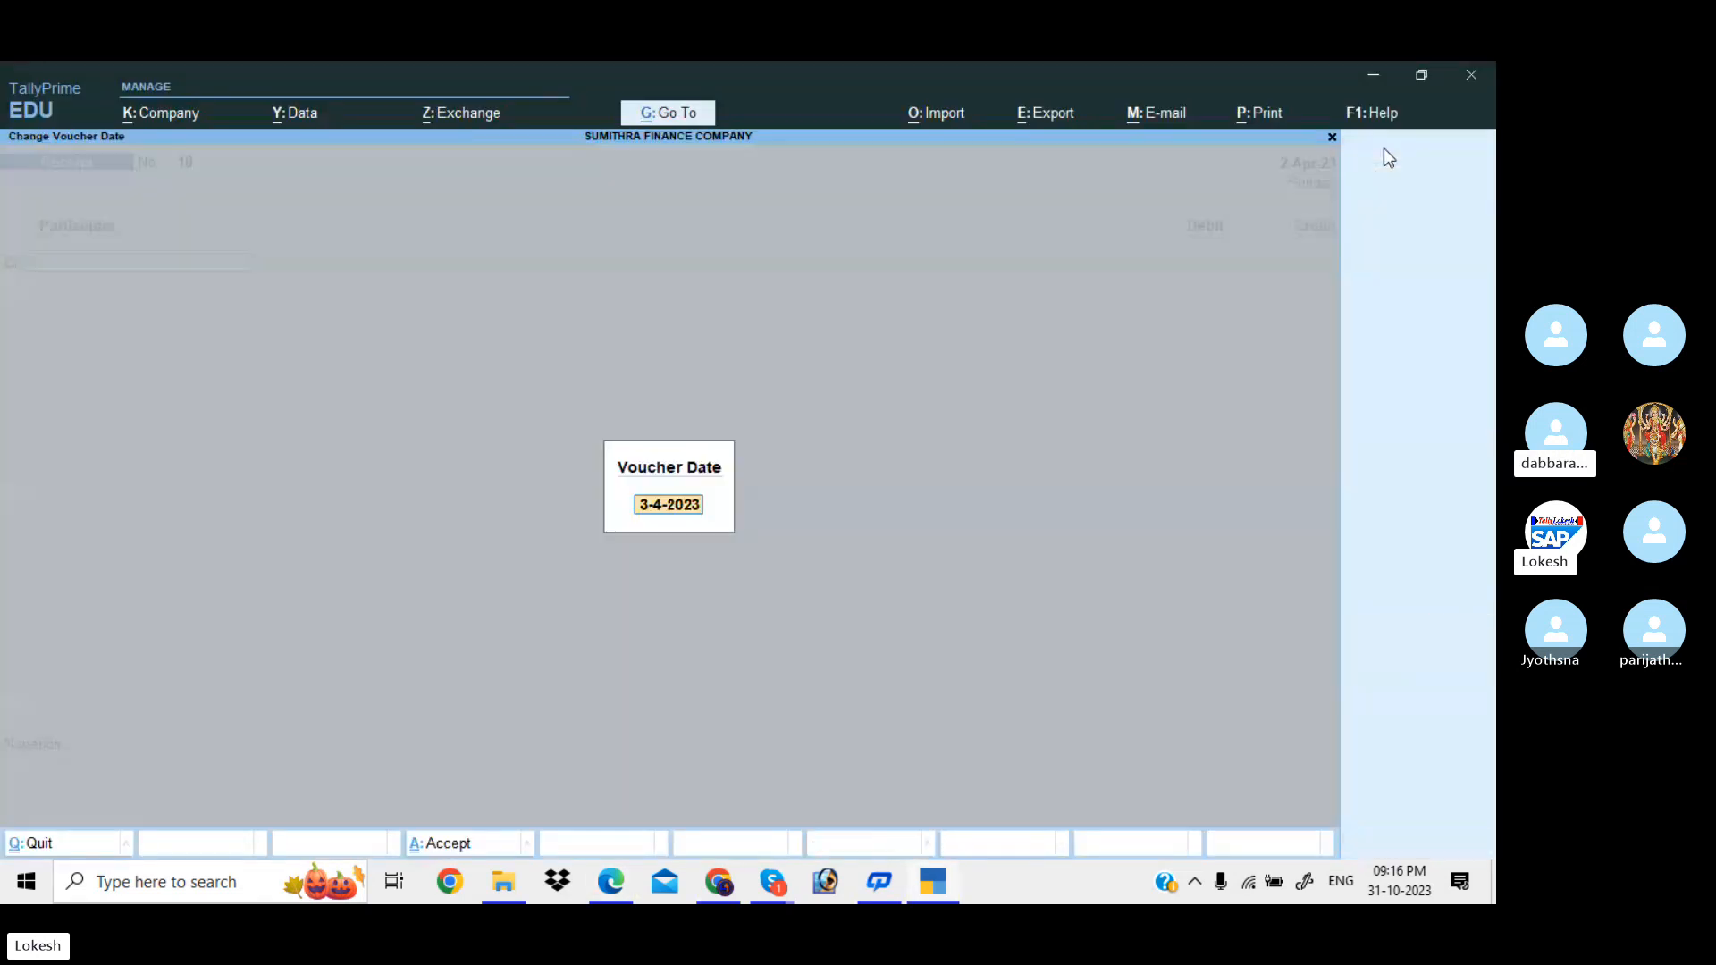
text(1-5)
key(Return)
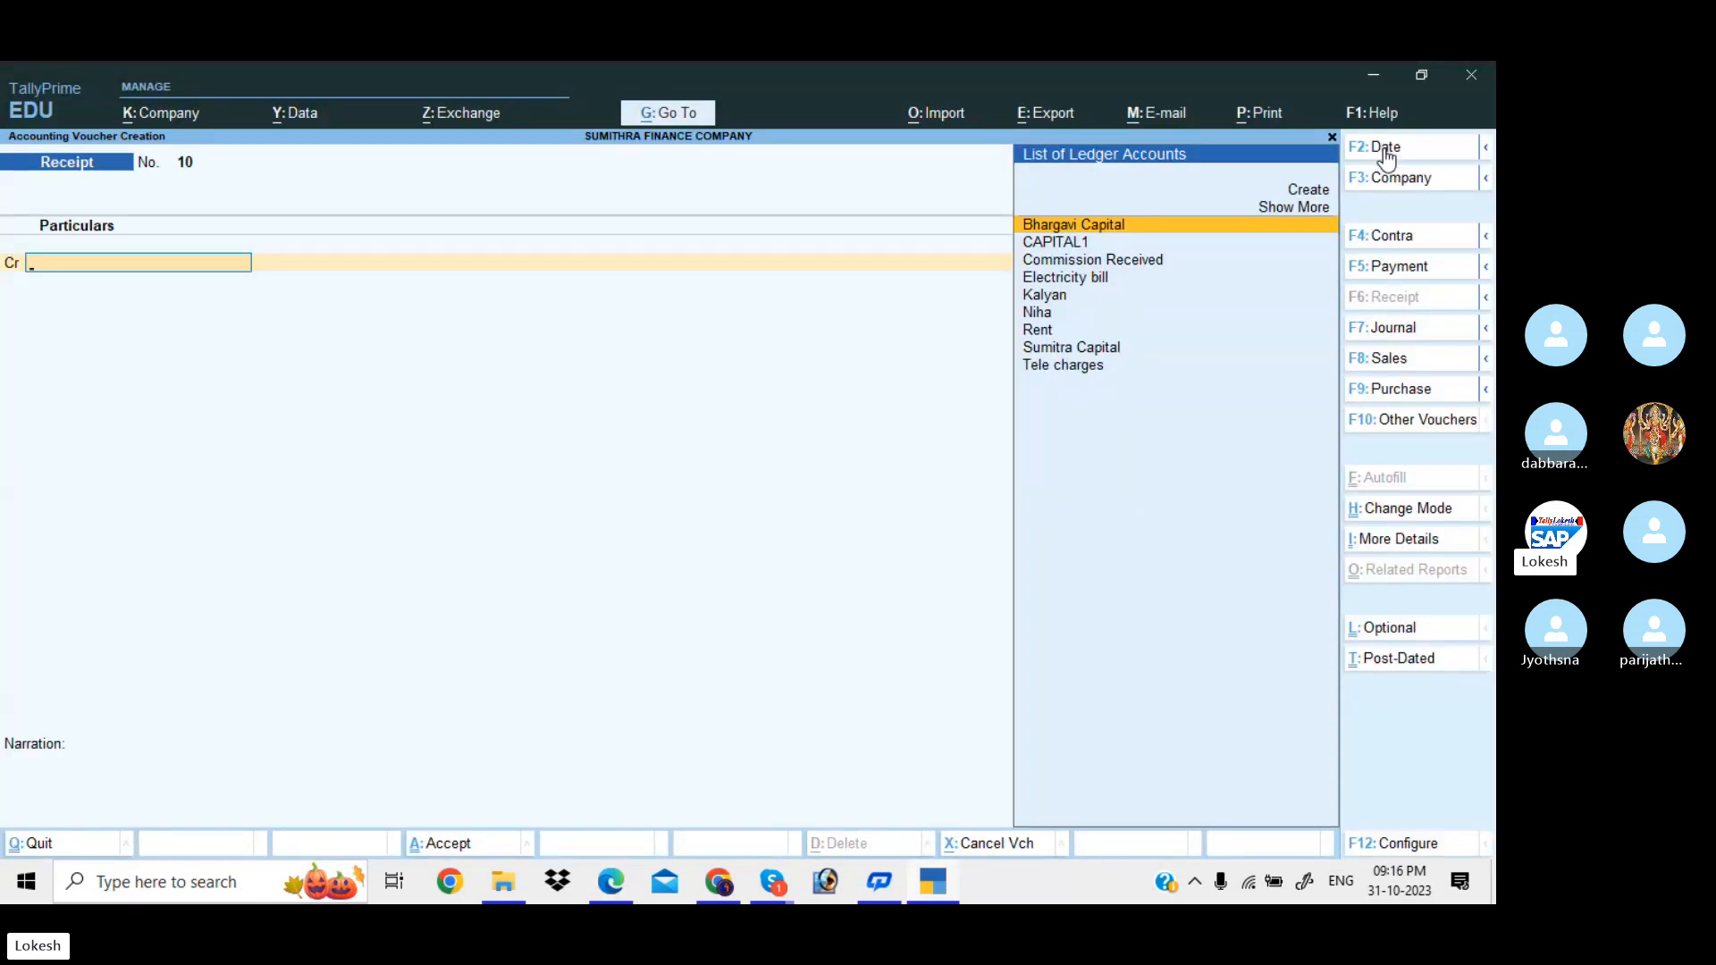
- Record the second borrower's 50,000 repayment as a credit to that ledger against Cash, and save the receipt
text(n)
key(Return)
text(50000)
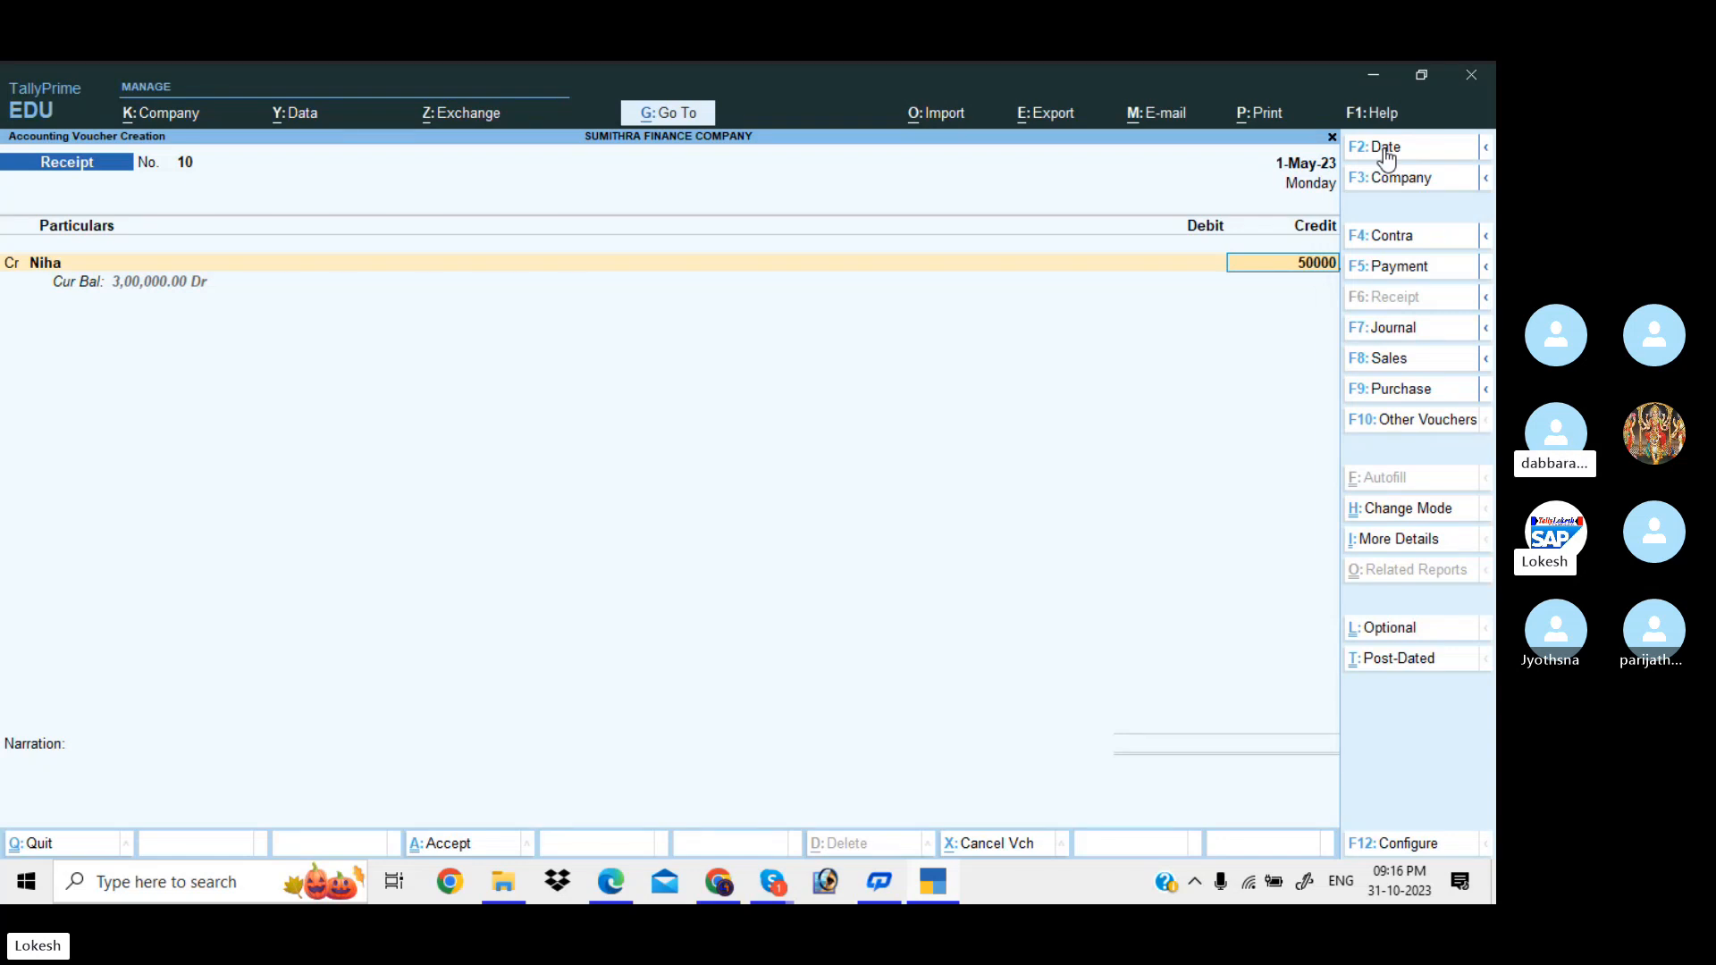
key(Return)
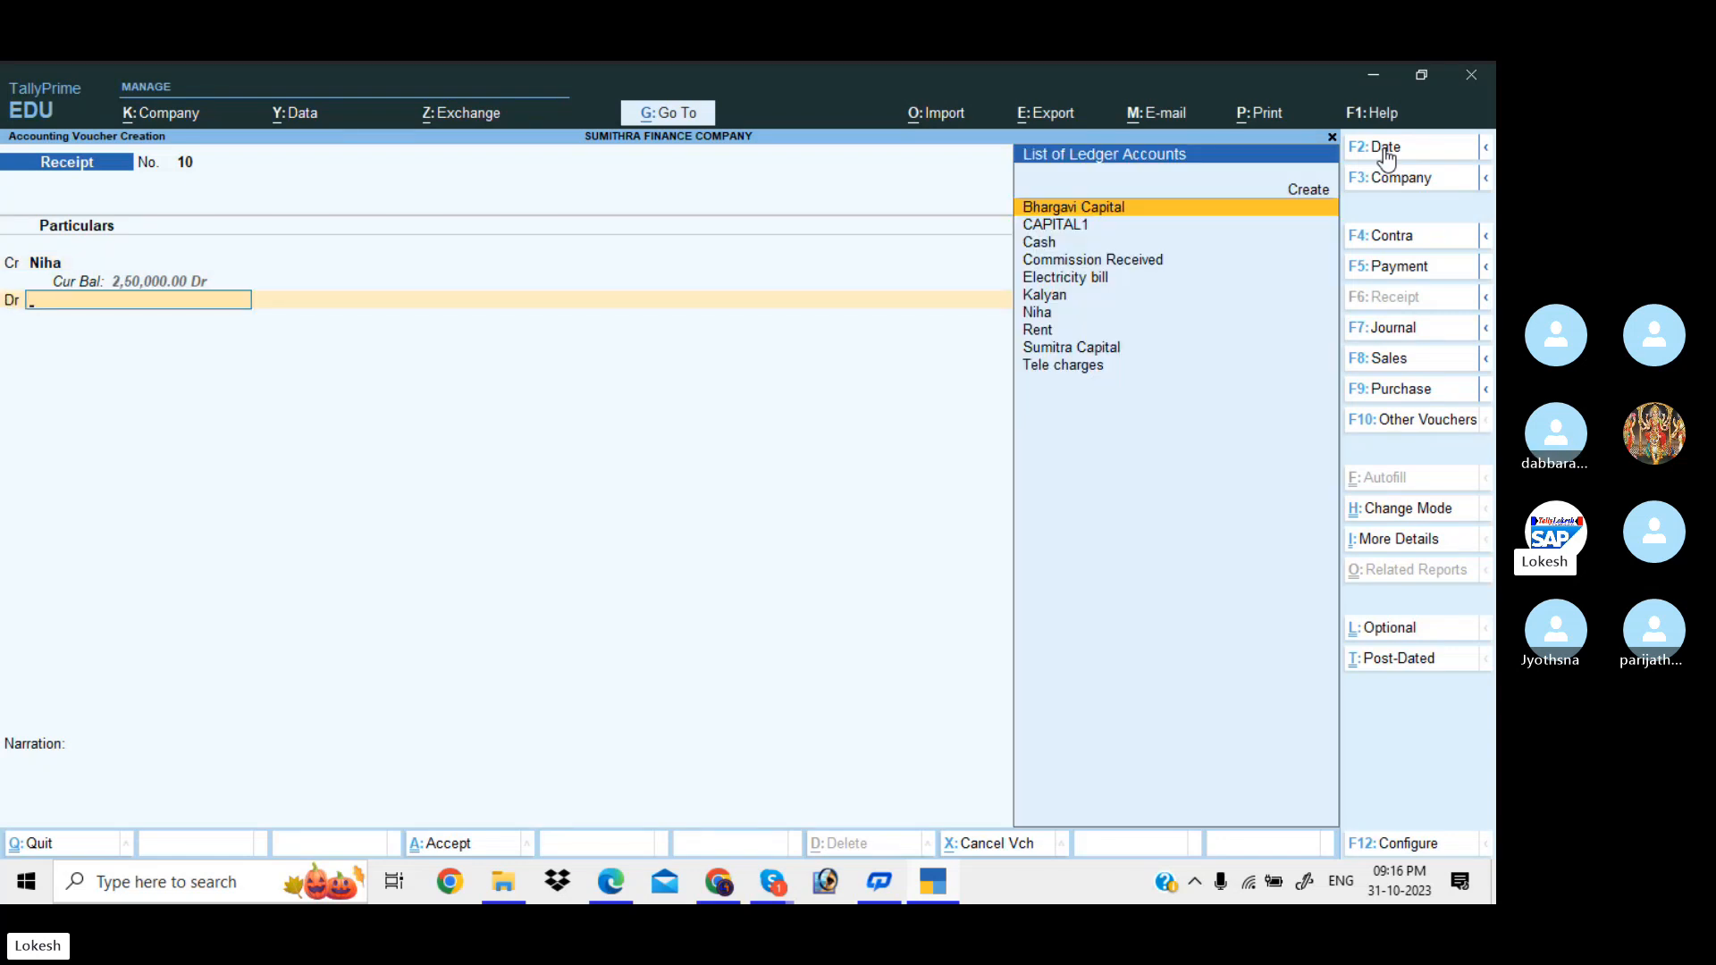
key(Down)
key(Down)
key(Return)
key(Return)
key(Return)
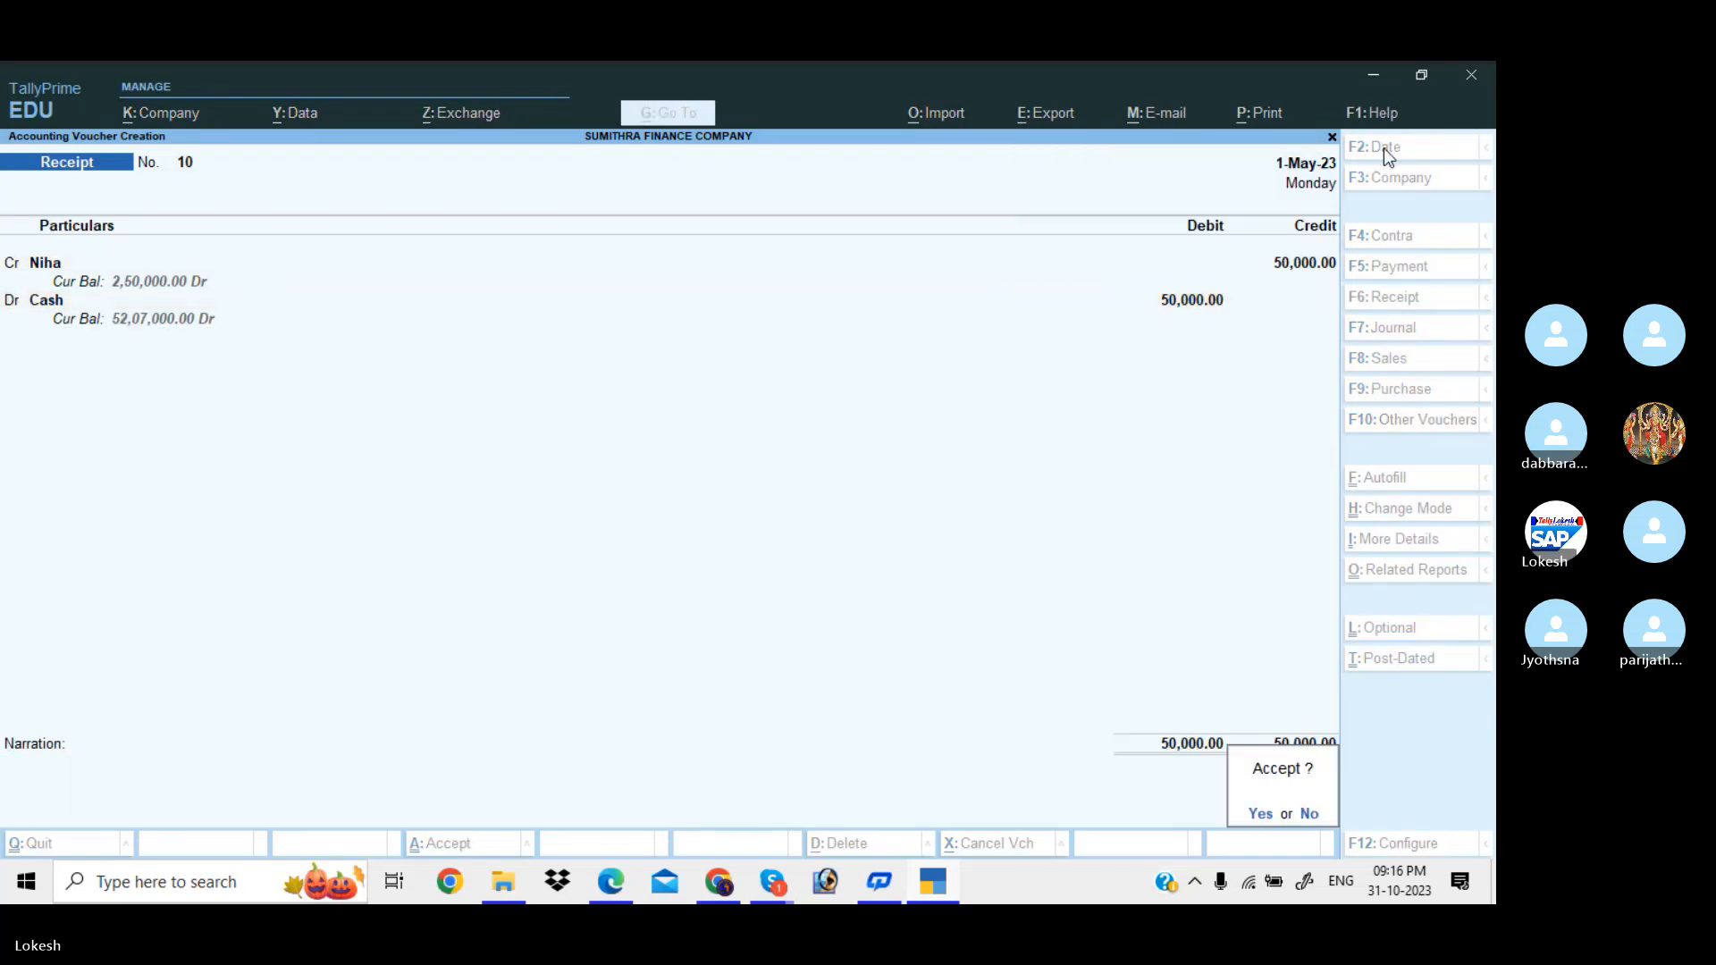
key(Return)
- Examine the rest of Problem 8's repayment list, its closing question and the expected balances and interest in the course PDF
key(alt)
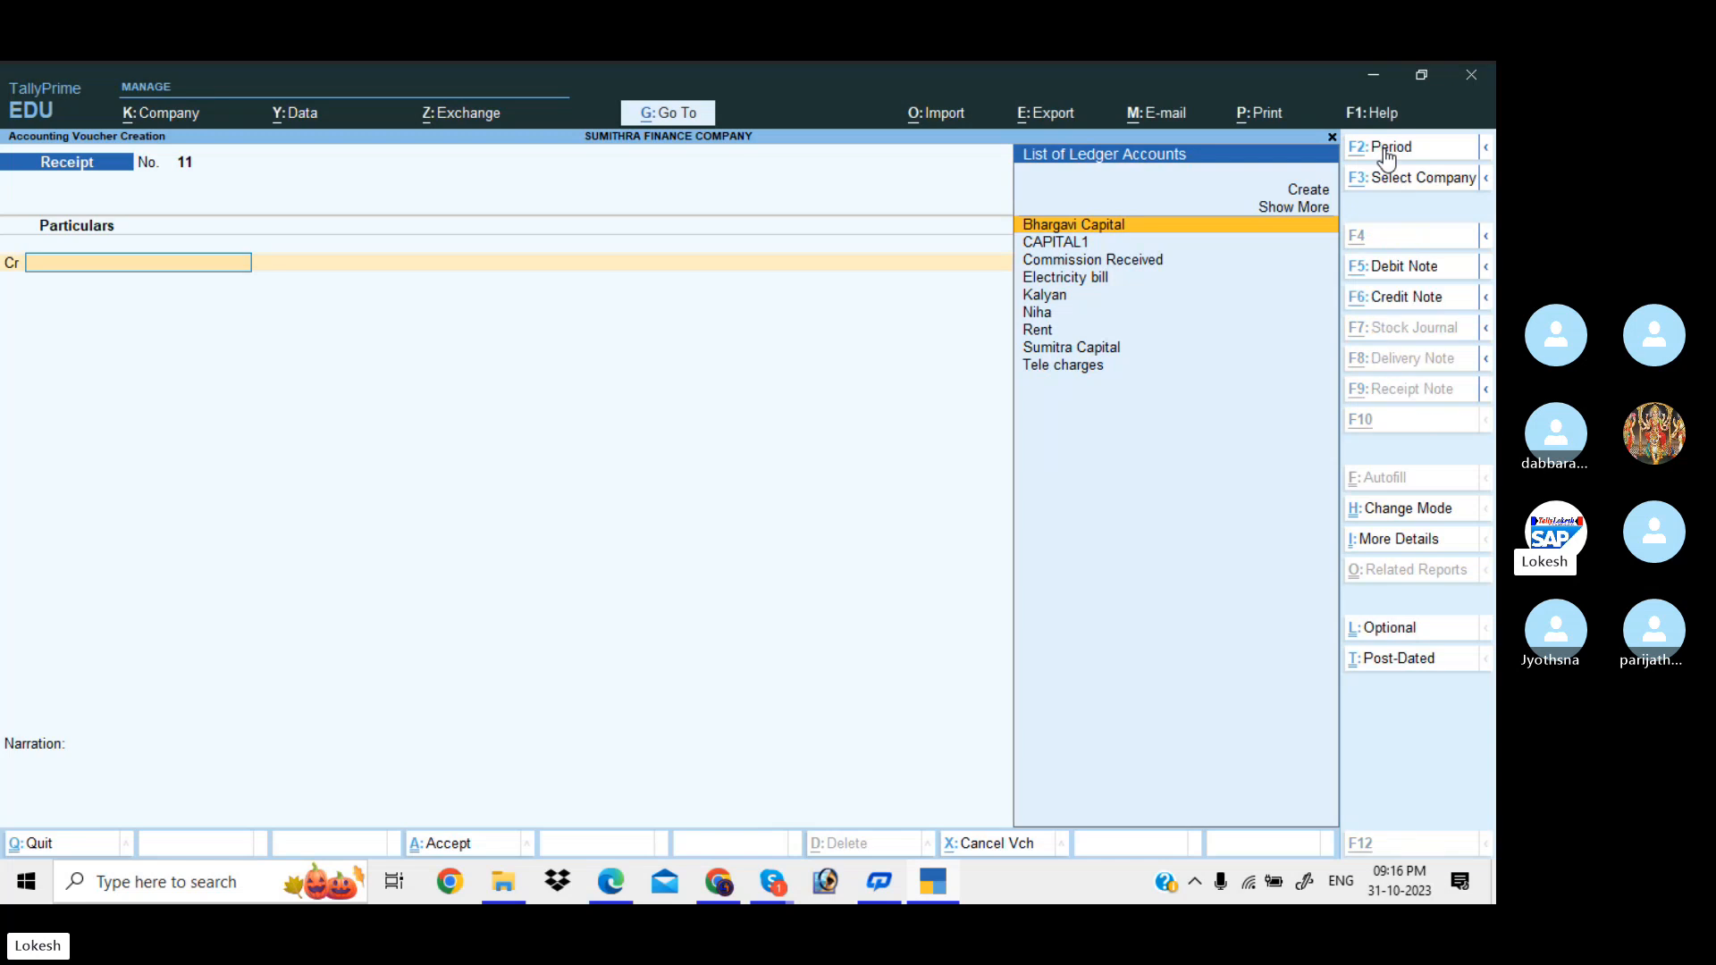
key(alt+Tab)
key(Down)
key(Down)
key(Down)
key(Down)
key(Down)
key(Down)
key(Down)
key(Down)
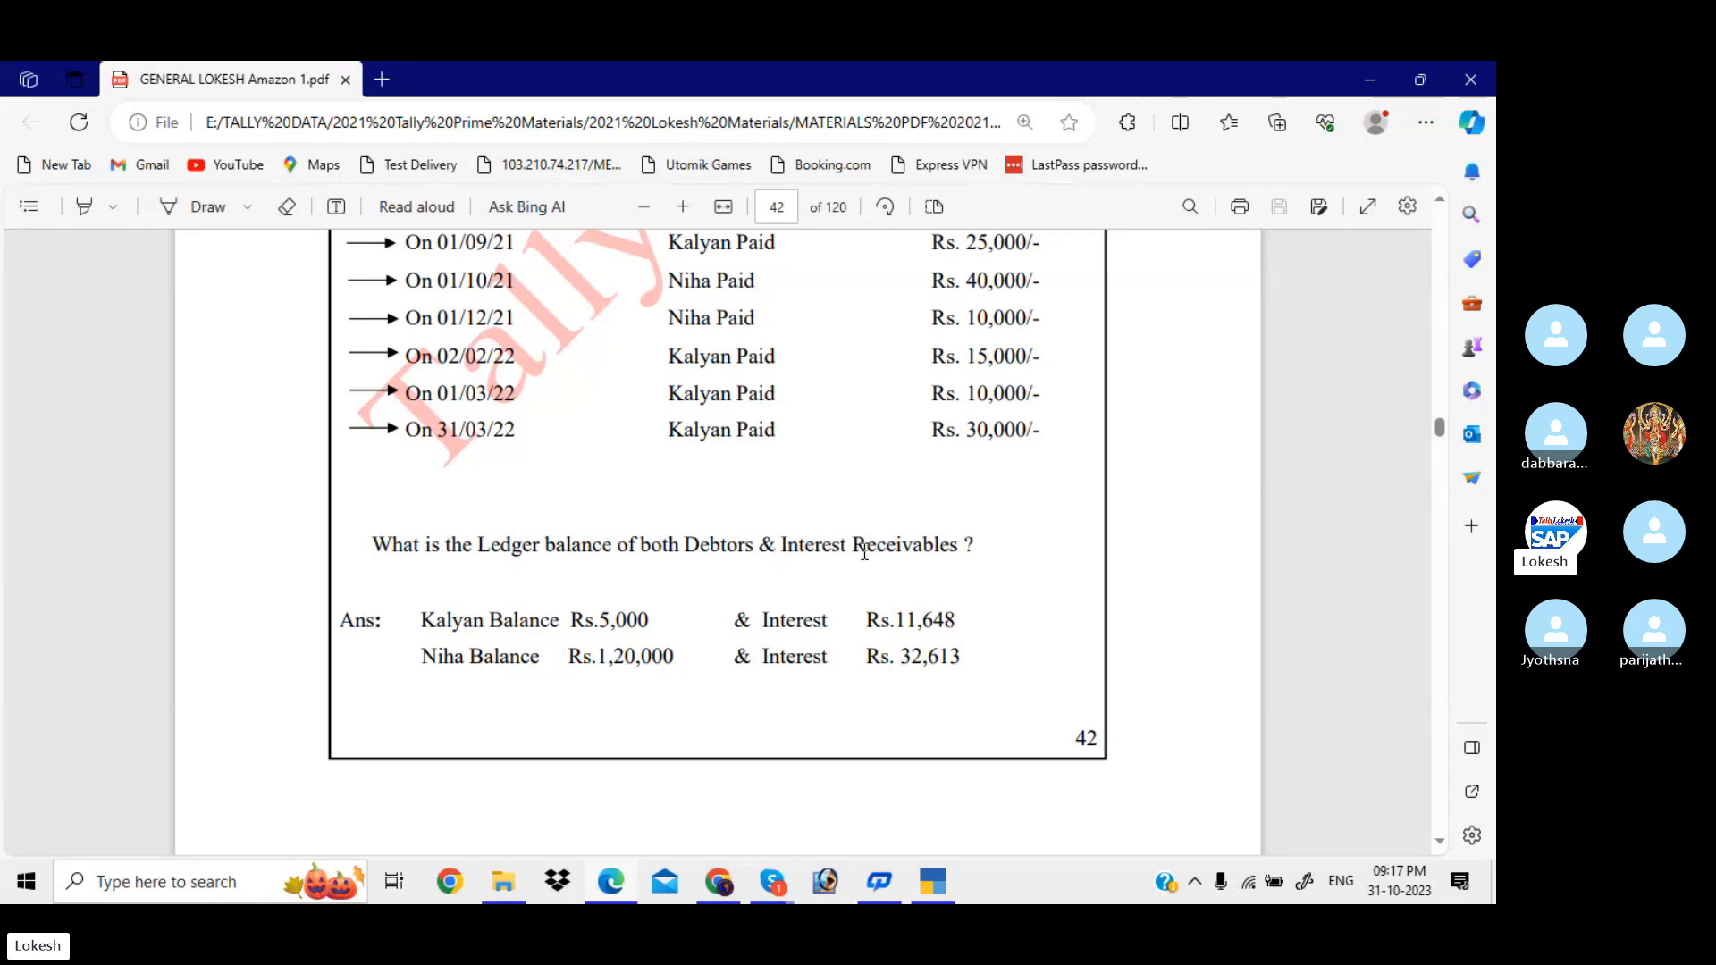
- Switch to TallyPrime and leave the blank voucher entry for the Gateway of Tally without saving another voucher
key(alt+Tab)
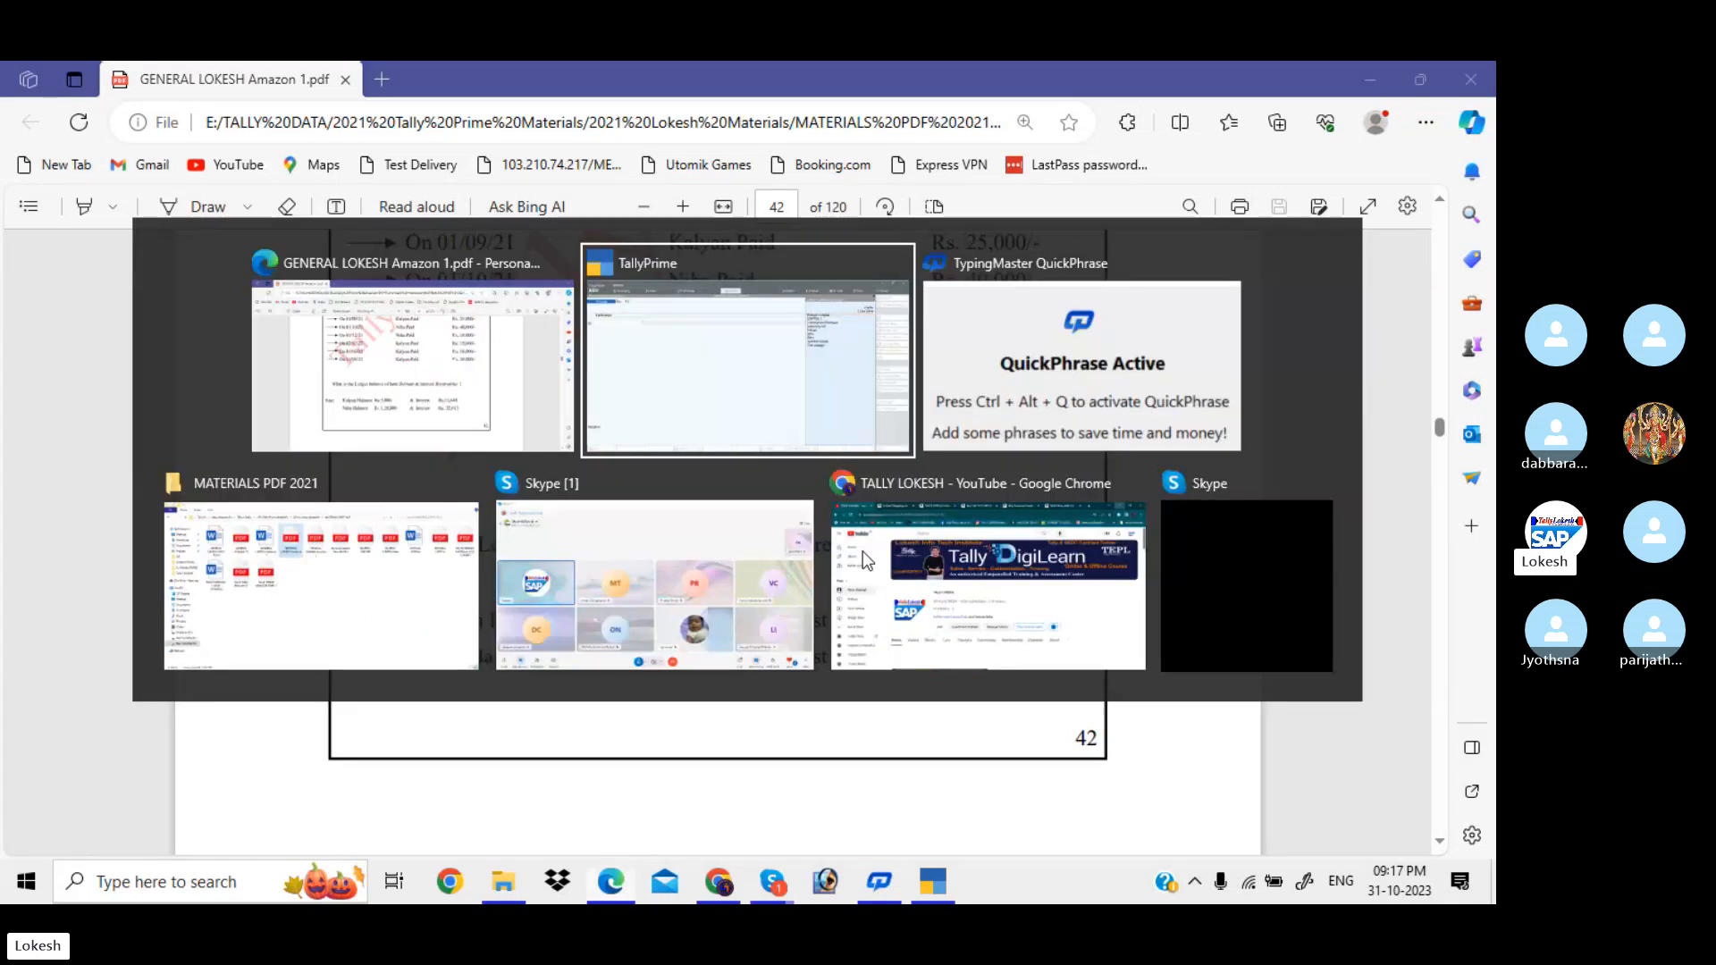
key(Escape)
key(Return)
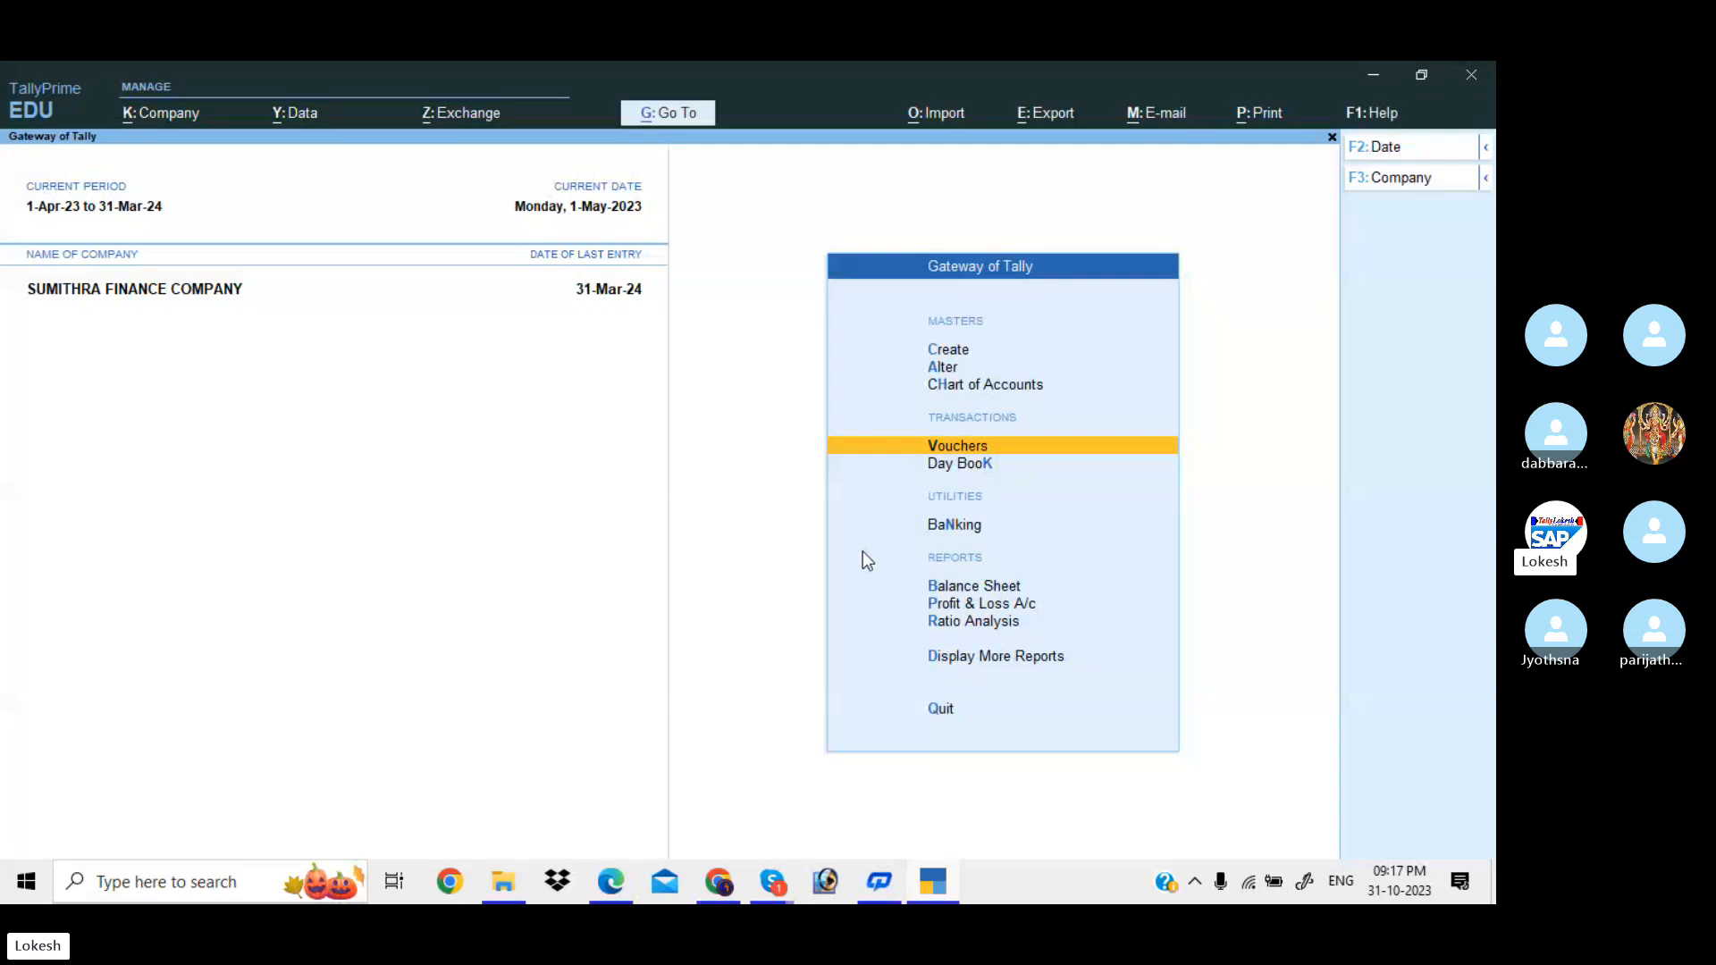
- Display the Interest Receivable report from the interest calculations for the finance company
key(Down)
key(Down)
key(Down)
key(Down)
key(Down)
key(Down)
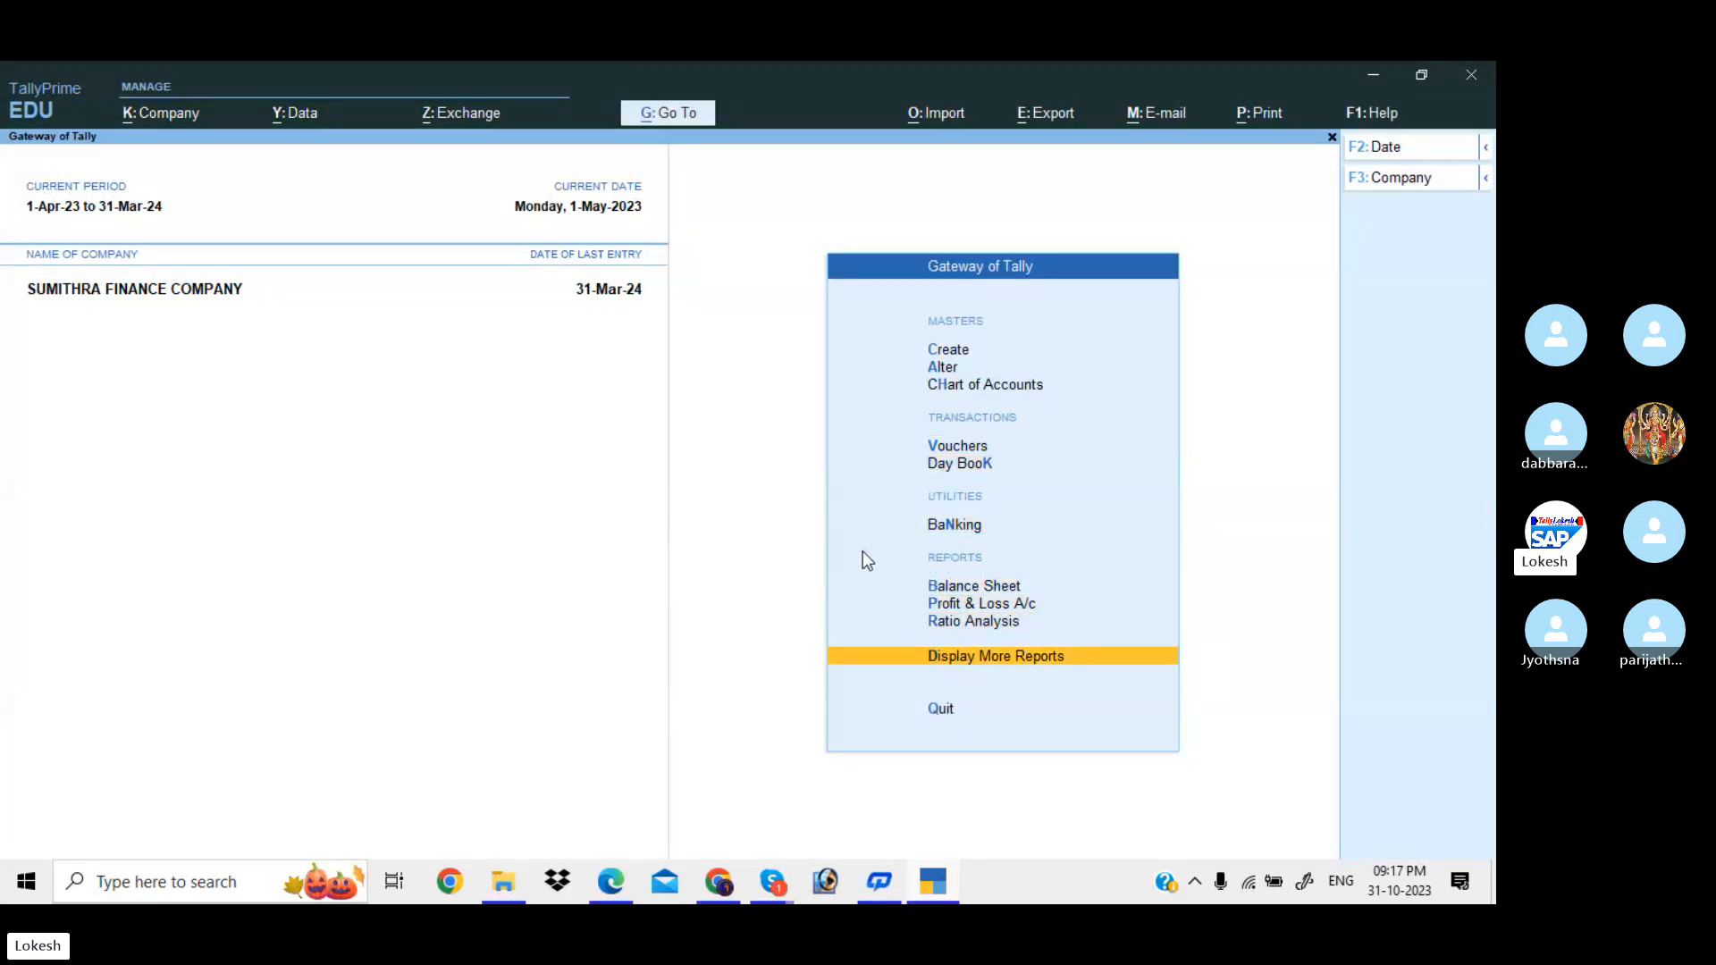
key(Return)
key(Down)
key(Down)
key(Down)
key(Down)
key(Down)
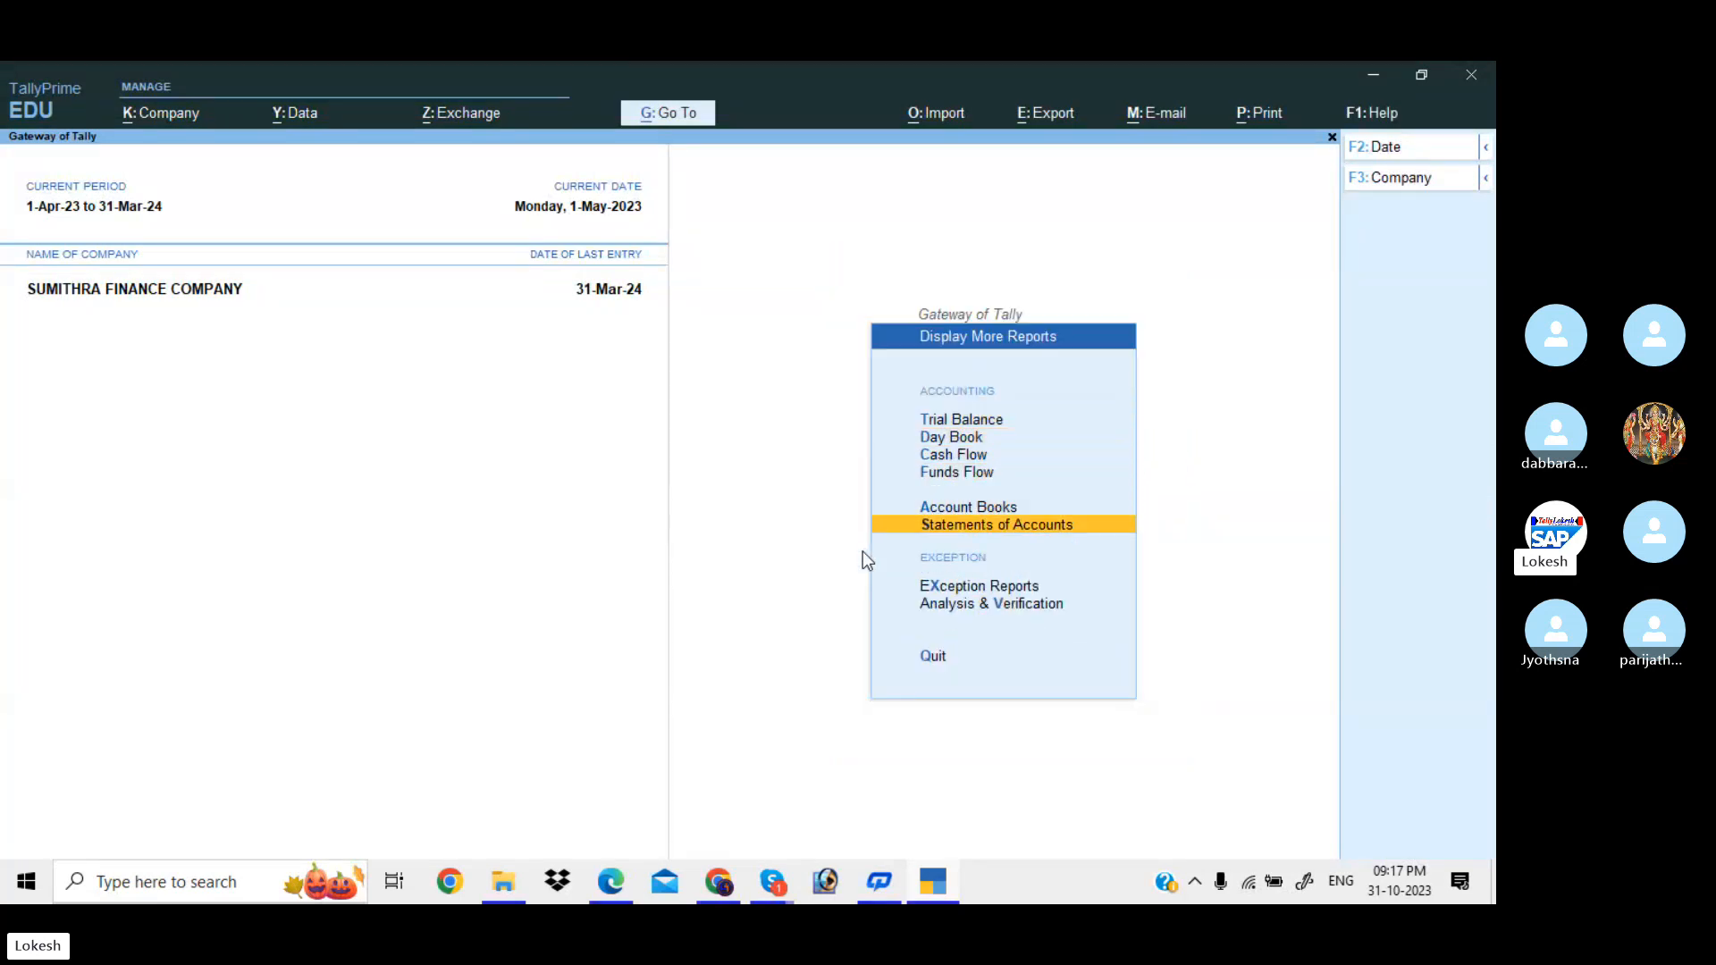
key(Return)
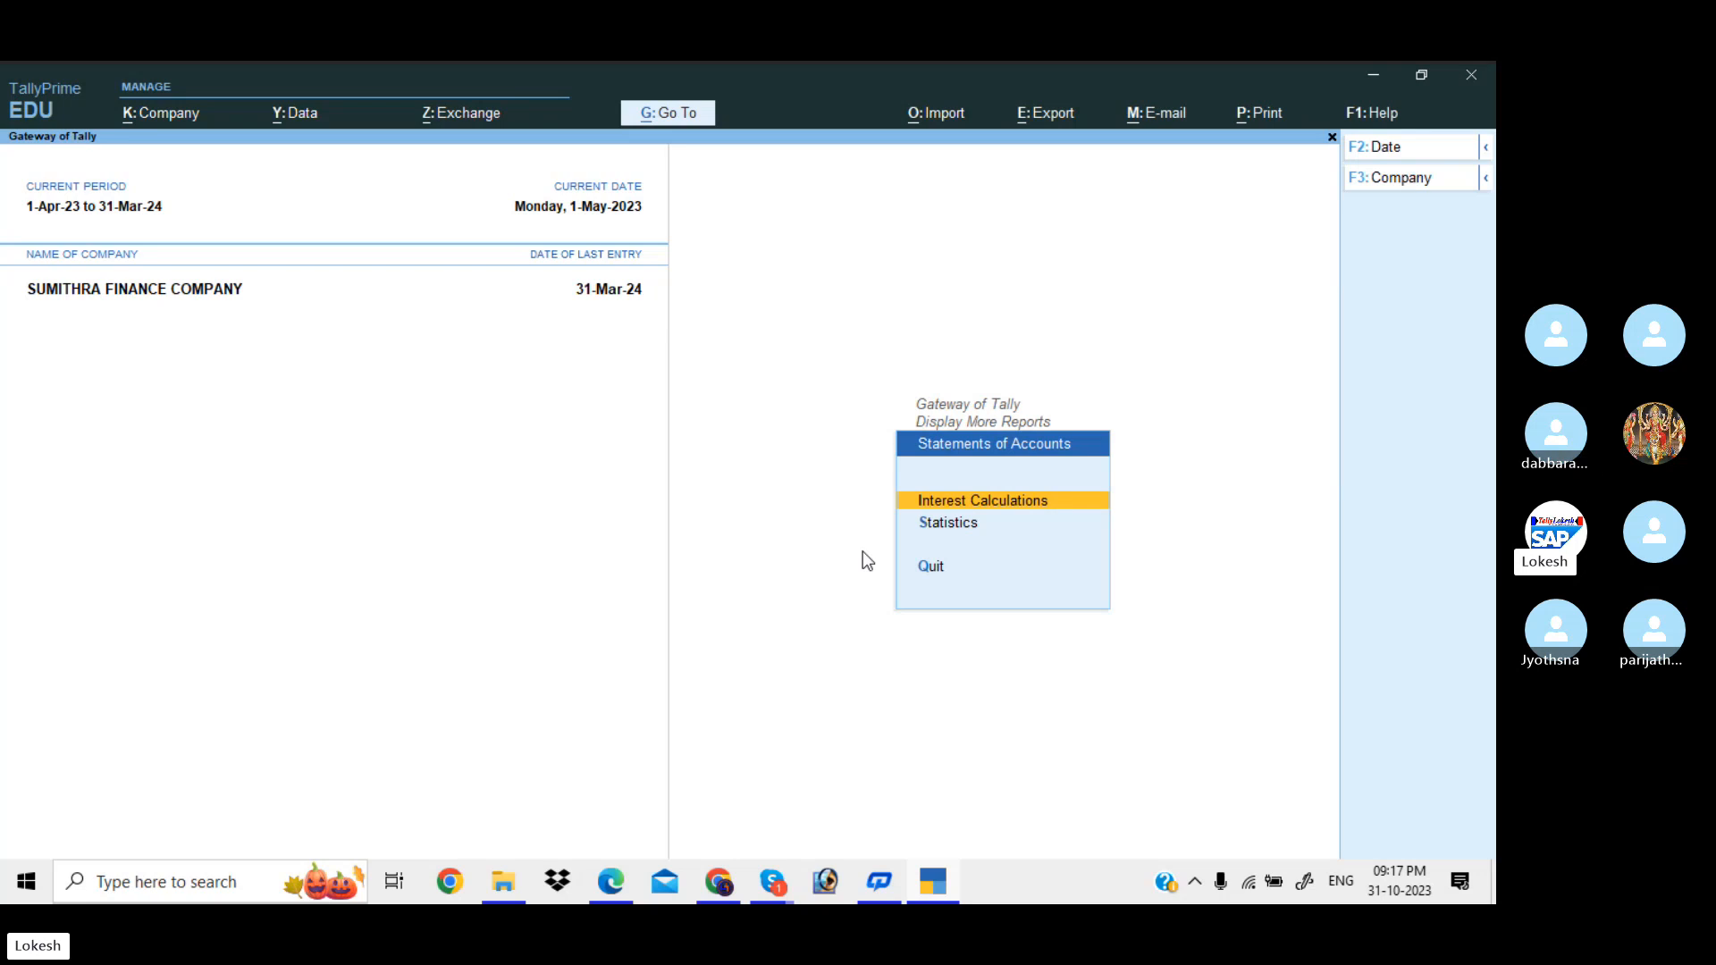
key(Return)
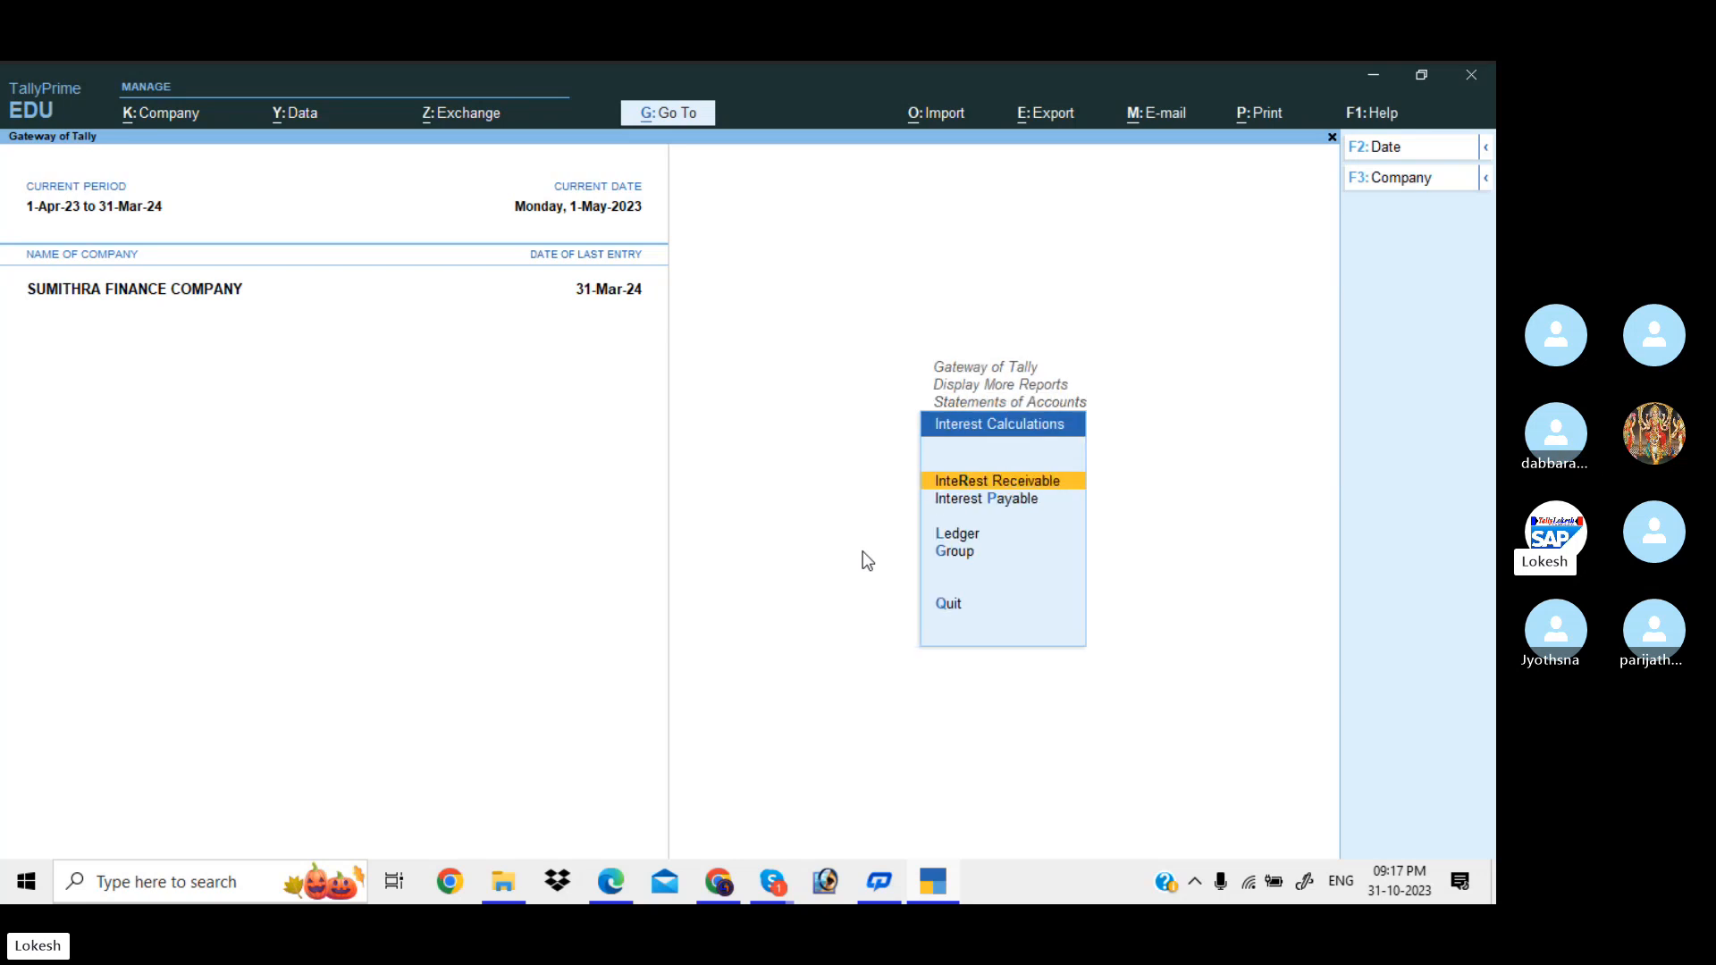
key(Return)
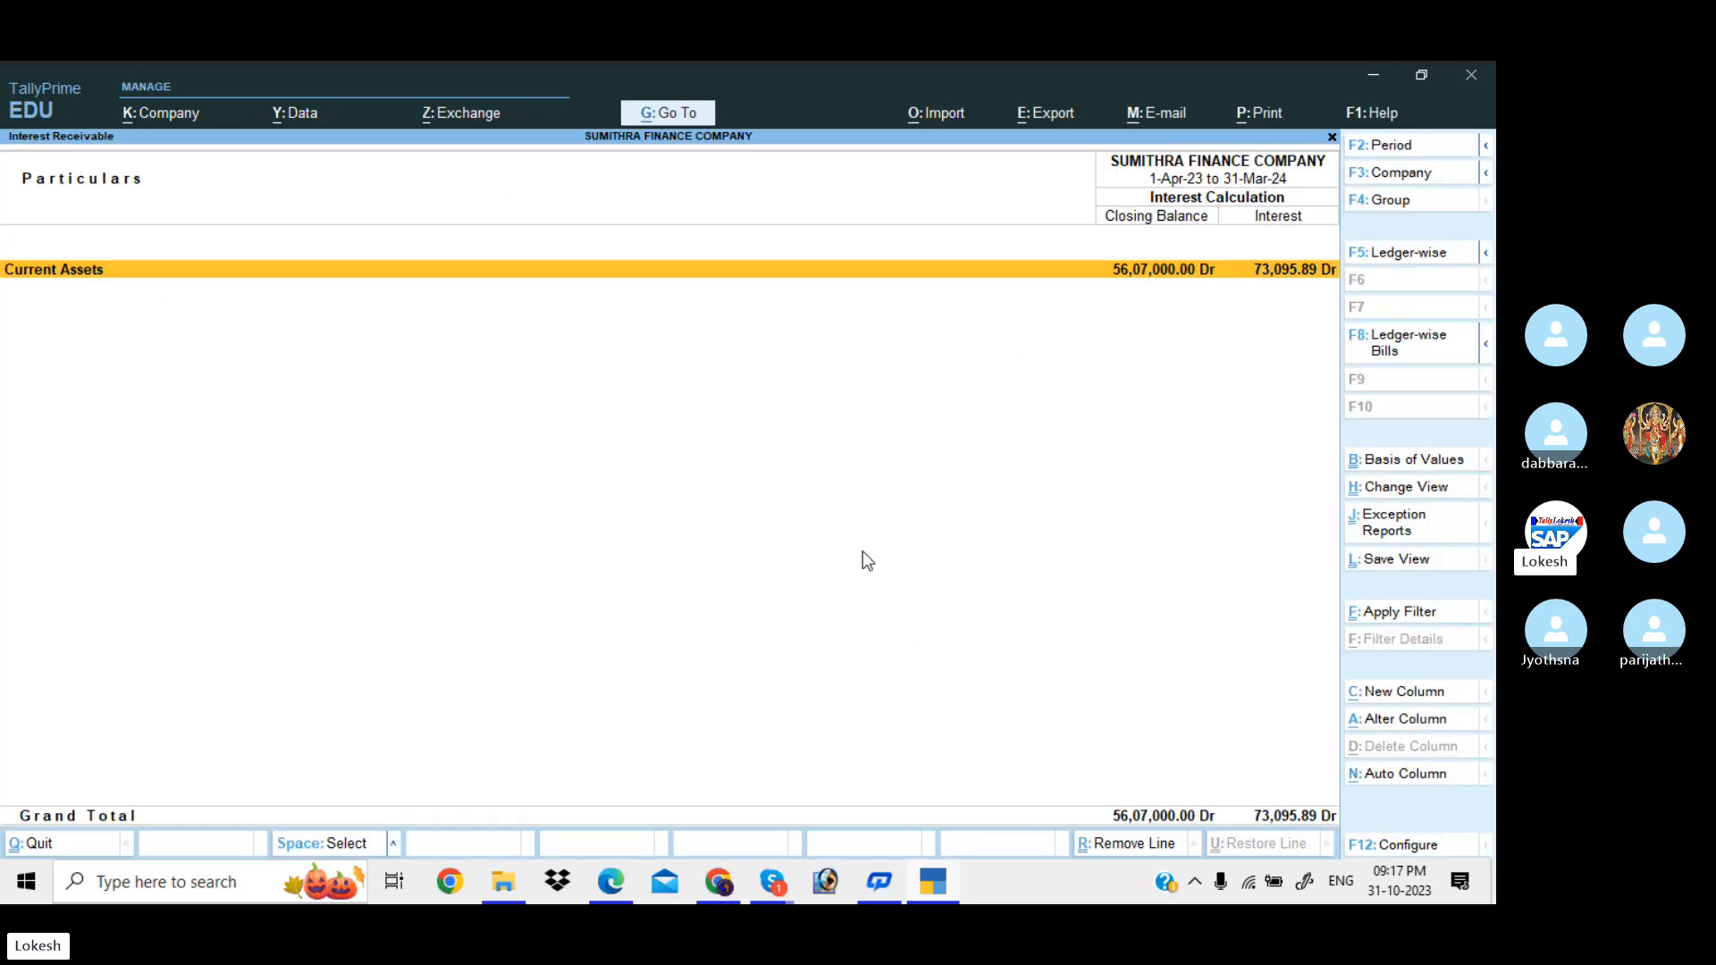
- Drill from Current Assets into Loans & Advances (Asset) in detailed form and examine each borrower's closing balance and interest
key(alt)
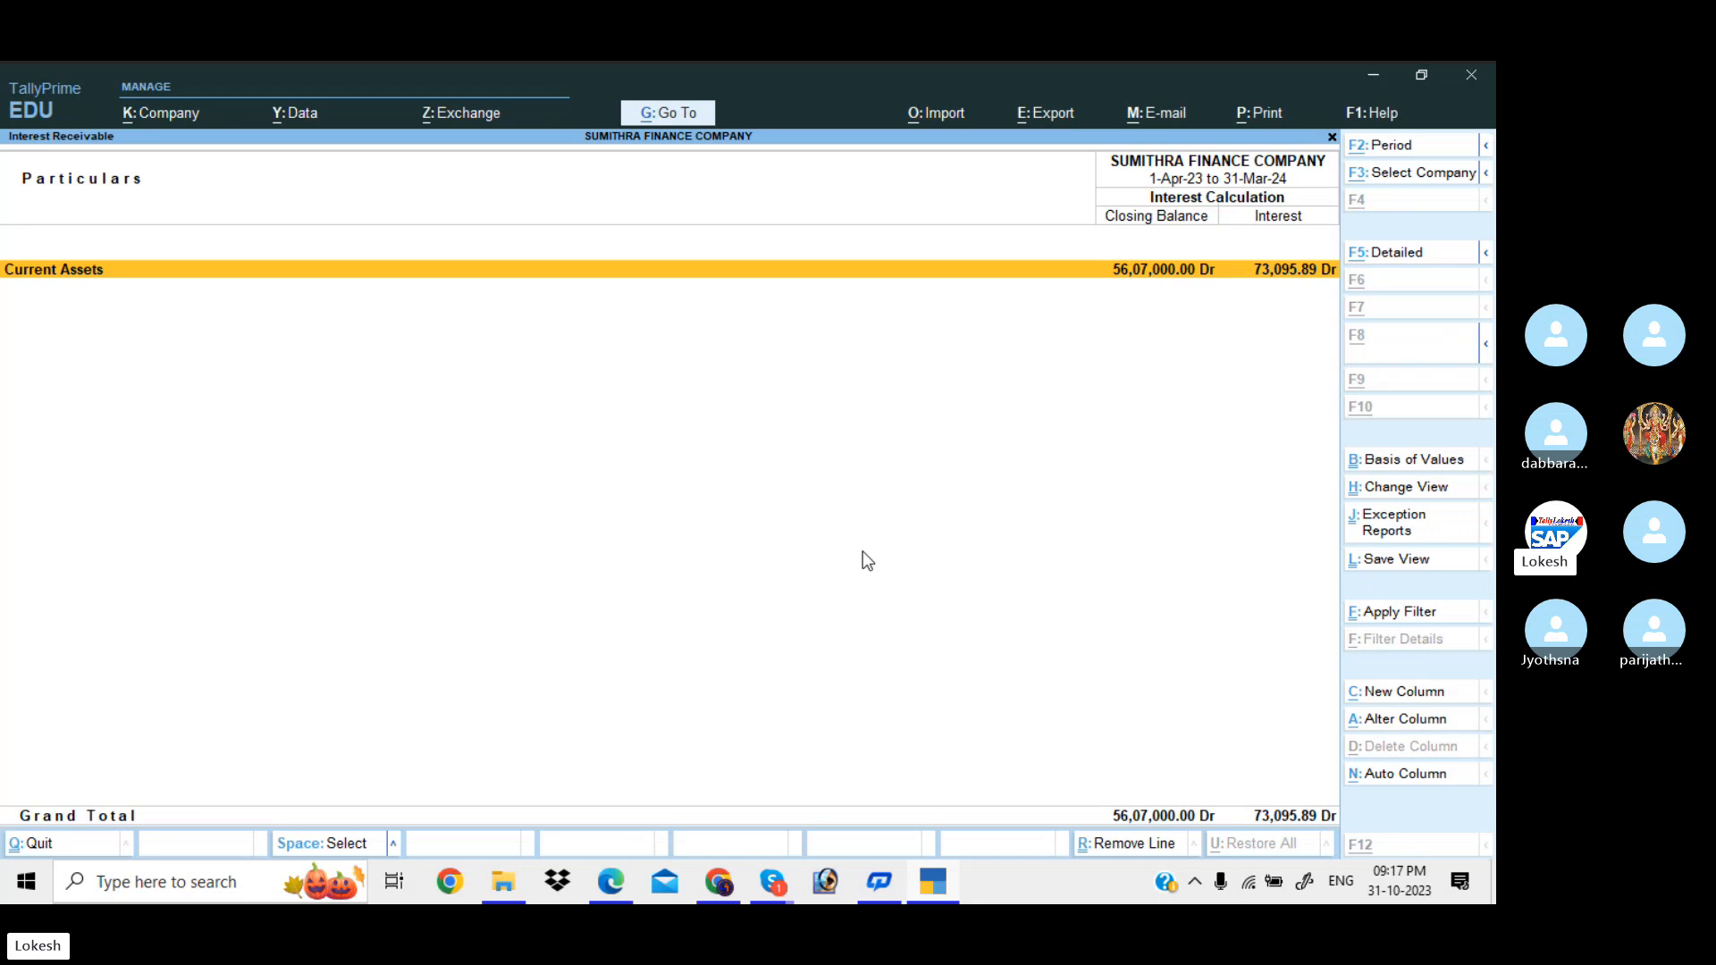
key(alt+F5)
key(Down)
key(Up)
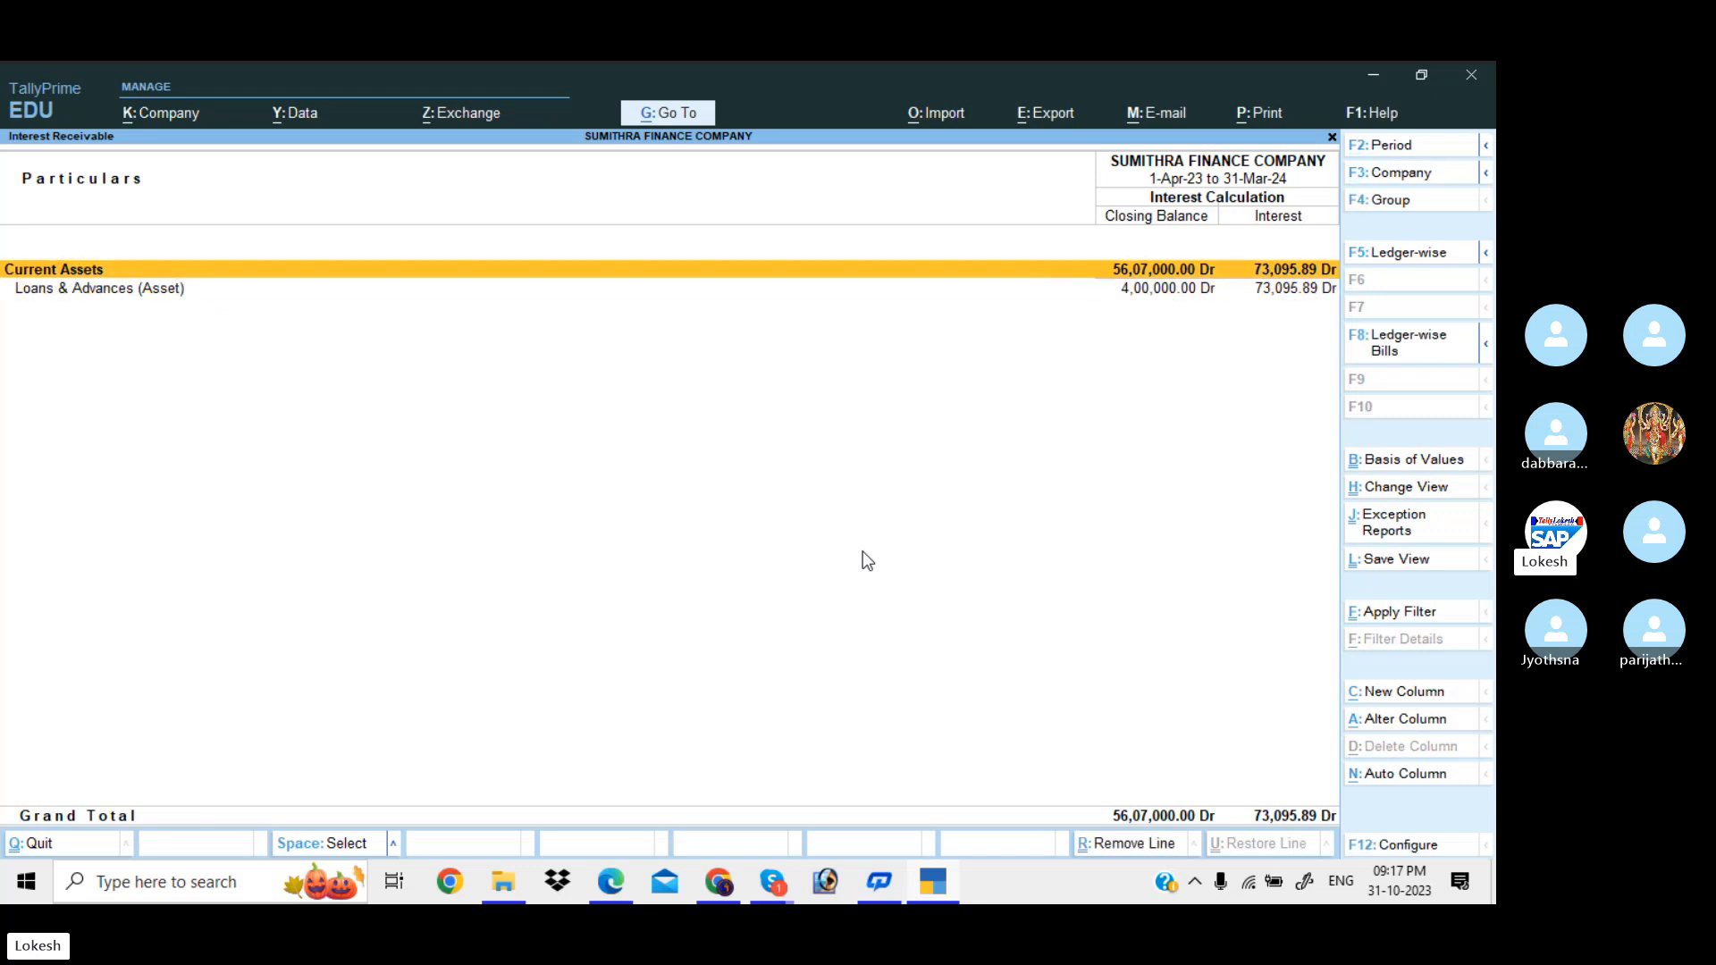
key(Return)
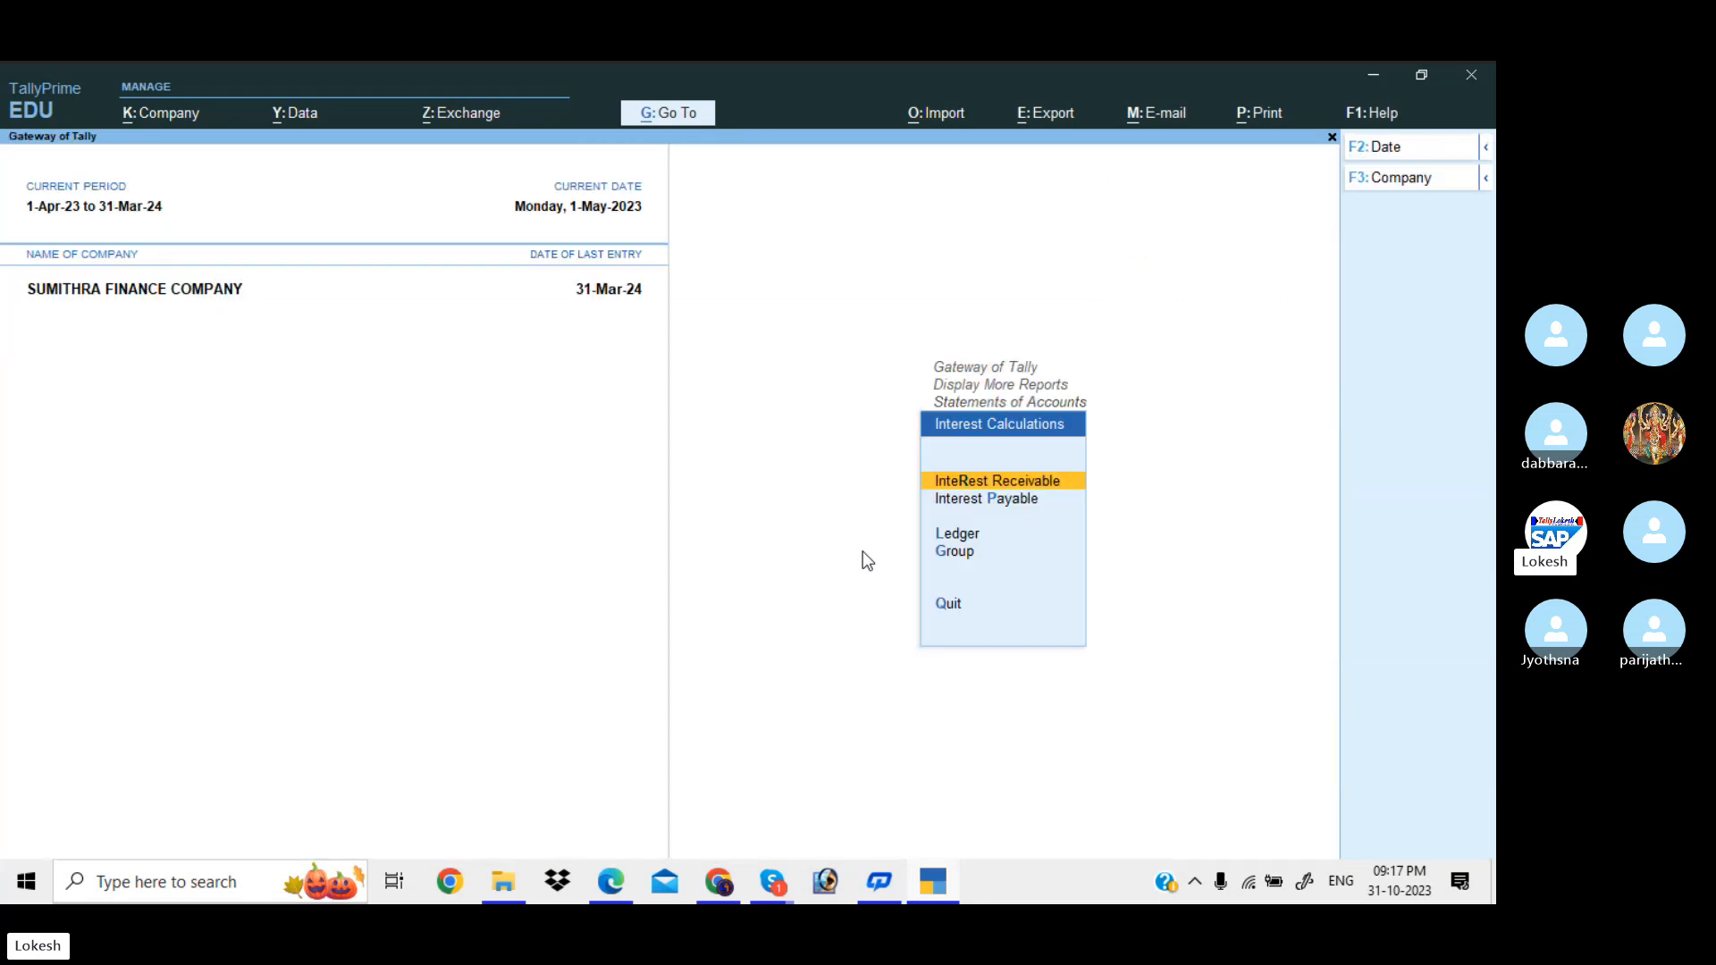
key(alt+F5)
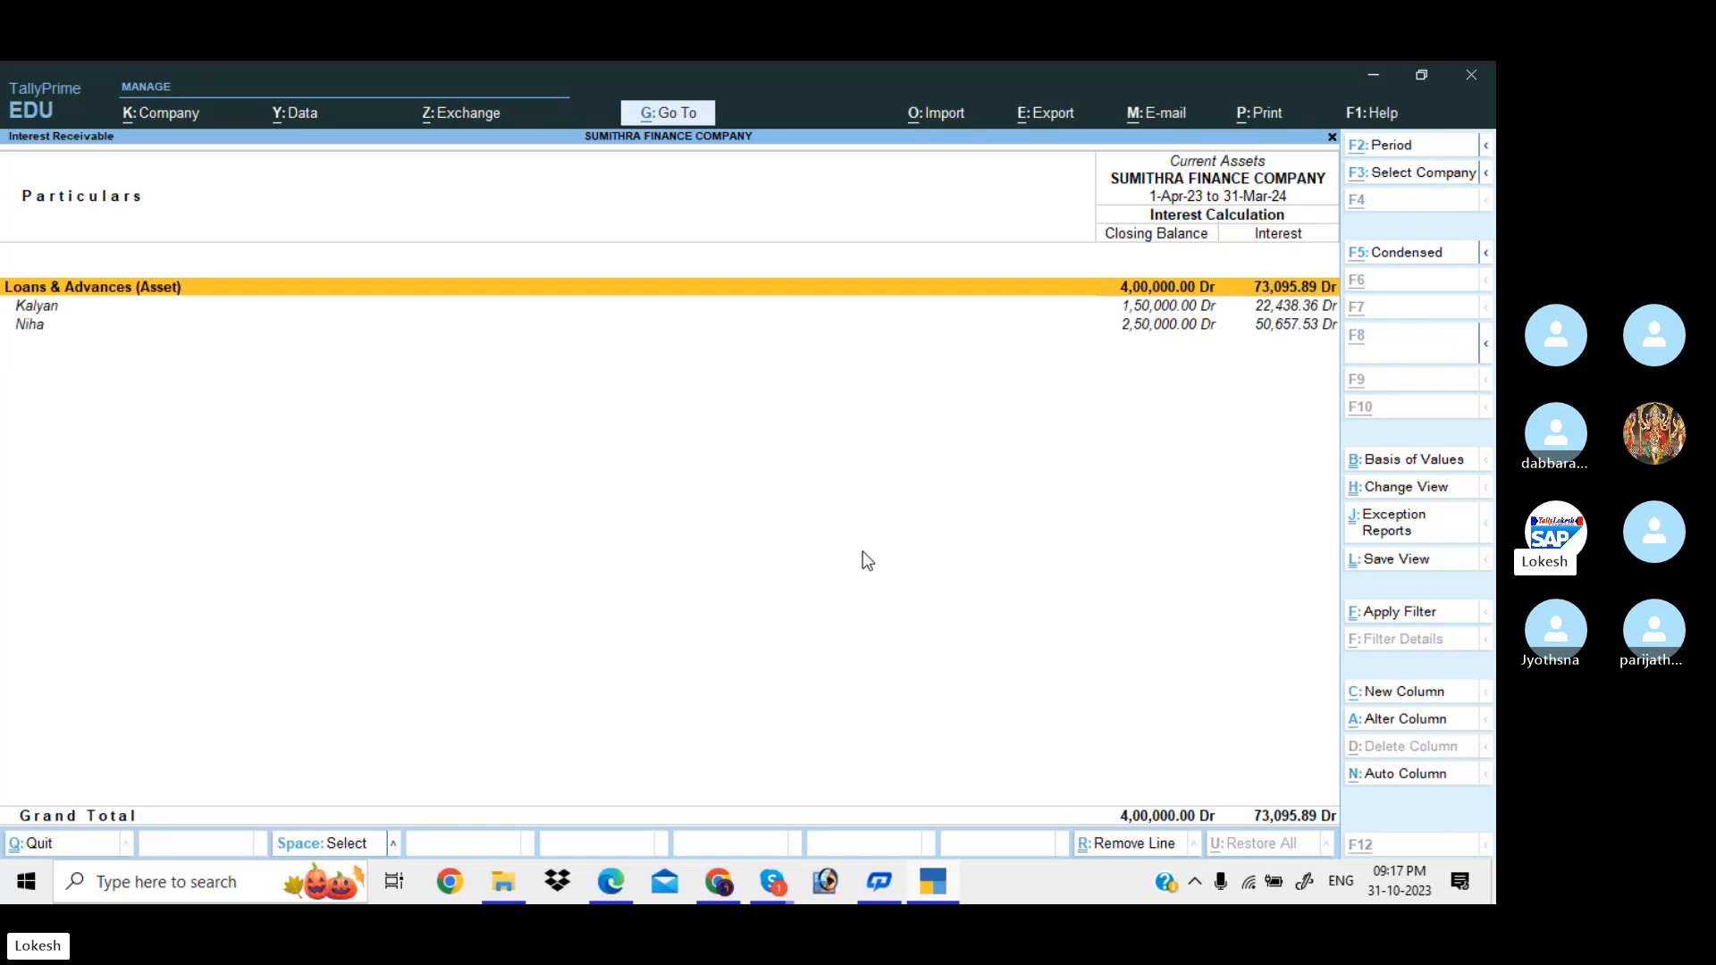
key(Down)
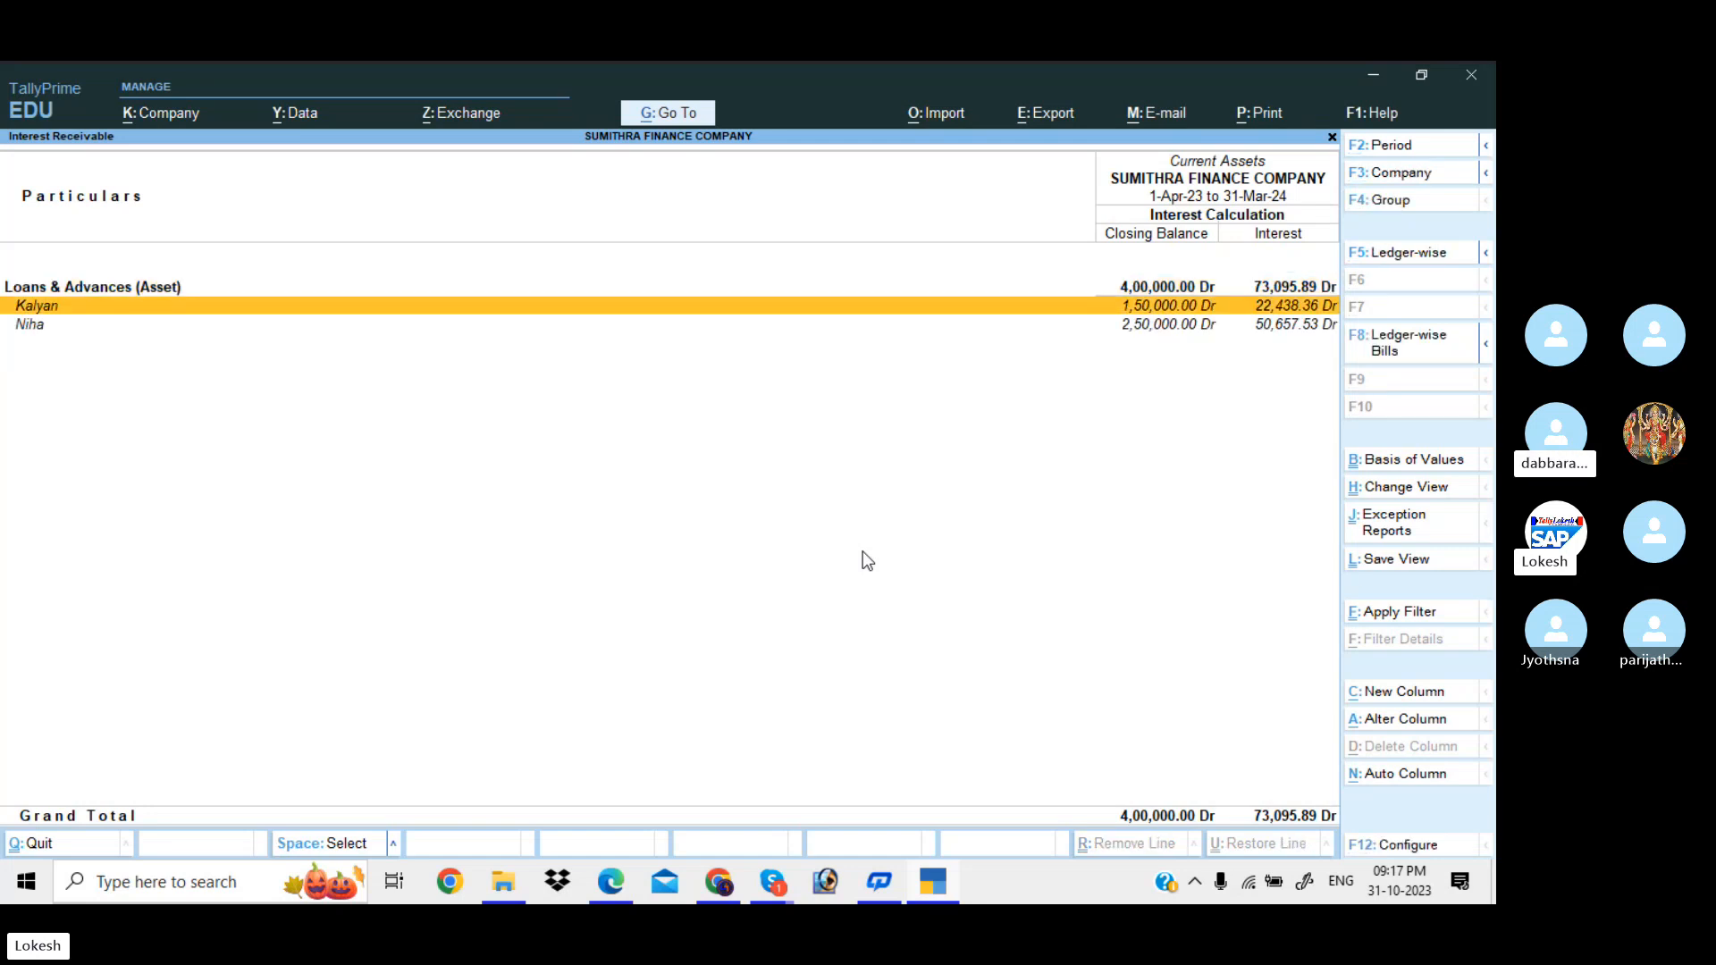
key(Down)
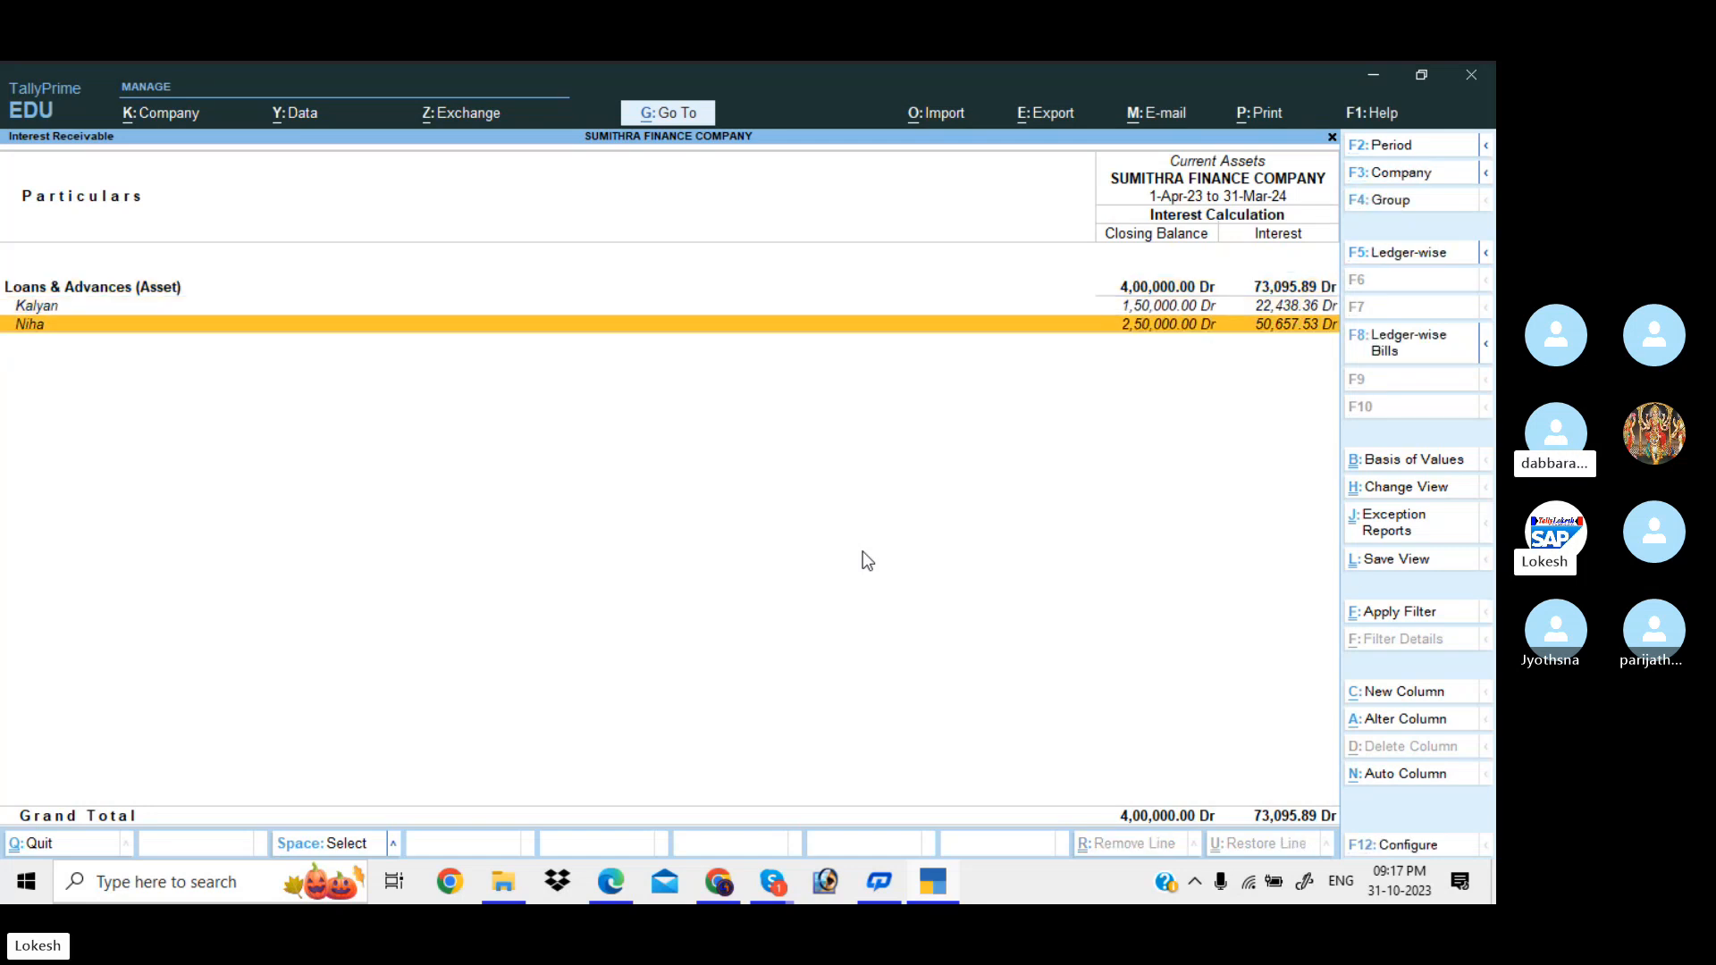
- Highlight Problem 8's answer lines for both borrowers in the course PDF and compare them with the TallyPrime interest report
key(alt+Tab)
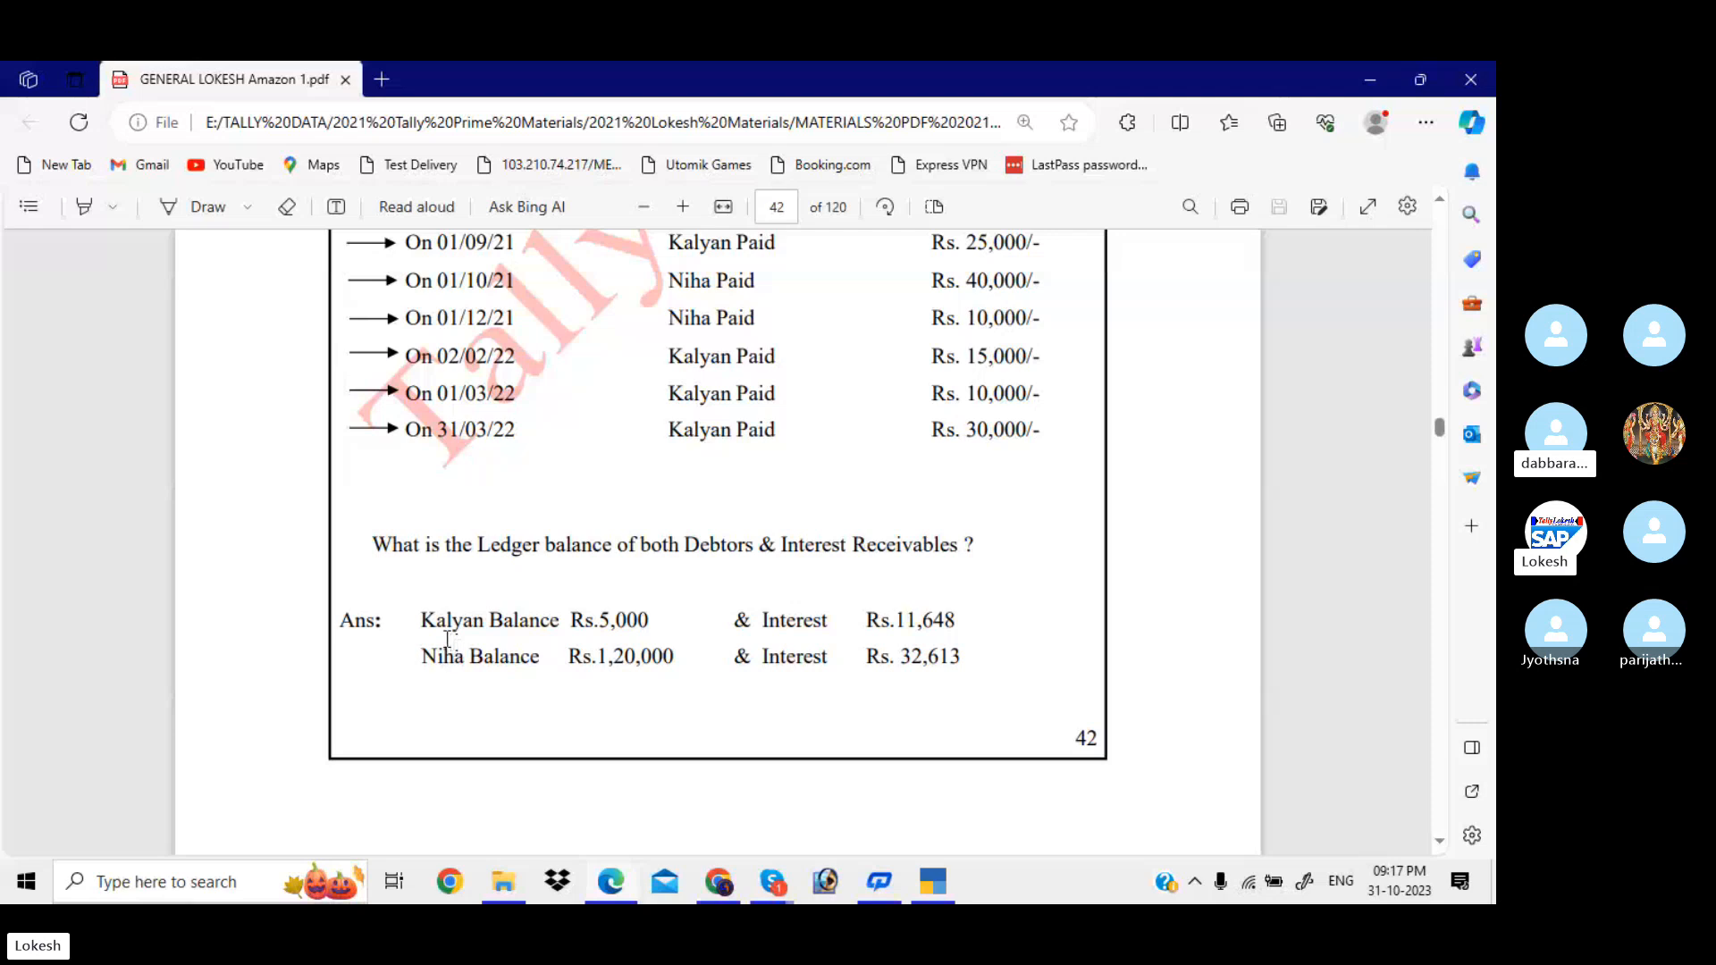
drag(422, 620, 983, 668)
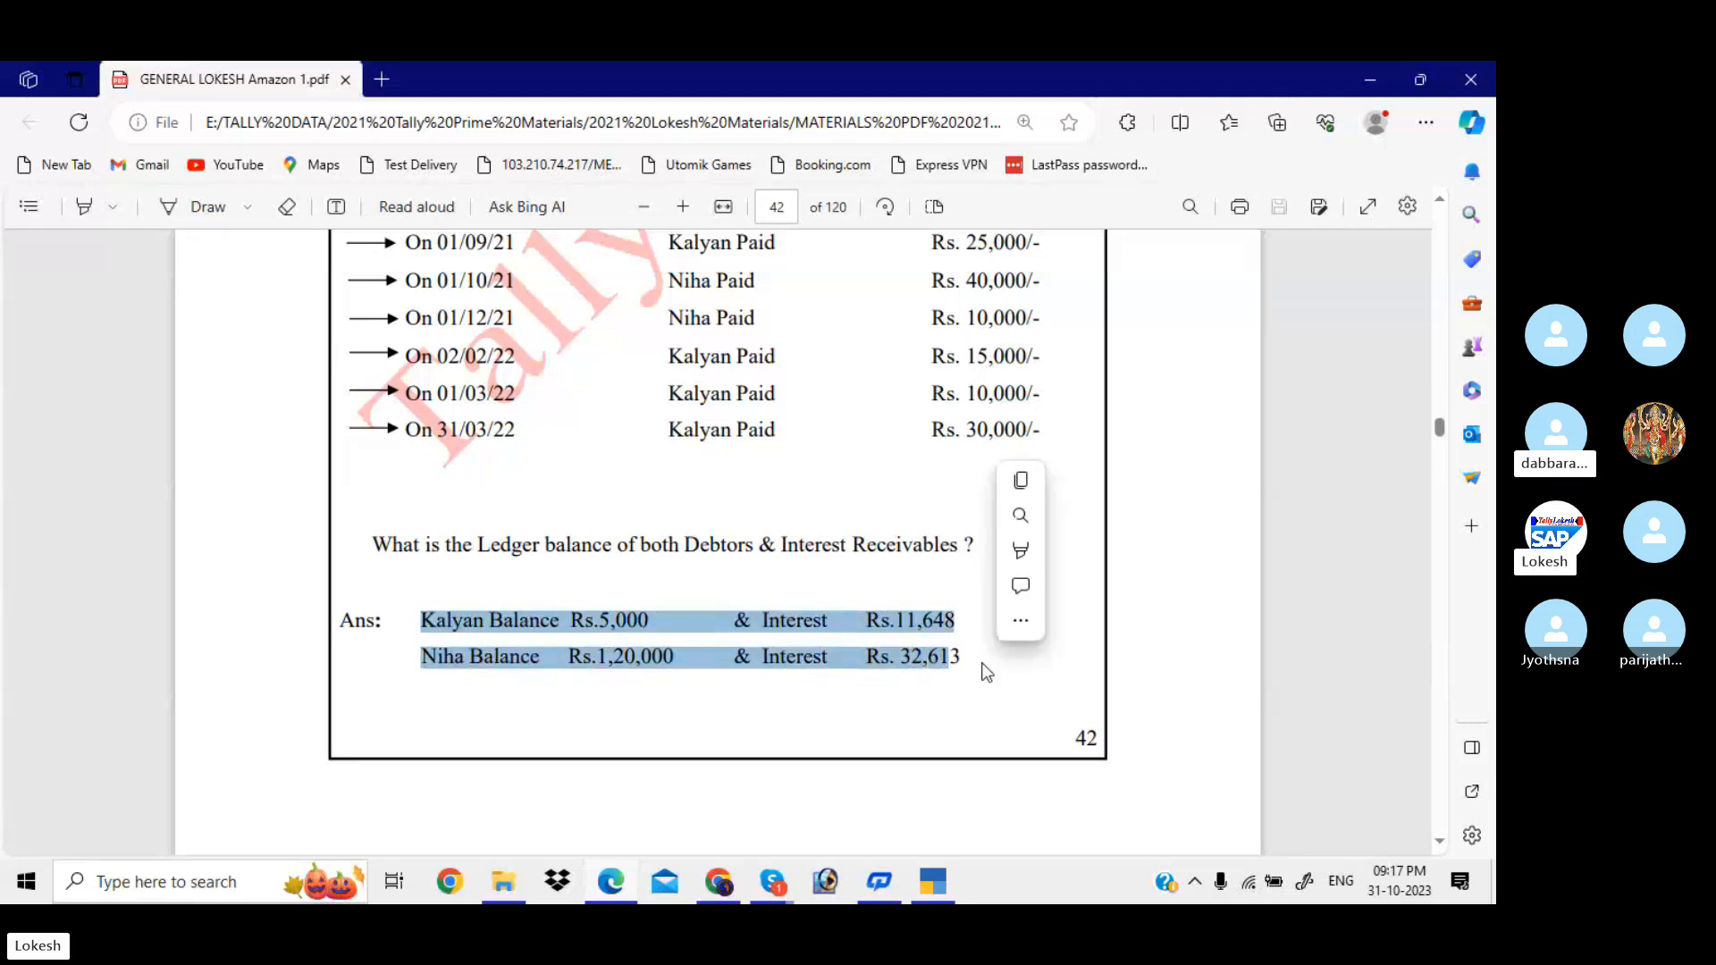
key(alt+Tab)
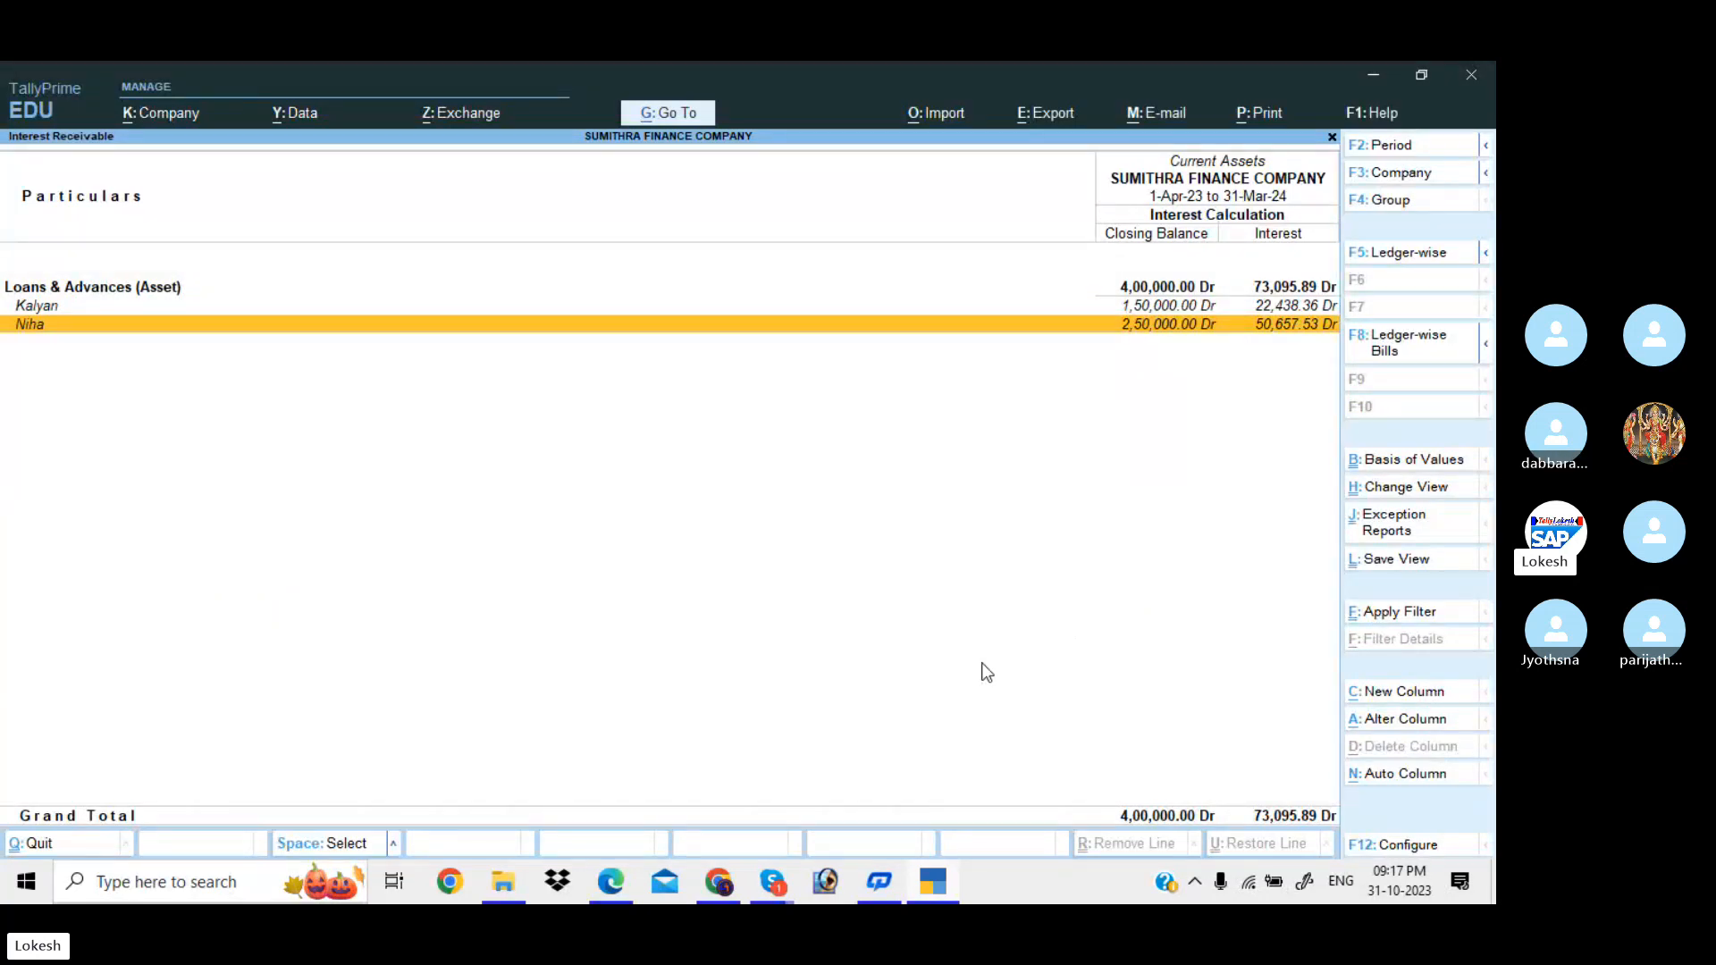
- Close the Interest Receivable report and return to the Gateway of Tally
key(Escape)
key(Escape)
key(Escape)
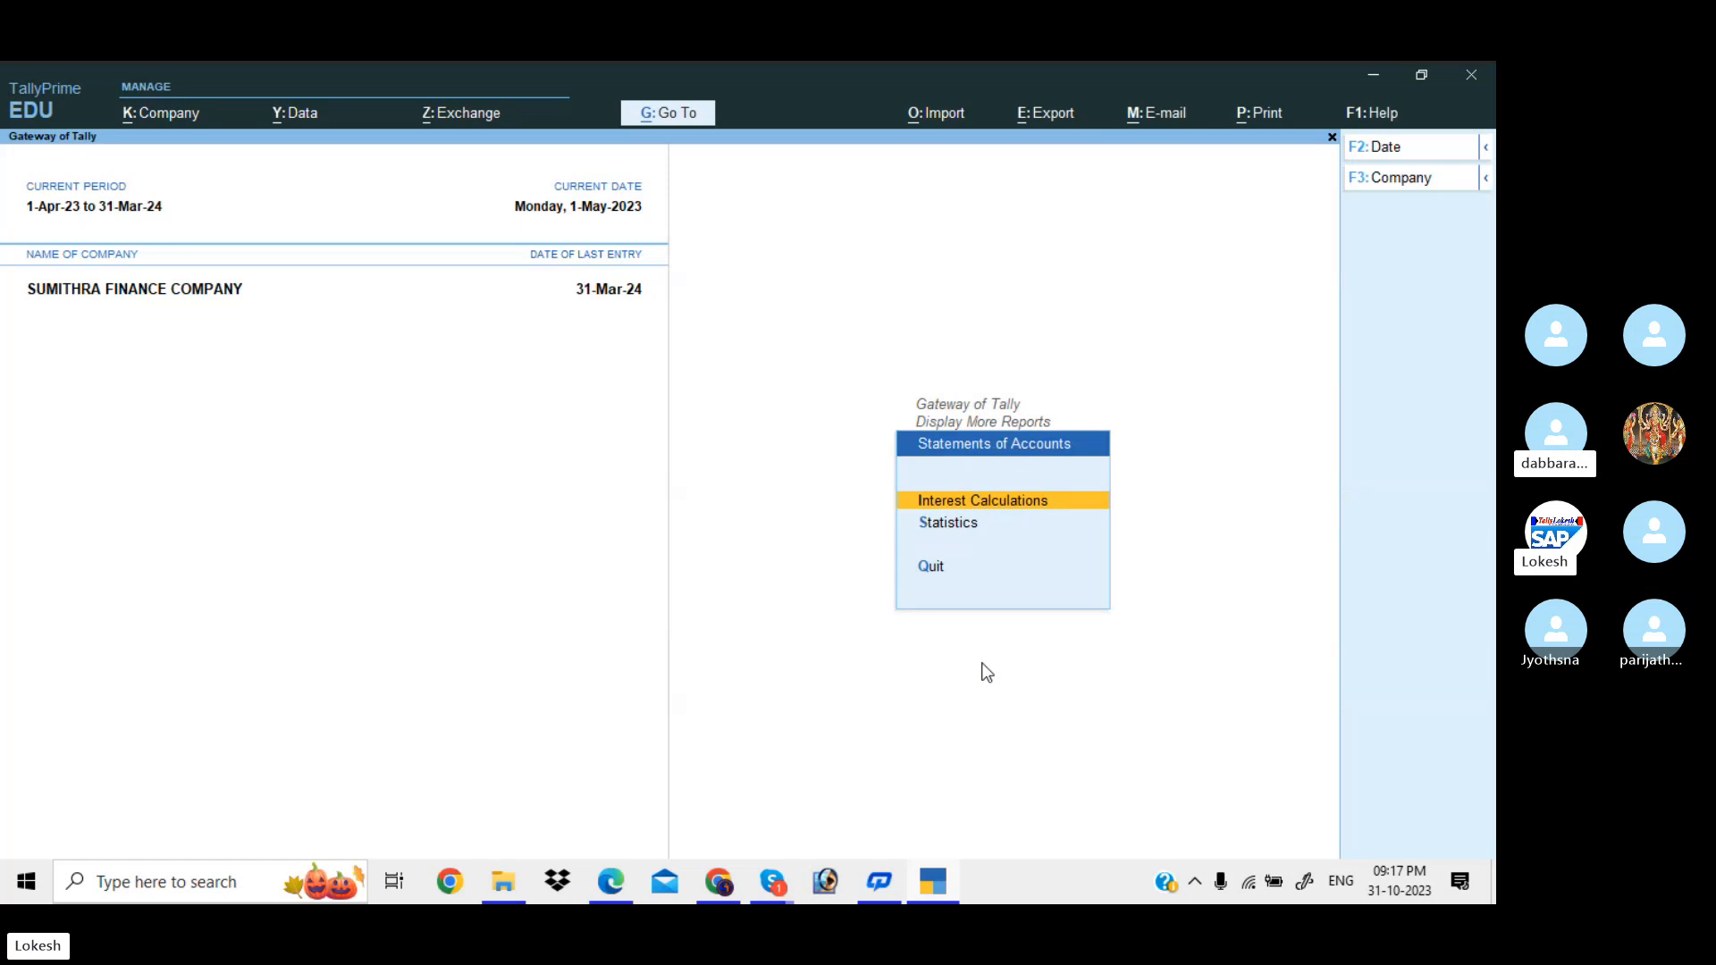
key(Escape)
key(Escape)
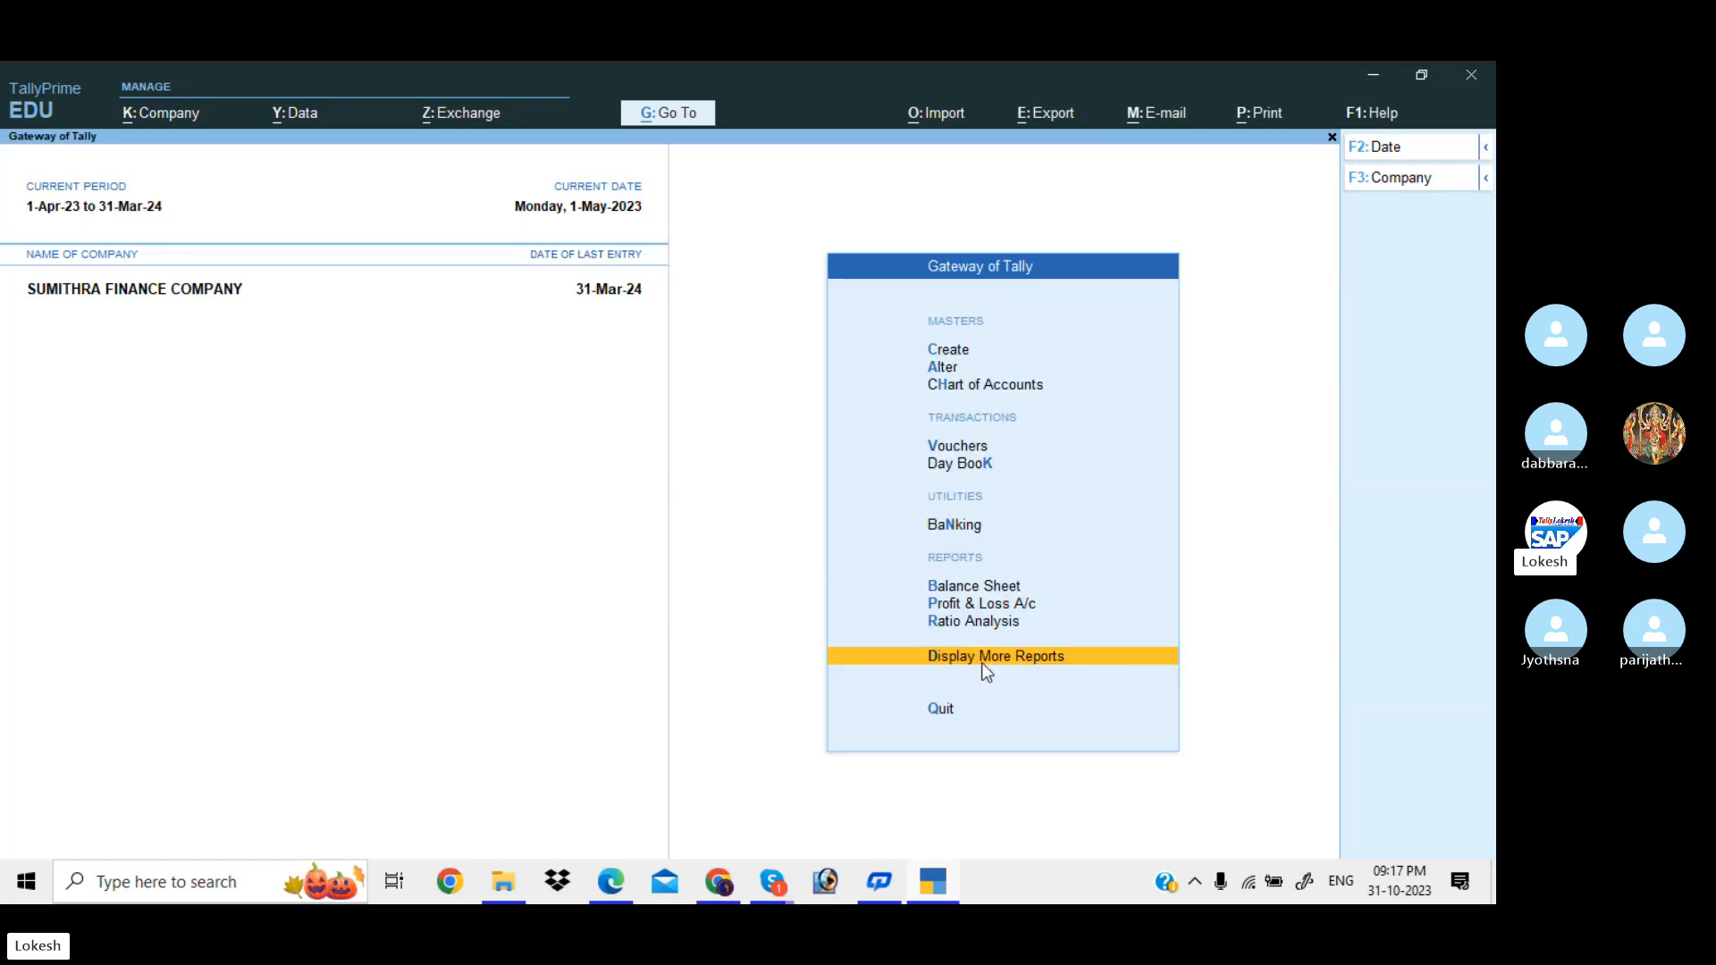
key(Escape)
key(Escape)
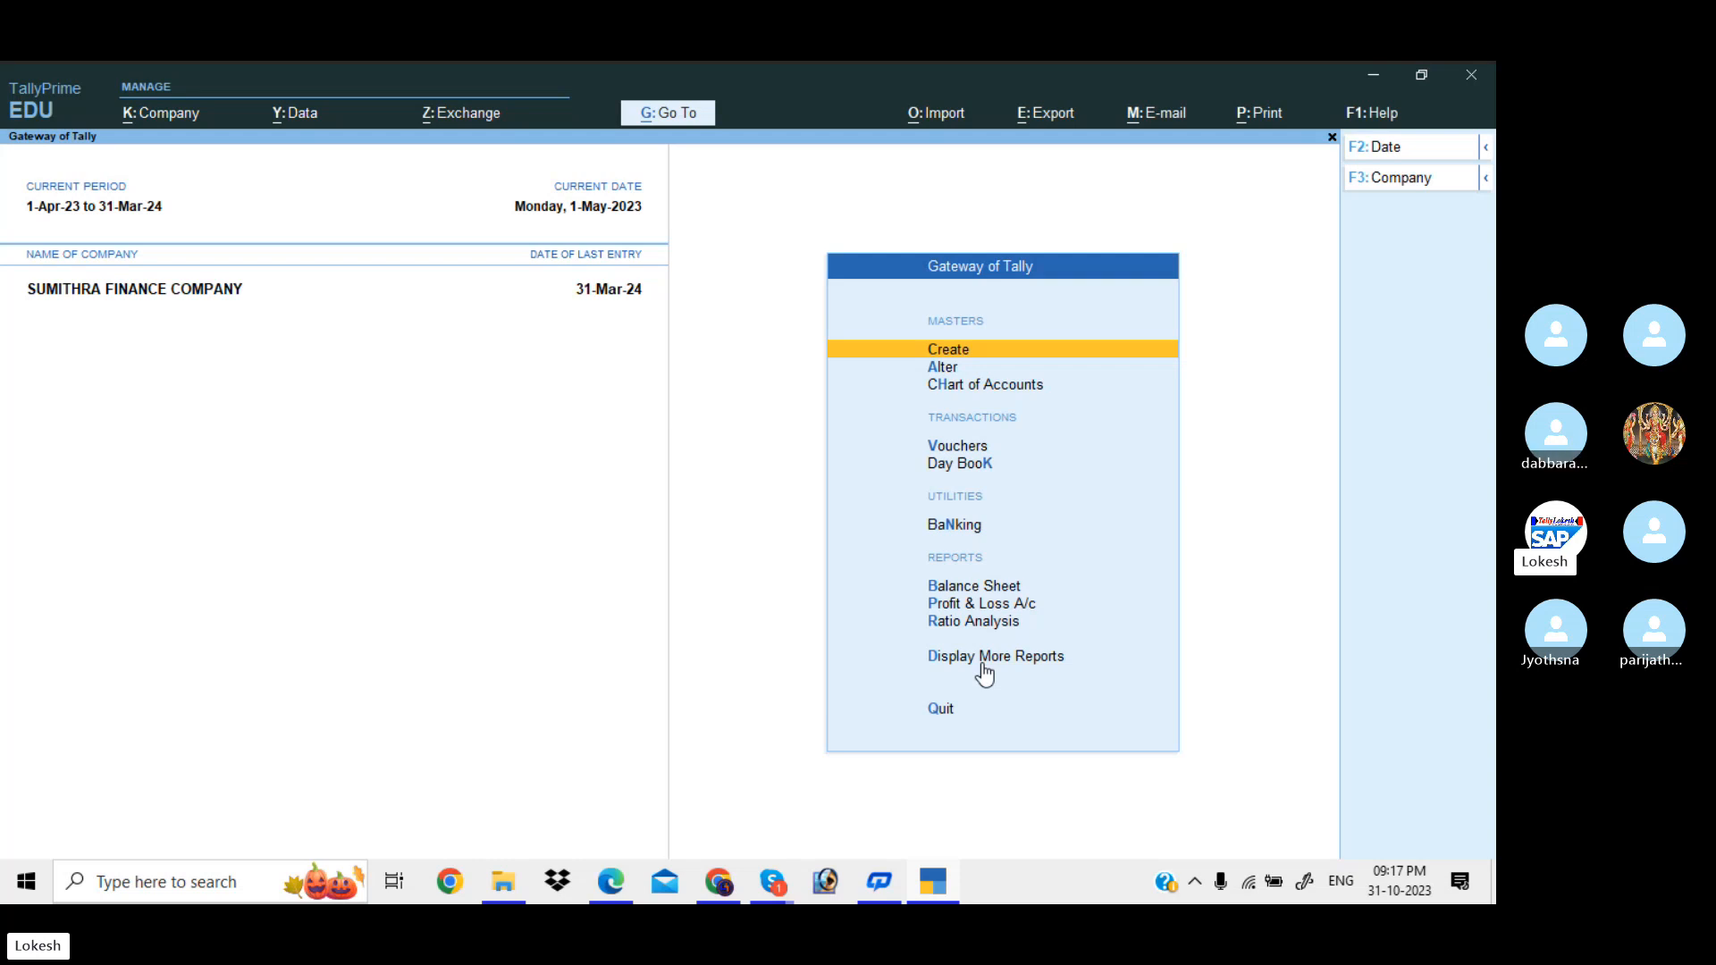
- Switch to the Skype class call, ring the last absent member in the participant list, and close the list
mouse_move(771, 891)
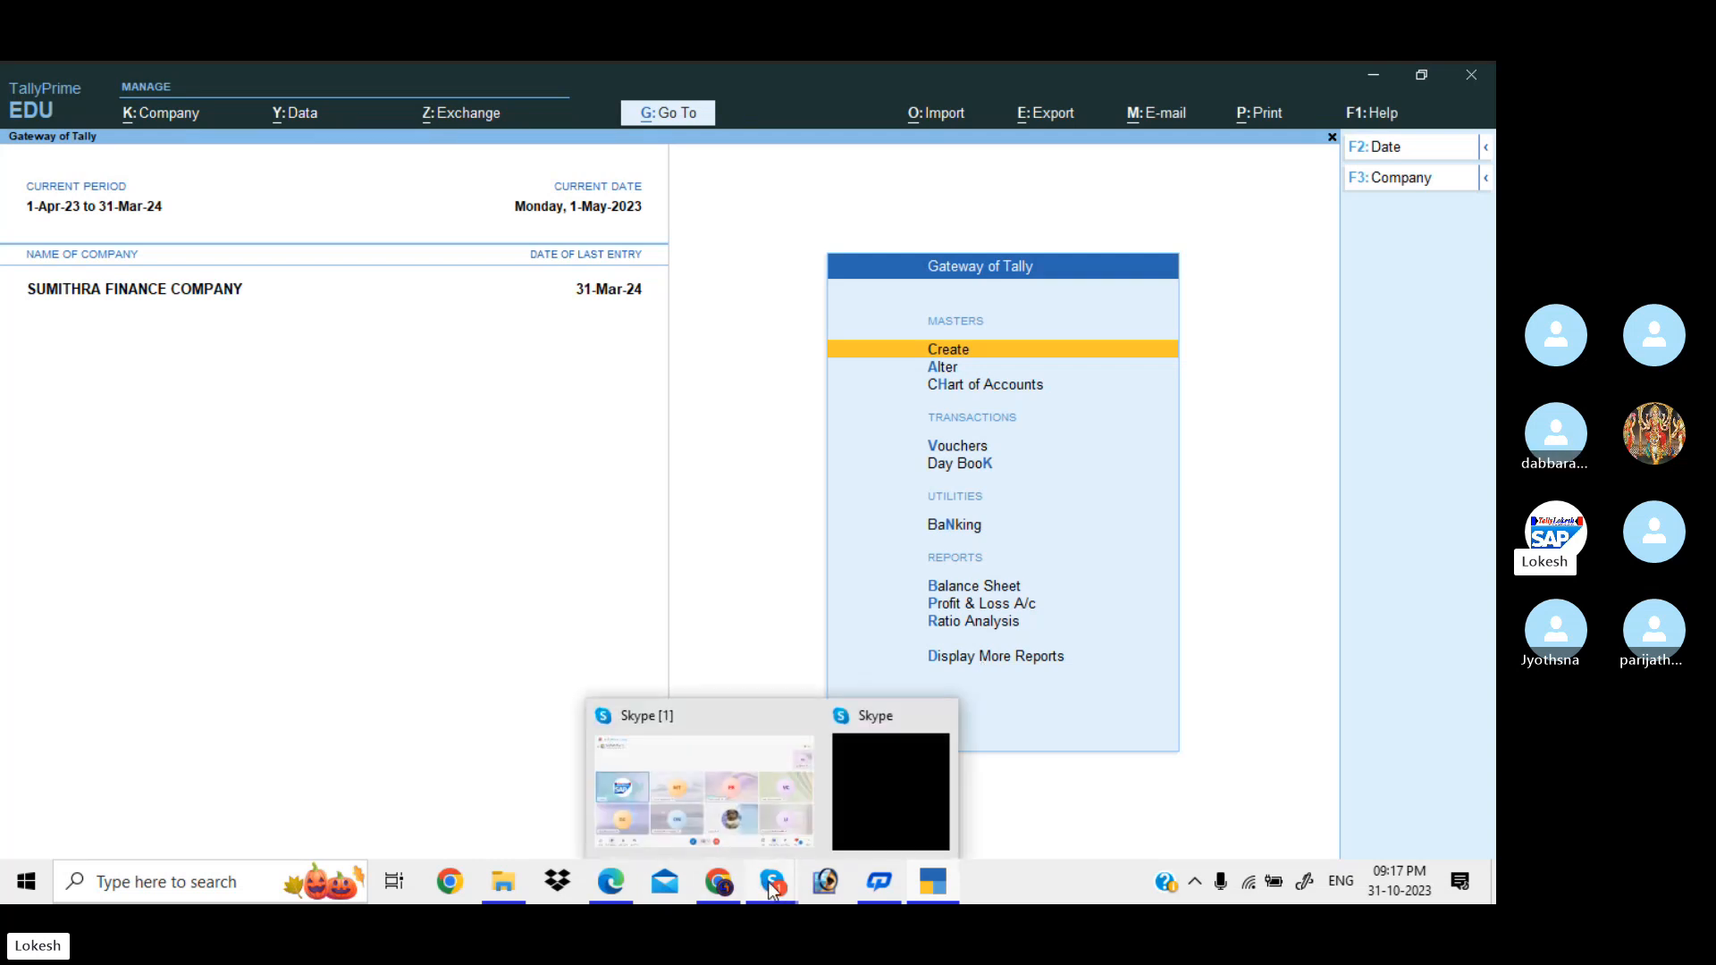
click(747, 795)
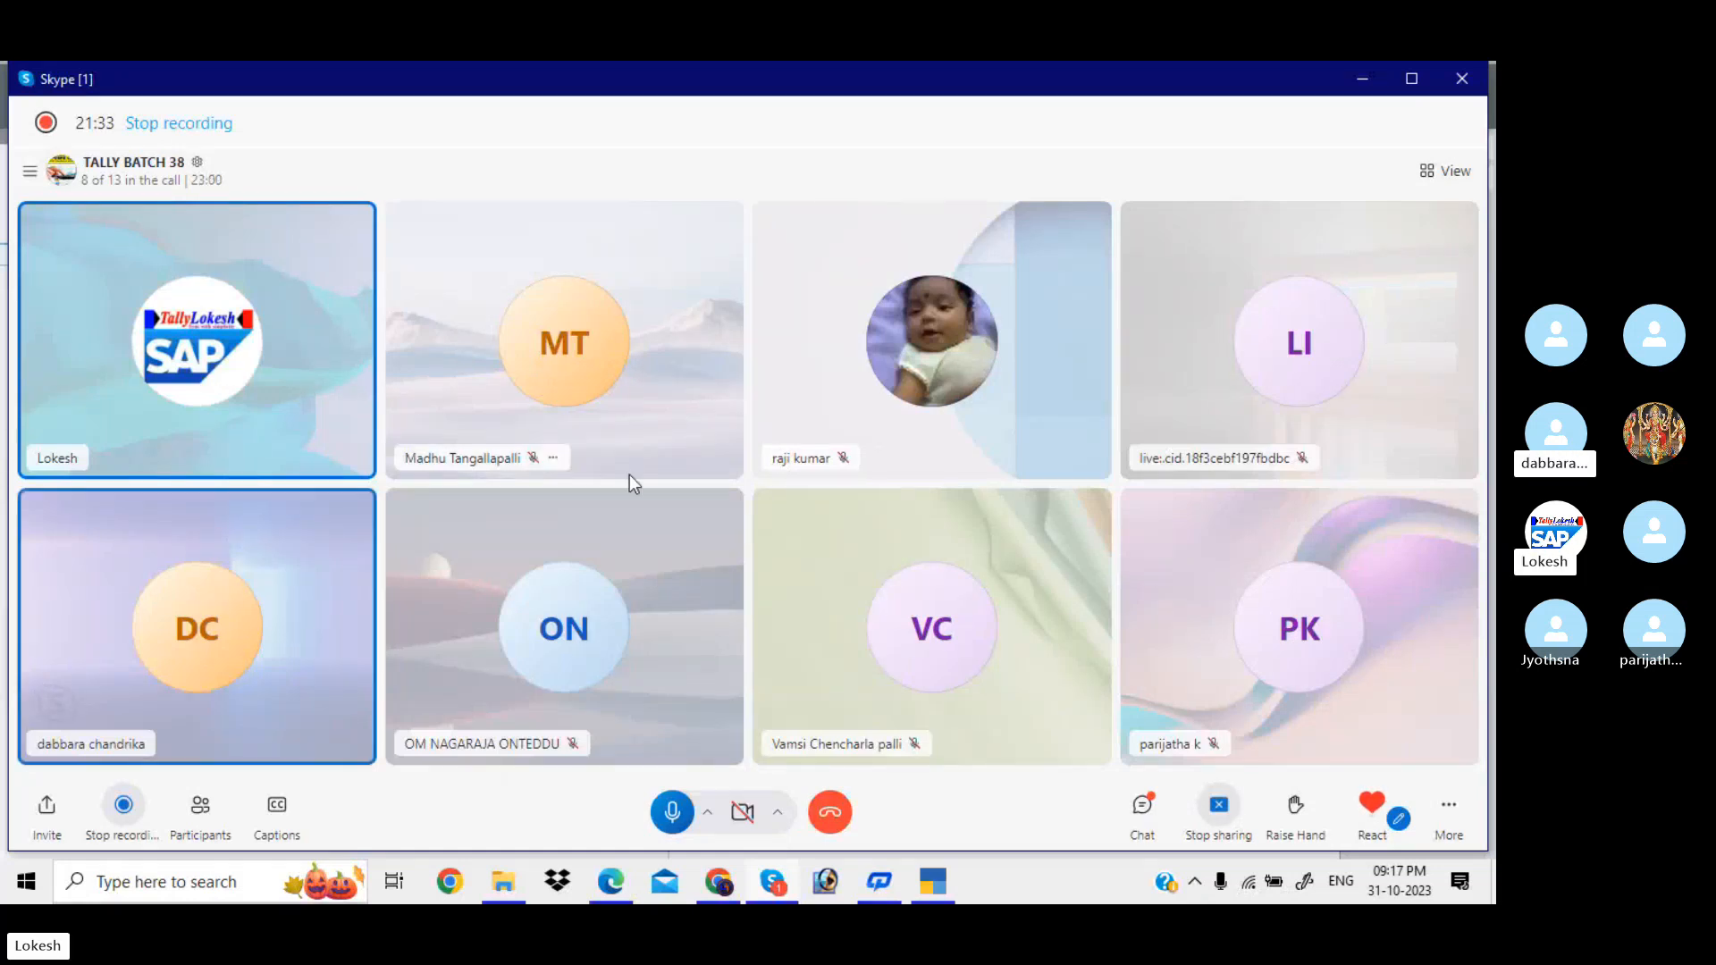
click(228, 827)
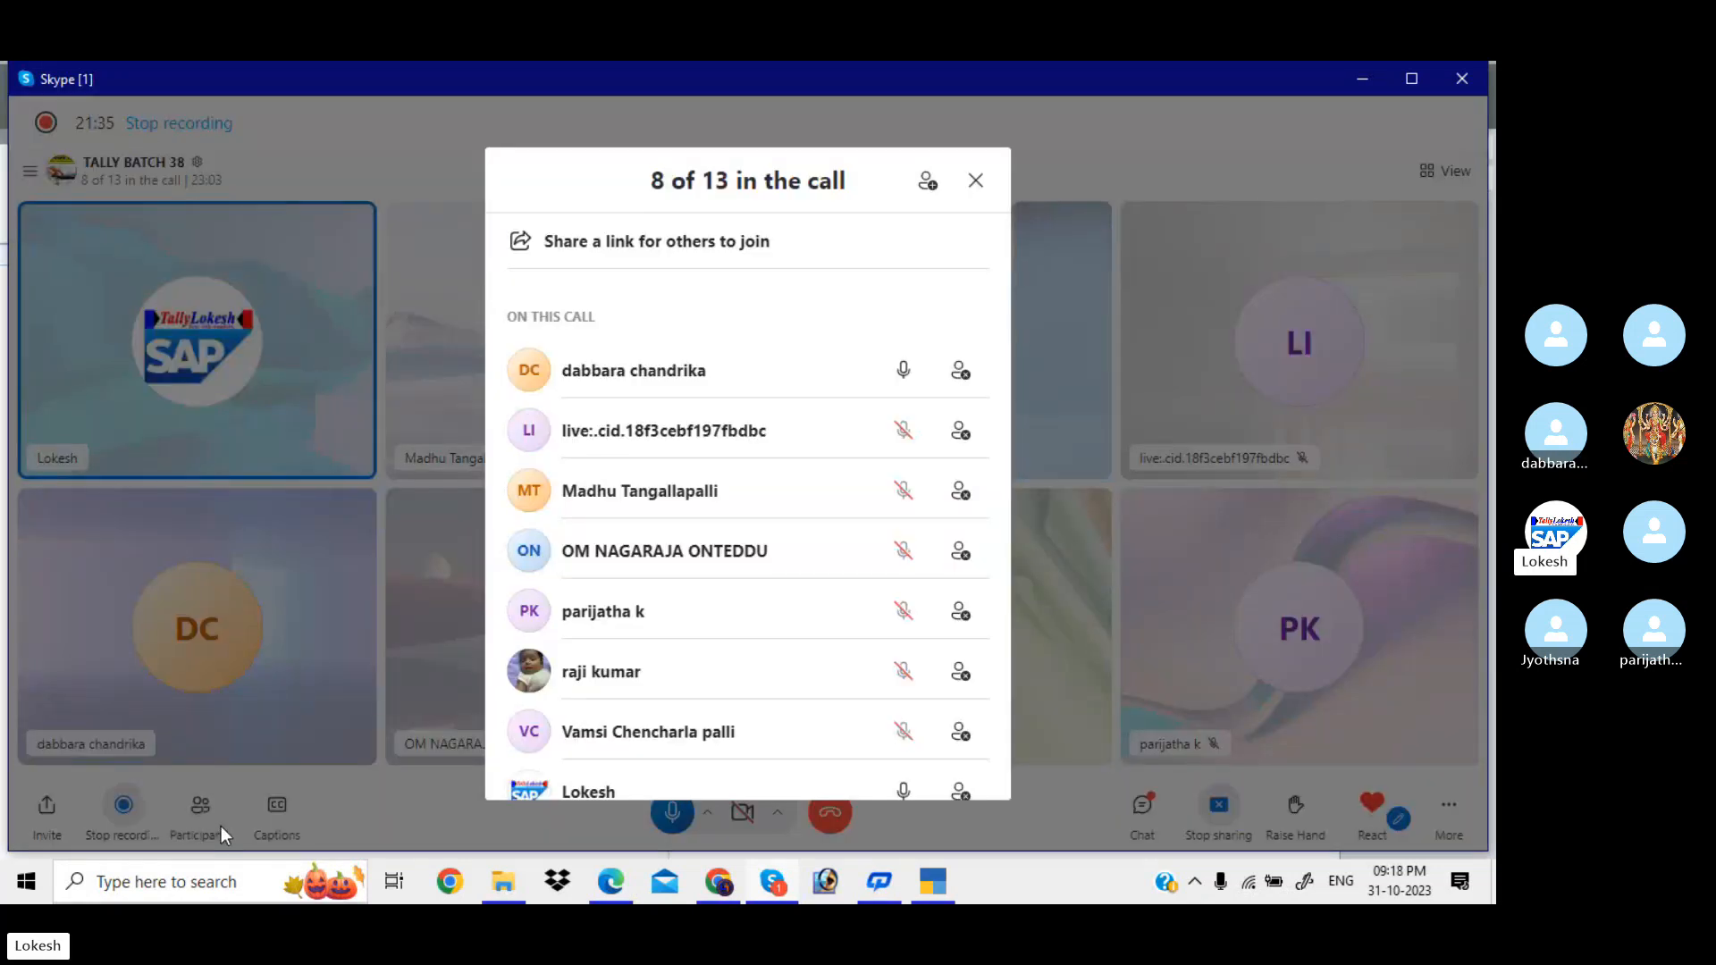
drag(1006, 345, 1034, 657)
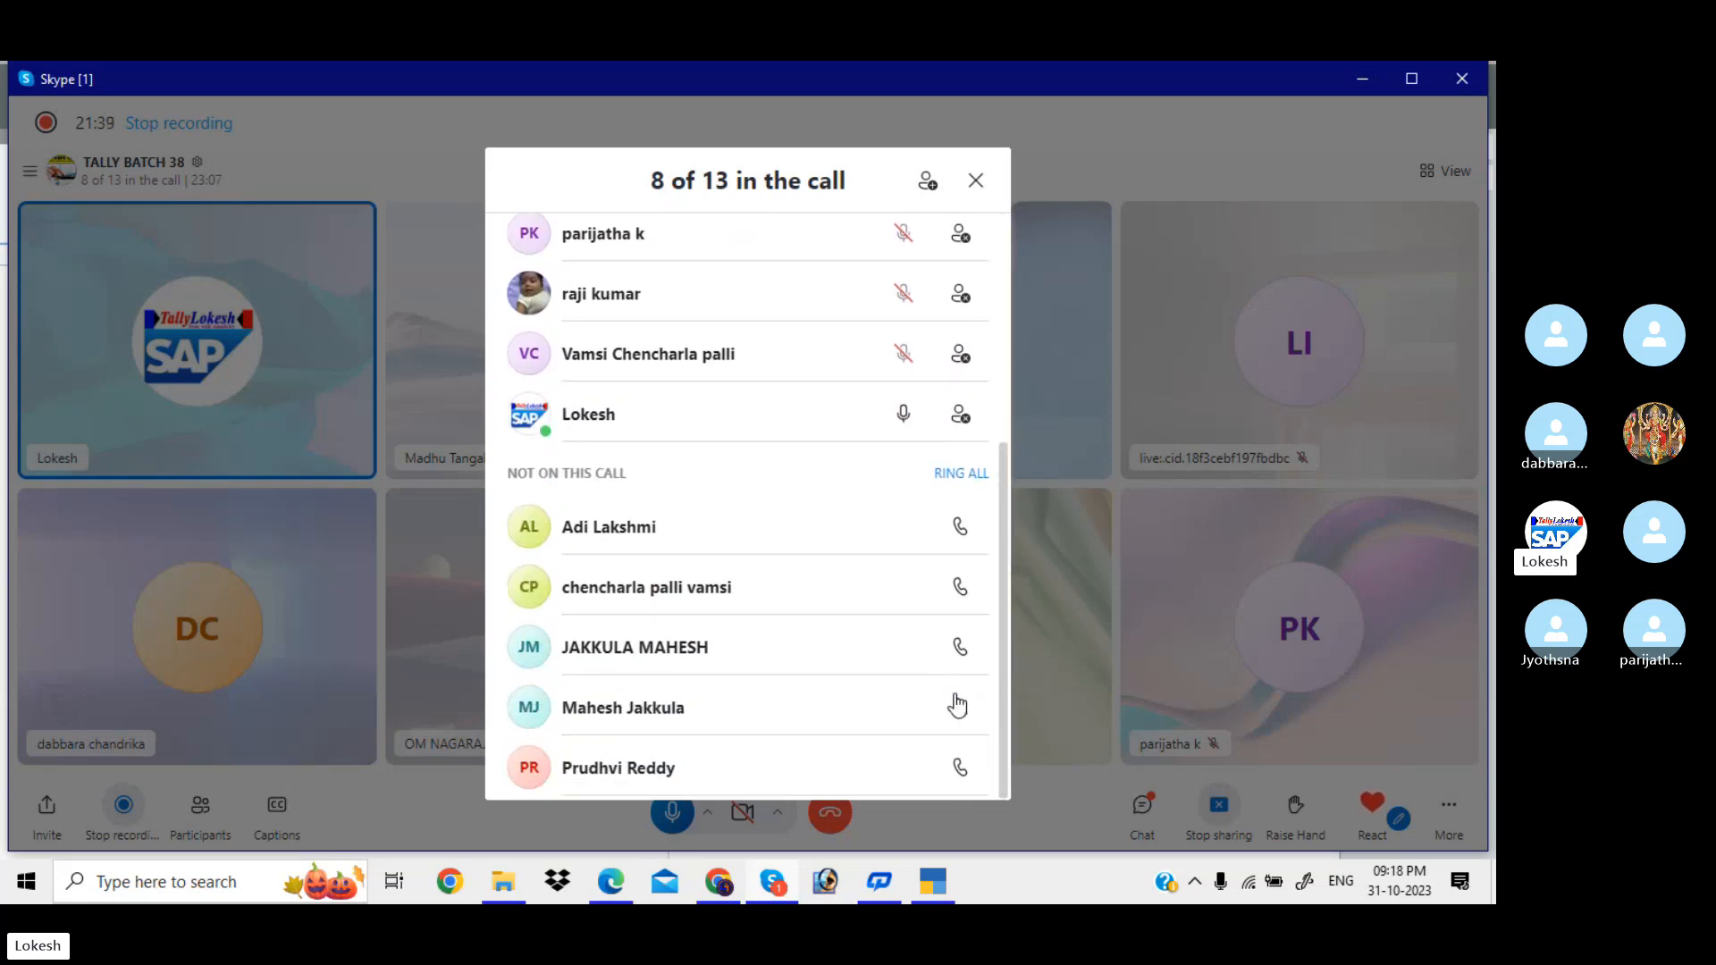
click(961, 769)
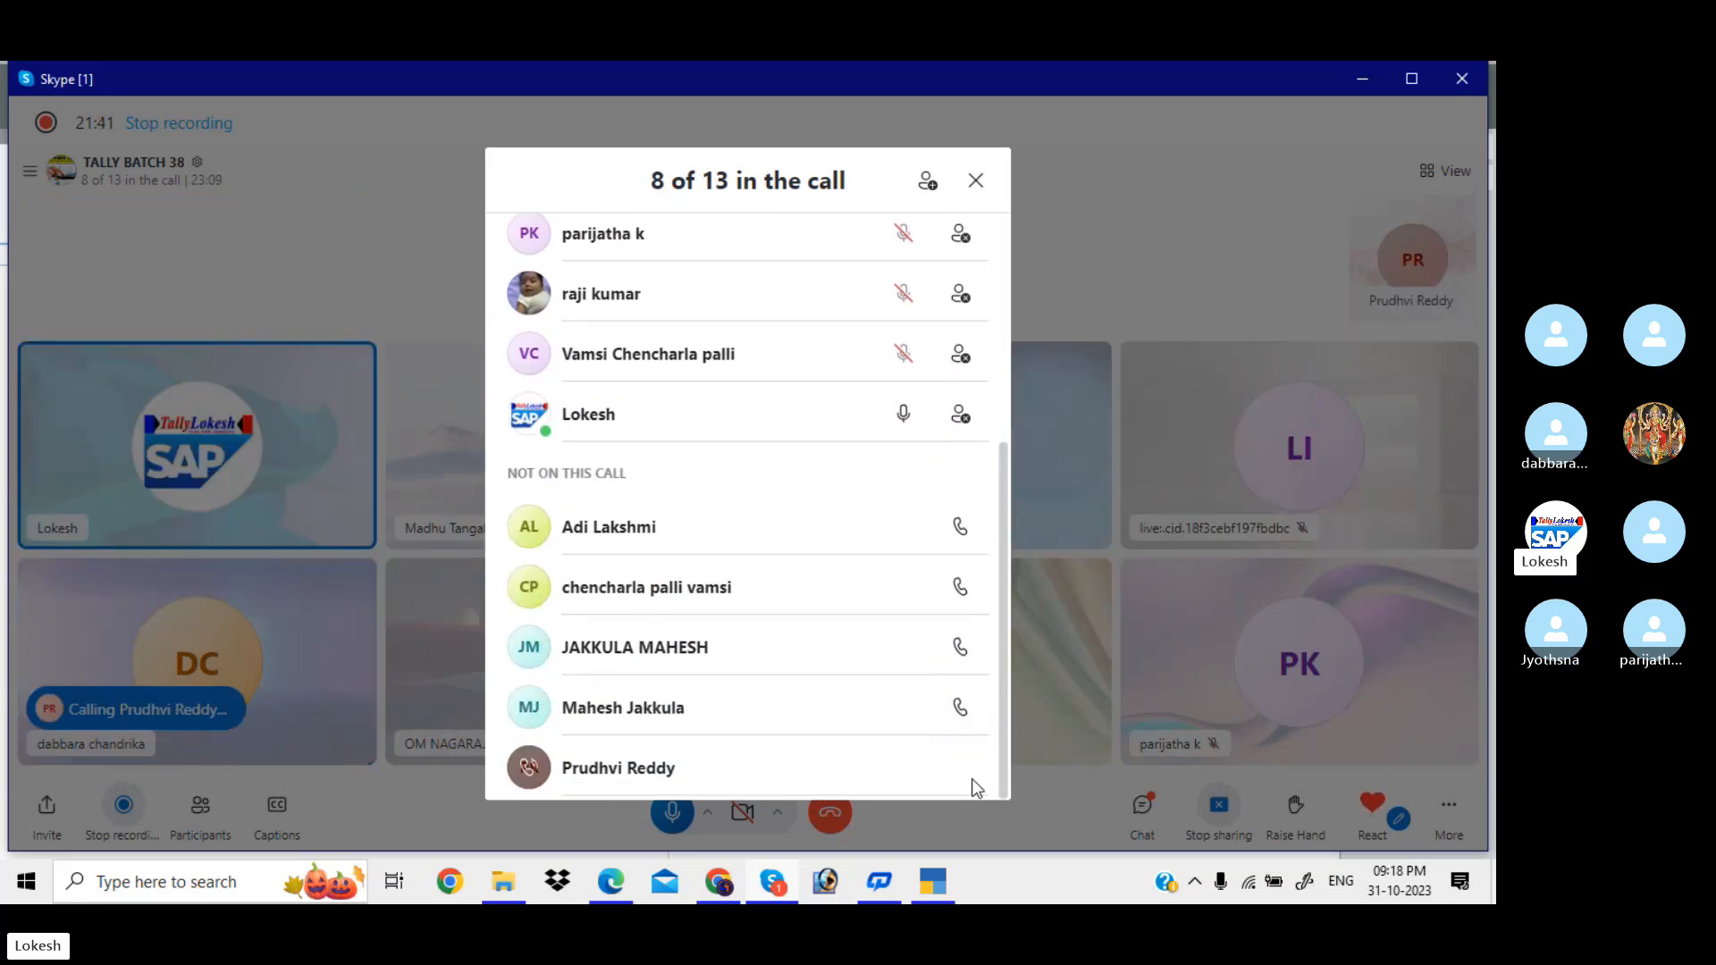
click(979, 181)
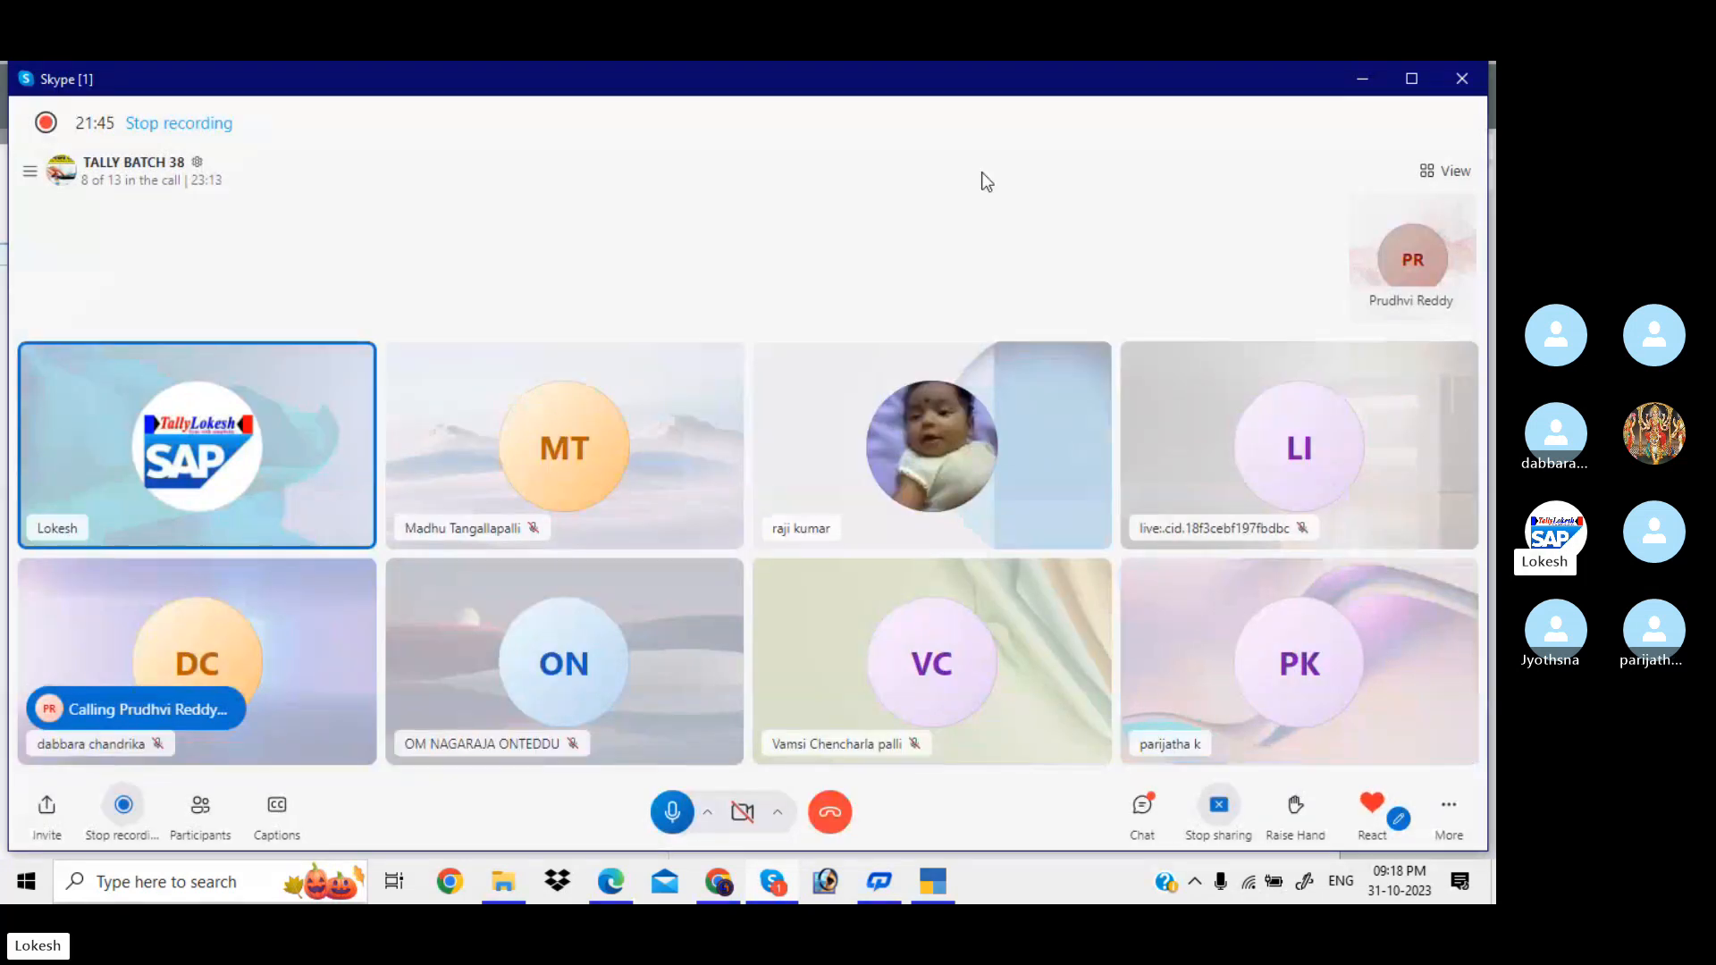